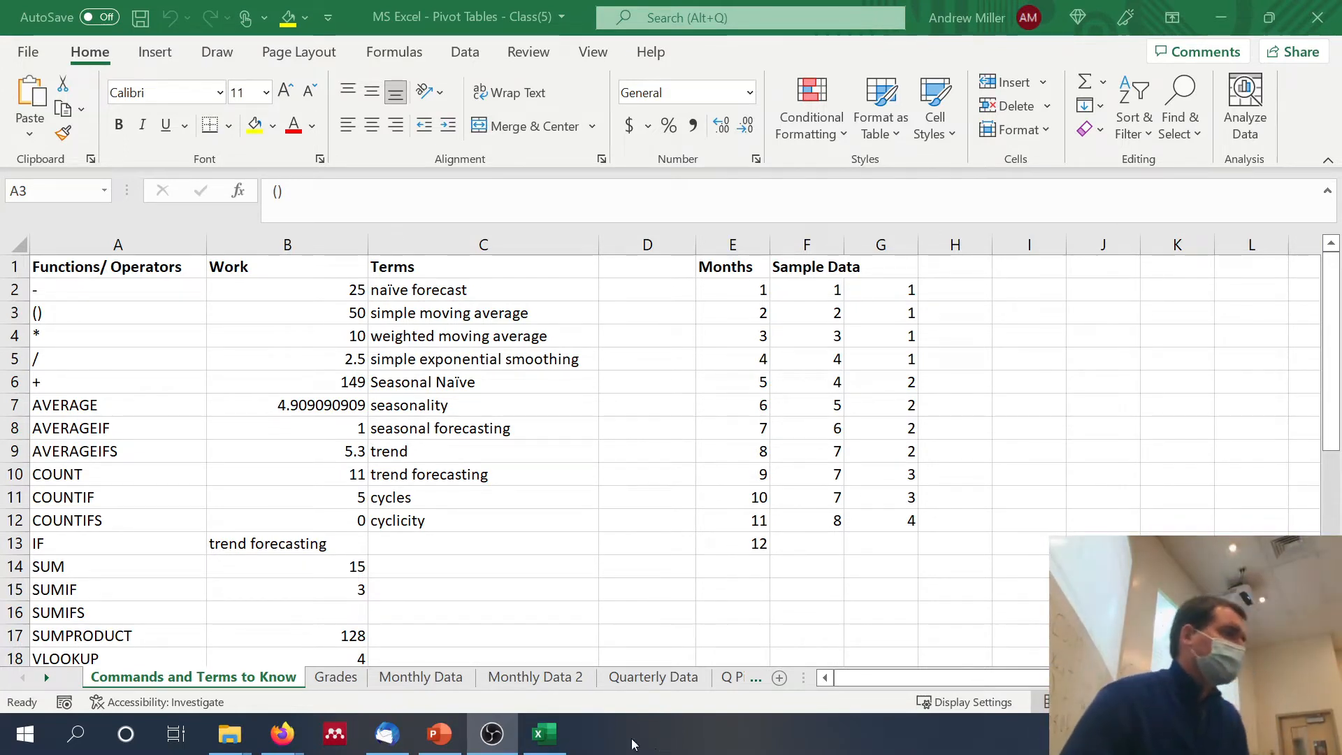
Step: On the Monthly Data sheet, total the Year 1 counts in F2 with a SUM of C2:C13
{"action": "left_click", "coordinate": [396, 677]}
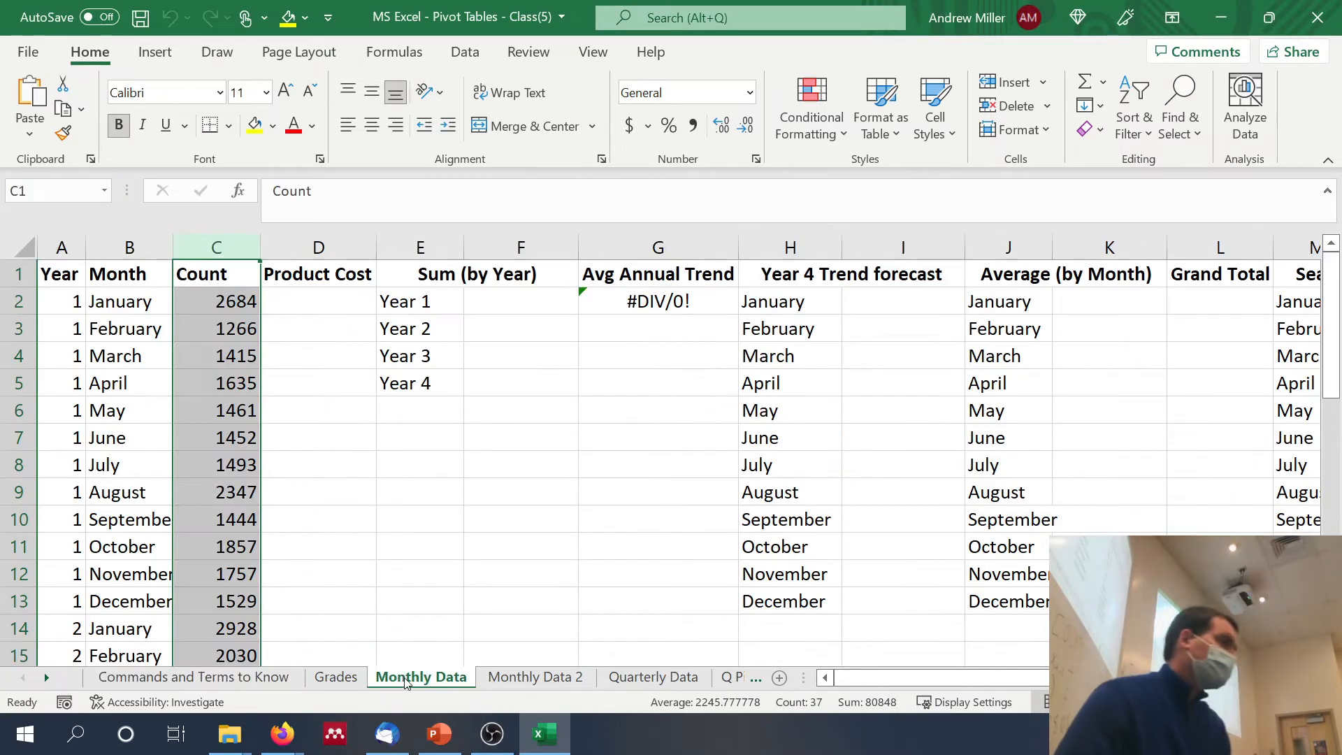
{"action": "left_click_drag", "start_coordinate": [311, 329], "coordinate": [312, 357]}
{"action": "left_click", "coordinate": [312, 330]}
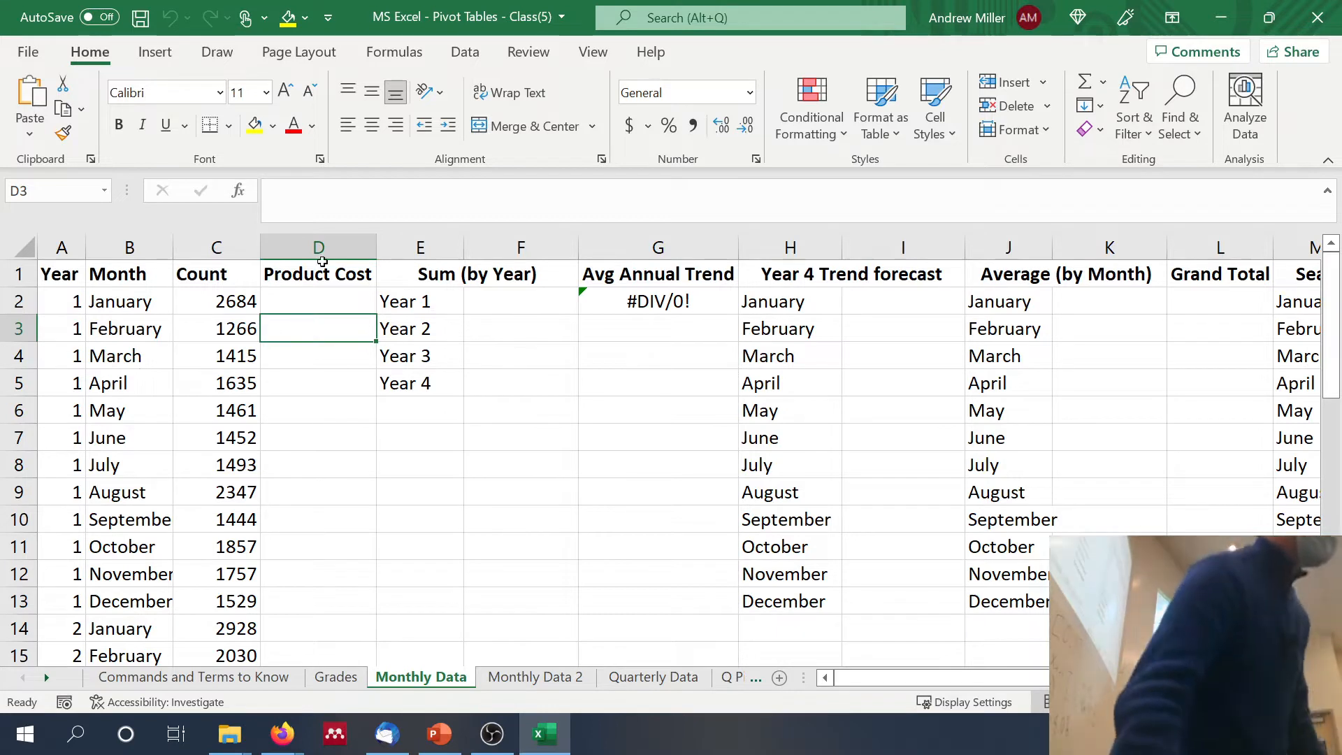
{"action": "left_click", "coordinate": [529, 308]}
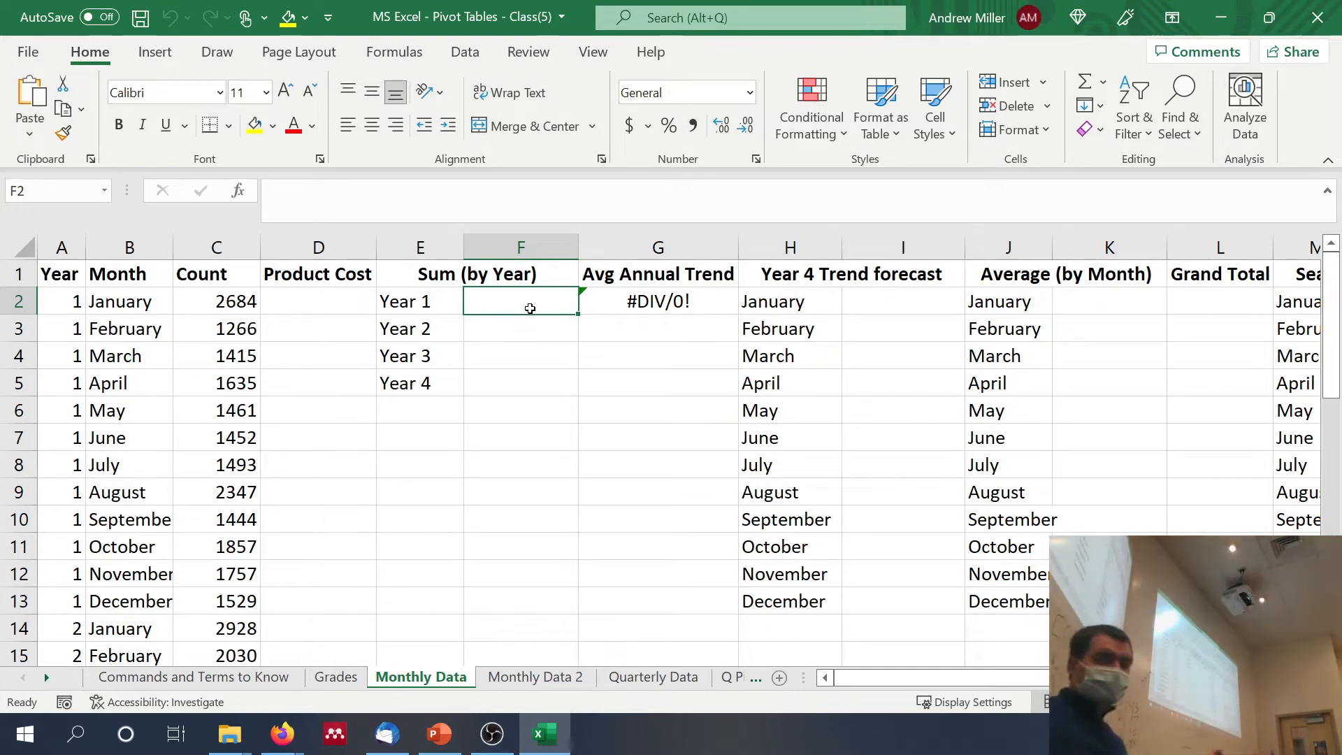
{"action": "type", "text": "="}
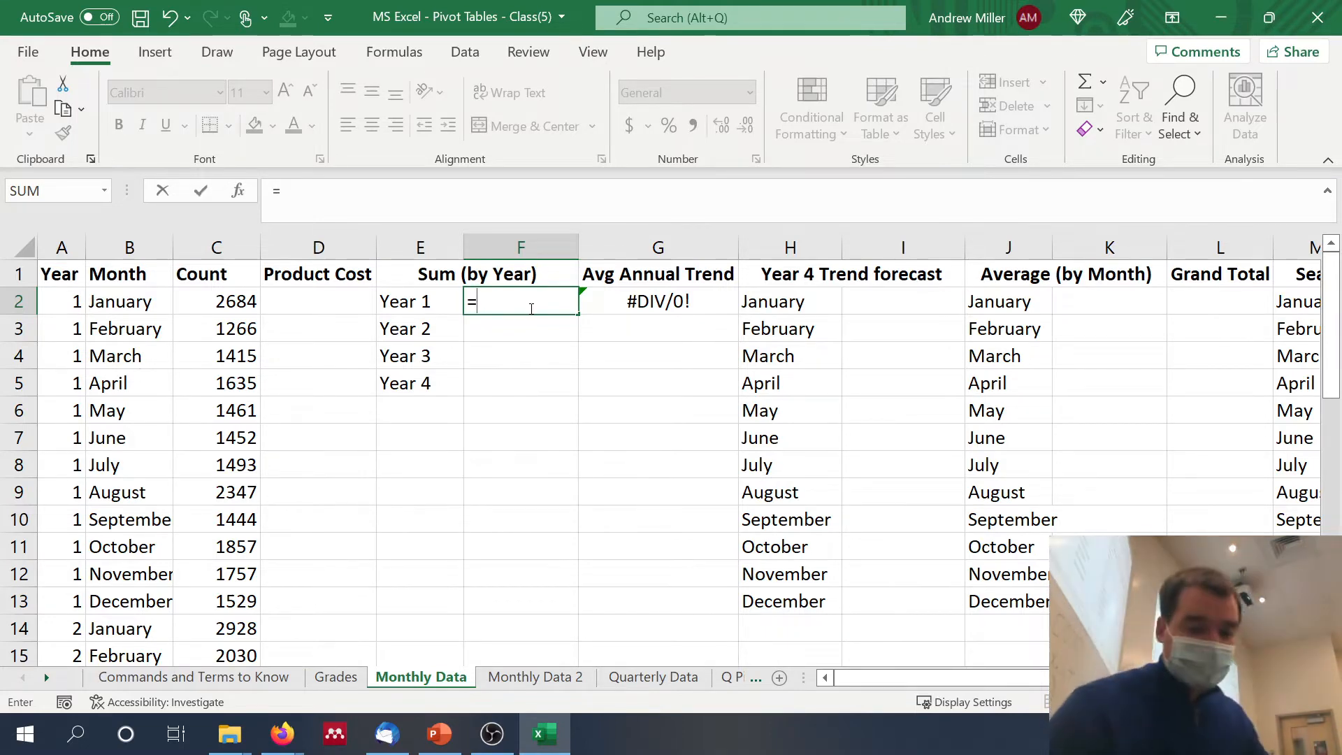
{"action": "type", "text": "sum("}
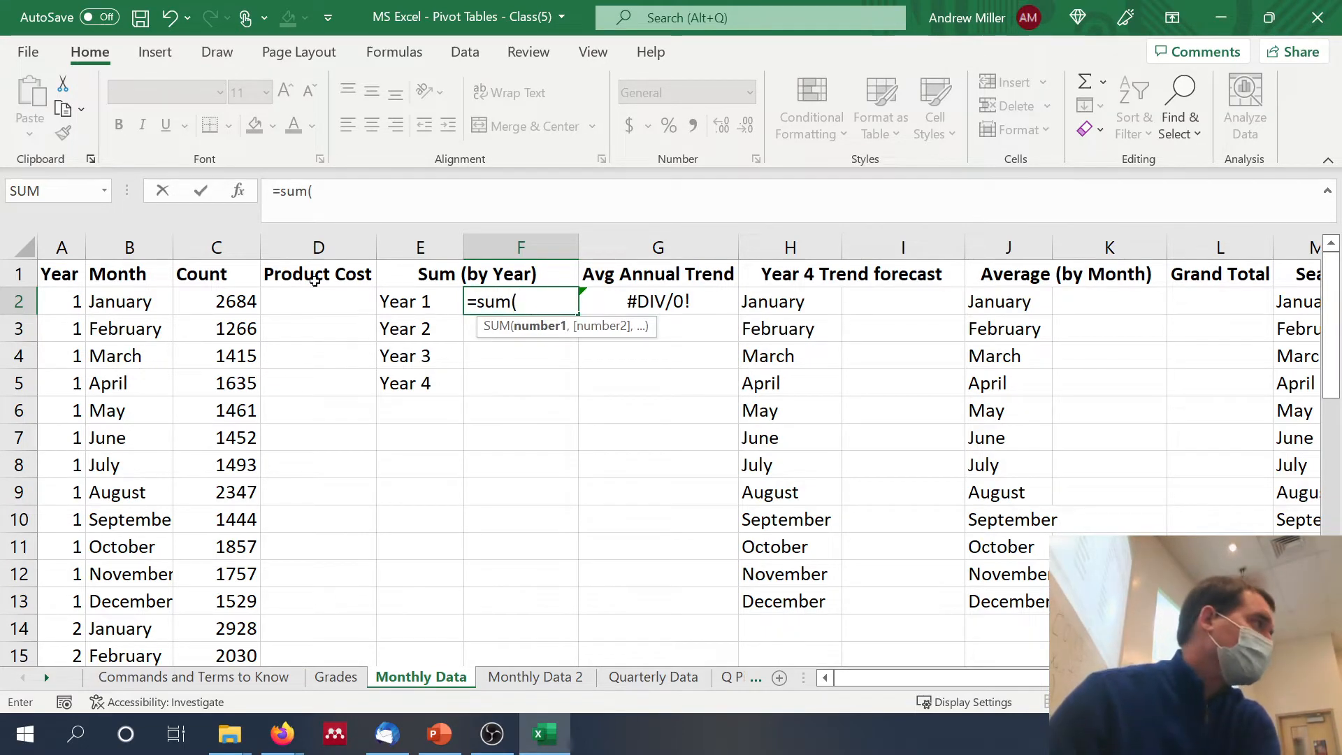
{"action": "mouse_move", "coordinate": [236, 302]}
{"action": "left_mouse_down"}
{"action": "mouse_move", "coordinate": [214, 397]}
{"action": "mouse_move", "coordinate": [219, 594]}
{"action": "left_mouse_up"}
{"action": "key", "text": "Return"}
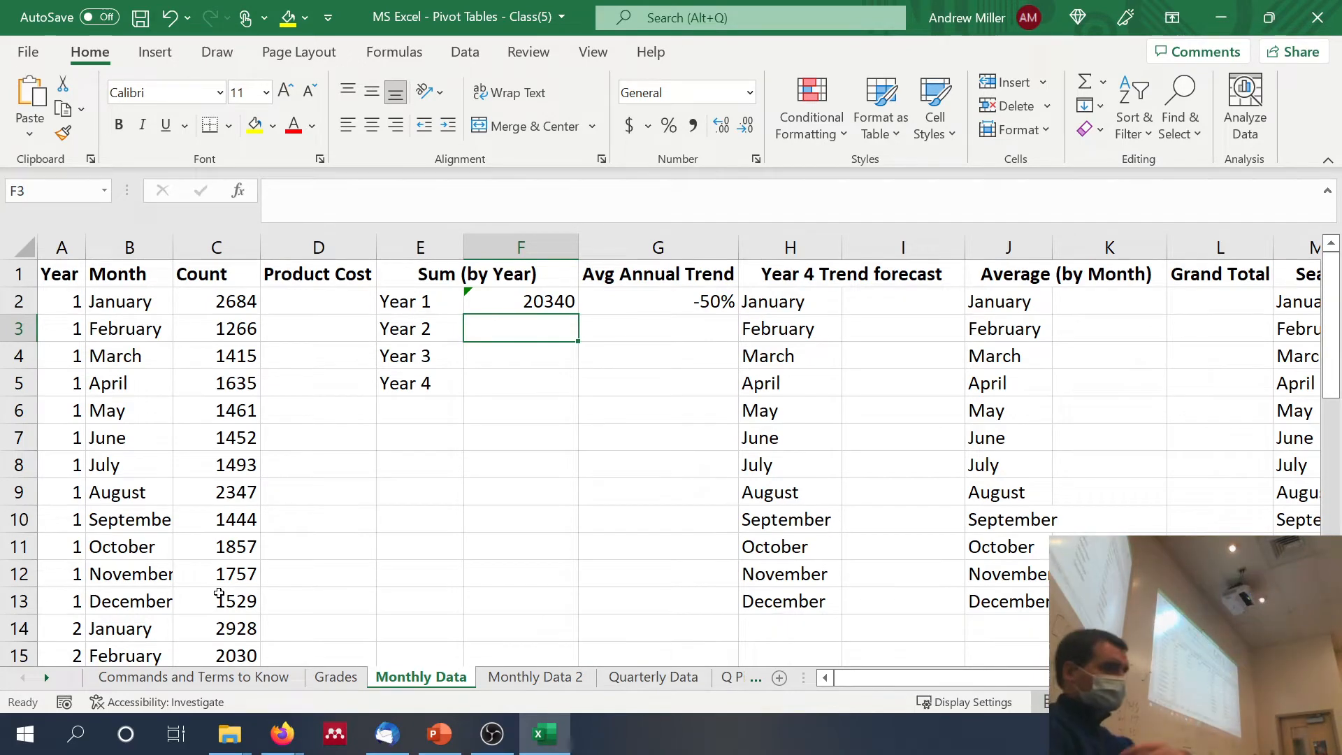
Step: Calculate the Year 2 total in F3 with =SUMIF(A:A,2,C:C)
{"action": "type", "text": "=su"}
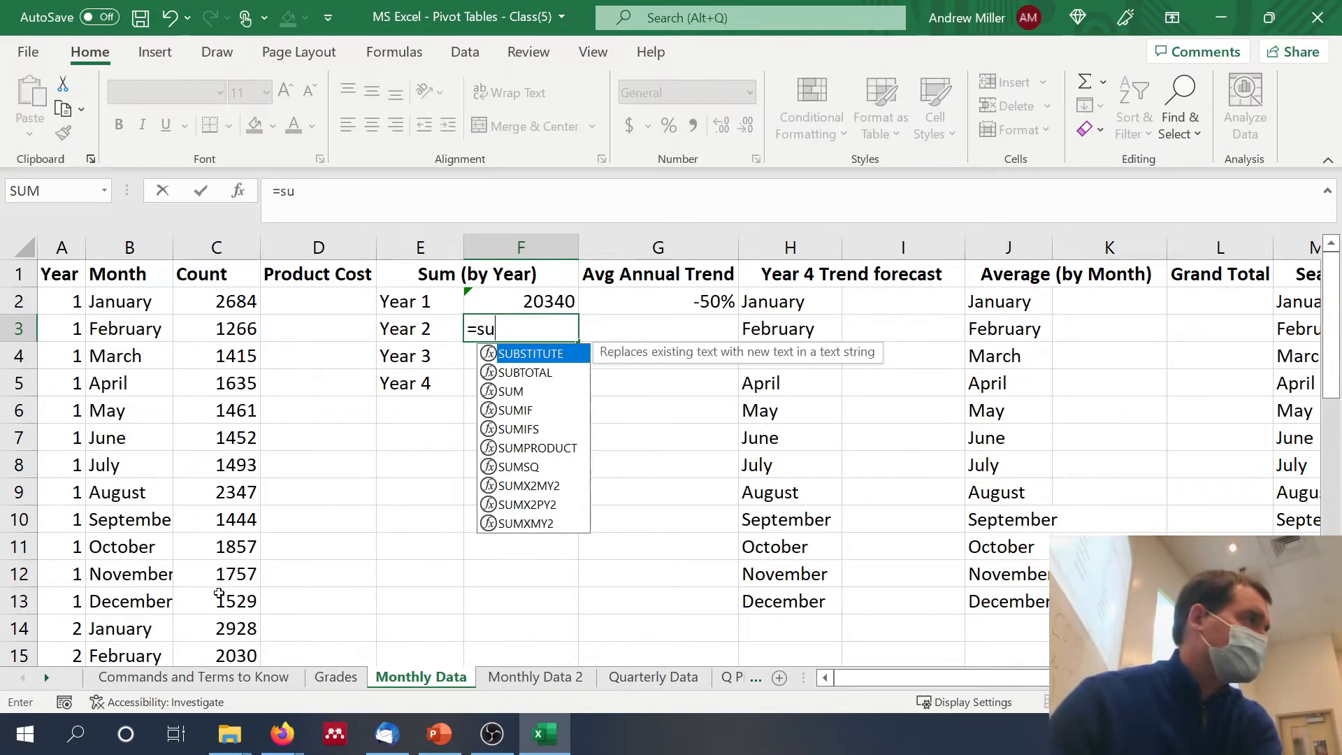
{"action": "type", "text": "mif("}
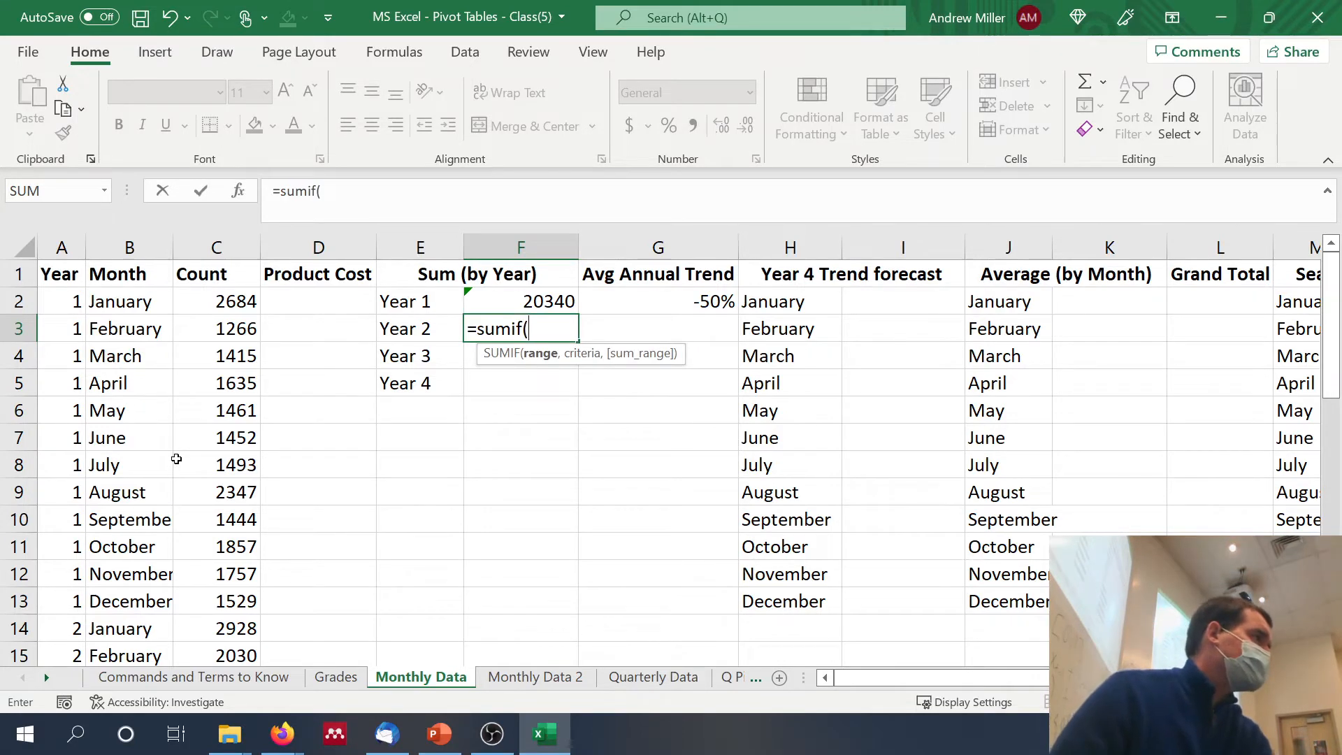
{"action": "left_click", "coordinate": [61, 242]}
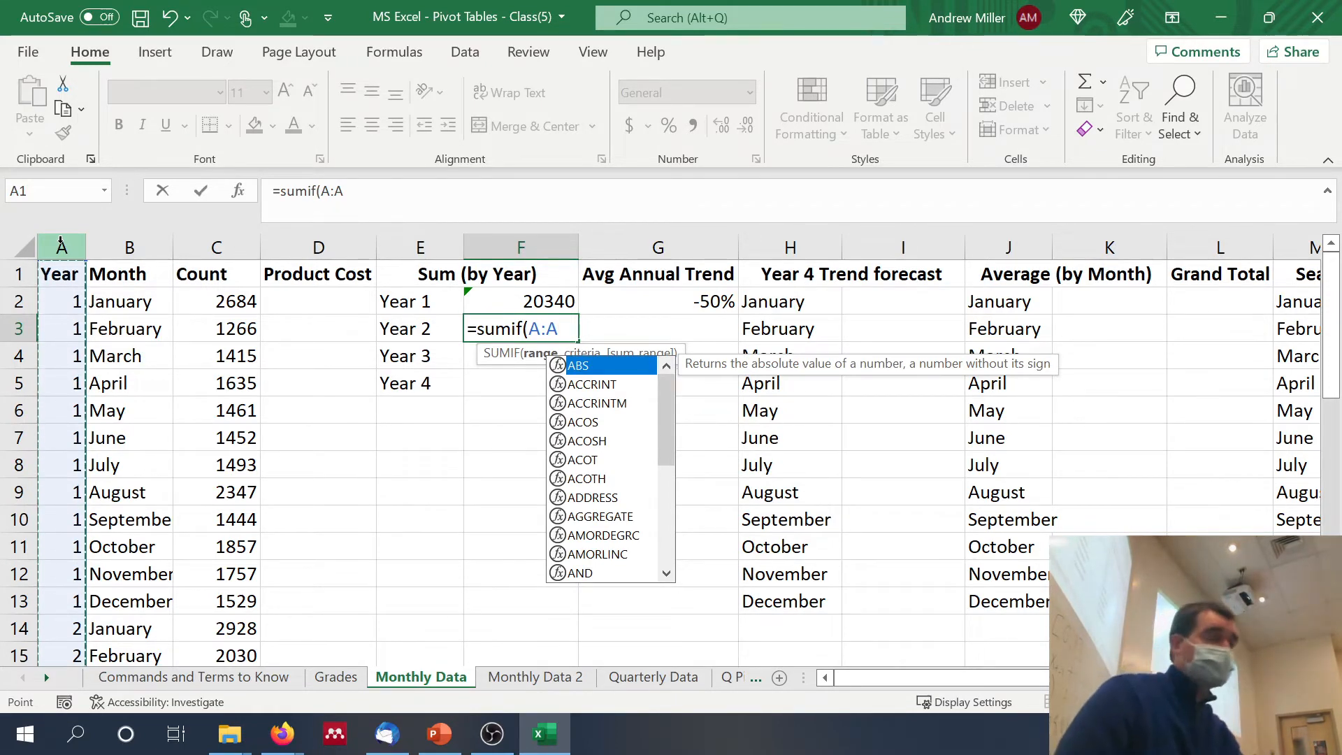
{"action": "type", "text": ","}
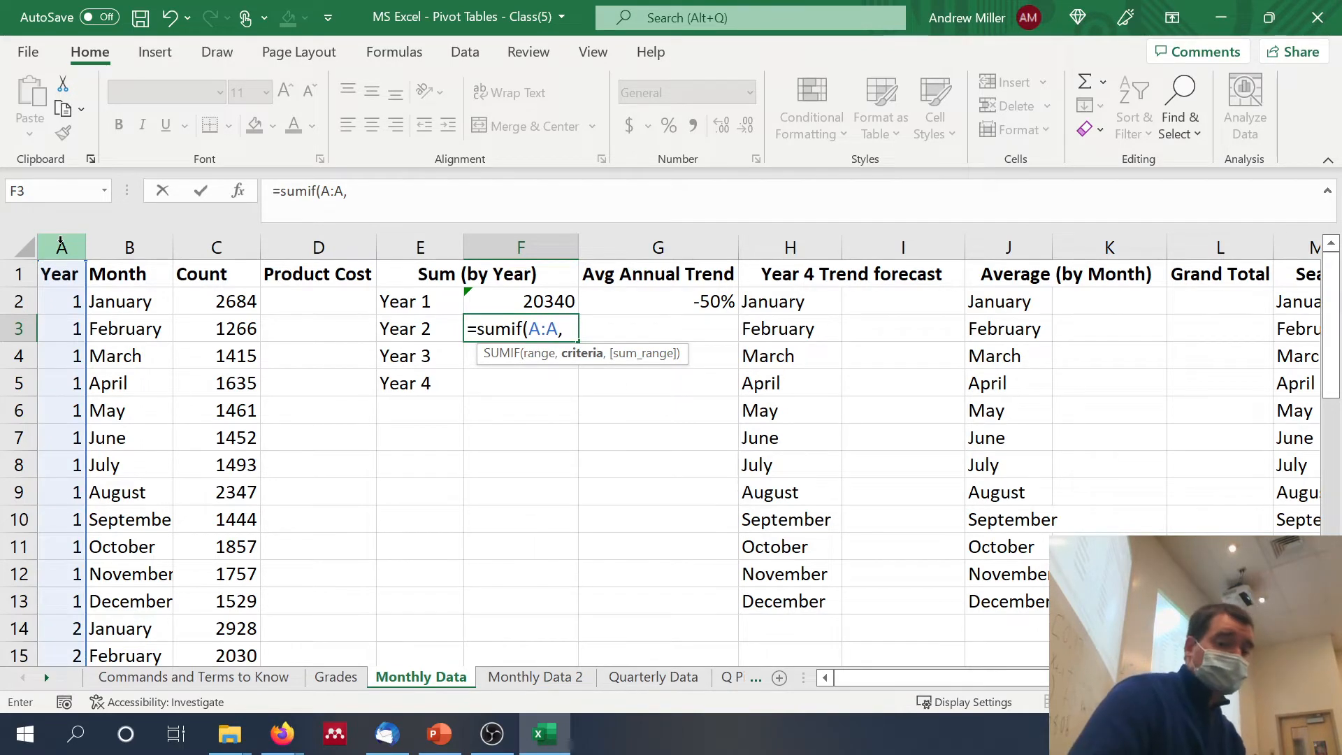
{"action": "type", "text": "2"}
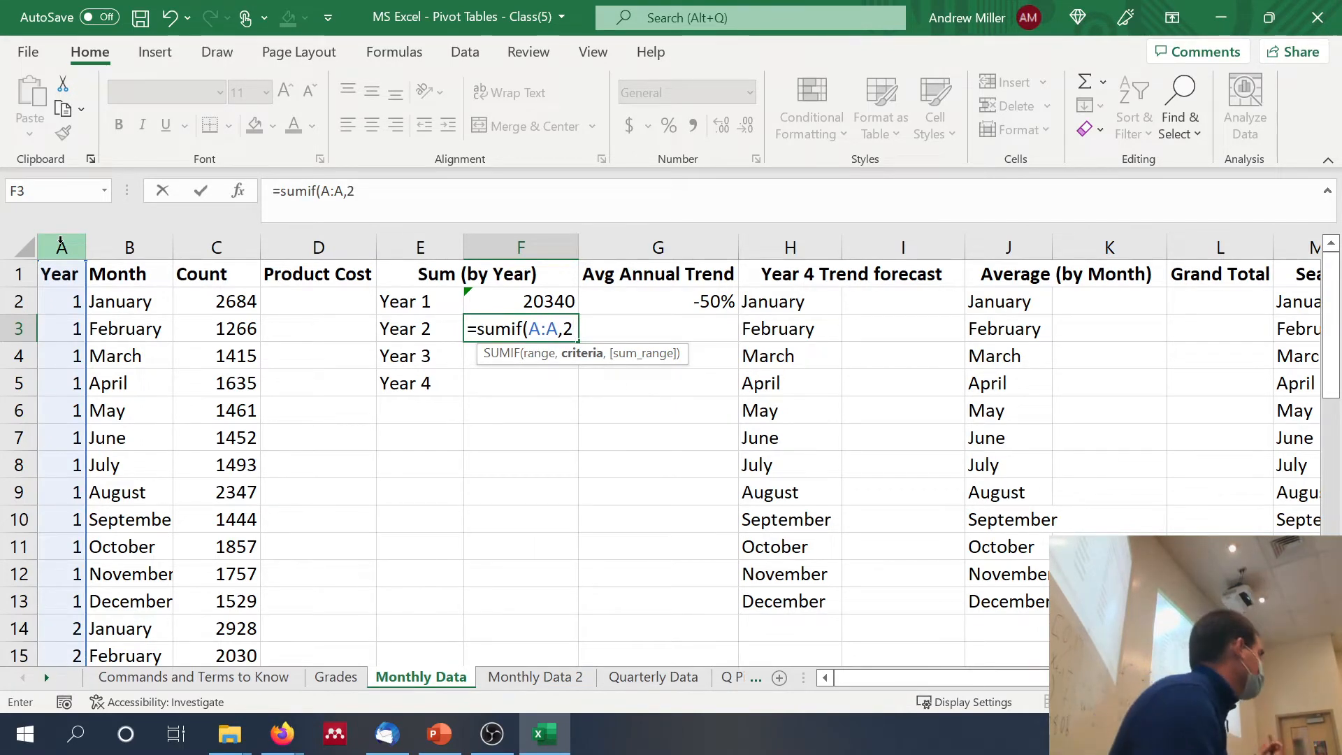
{"action": "type", "text": ","}
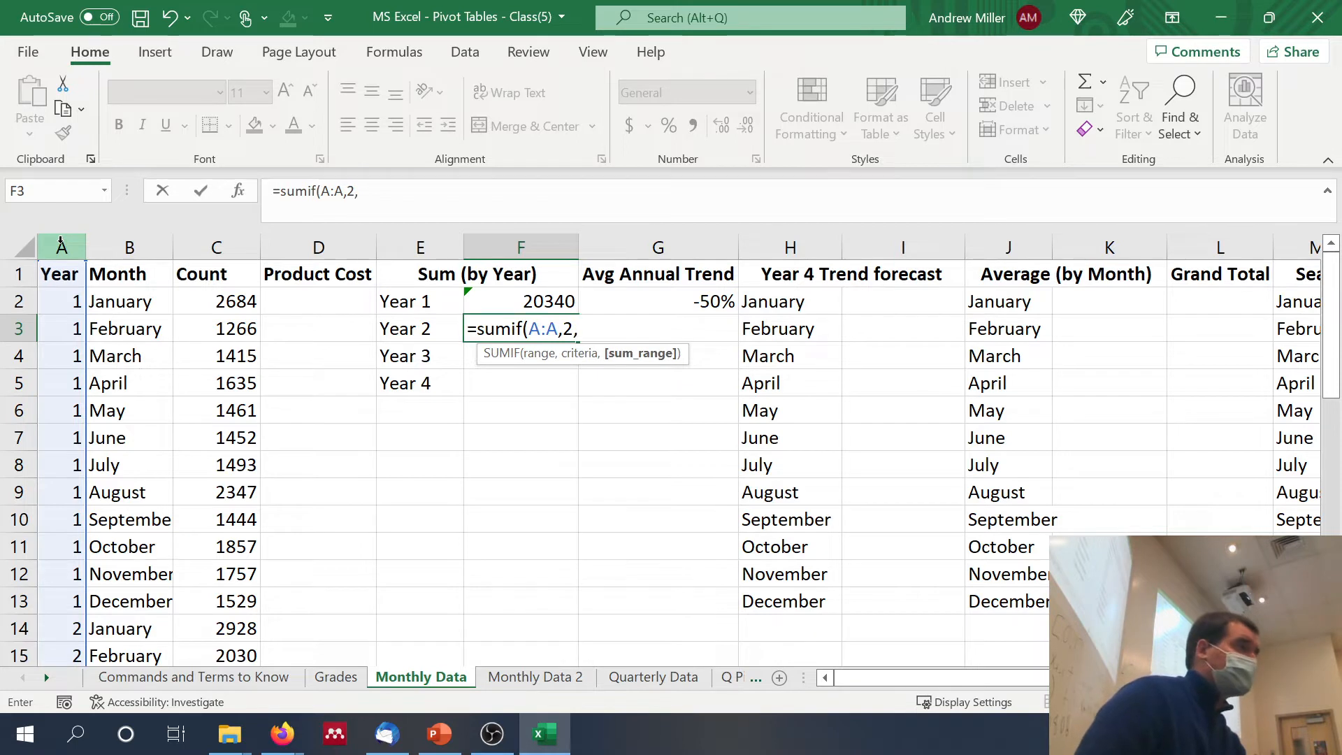
{"action": "left_click", "coordinate": [225, 237]}
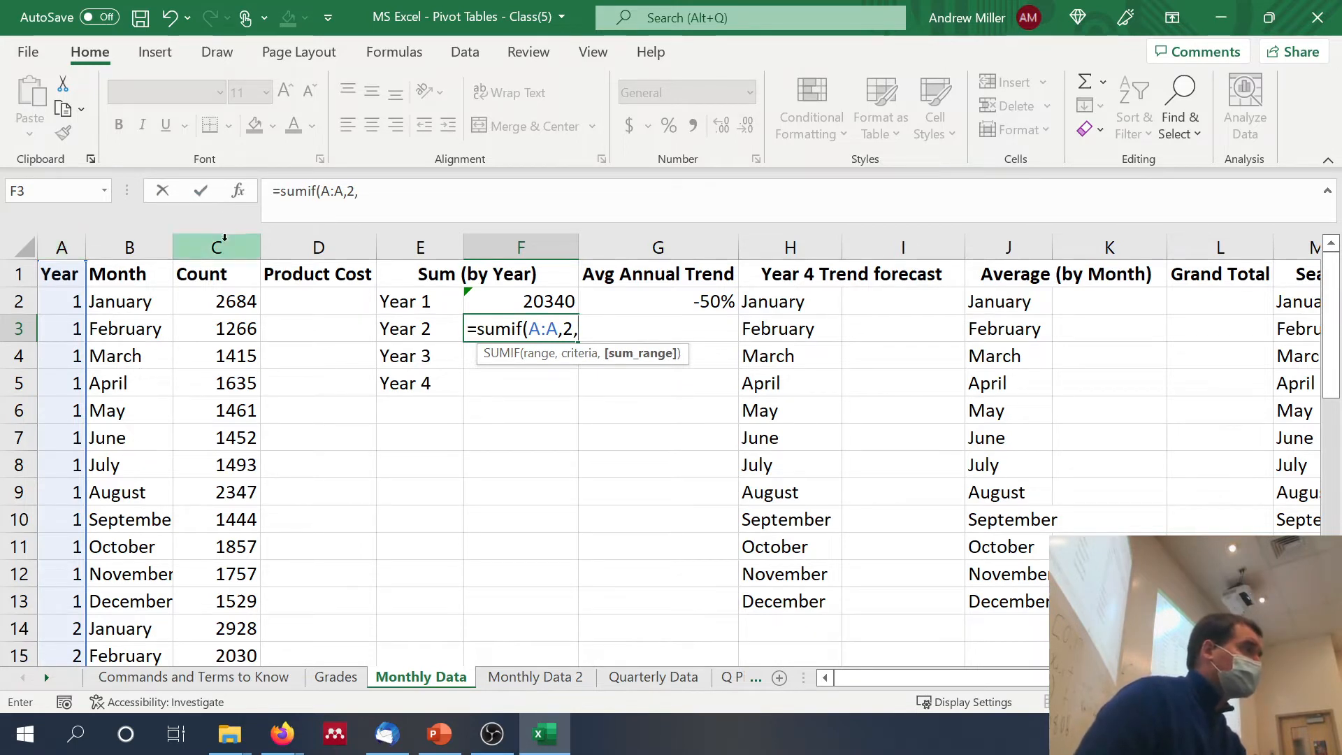
{"action": "type", "text": ")"}
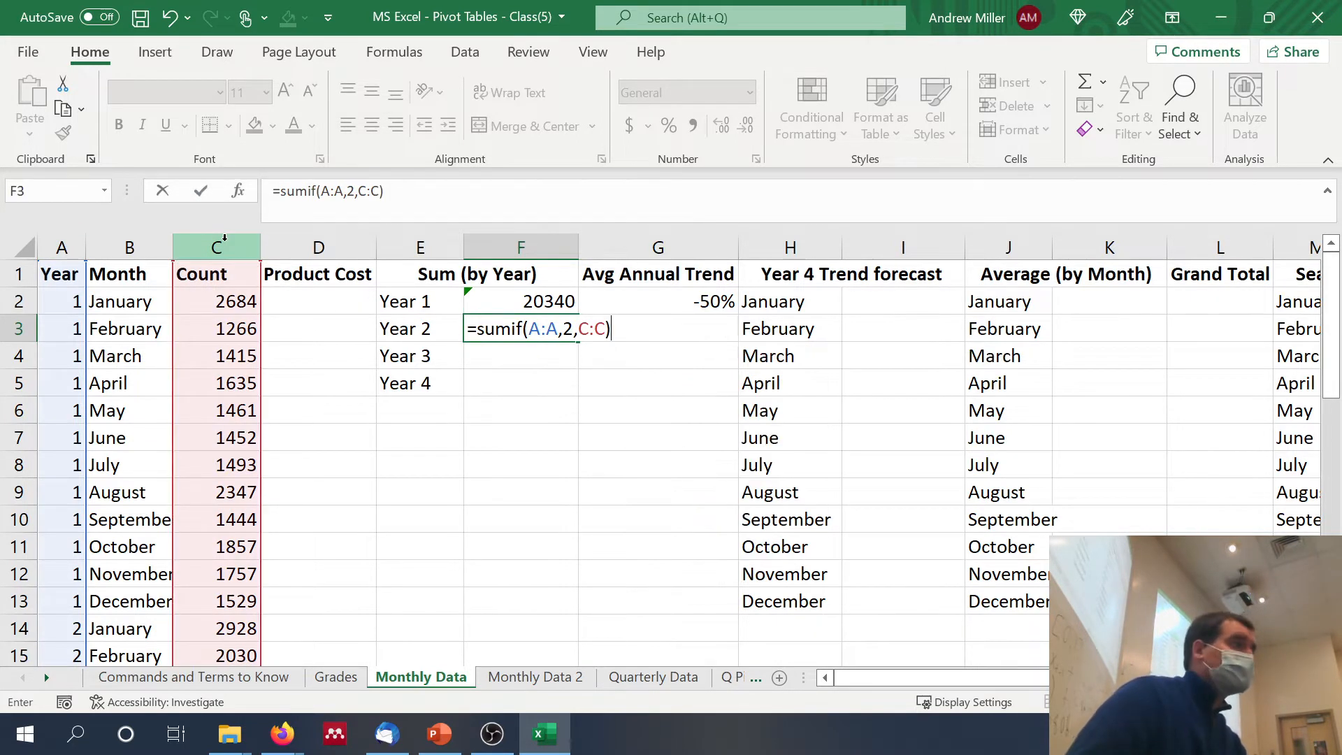
{"action": "key", "text": "Return"}
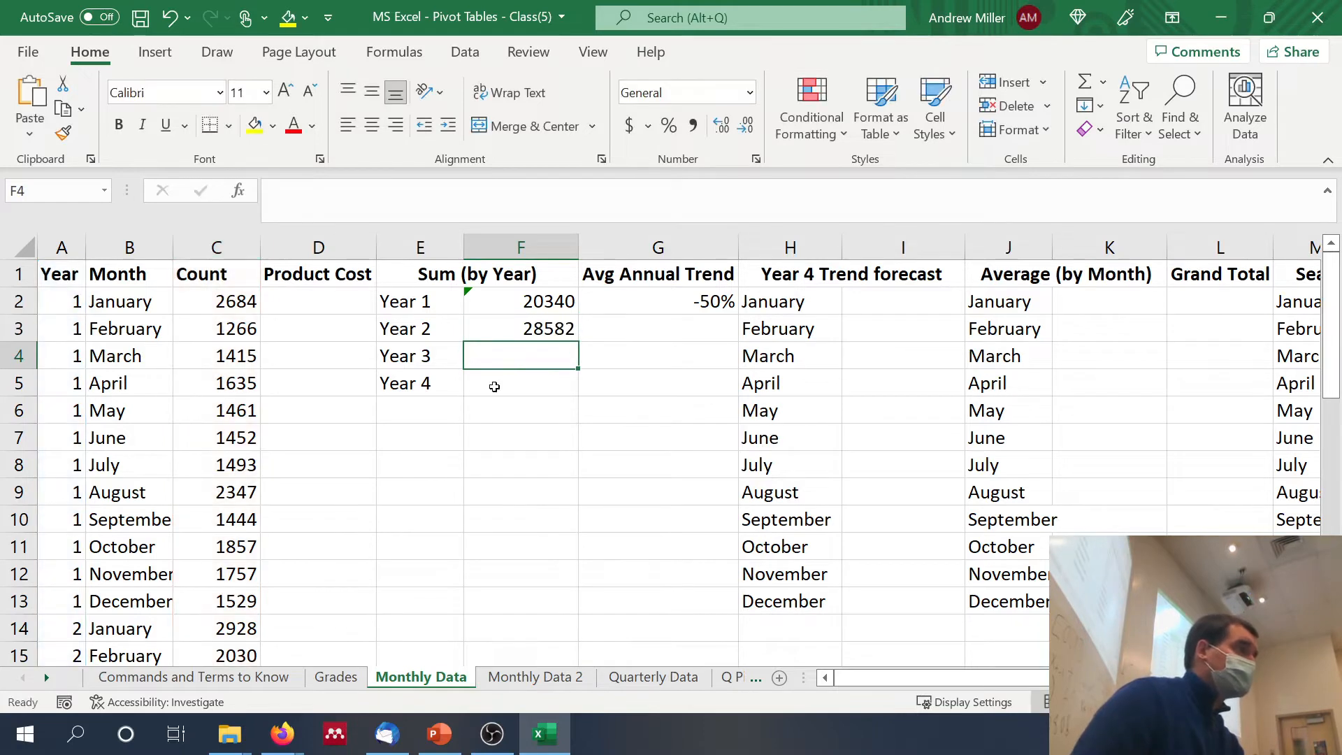
Step: Copy the Year 2 SUMIF formula down to F4 and set its criterion to 3 for the Year 3 total
{"action": "left_click", "coordinate": [531, 326]}
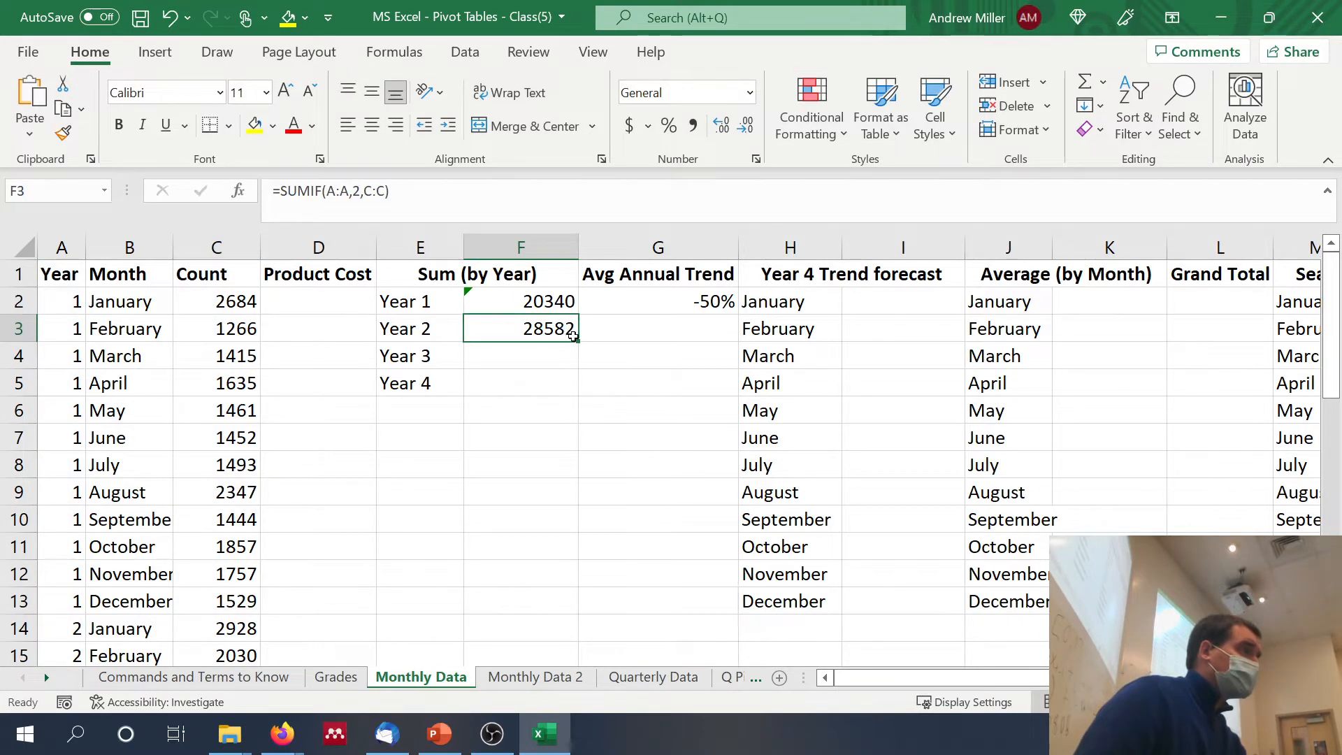
{"action": "left_click_drag", "start_coordinate": [578, 341], "coordinate": [568, 366]}
{"action": "left_click", "coordinate": [521, 356]}
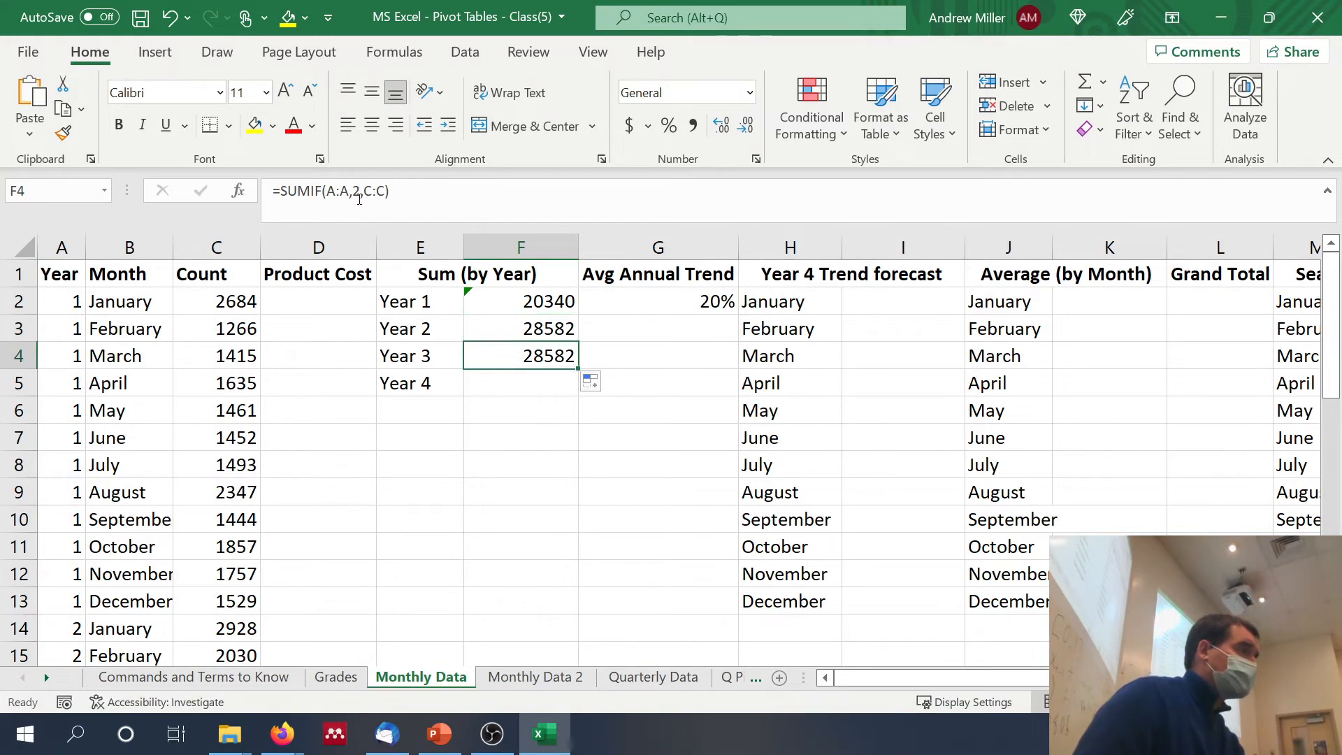
{"action": "left_click", "coordinate": [363, 191]}
{"action": "key", "text": "BackSpace"}
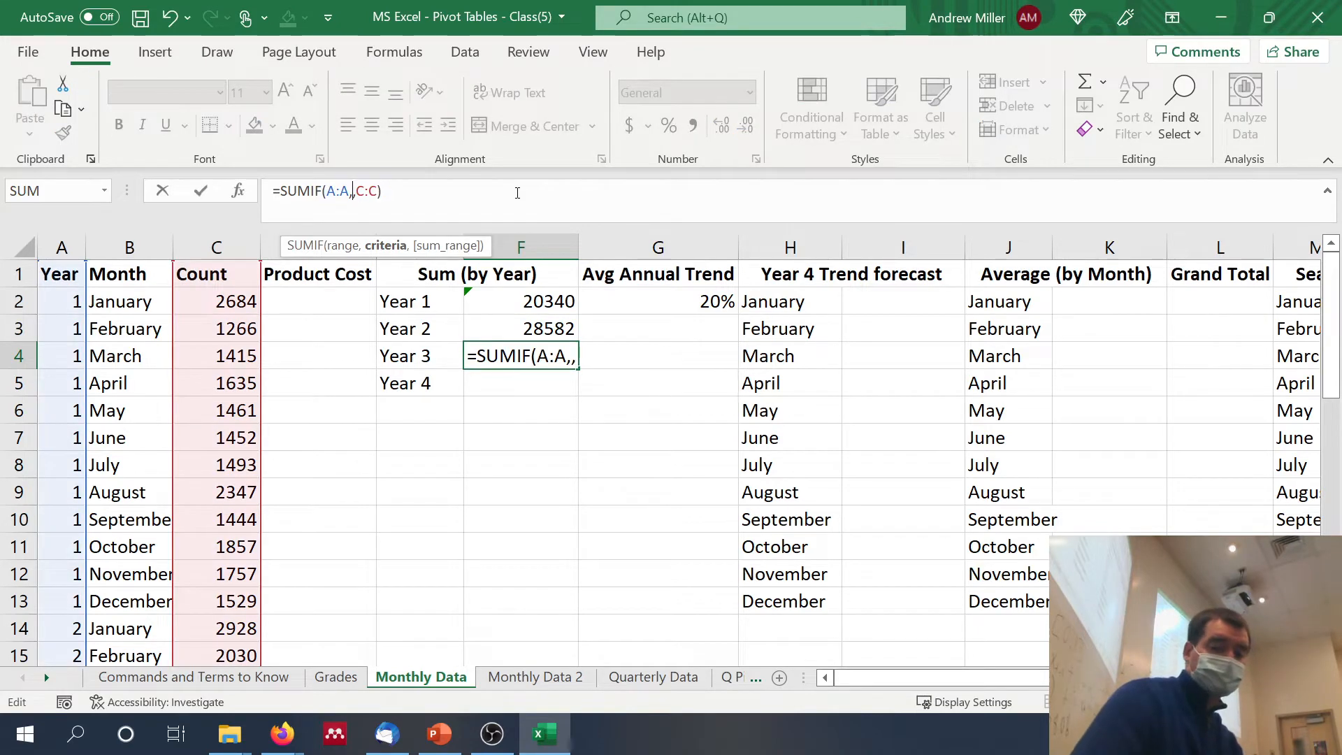
{"action": "type", "text": "3"}
{"action": "key", "text": "Return"}
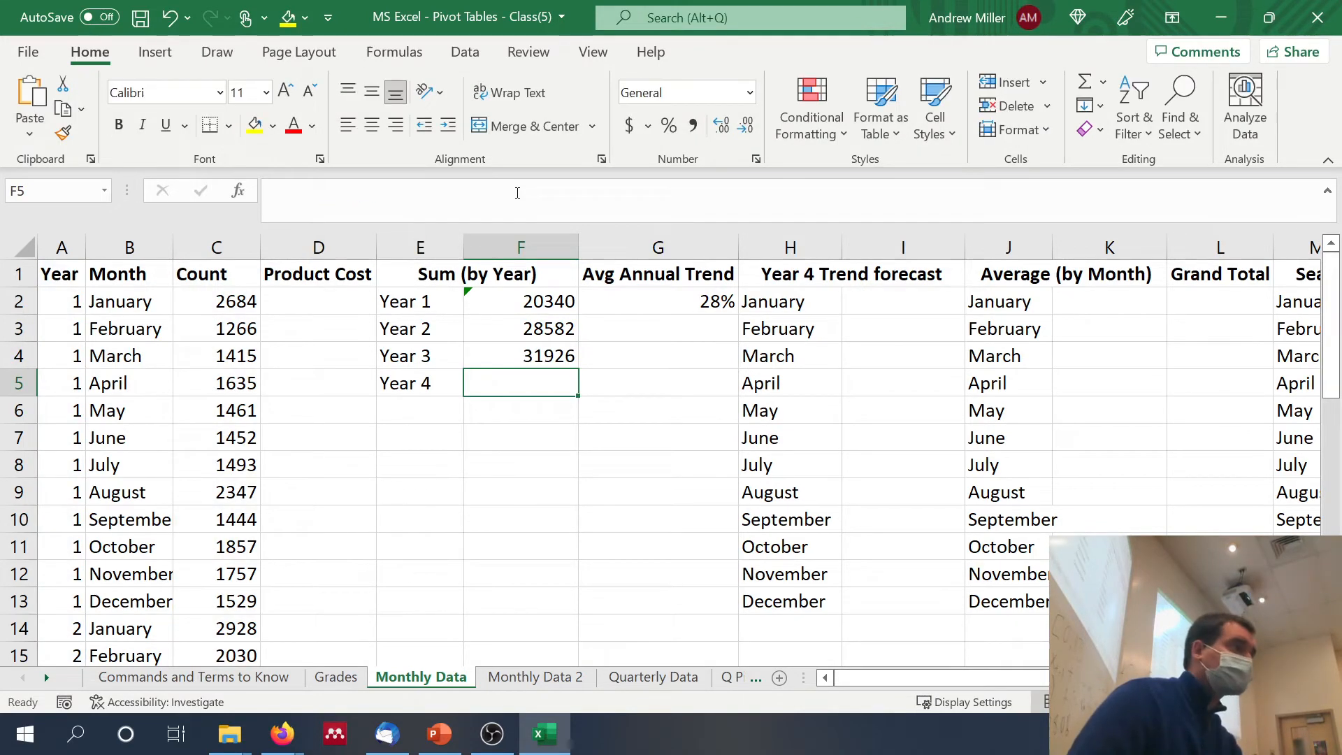
Step: Clear the existing average annual trend formula from G2
{"action": "left_click", "coordinate": [646, 295]}
{"action": "left_click", "coordinate": [573, 209]}
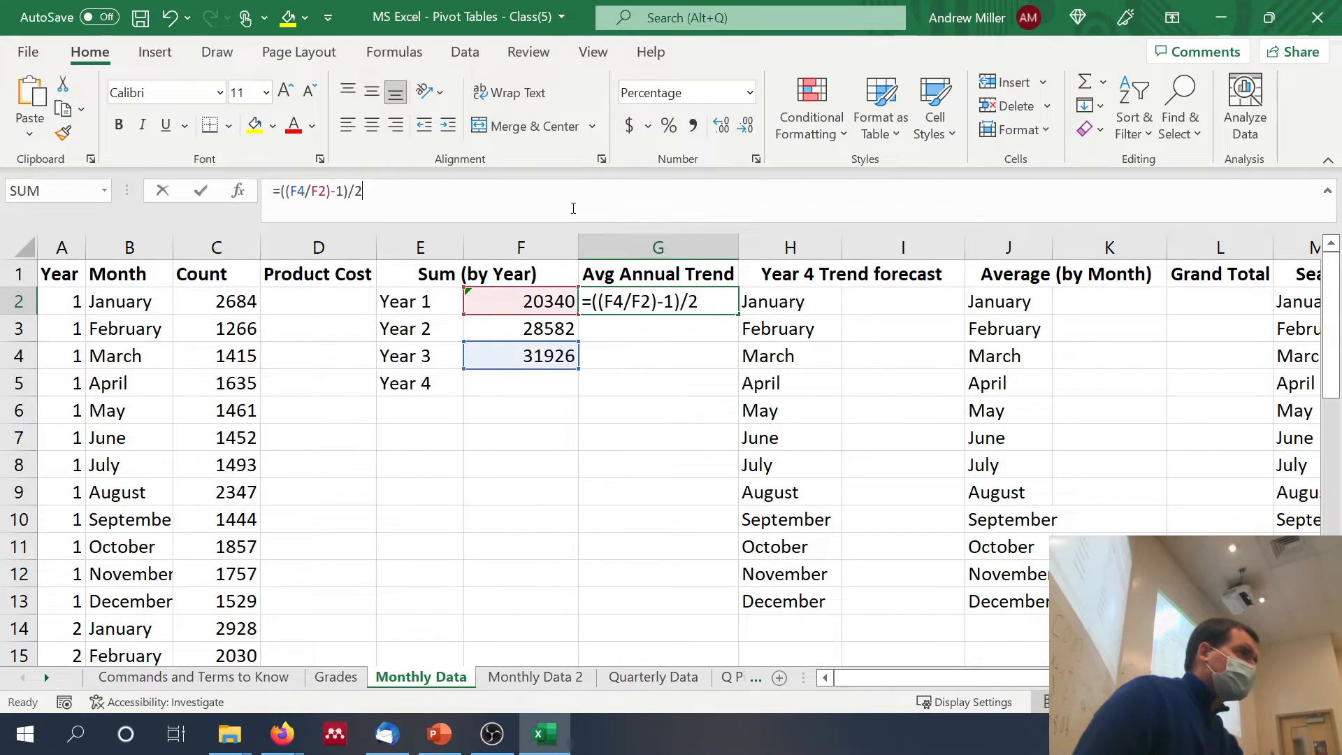
{"action": "left_click_drag", "start_coordinate": [573, 209], "coordinate": [257, 197]}
{"action": "key", "text": "BackSpace"}
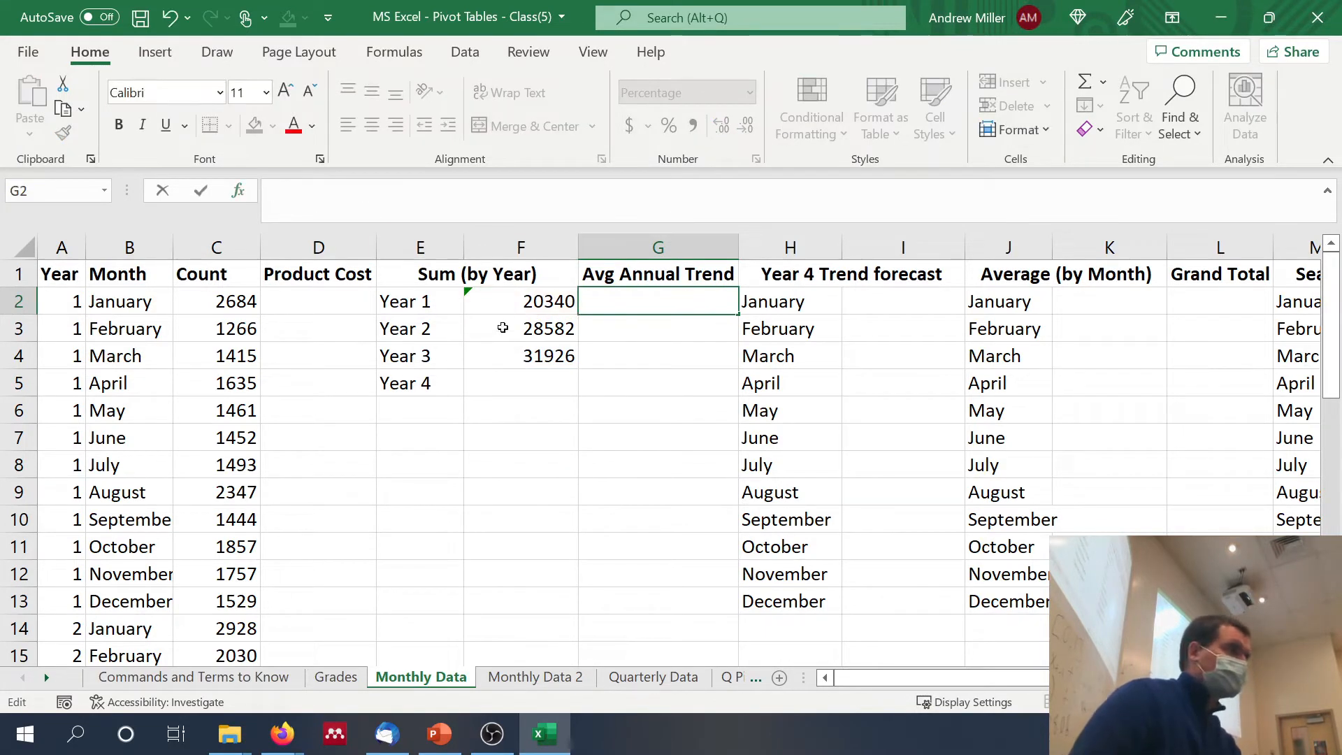
{"action": "left_click", "coordinate": [676, 353]}
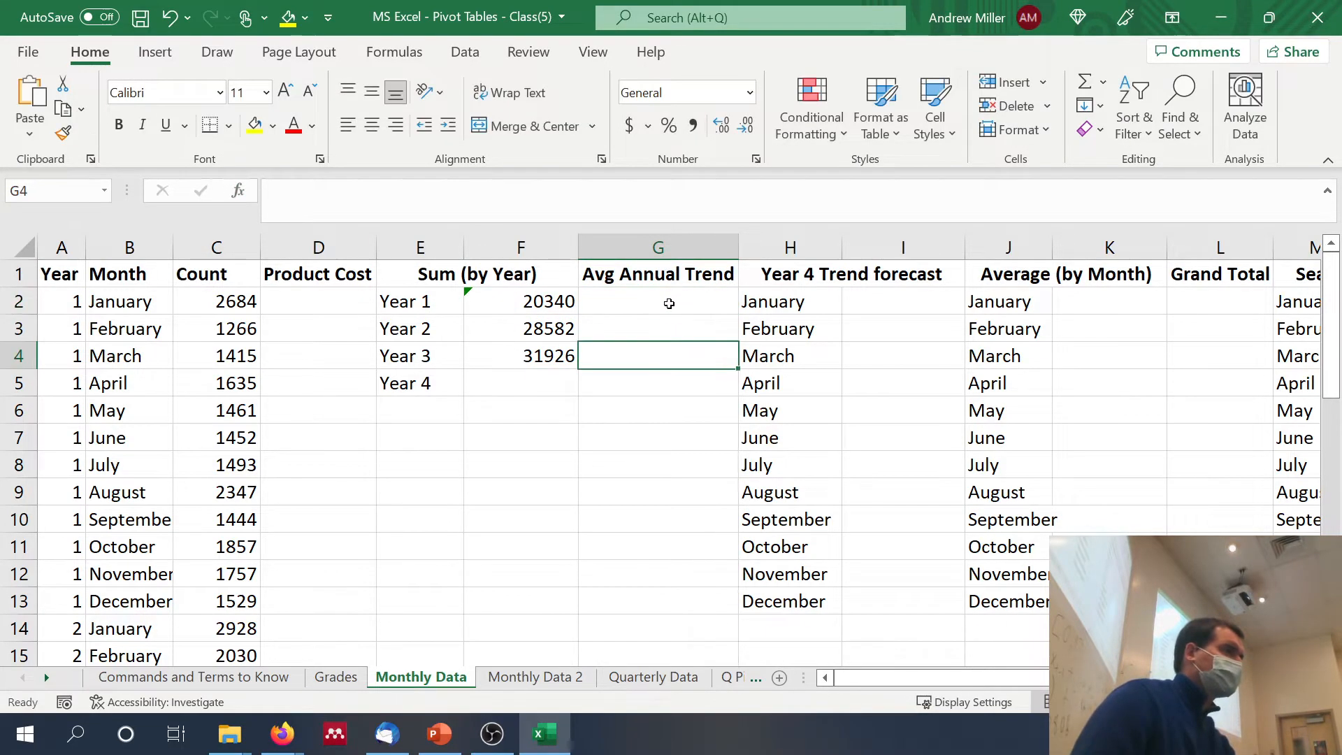
Step: Calculate the average annual trend in G2 with =((F4/F2)-1)/2
{"action": "left_click", "coordinate": [669, 298]}
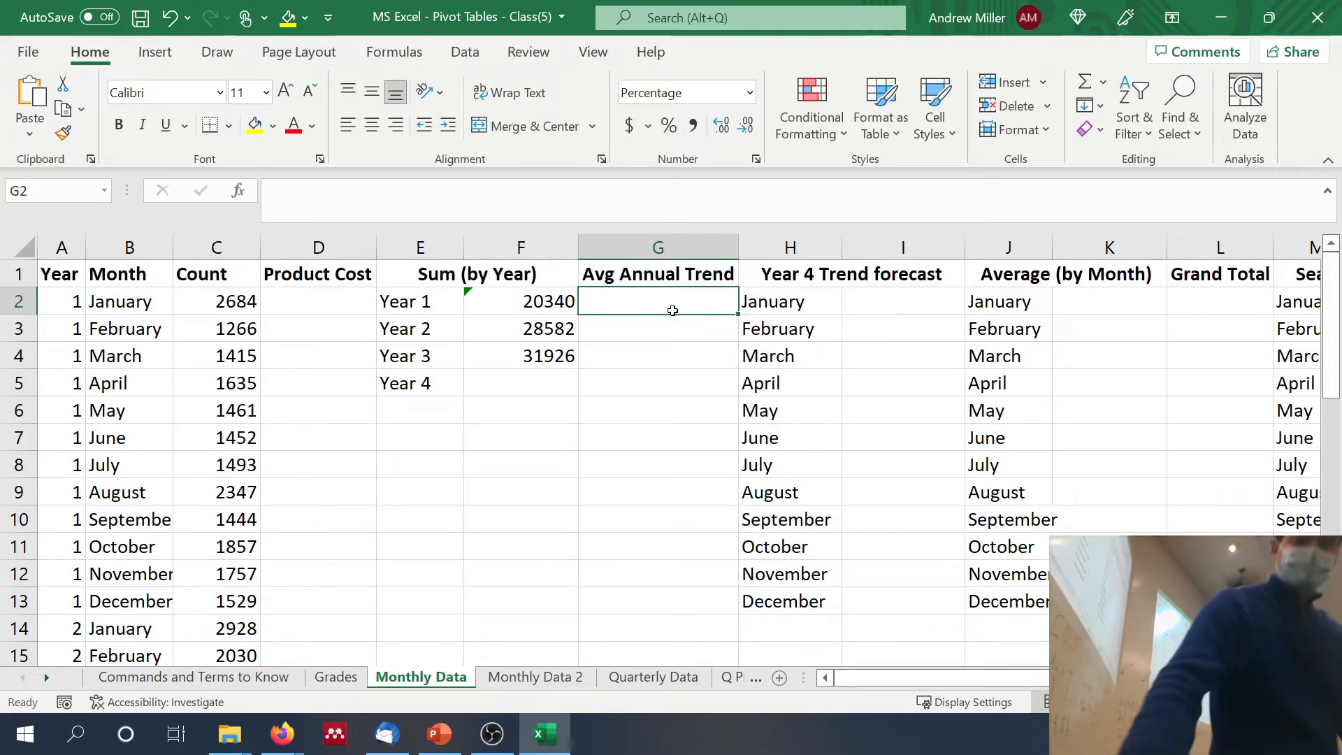
{"action": "type", "text": "="}
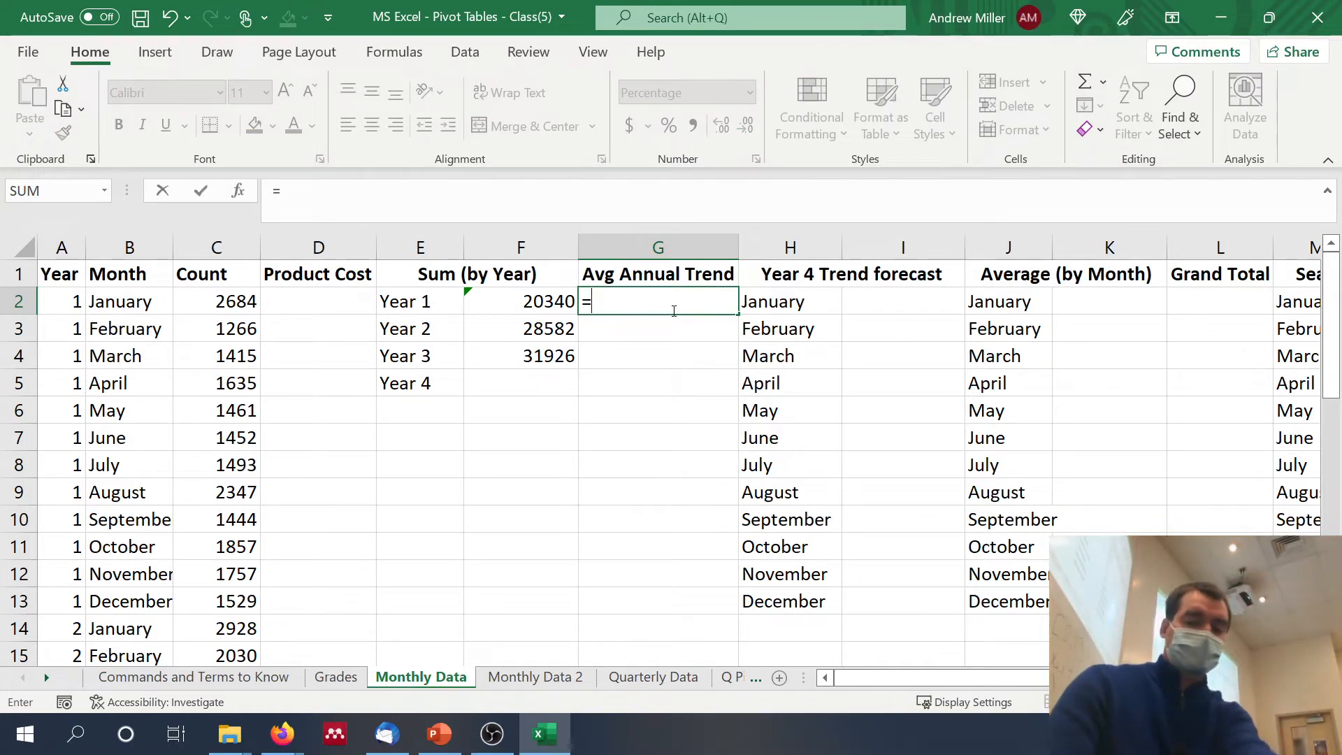
{"action": "type", "text": "(("}
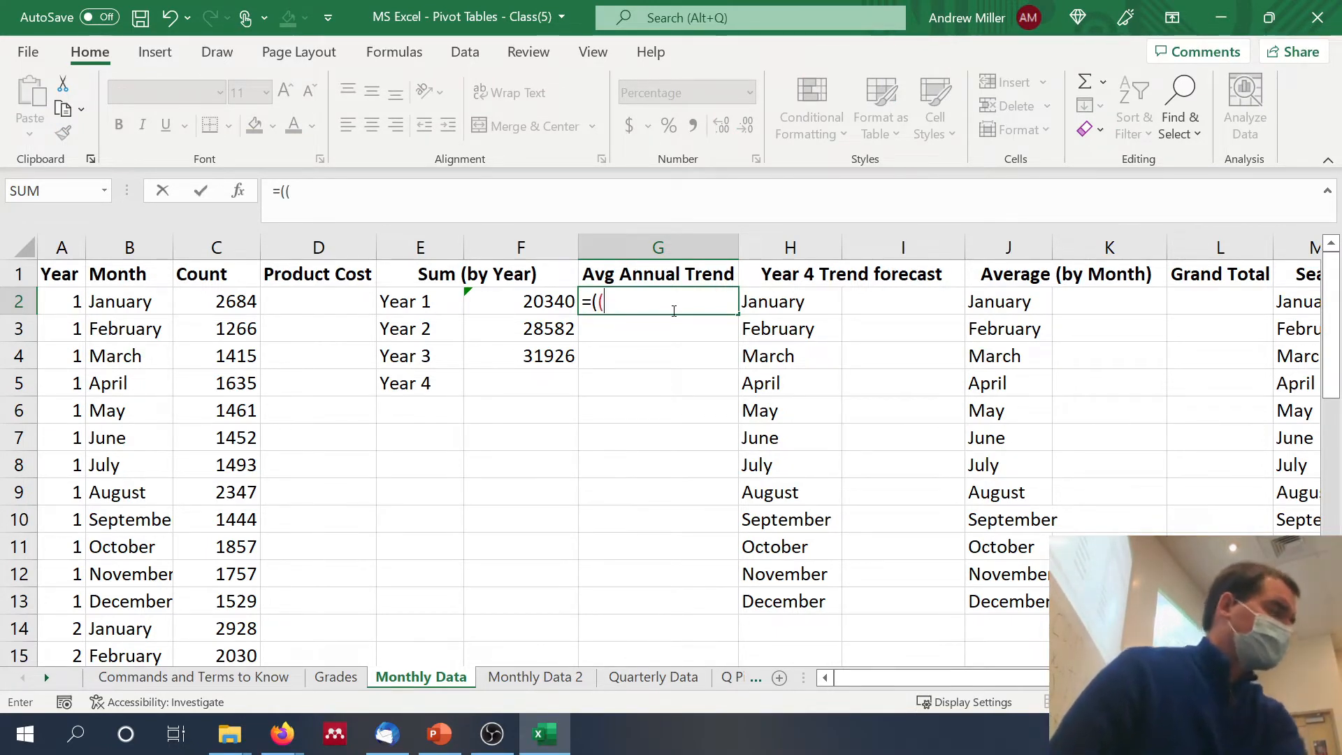
{"action": "left_click", "coordinate": [528, 361]}
{"action": "type", "text": "/"}
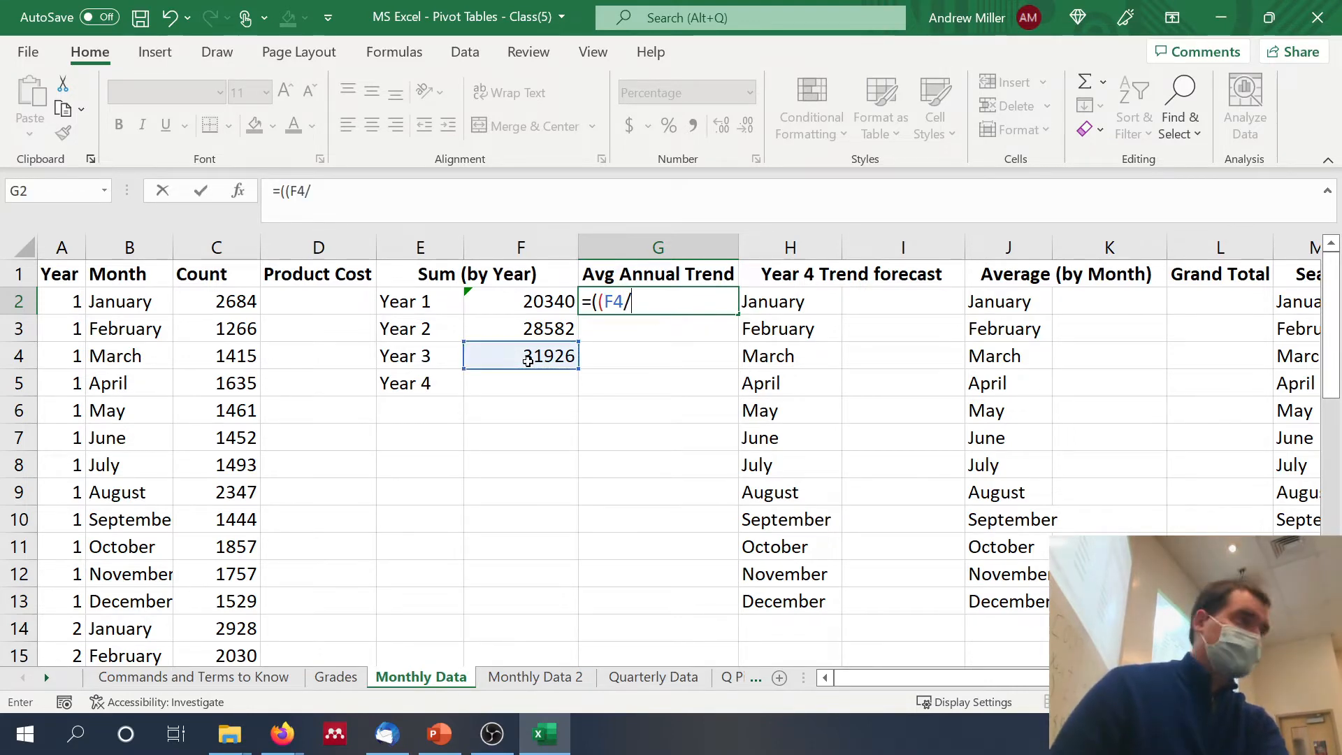
{"action": "left_click", "coordinate": [519, 299]}
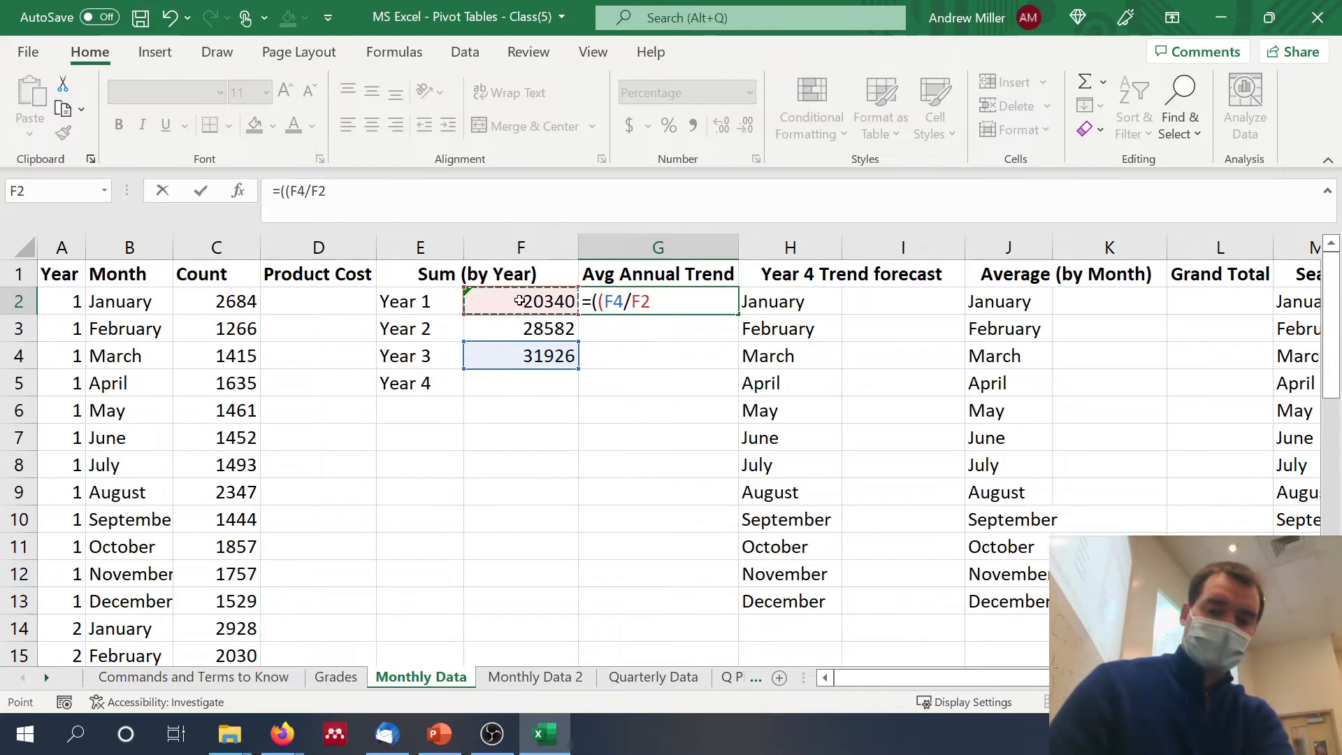
{"action": "type", "text": ")-1"}
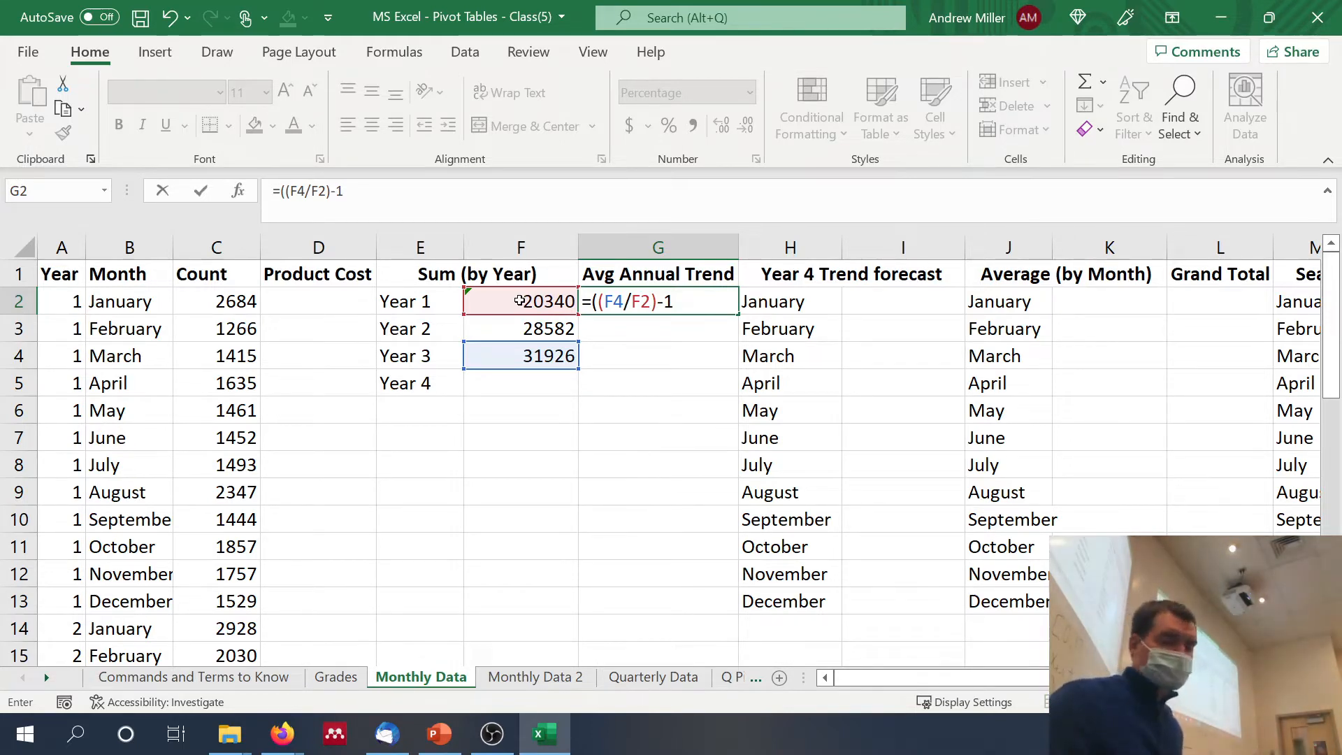
{"action": "type", "text": ")"}
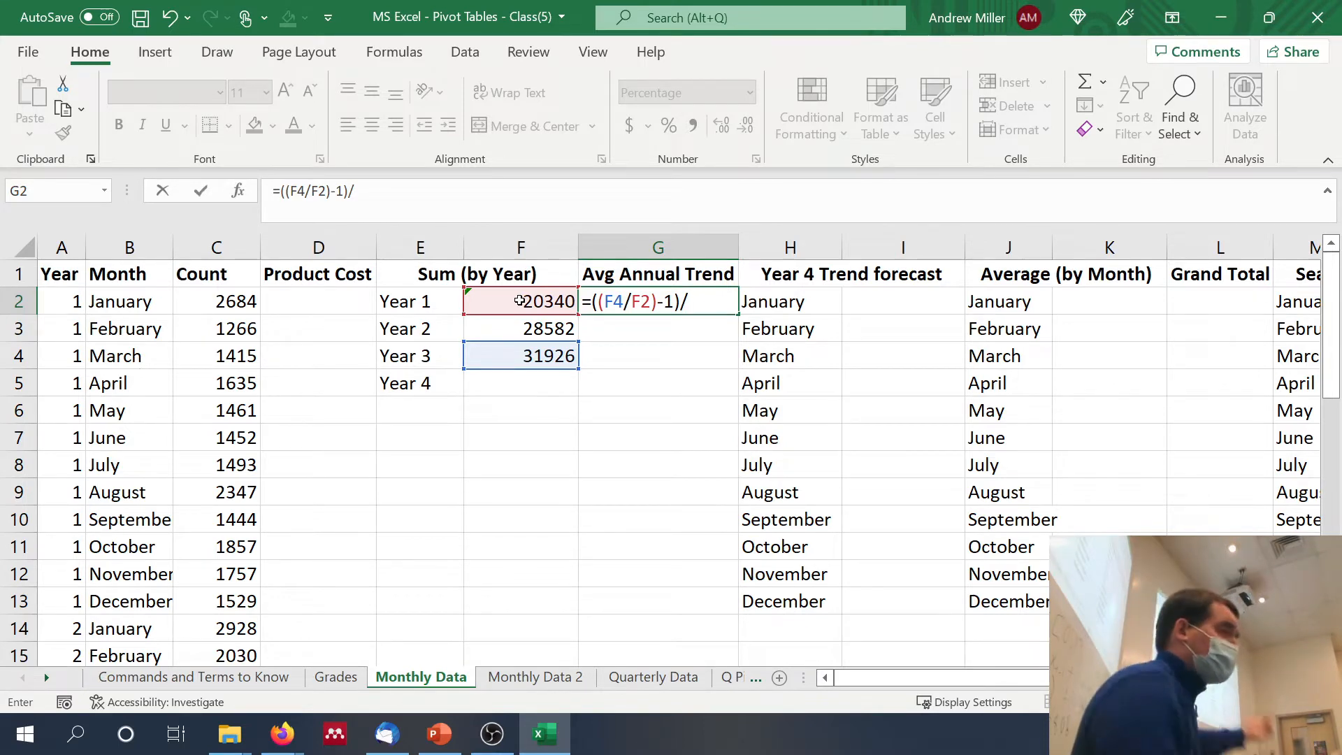
{"action": "type", "text": "/2"}
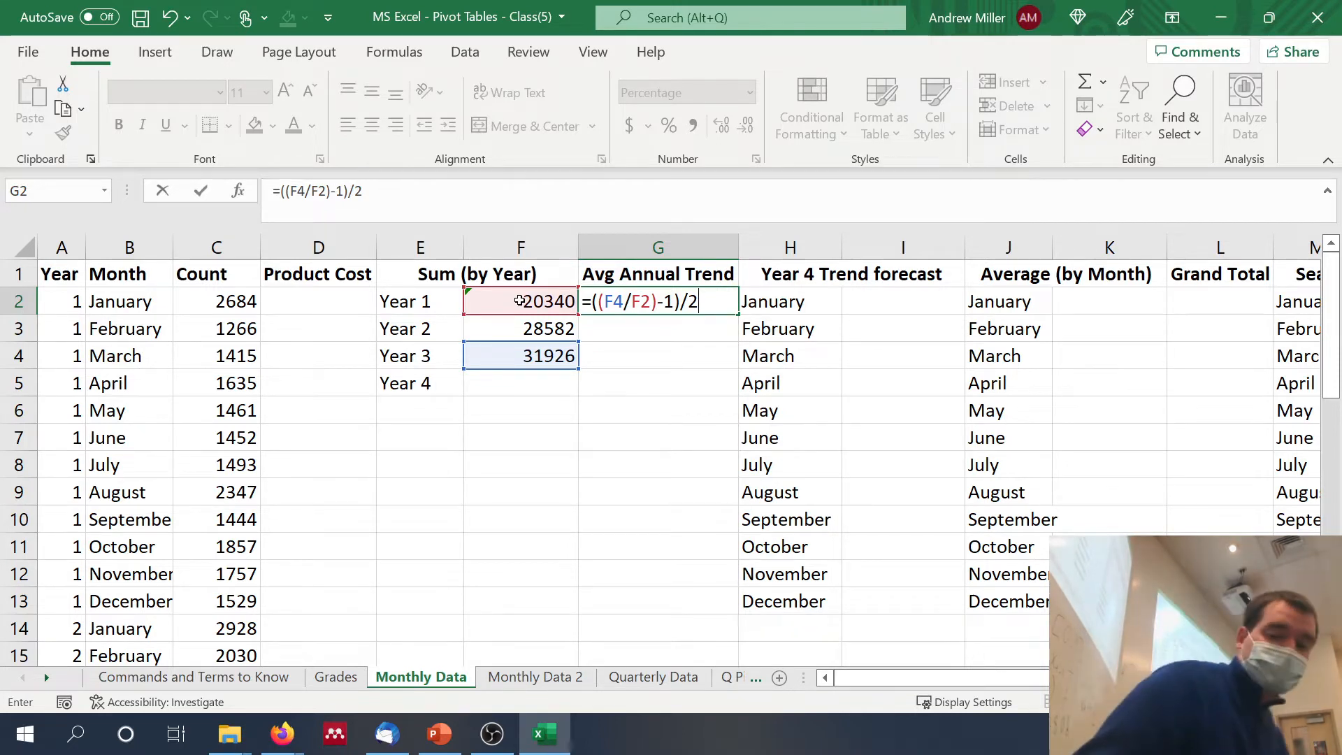
{"action": "key", "text": "Return"}
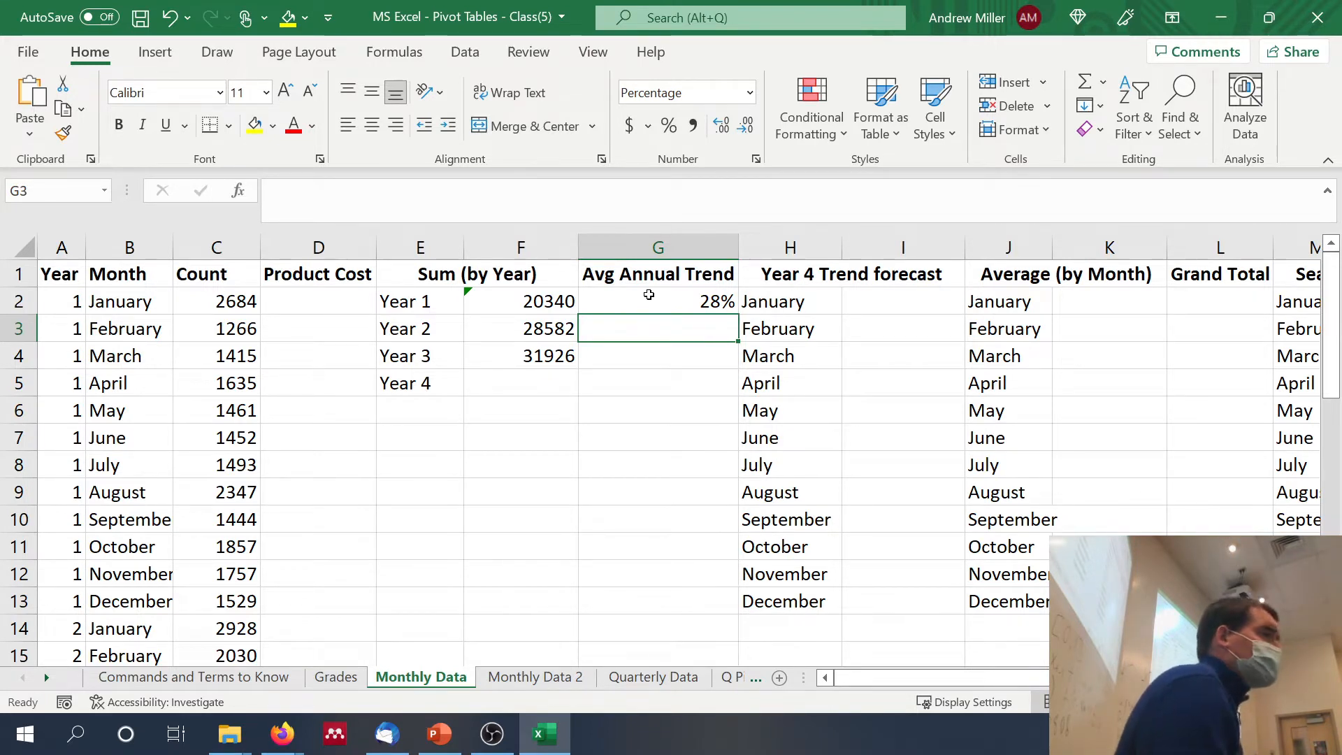
Step: Calculate the Year 4 total in F5 by growing the Year 3 sum by the average annual trend with =F4*(1+G2)
{"action": "left_click", "coordinate": [544, 378]}
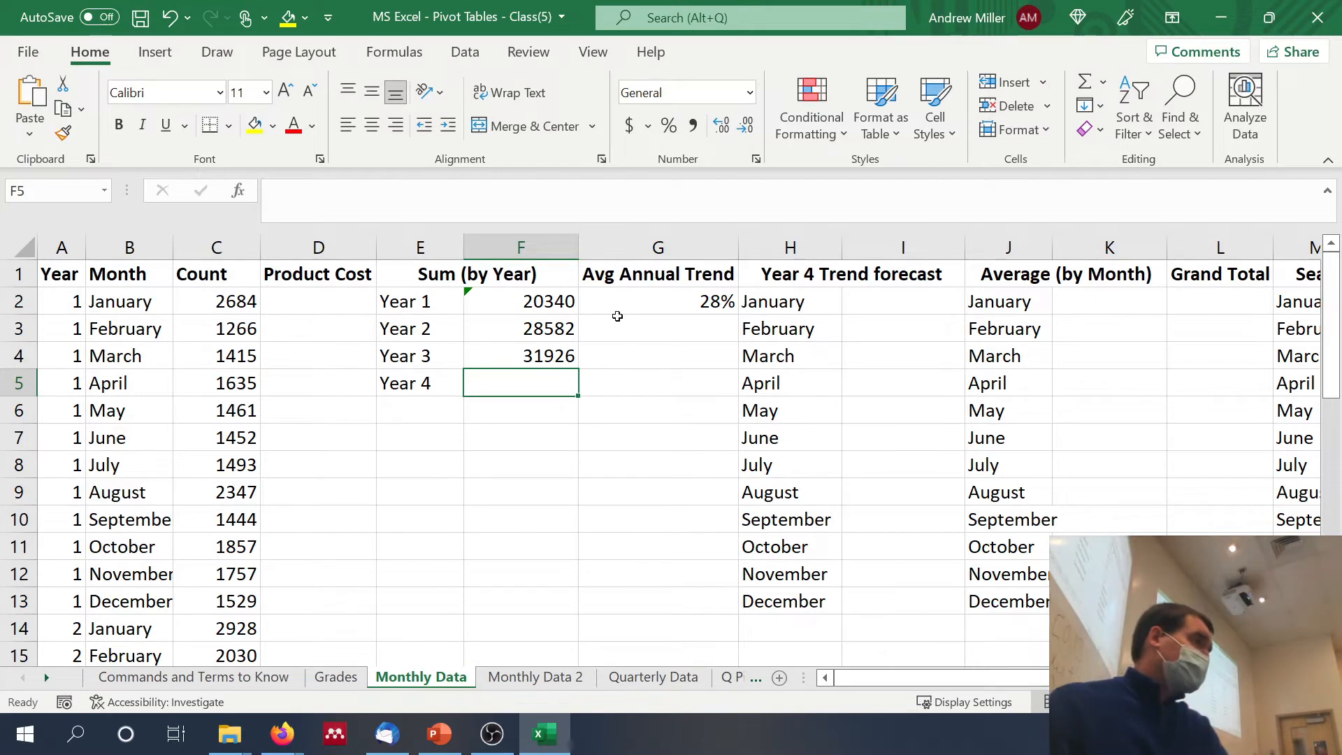
{"action": "left_click", "coordinate": [624, 316]}
{"action": "left_click", "coordinate": [621, 302]}
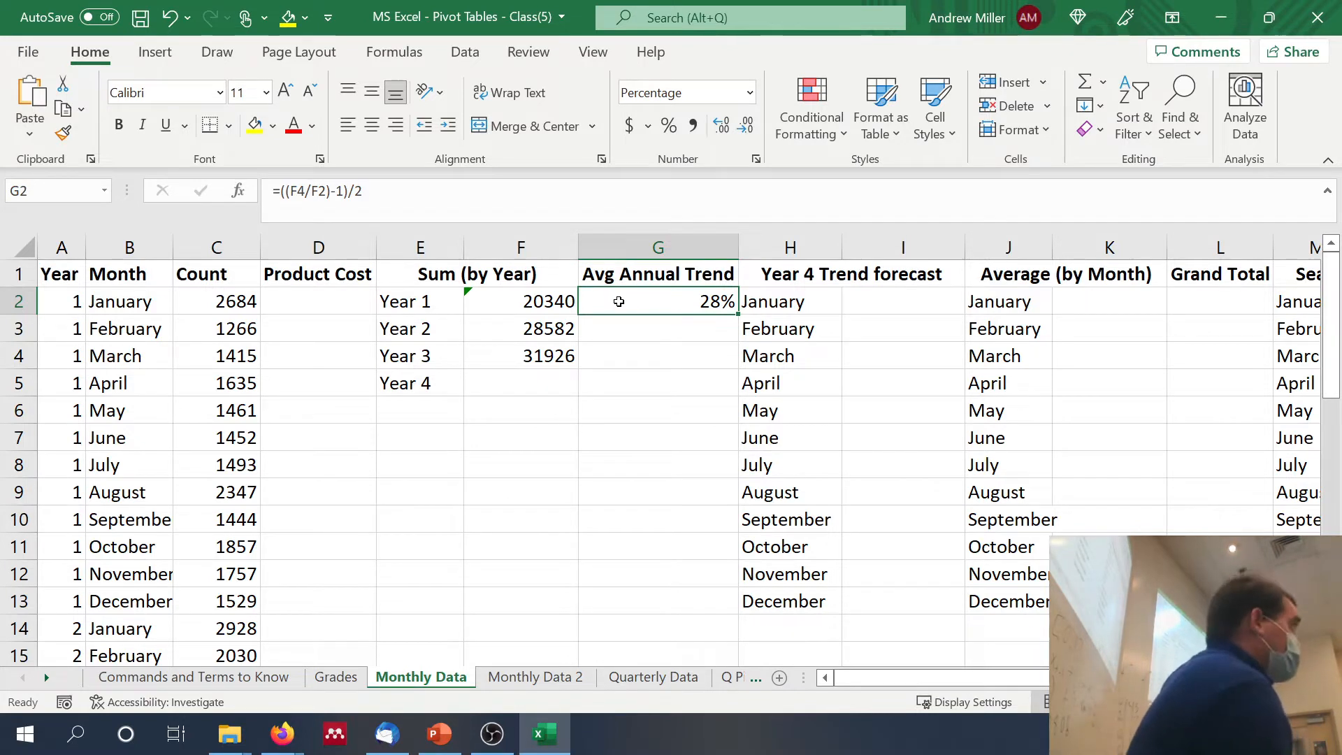
{"action": "left_click", "coordinate": [554, 381]}
{"action": "double_click", "coordinate": [557, 382]}
{"action": "type", "text": "="}
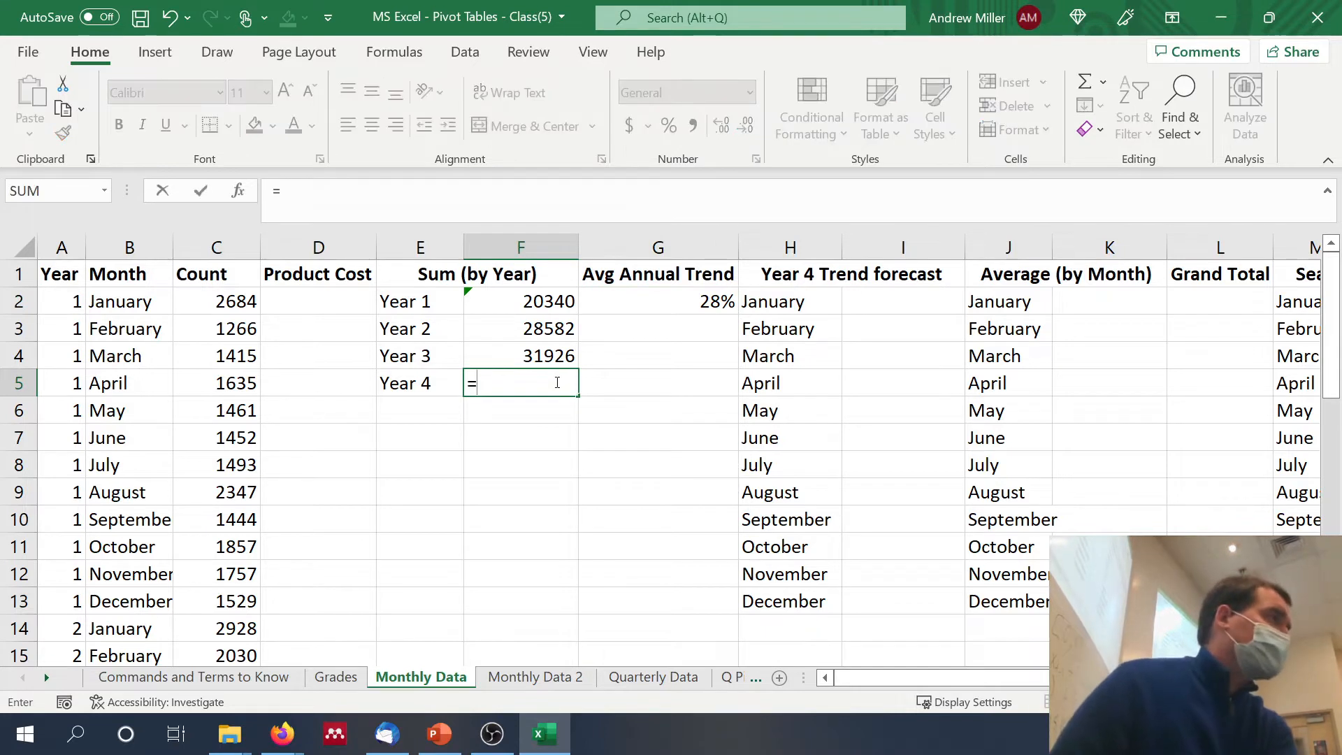
{"action": "left_click", "coordinate": [552, 357]}
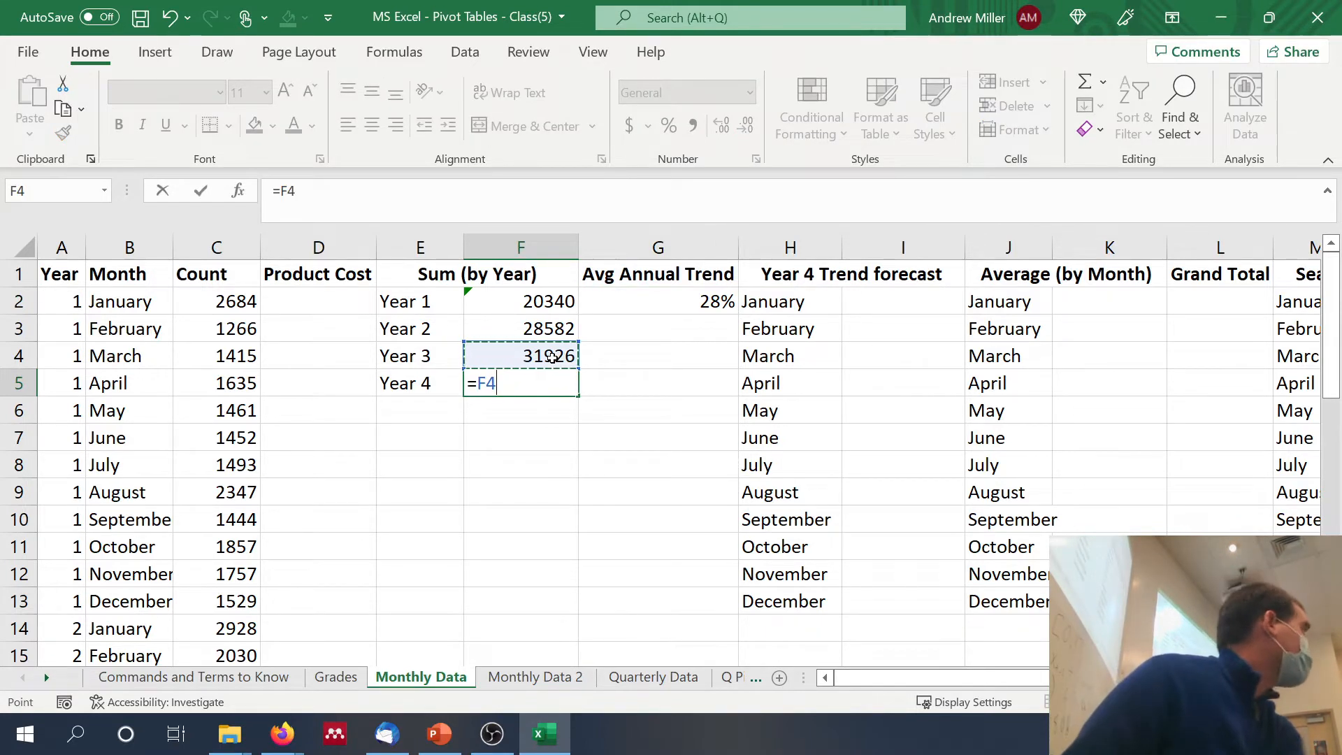
{"action": "type", "text": "*"}
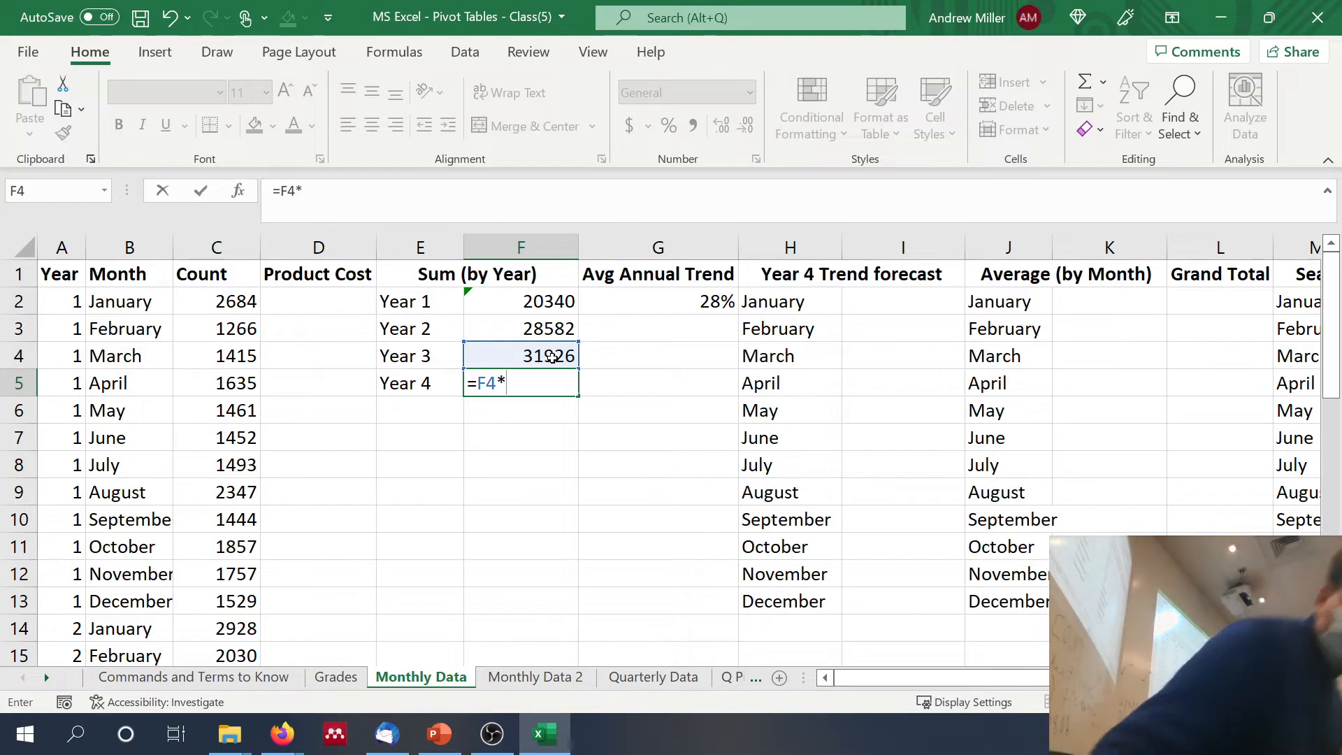
{"action": "type", "text": "("}
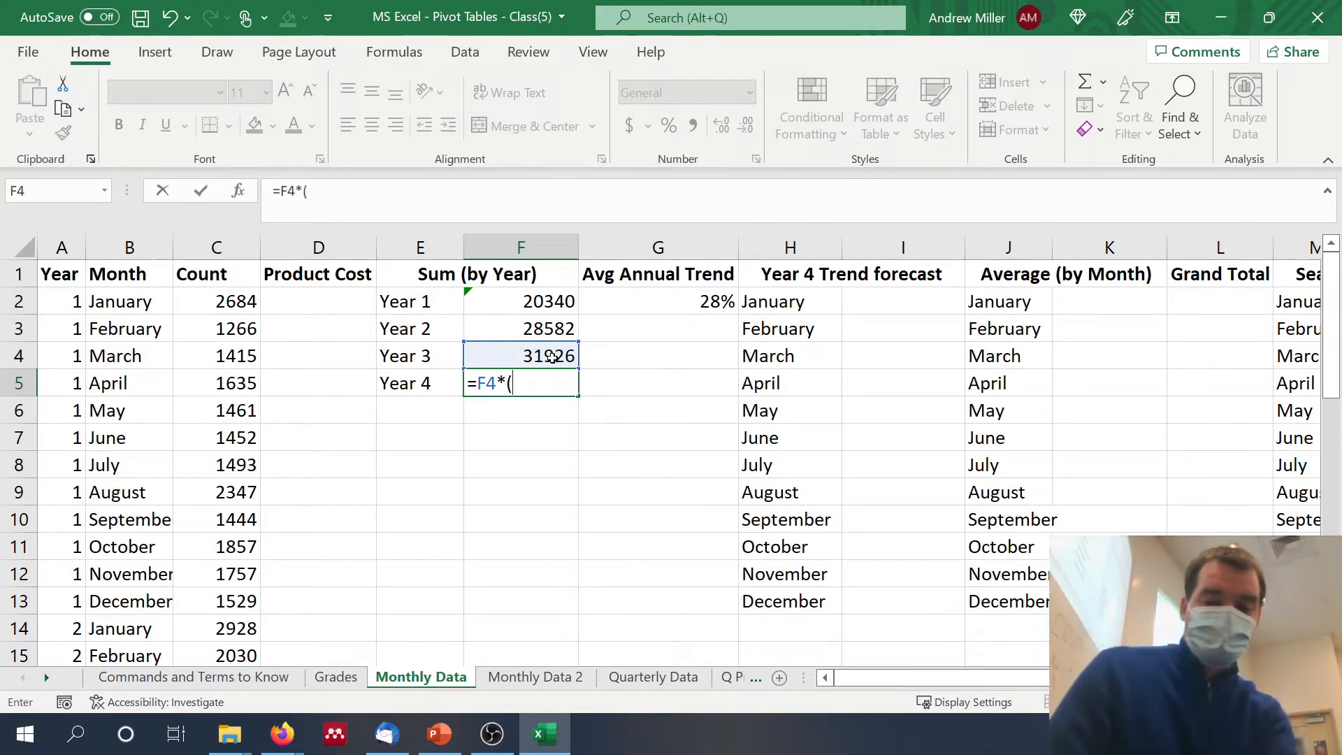
{"action": "type", "text": "1+"}
{"action": "left_click", "coordinate": [649, 299]}
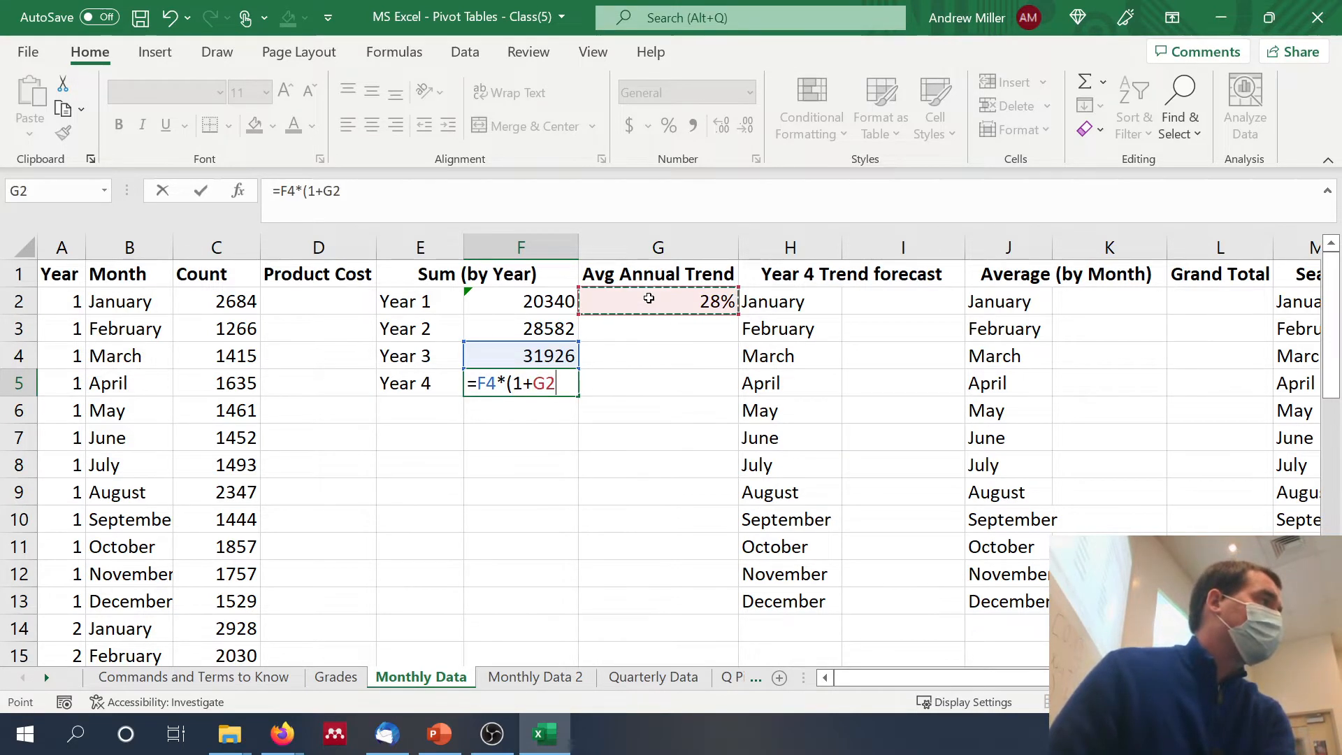
{"action": "type", "text": ")"}
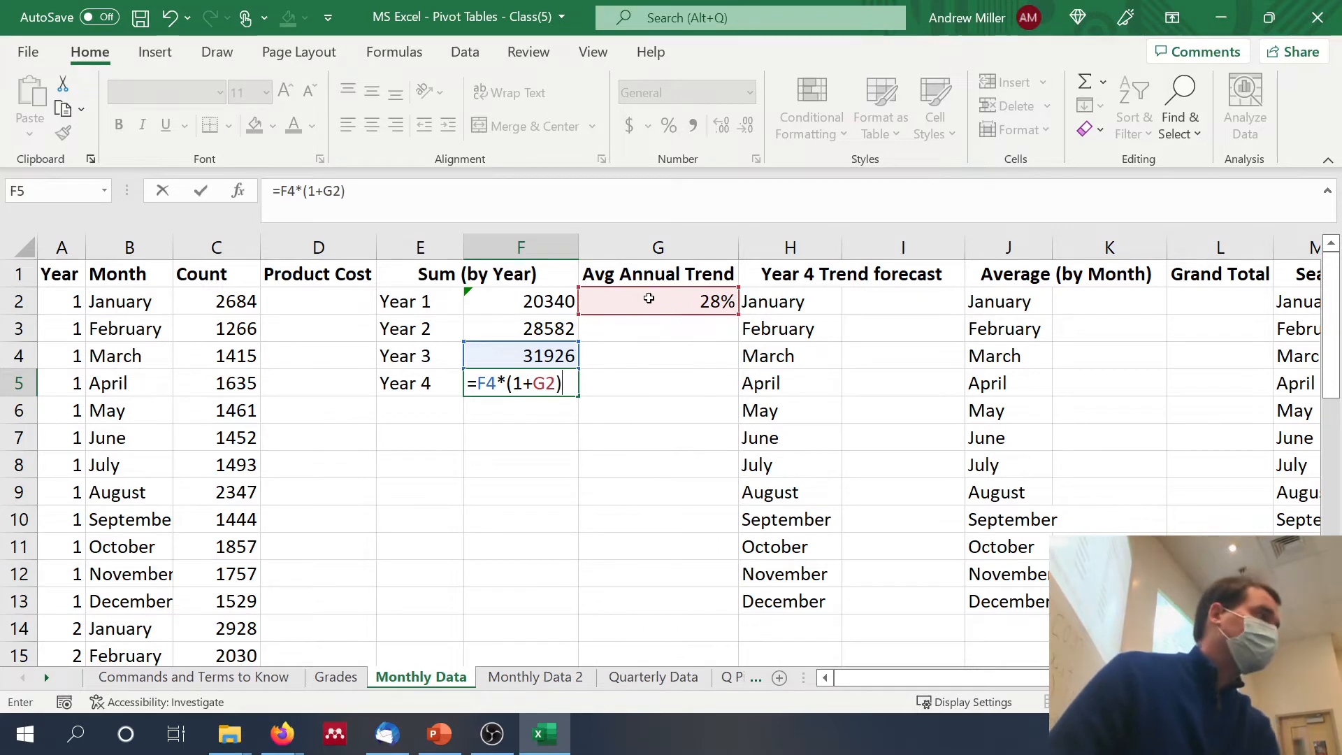
{"action": "key", "text": "Return"}
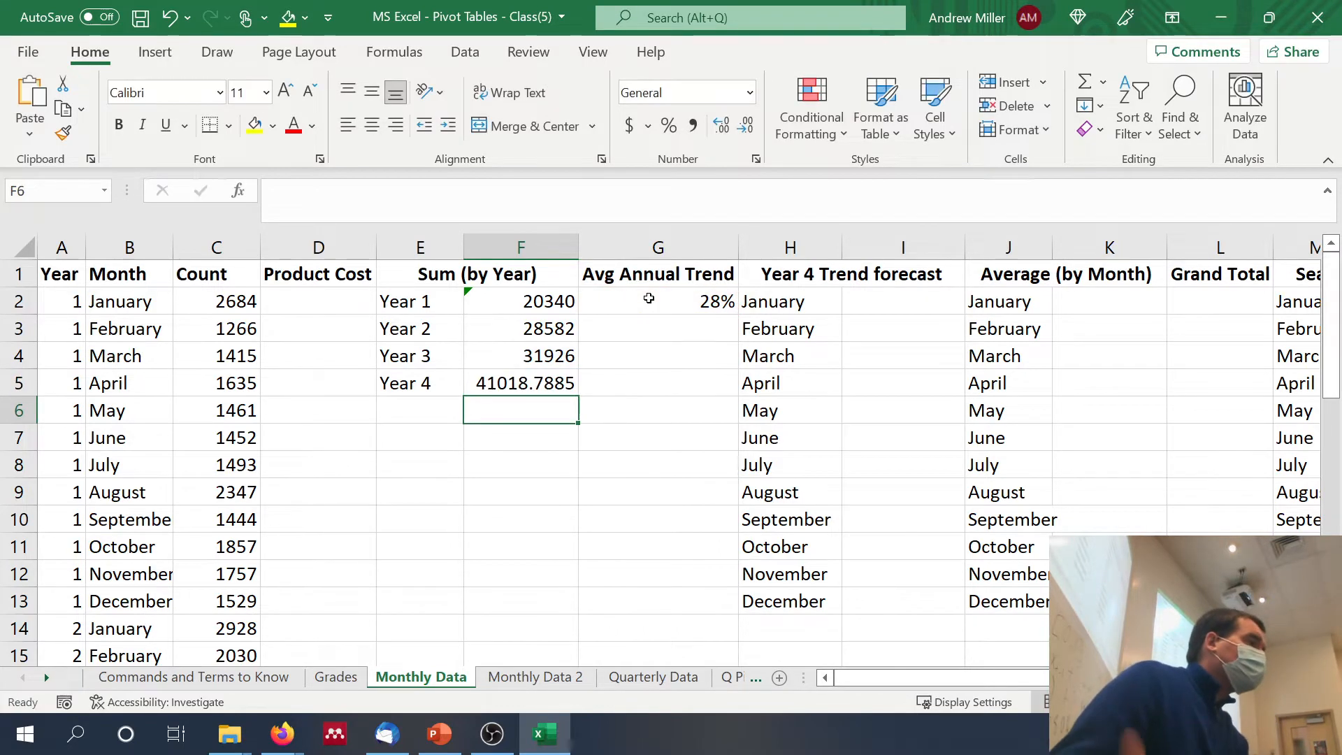
Step: Review the Year 4 total formula in F5 and the average annual trend formula in G2 with their cell references
{"action": "left_click", "coordinate": [569, 378]}
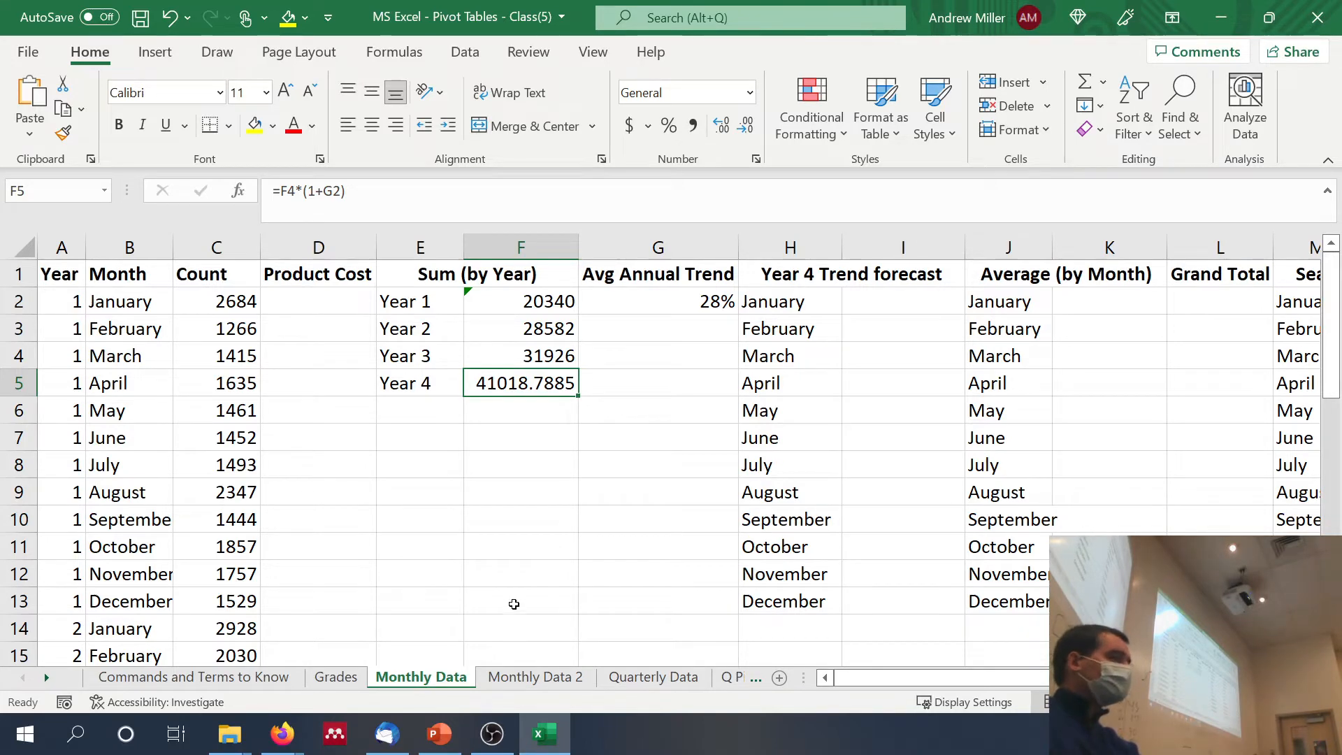
{"action": "left_click", "coordinate": [594, 458]}
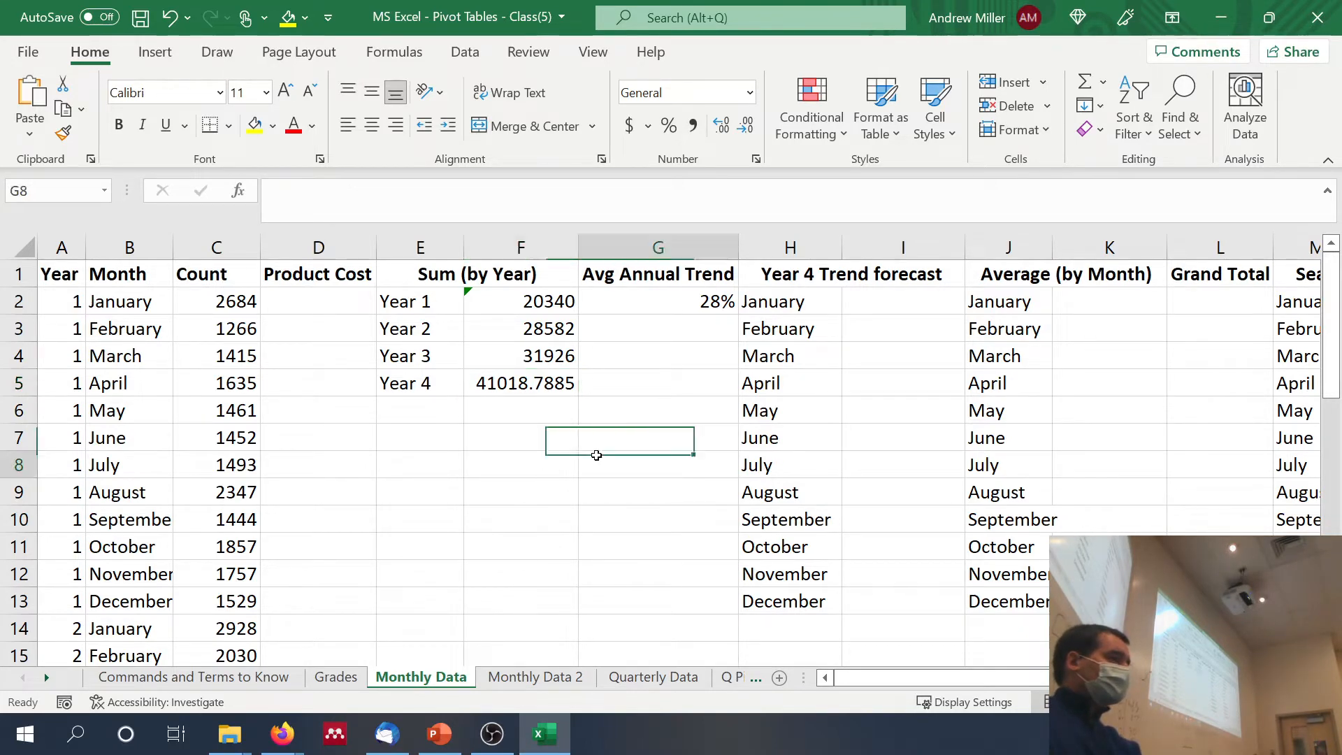
{"action": "left_click", "coordinate": [535, 392]}
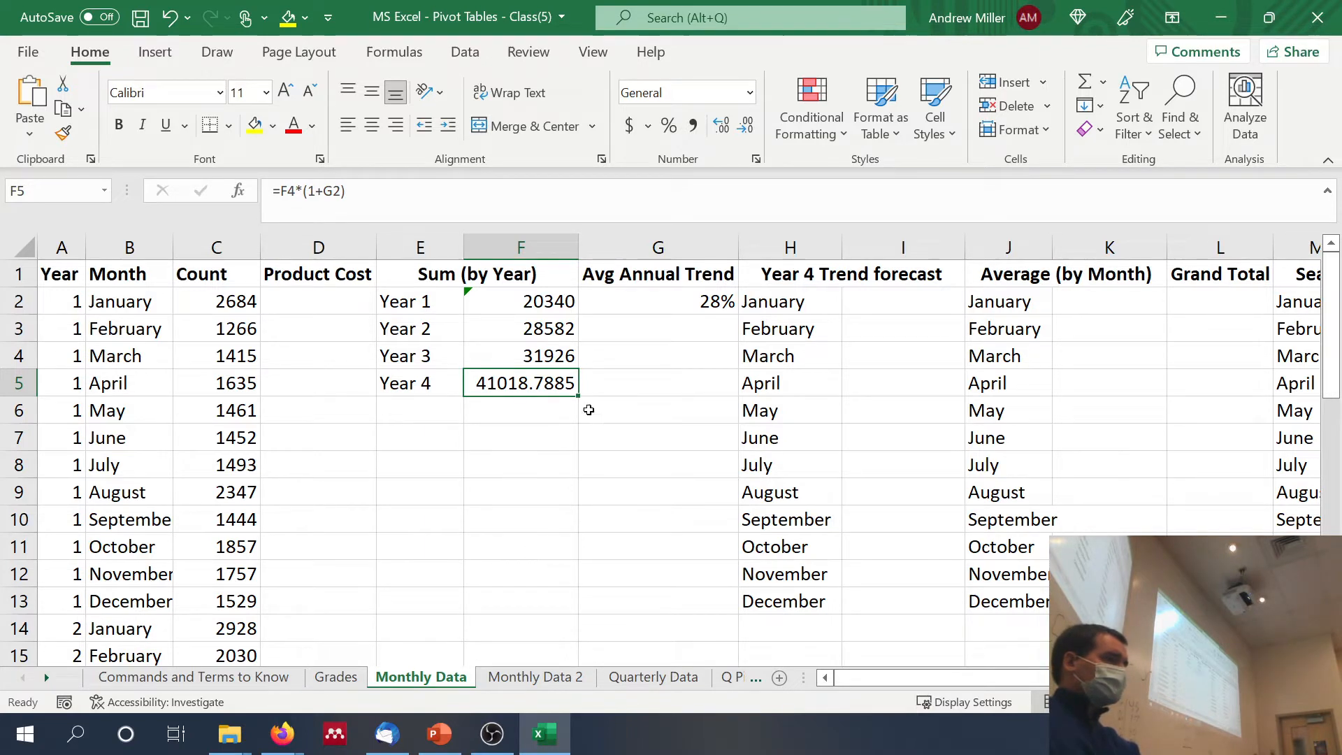
{"action": "left_click", "coordinate": [648, 301]}
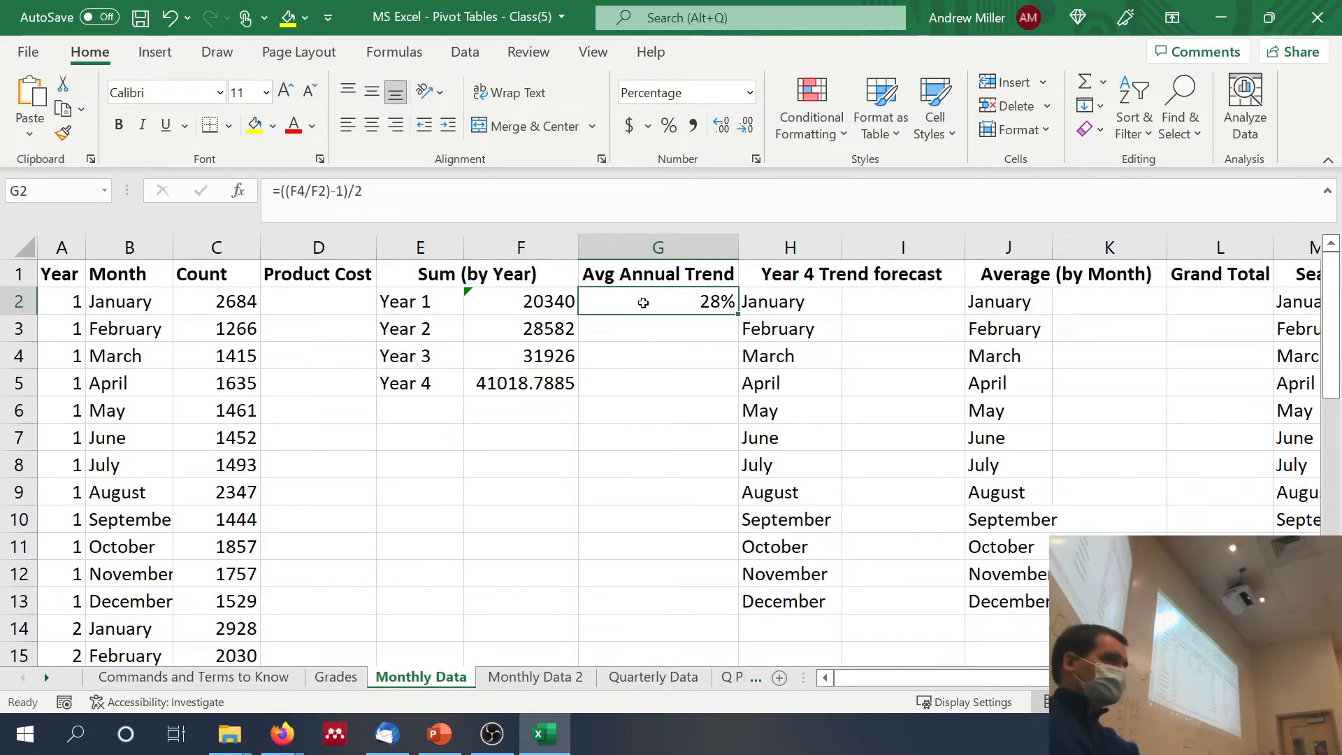
{"action": "left_click", "coordinate": [505, 191]}
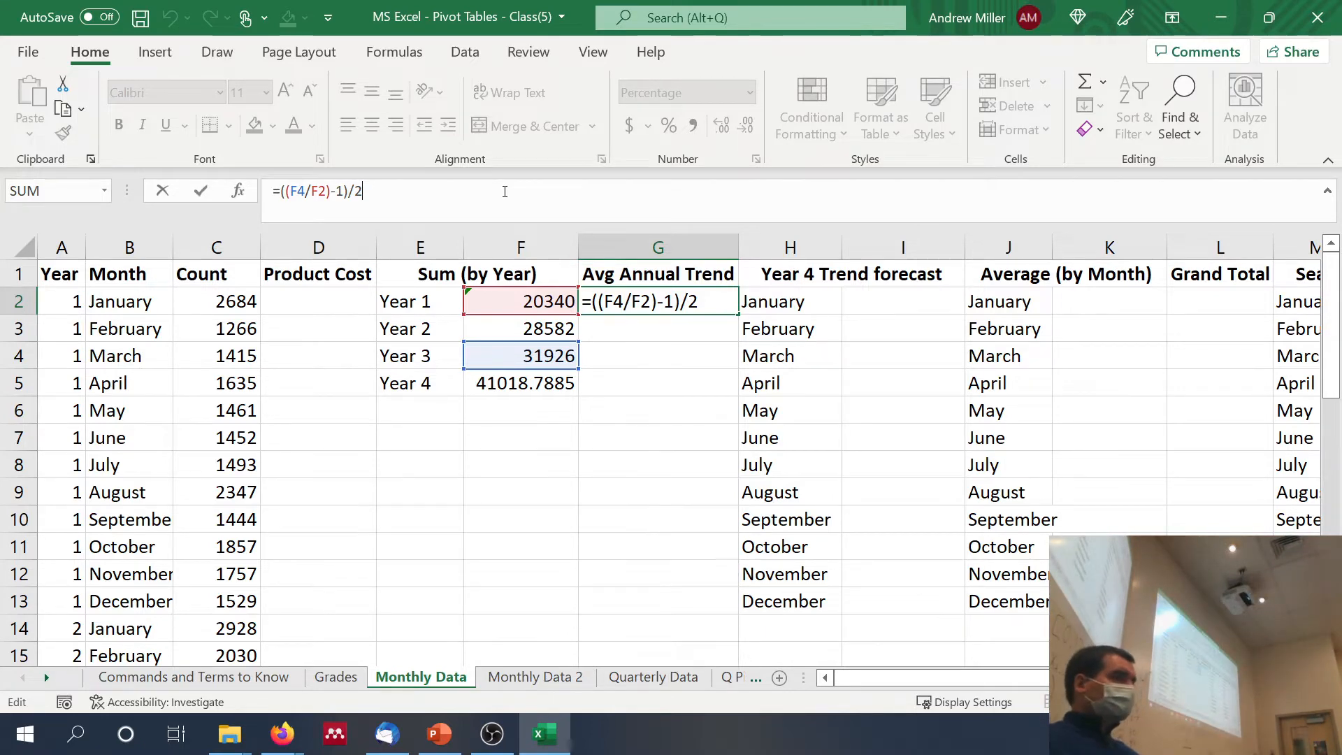
{"action": "key", "text": "ctrl+Return"}
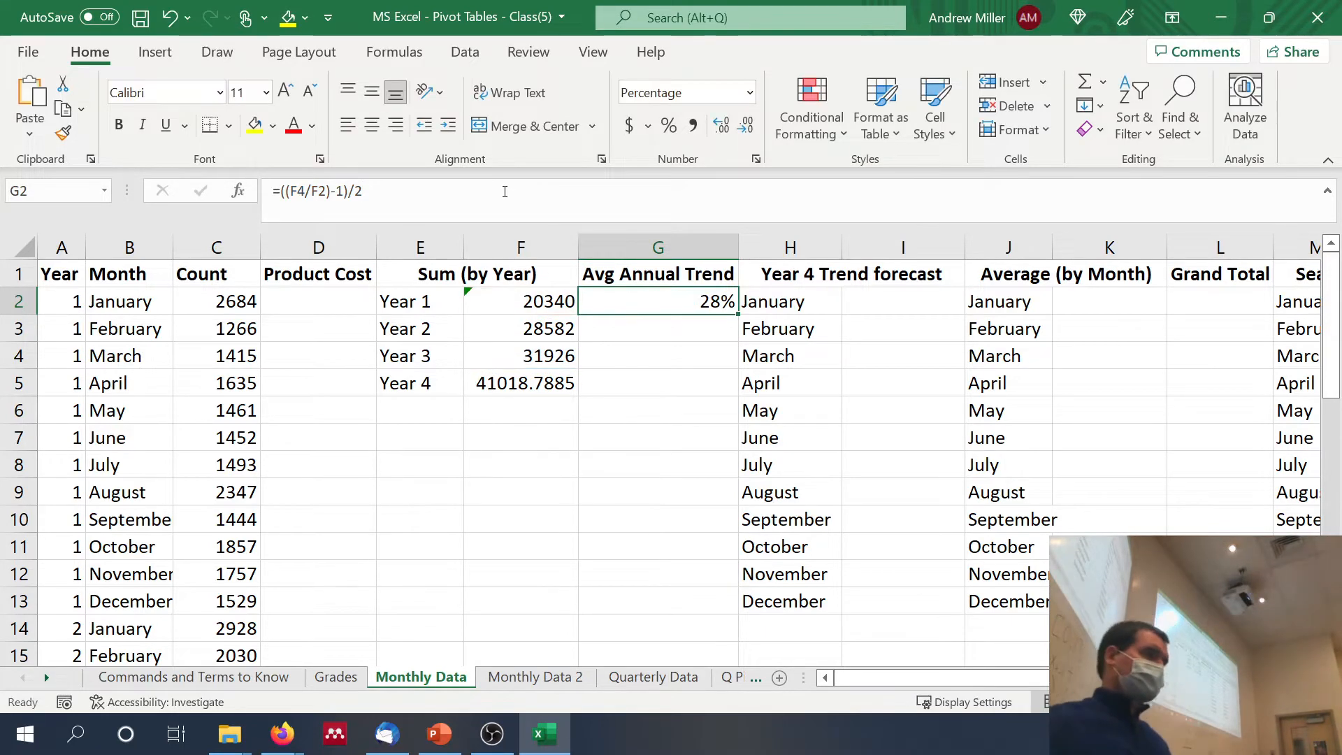
{"action": "left_click", "coordinate": [527, 385]}
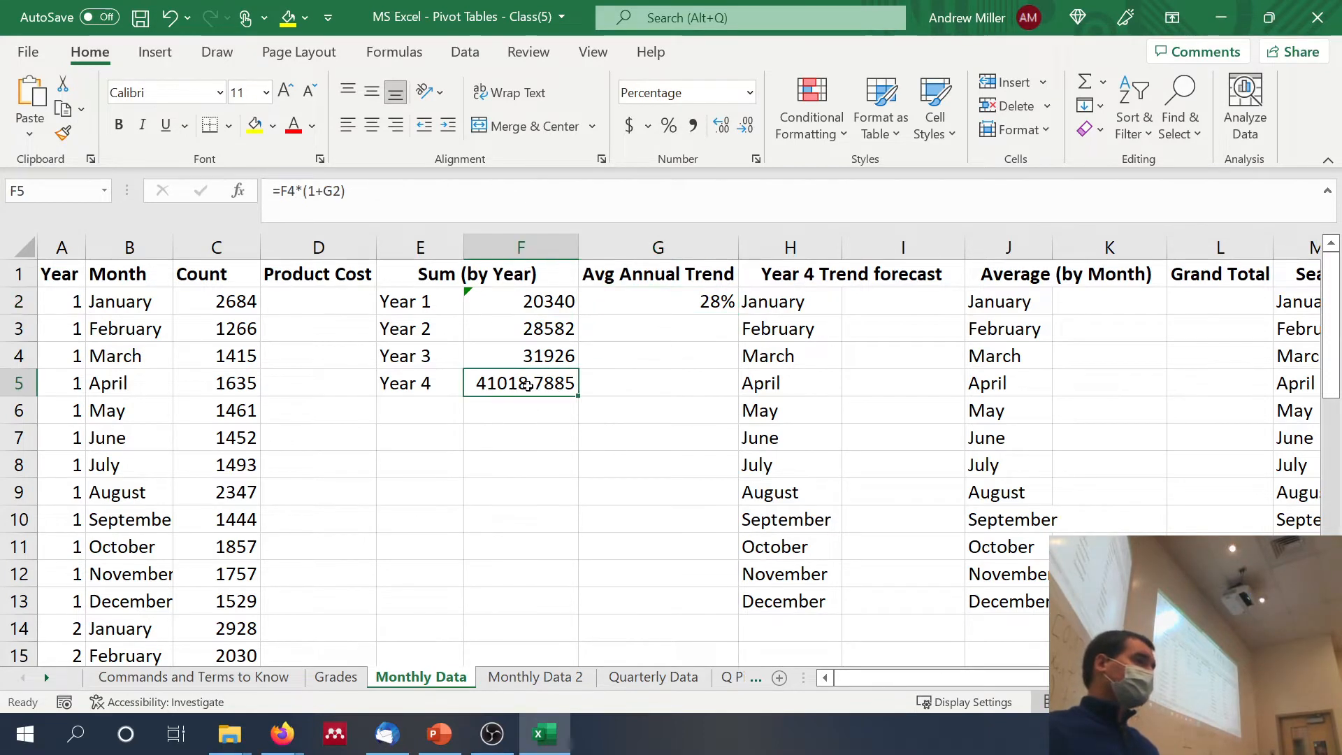
{"action": "left_click", "coordinate": [400, 182]}
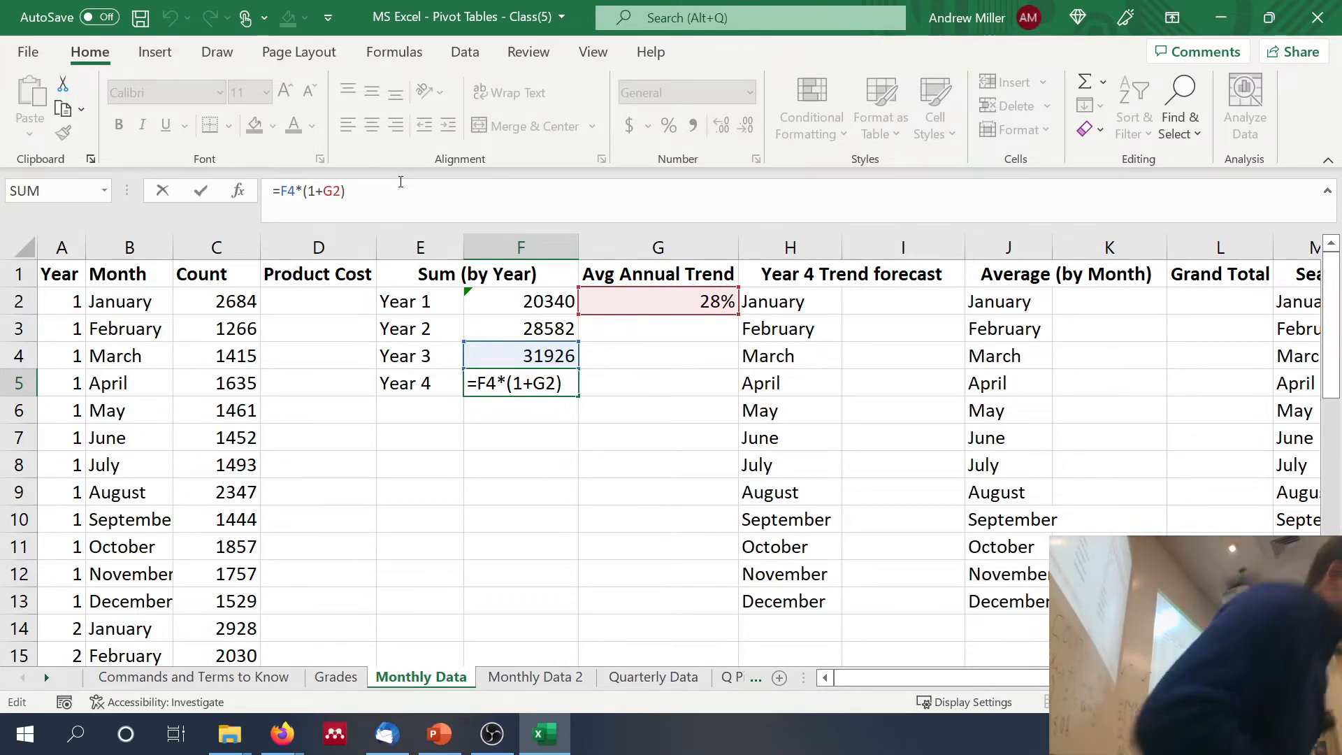
{"action": "key", "text": "Return"}
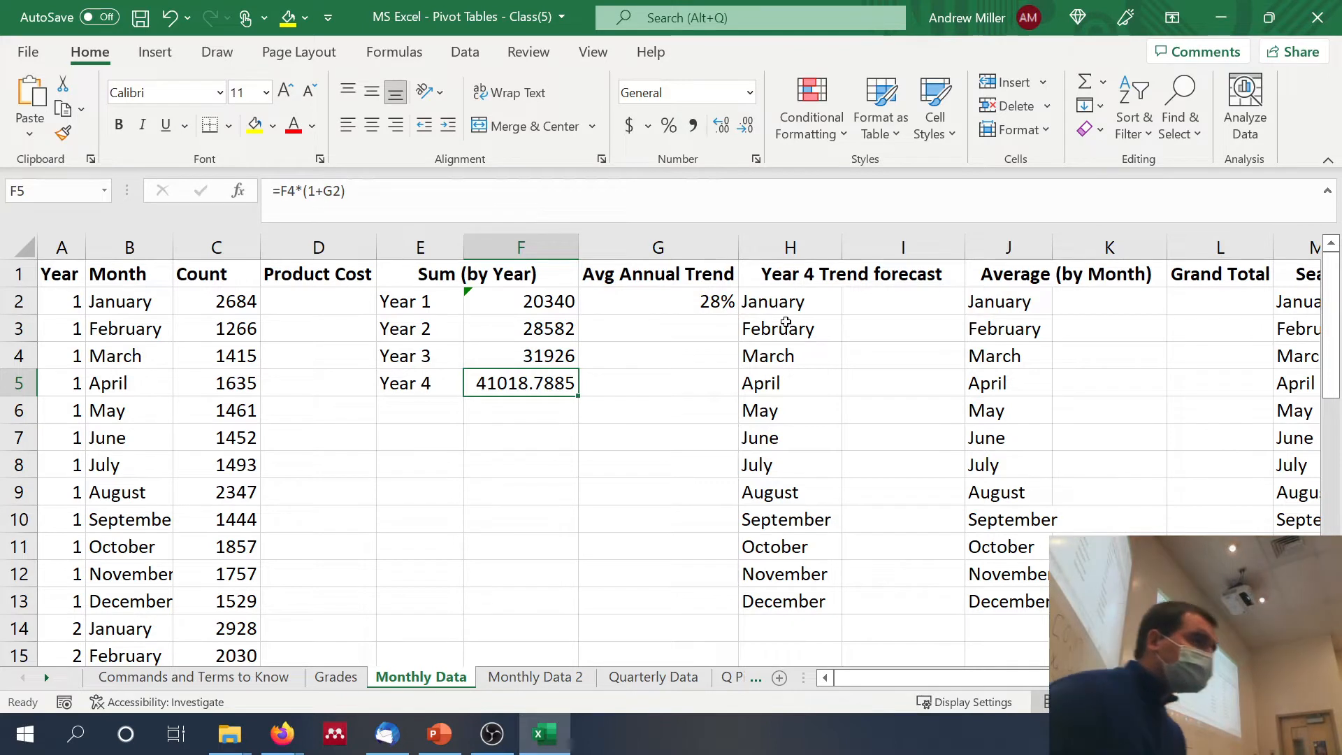
Step: Calculate the January average count in K2 with =AVERAGEIF(B:B,J2,C:C)
{"action": "left_click", "coordinate": [1097, 293]}
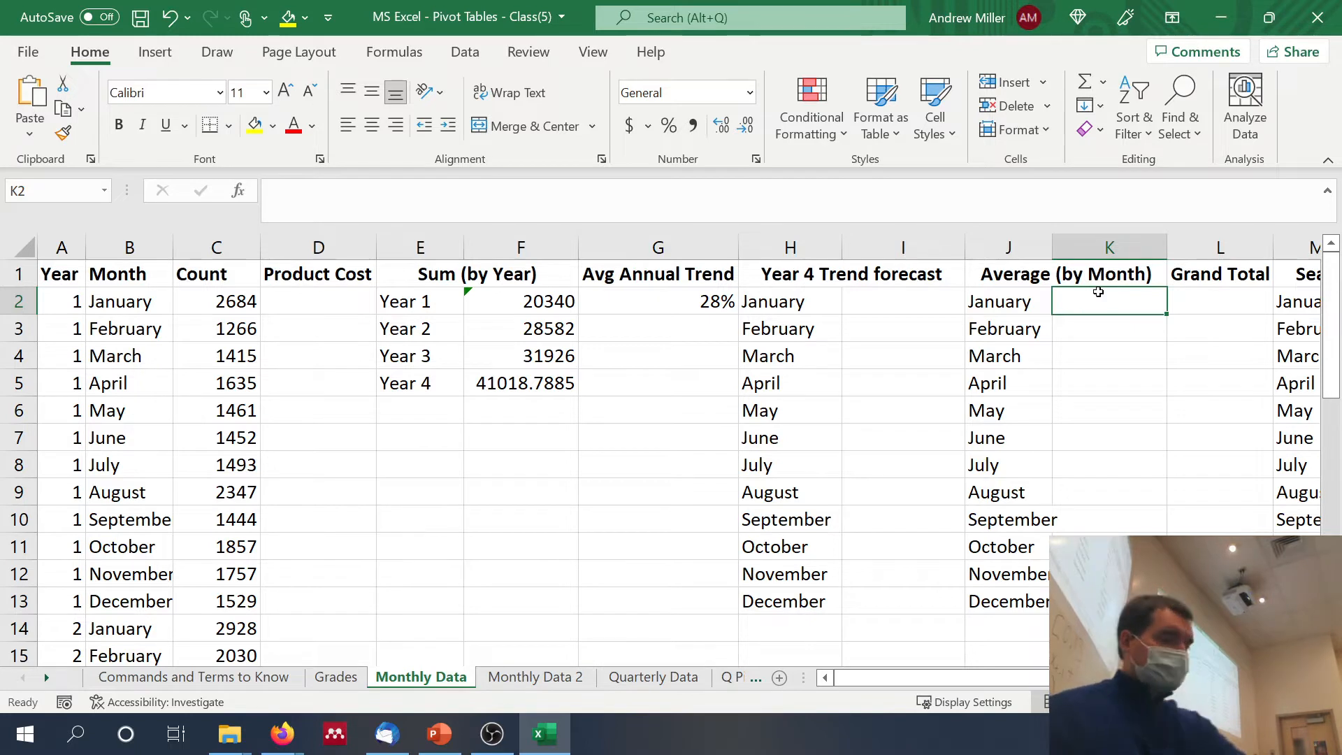
{"action": "type", "text": "=av"}
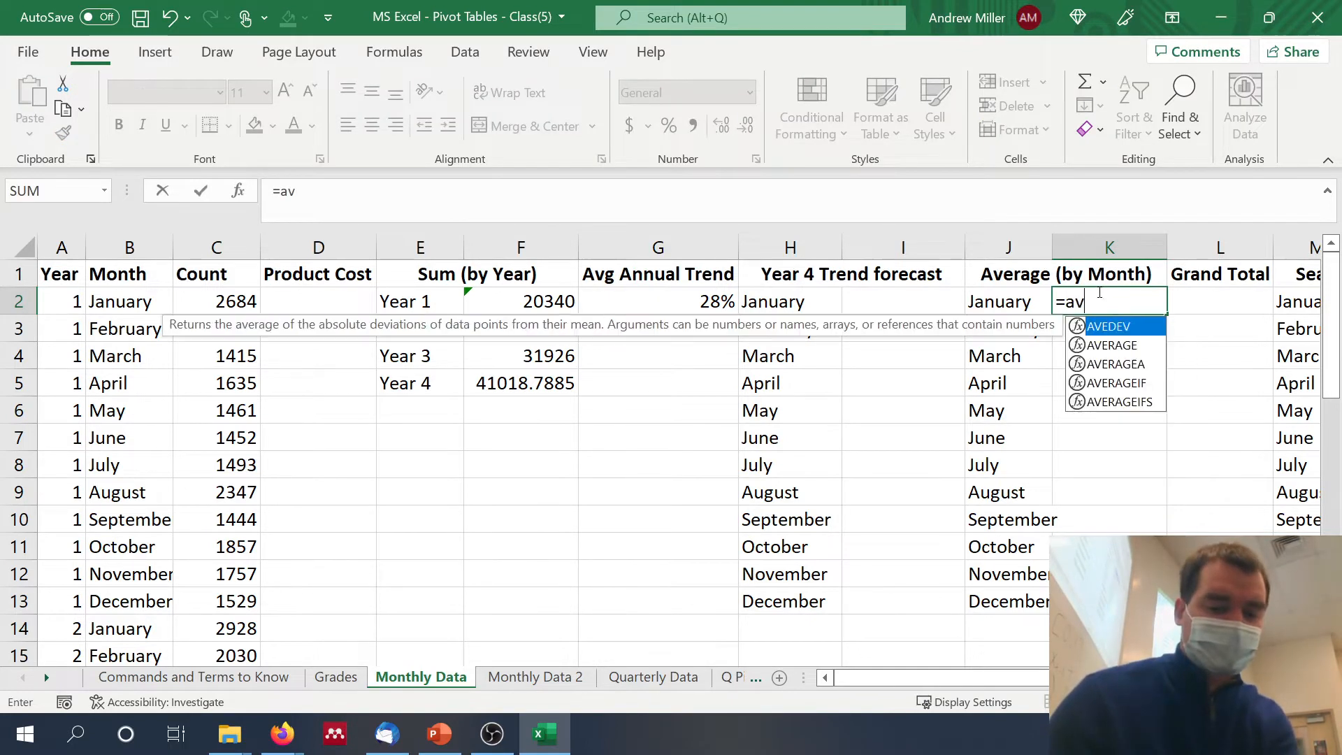
{"action": "type", "text": "erageif("}
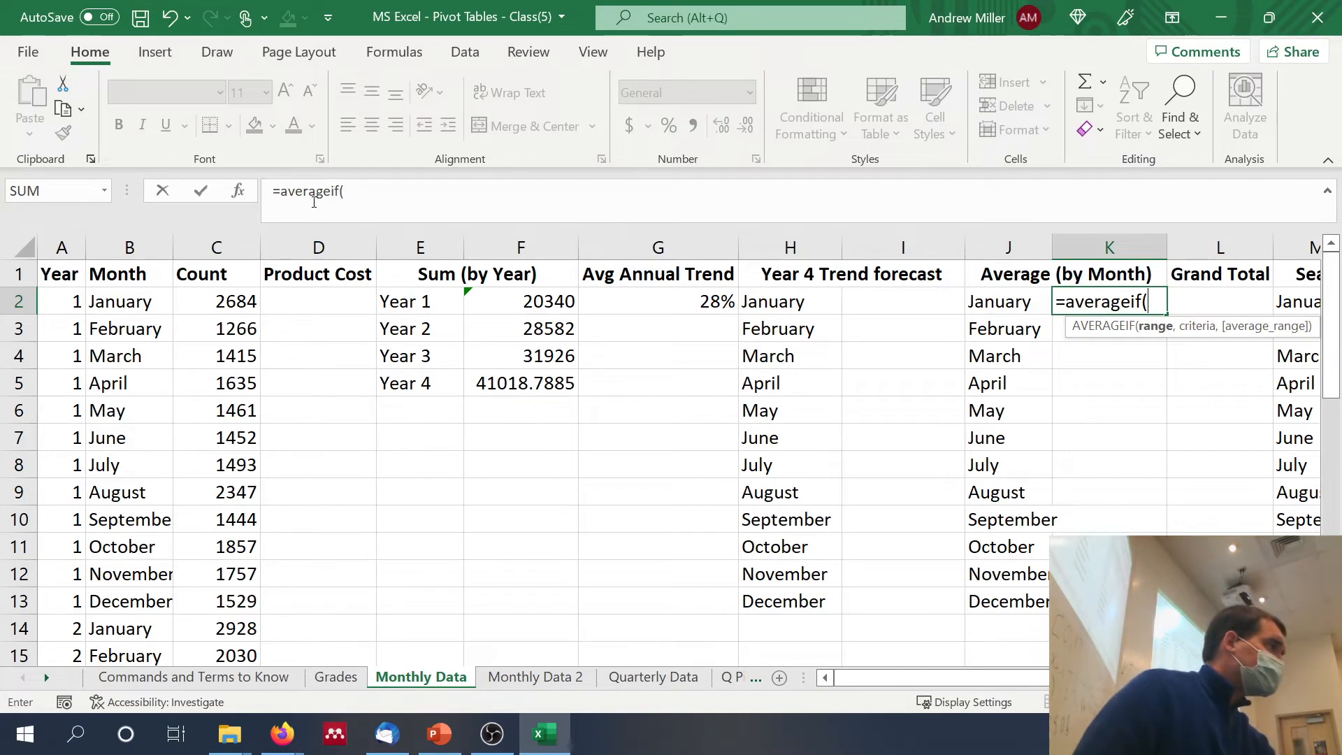
{"action": "left_click", "coordinate": [110, 239]}
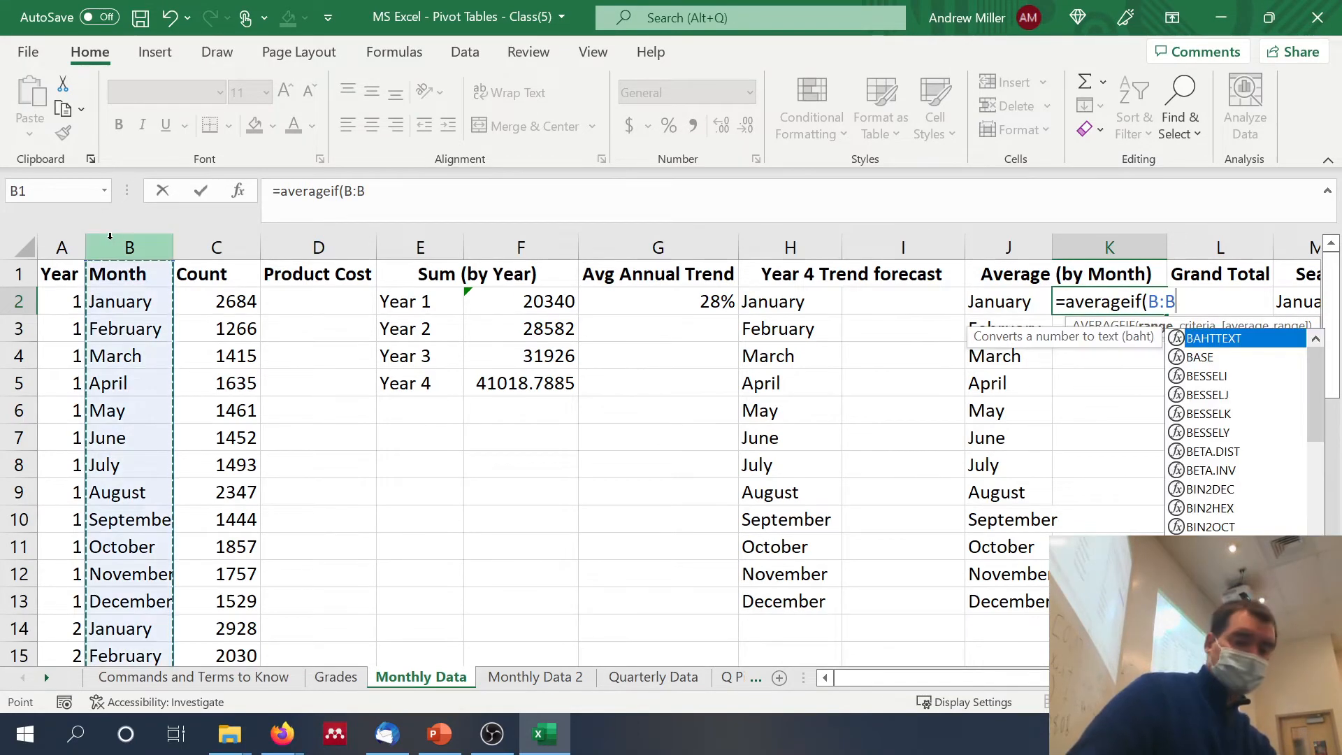
{"action": "type", "text": ","}
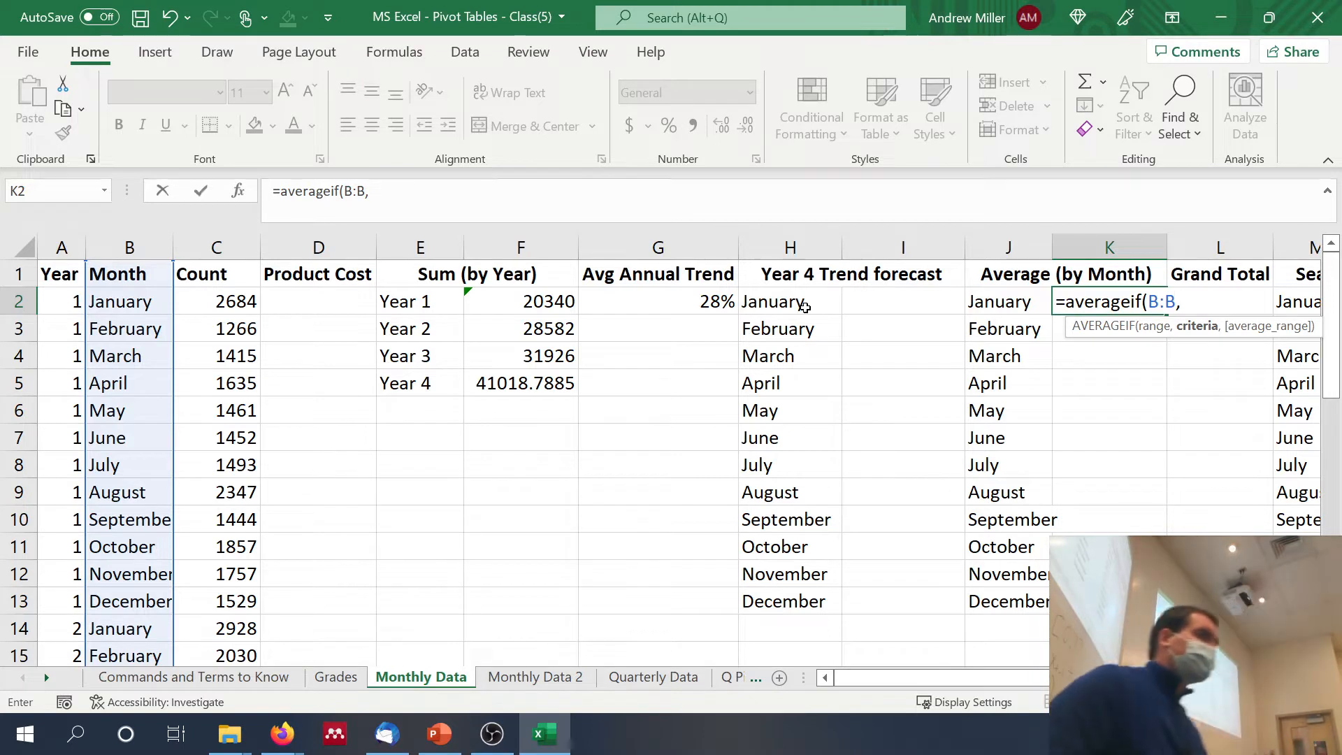
{"action": "left_click", "coordinate": [1001, 308]}
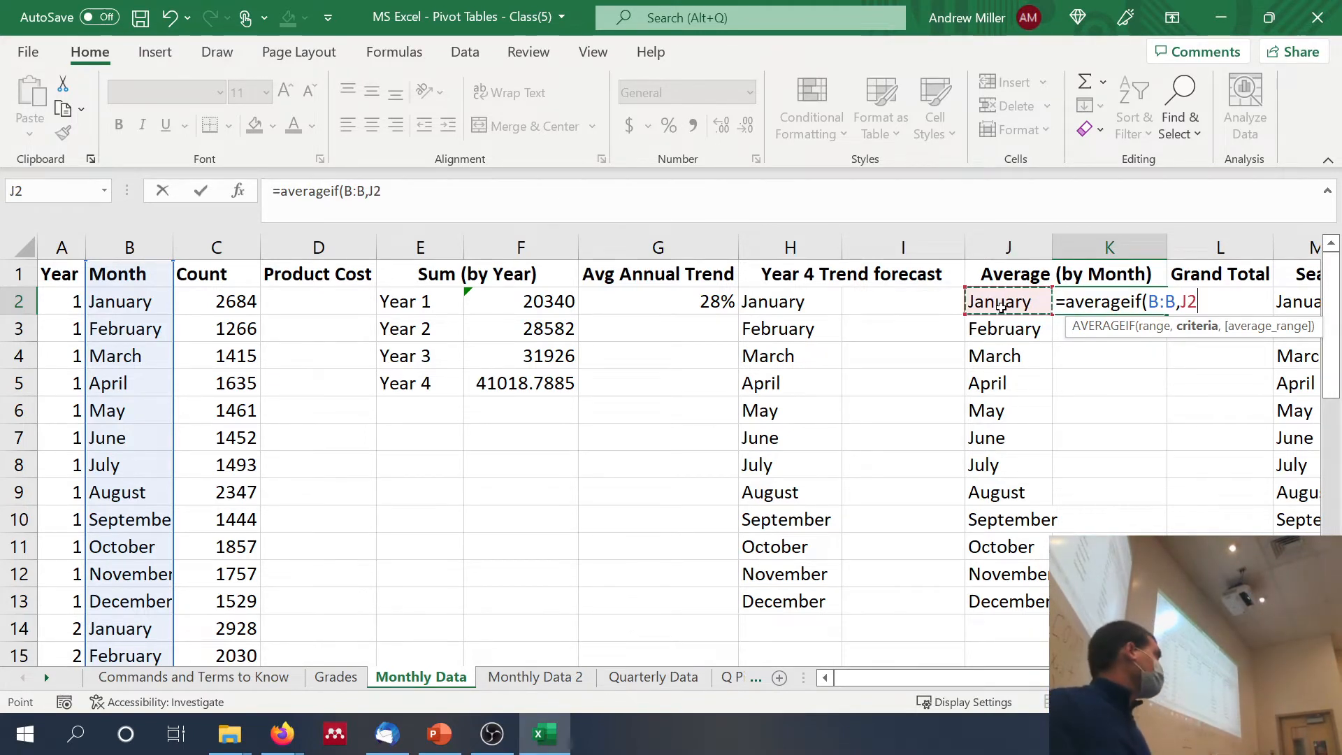
{"action": "type", "text": ","}
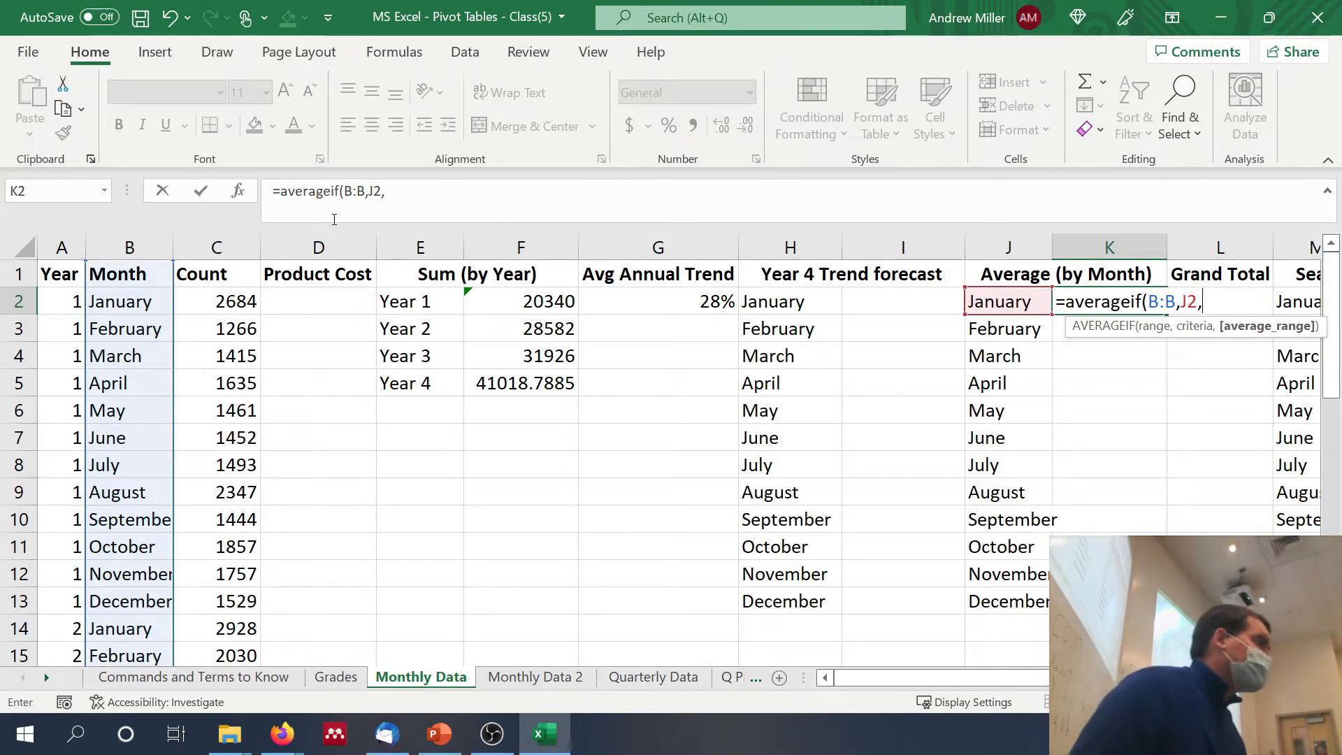
{"action": "left_click", "coordinate": [202, 248]}
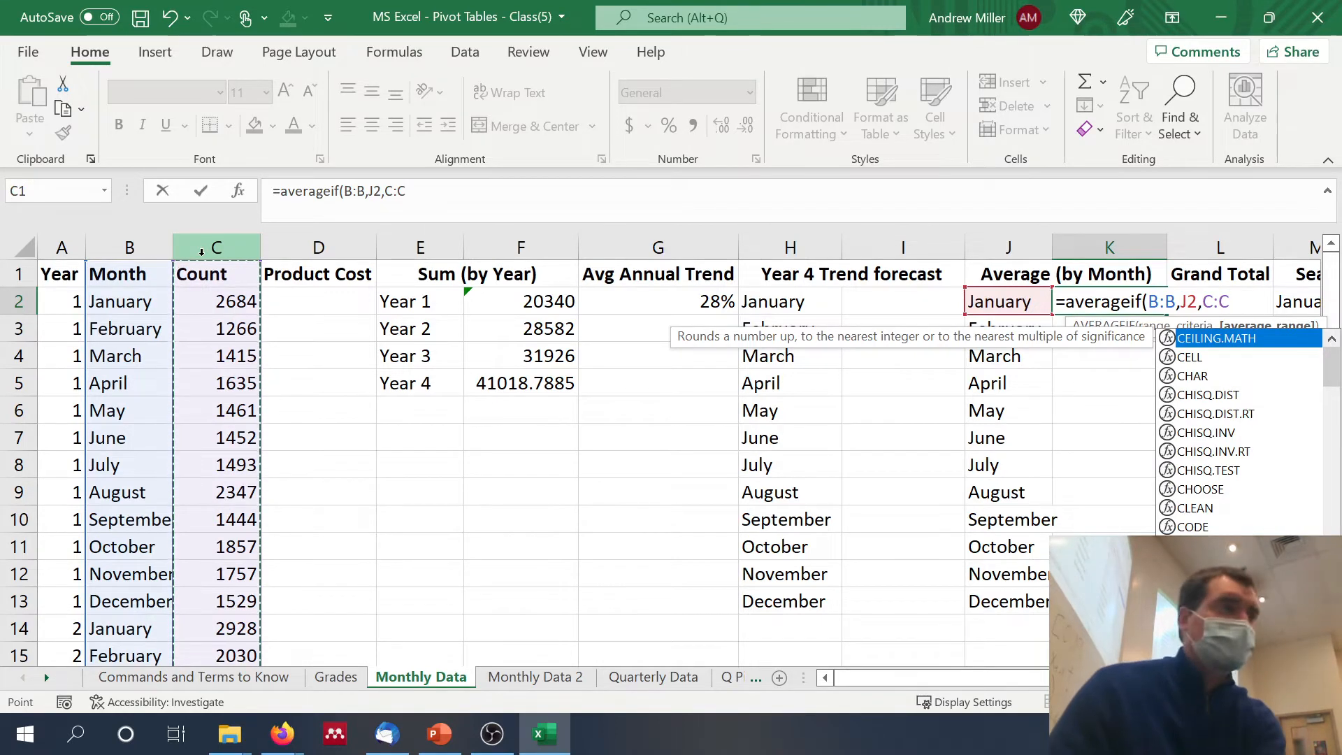
{"action": "type", "text": ")"}
{"action": "key", "text": "Return"}
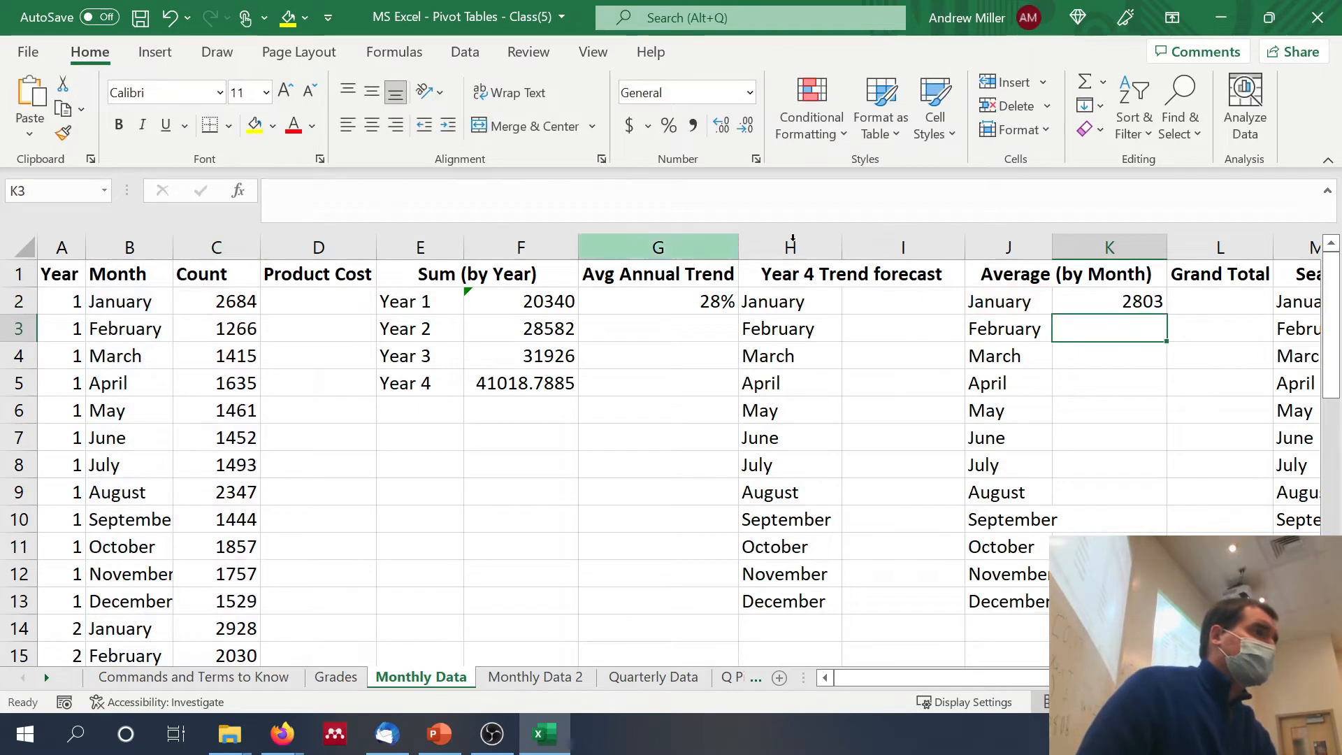
Step: Fill the January AVERAGEIF formula from K2 down column K for the remaining months
{"action": "left_click", "coordinate": [1099, 295]}
{"action": "left_click", "coordinate": [1171, 319]}
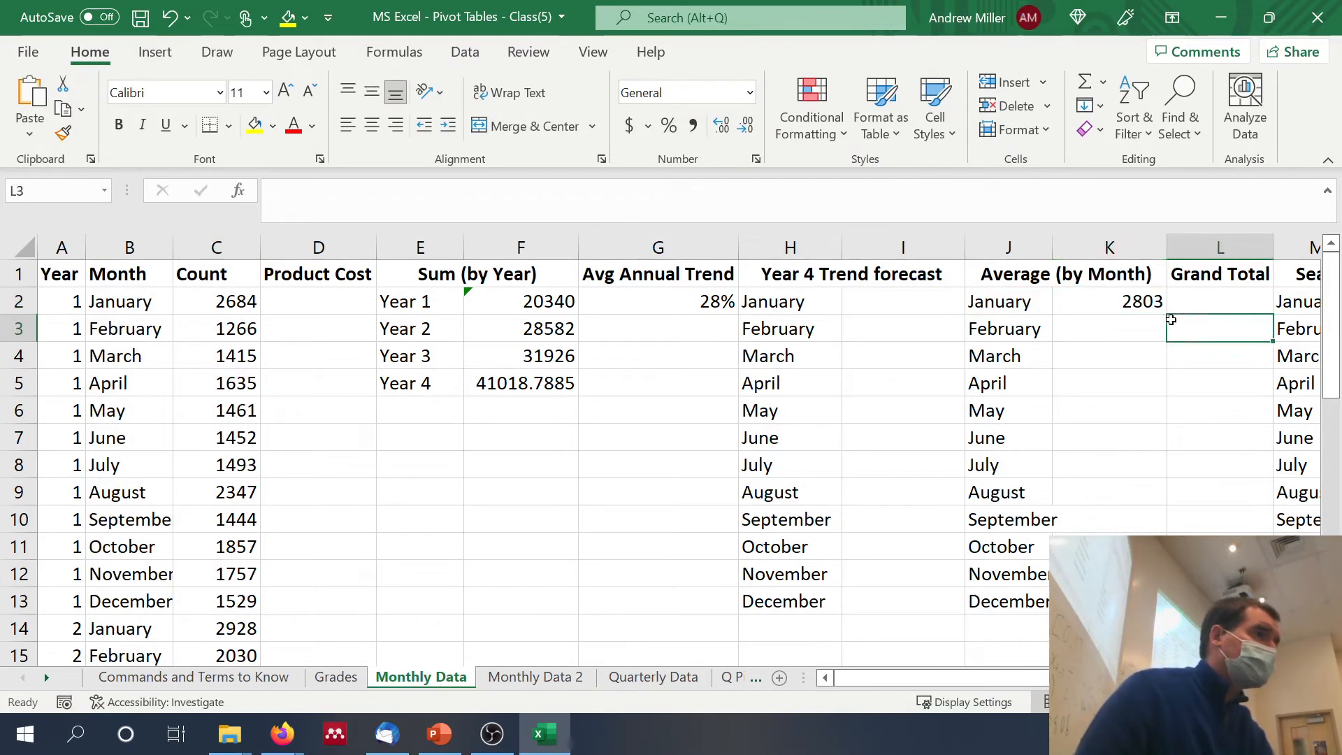
{"action": "left_click", "coordinate": [1155, 309]}
{"action": "double_click", "coordinate": [1180, 318]}
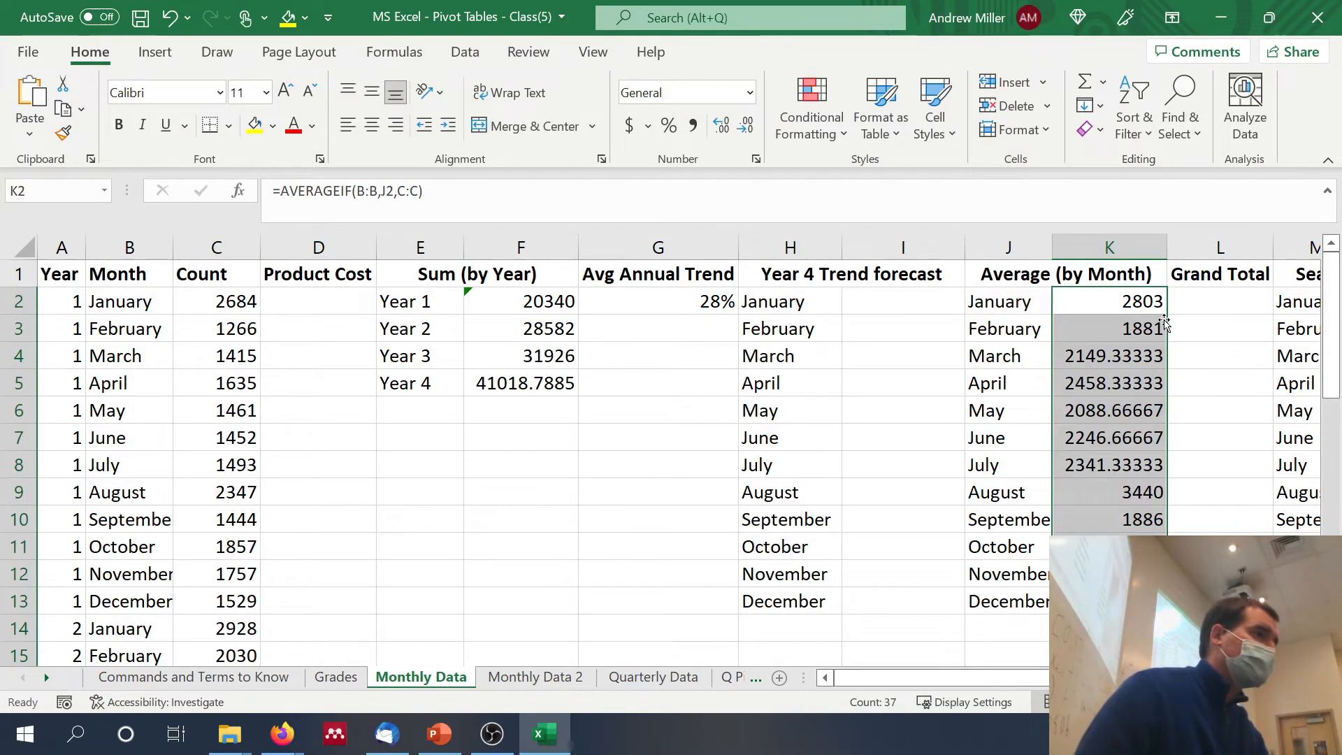
Step: Clear the surplus AVERAGEIF formulas below the December average, from K14 down
{"action": "left_click", "coordinate": [1109, 628]}
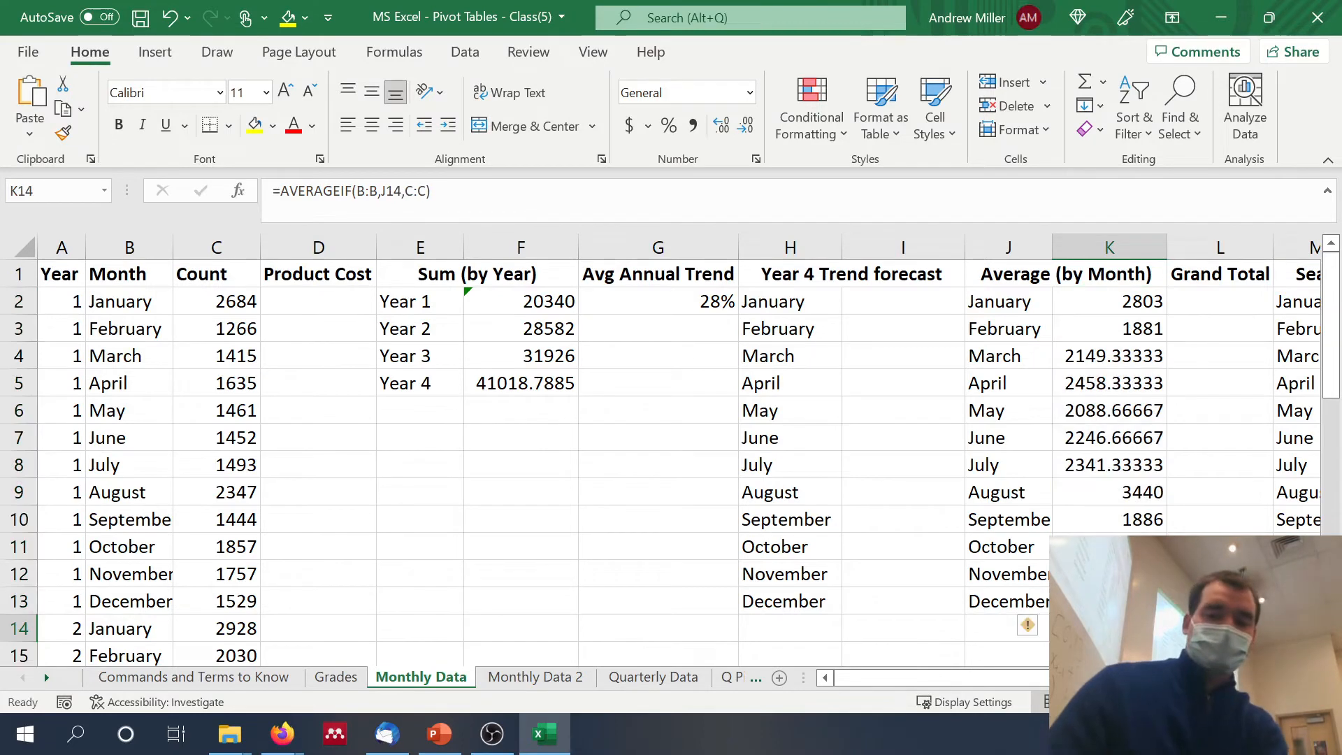
{"action": "key", "text": "End"}
{"action": "key", "text": "shift+Down"}
{"action": "key", "text": "Delete"}
{"action": "scroll", "coordinate": [671, 461], "scroll_direction": "up", "scroll_amount": 6}
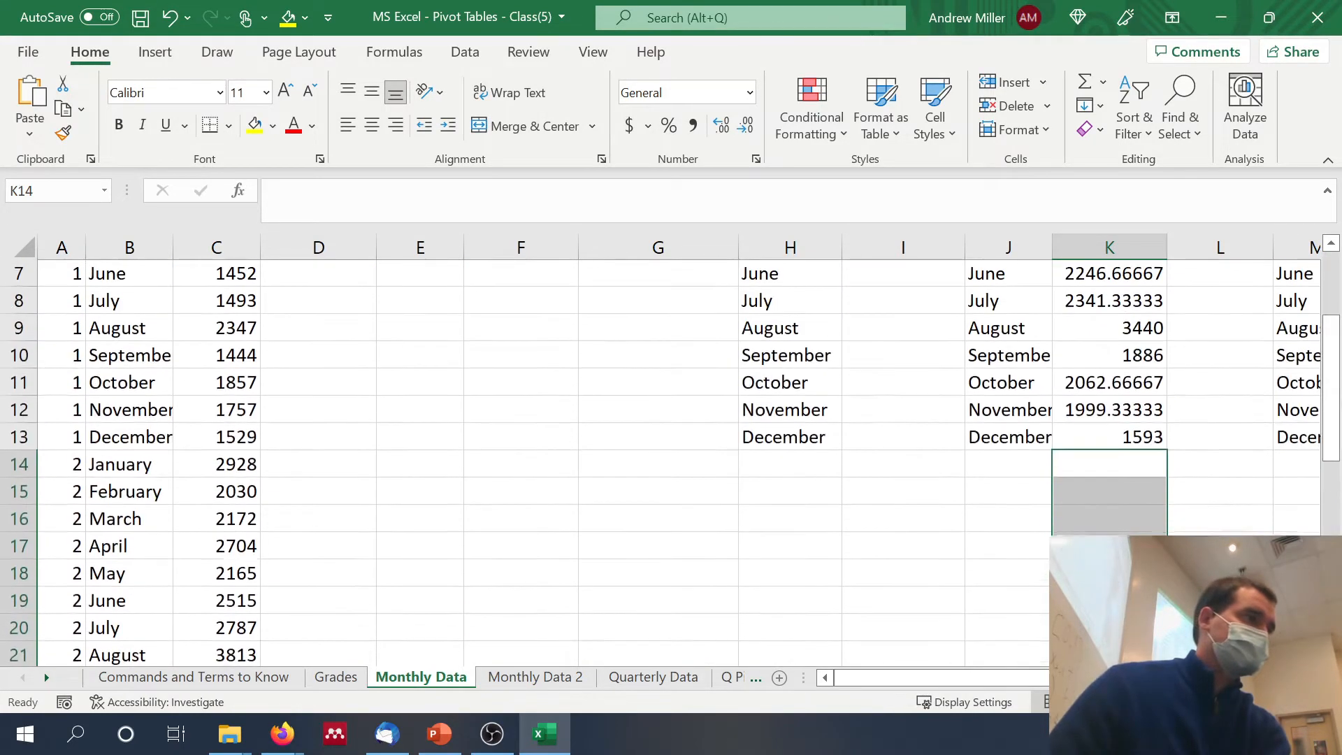
{"action": "scroll", "coordinate": [1213, 428], "scroll_direction": "up", "scroll_amount": 2}
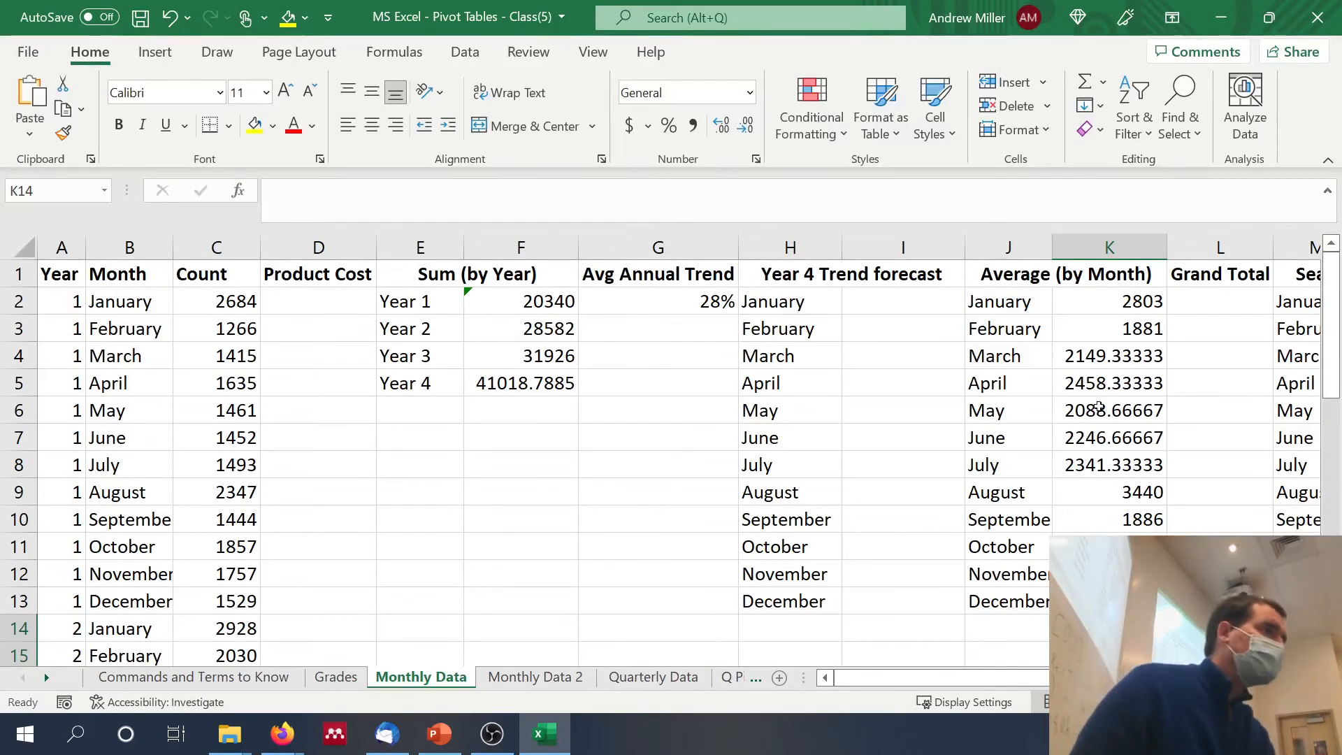
Step: Calculate the grand total of all monthly counts in L2 with =SUM(C2:C37)
{"action": "left_click", "coordinate": [1204, 306]}
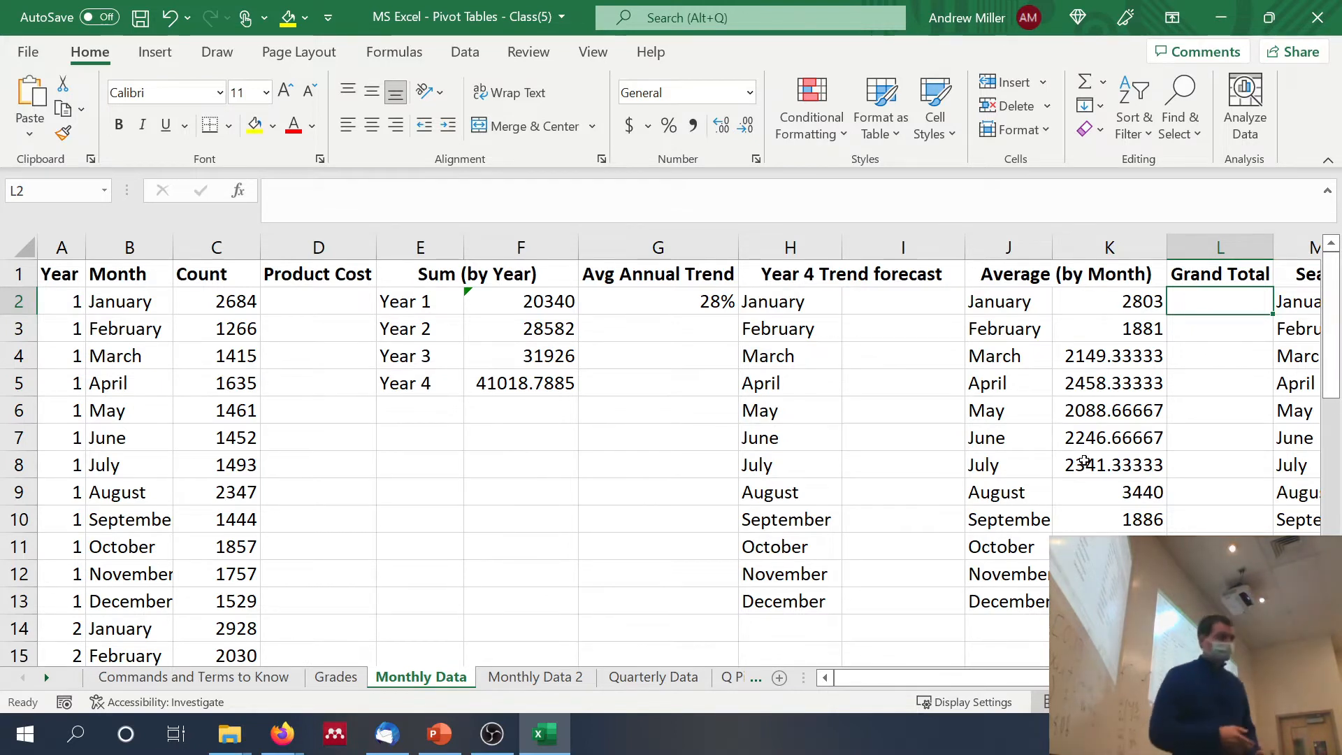
{"action": "type", "text": "="}
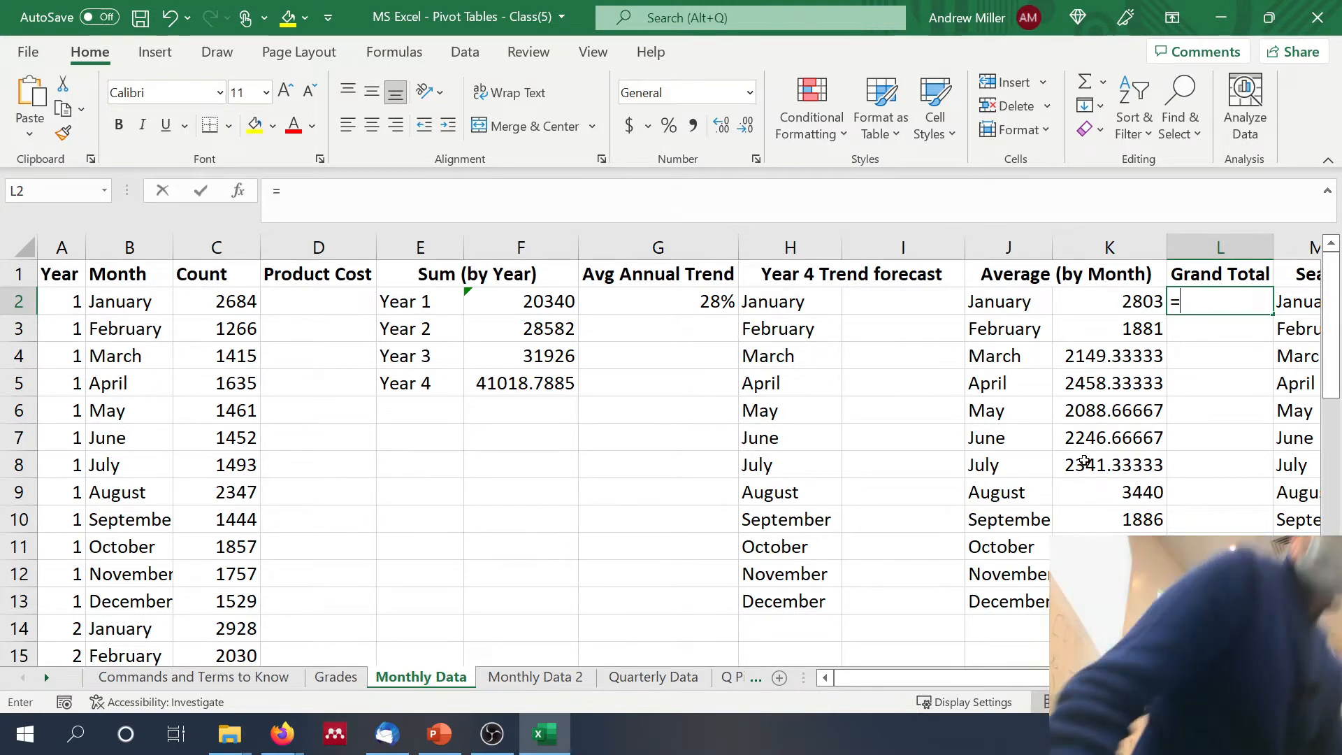
{"action": "type", "text": "sum"}
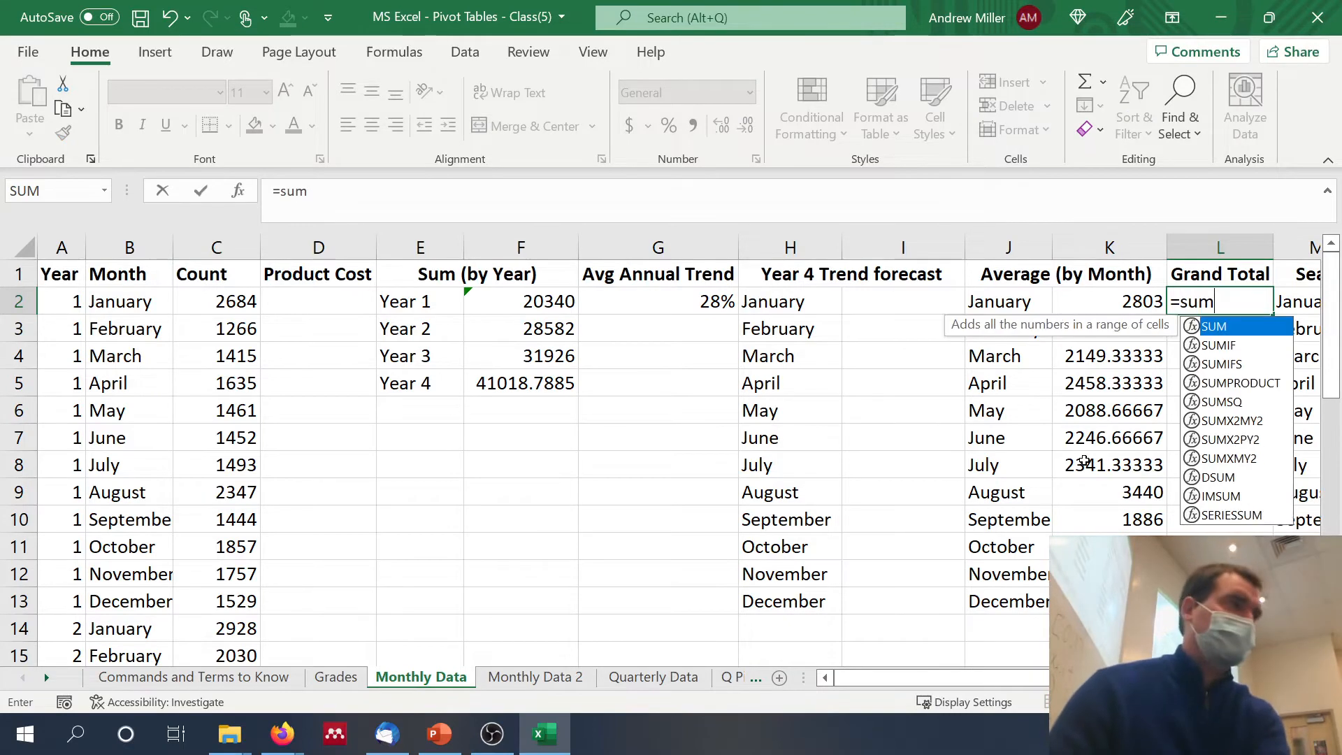
{"action": "key", "text": "BackSpace"}
{"action": "type", "text": "("}
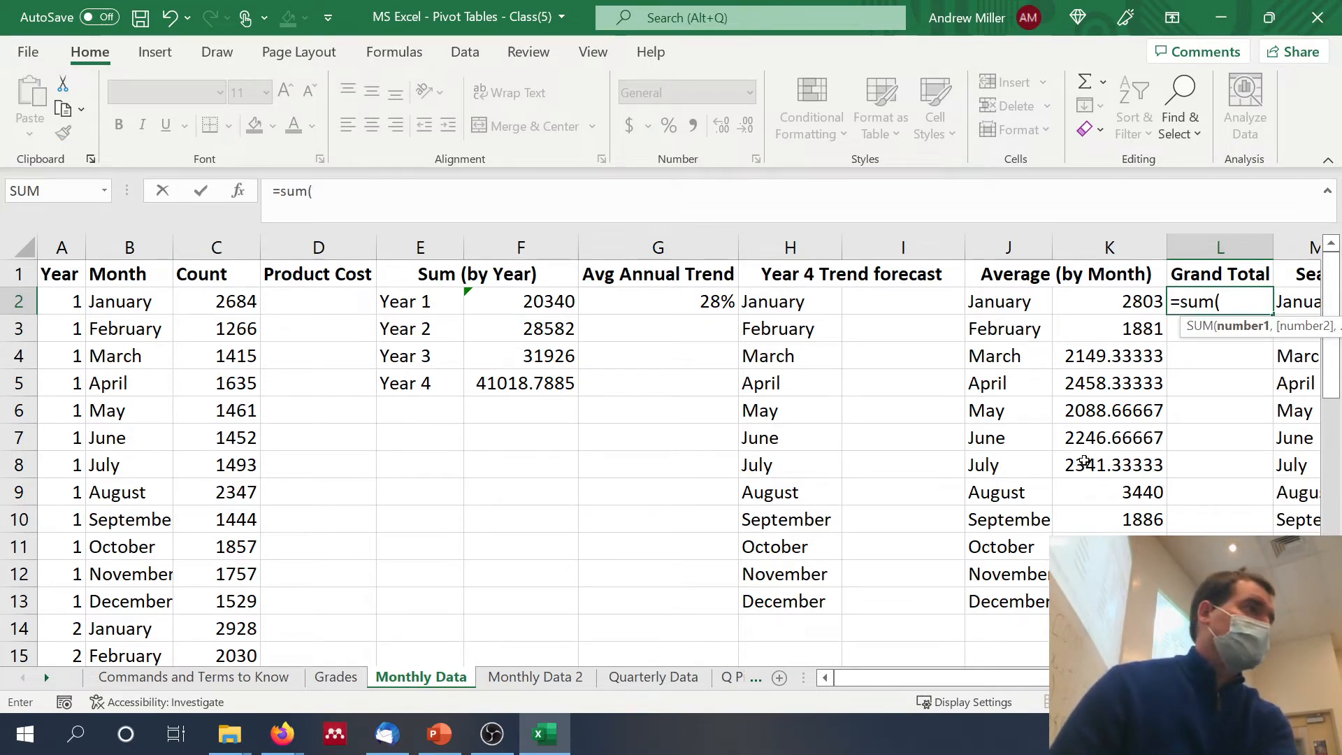
{"action": "left_click", "coordinate": [244, 302]}
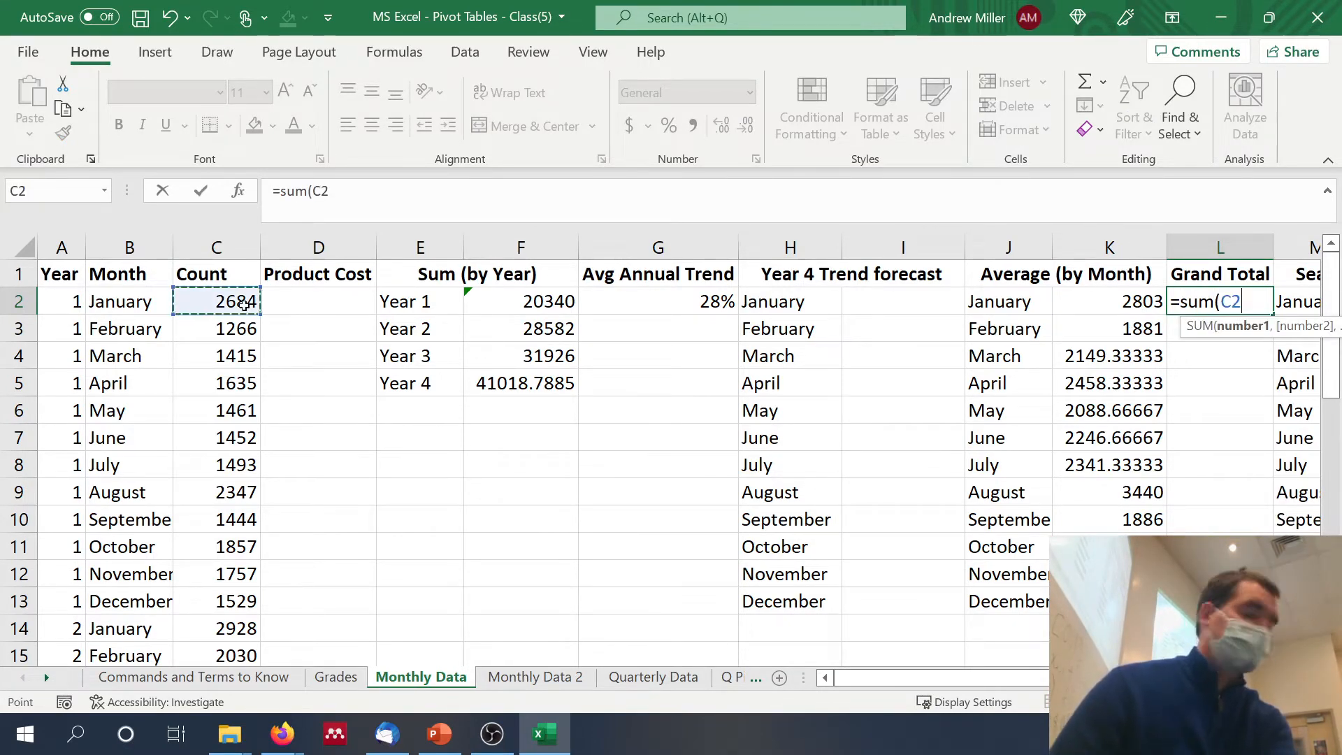
{"action": "key", "text": "ctrl+shift+Down"}
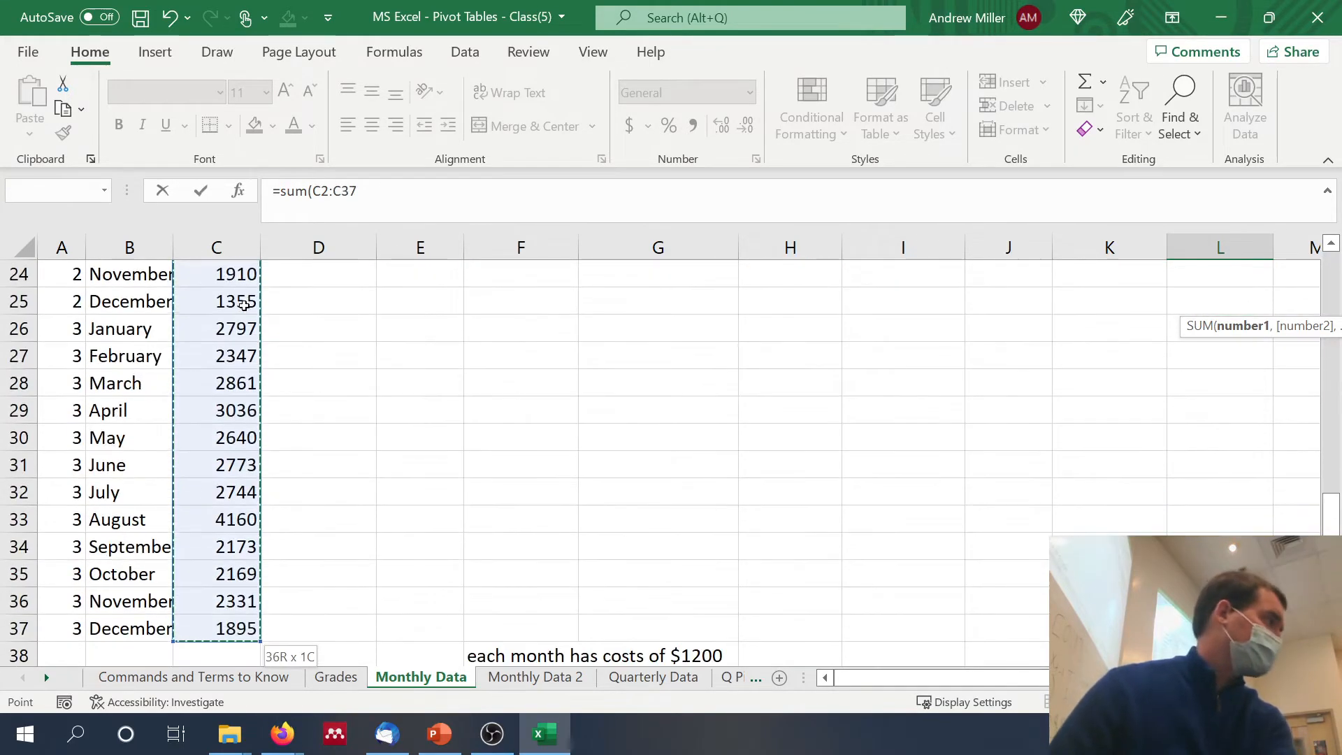
{"action": "key", "text": "Return"}
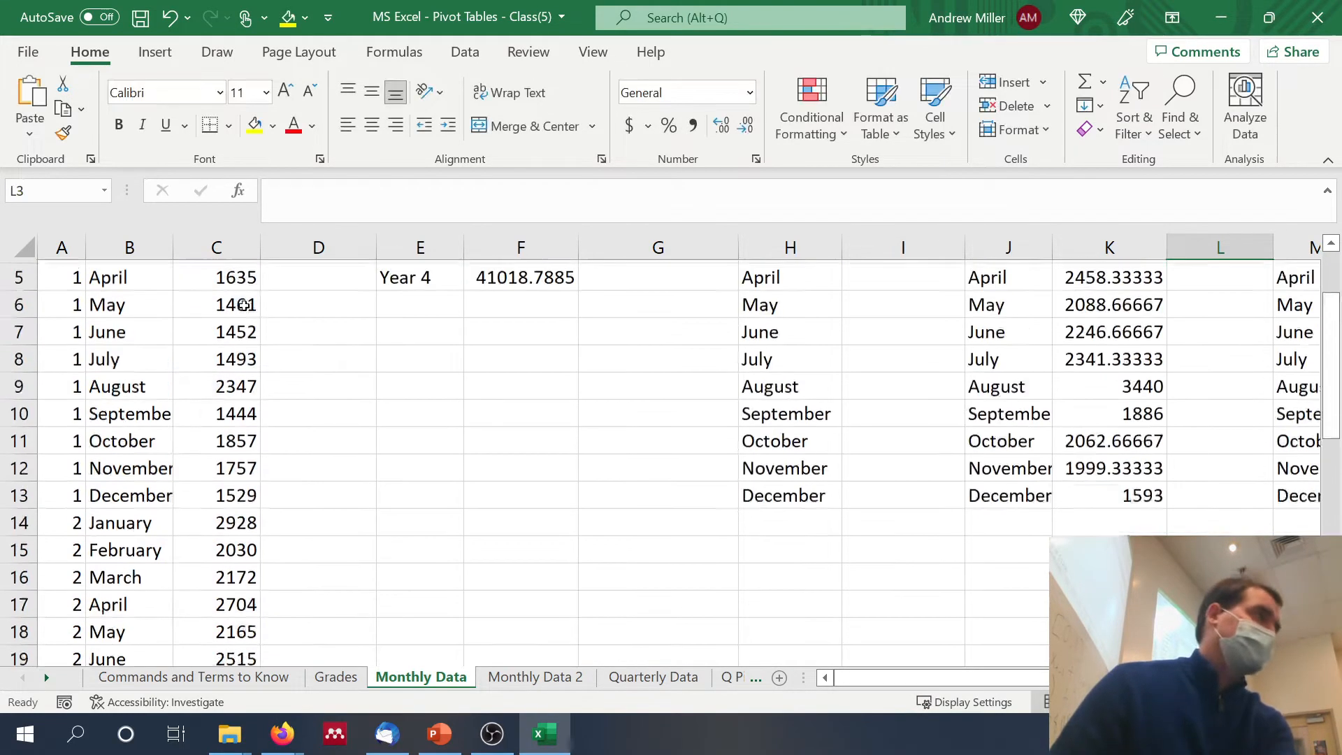
{"action": "scroll", "coordinate": [474, 543], "scroll_direction": "up", "scroll_amount": 1}
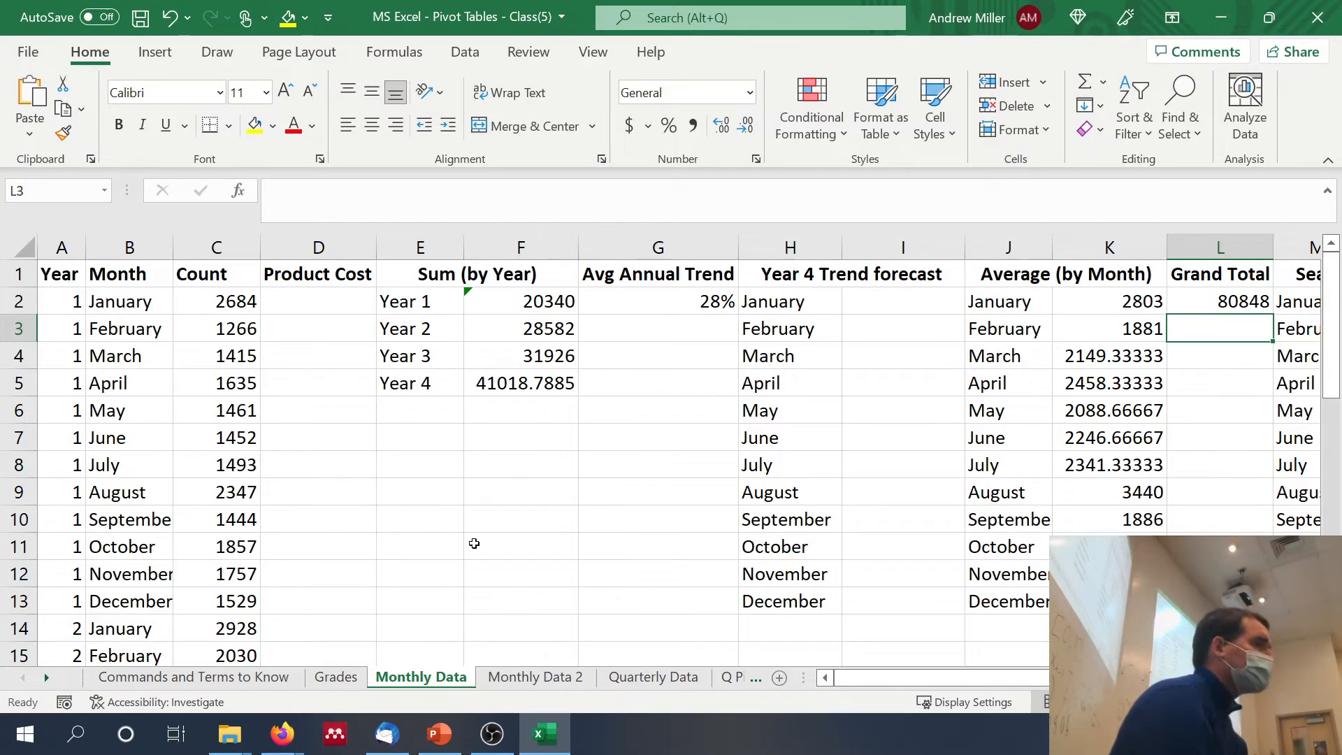
Step: Sum the January to December monthly averages in L3 with =SUM(K2:K13)
{"action": "type", "text": "="}
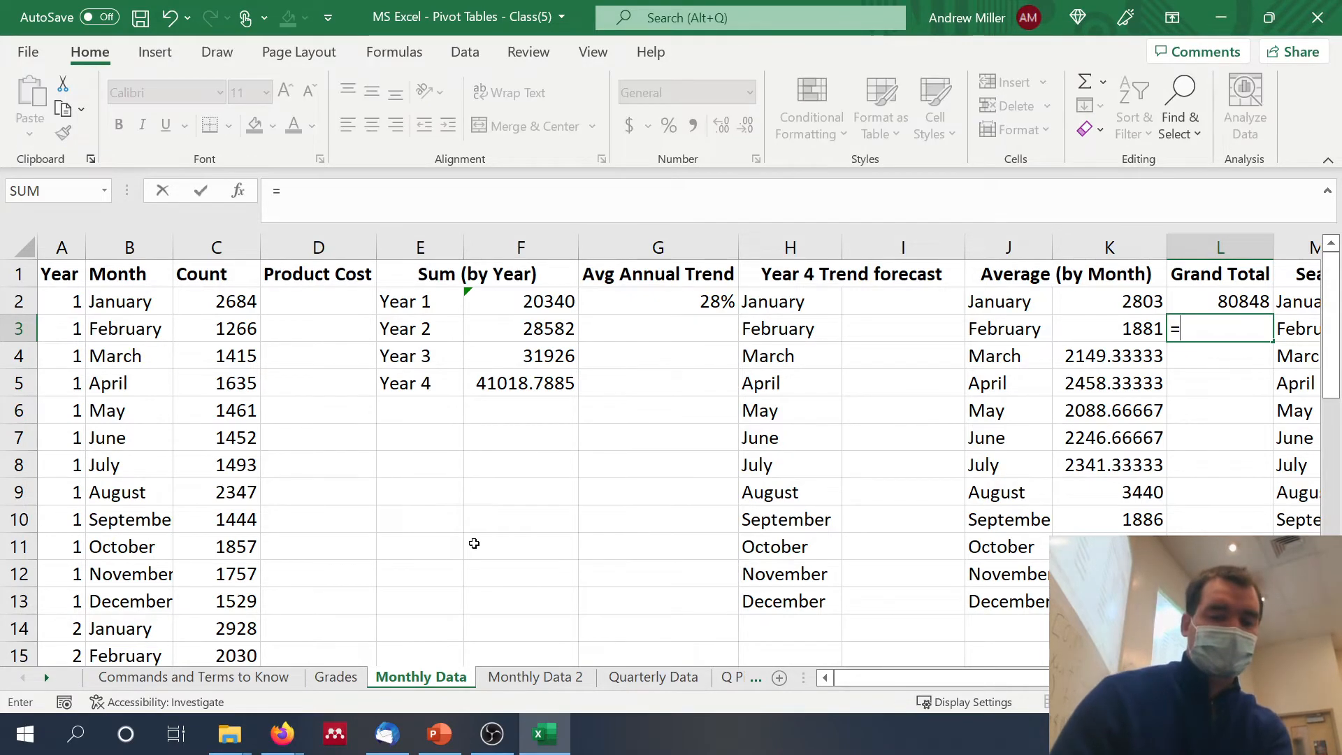
{"action": "type", "text": "sum("}
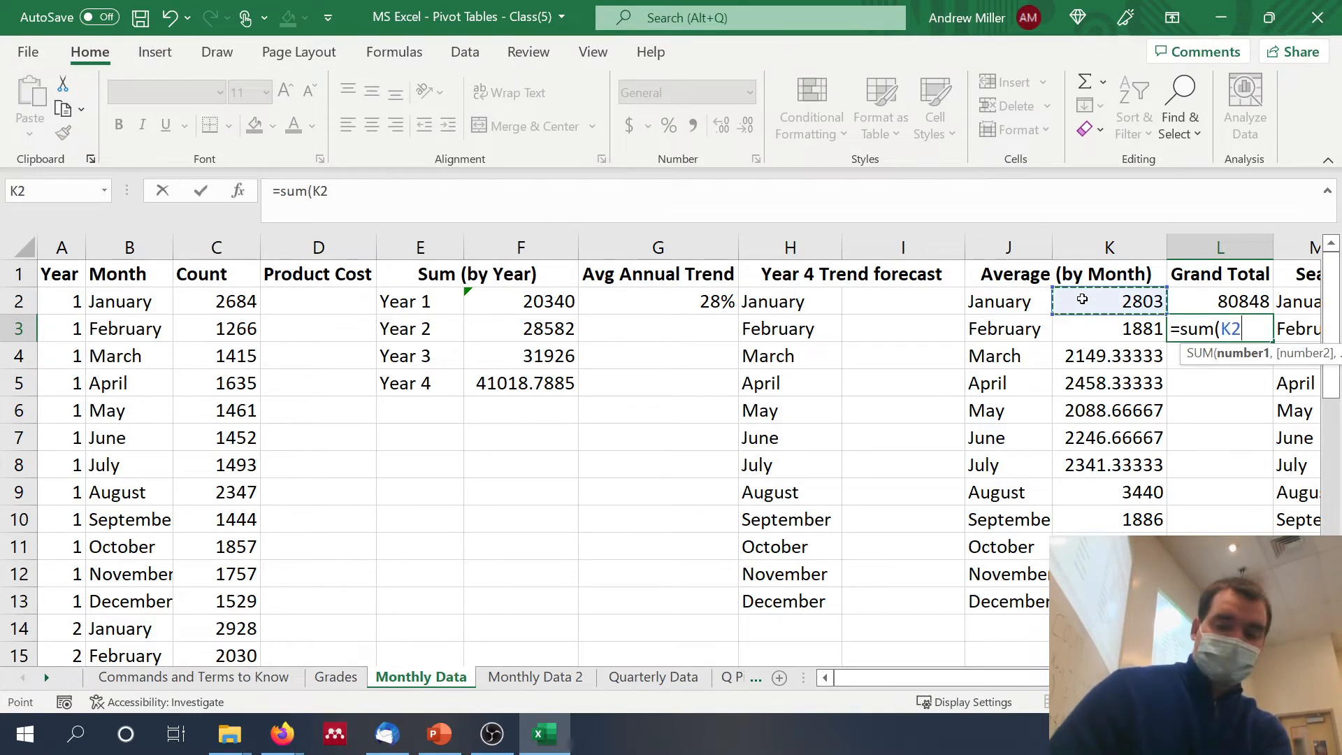
{"action": "key", "text": "End"}
{"action": "key", "text": "shift+Down"}
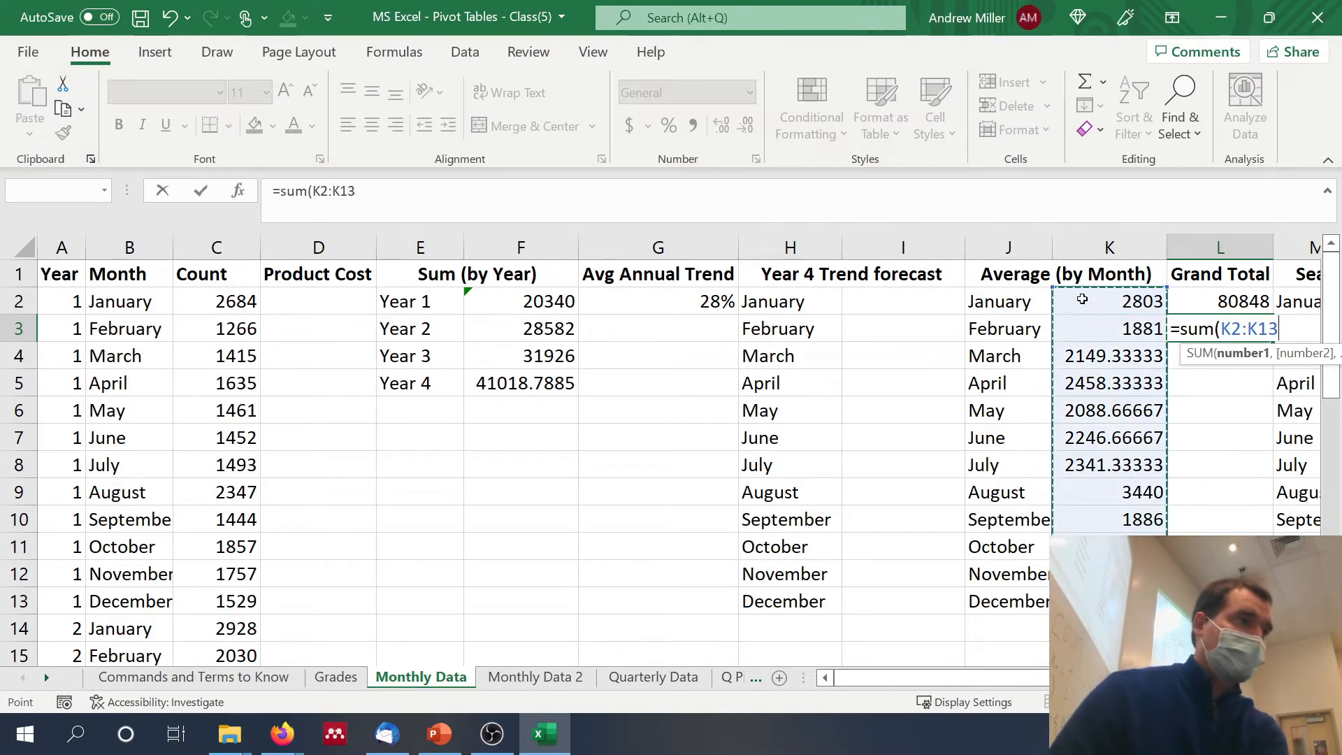
{"action": "key", "text": "Return"}
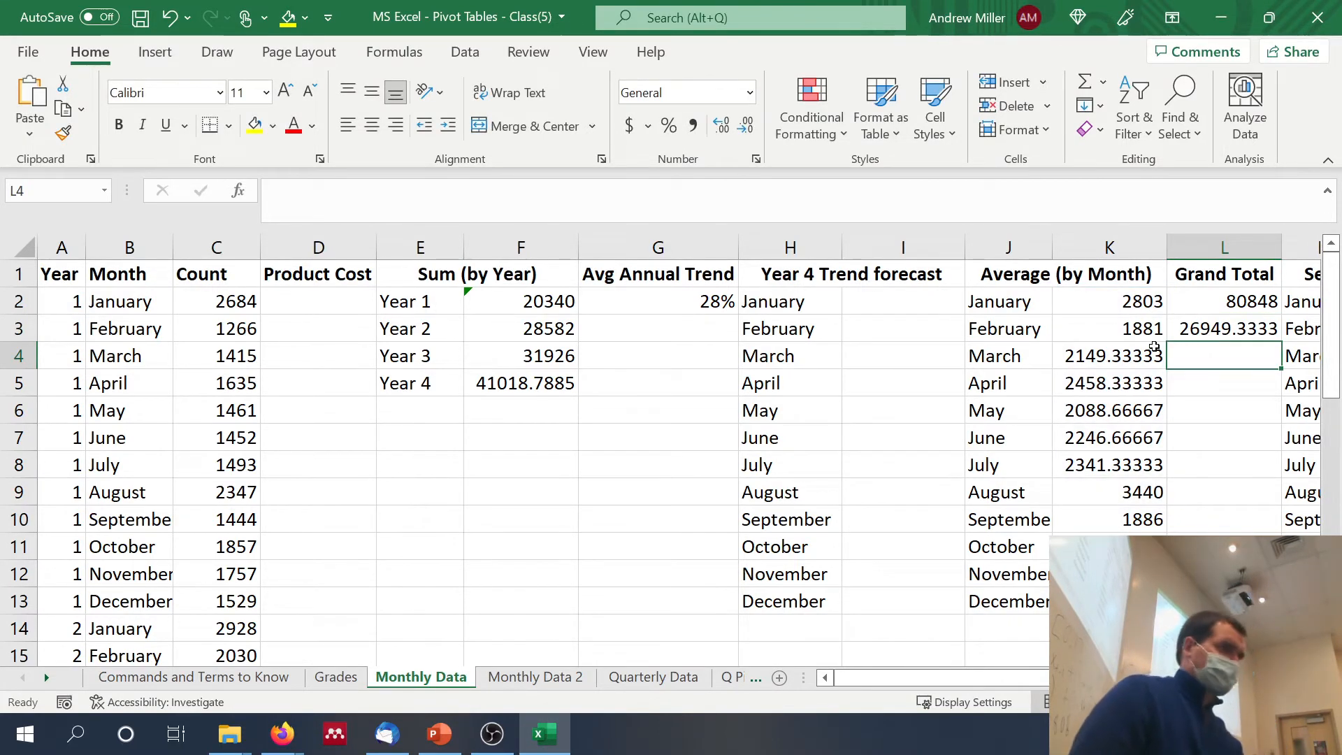
Step: Average the Year 1 to Year 3 sums in L4 with =AVERAGE(F2:F4)
{"action": "type", "text": "=average"}
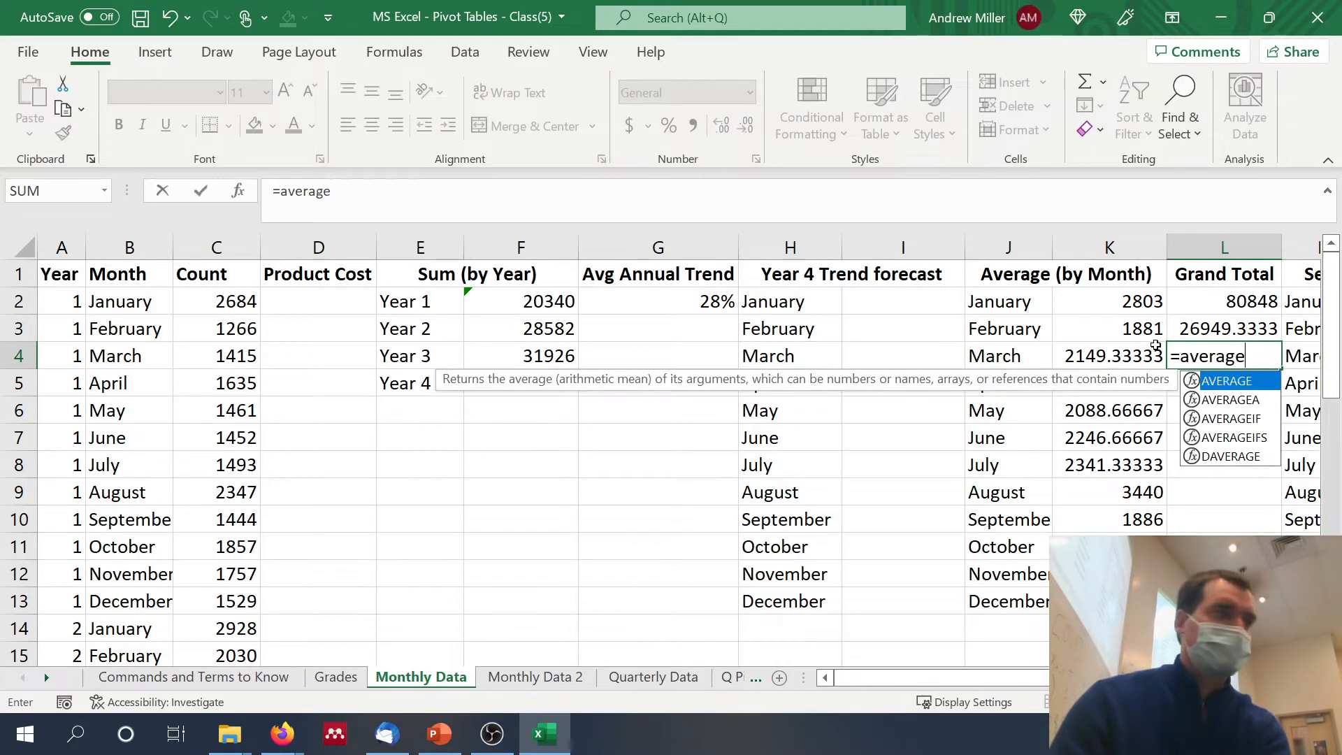
{"action": "type", "text": "("}
{"action": "left_click_drag", "start_coordinate": [538, 297], "coordinate": [534, 355]}
{"action": "key", "text": "Return"}
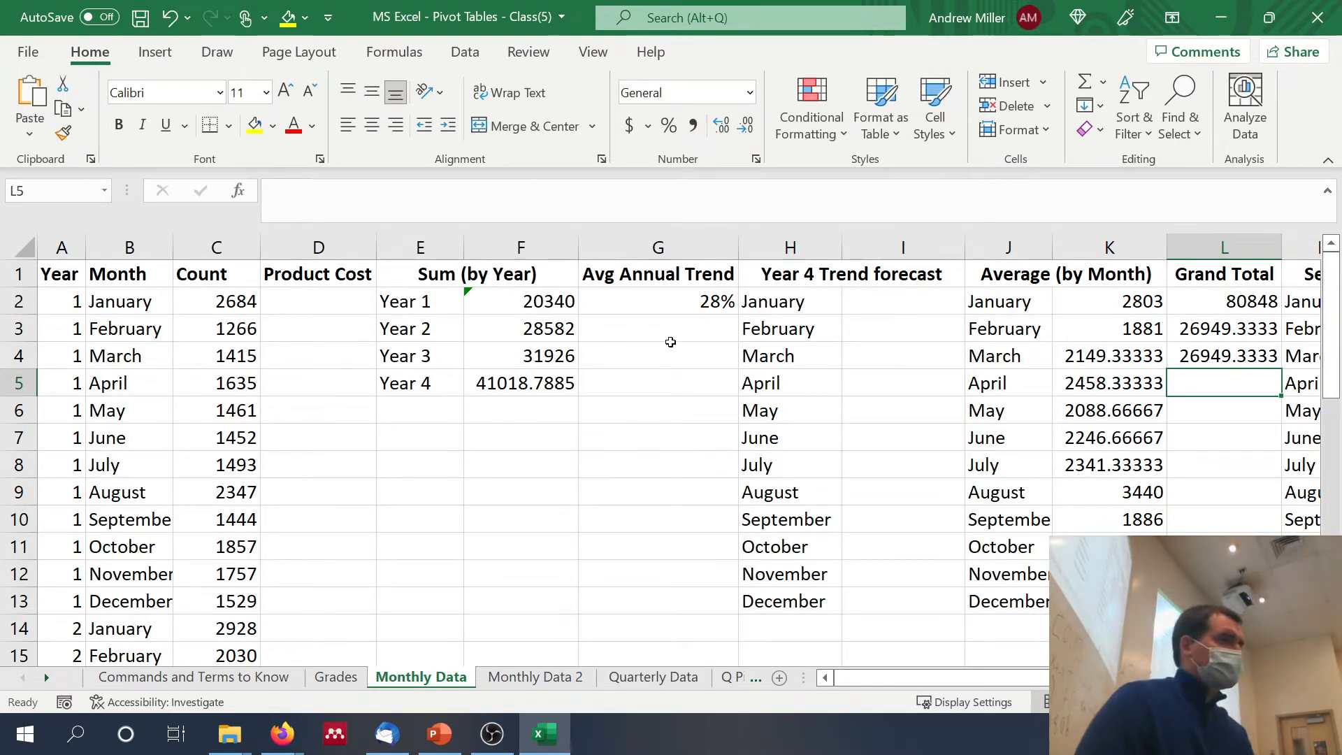
Step: Calculate the January seasonal constant in N2 with =K2/$L$3, keeping the L3 reference absolute
{"action": "scroll", "coordinate": [976, 379], "scroll_direction": "right", "scroll_amount": 3}
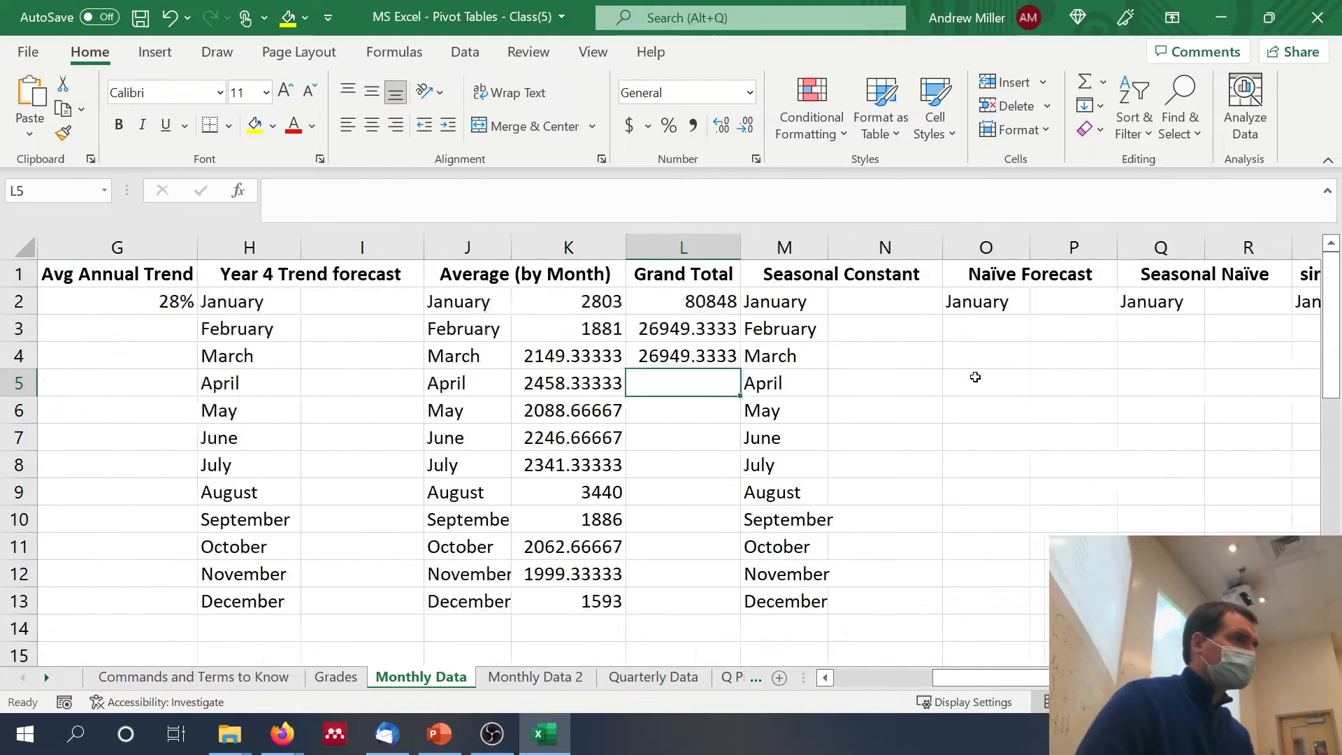
{"action": "left_click", "coordinate": [744, 297]}
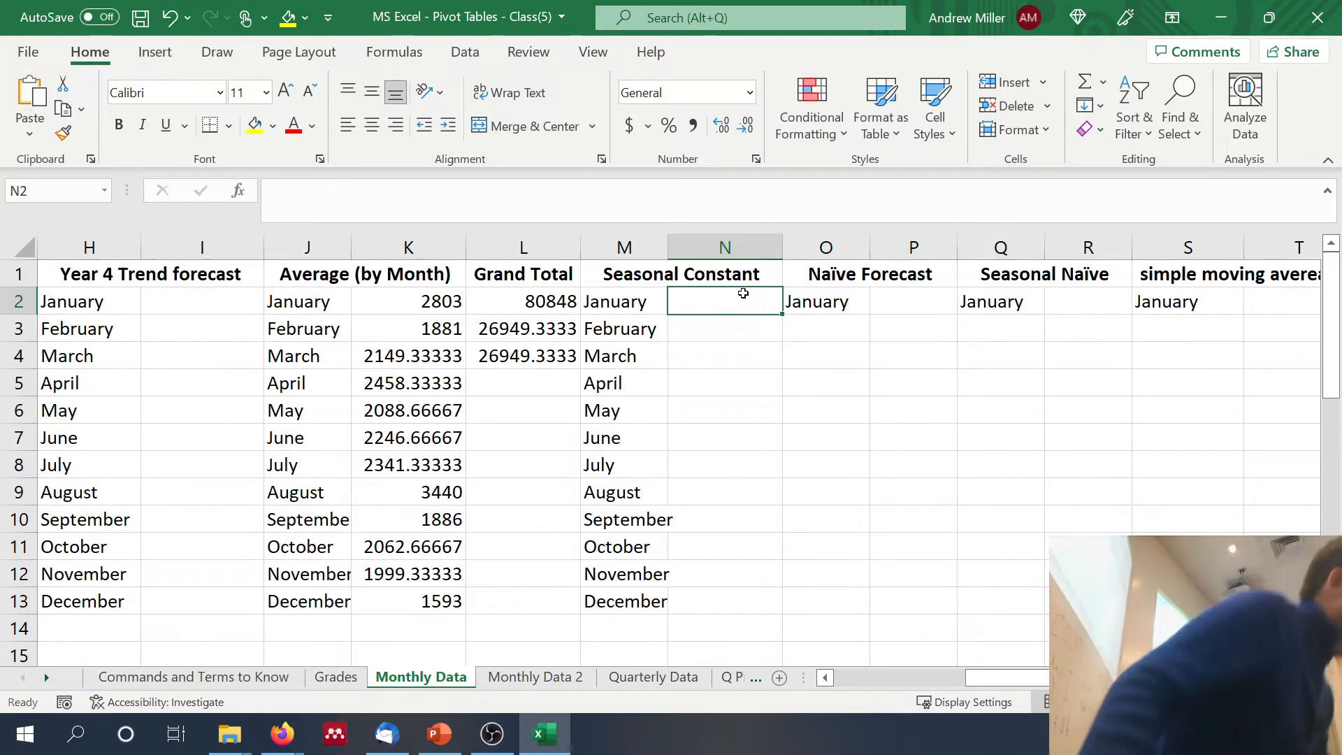
{"action": "type", "text": "="}
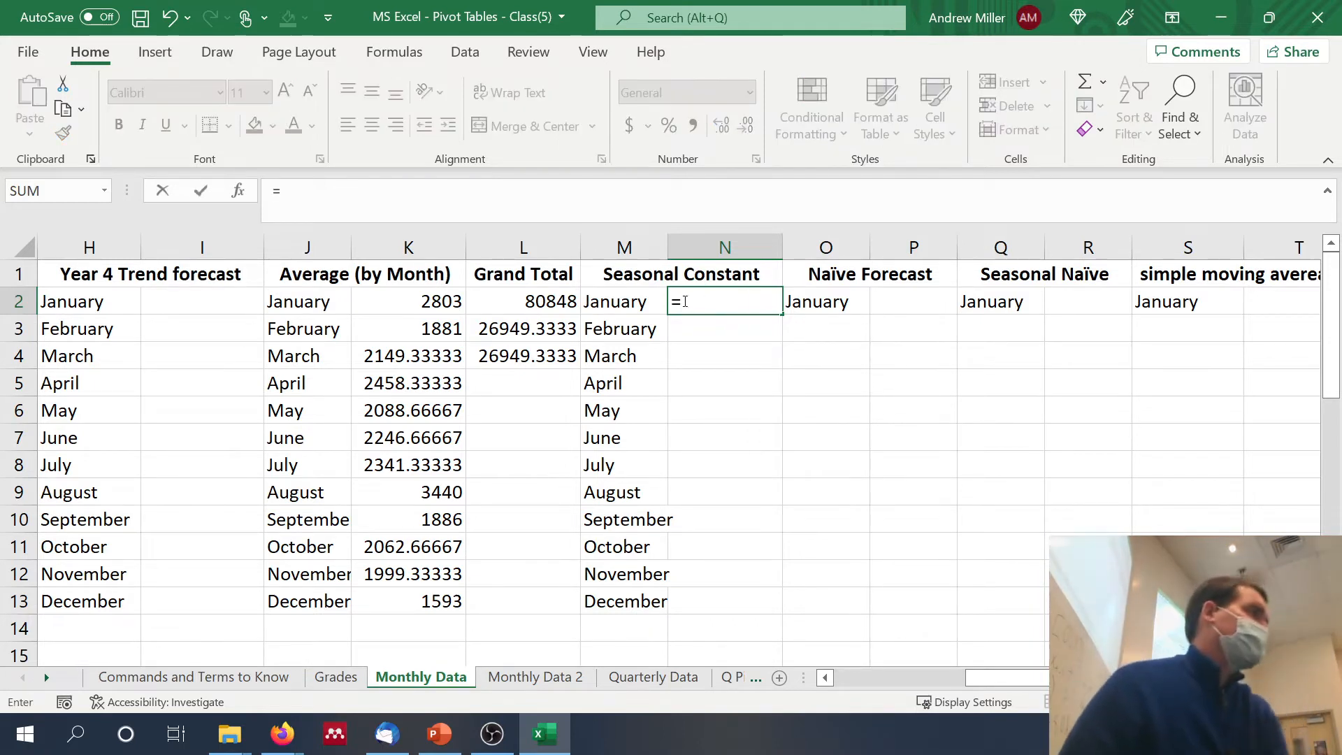
{"action": "left_click", "coordinate": [393, 296]}
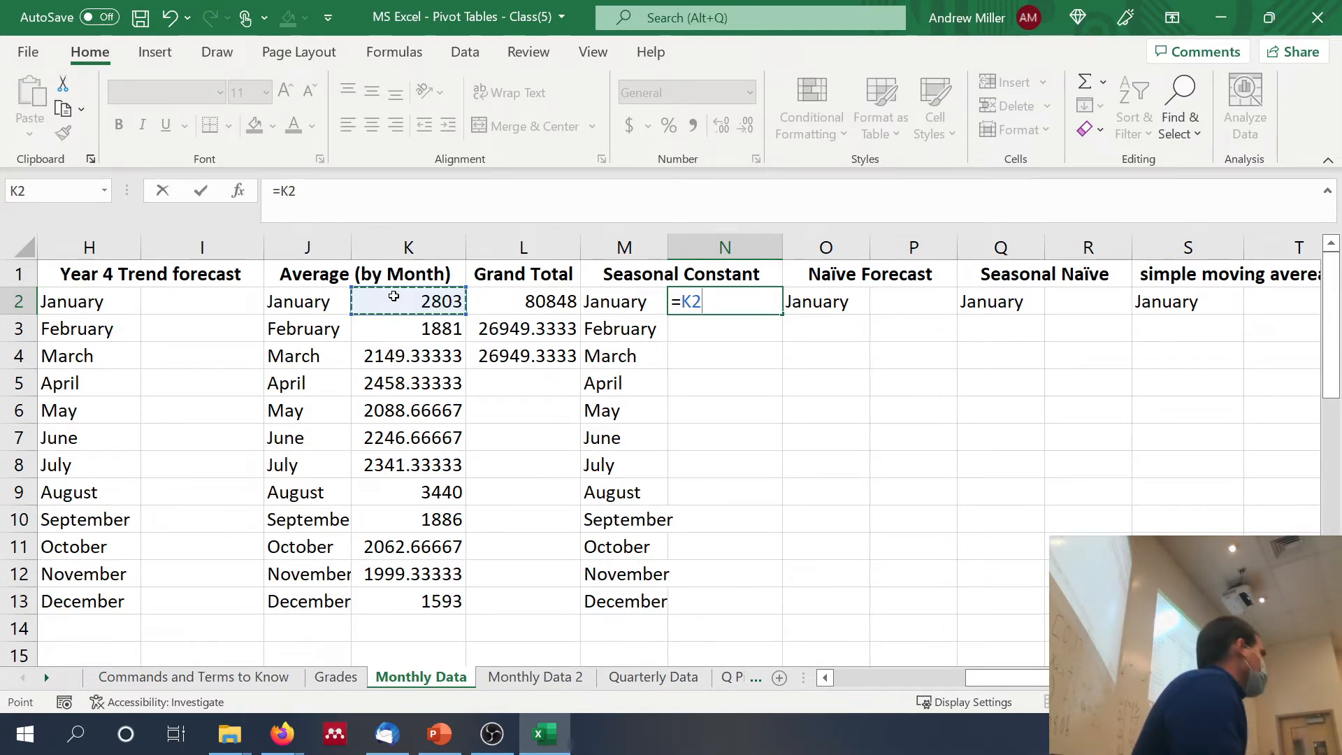
{"action": "type", "text": "/"}
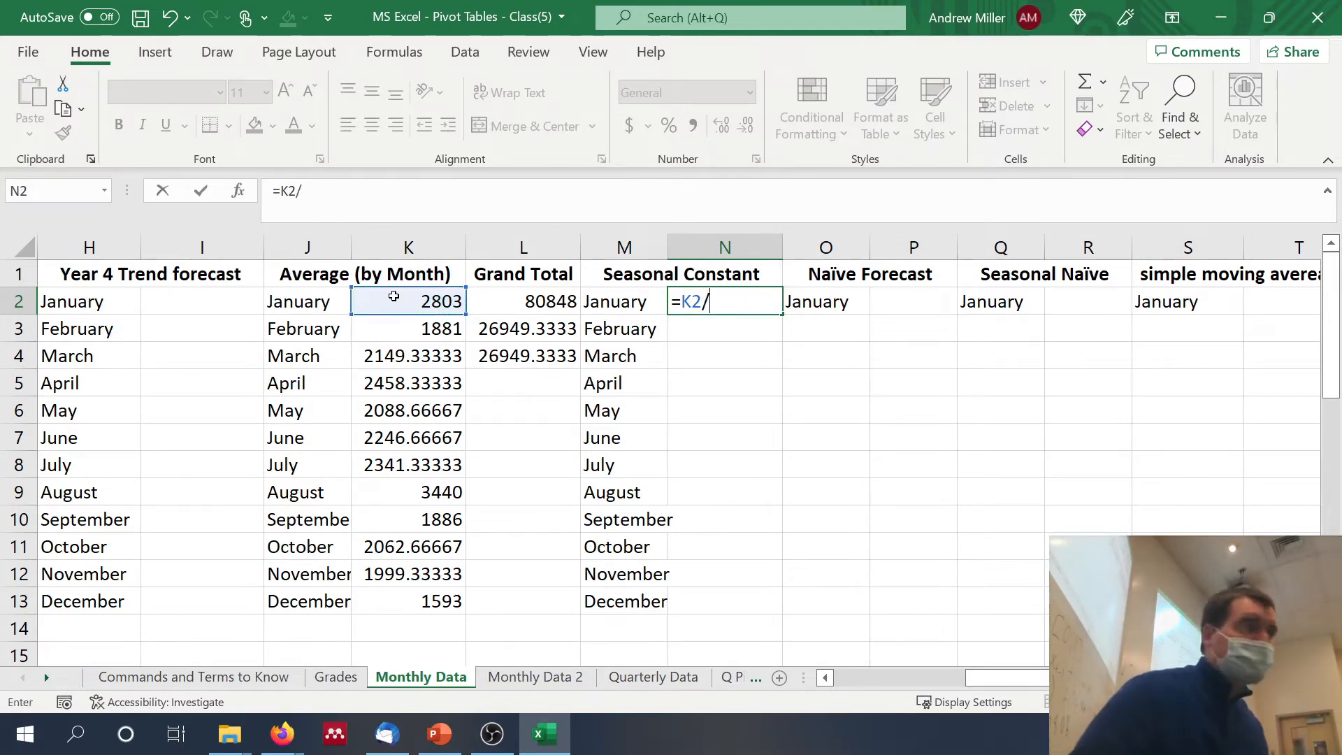
{"action": "left_click", "coordinate": [508, 327]}
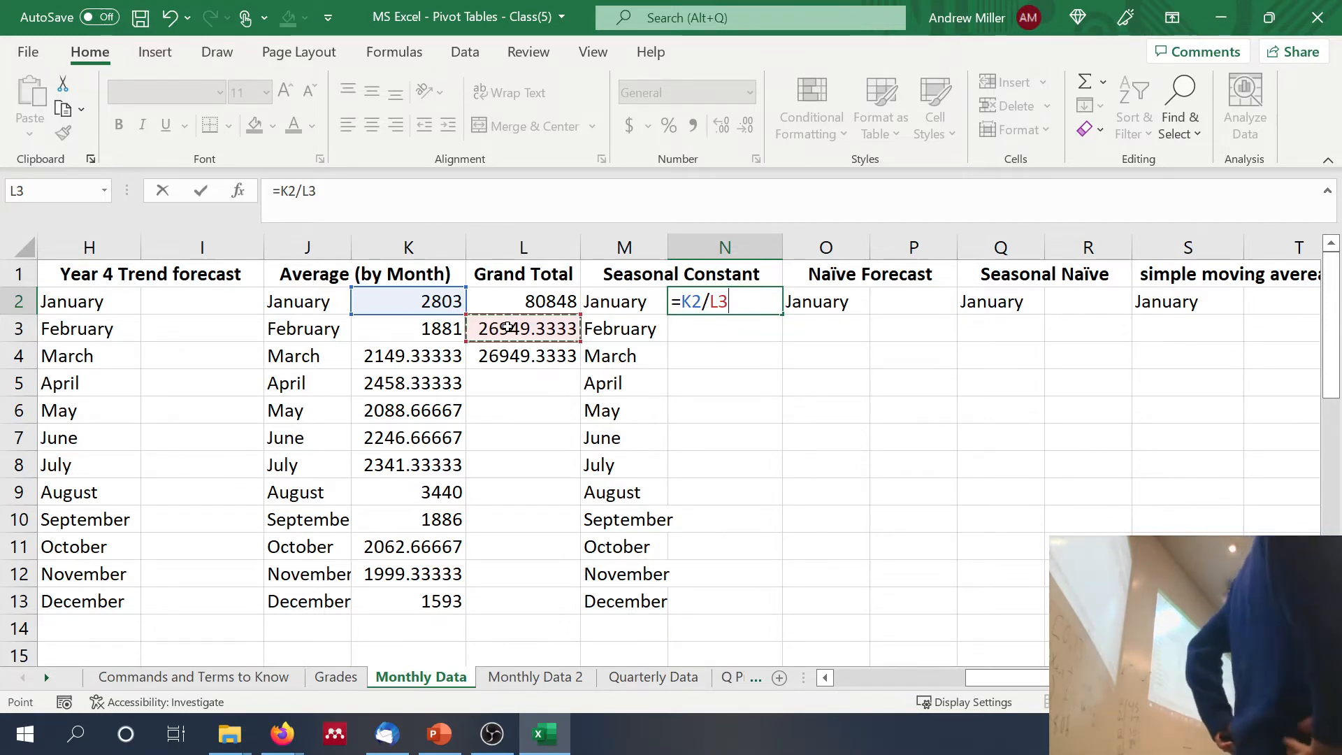
{"action": "key", "text": "F4"}
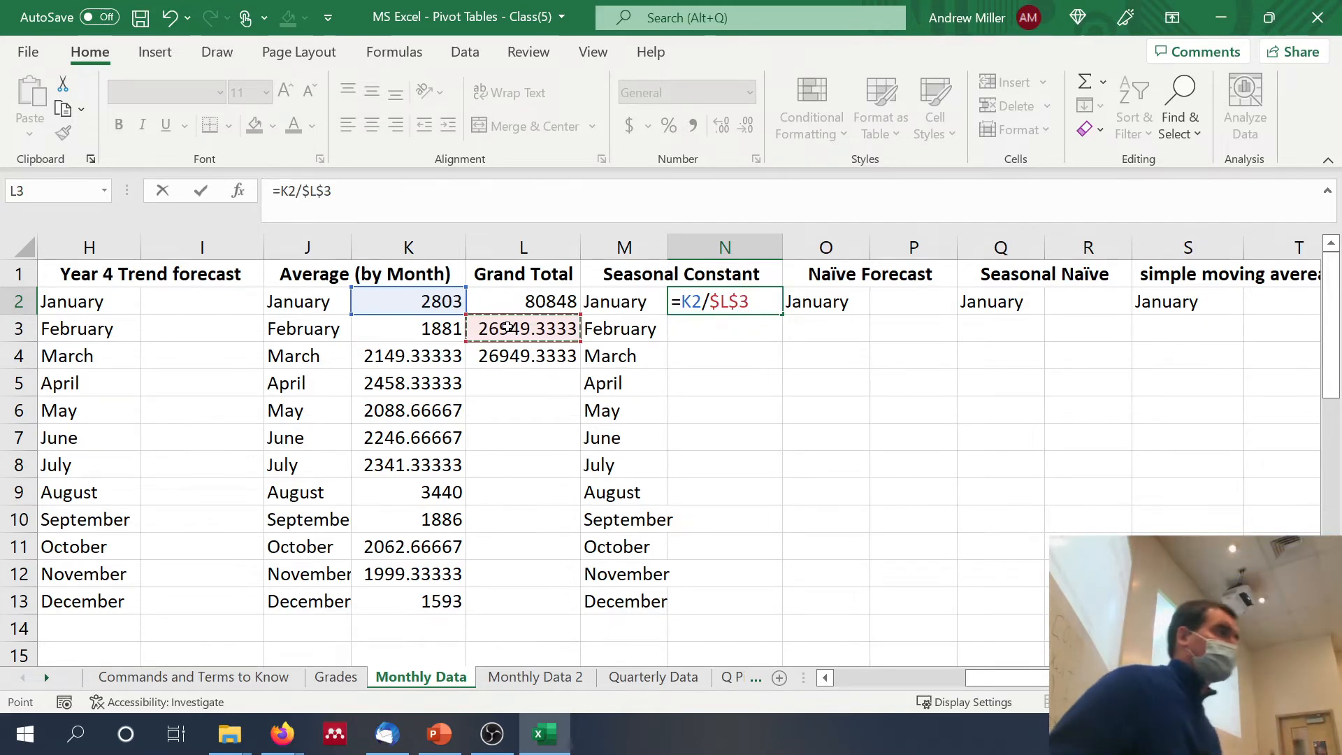
{"action": "key", "text": "Return"}
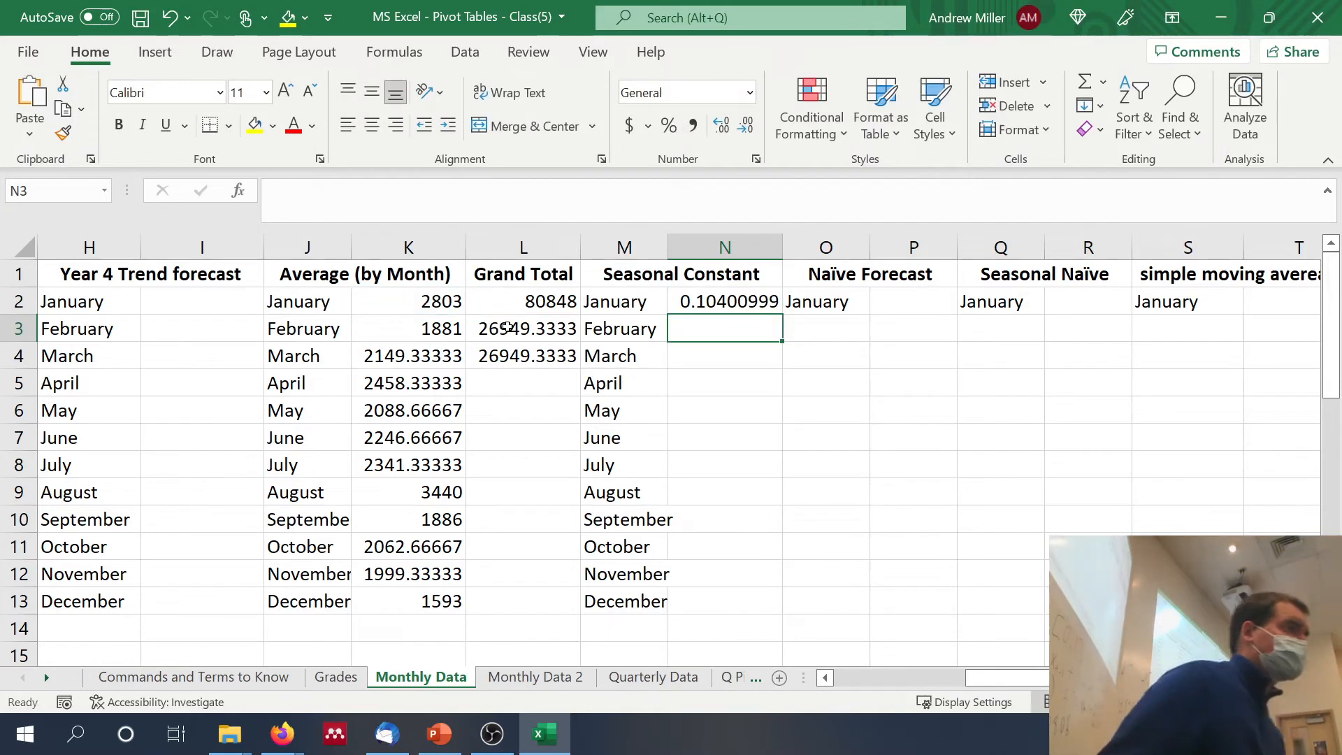
Step: Fill the seasonal constant formula from N2 down column N and clear the surplus formulas below December, from N14 down
{"action": "left_click", "coordinate": [732, 290]}
{"action": "left_click_drag", "start_coordinate": [782, 313], "coordinate": [777, 654]}
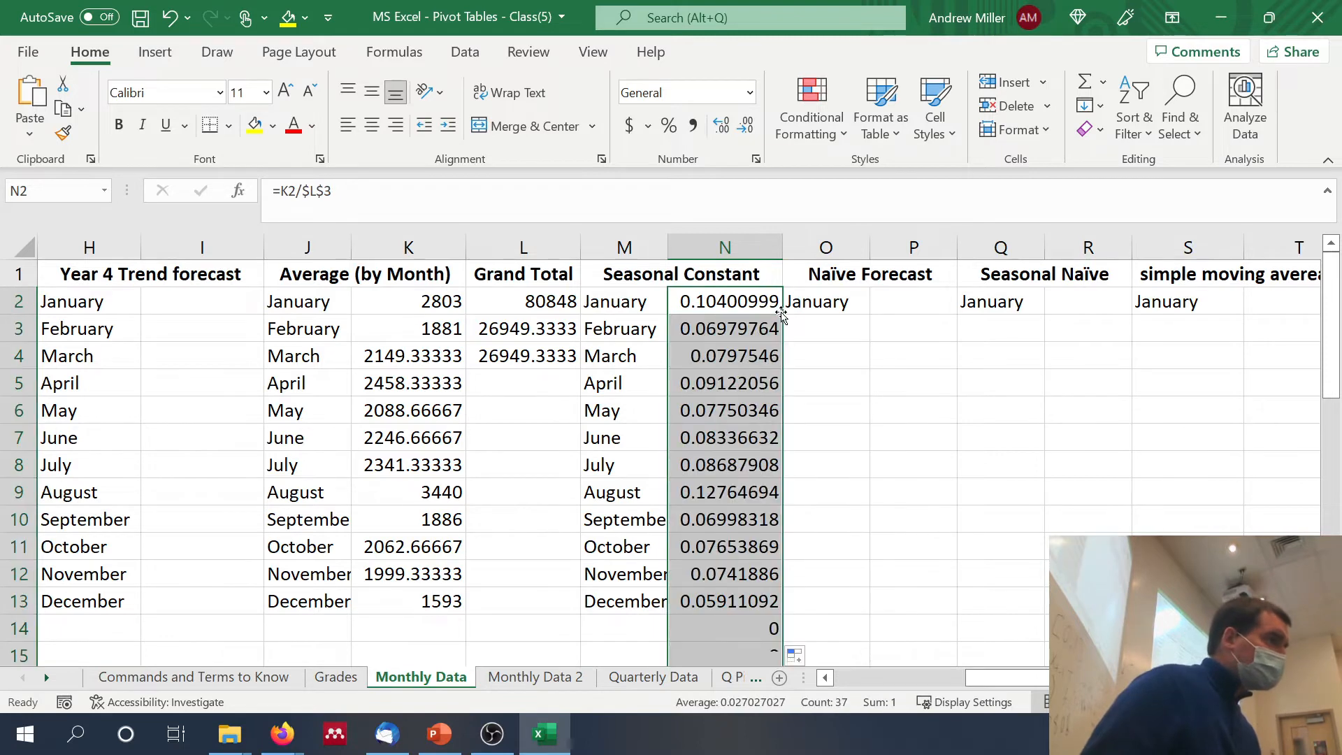
{"action": "left_click", "coordinate": [741, 626]}
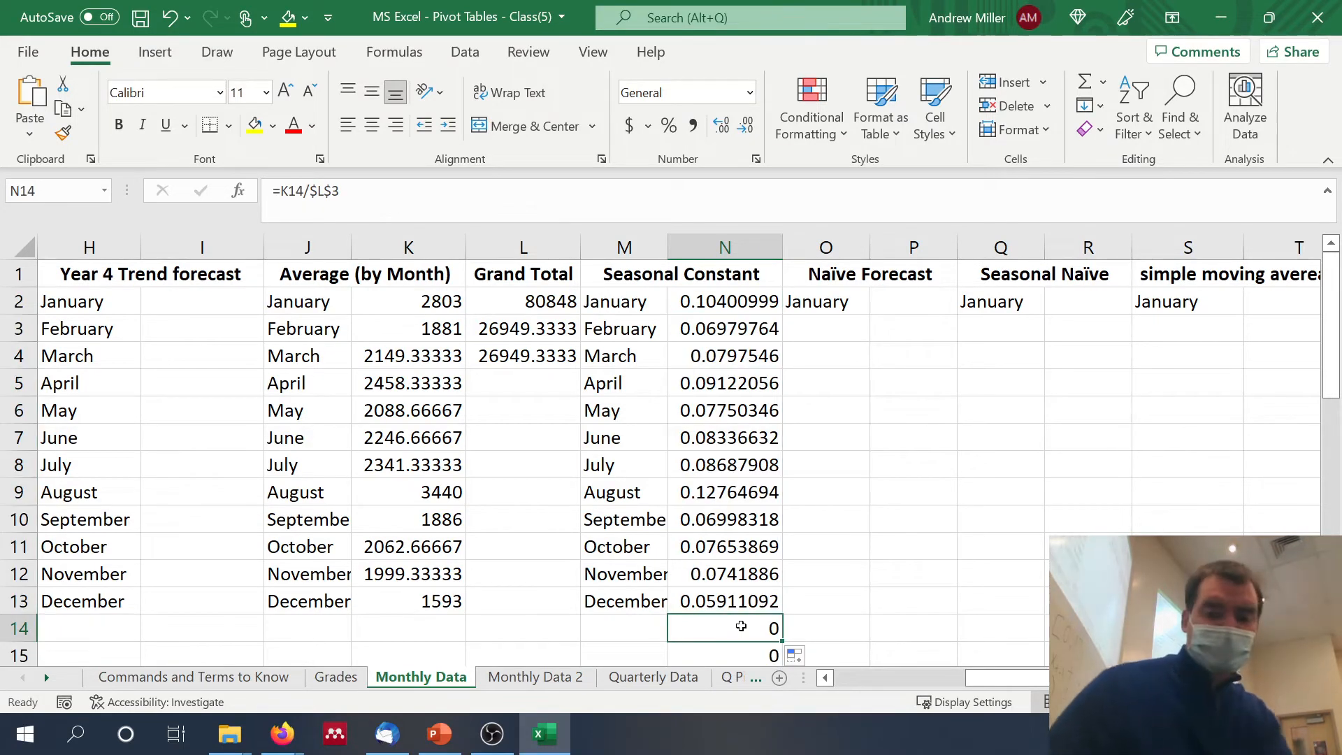
{"action": "key", "text": "ctrl+shift+Down"}
{"action": "key", "text": "Delete"}
{"action": "scroll", "coordinate": [741, 627], "scroll_direction": "up", "scroll_amount": 5}
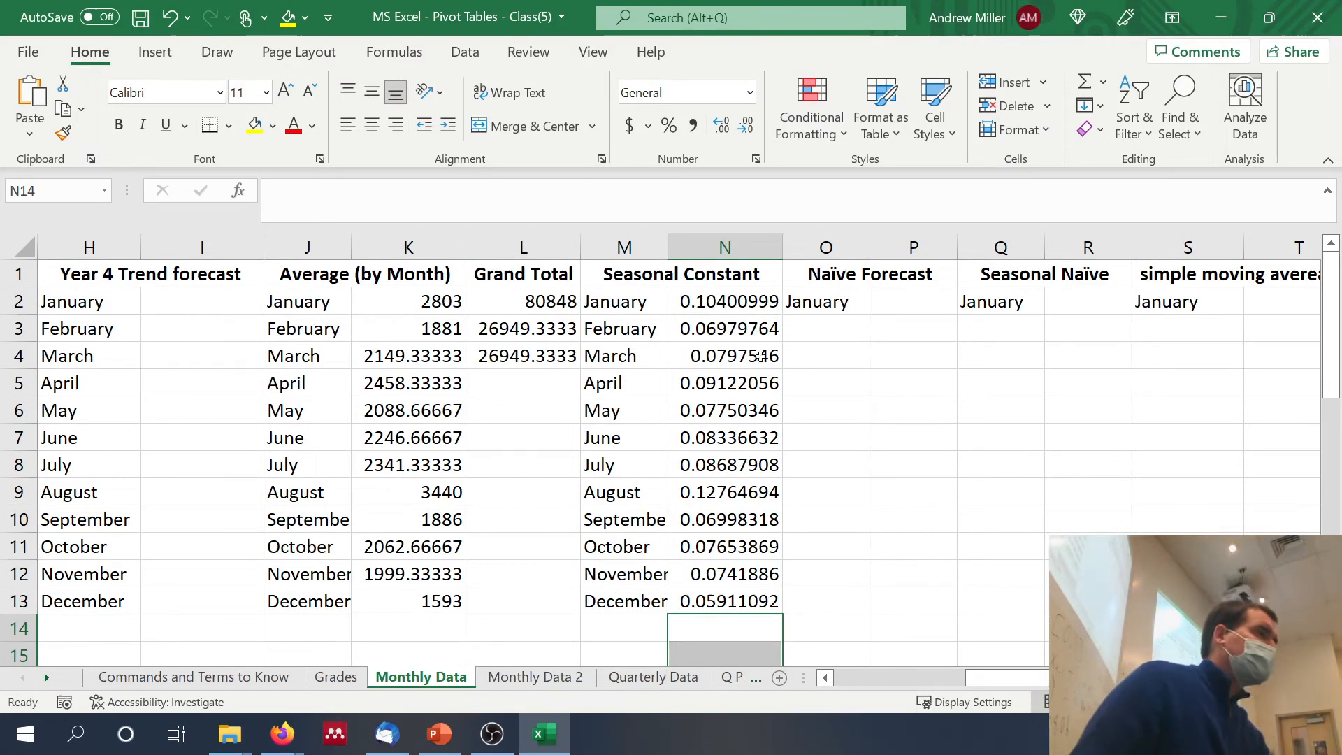
Step: Total the twelve seasonal constants in N14 with =SUM(N2:N13)
{"action": "left_click", "coordinate": [708, 623]}
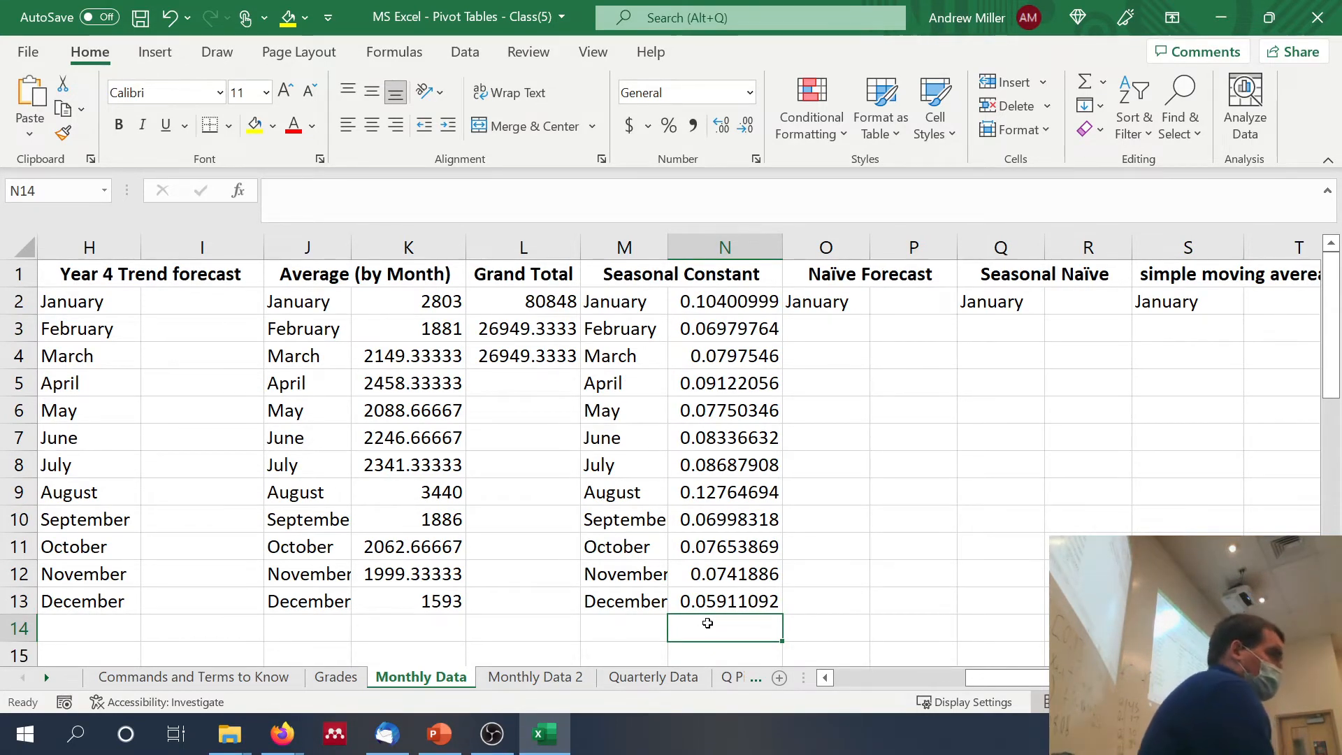
{"action": "type", "text": "="}
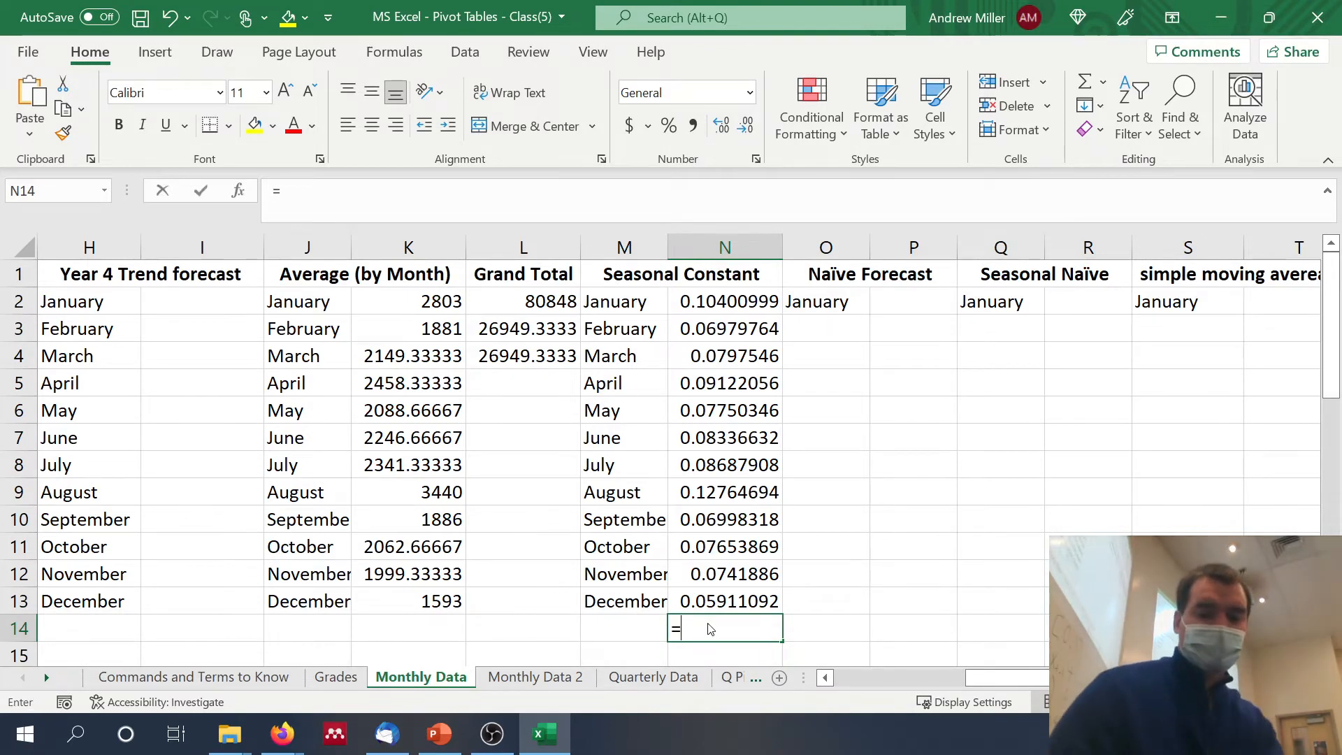
{"action": "type", "text": "sum("}
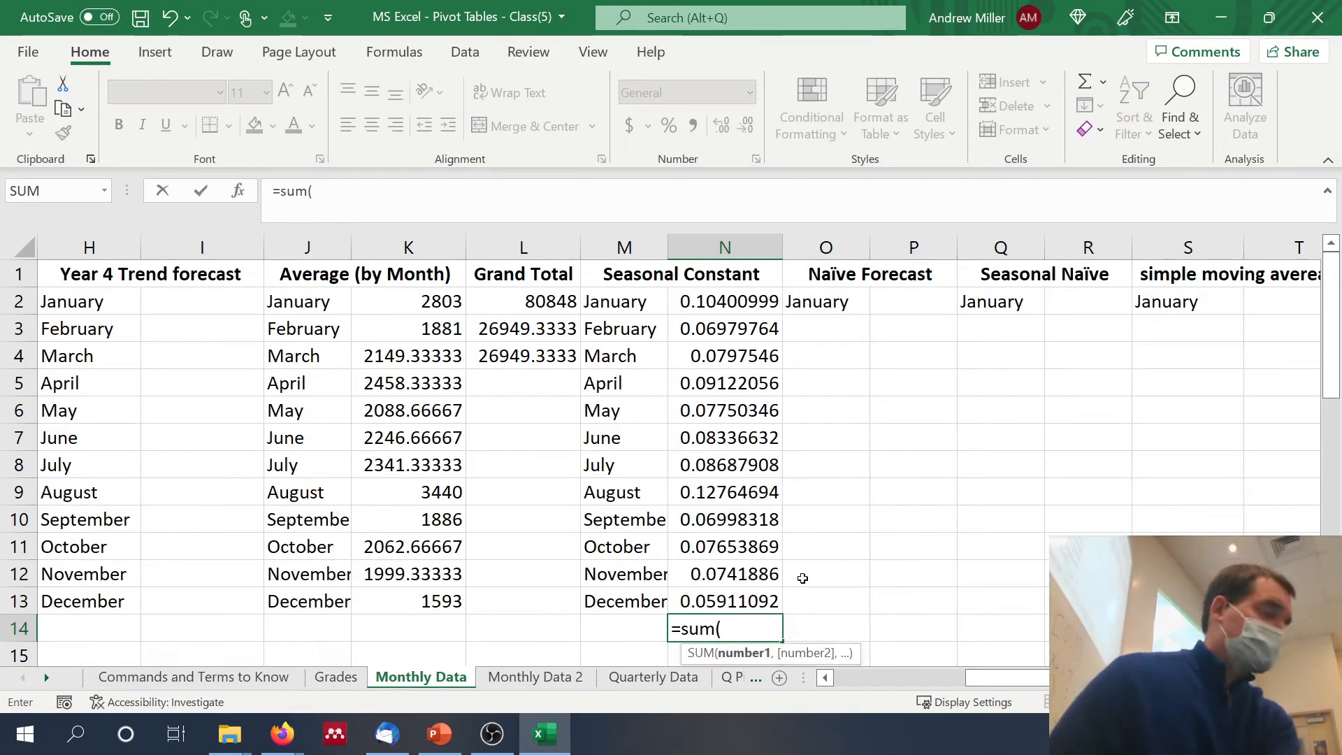
{"action": "key", "text": "Up"}
{"action": "key", "text": "shift+Up"}
{"action": "key", "text": "shift+Up"}
{"action": "key", "text": "shift+Up"}
{"action": "key", "text": "shift+Up"}
{"action": "key", "text": "shift+Up"}
{"action": "key", "text": "shift+Up"}
{"action": "key", "text": "shift+Up"}
{"action": "key", "text": "shift+Up"}
{"action": "key", "text": "shift+Up"}
{"action": "key", "text": "shift+Up"}
{"action": "key", "text": "shift+Up"}
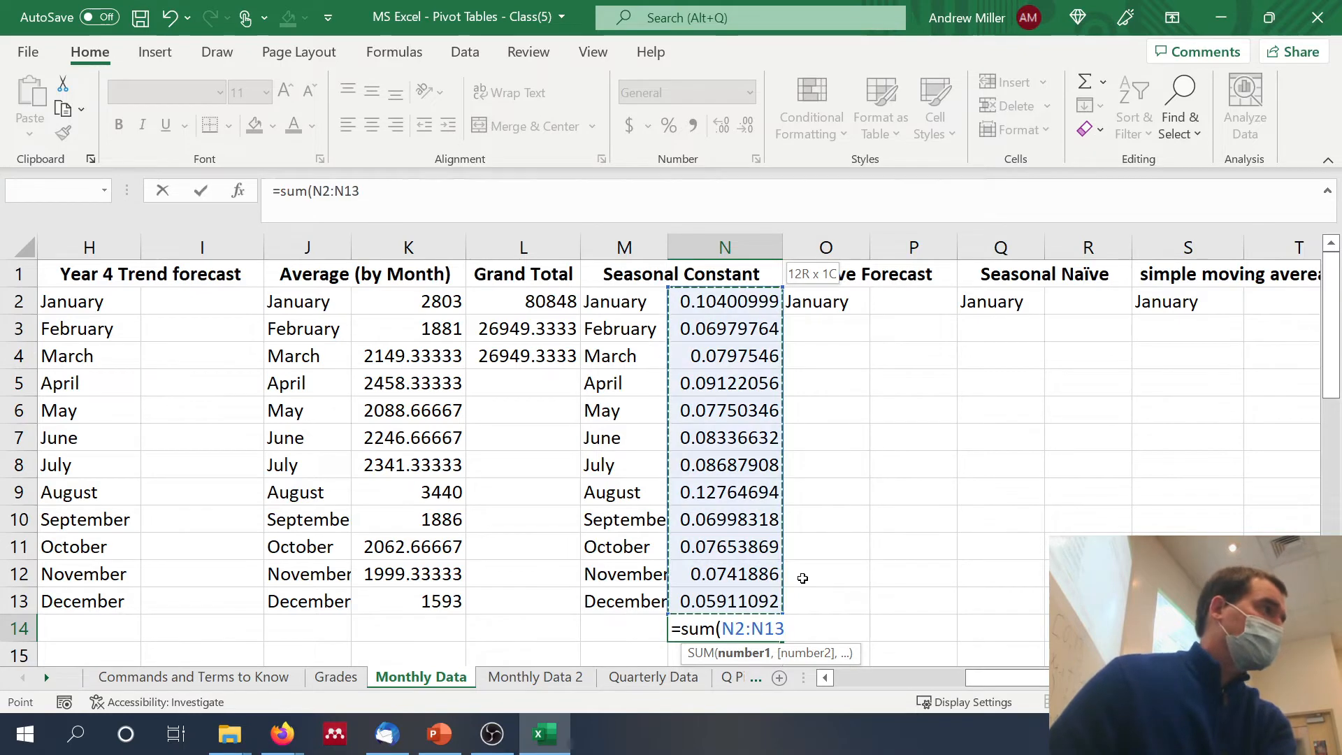
{"action": "key", "text": "Return"}
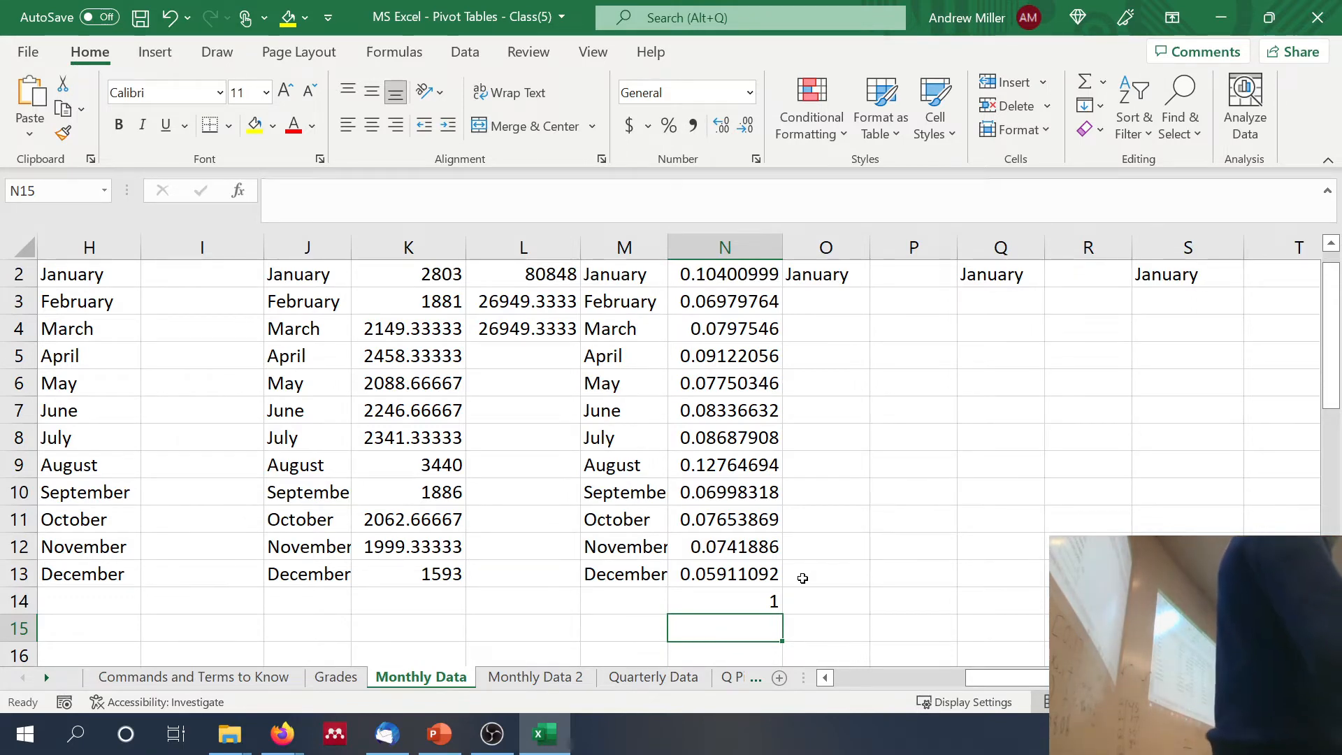
Step: Review the January seasonal constant formula in N2 with its cell references, along with the yearly sums and monthly averages
{"action": "scroll", "coordinate": [803, 576], "scroll_direction": "up", "scroll_amount": 1}
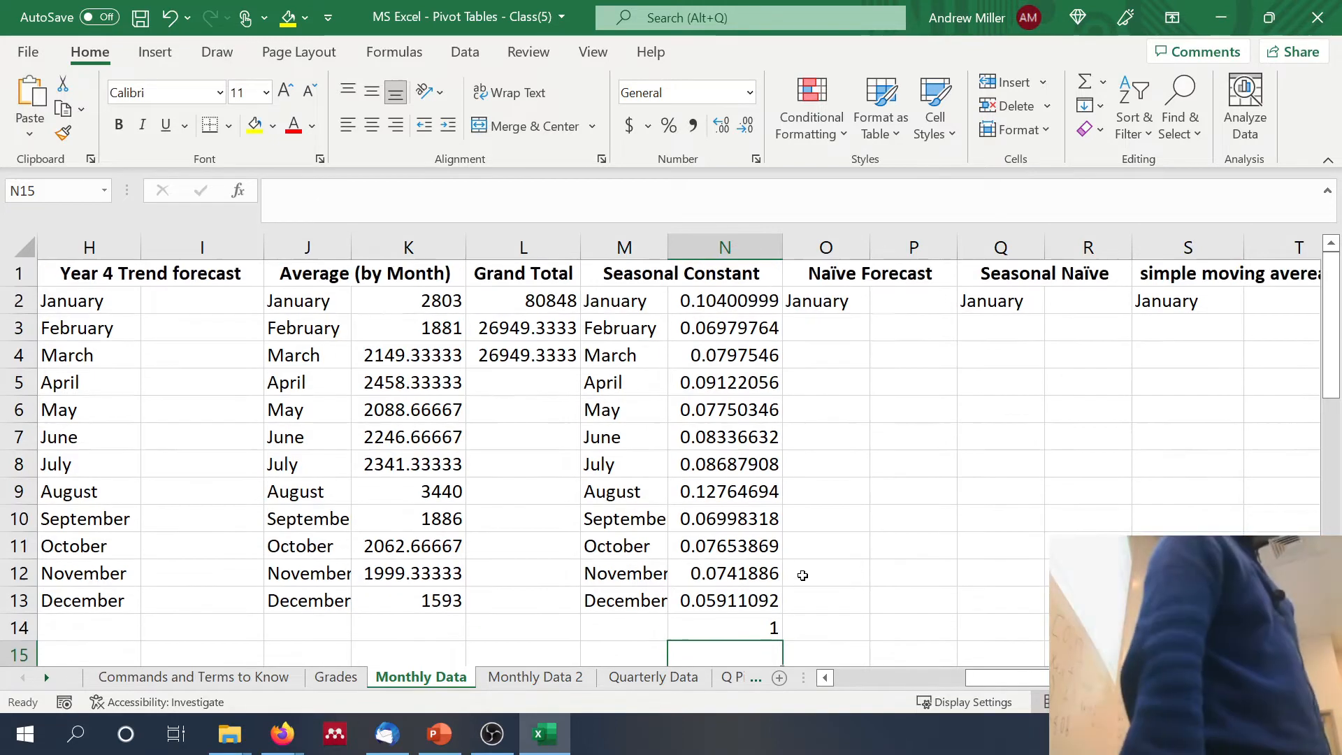
{"action": "left_click", "coordinate": [731, 307]}
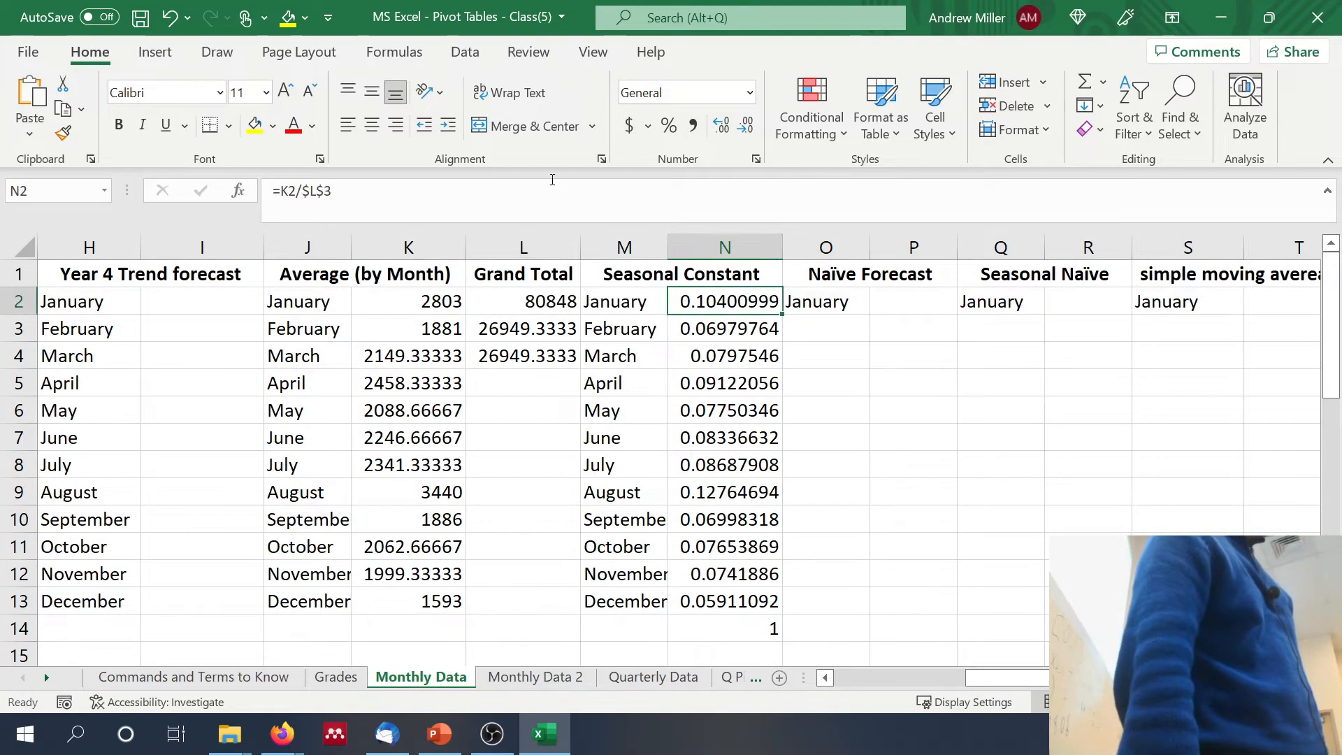
{"action": "left_click", "coordinate": [552, 183]}
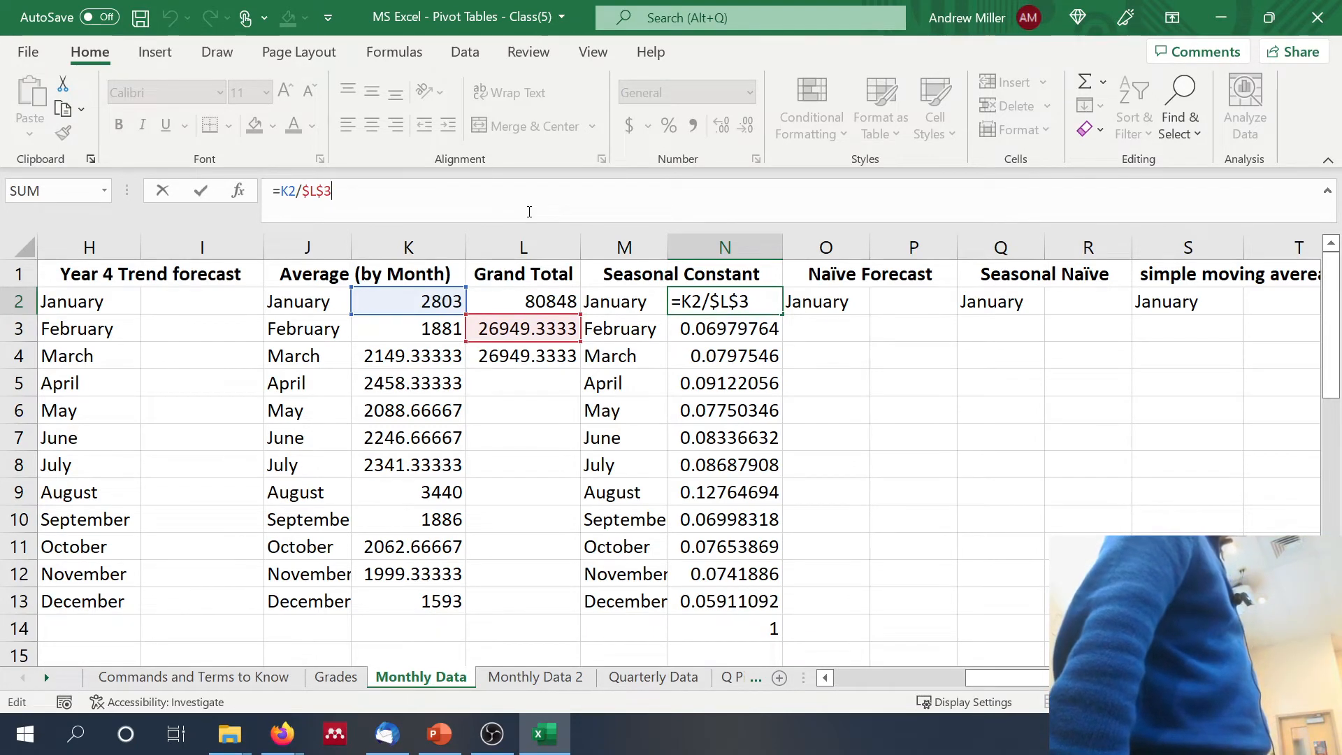
{"action": "key", "text": "Return"}
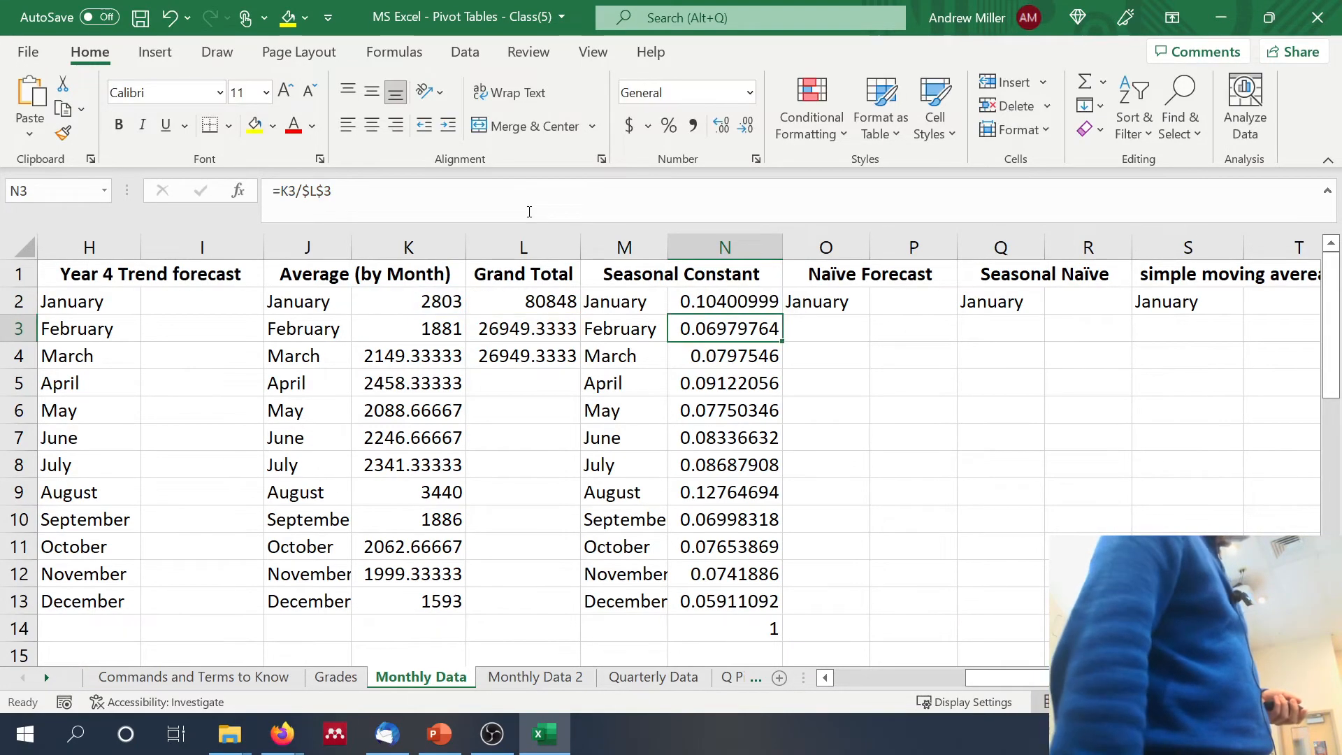
{"action": "scroll", "coordinate": [488, 358], "scroll_direction": "left", "scroll_amount": 5}
{"action": "scroll", "coordinate": [488, 358], "scroll_direction": "right", "scroll_amount": 1}
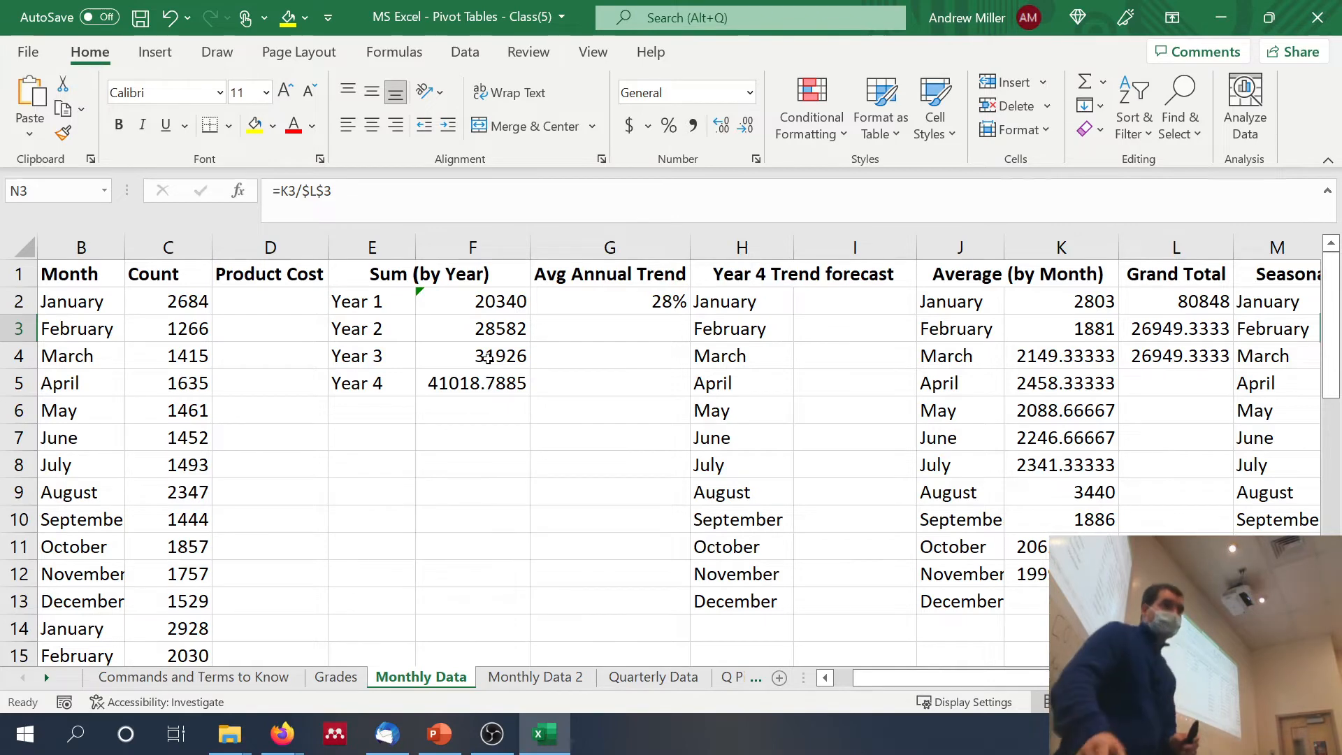
Step: Calculate the January Year 4 trend forecast in I2 with =$F$5*N2 and fill the formula down through December in I13
{"action": "scroll", "coordinate": [786, 429], "scroll_direction": "right", "scroll_amount": 5}
{"action": "scroll", "coordinate": [785, 431], "scroll_direction": "right", "scroll_amount": 1}
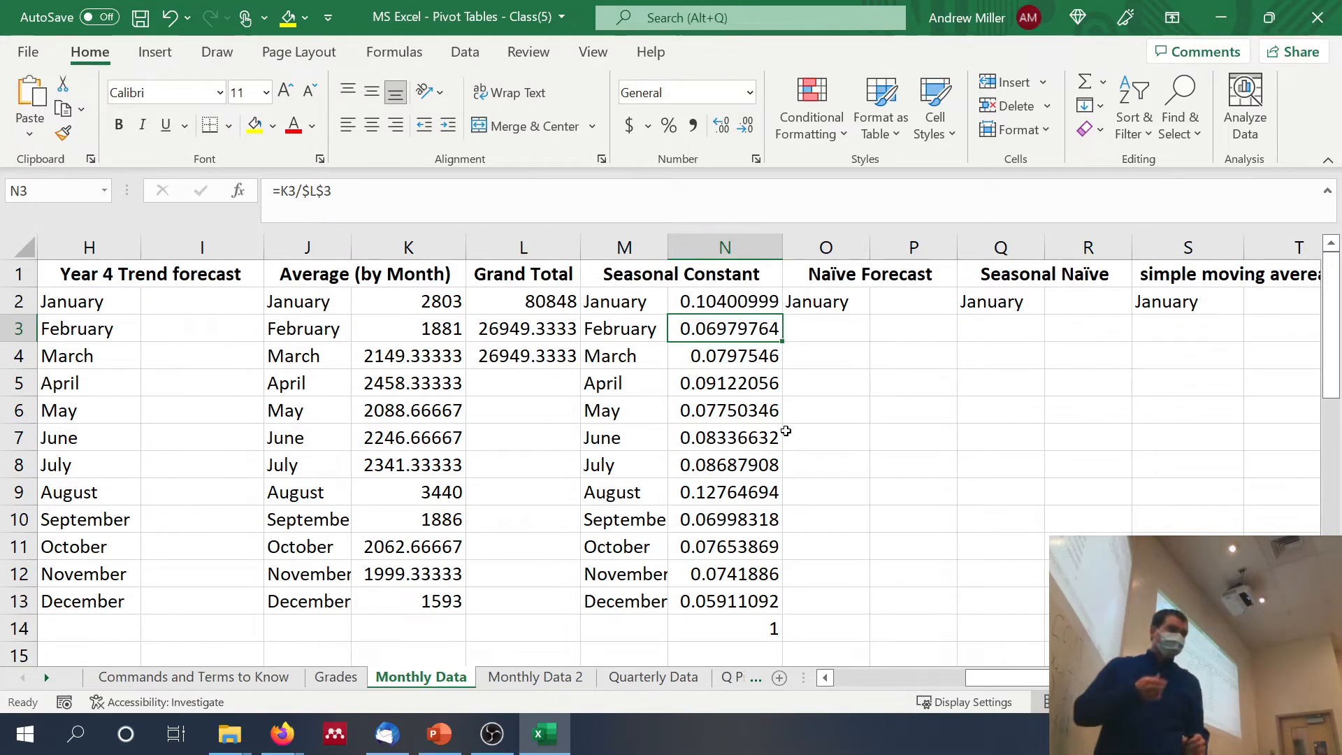
{"action": "scroll", "coordinate": [646, 397], "scroll_direction": "left", "scroll_amount": 4}
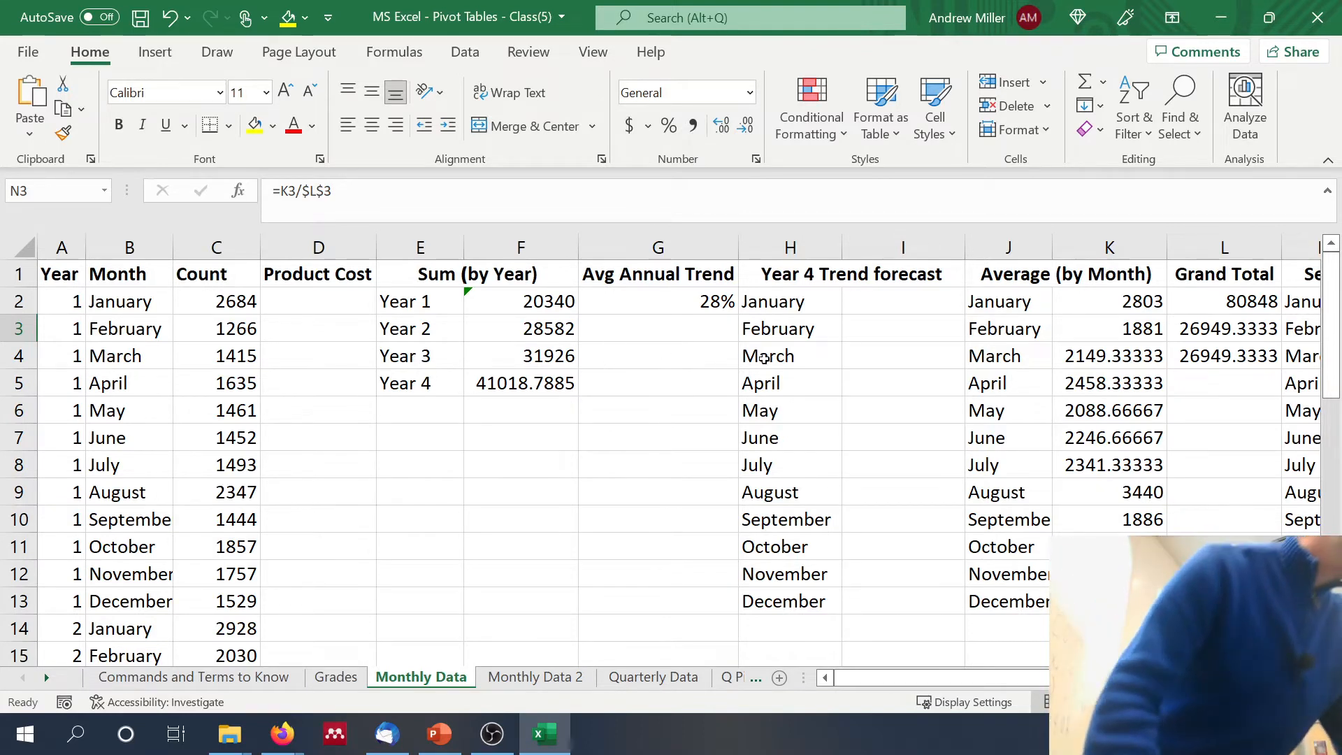
{"action": "left_click", "coordinate": [899, 302]}
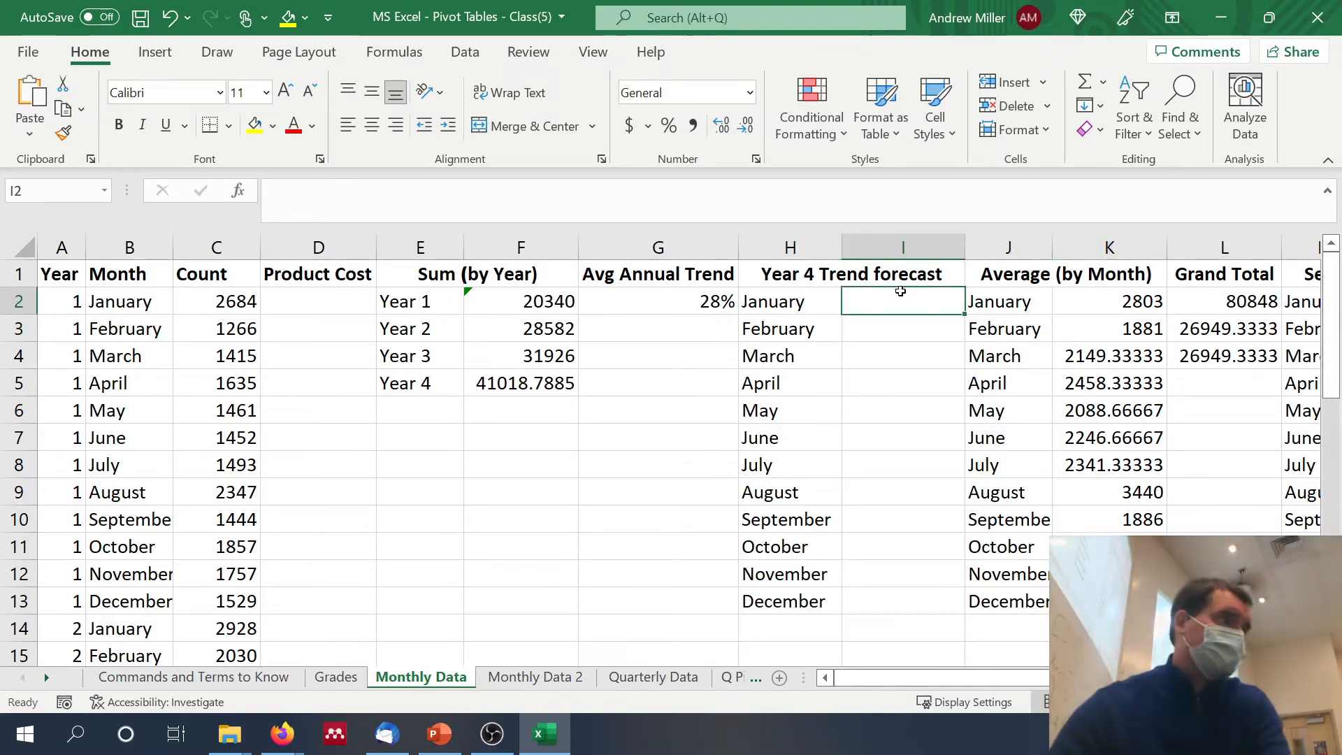
{"action": "type", "text": "="}
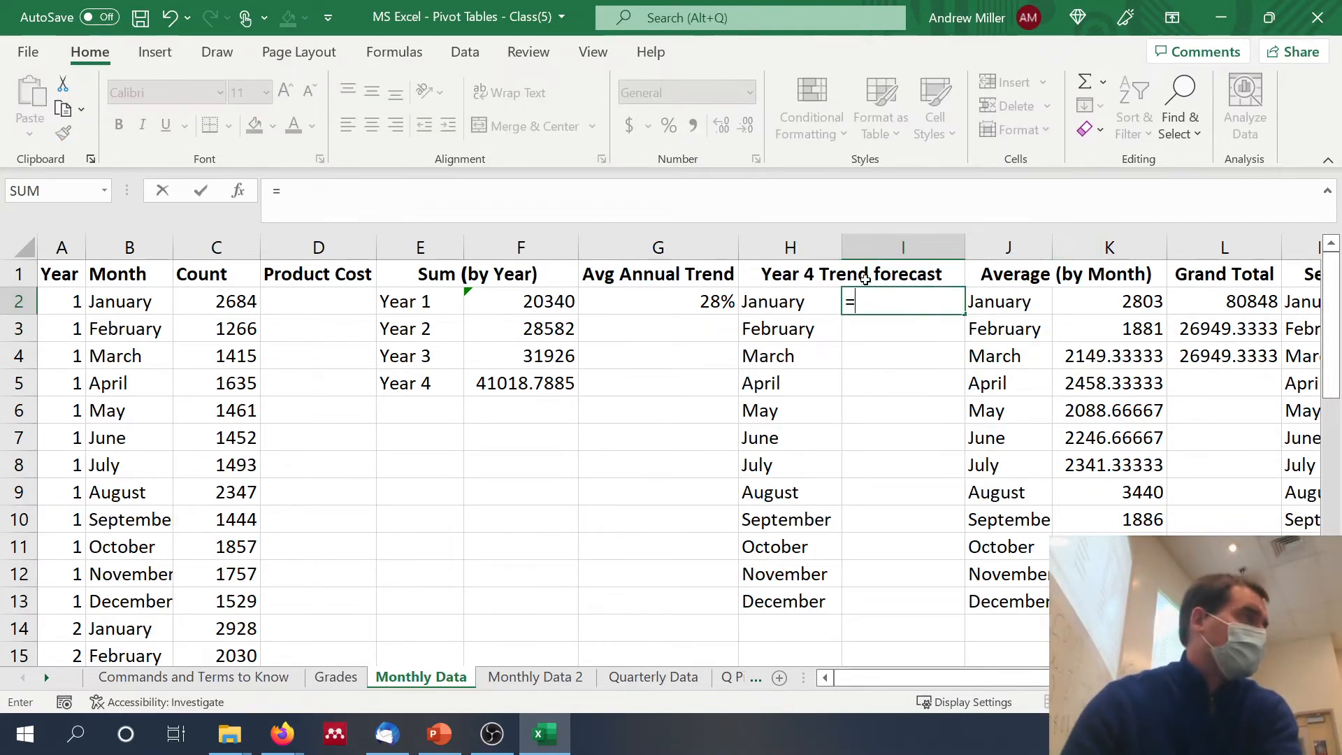
{"action": "left_click", "coordinate": [560, 383]}
{"action": "key", "text": "F4"}
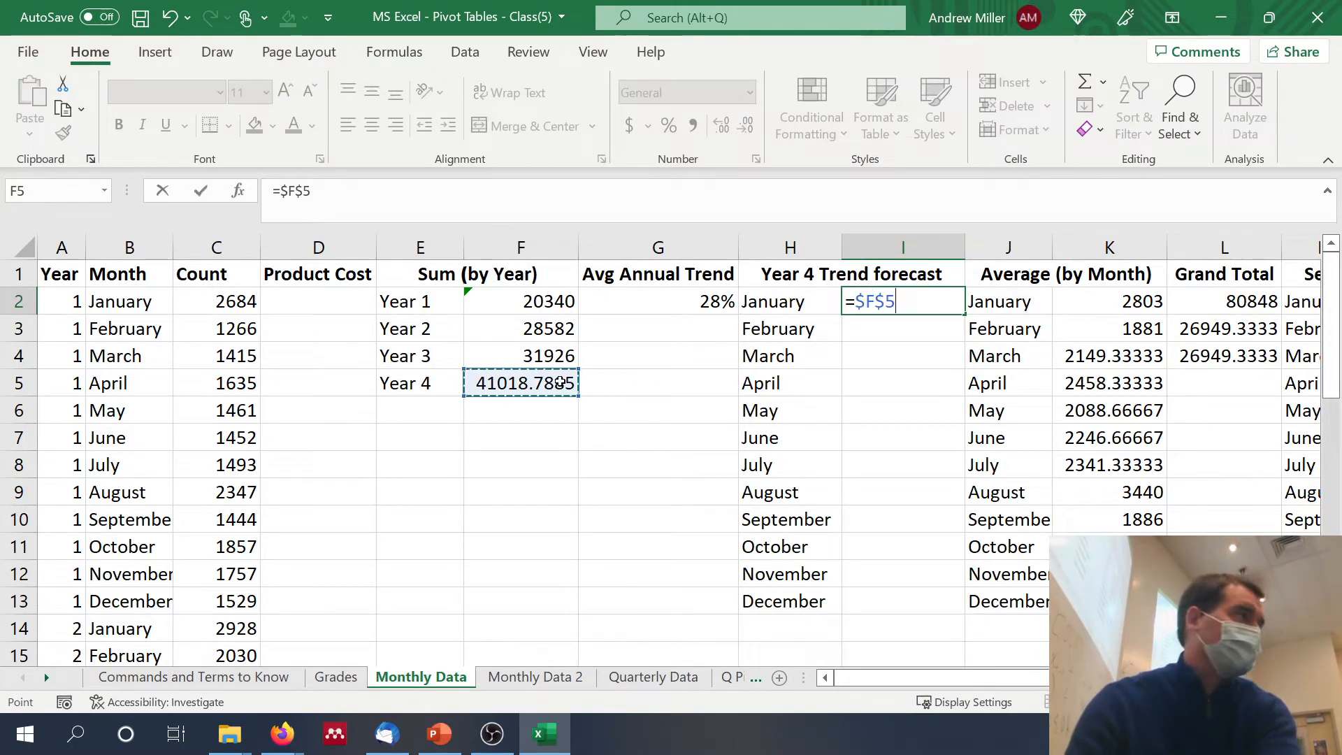
{"action": "type", "text": "*"}
{"action": "scroll", "coordinate": [561, 383], "scroll_direction": "right", "scroll_amount": 5}
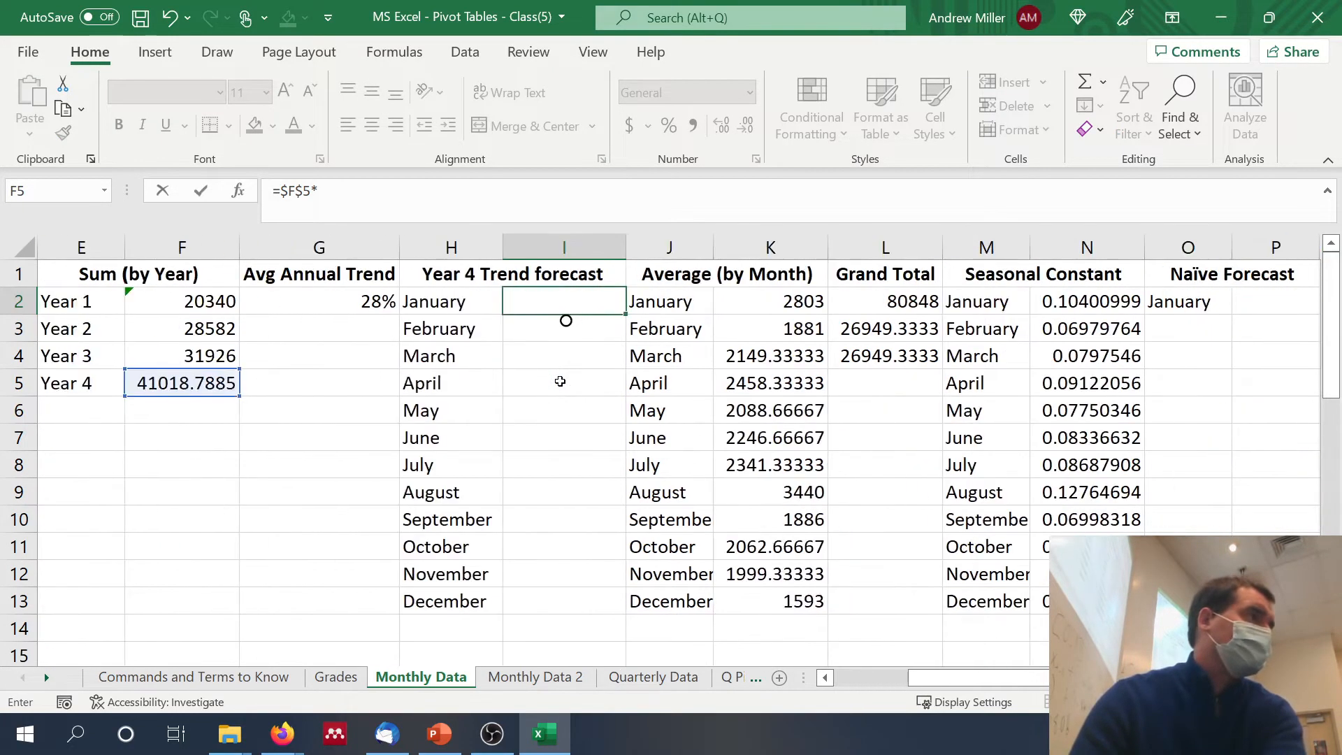
{"action": "left_click", "coordinate": [982, 297]}
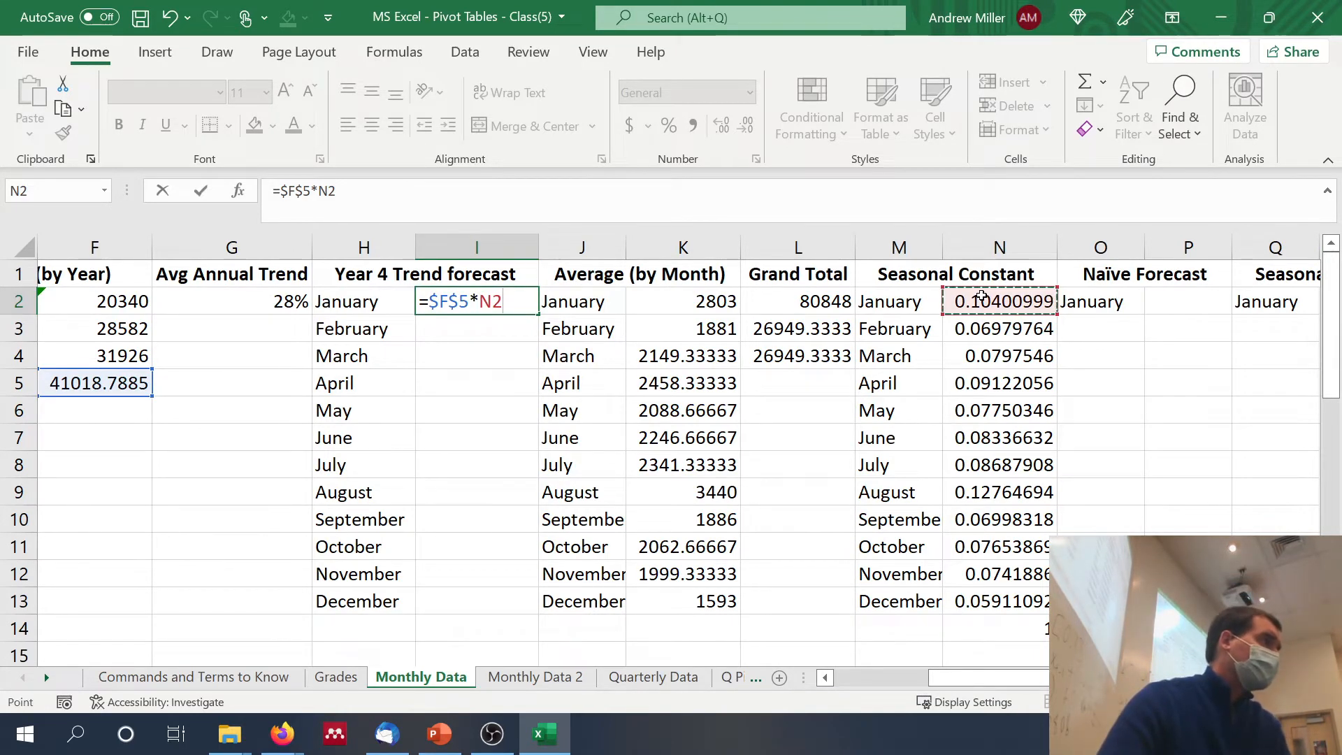
{"action": "key", "text": "Return"}
{"action": "left_click", "coordinate": [499, 295]}
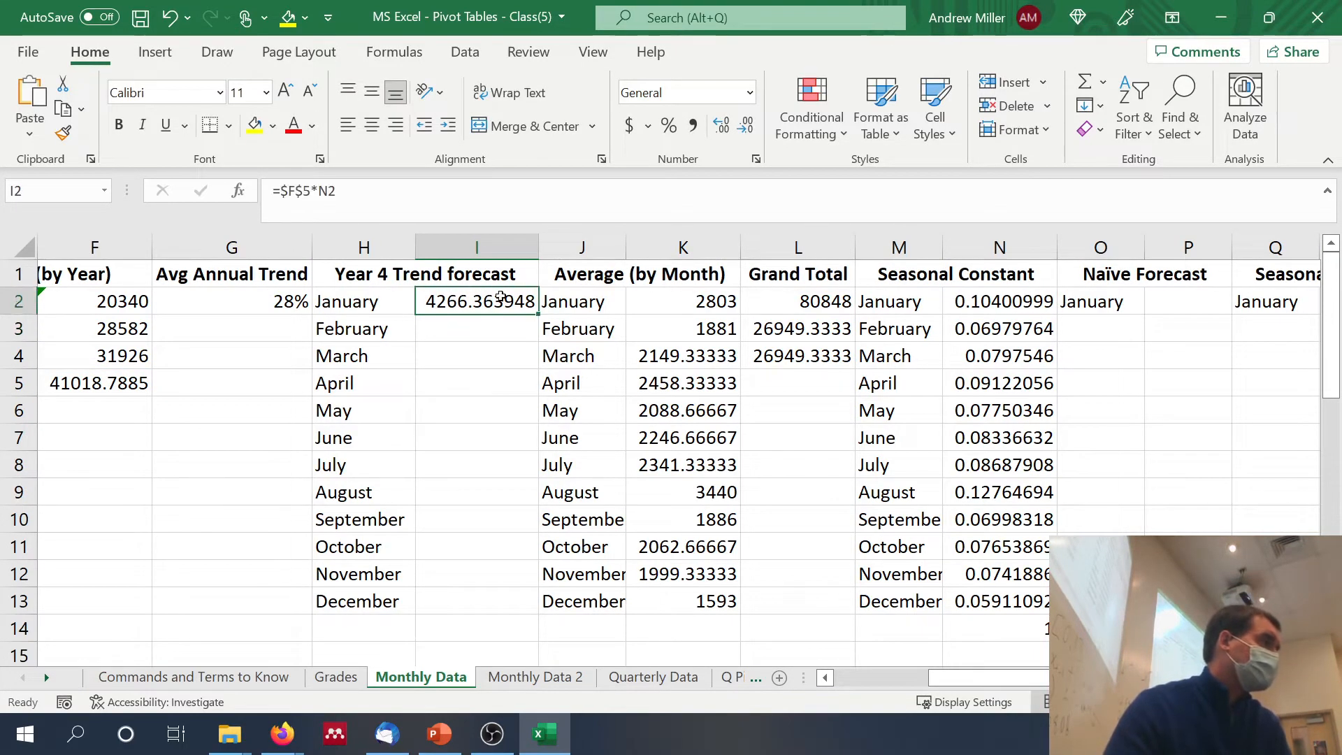
{"action": "left_click_drag", "start_coordinate": [538, 314], "coordinate": [485, 615]}
Step: Total the twelve Year 4 trend forecasts in I14 with =SUM(I2:I13)
{"action": "left_click", "coordinate": [514, 628]}
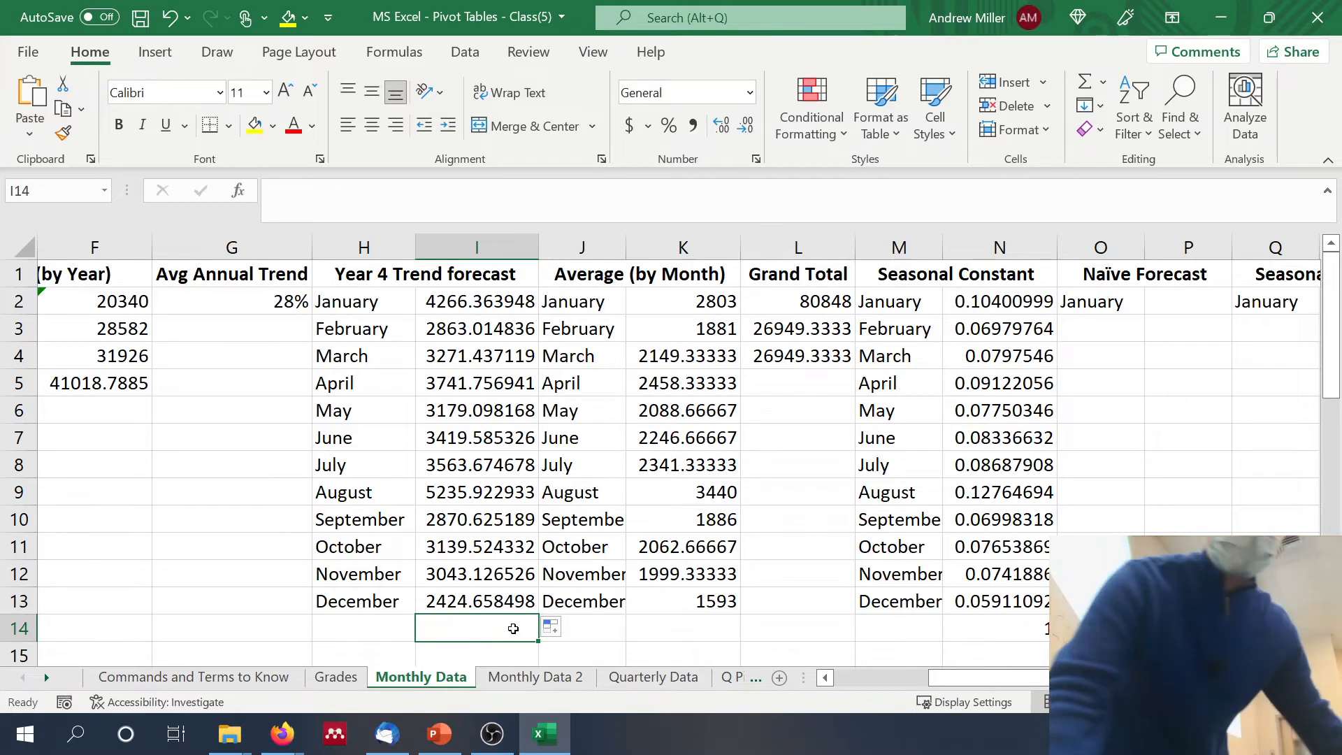
{"action": "type", "text": "=sum("}
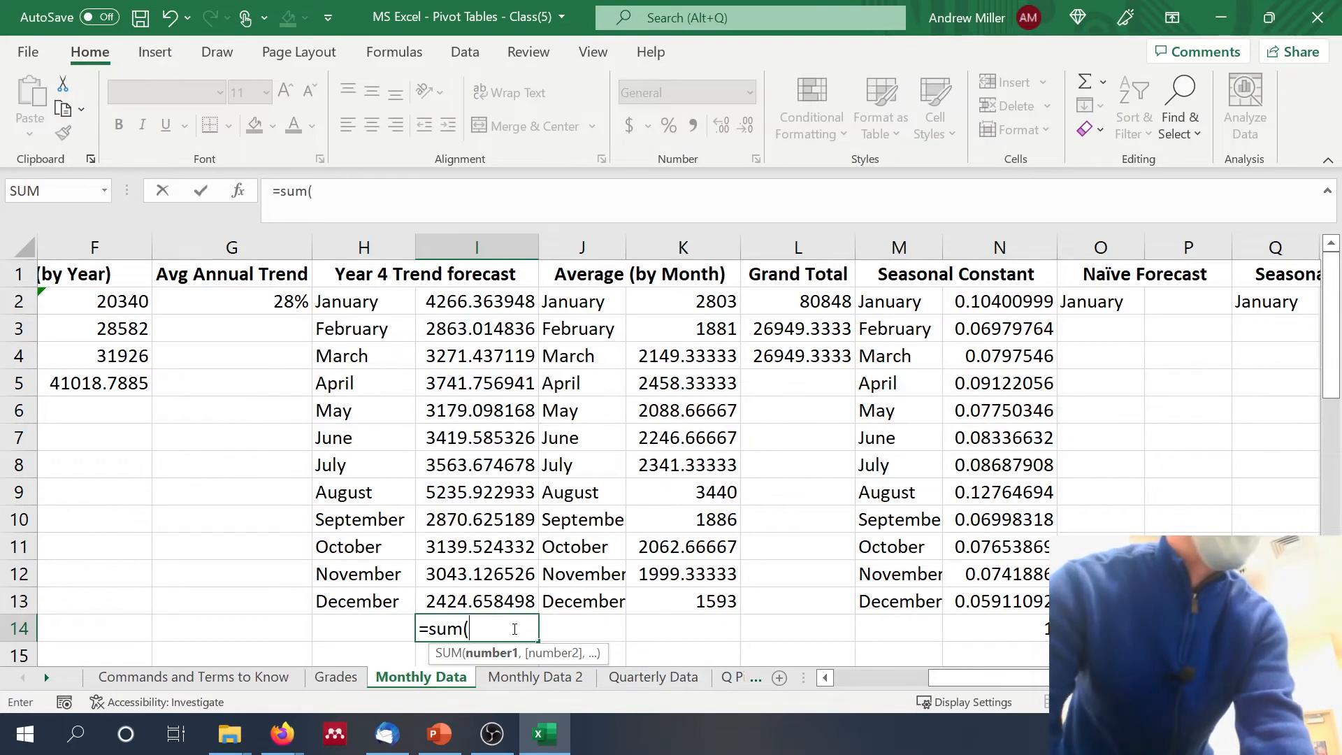
{"action": "key", "text": "Up"}
{"action": "key", "text": "shift+Up"}
{"action": "key", "text": "shift+Up"}
{"action": "key", "text": "shift+Up"}
{"action": "key", "text": "shift+Up"}
{"action": "key", "text": "shift+Up"}
{"action": "key", "text": "shift+Up"}
{"action": "key", "text": "shift+Up"}
{"action": "key", "text": "shift+Up"}
{"action": "key", "text": "shift+Up"}
{"action": "key", "text": "shift+Up"}
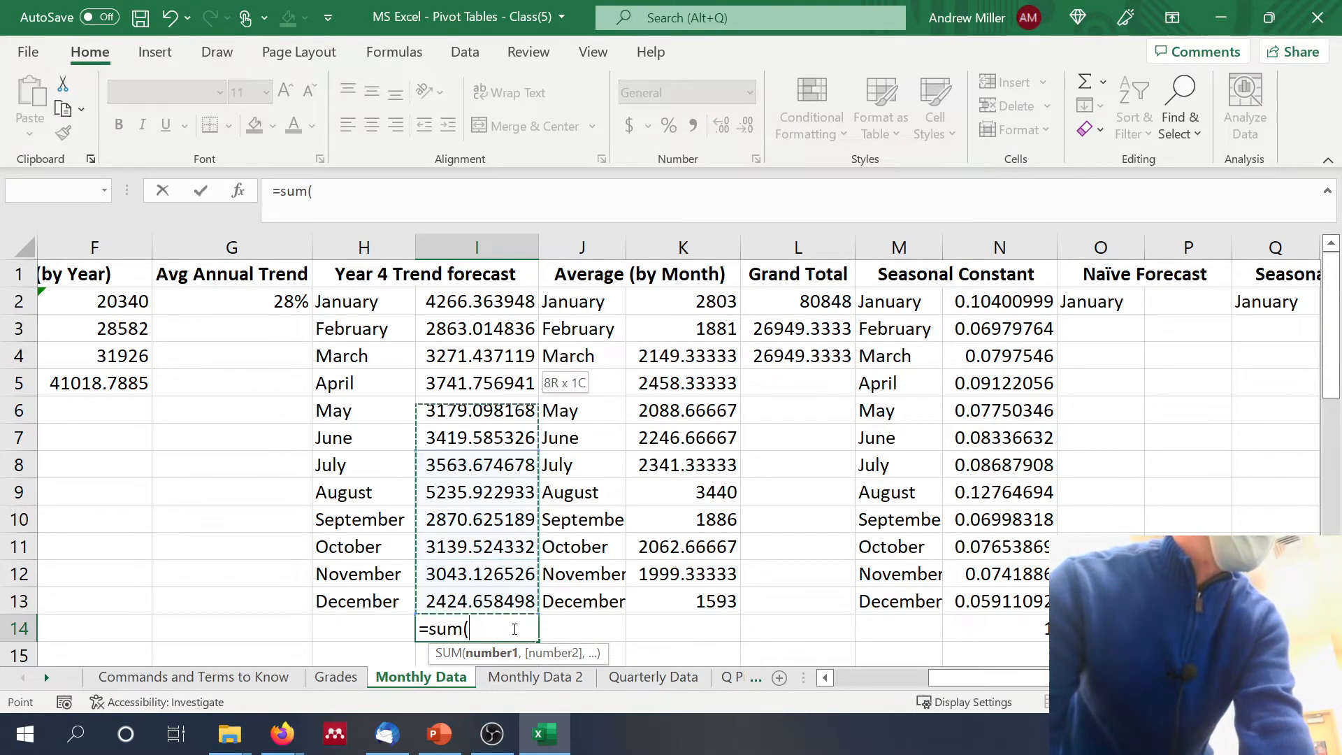
{"action": "key", "text": "shift+Up"}
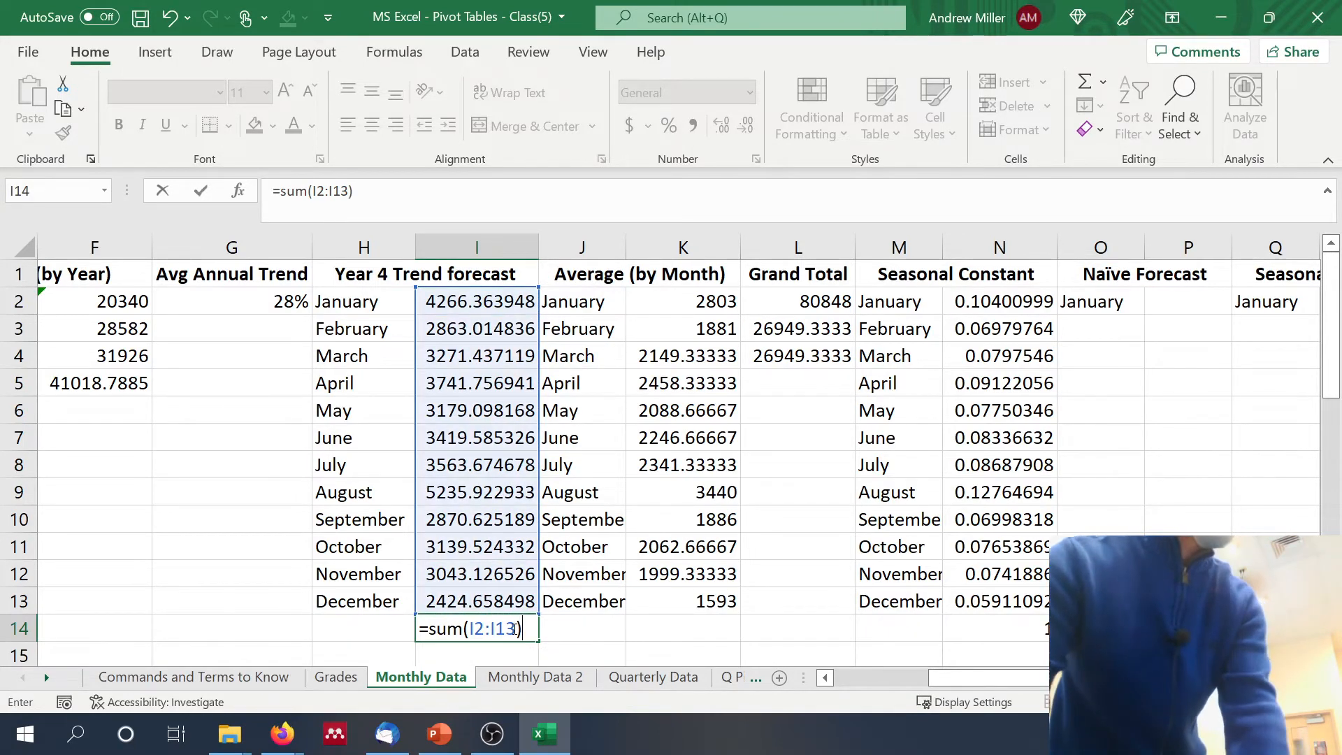
{"action": "key", "text": "Return"}
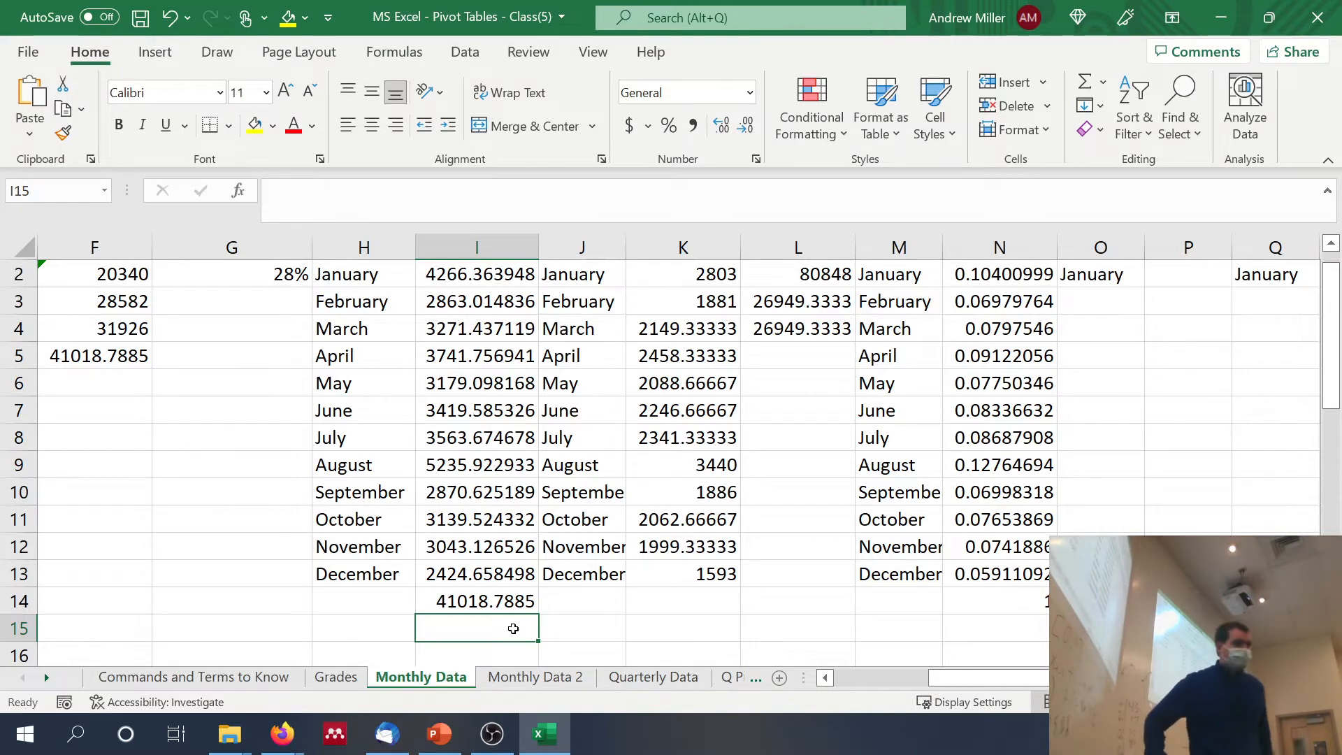
Step: Set the January naïve forecast in P2 to the Year 3 December count with =C37
{"action": "scroll", "coordinate": [653, 625], "scroll_direction": "up", "scroll_amount": 1}
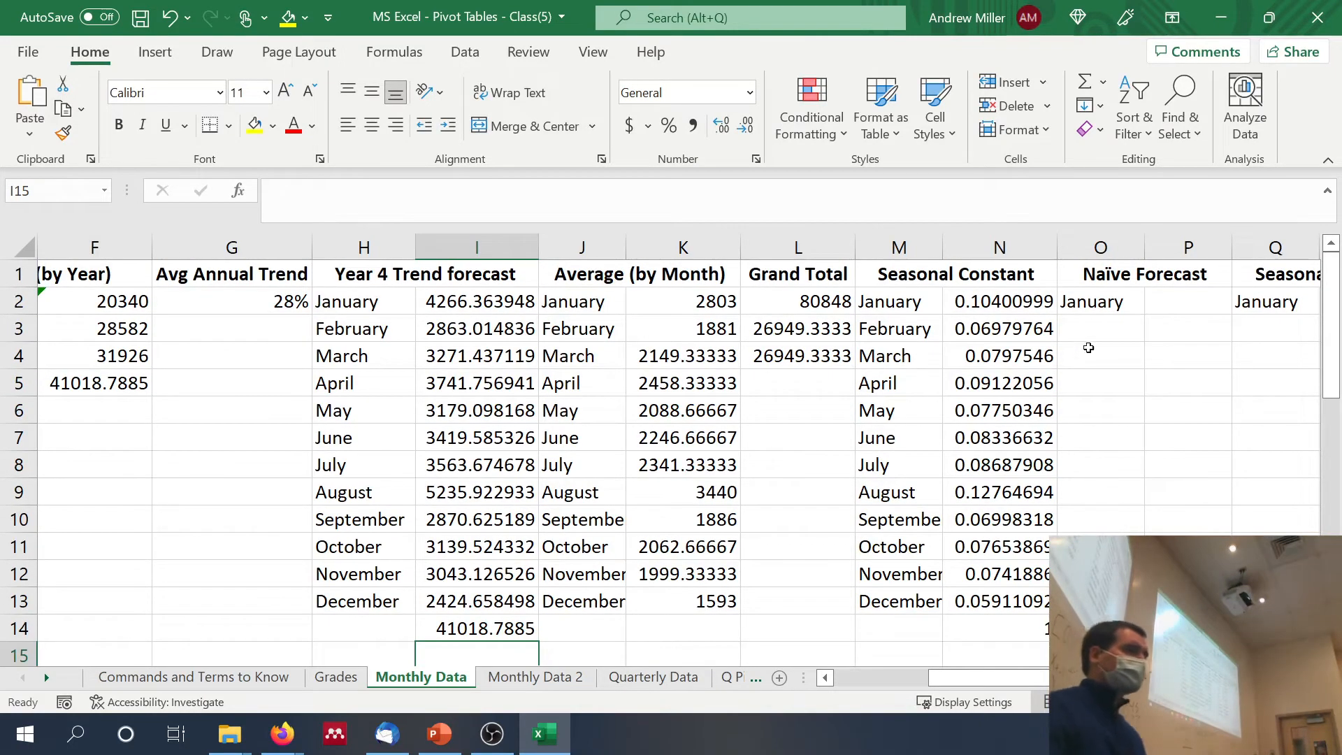
{"action": "left_click", "coordinate": [1159, 305]}
{"action": "scroll", "coordinate": [1160, 305], "scroll_direction": "left", "scroll_amount": 3}
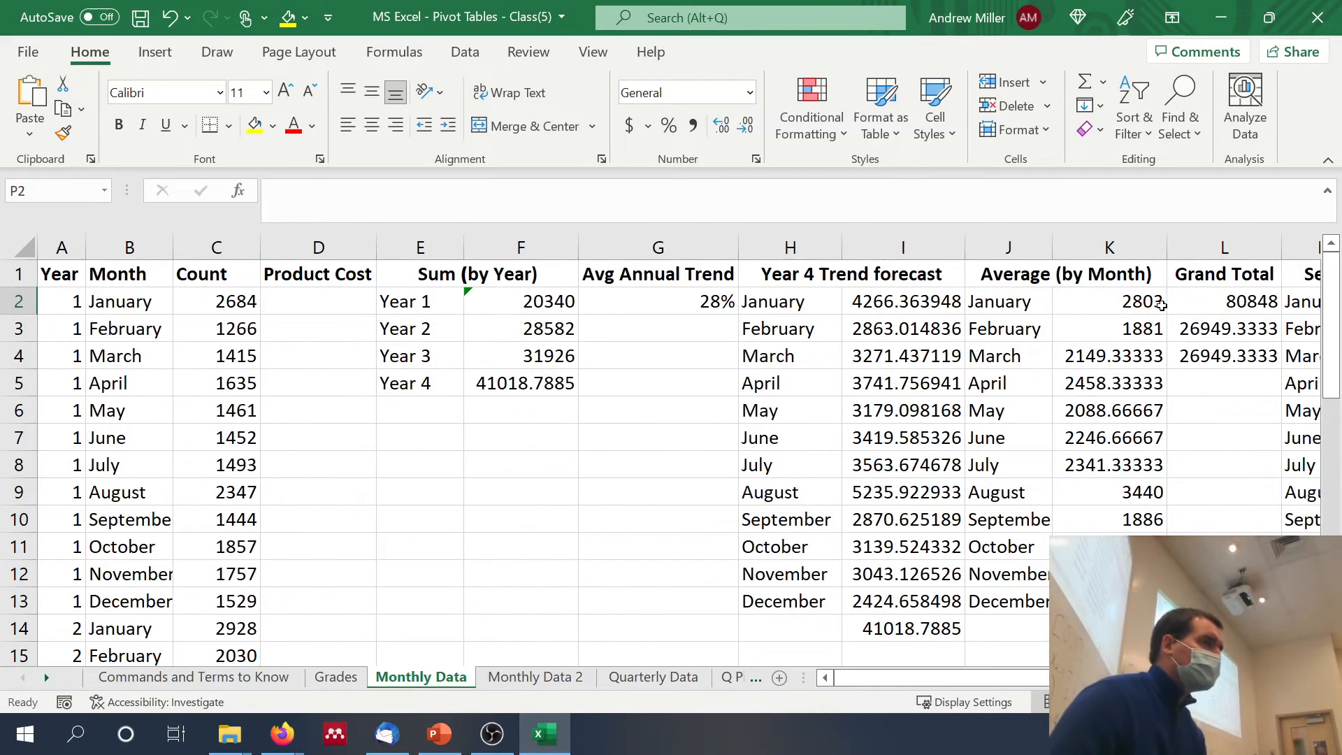
{"action": "scroll", "coordinate": [1162, 305], "scroll_direction": "down", "scroll_amount": 10}
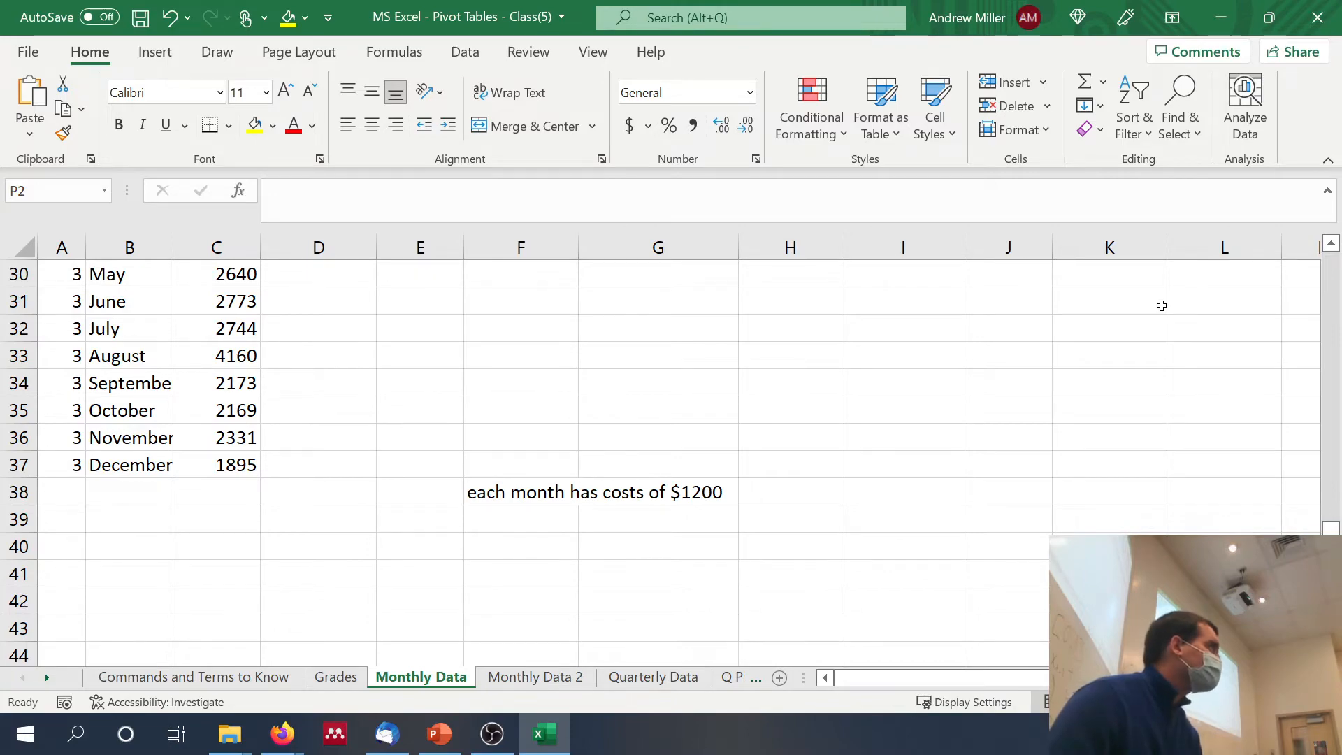
{"action": "scroll", "coordinate": [1162, 305], "scroll_direction": "up", "scroll_amount": 10}
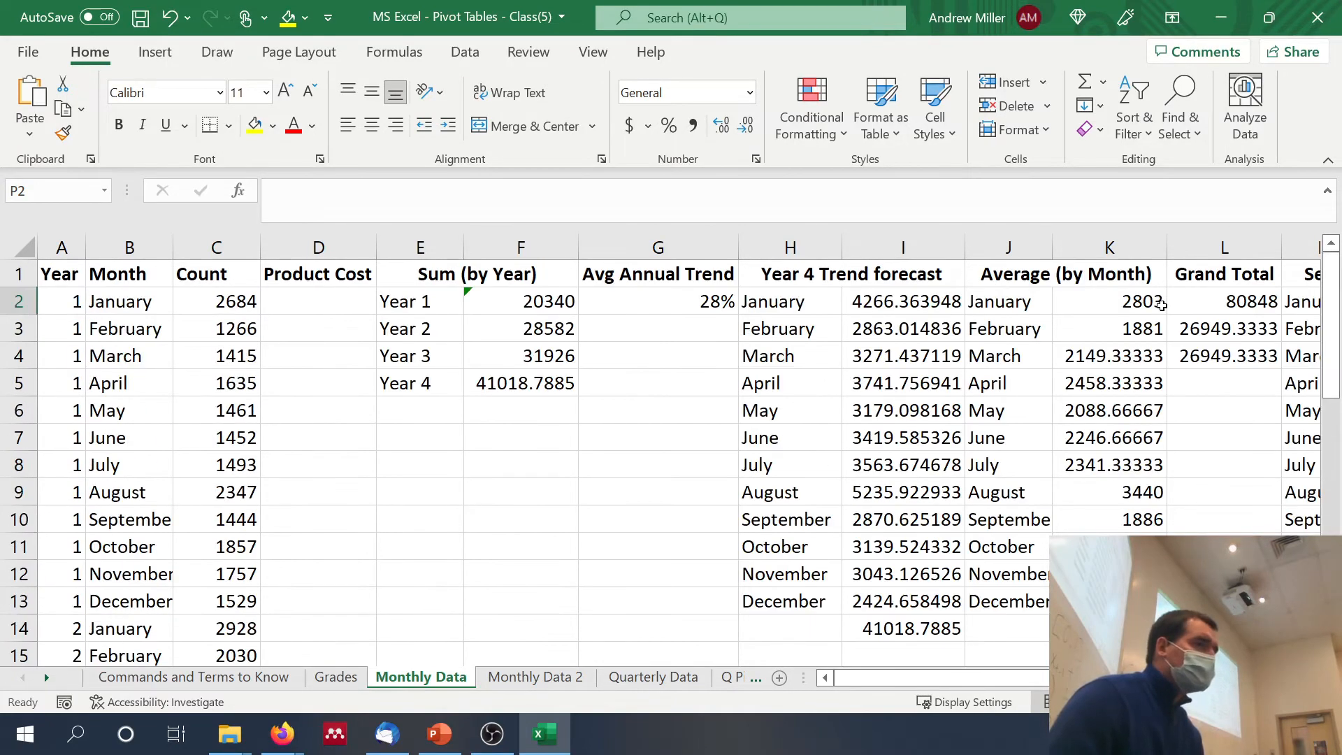
{"action": "scroll", "coordinate": [1162, 306], "scroll_direction": "right", "scroll_amount": 5}
{"action": "type", "text": "="}
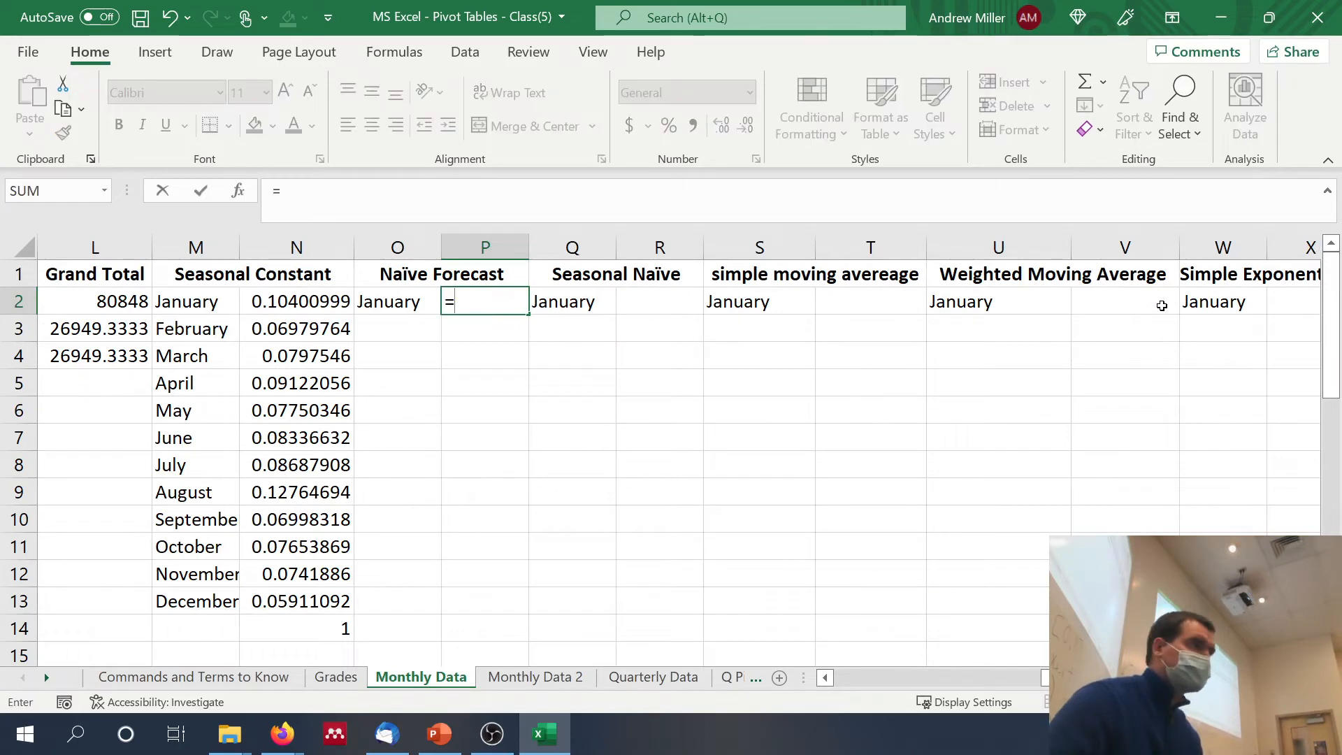
{"action": "scroll", "coordinate": [1162, 305], "scroll_direction": "left", "scroll_amount": 5}
{"action": "scroll", "coordinate": [1162, 305], "scroll_direction": "down", "scroll_amount": 8}
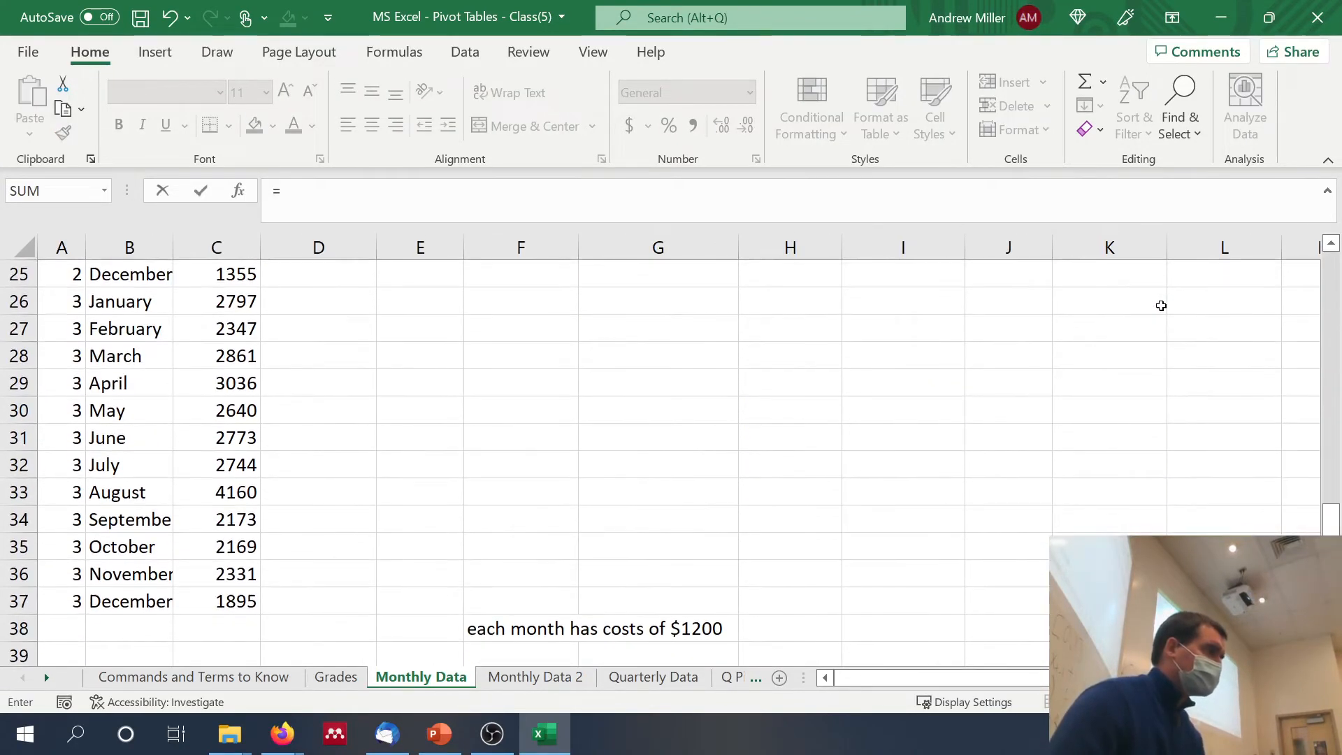
{"action": "left_click", "coordinate": [242, 599]}
{"action": "key", "text": "Return"}
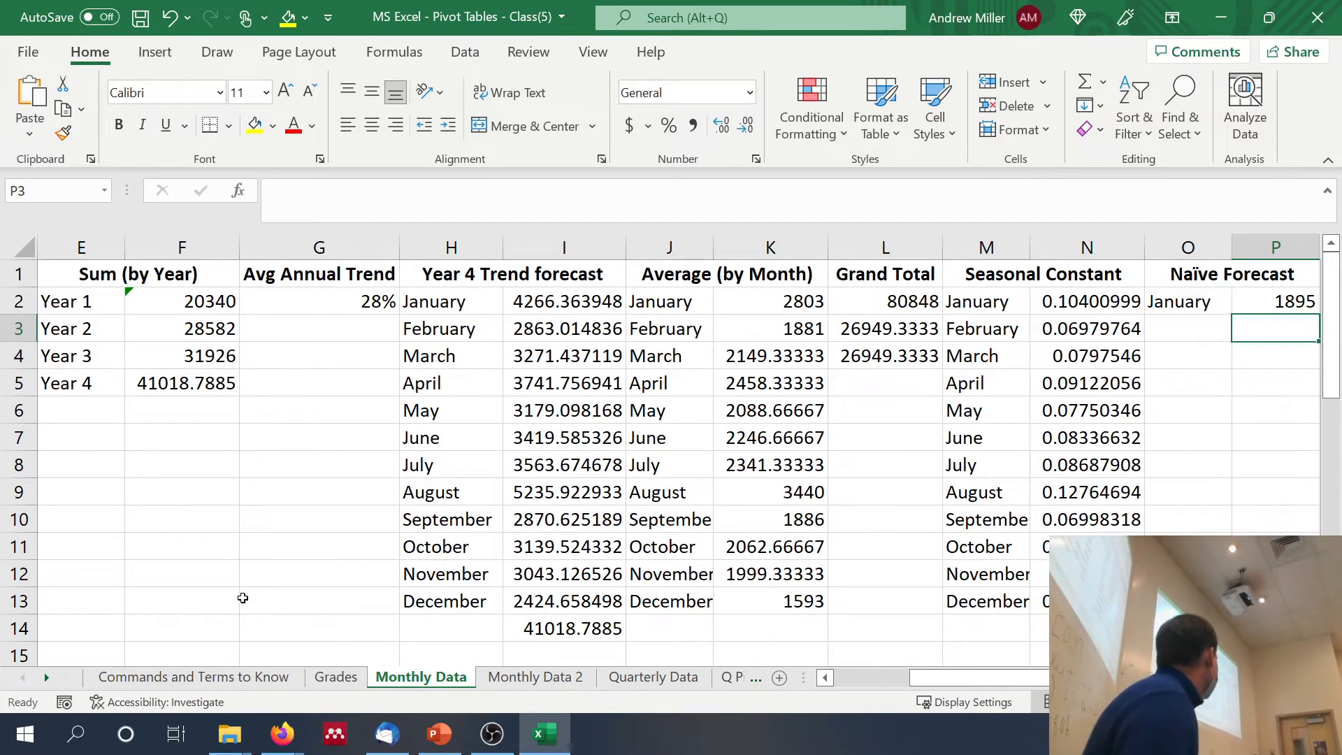
Step: Set the January seasonal naïve forecast in R2 to the Year 3 January count with =C26
{"action": "scroll", "coordinate": [242, 598], "scroll_direction": "right", "scroll_amount": 2}
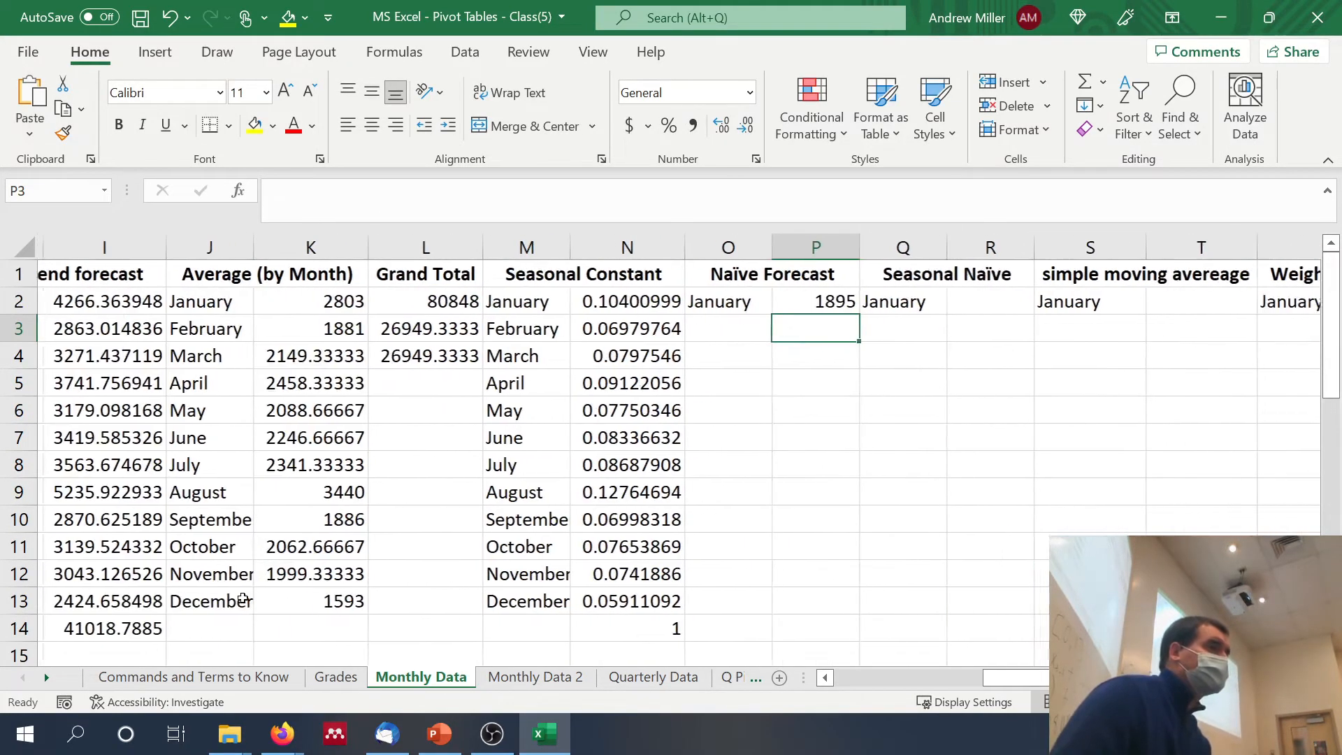
{"action": "left_click", "coordinate": [972, 305]}
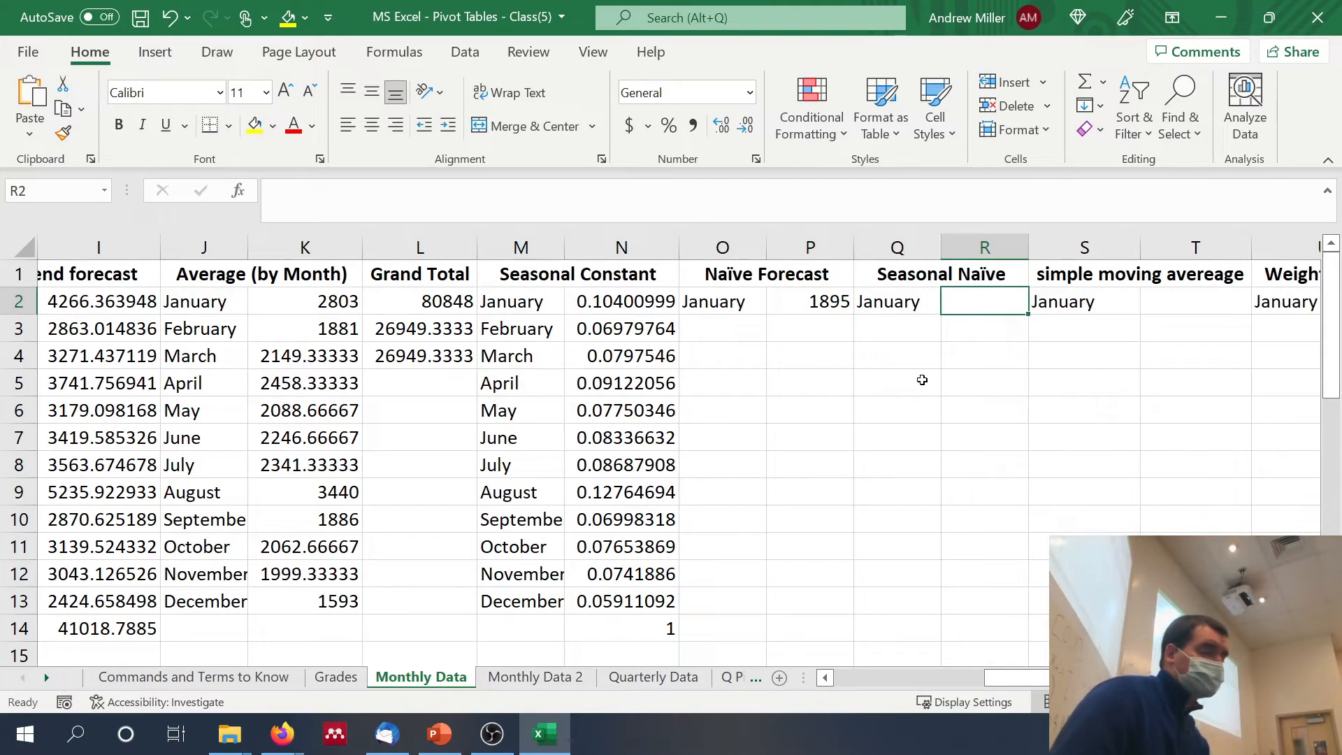
{"action": "type", "text": "="}
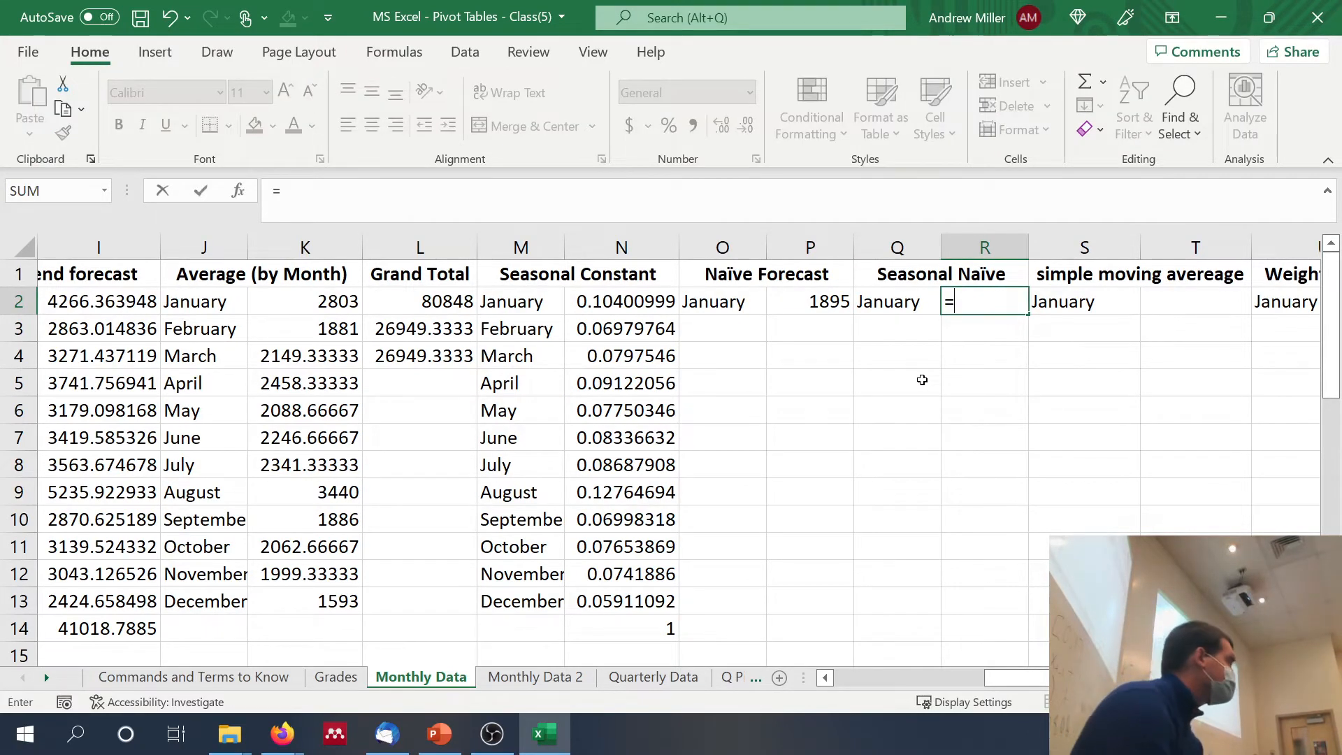
{"action": "scroll", "coordinate": [923, 380], "scroll_direction": "left", "scroll_amount": 4}
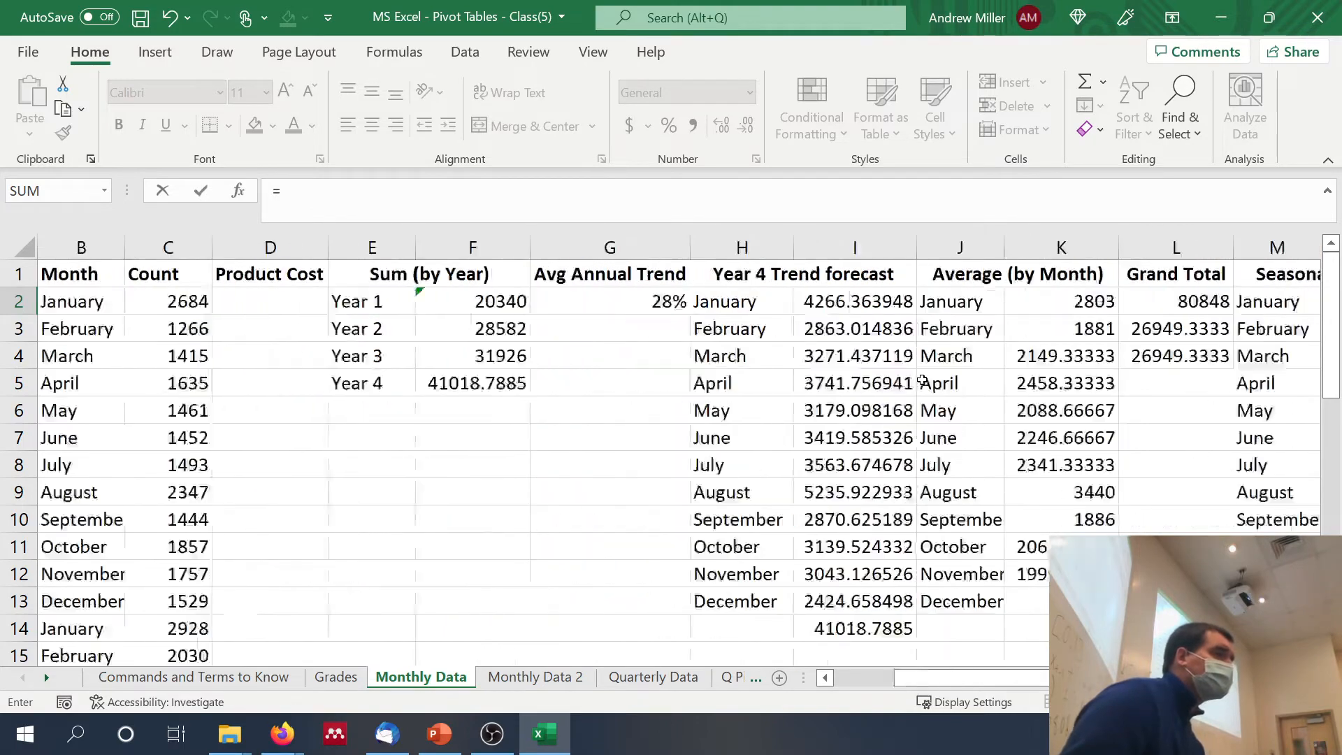
{"action": "scroll", "coordinate": [922, 380], "scroll_direction": "down", "scroll_amount": 6}
{"action": "scroll", "coordinate": [922, 380], "scroll_direction": "down", "scroll_amount": 4}
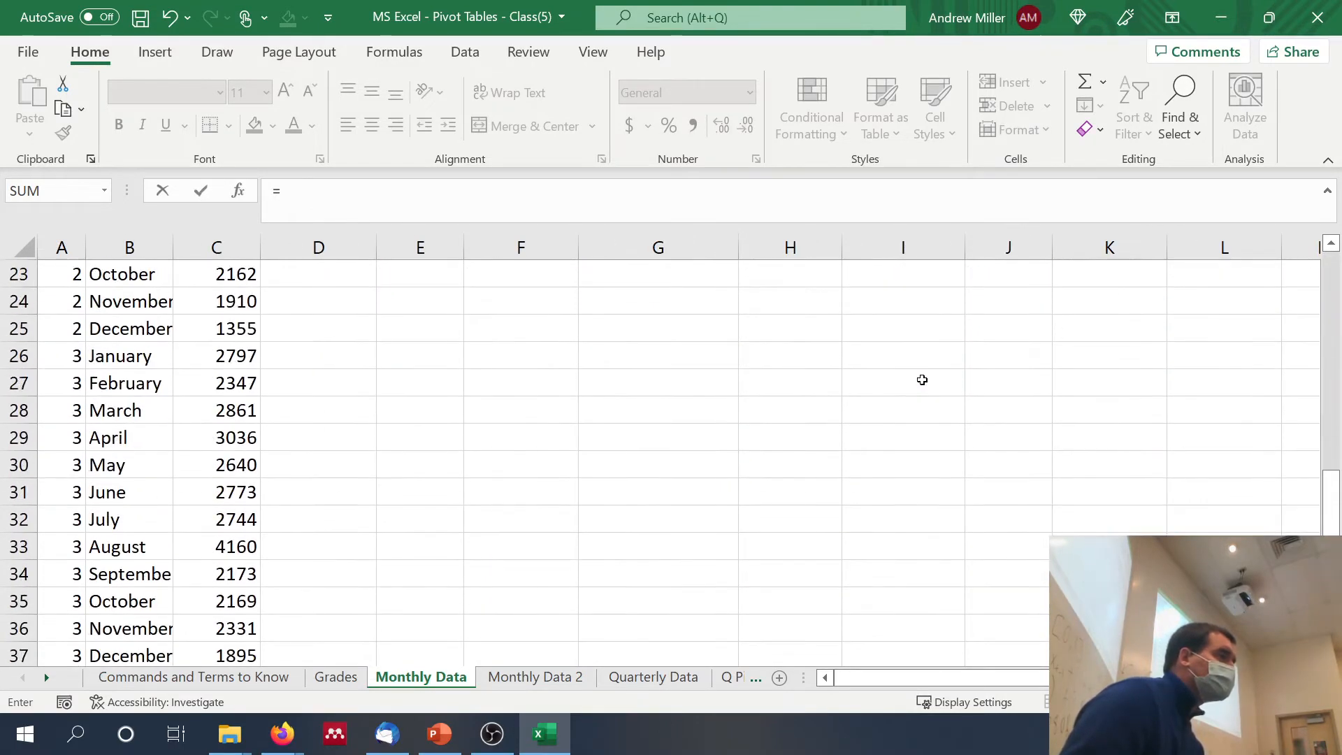
{"action": "scroll", "coordinate": [922, 379], "scroll_direction": "up", "scroll_amount": 2}
{"action": "scroll", "coordinate": [922, 380], "scroll_direction": "up", "scroll_amount": 1}
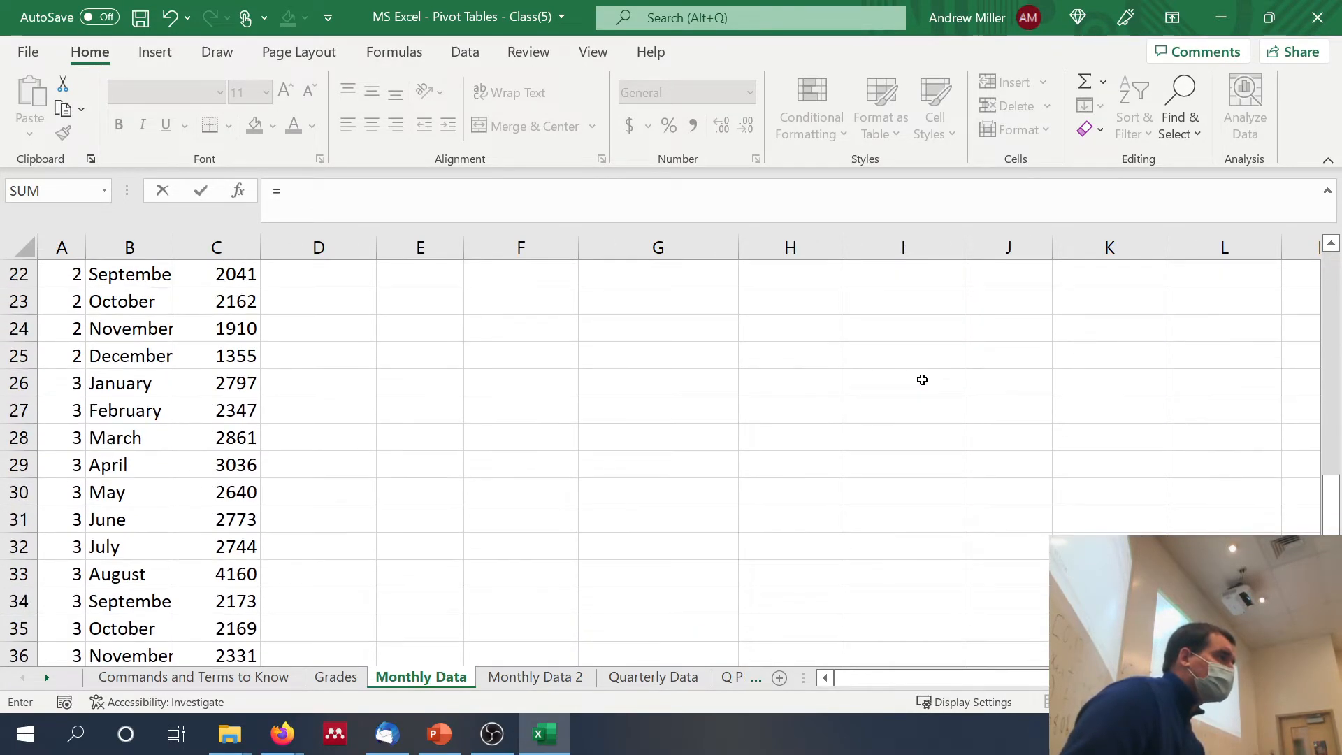
{"action": "left_click", "coordinate": [230, 383]}
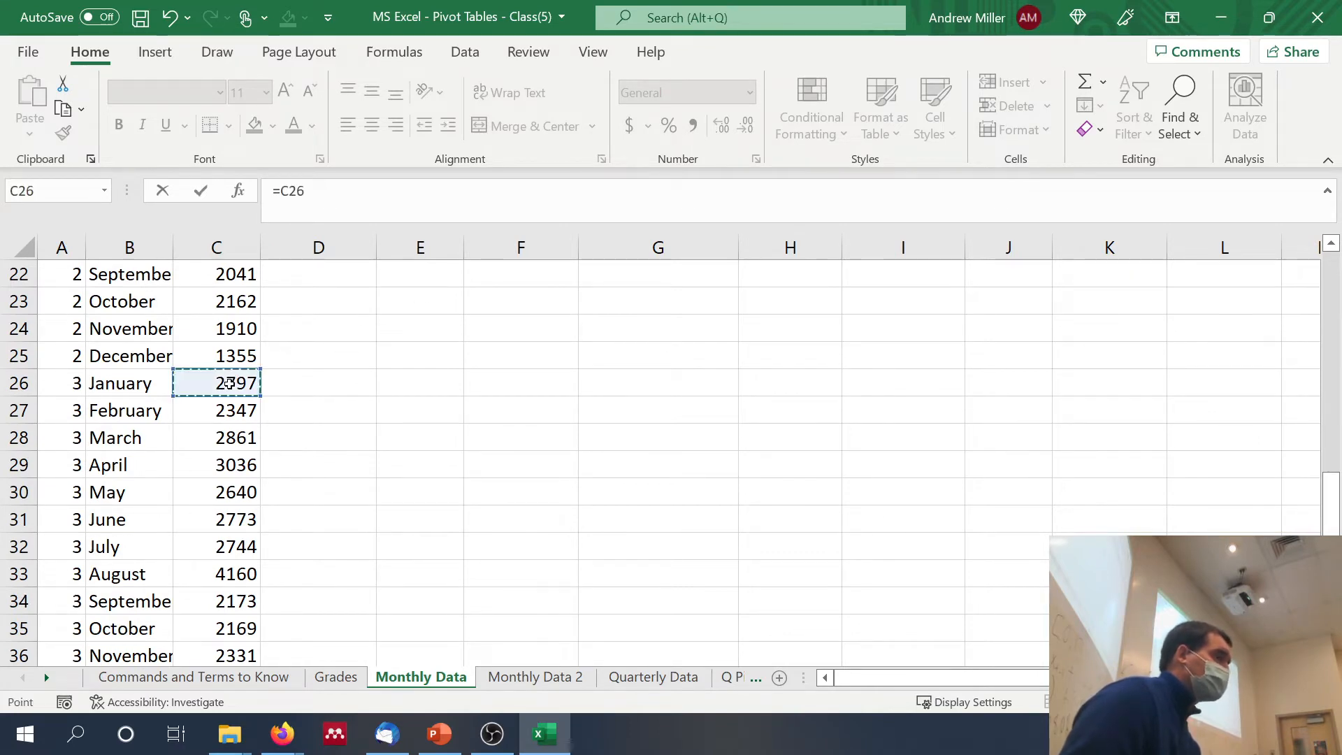
{"action": "key", "text": "Return"}
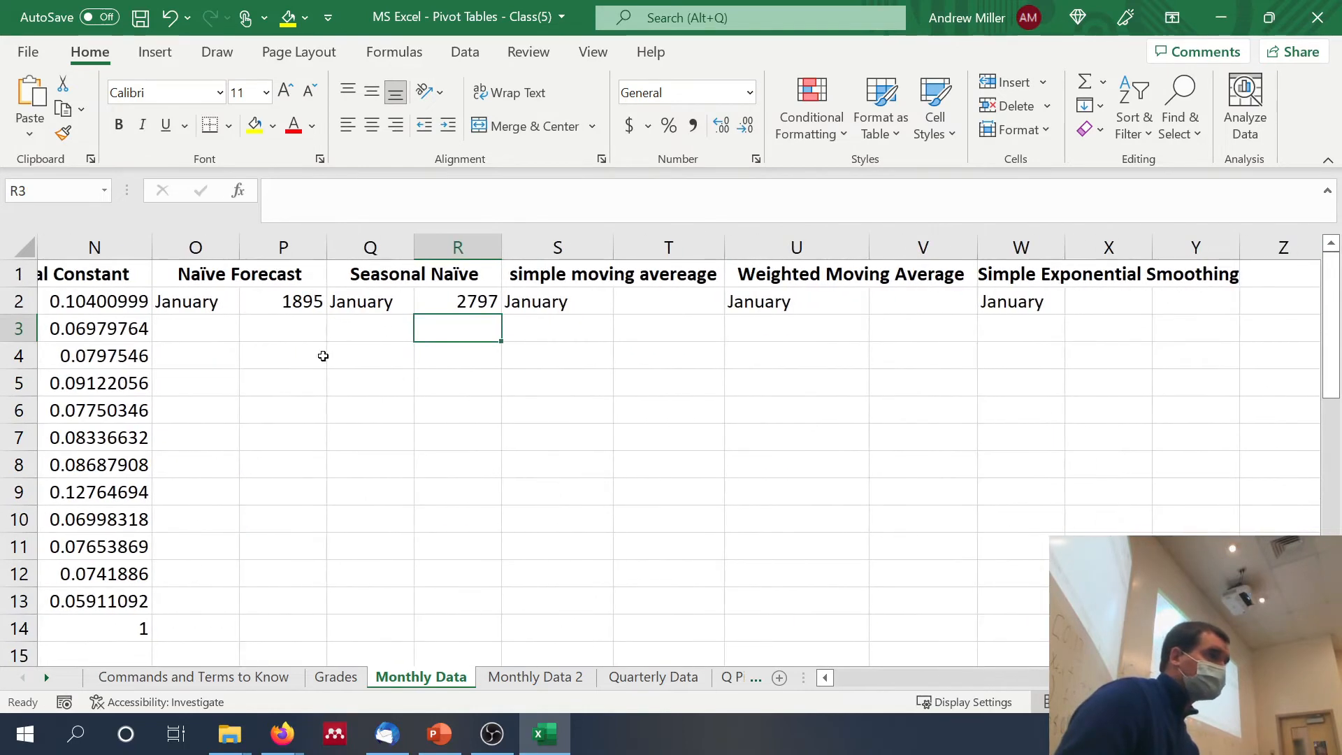
Step: Calculate the January simple moving average in T2 from the Year 3 October to December counts with =AVERAGE(C35:C37)
{"action": "left_click", "coordinate": [637, 301]}
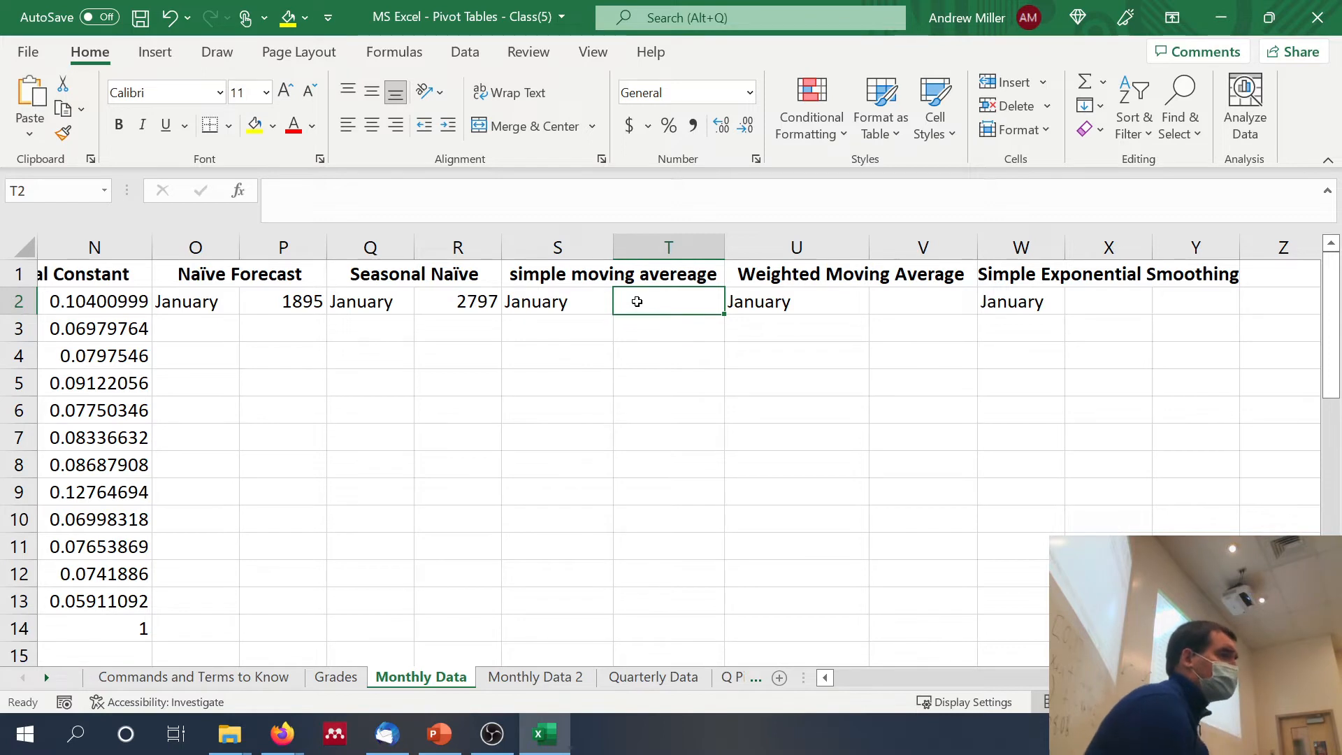
{"action": "type", "text": "="}
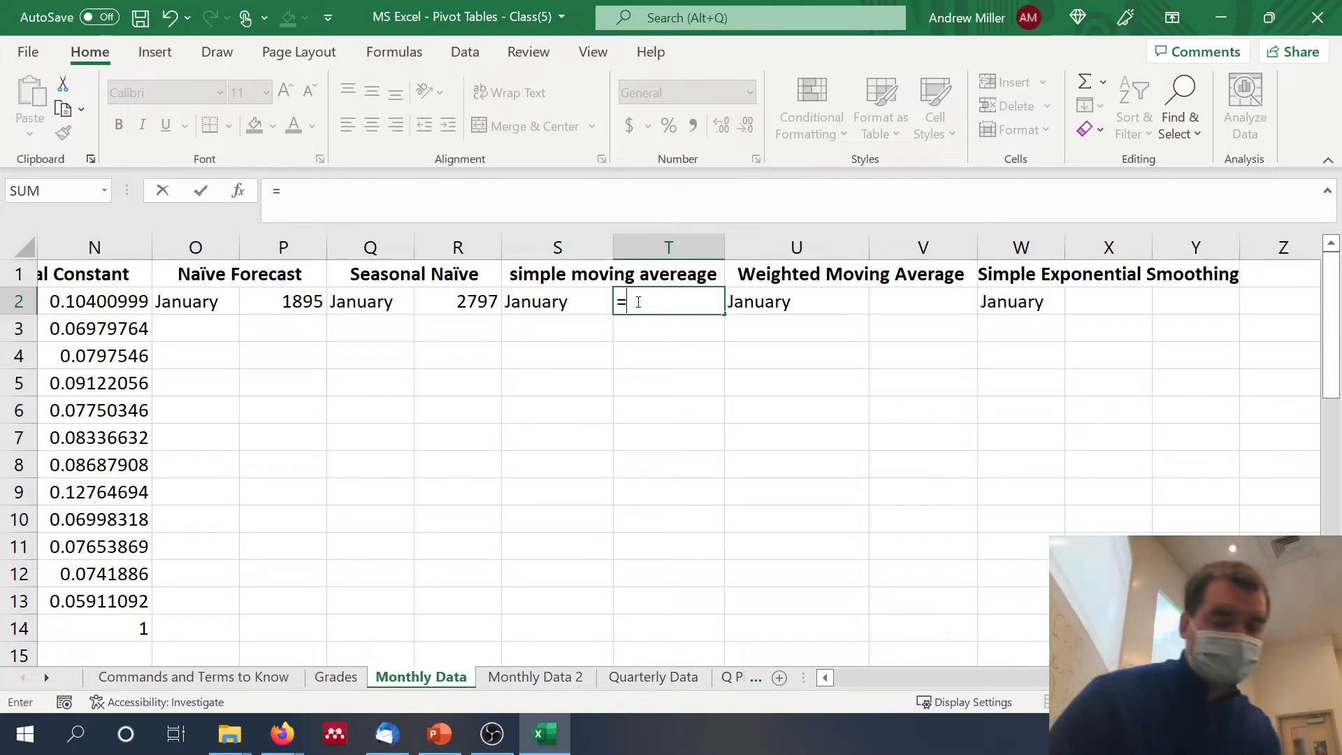
{"action": "type", "text": "average("}
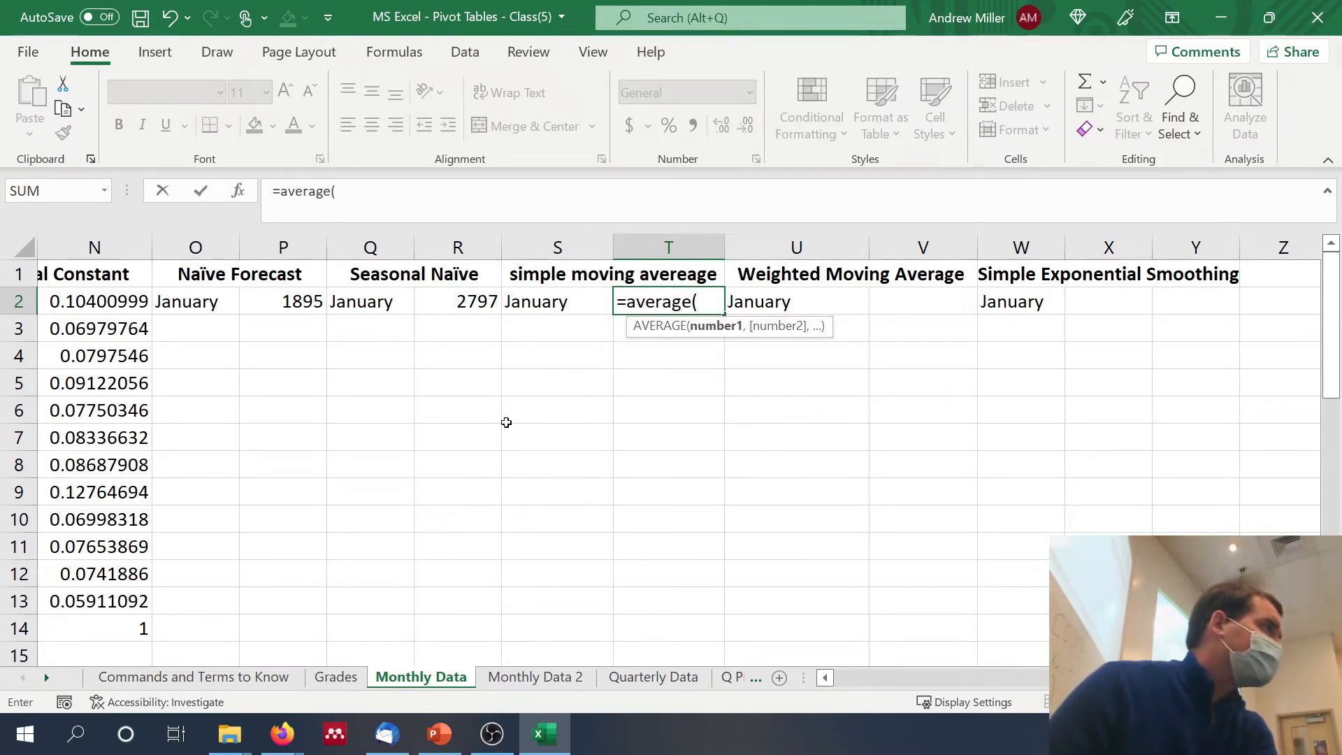
{"action": "scroll", "coordinate": [507, 423], "scroll_direction": "left", "scroll_amount": 5}
{"action": "scroll", "coordinate": [506, 422], "scroll_direction": "down", "scroll_amount": 9}
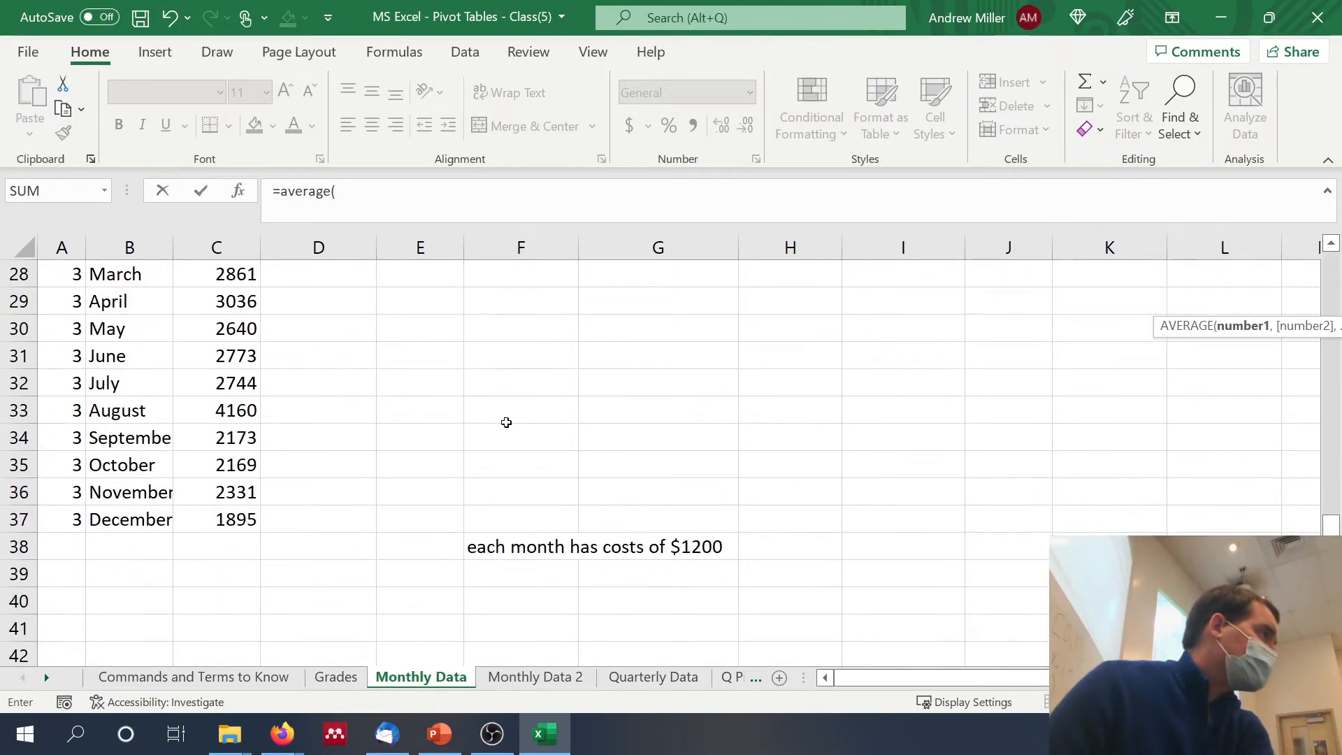
{"action": "left_click_drag", "start_coordinate": [210, 528], "coordinate": [226, 473]}
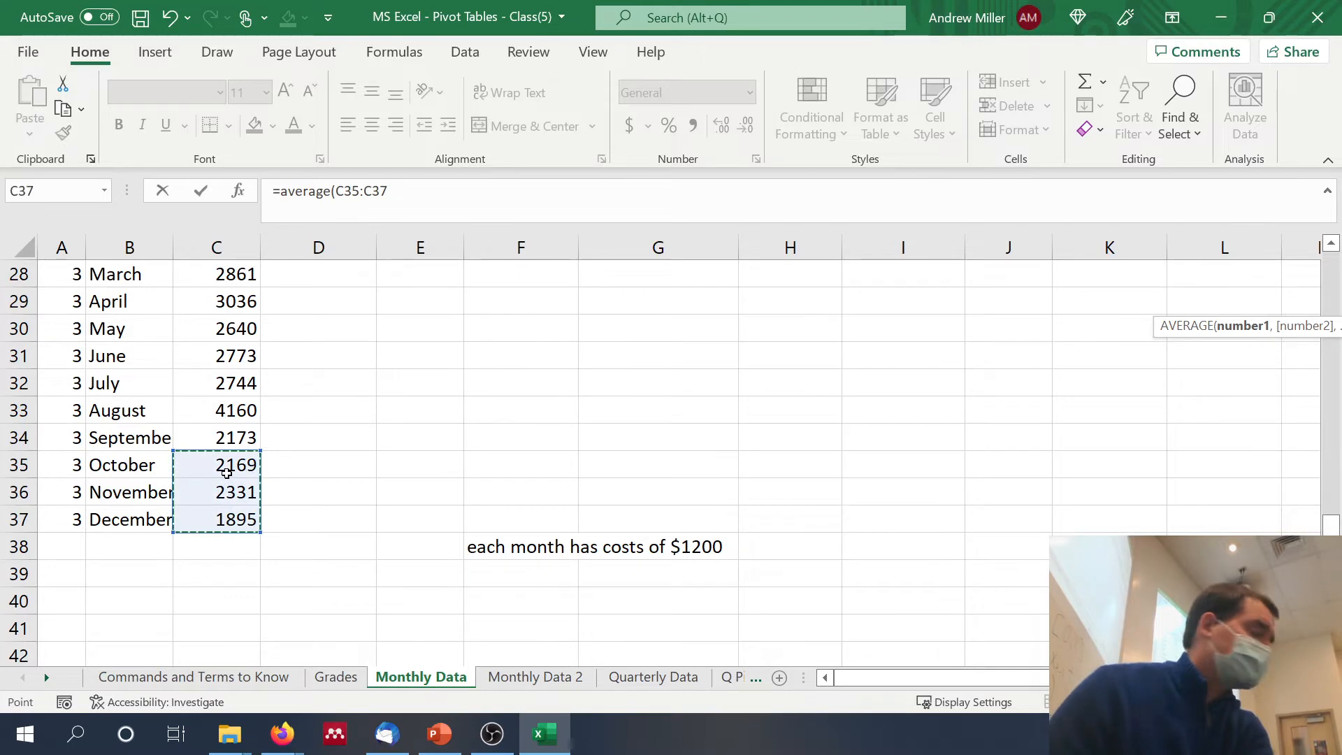
{"action": "key", "text": "Return"}
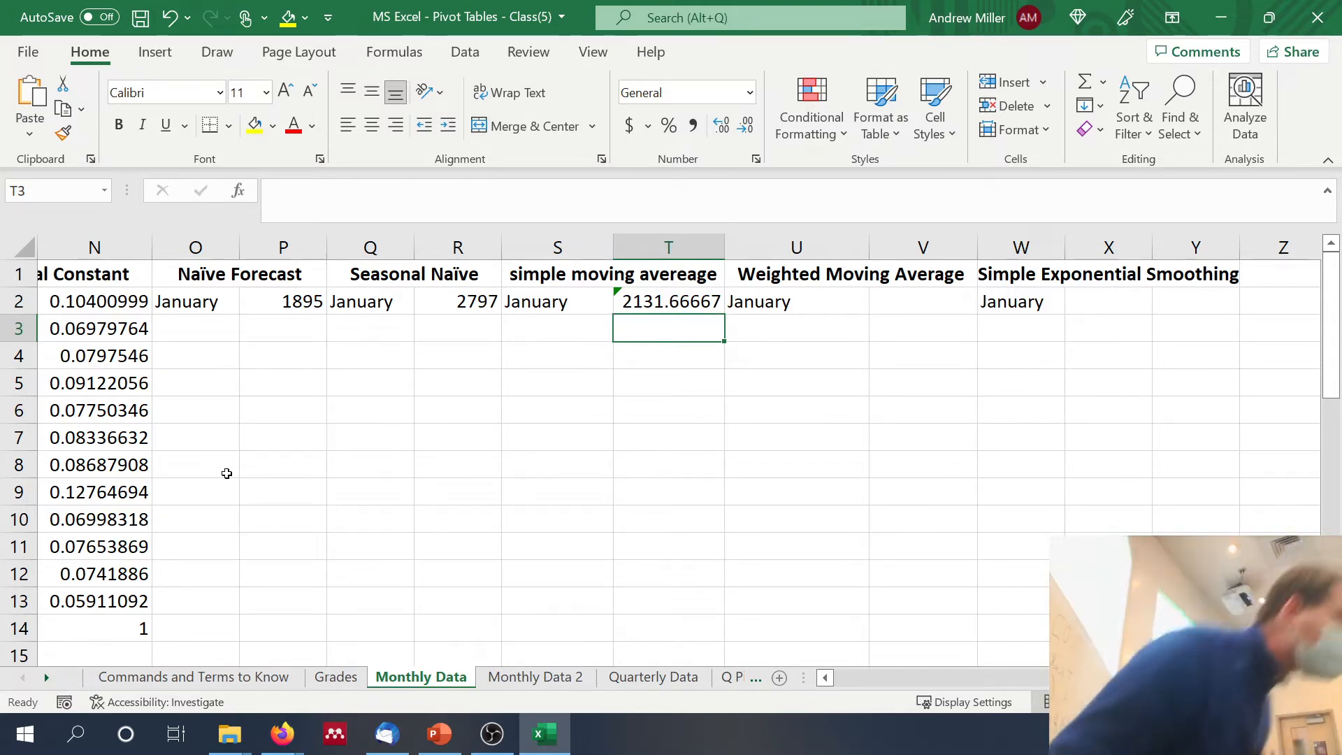
{"action": "scroll", "coordinate": [184, 484], "scroll_direction": "left", "scroll_amount": 5}
{"action": "scroll", "coordinate": [184, 484], "scroll_direction": "down", "scroll_amount": 6}
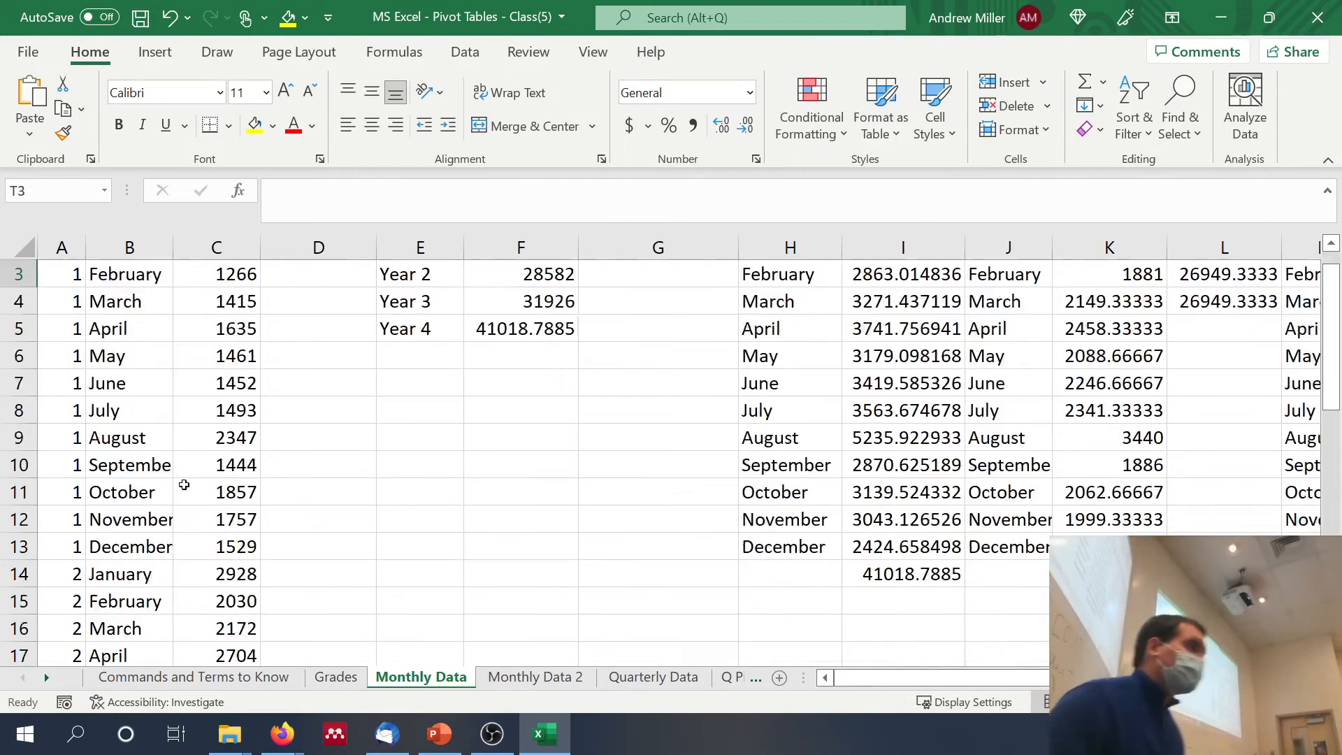
{"action": "scroll", "coordinate": [184, 485], "scroll_direction": "down", "scroll_amount": 2}
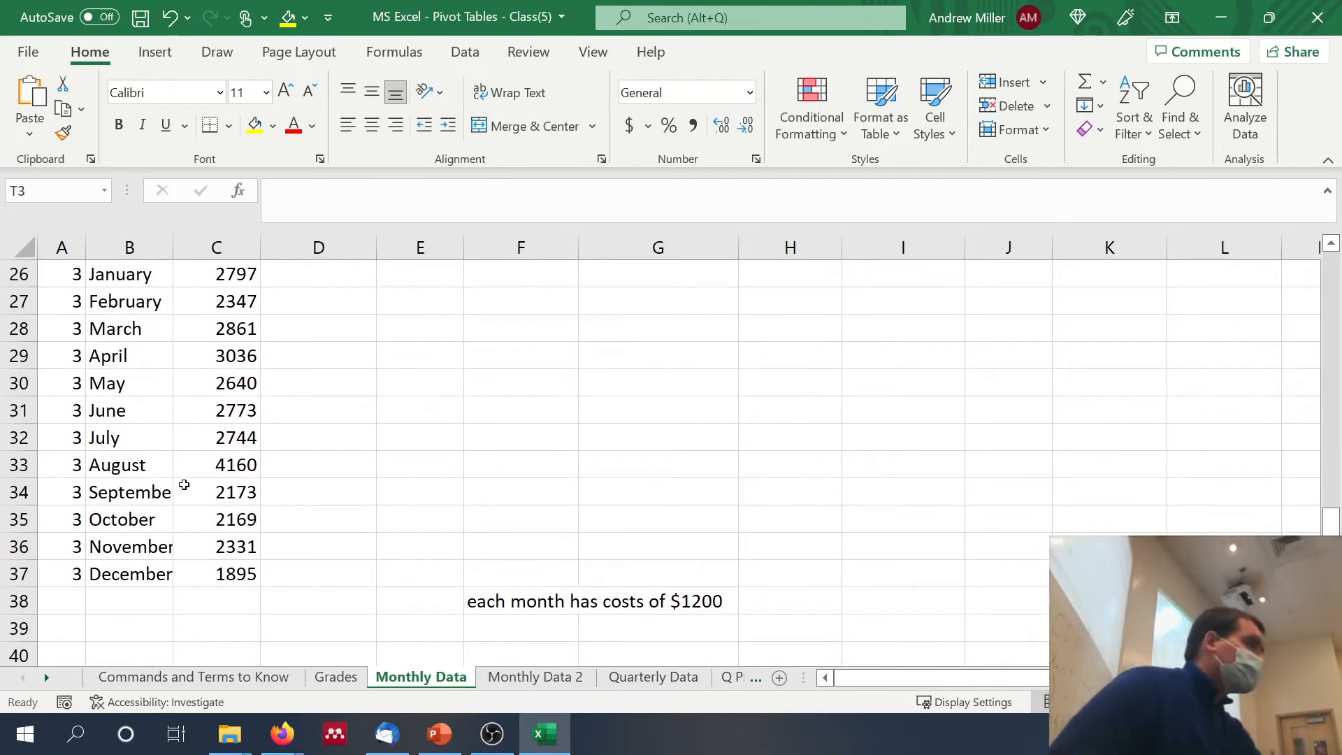
{"action": "scroll", "coordinate": [184, 485], "scroll_direction": "up", "scroll_amount": 9}
{"action": "scroll", "coordinate": [184, 485], "scroll_direction": "right", "scroll_amount": 5}
{"action": "scroll", "coordinate": [184, 484], "scroll_direction": "right", "scroll_amount": 6}
{"action": "scroll", "coordinate": [184, 485], "scroll_direction": "left", "scroll_amount": 4}
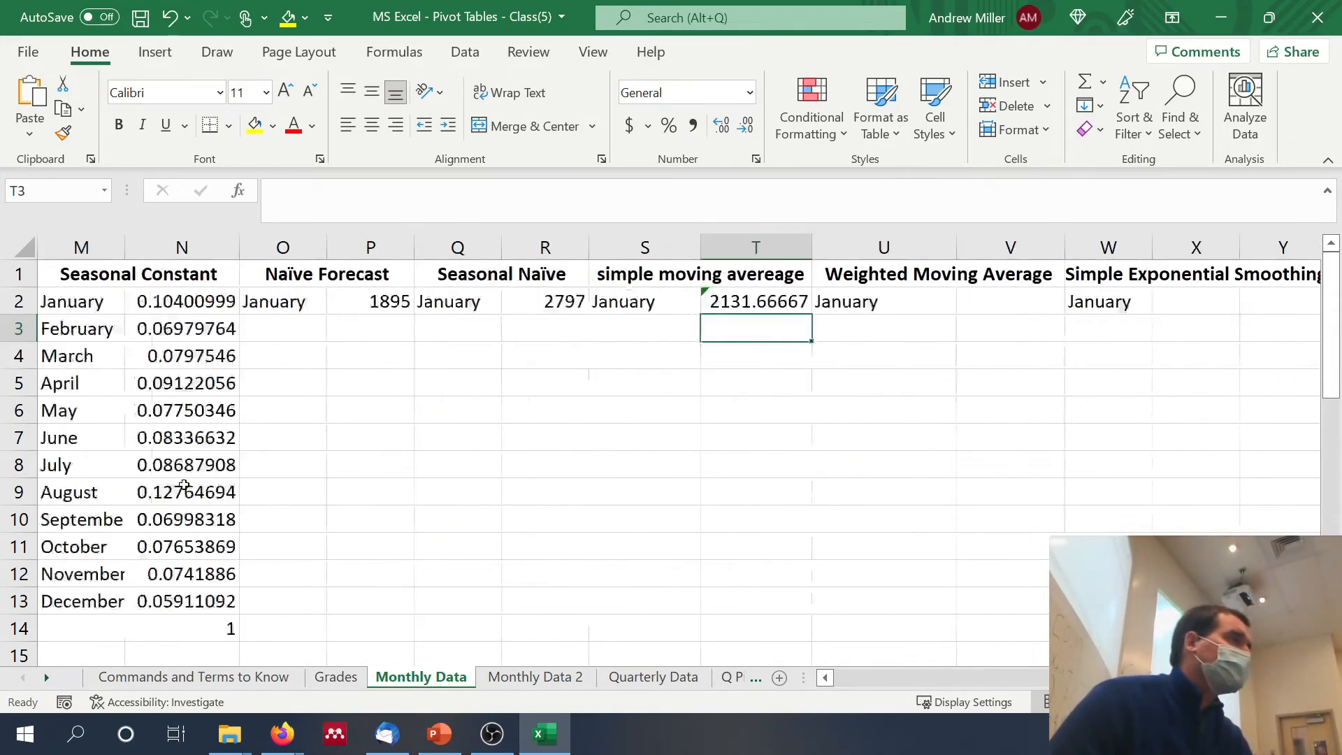
Step: Calculate the January weighted moving average in V2 from the Year 3 December, November and October counts with =.5*C37+.4*C36+C35*.1
{"action": "left_click", "coordinate": [1160, 297]}
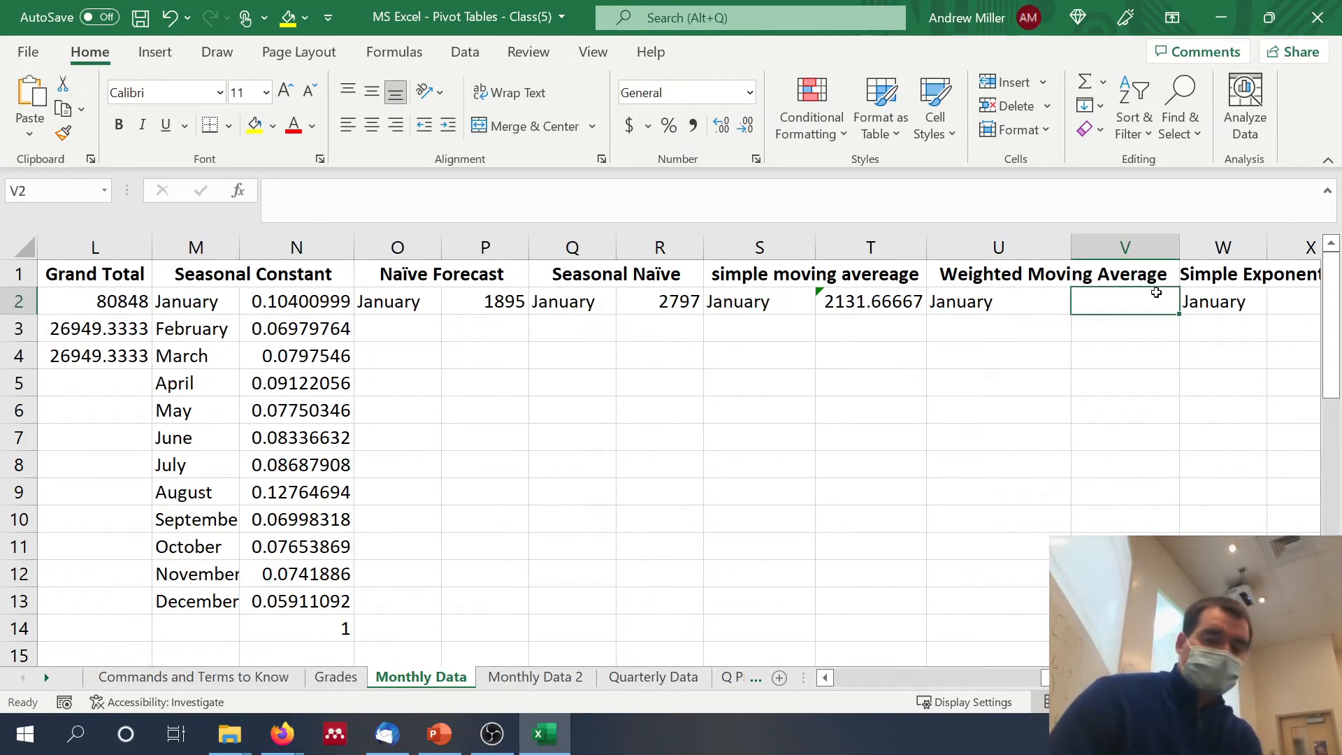
{"action": "type", "text": "="}
{"action": "key", "text": "Left"}
{"action": "key", "text": "Left"}
{"action": "key", "text": "Left"}
{"action": "key", "text": "Left"}
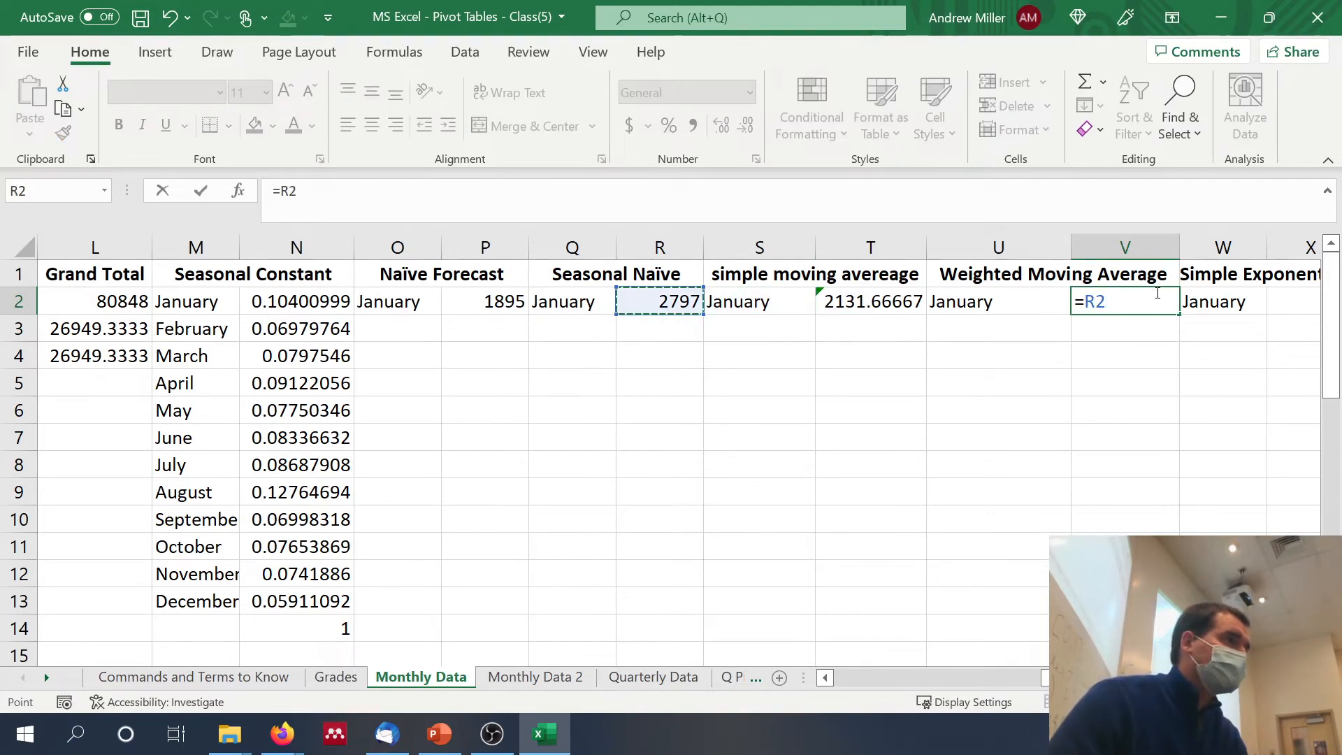
{"action": "scroll", "coordinate": [1156, 293], "scroll_direction": "down", "scroll_amount": 1}
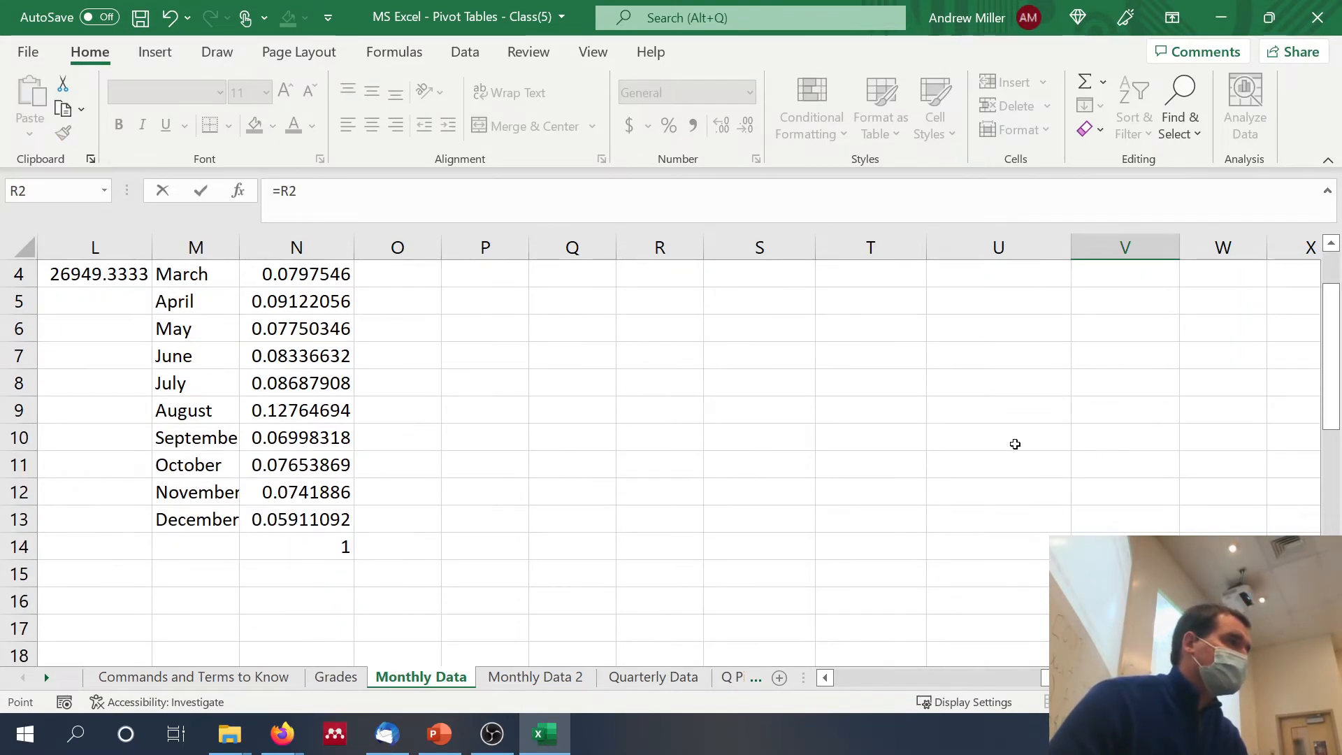
{"action": "scroll", "coordinate": [1015, 444], "scroll_direction": "left", "scroll_amount": 4}
{"action": "scroll", "coordinate": [1015, 444], "scroll_direction": "down", "scroll_amount": 8}
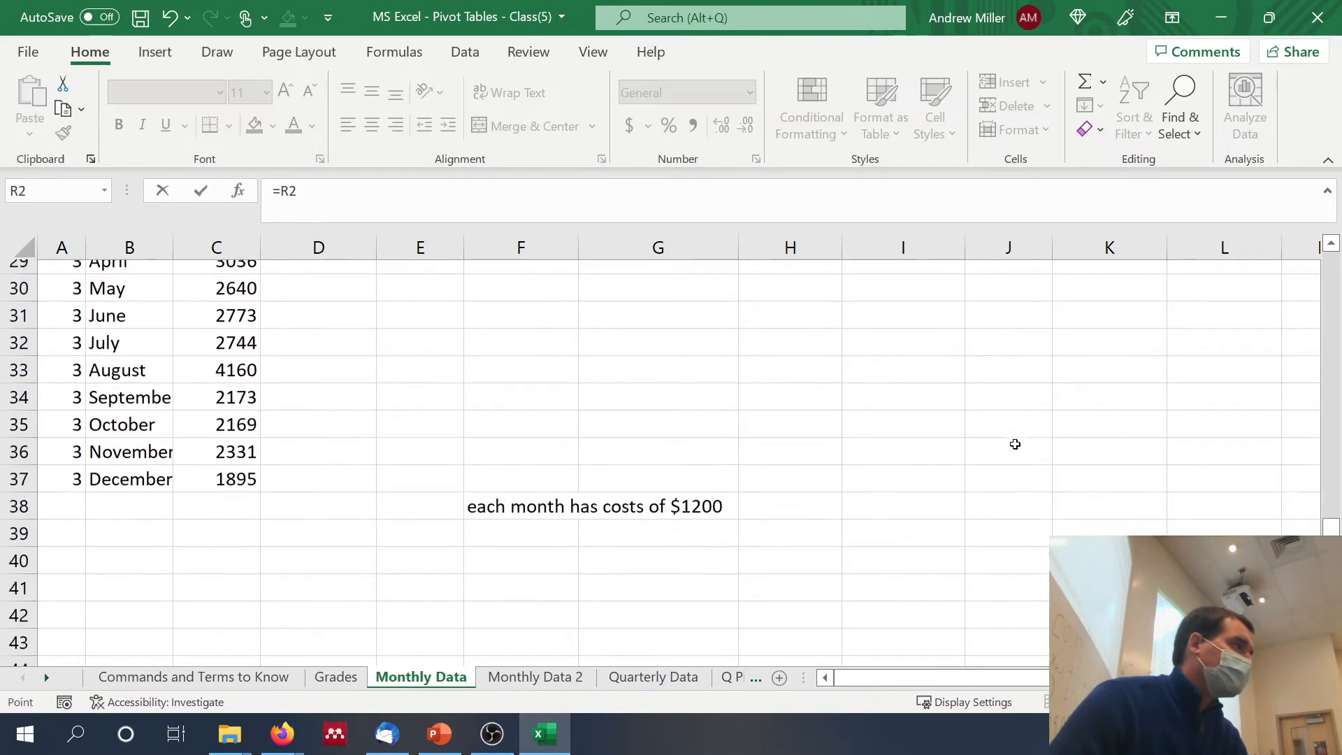
{"action": "key", "text": "BackSpace"}
{"action": "key", "text": "BackSpace"}
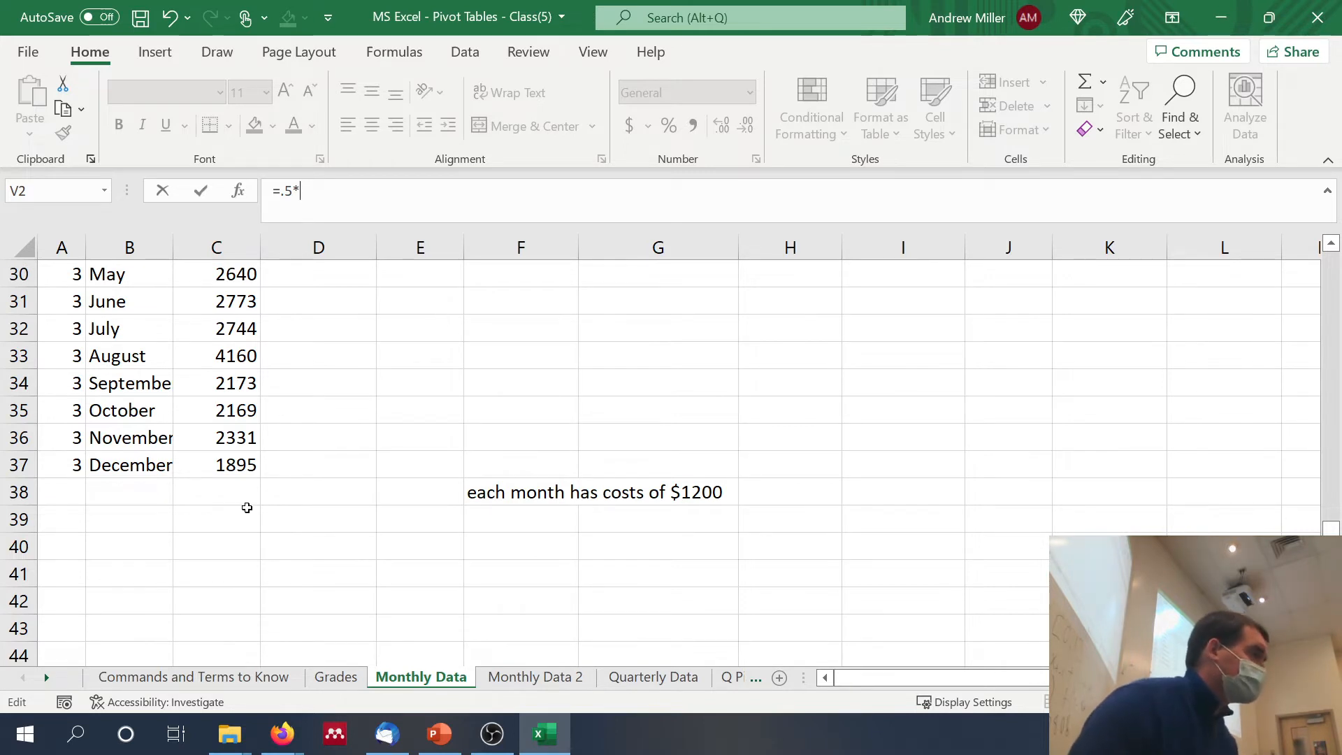
{"action": "left_click", "coordinate": [246, 460]}
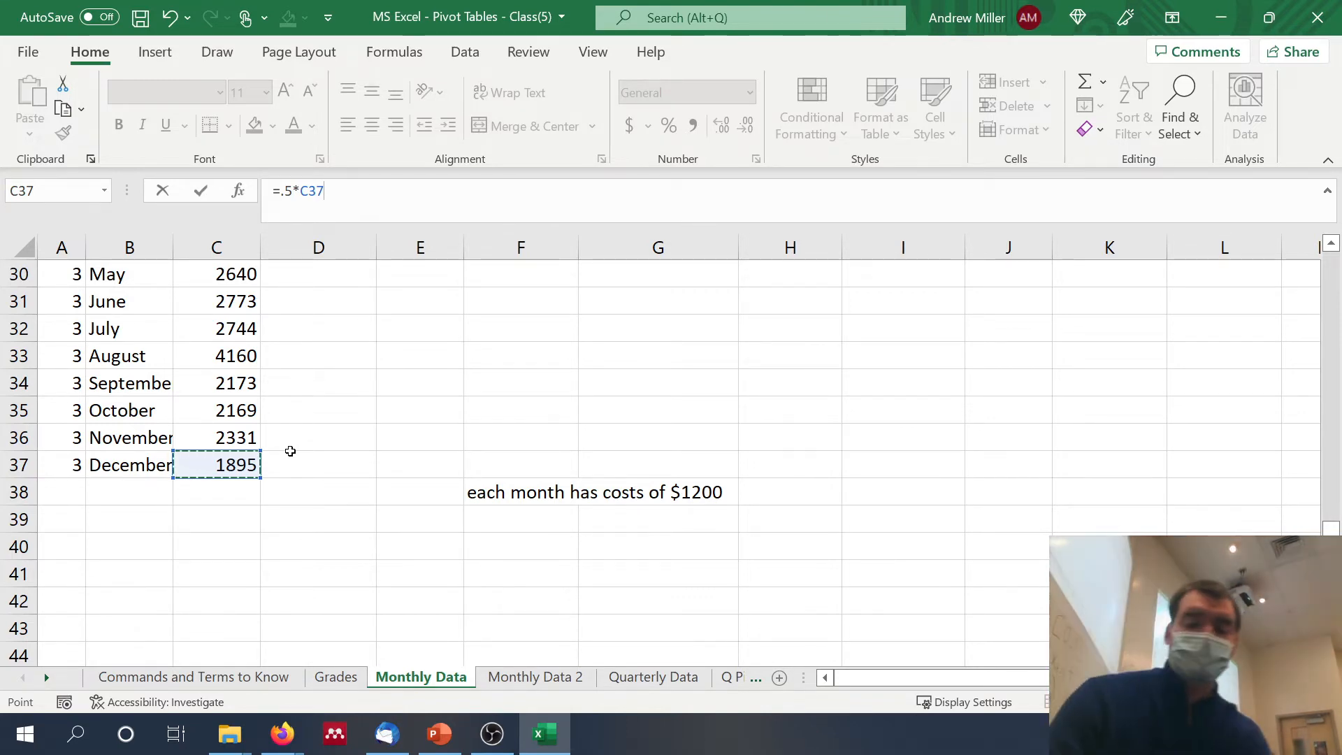
{"action": "type", "text": "+.4*"}
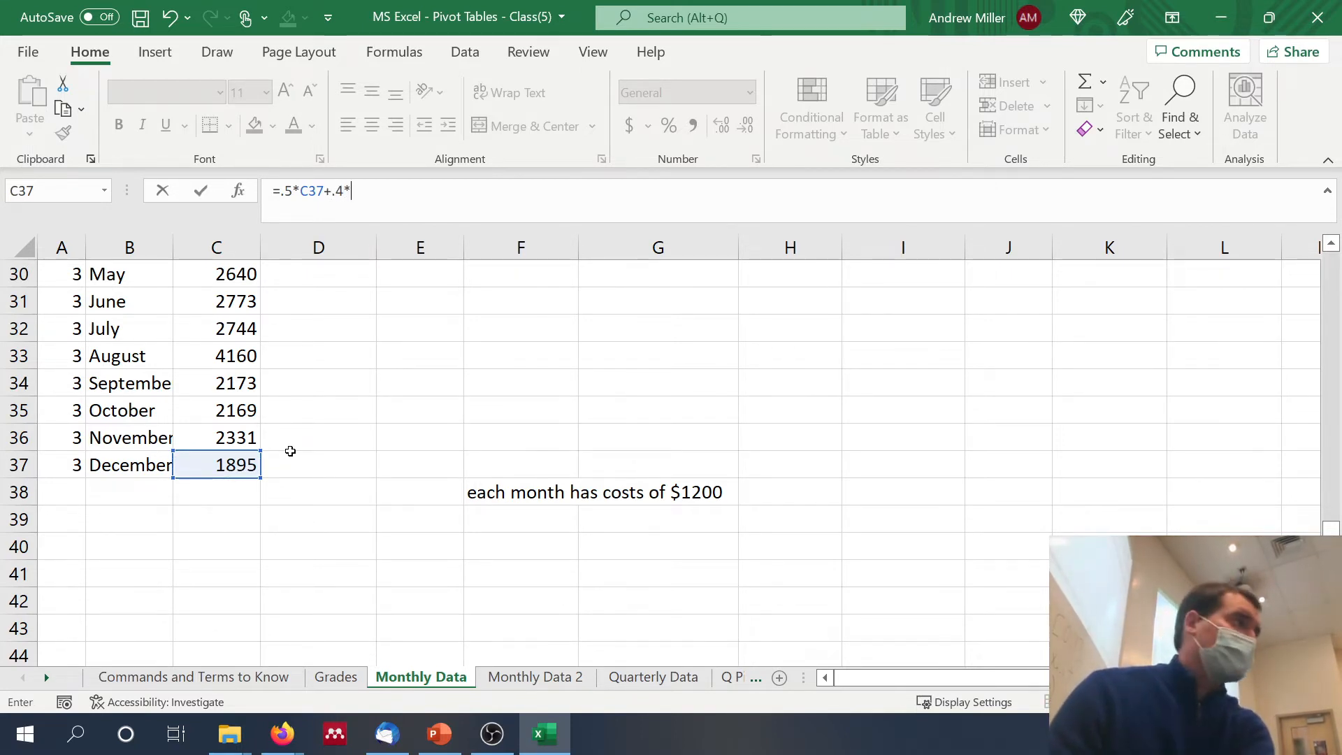
{"action": "left_click", "coordinate": [244, 437]}
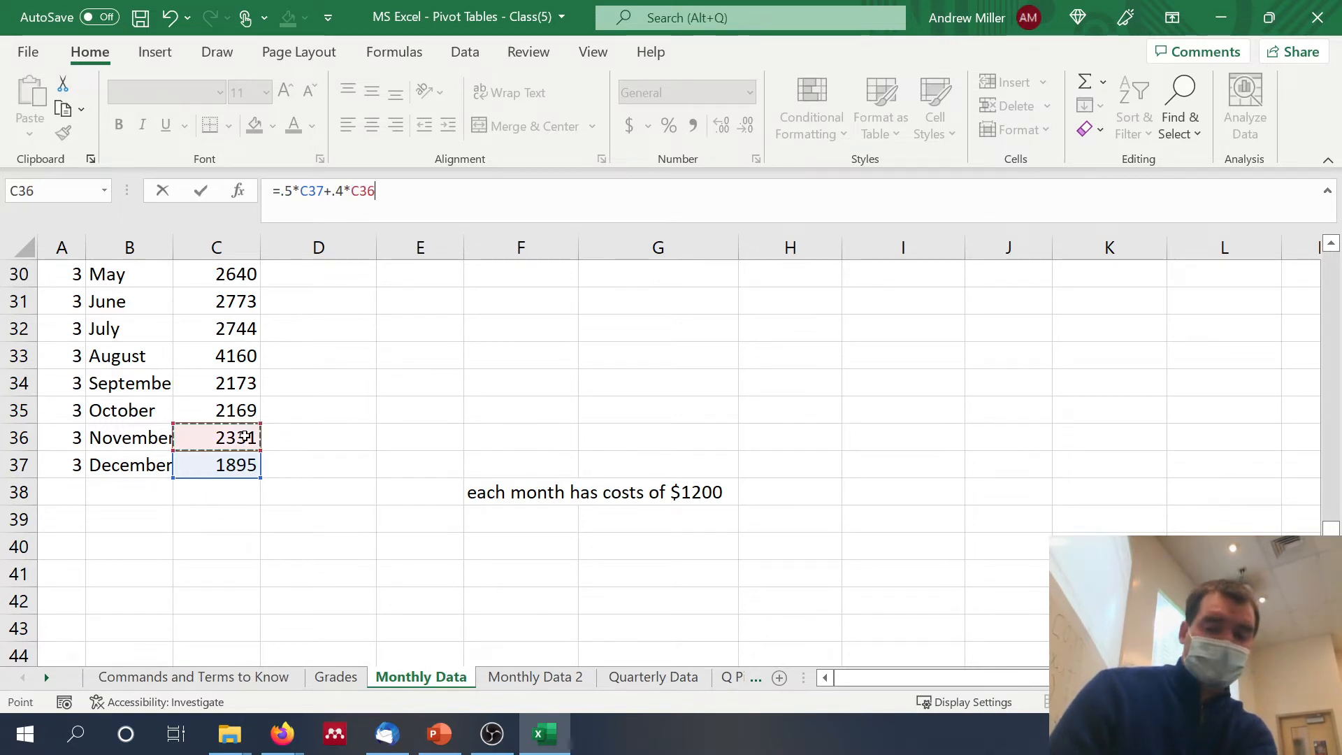
{"action": "type", "text": "+"}
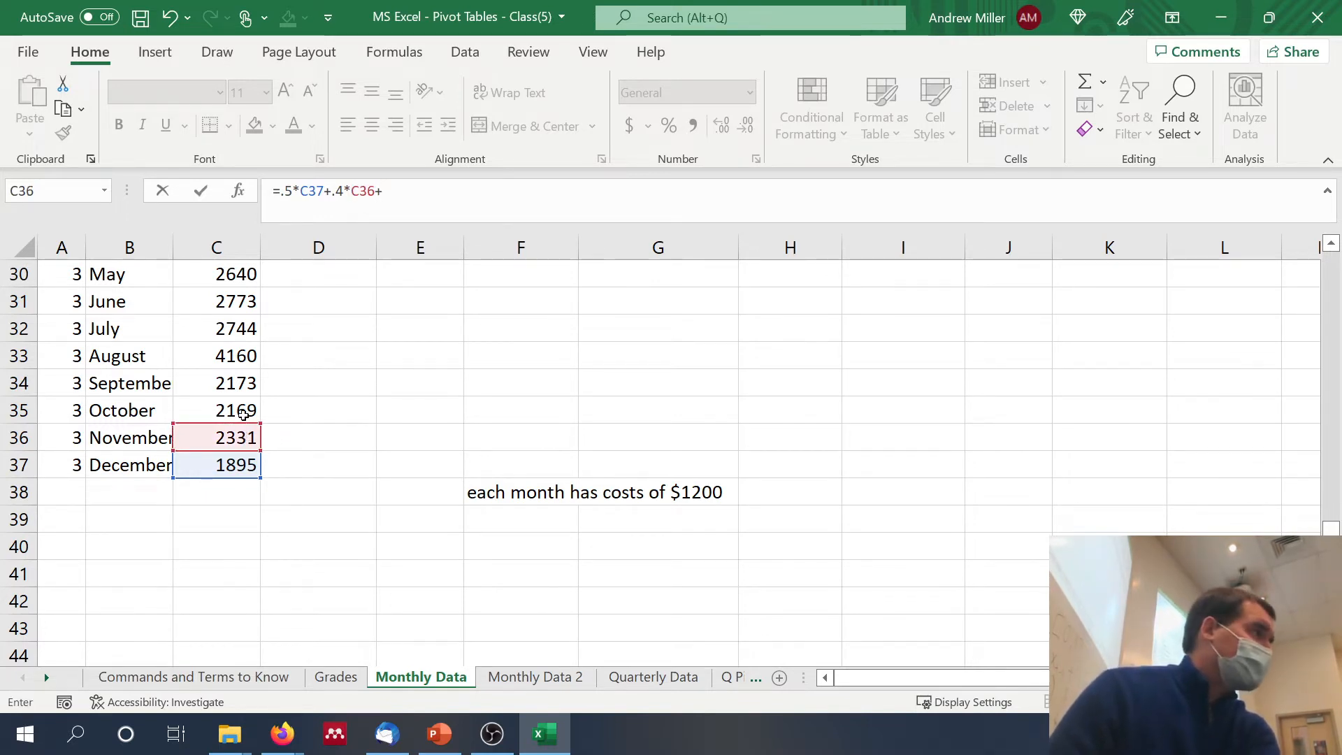
{"action": "left_click", "coordinate": [243, 414]}
{"action": "type", "text": "*.1"}
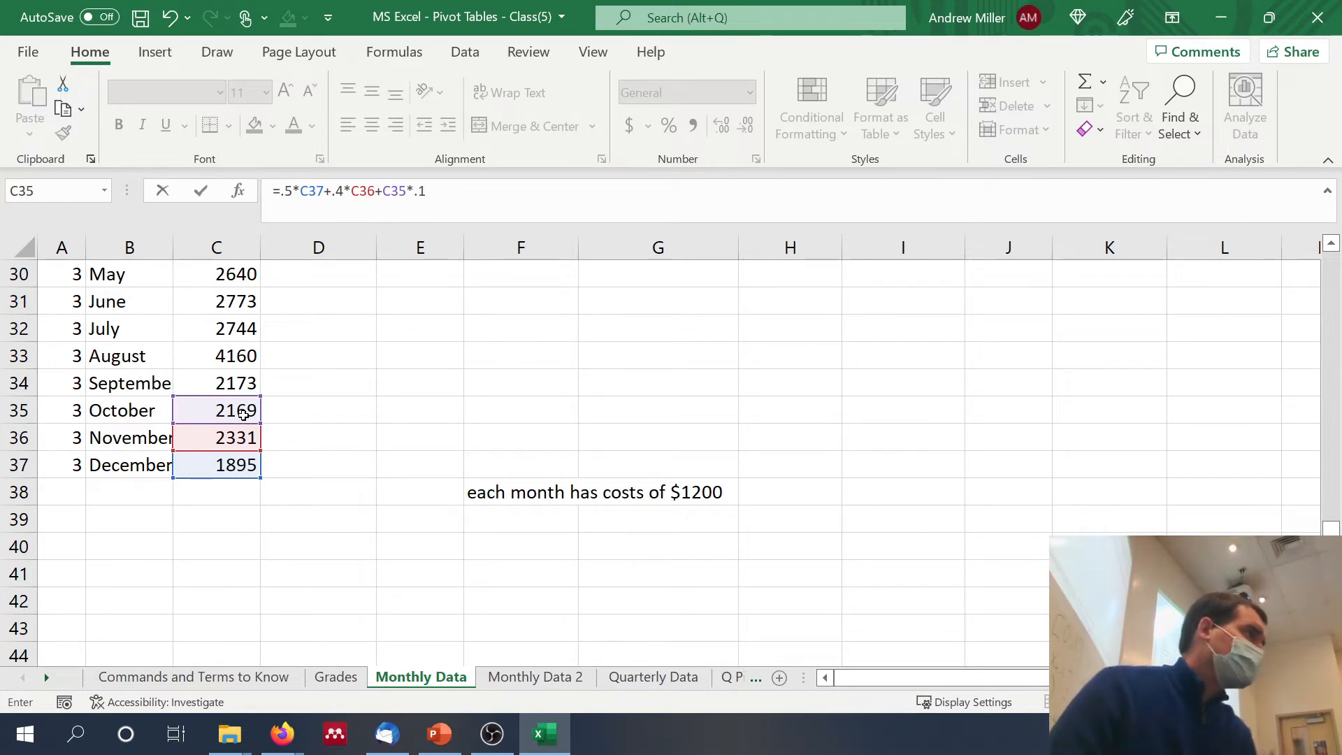
{"action": "key", "text": "Return"}
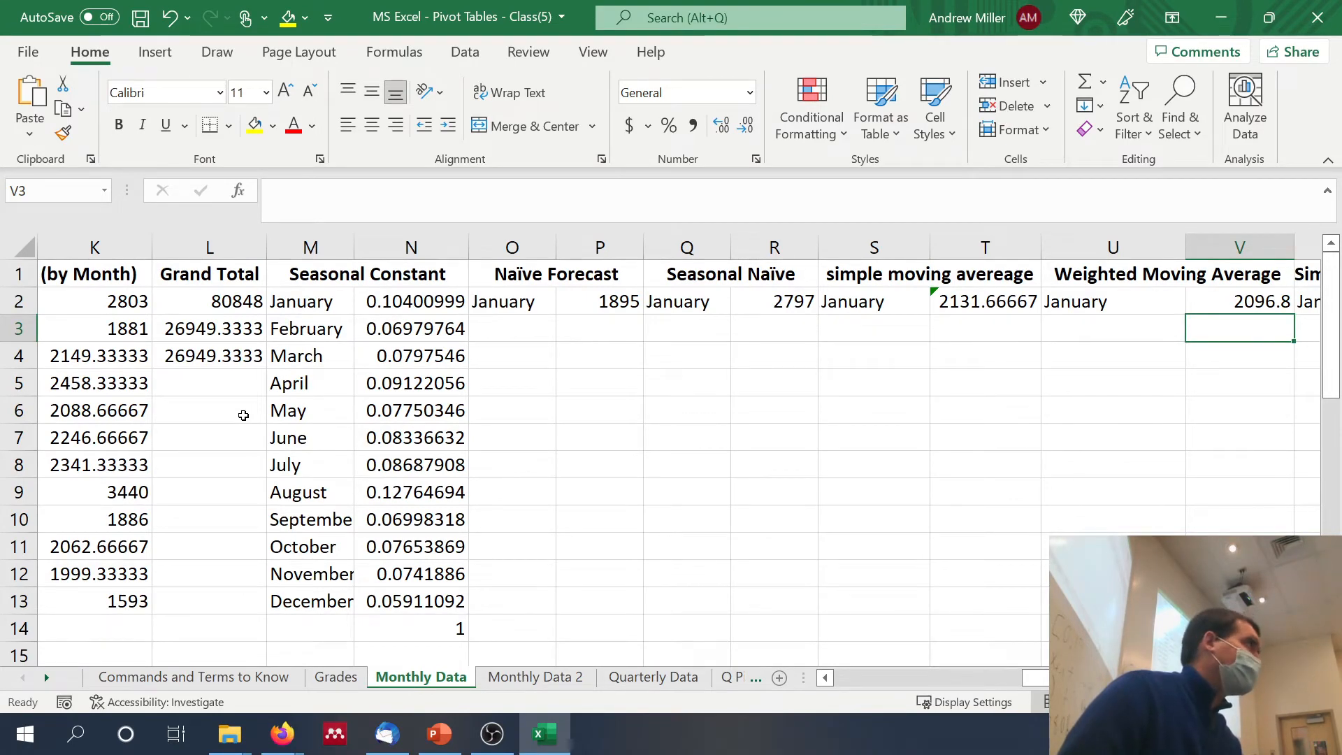
Step: Calculate the January simple exponential smoothing forecast in X2 from the Year 3 December count and the weighted moving average with =.05*C37+(1-.05)*V2
{"action": "scroll", "coordinate": [243, 415], "scroll_direction": "right", "scroll_amount": 3}
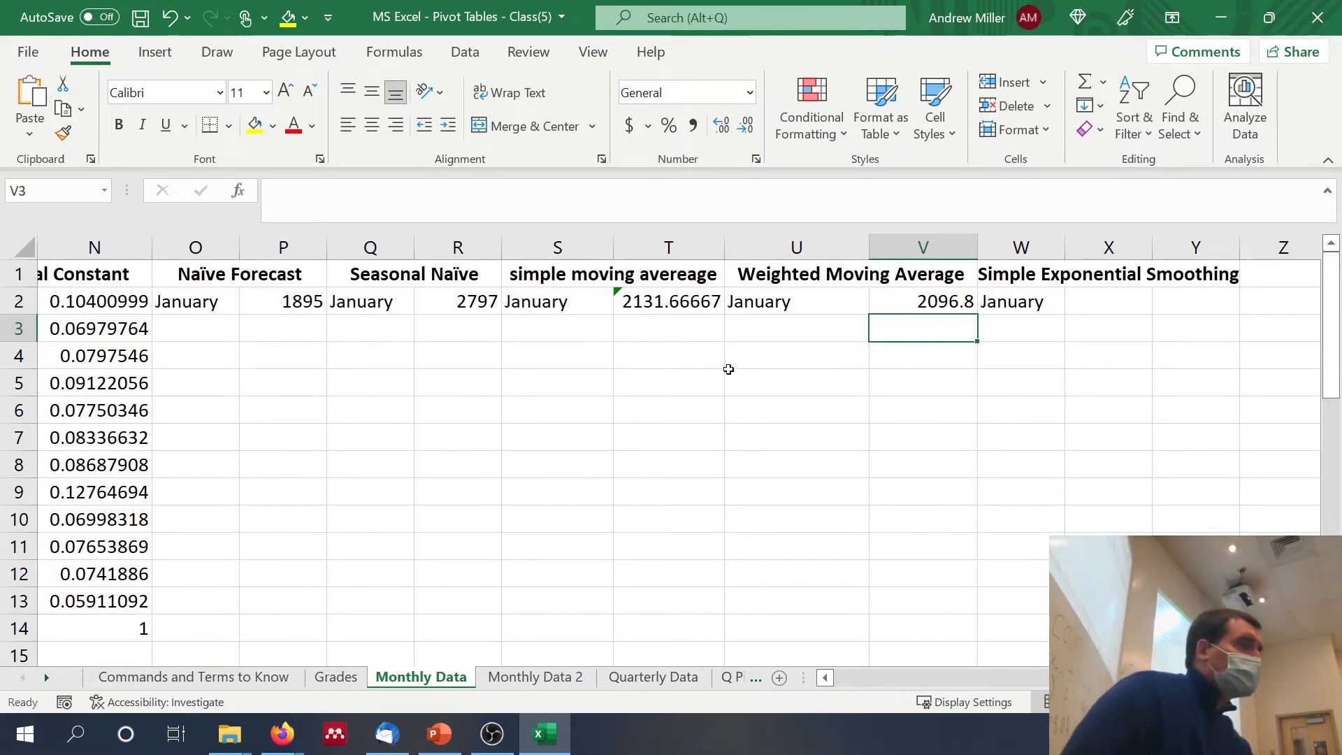
{"action": "left_click", "coordinate": [1085, 300]}
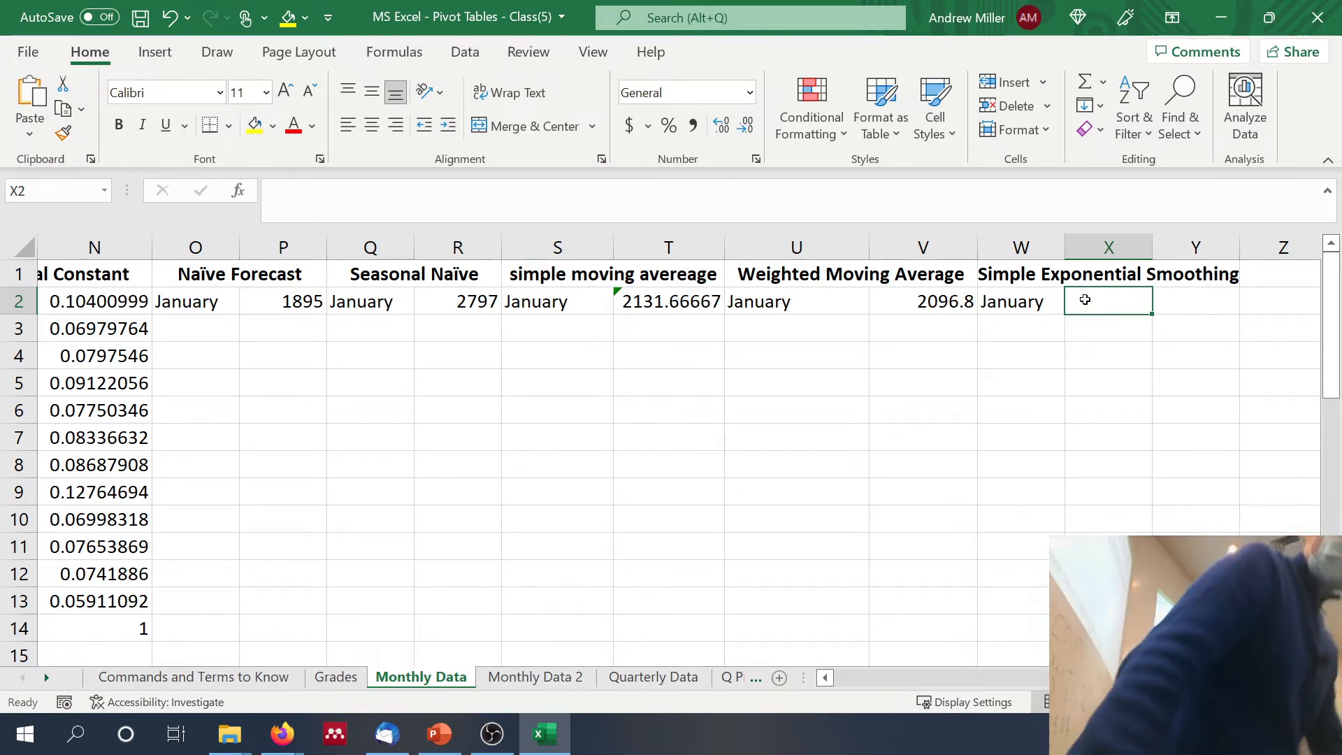
{"action": "type", "text": "="}
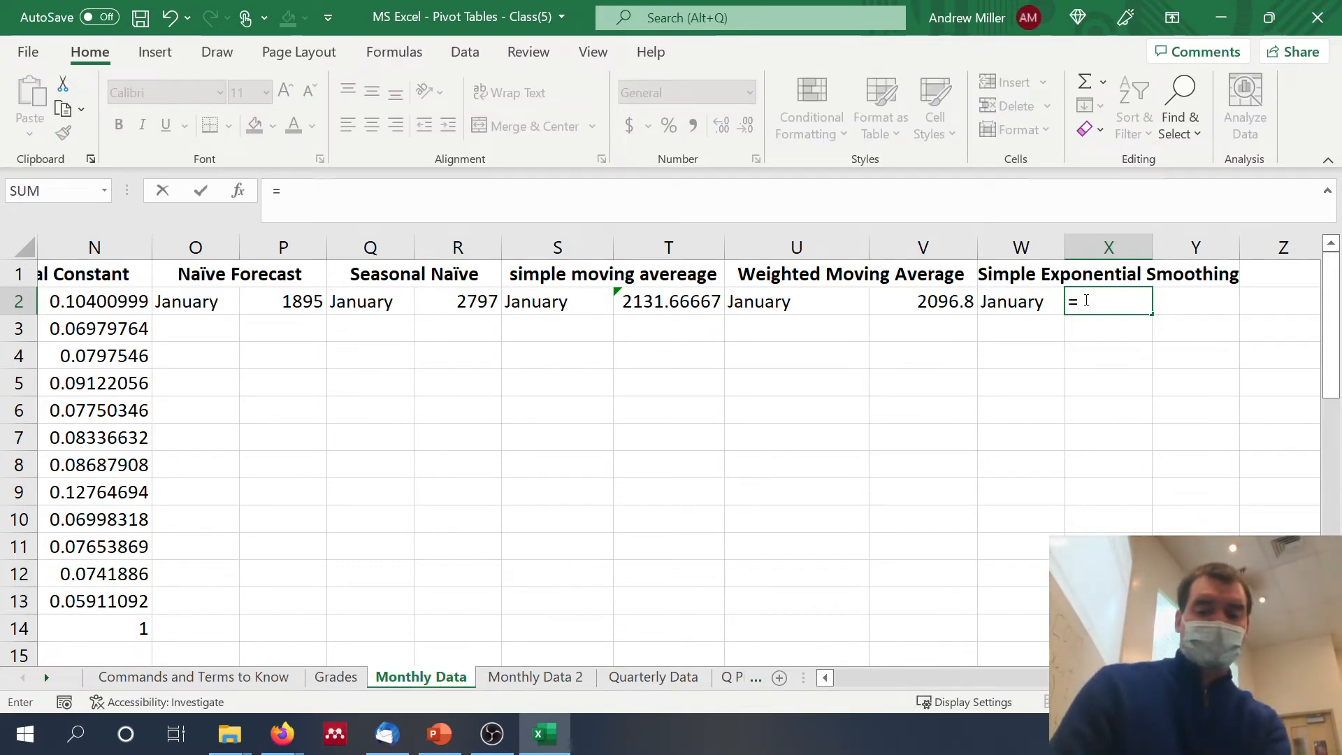
{"action": "type", "text": ".05*"}
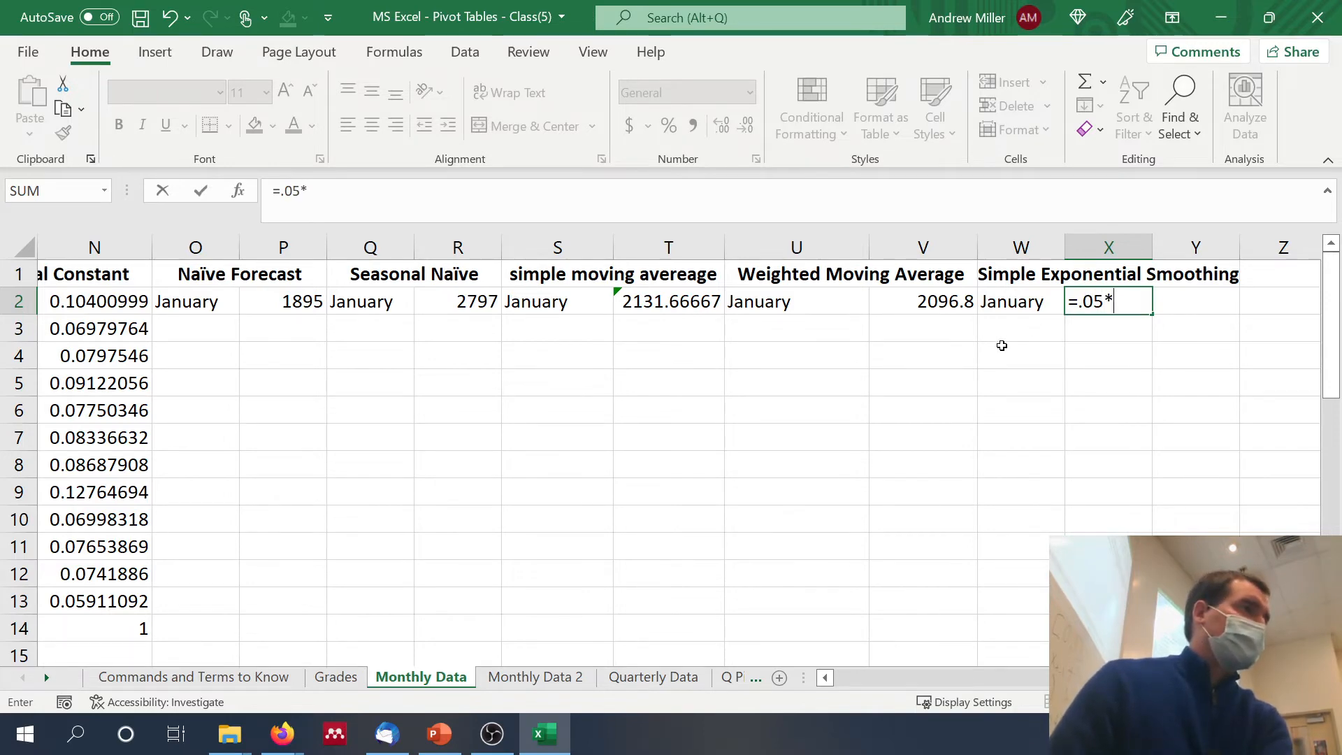
{"action": "scroll", "coordinate": [866, 375], "scroll_direction": "left", "scroll_amount": 5}
{"action": "scroll", "coordinate": [866, 375], "scroll_direction": "down", "scroll_amount": 3}
{"action": "scroll", "coordinate": [866, 372], "scroll_direction": "down", "scroll_amount": 6}
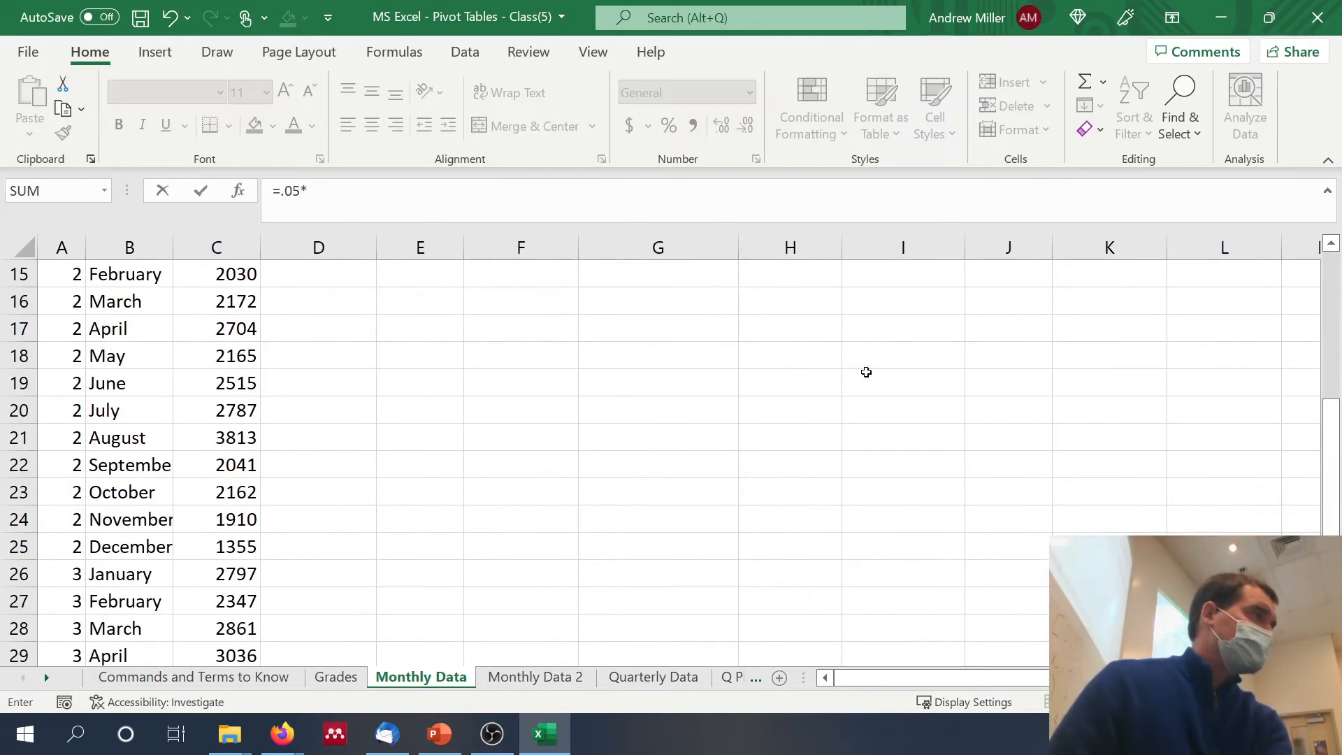
{"action": "left_click", "coordinate": [236, 521]}
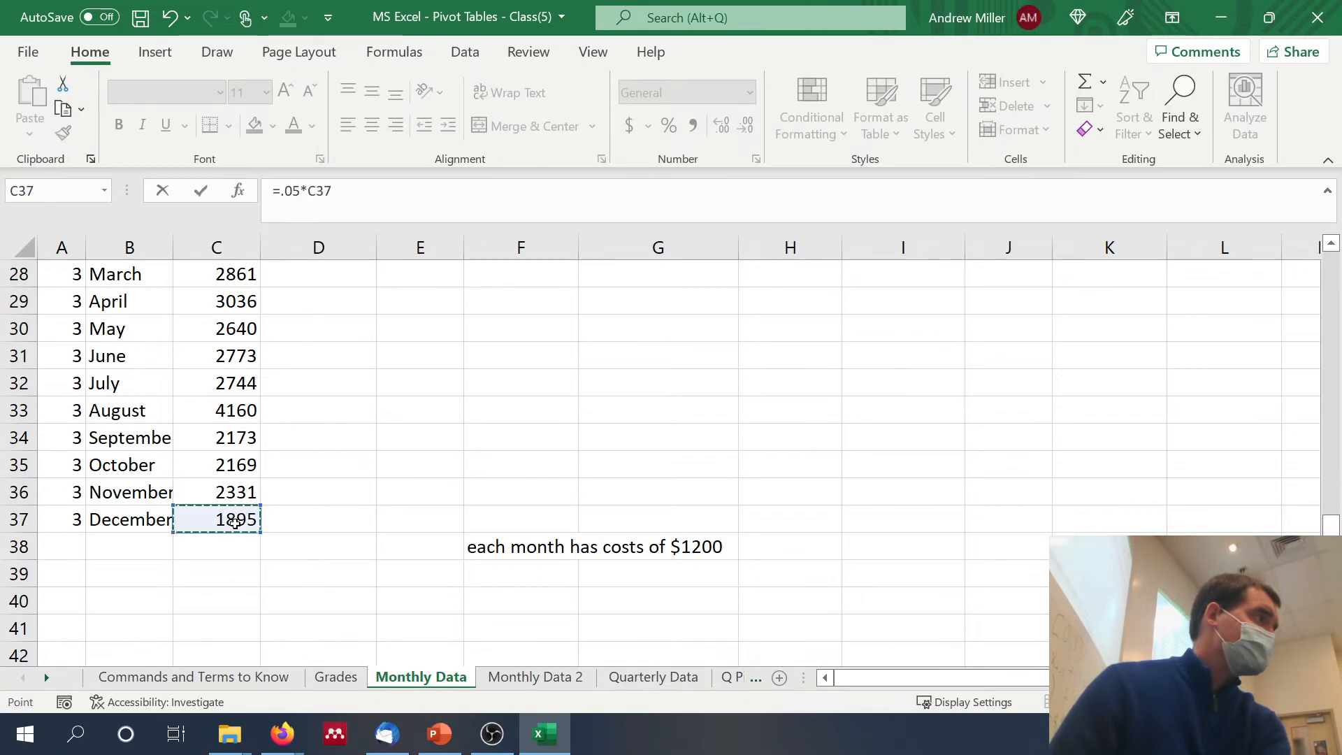
{"action": "type", "text": "+"}
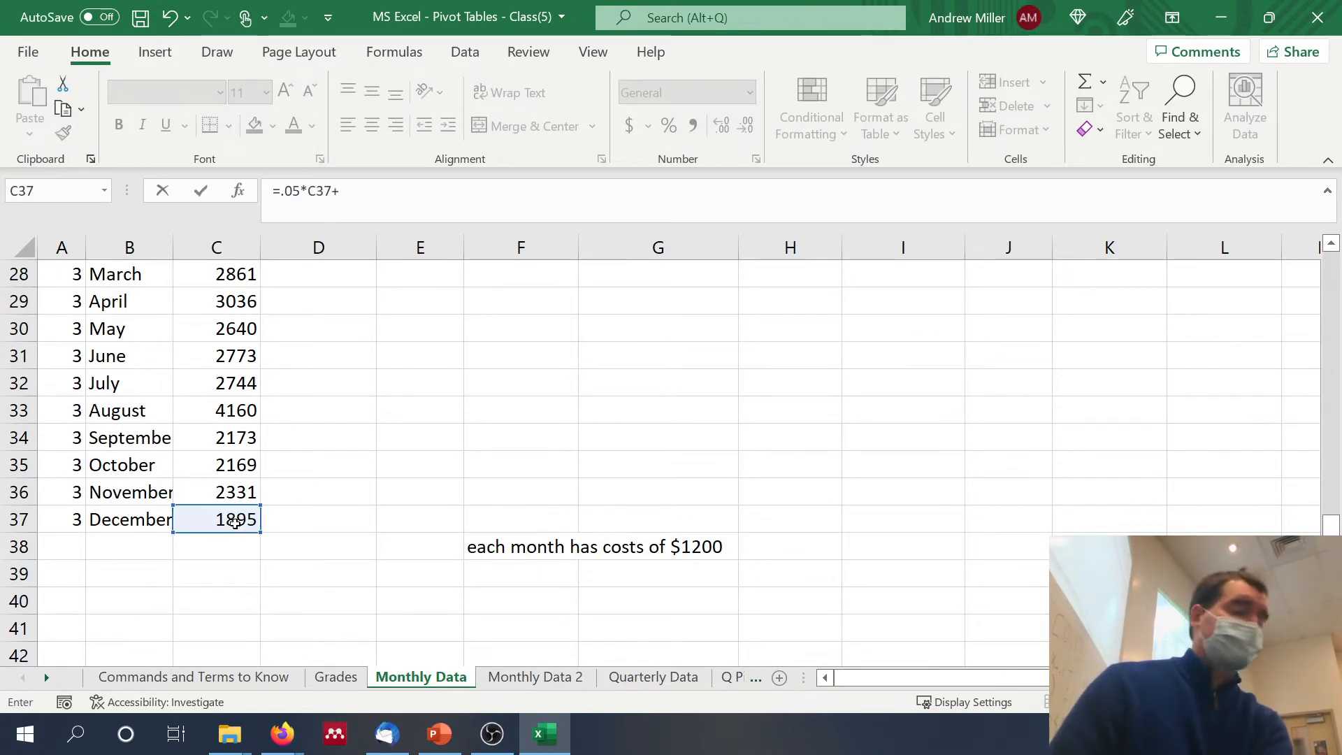
{"action": "type", "text": "("}
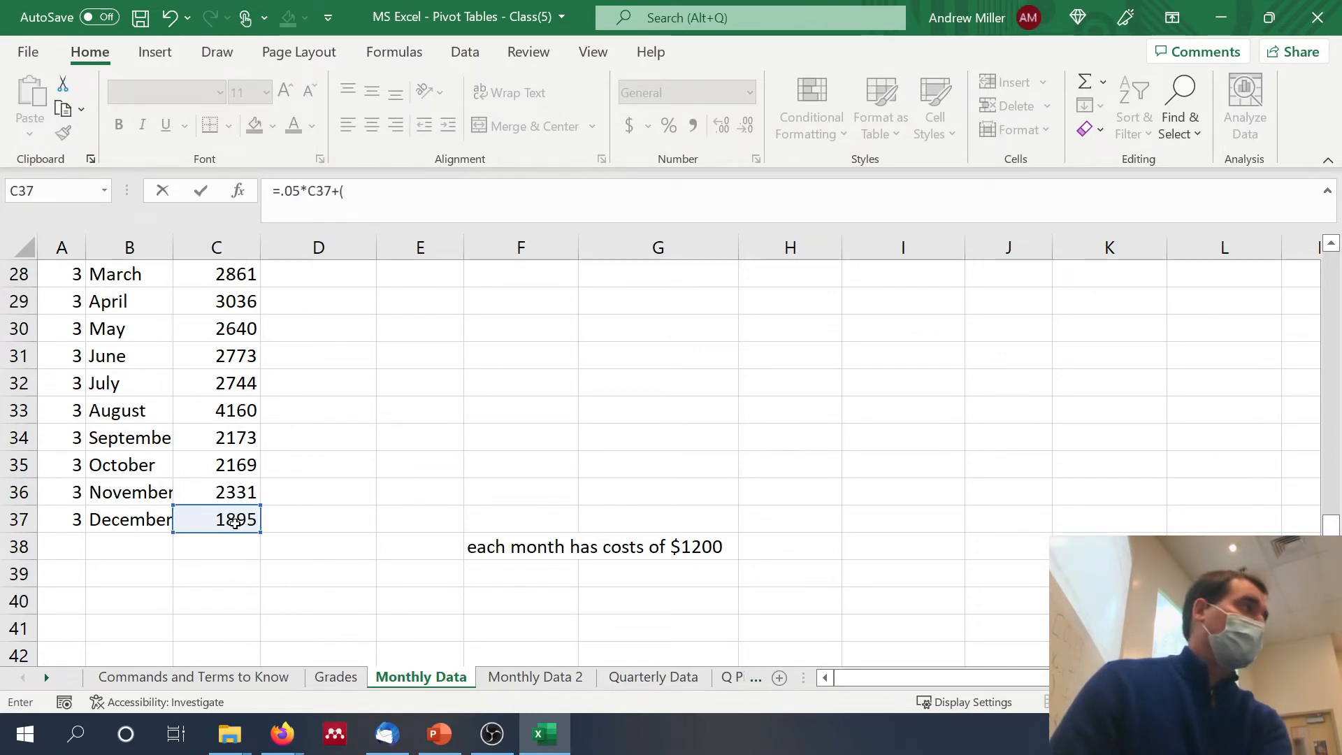
{"action": "type", "text": "1-.05"}
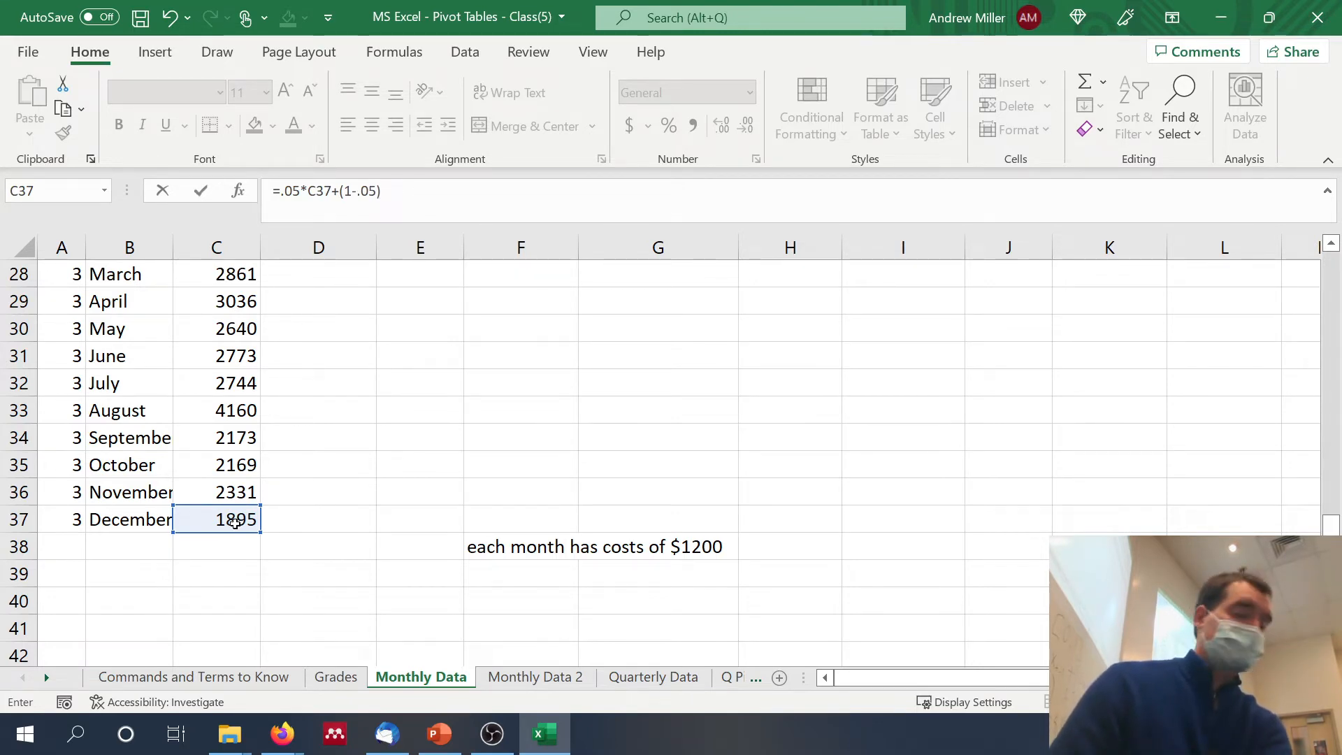
{"action": "type", "text": ")*"}
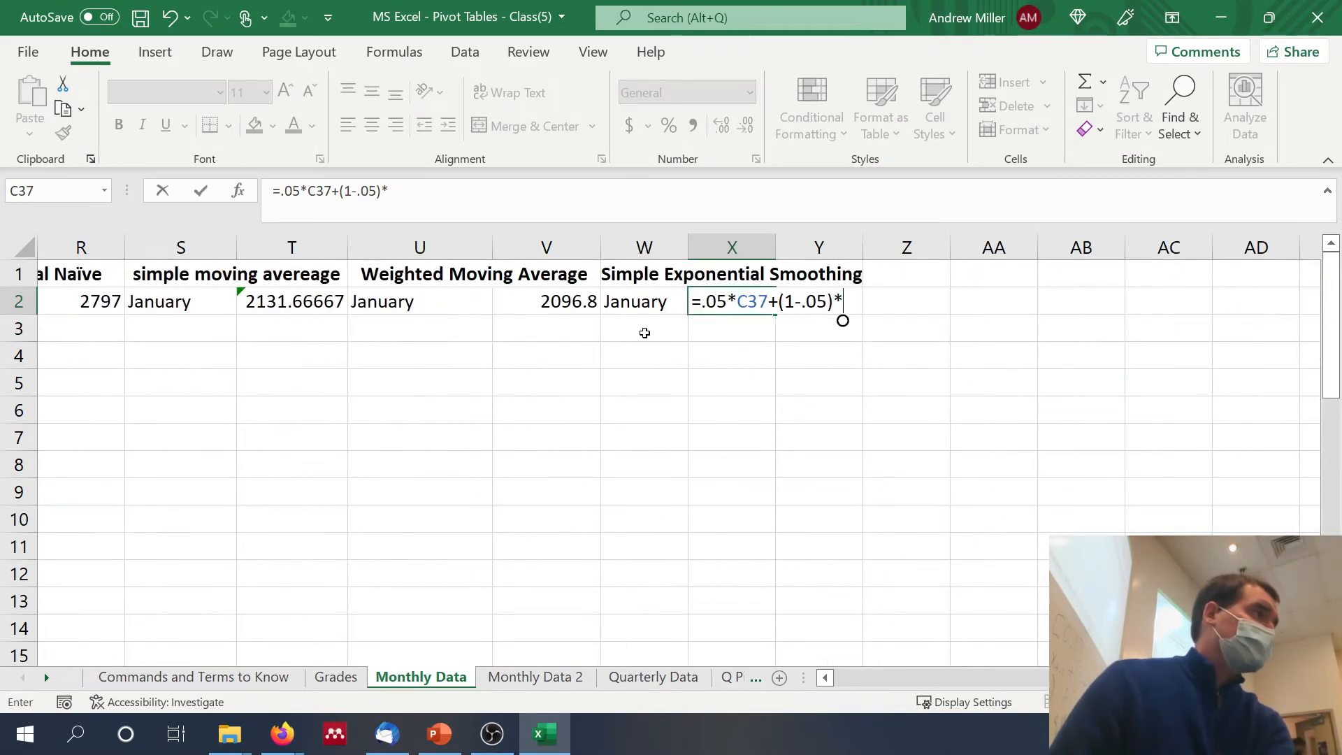
{"action": "left_click", "coordinate": [573, 301]}
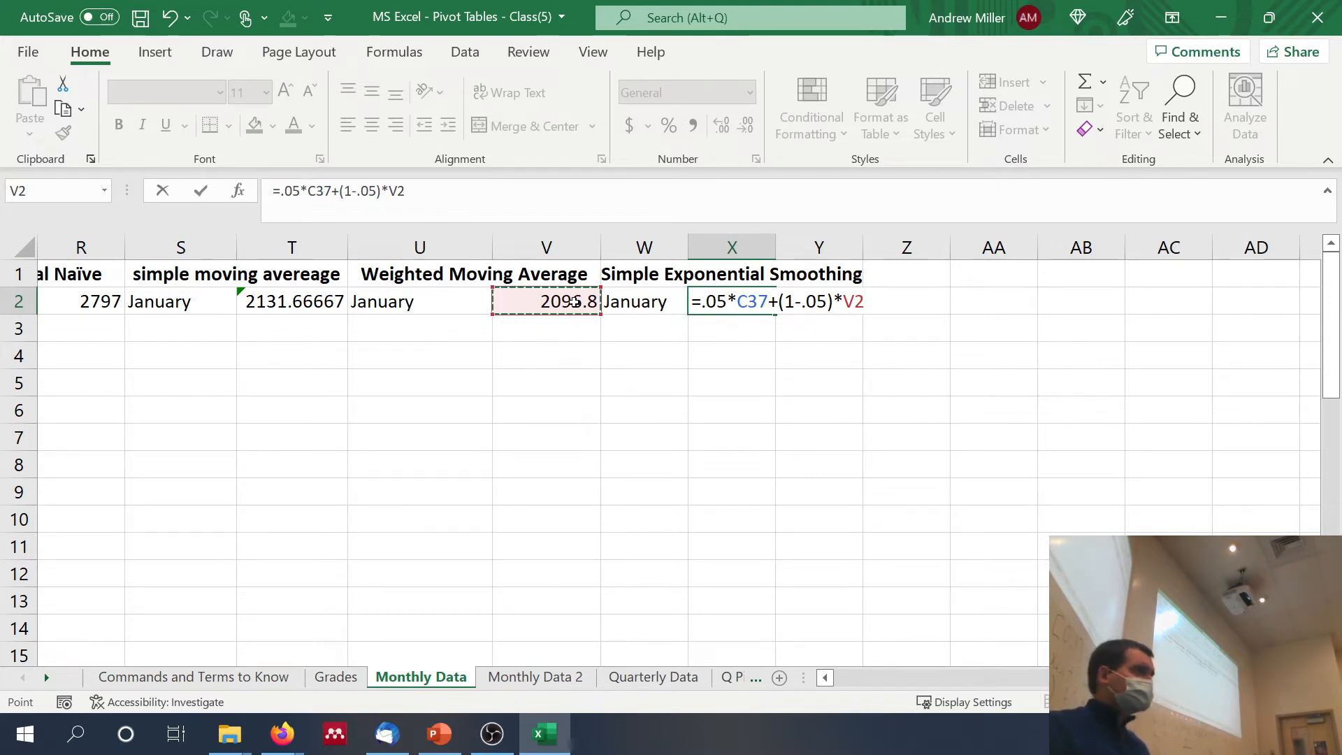
{"action": "key", "text": "Return"}
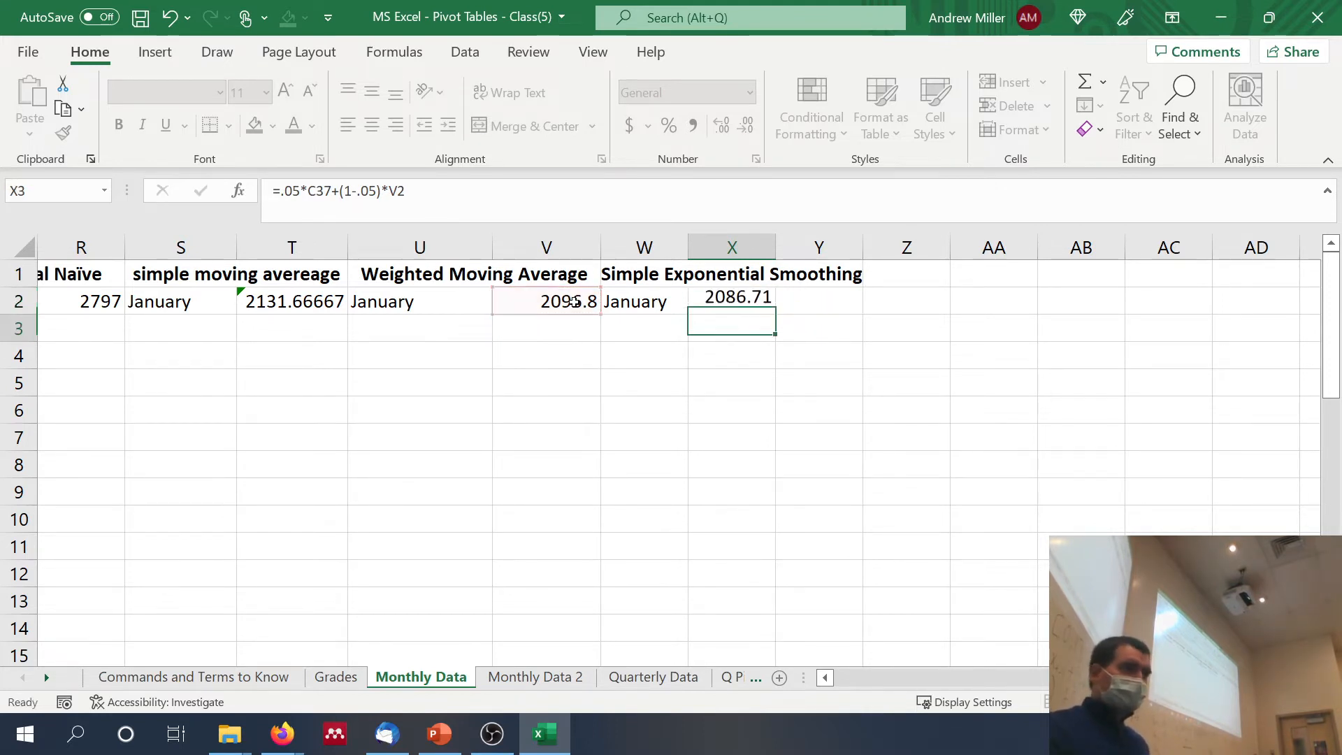
Step: Review the January formulas for simple exponential smoothing in X2, simple moving average in T2 and weighted moving average in V2
{"action": "left_click", "coordinate": [731, 301]}
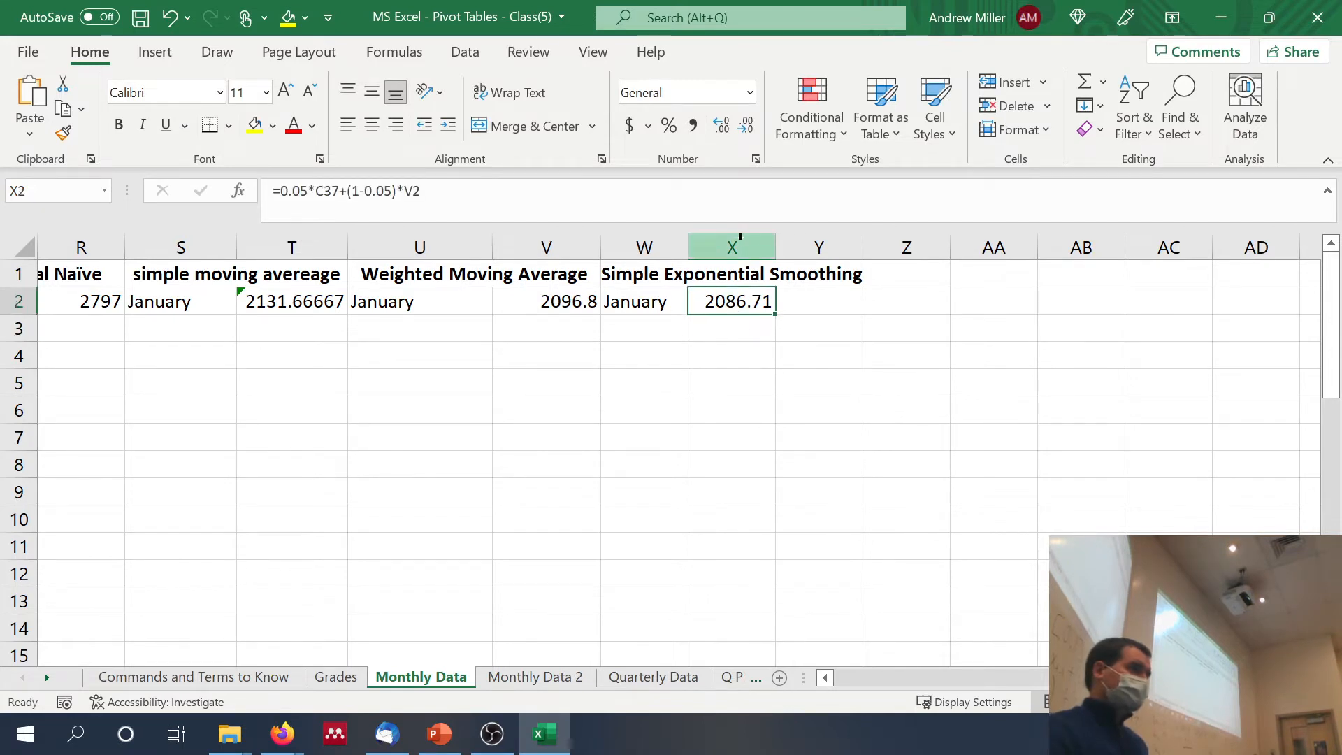
{"action": "left_click", "coordinate": [726, 209]}
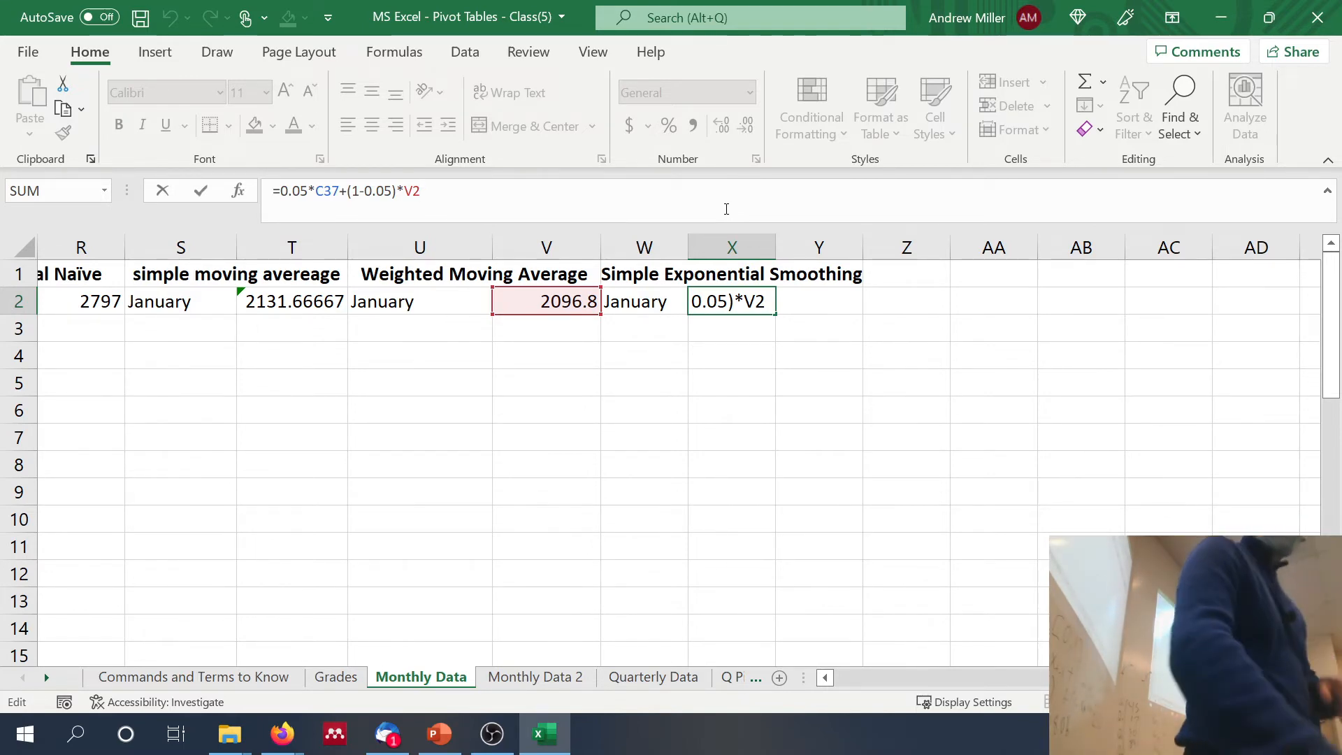
{"action": "key", "text": "ctrl+Return"}
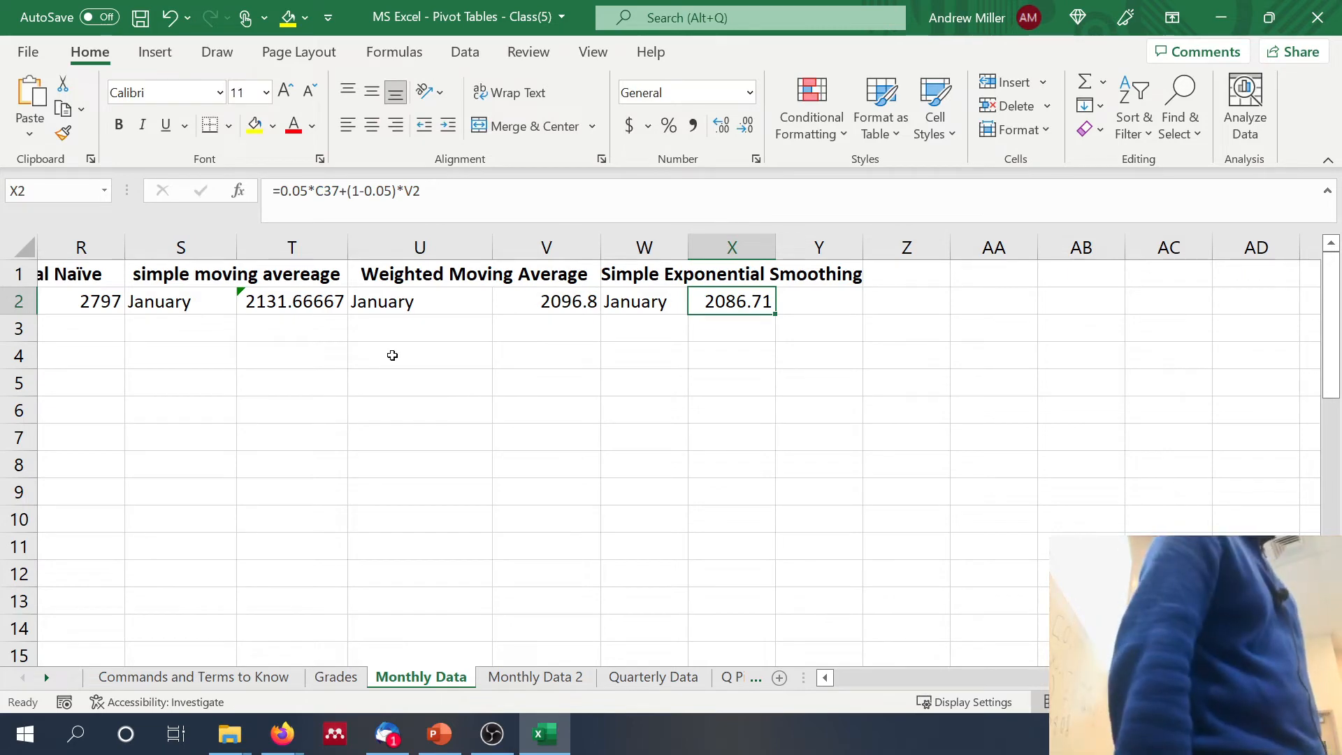
{"action": "left_click", "coordinate": [334, 308]}
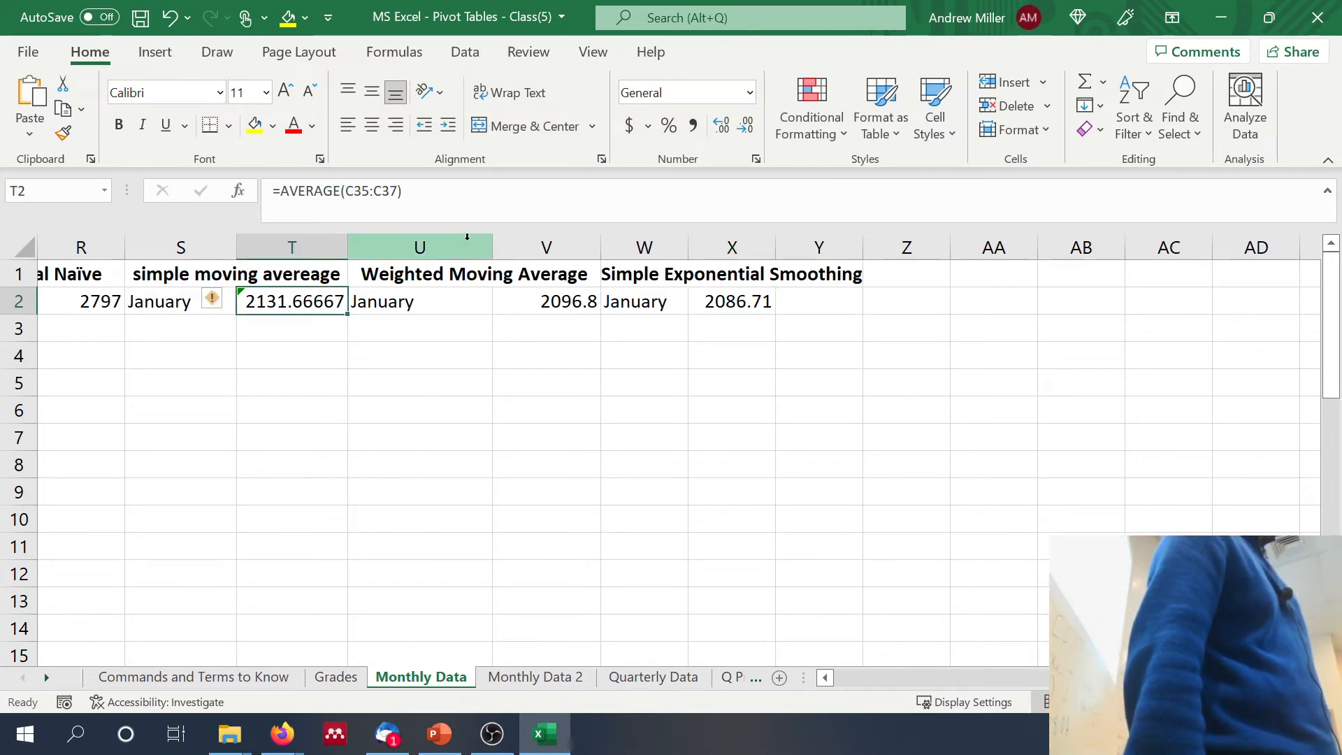
{"action": "left_click", "coordinate": [470, 213]}
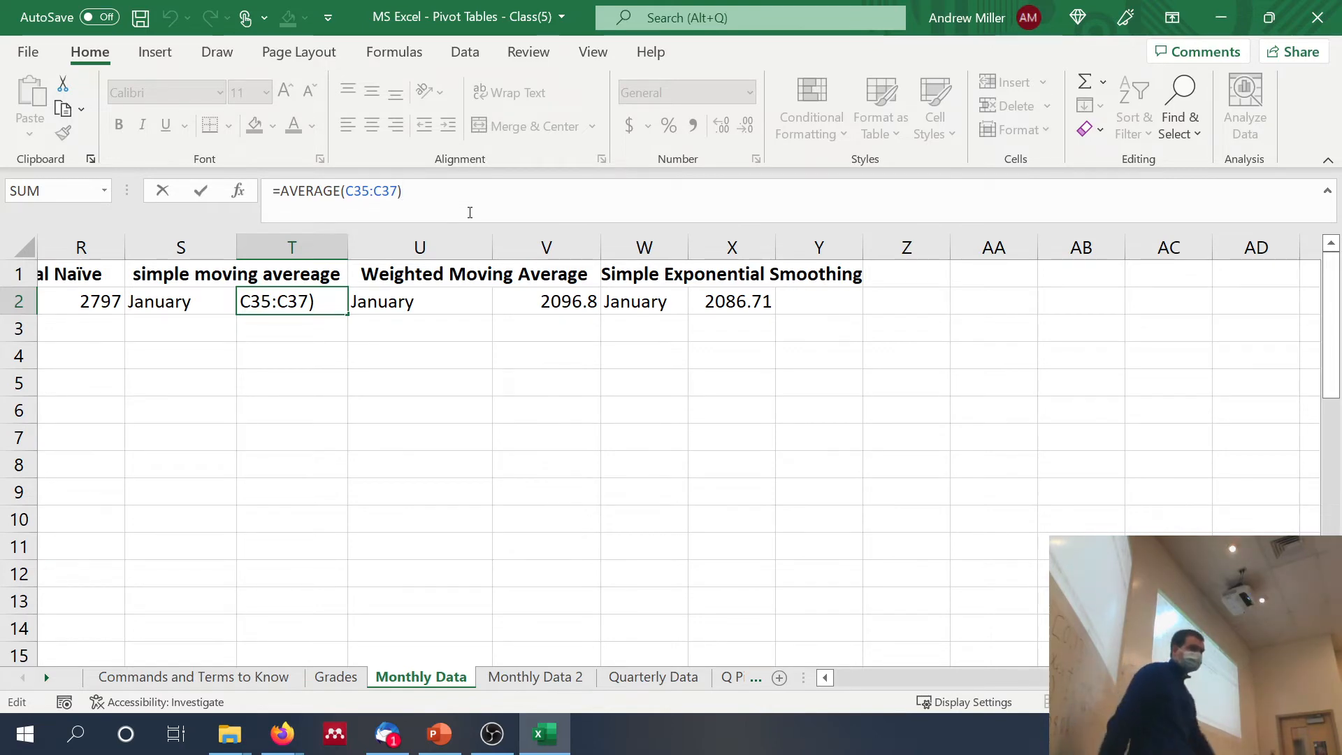
{"action": "key", "text": "ctrl+Return"}
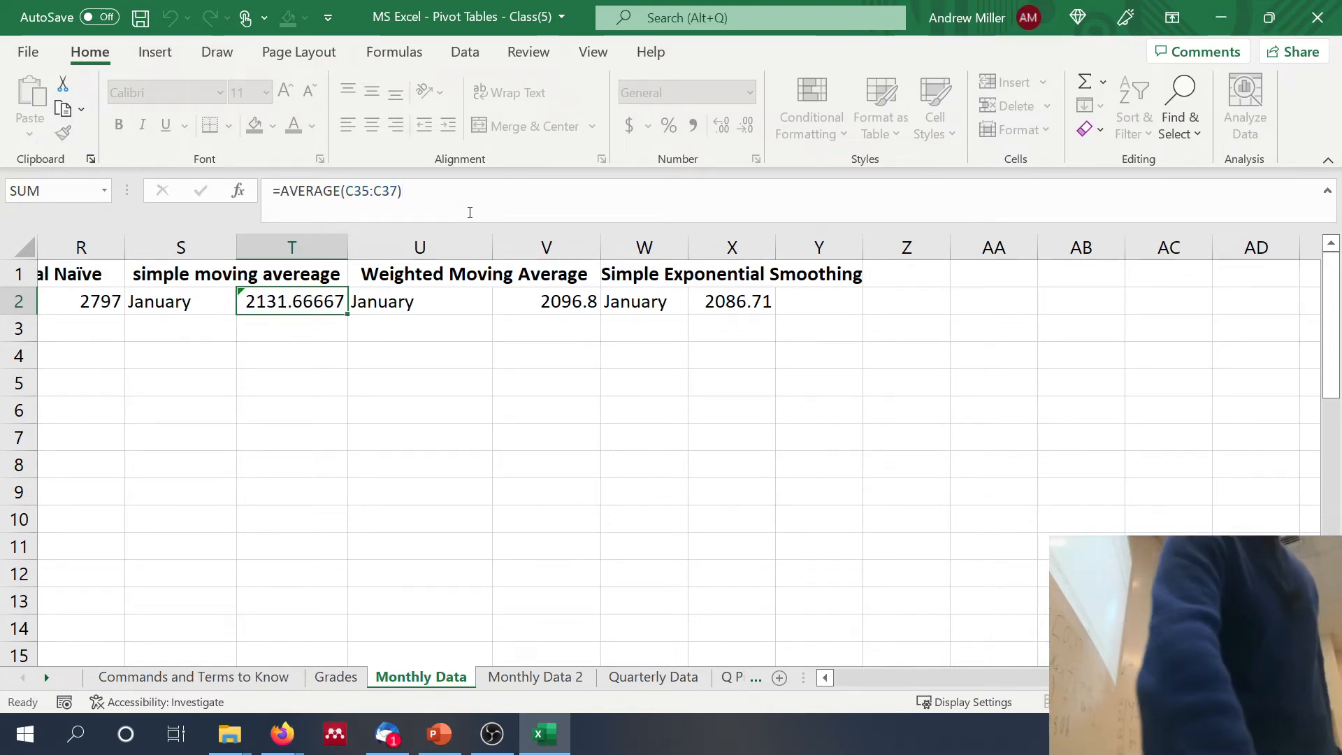
{"action": "key", "text": "Right"}
{"action": "key", "text": "Right"}
{"action": "key", "text": "Right"}
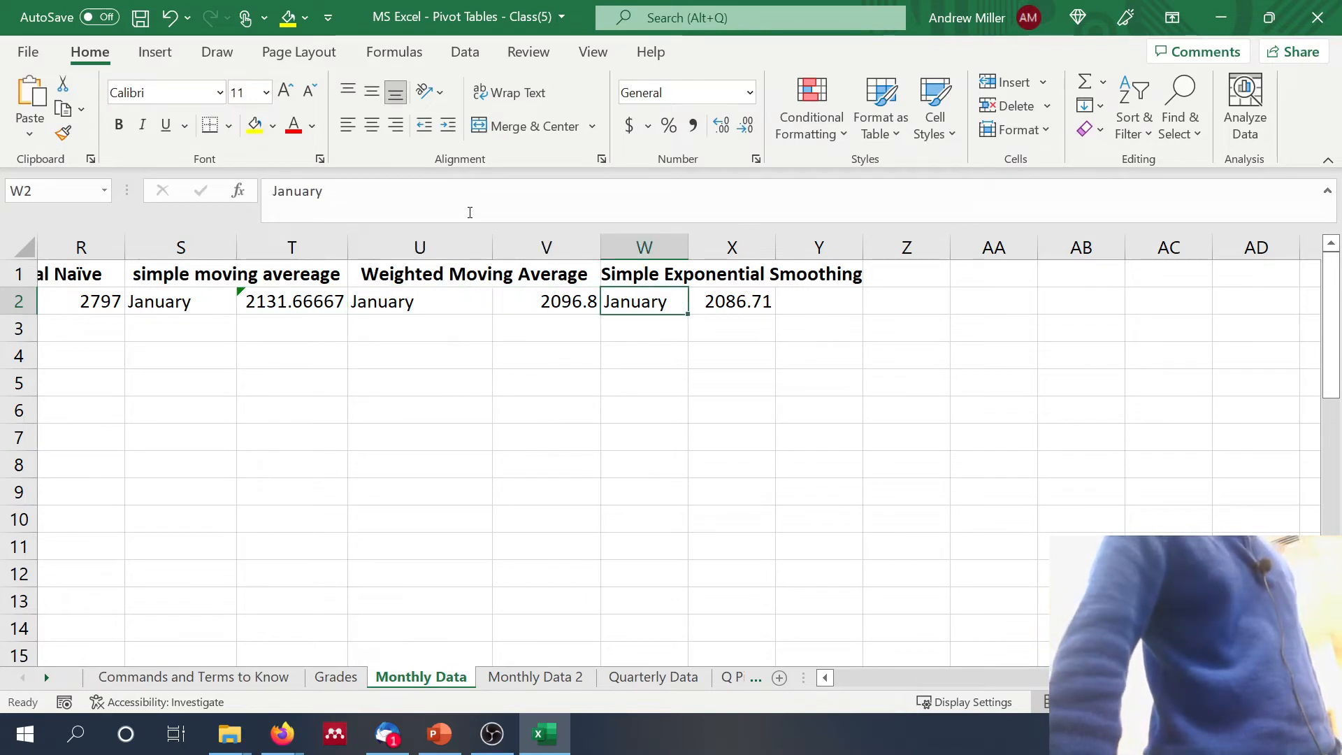
{"action": "key", "text": "Left"}
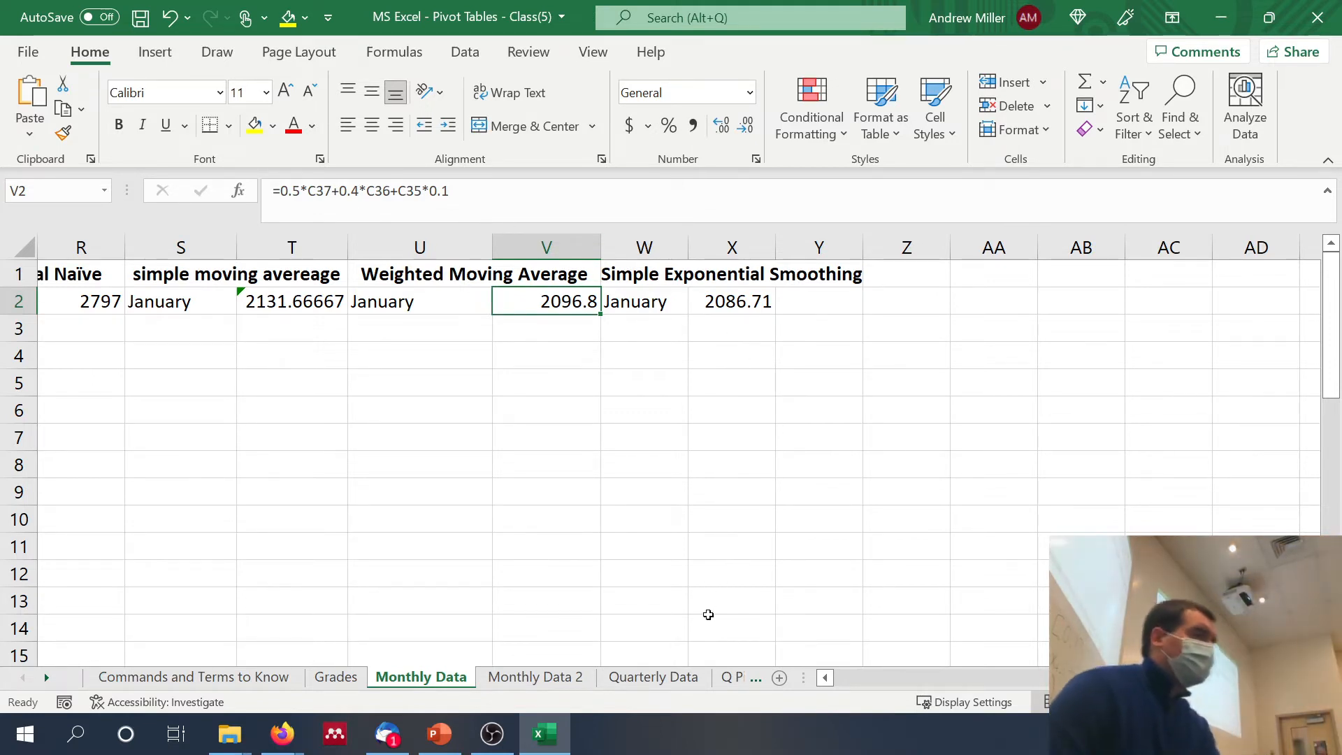
Step: On the Quarterly Data sheet, total the revenue for 2017 through 2014 in G2:G5 with =SUMIF(A:A,F2,C:C) filled down
{"action": "left_click", "coordinate": [660, 677]}
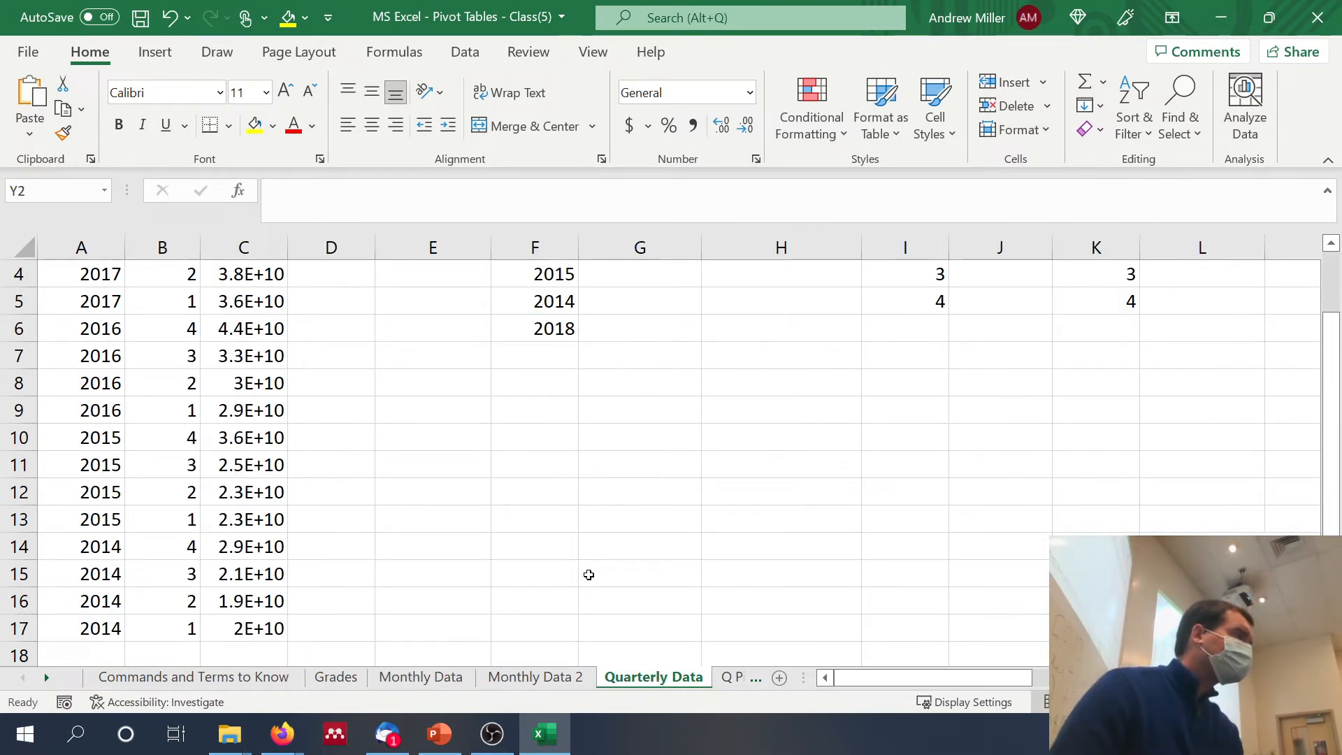
{"action": "scroll", "coordinate": [589, 574], "scroll_direction": "up", "scroll_amount": 1}
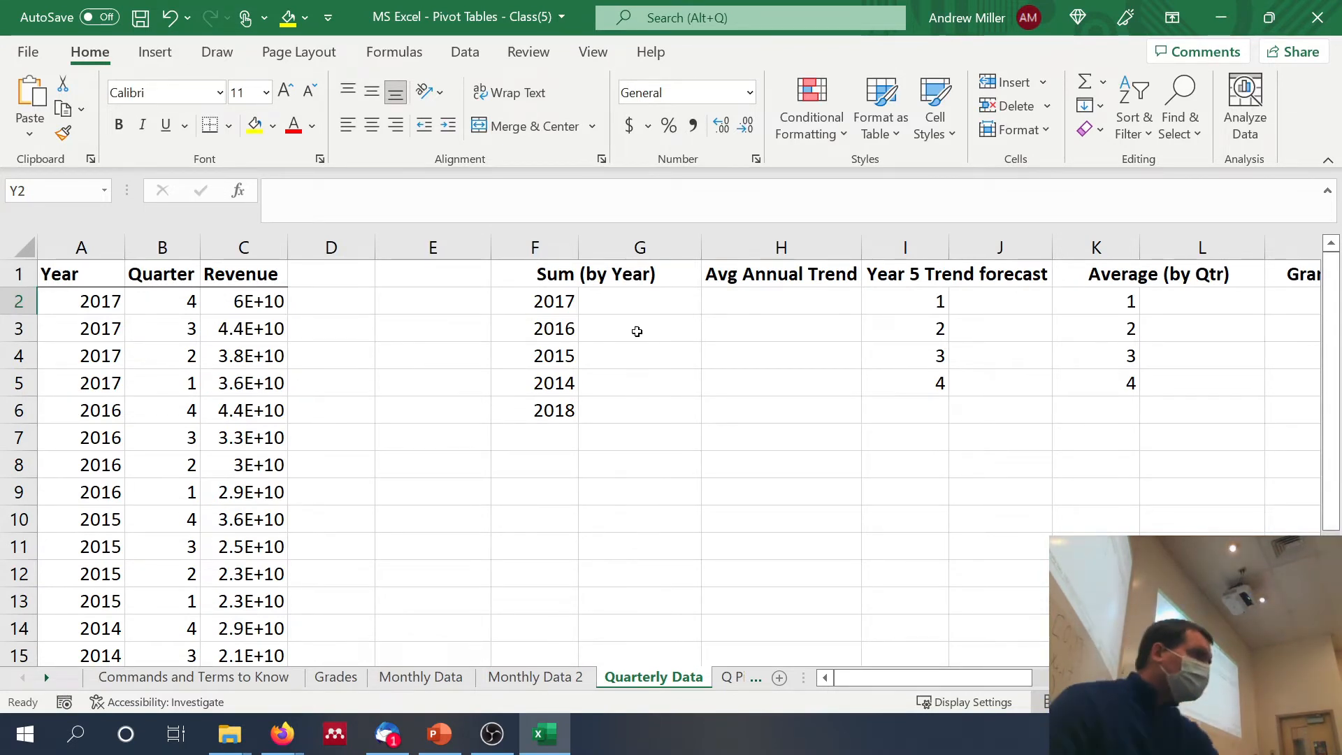
{"action": "left_click", "coordinate": [625, 294]}
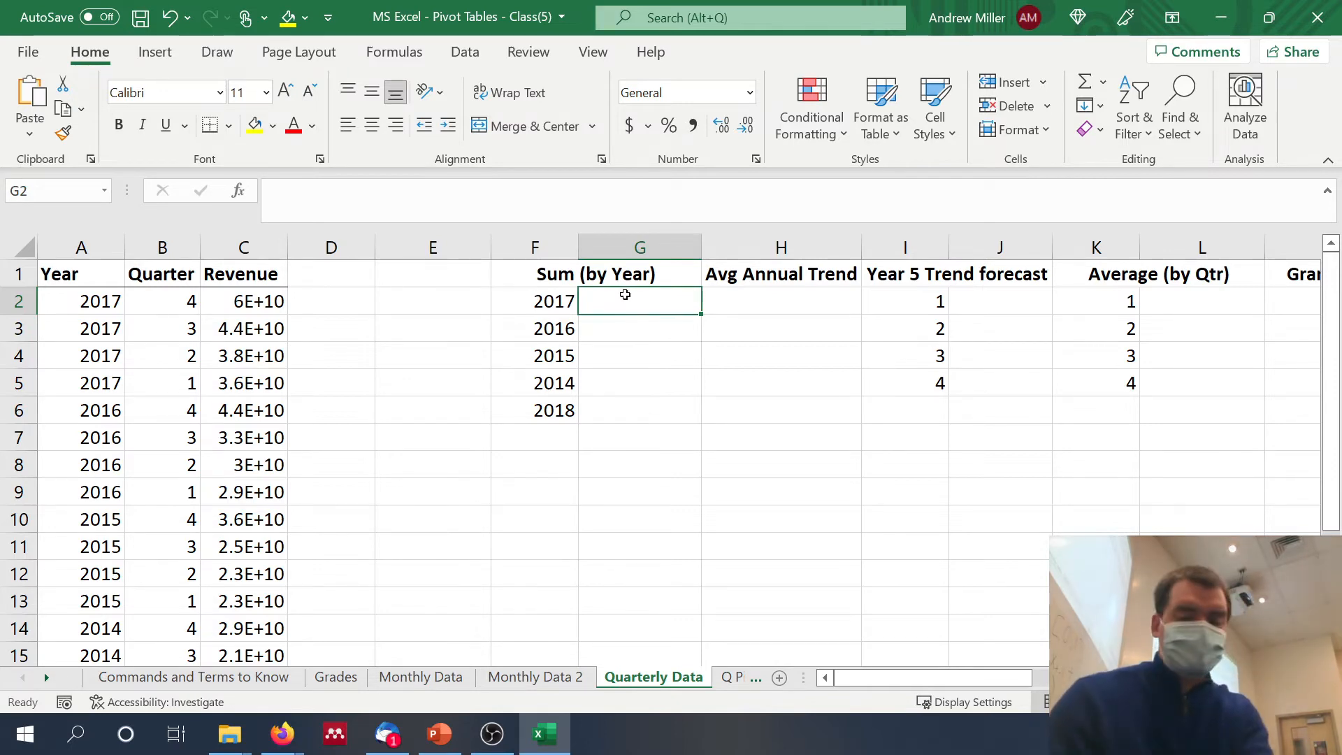
{"action": "type", "text": "="}
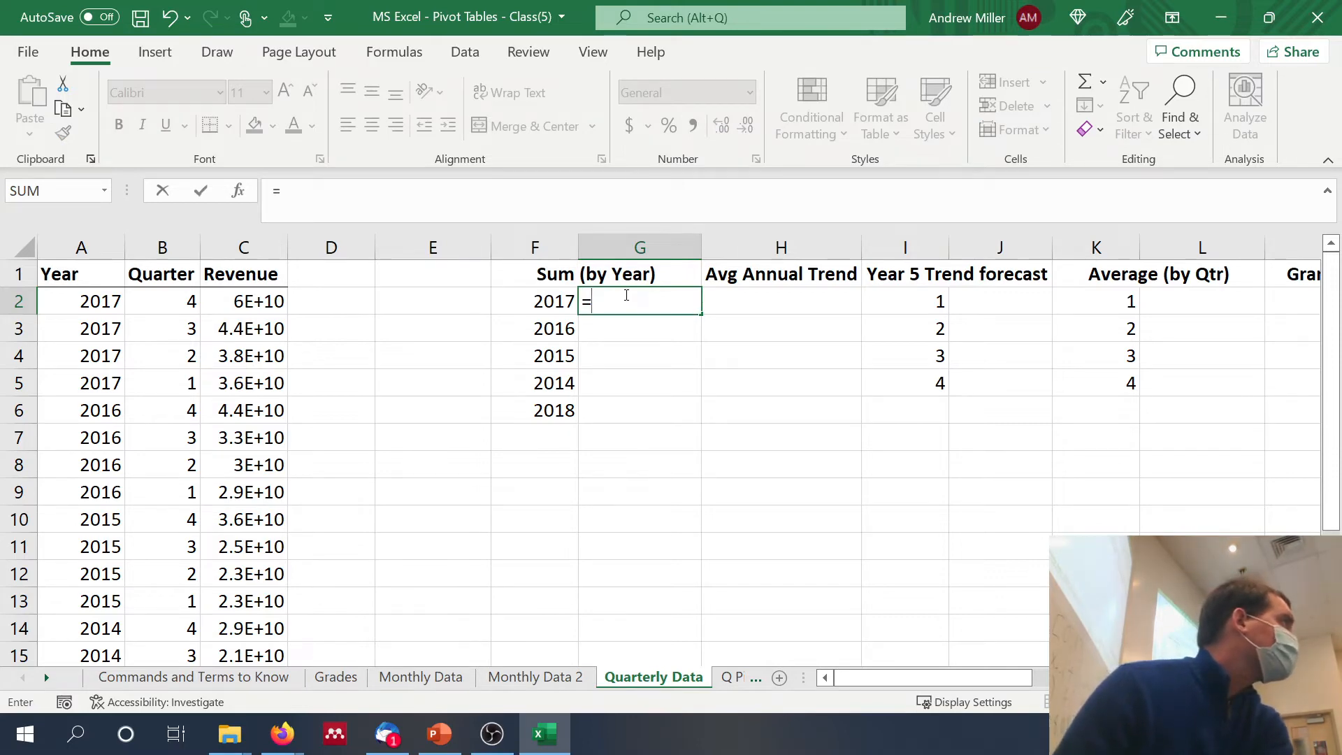
{"action": "type", "text": "sumif9"}
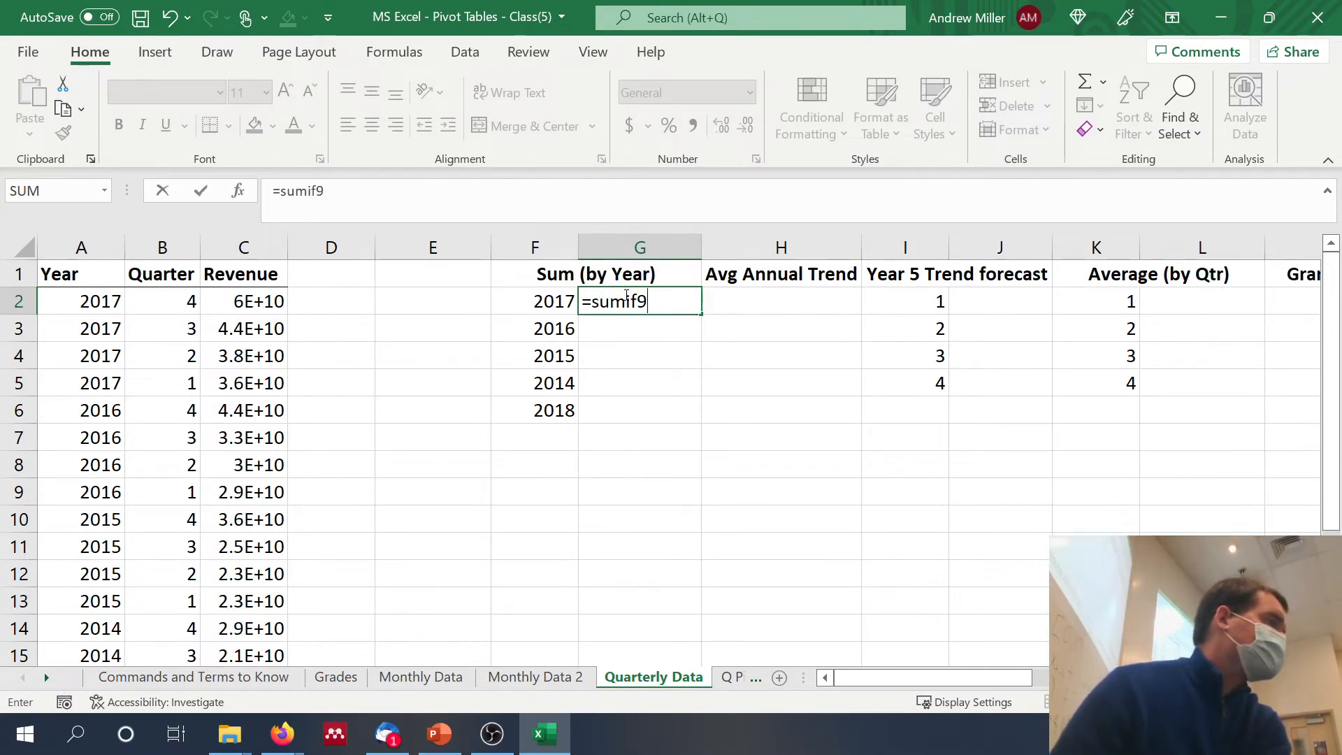
{"action": "key", "text": "BackSpace"}
{"action": "type", "text": "(A:A"}
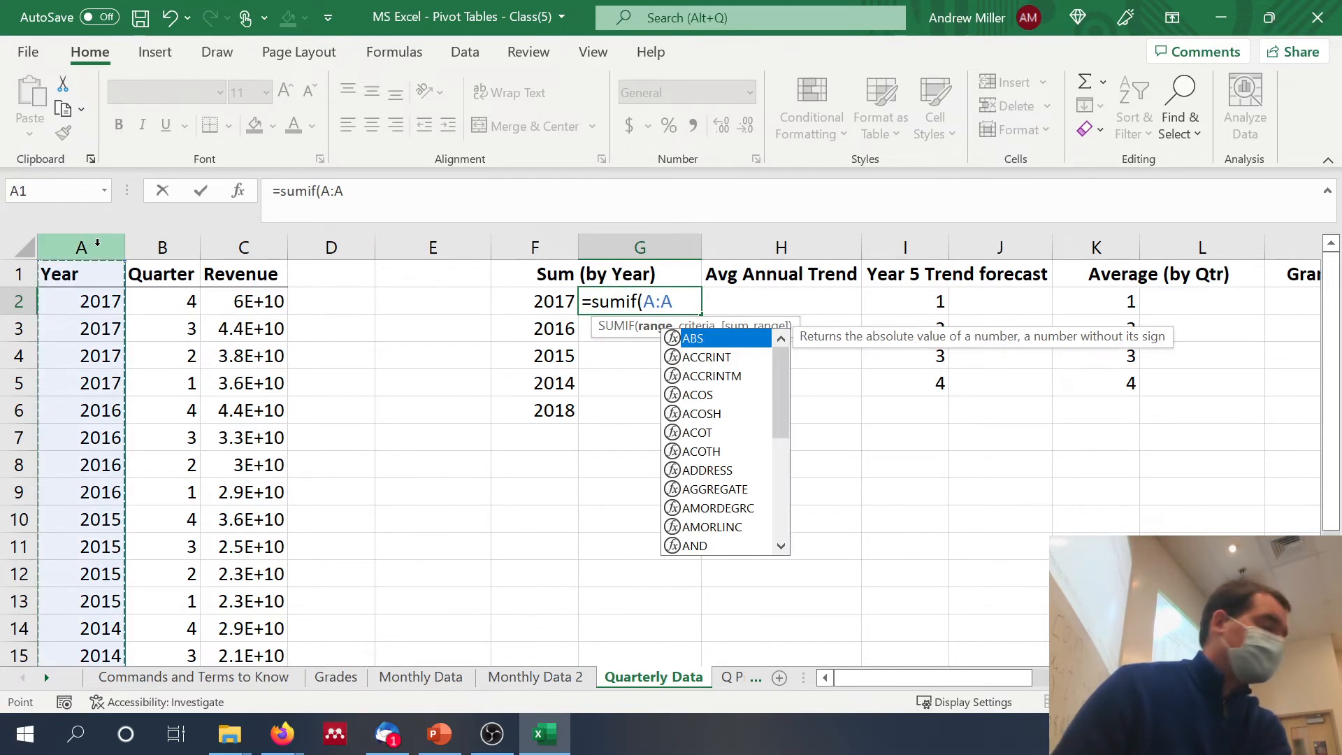
{"action": "left_click", "coordinate": [98, 247]}
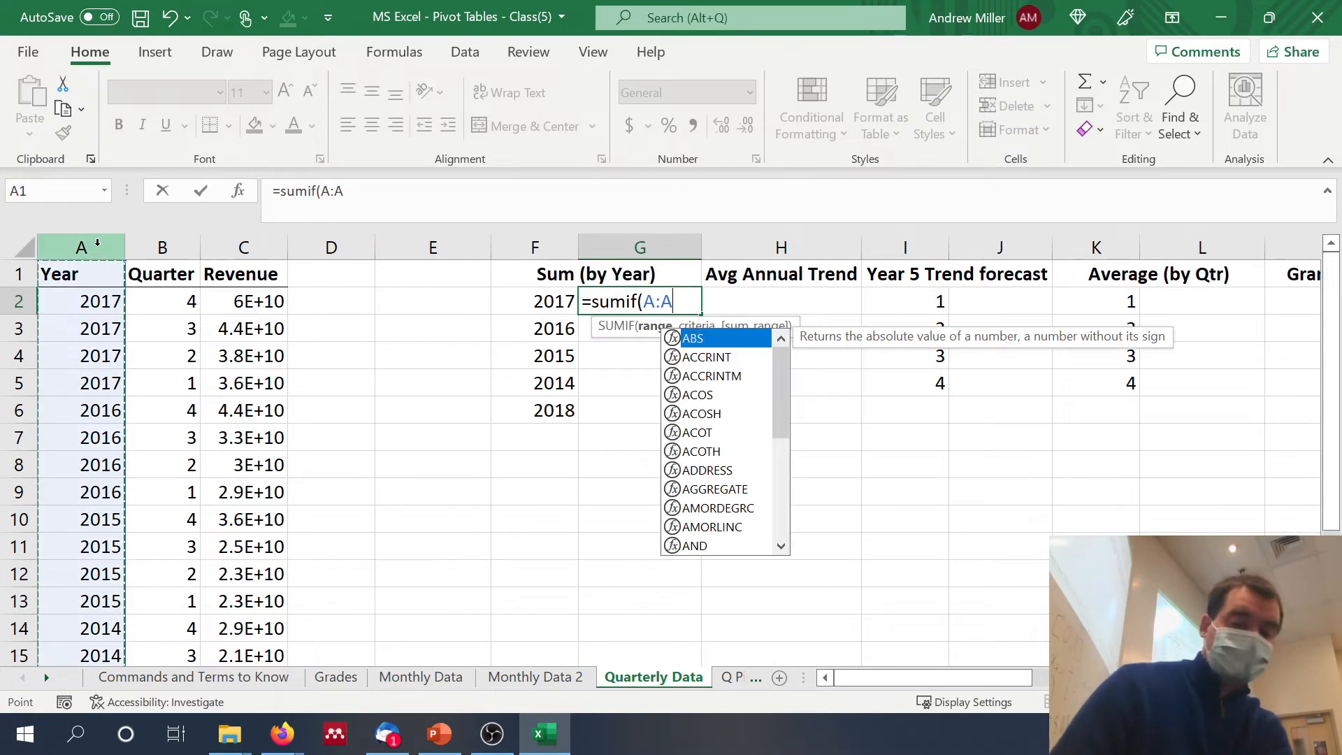
{"action": "type", "text": ","}
{"action": "left_click", "coordinate": [551, 305]}
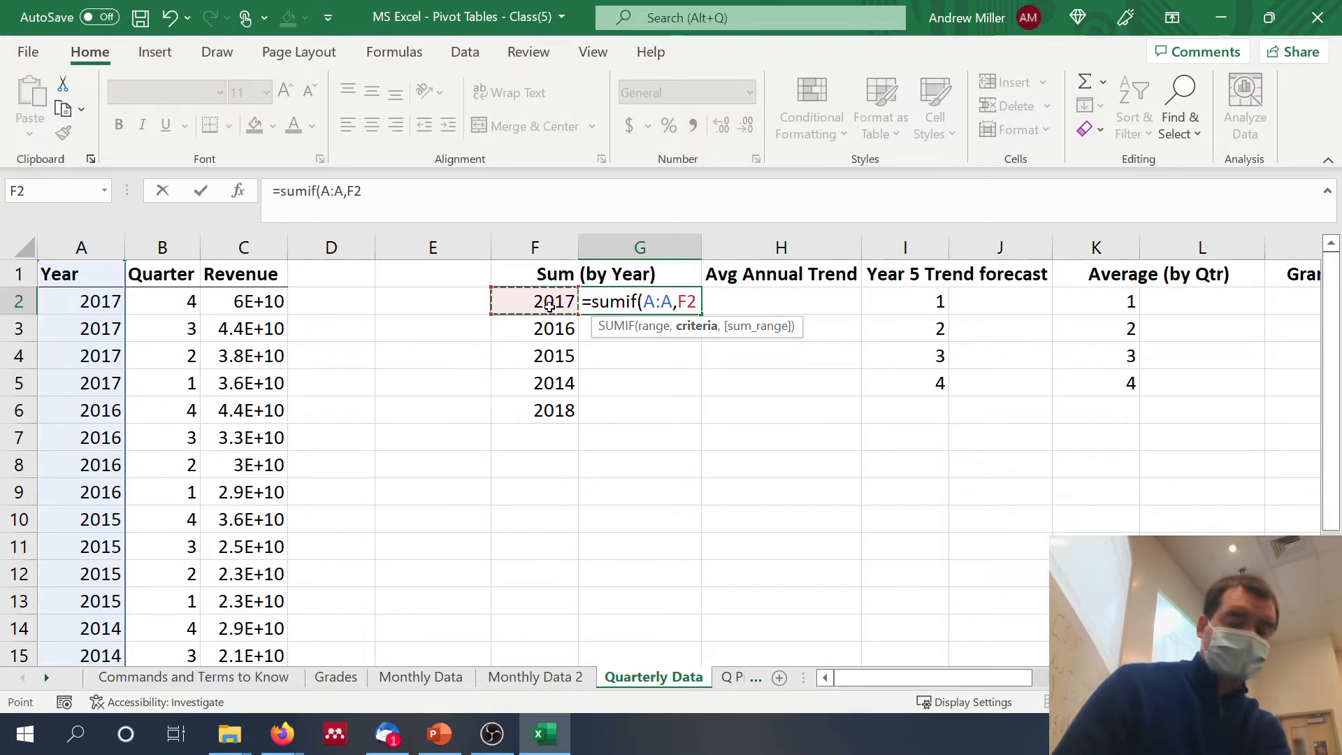
{"action": "type", "text": ","}
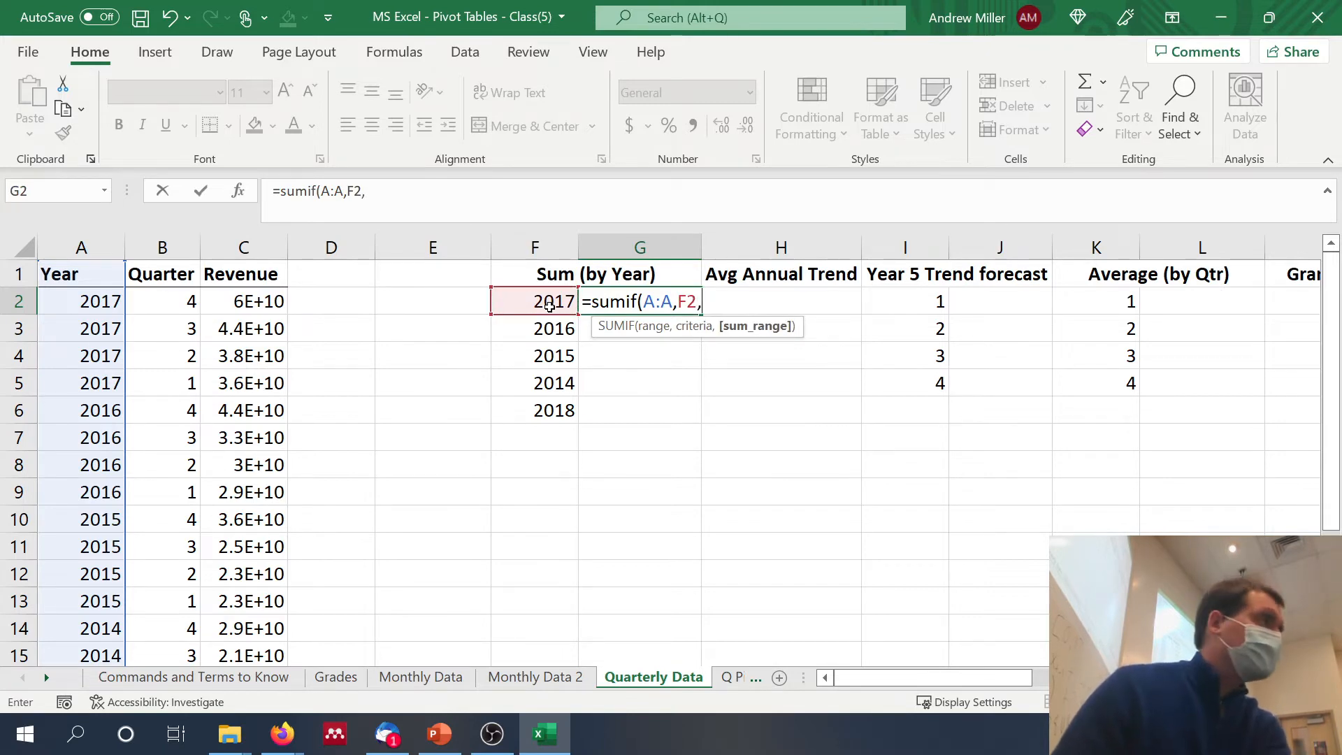
{"action": "left_click", "coordinate": [266, 253]}
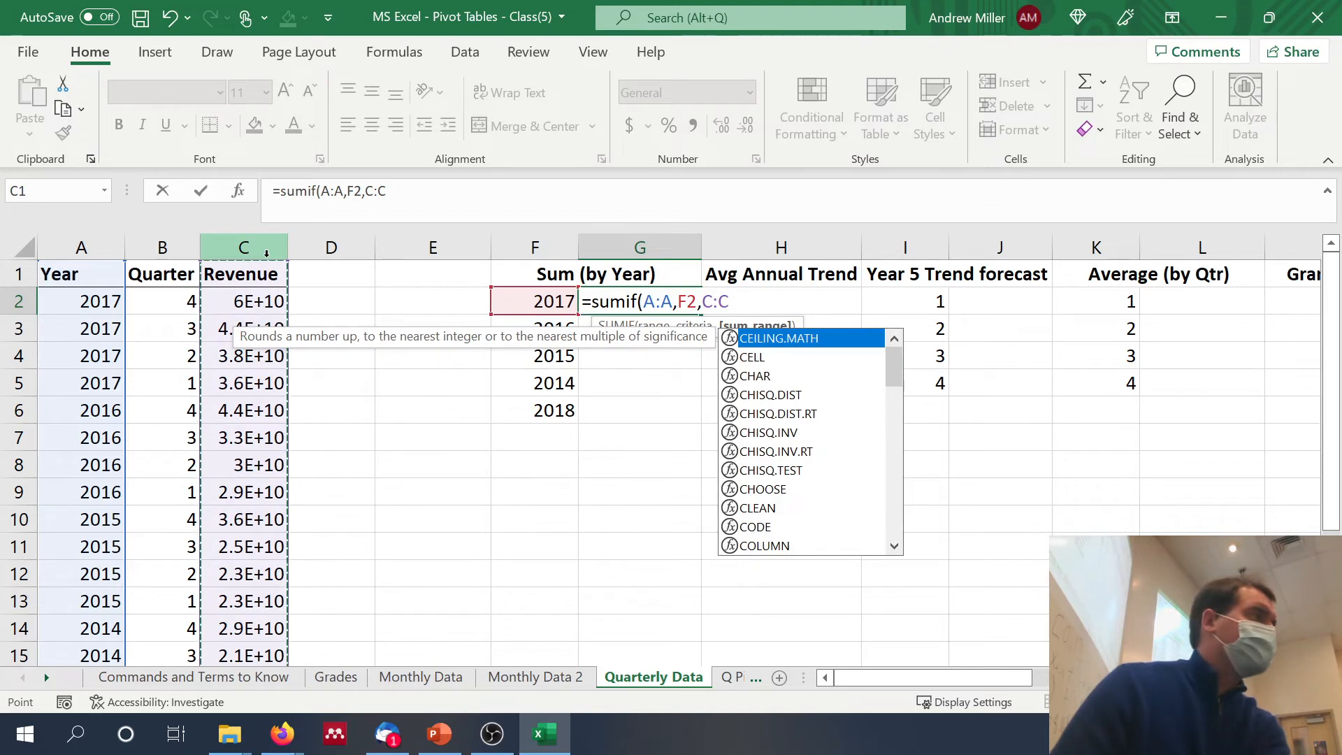
{"action": "type", "text": ")"}
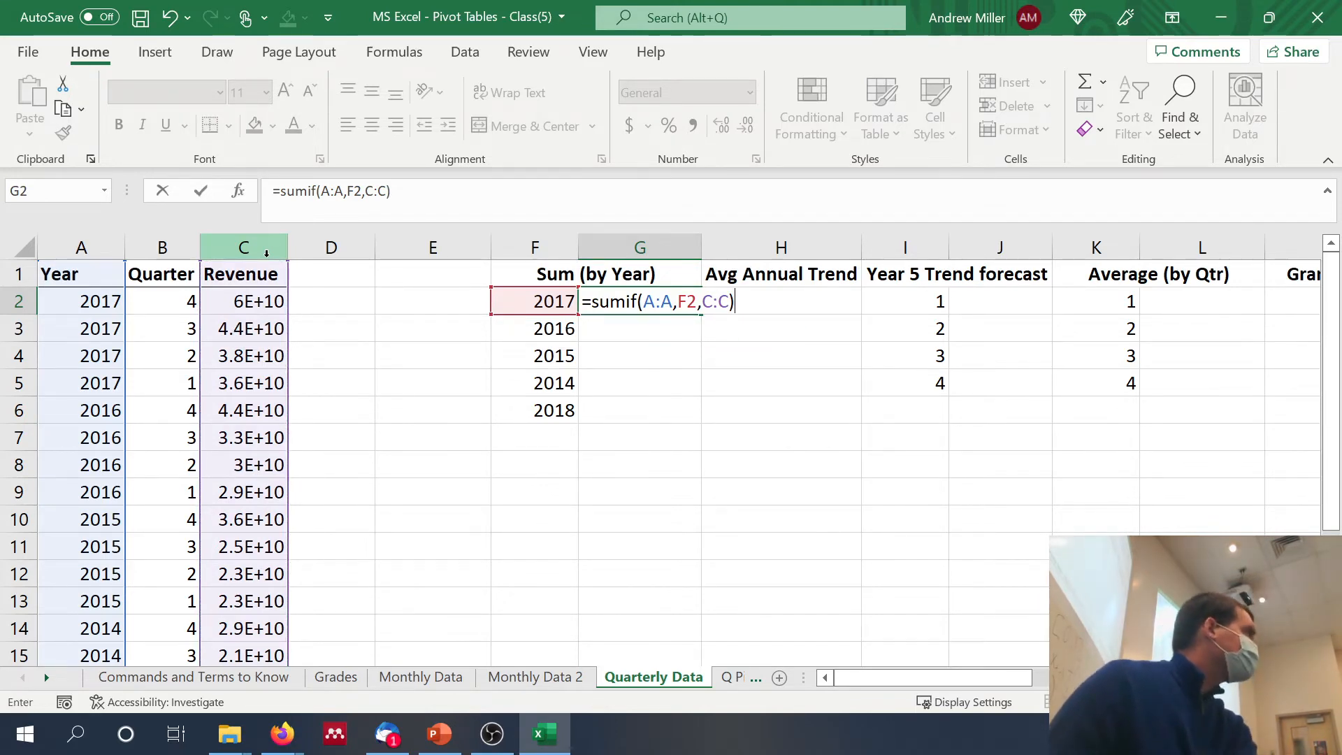
{"action": "key", "text": "Return"}
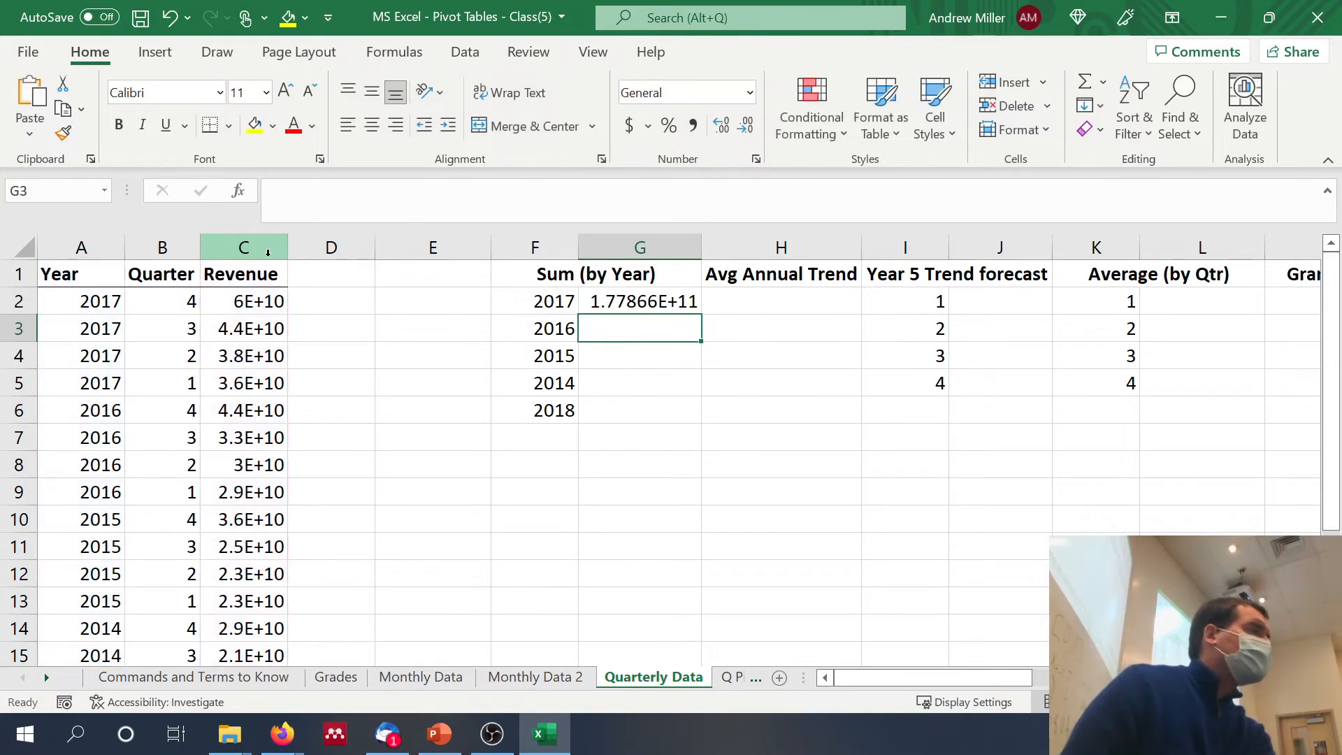
{"action": "left_click", "coordinate": [650, 302]}
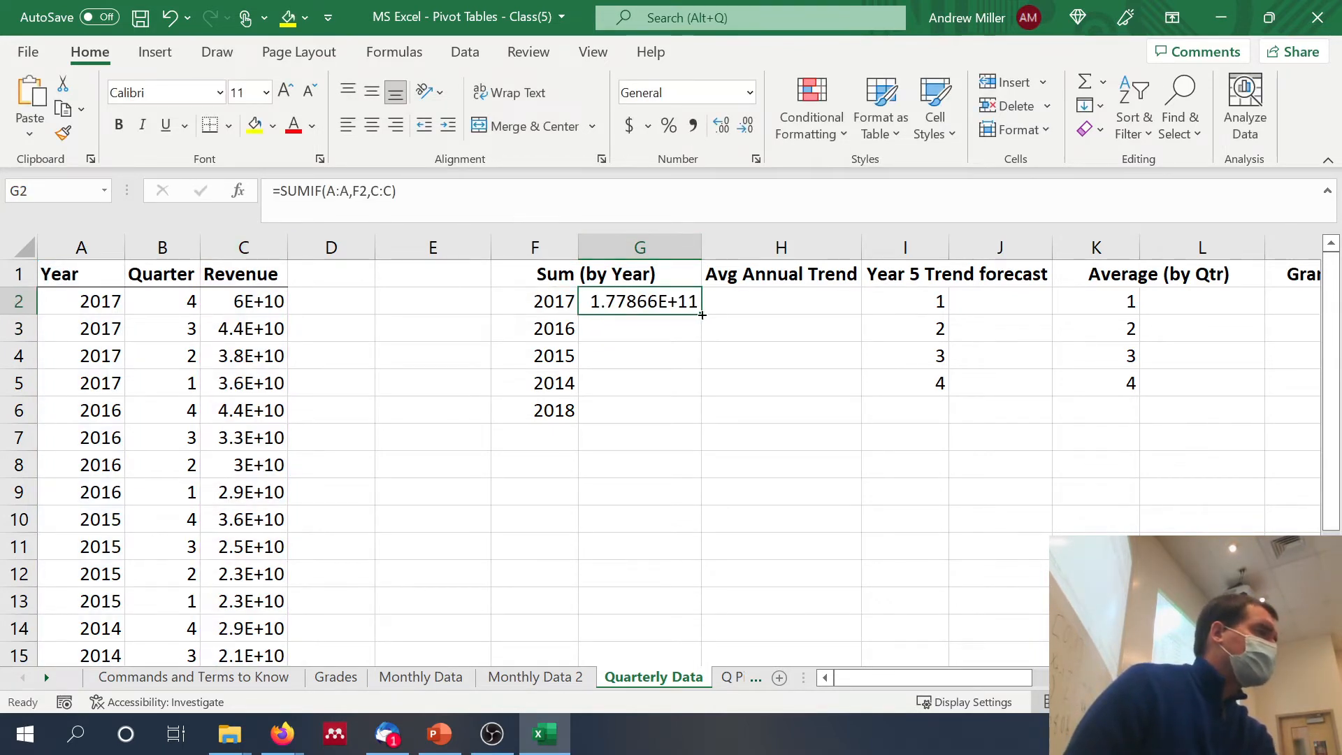
{"action": "left_click_drag", "start_coordinate": [700, 314], "coordinate": [683, 392]}
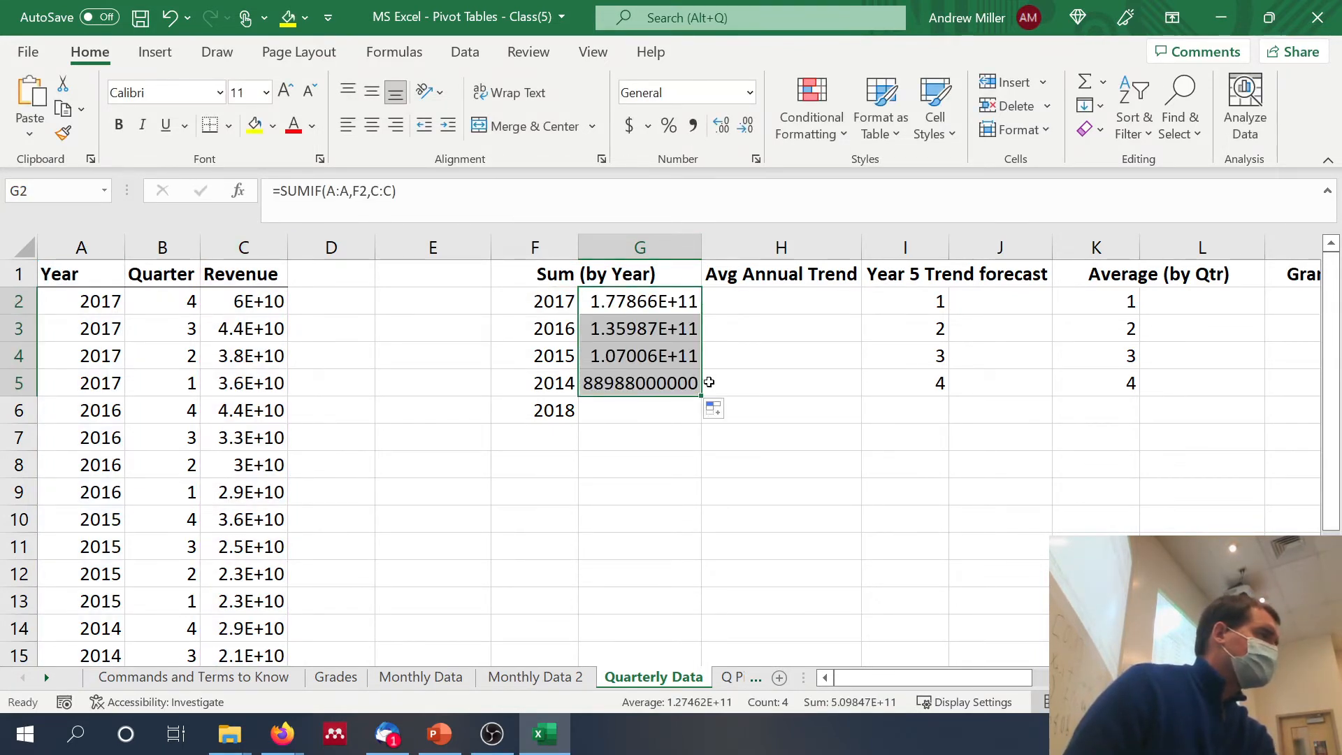
Step: Try to calculate the average annual trend in H2 with =((G5/G2)-1)/3
{"action": "left_click", "coordinate": [774, 310]}
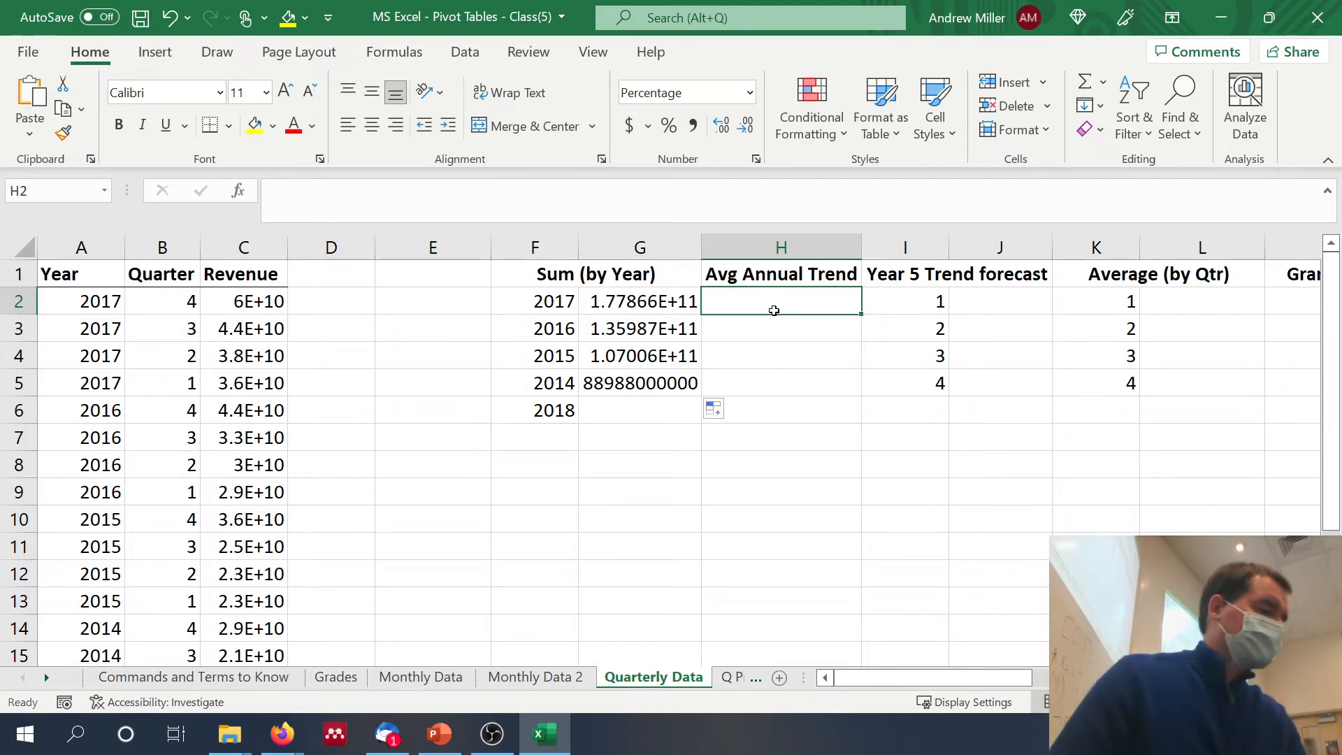
{"action": "type", "text": "="}
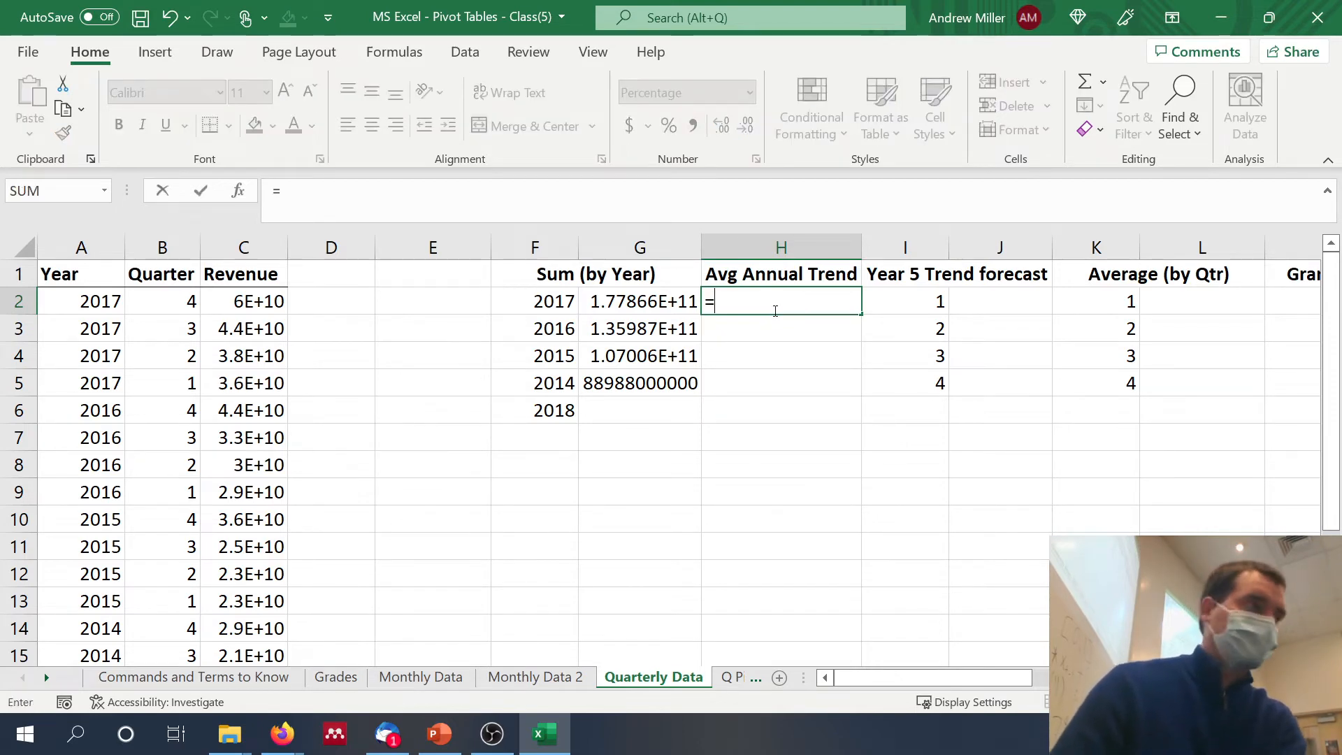
{"action": "type", "text": "("}
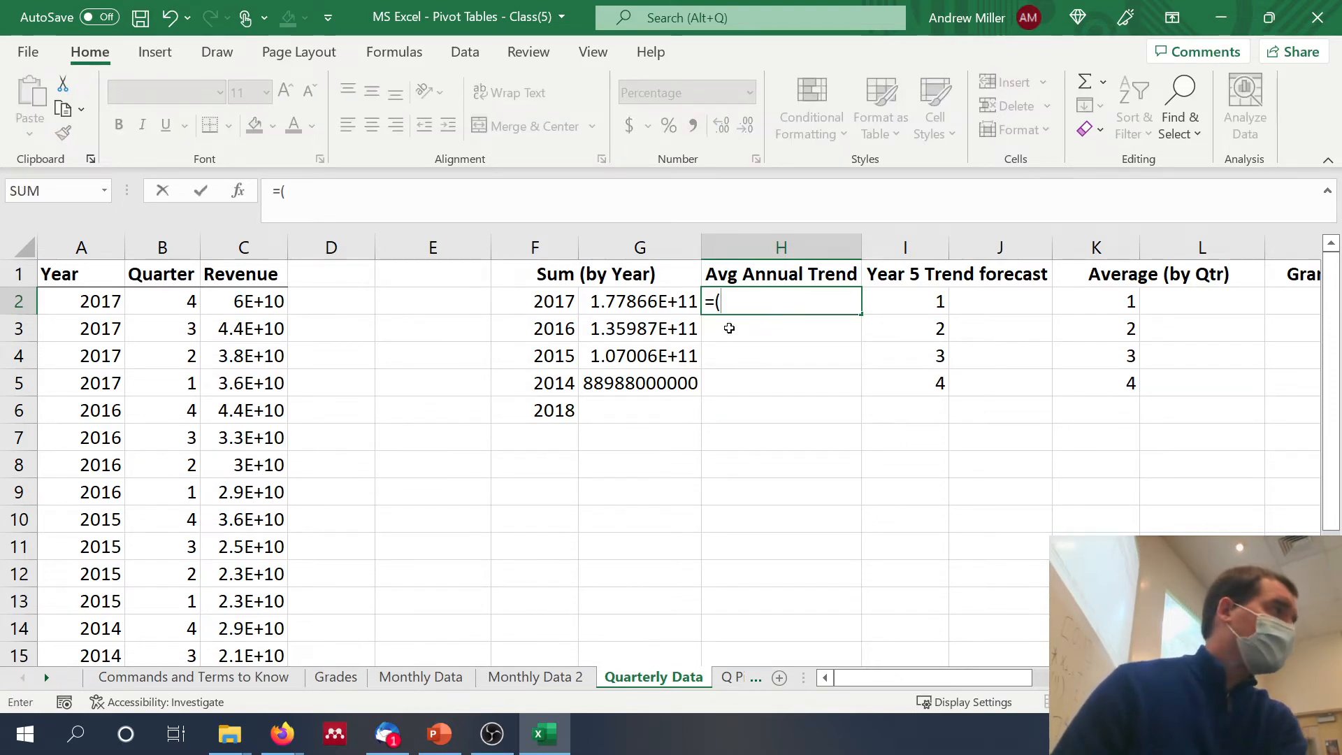
{"action": "left_click", "coordinate": [654, 381]}
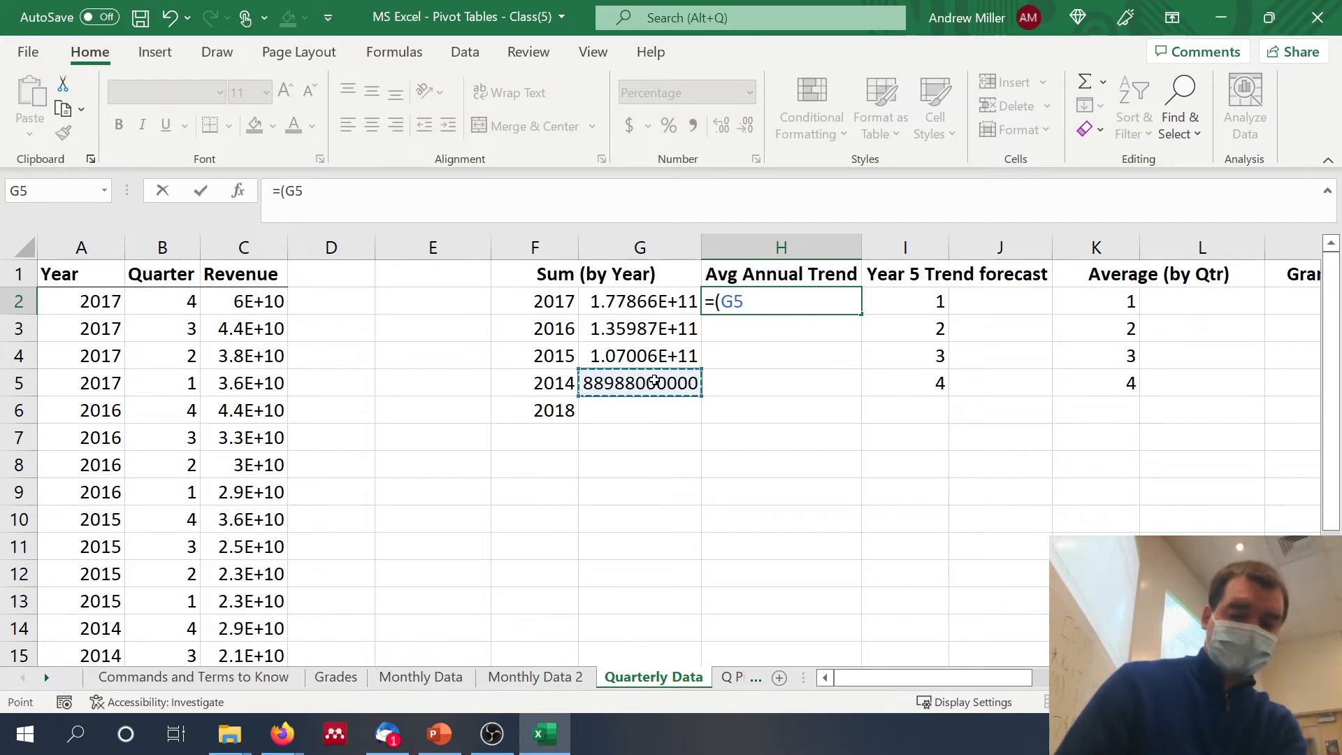
{"action": "type", "text": "/"}
{"action": "left_click", "coordinate": [633, 298]}
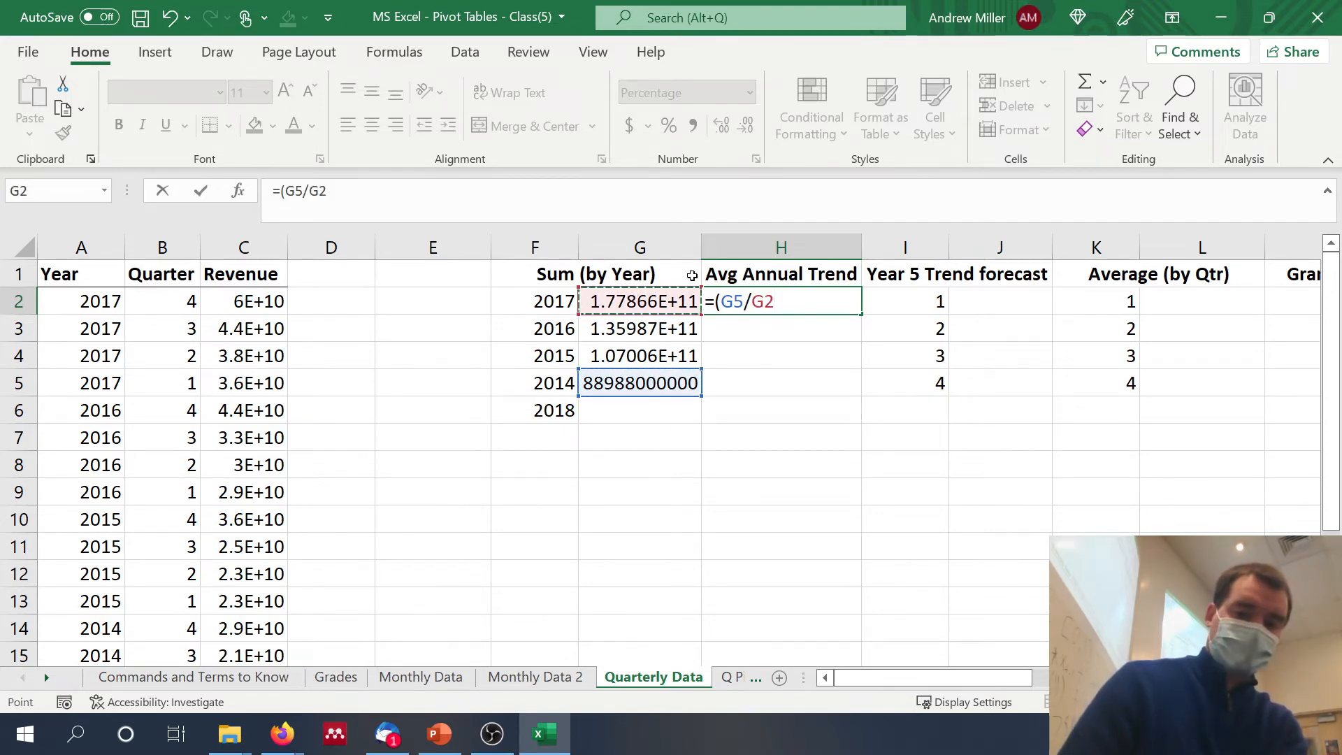
{"action": "type", "text": ")-1"}
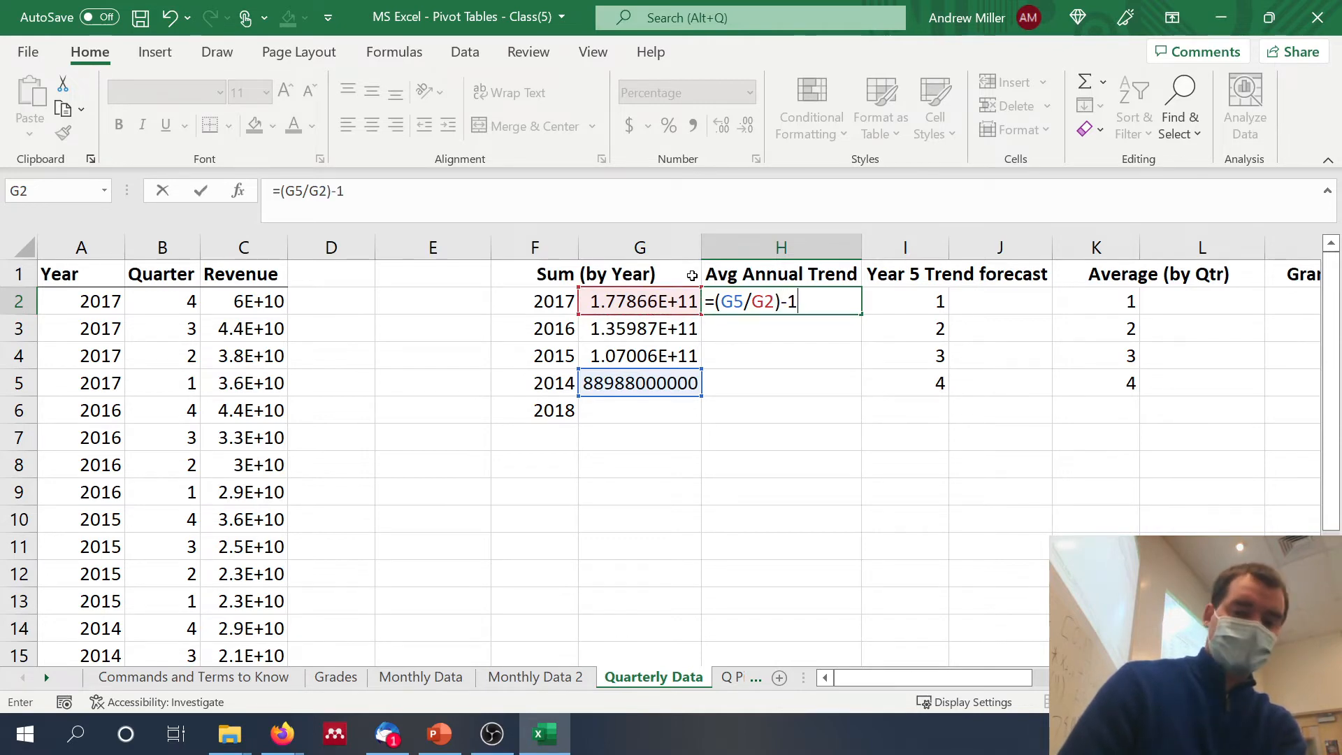
{"action": "type", "text": ")"}
{"action": "left_click", "coordinate": [282, 195]}
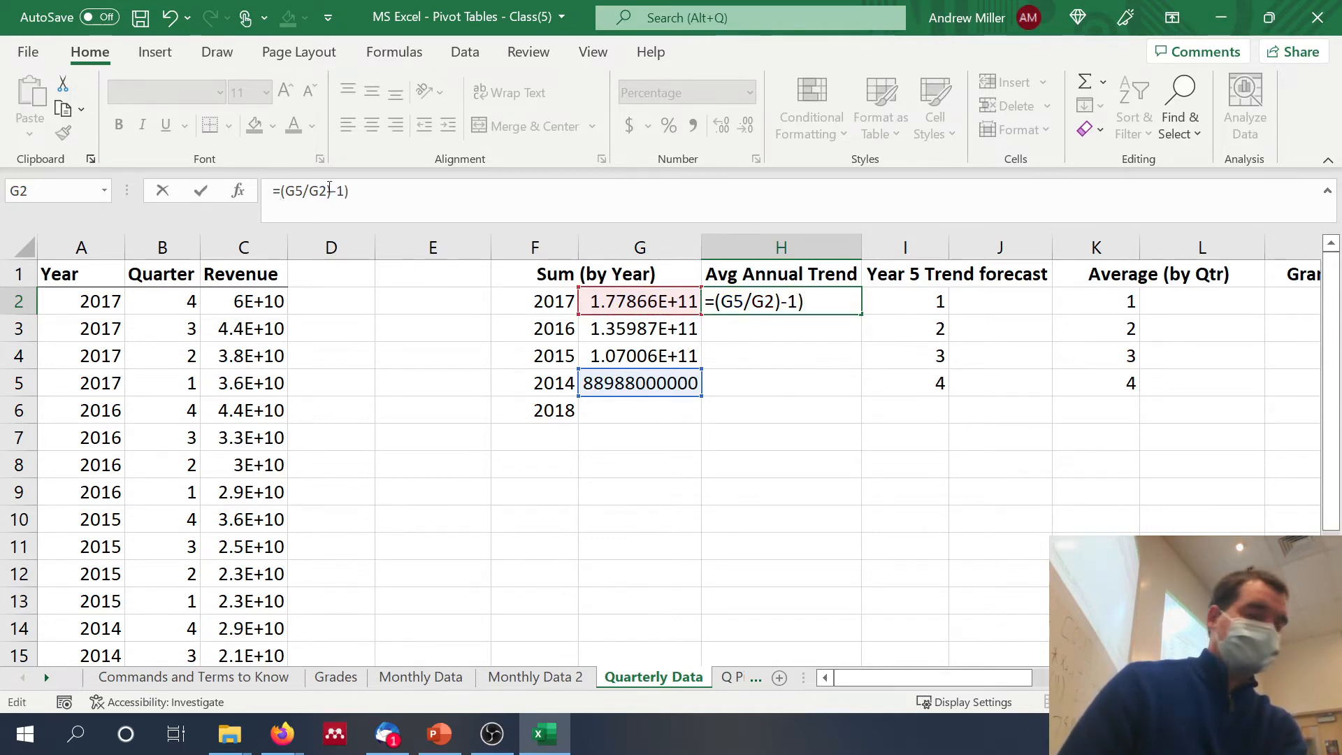
{"action": "type", "text": "("}
{"action": "left_click", "coordinate": [372, 193]}
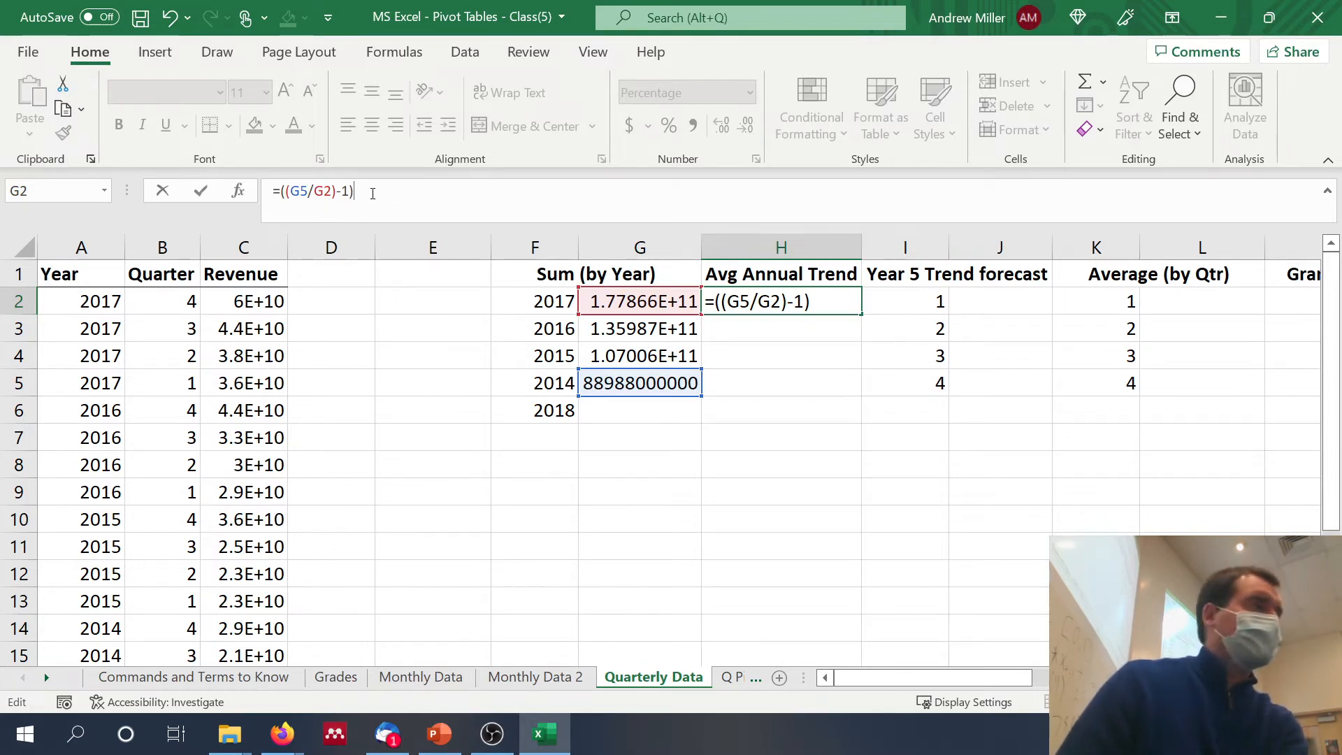
{"action": "type", "text": "/3"}
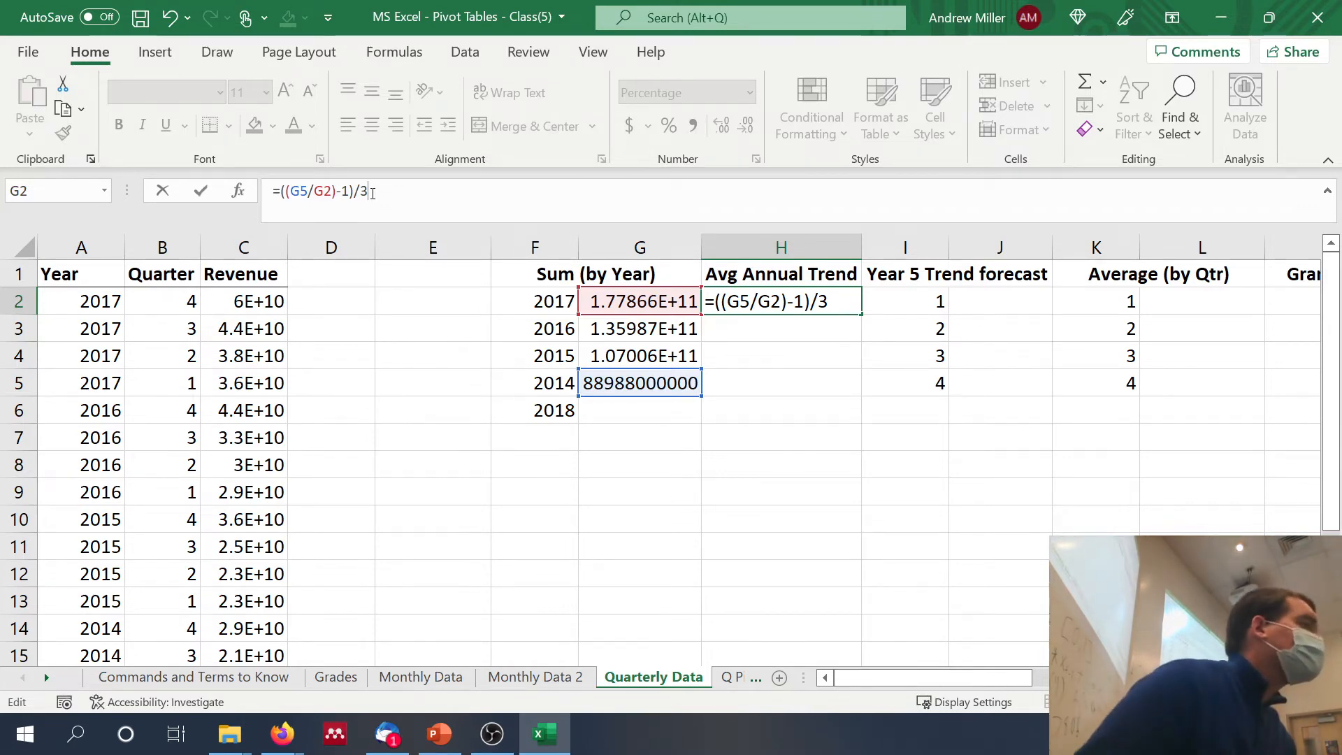
{"action": "key", "text": "Return"}
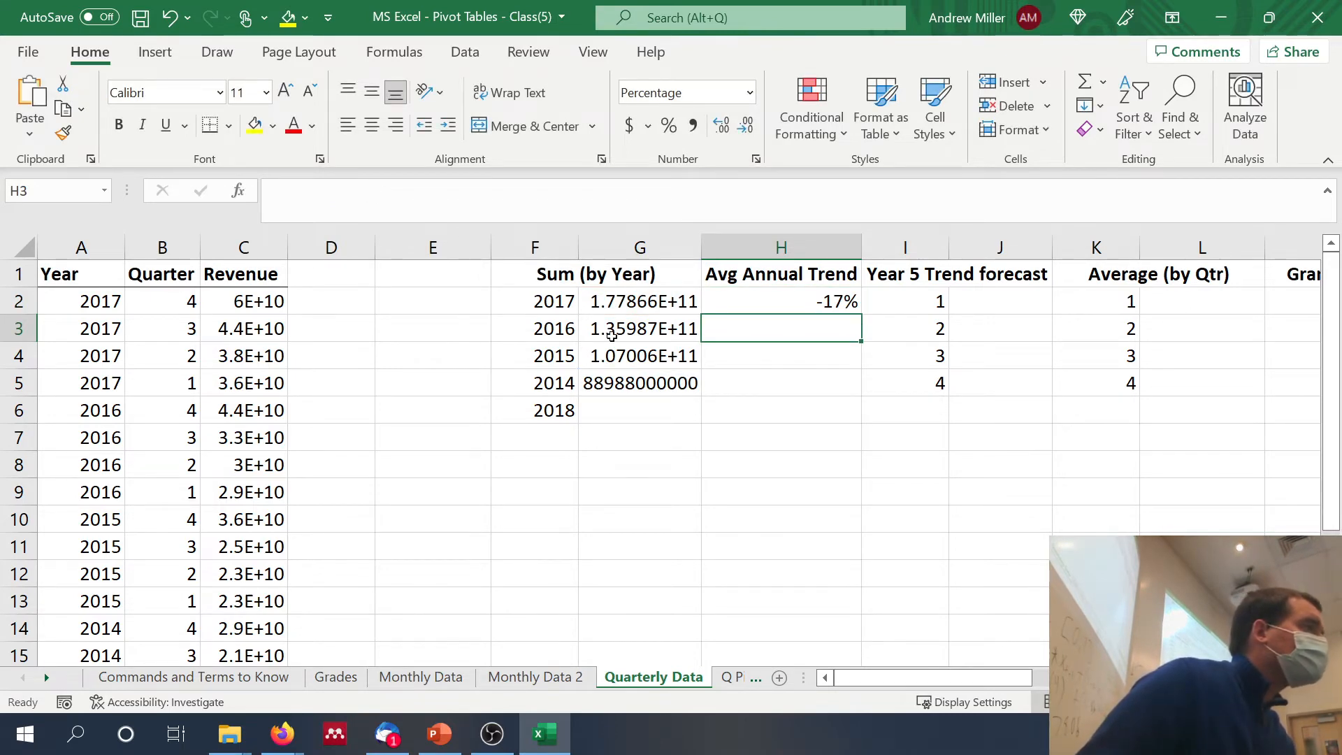
Step: Clear the average annual trend formula from H2
{"action": "left_click", "coordinate": [743, 308]}
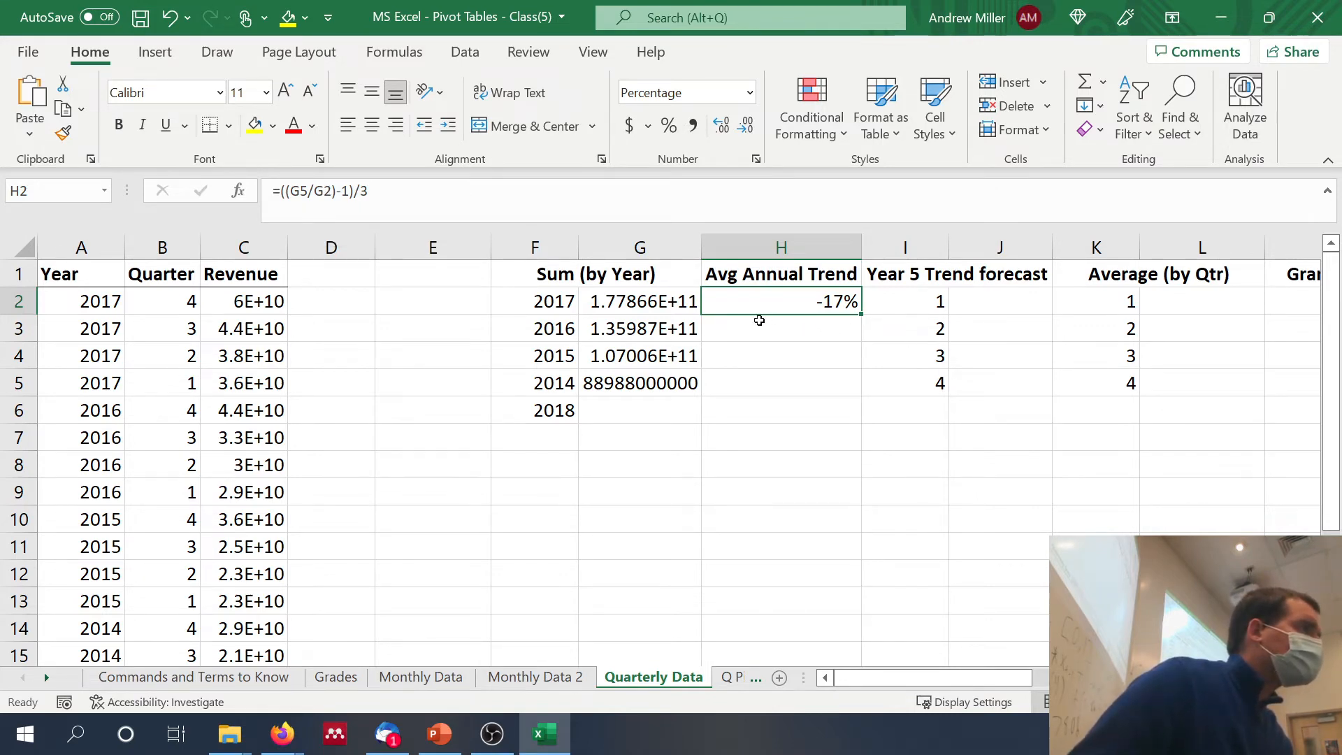
{"action": "left_click", "coordinate": [930, 326]}
{"action": "left_click", "coordinate": [842, 301]}
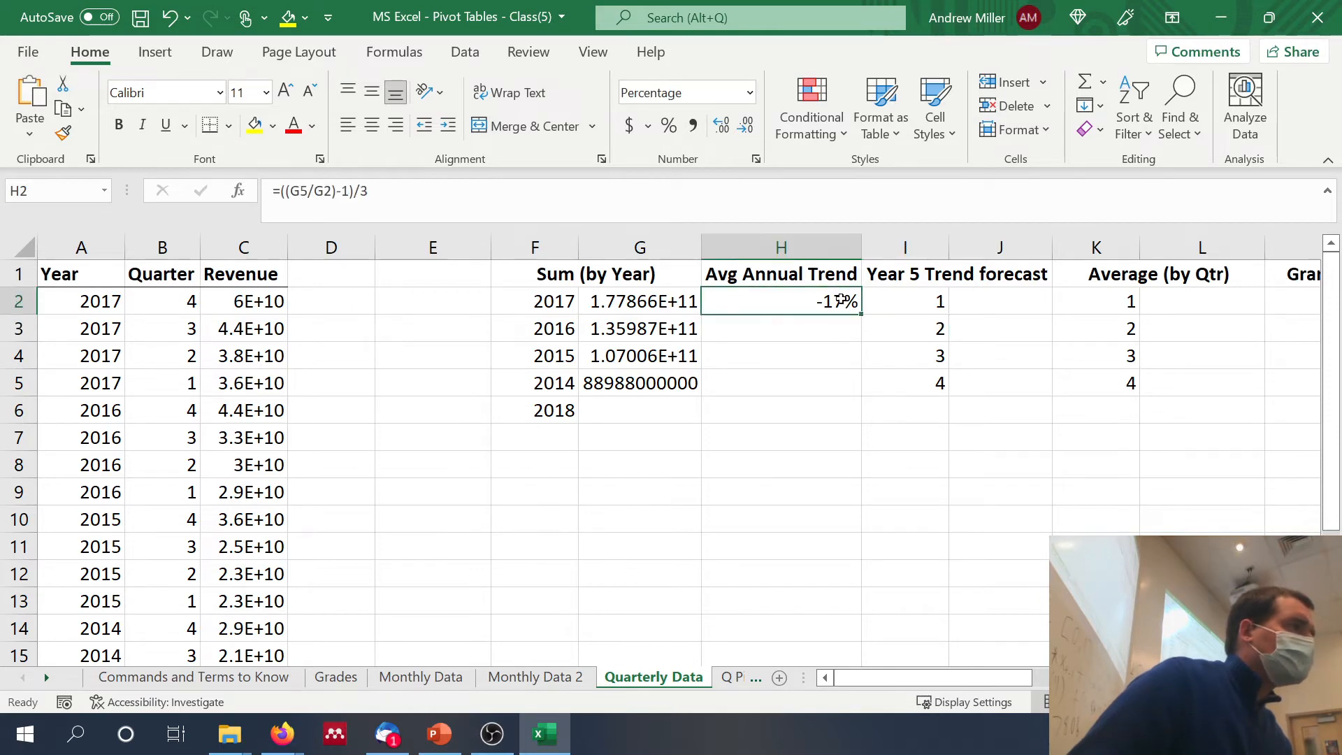
{"action": "key", "text": "Delete"}
Step: Widen column G, which holds the revenue sums by year
{"action": "scroll", "coordinate": [841, 299], "scroll_direction": "right", "scroll_amount": 5}
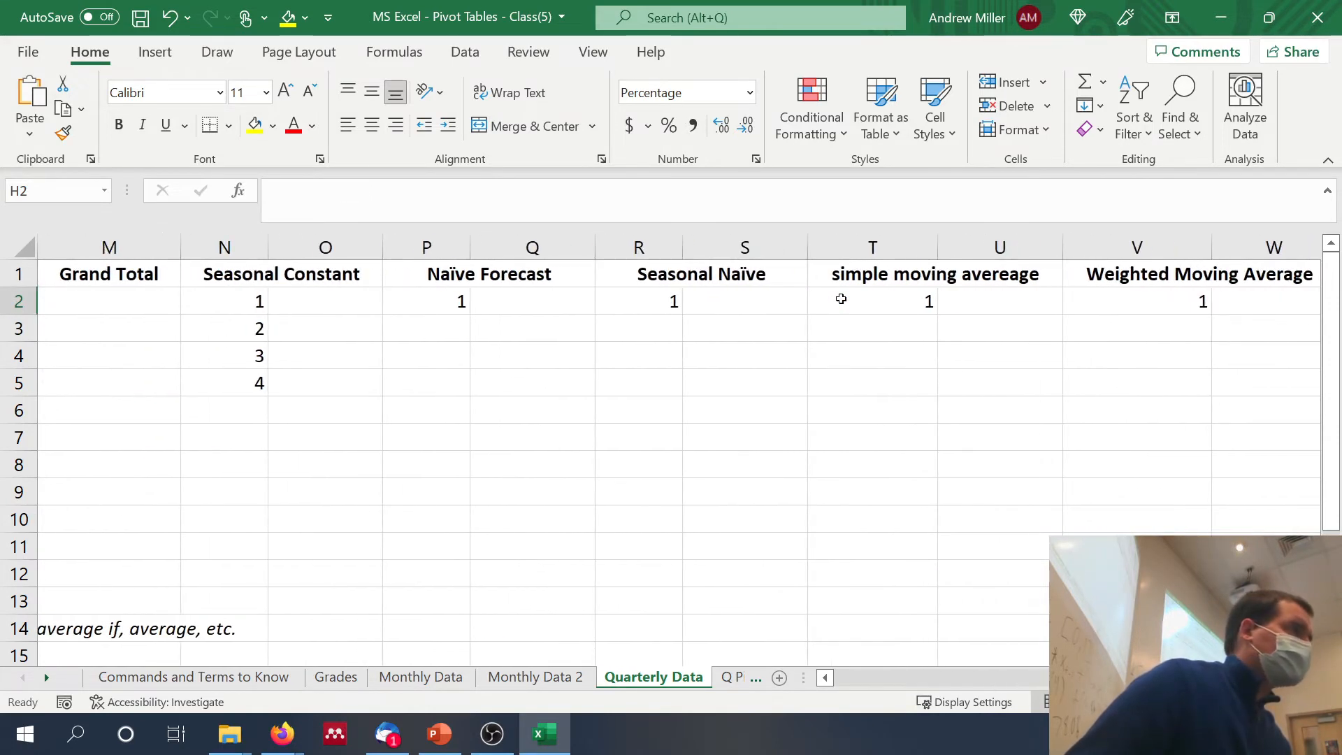
{"action": "scroll", "coordinate": [841, 299], "scroll_direction": "left", "scroll_amount": 1}
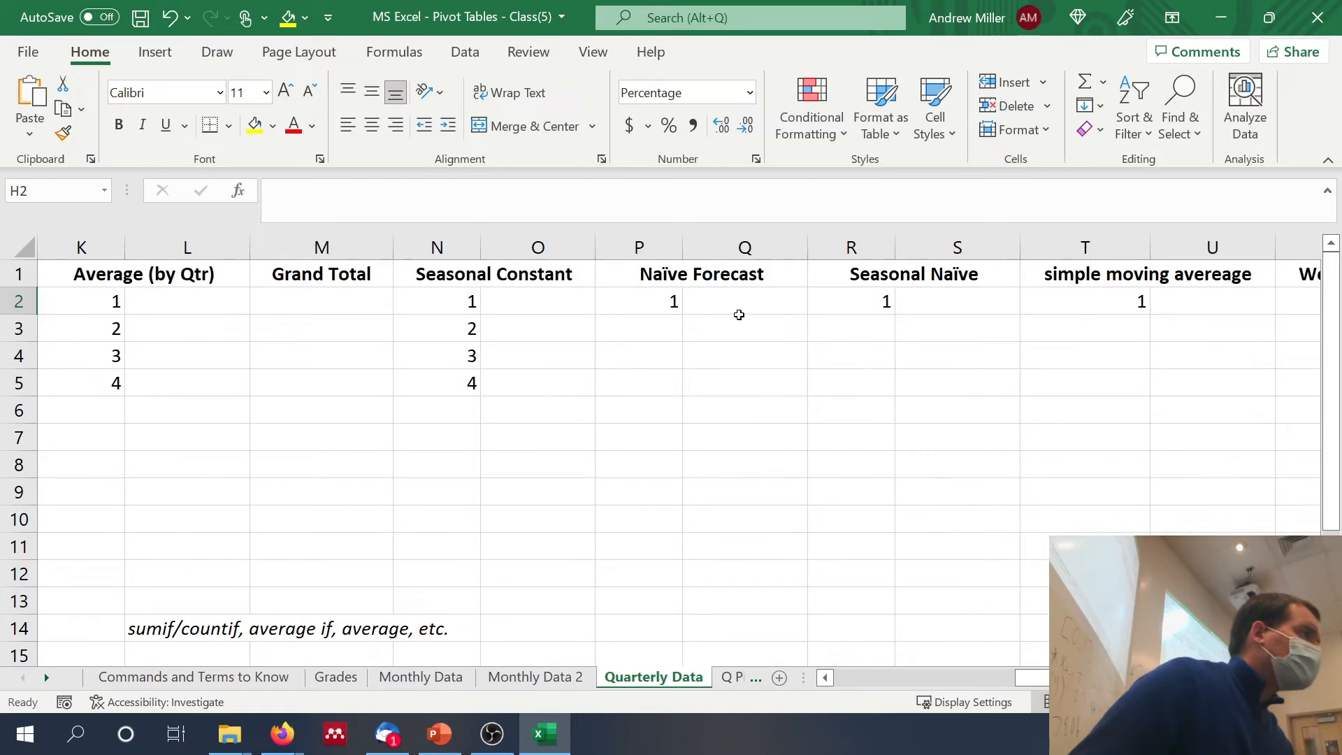
{"action": "scroll", "coordinate": [739, 315], "scroll_direction": "left", "scroll_amount": 5}
{"action": "scroll", "coordinate": [739, 315], "scroll_direction": "left", "scroll_amount": 1}
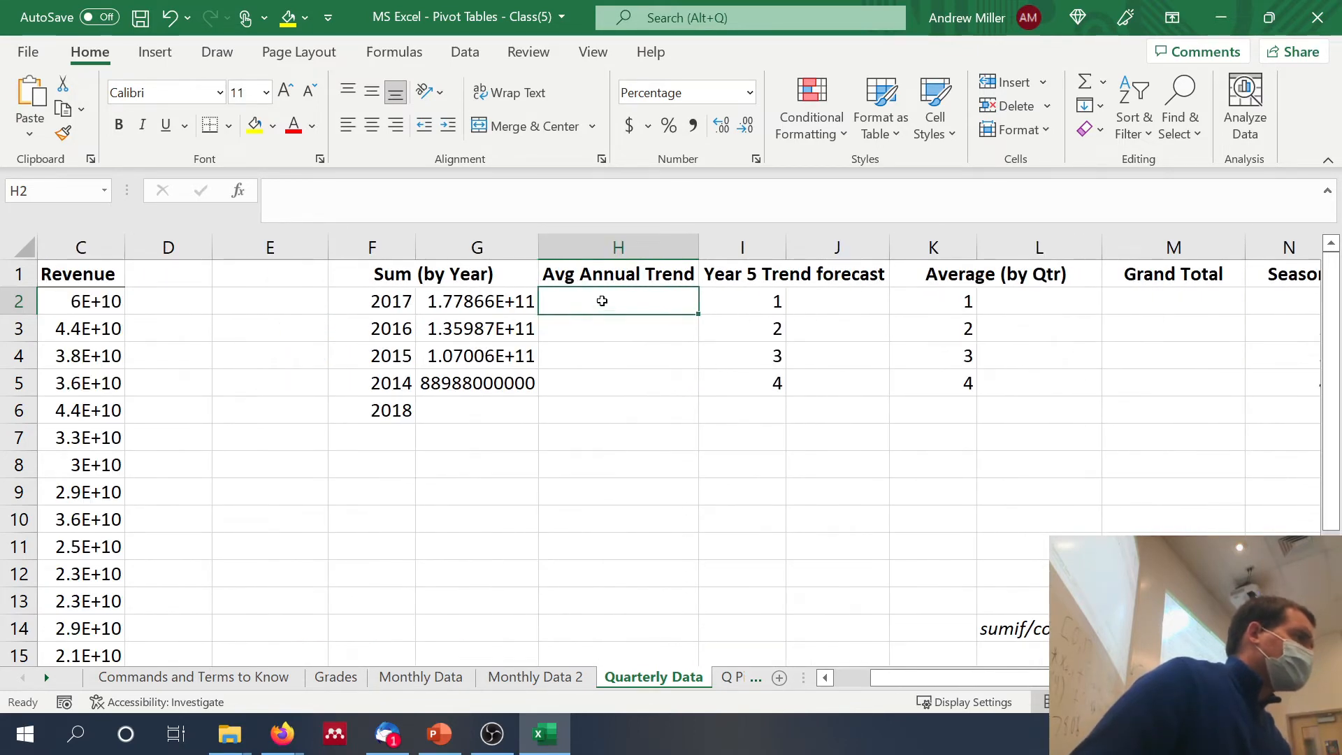
{"action": "left_click", "coordinate": [483, 382]}
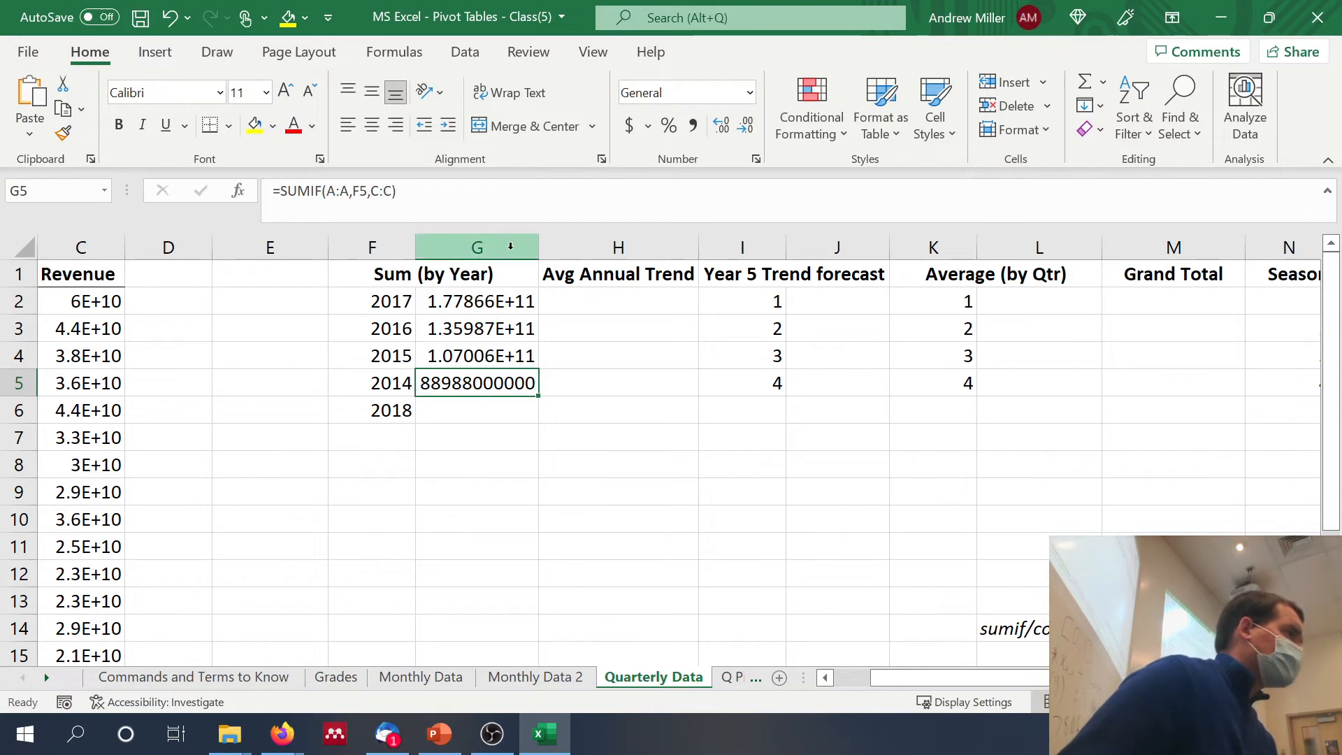
{"action": "left_click_drag", "start_coordinate": [539, 250], "coordinate": [591, 249]}
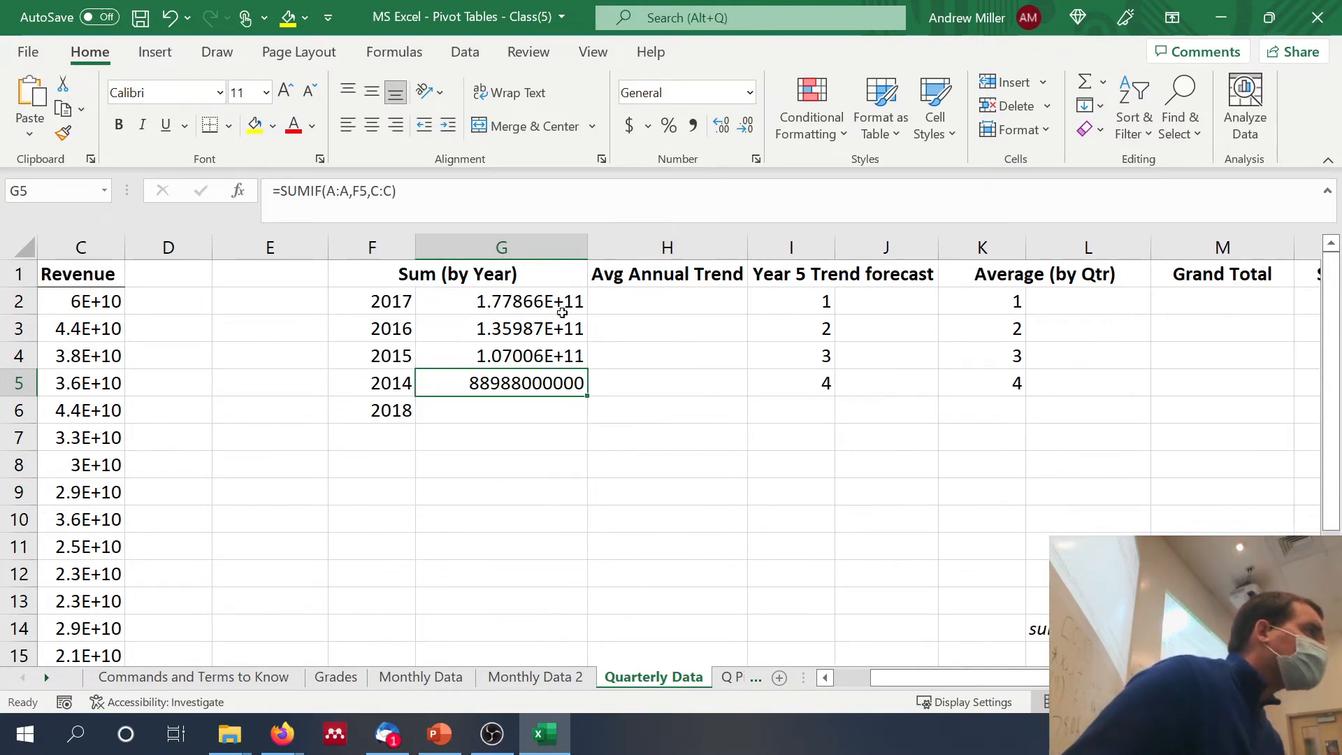
Step: Apply the Number format to the 2017 revenue sum in G2
{"action": "left_click", "coordinate": [543, 302]}
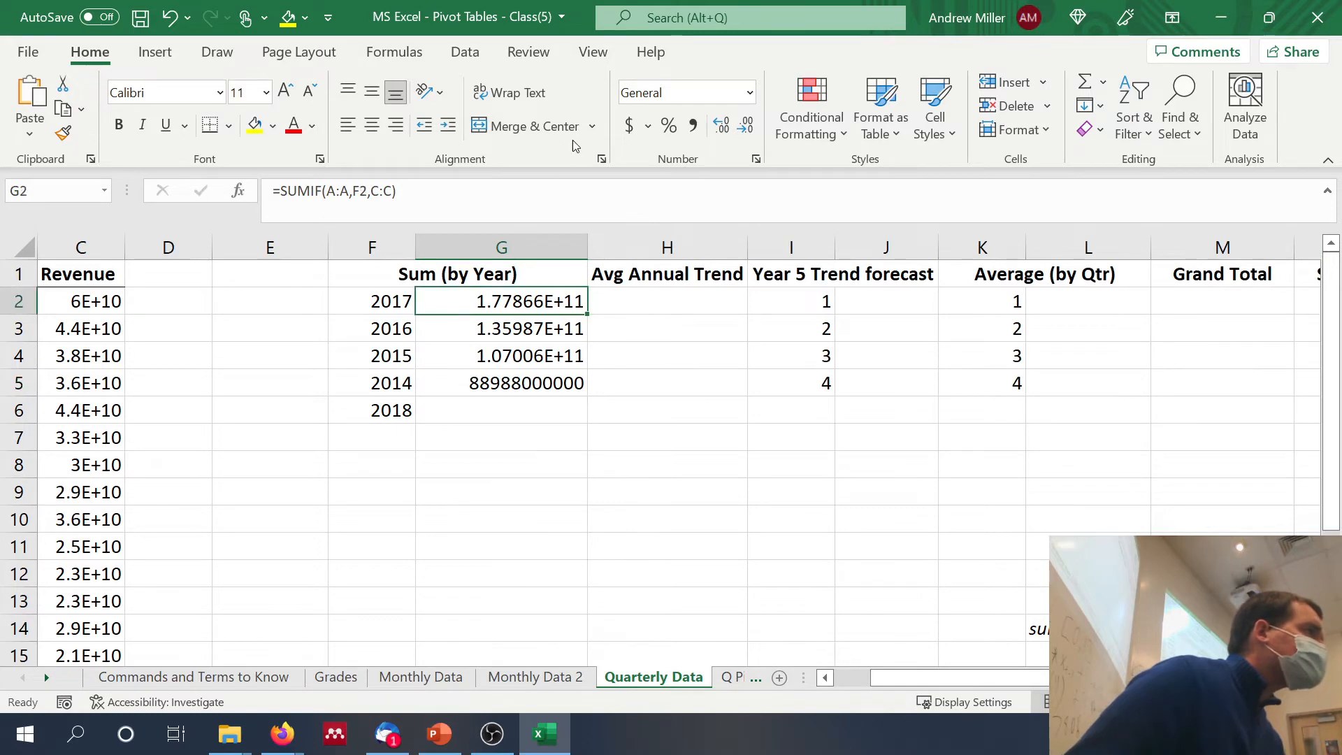
{"action": "left_click", "coordinate": [748, 93]}
{"action": "left_click", "coordinate": [746, 93]}
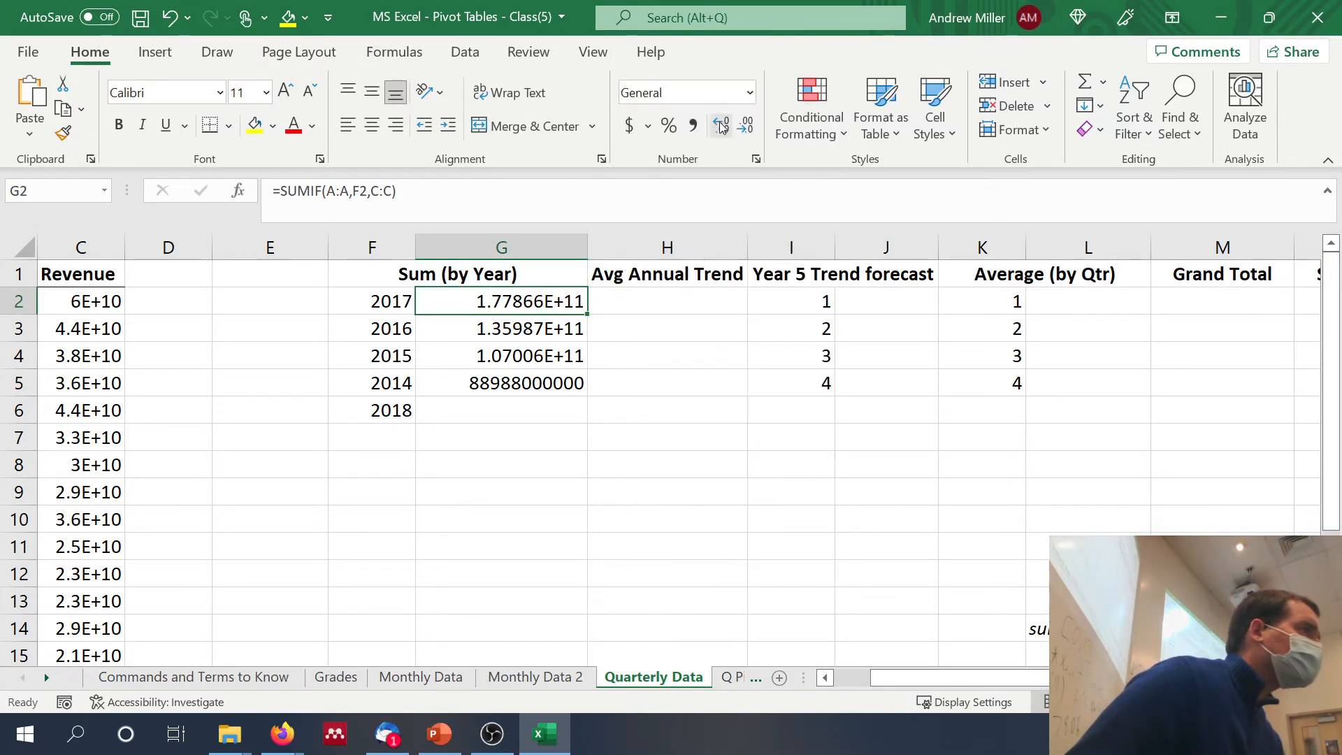
{"action": "left_click", "coordinate": [749, 94]}
{"action": "left_click", "coordinate": [715, 176]}
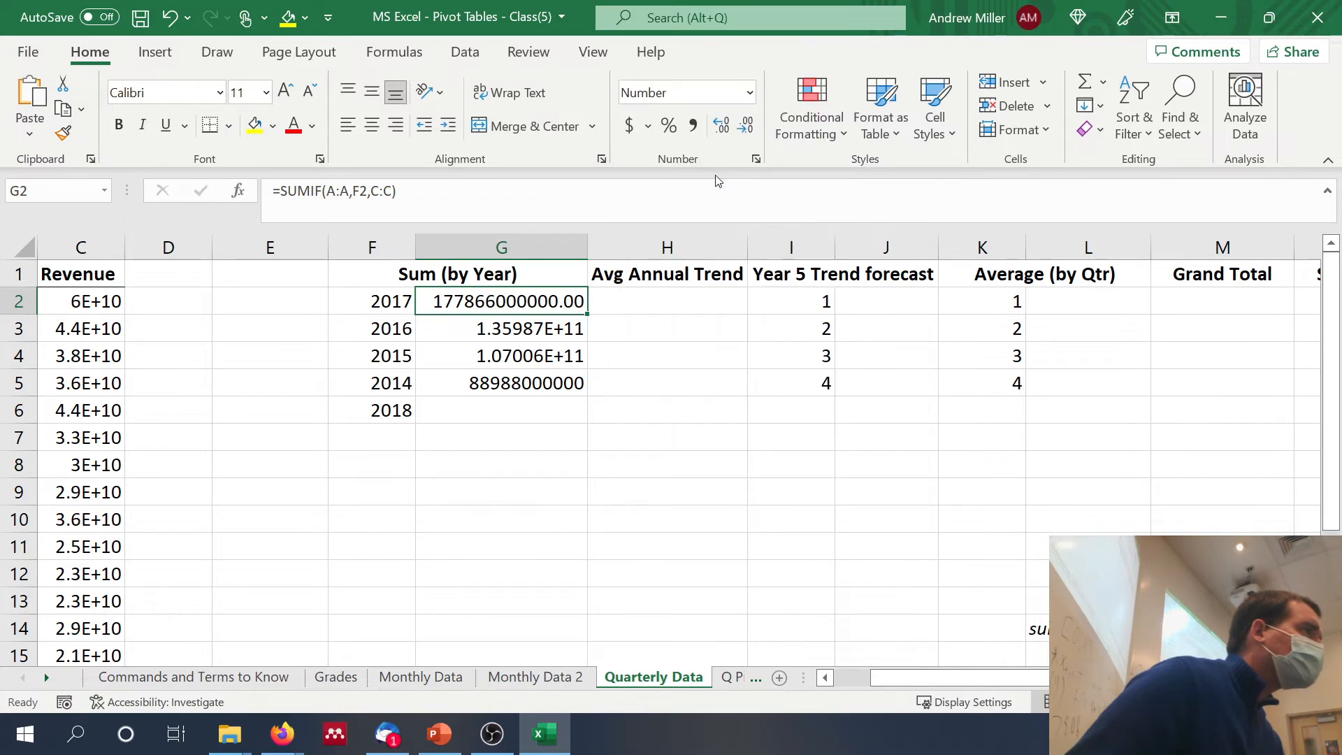
Step: Apply the Number format to the 2016, 2015 and 2014 revenue sums in G3:G5
{"action": "left_click_drag", "start_coordinate": [549, 330], "coordinate": [543, 388]}
{"action": "left_click", "coordinate": [749, 93]}
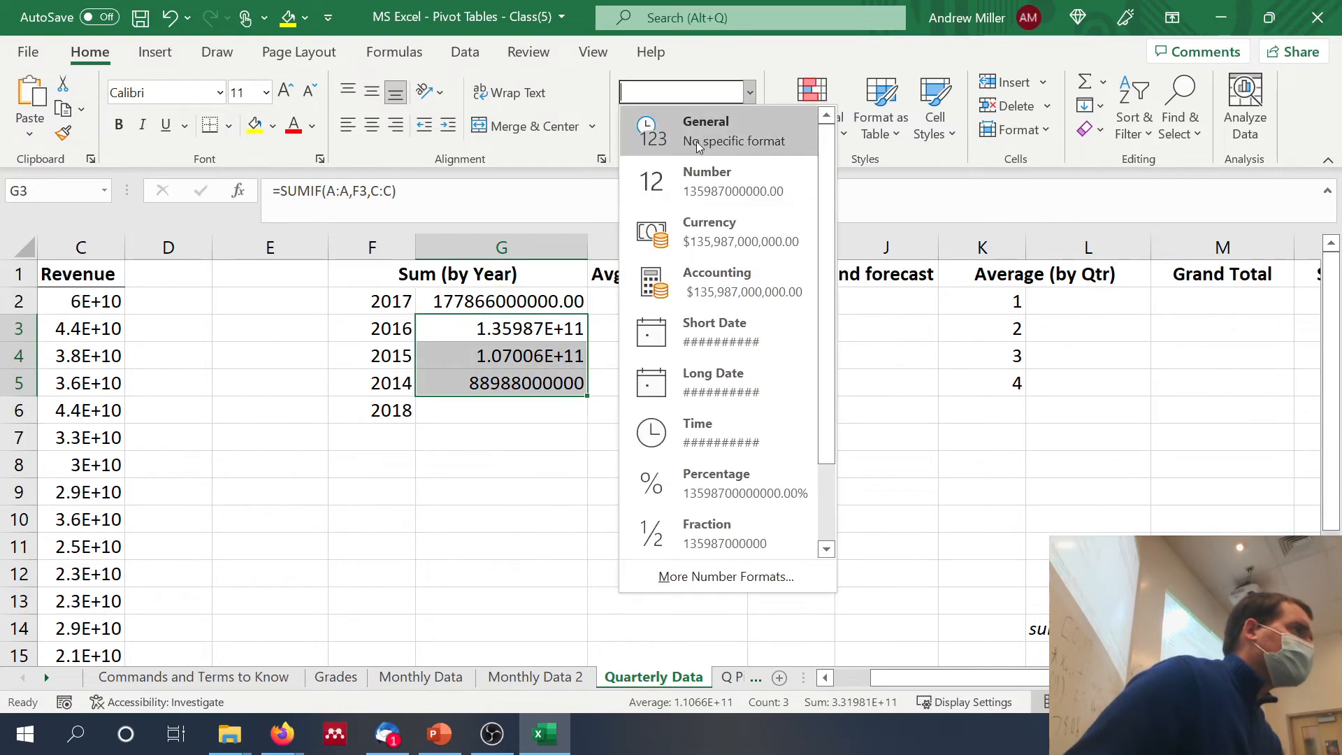
{"action": "left_click", "coordinate": [695, 172]}
{"action": "left_click", "coordinate": [600, 349]}
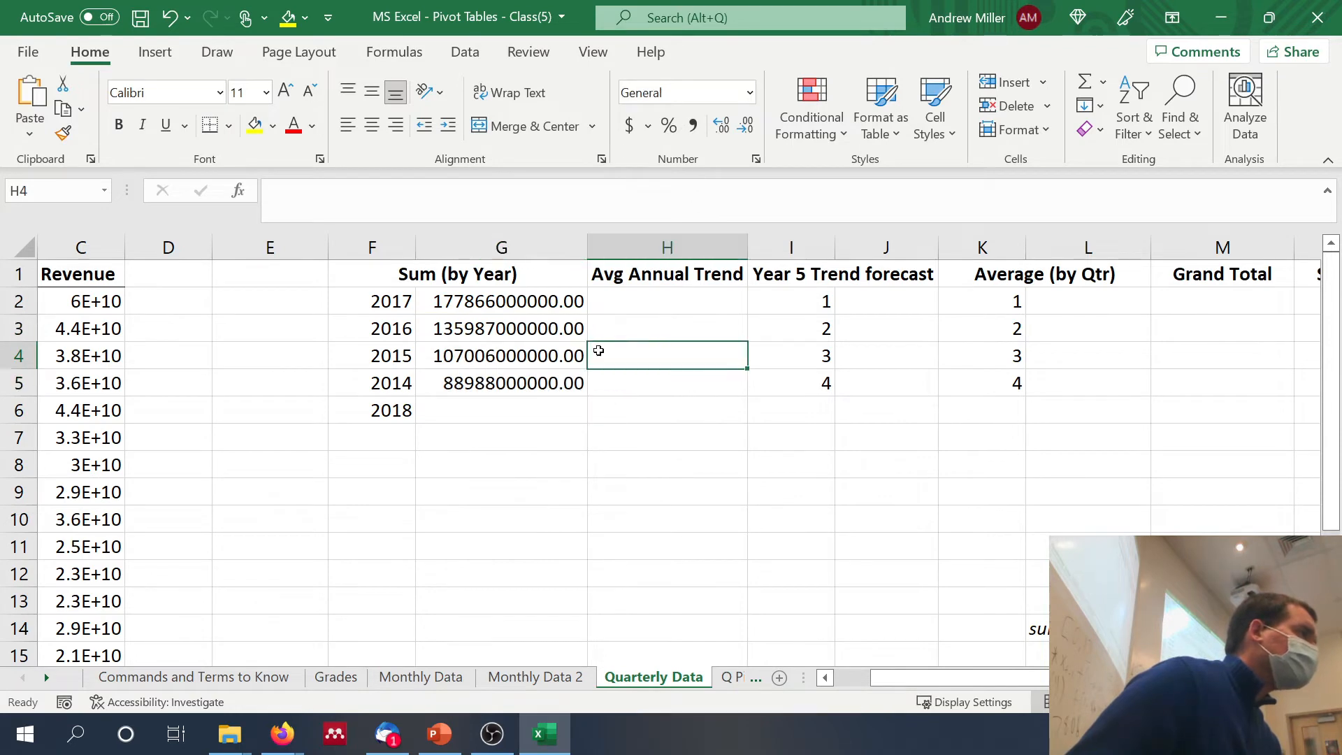
{"action": "left_click", "coordinate": [641, 302]}
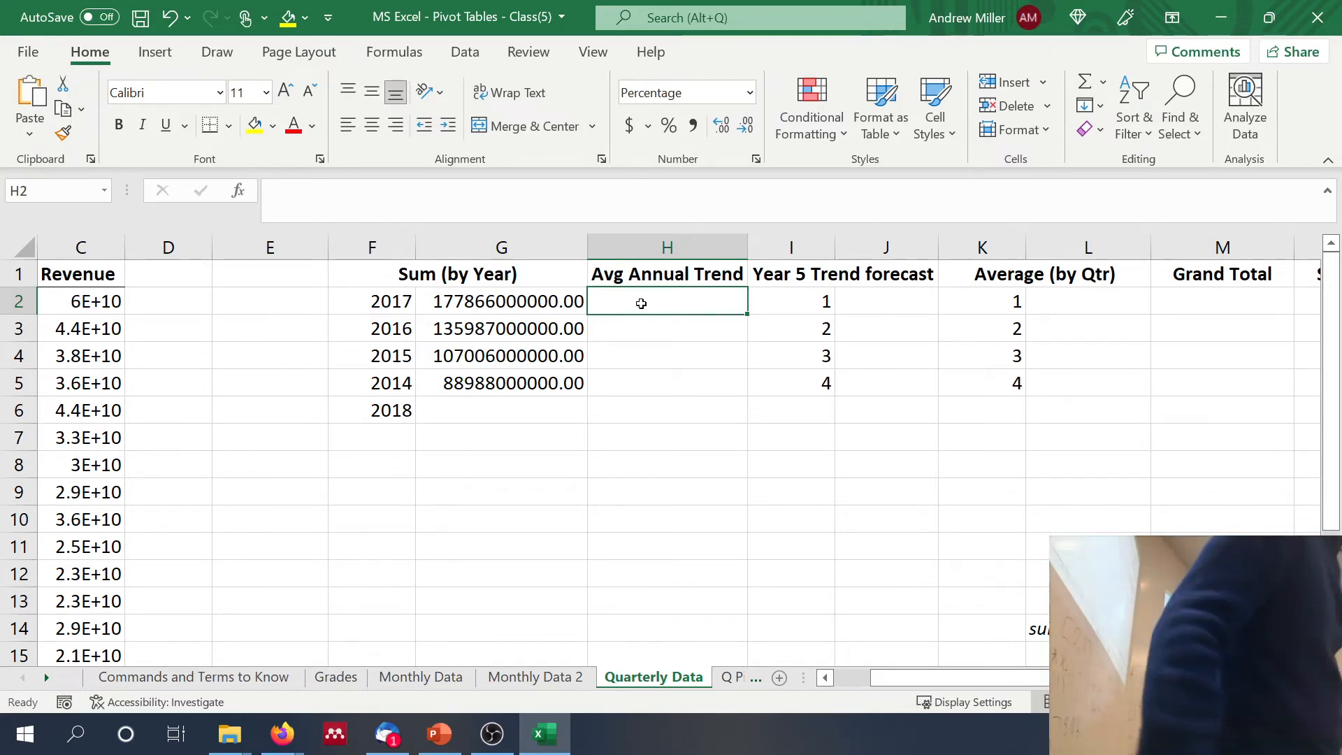
Step: Enter the naïve forecast for quarter 1 in Q2 as a reference to the latest quarter's revenue, =C2
{"action": "scroll", "coordinate": [789, 324], "scroll_direction": "right", "scroll_amount": 3}
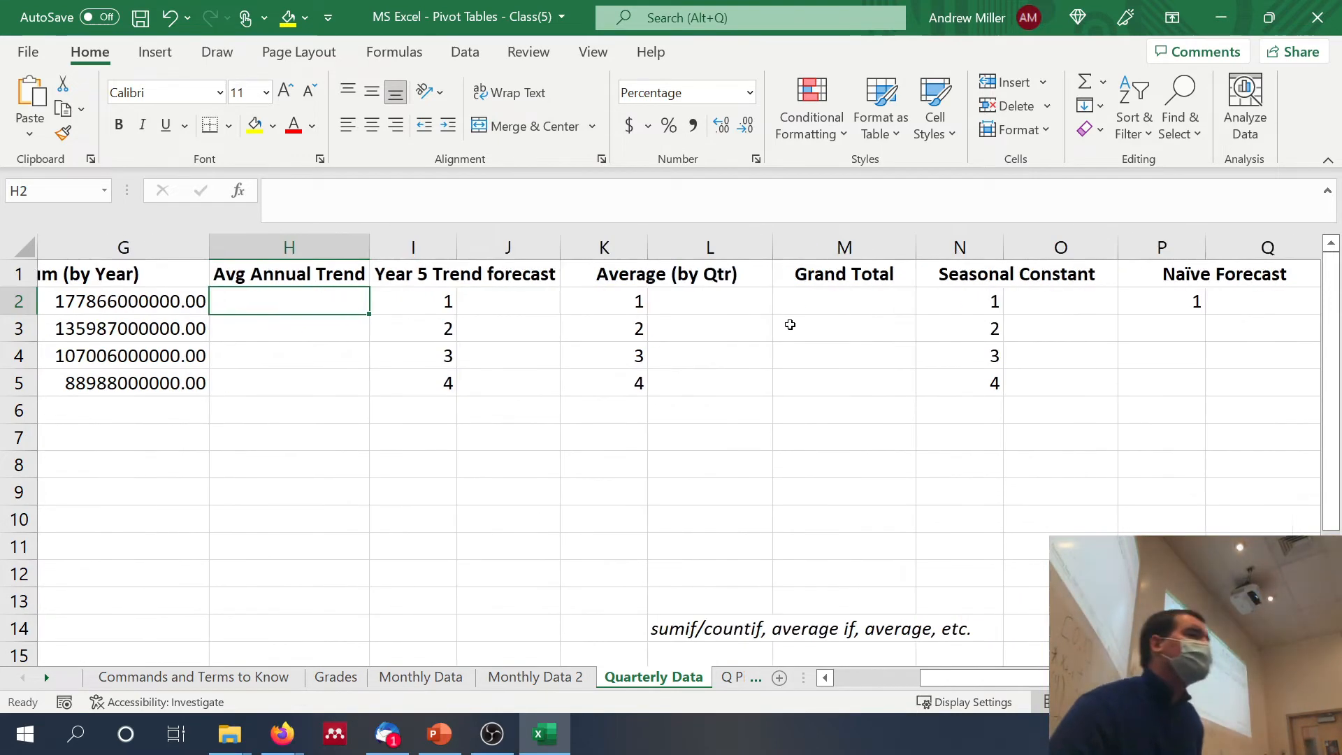
{"action": "scroll", "coordinate": [789, 324], "scroll_direction": "right", "scroll_amount": 1}
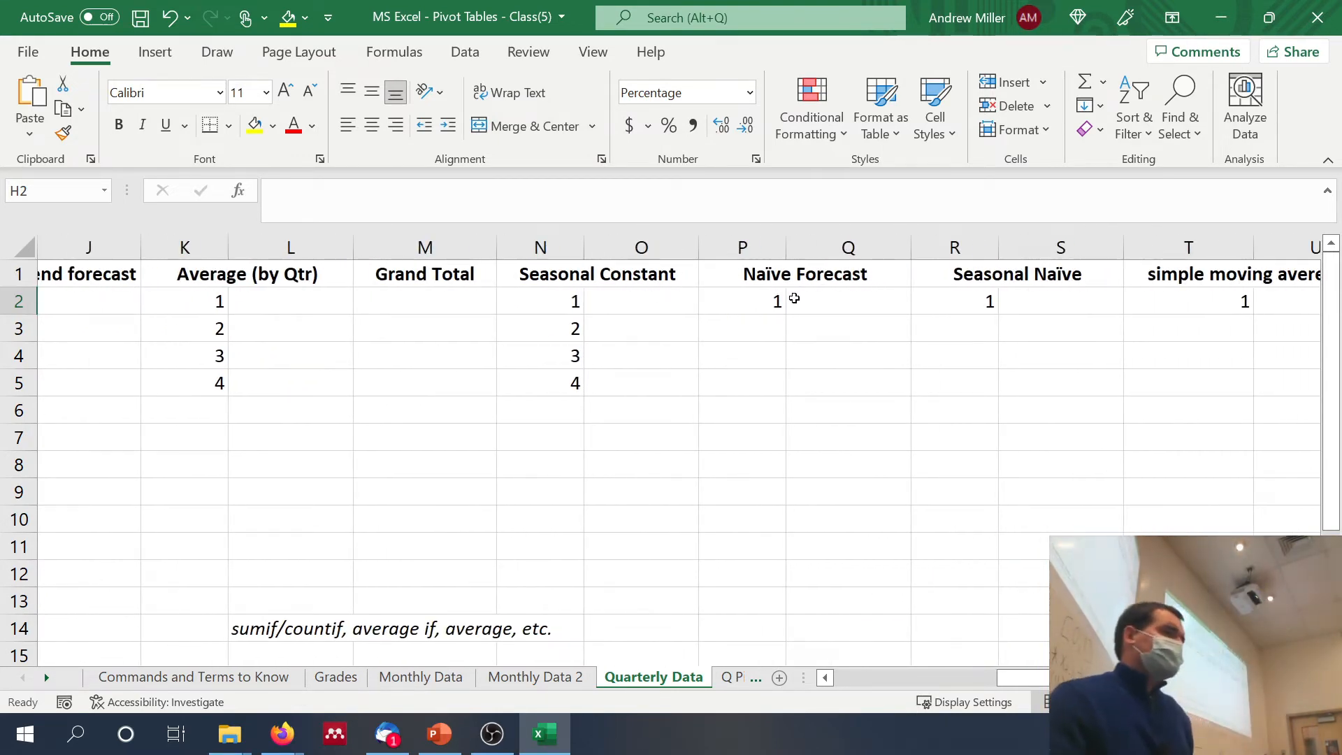
{"action": "left_click", "coordinate": [820, 297]}
{"action": "left_click", "coordinate": [952, 320]}
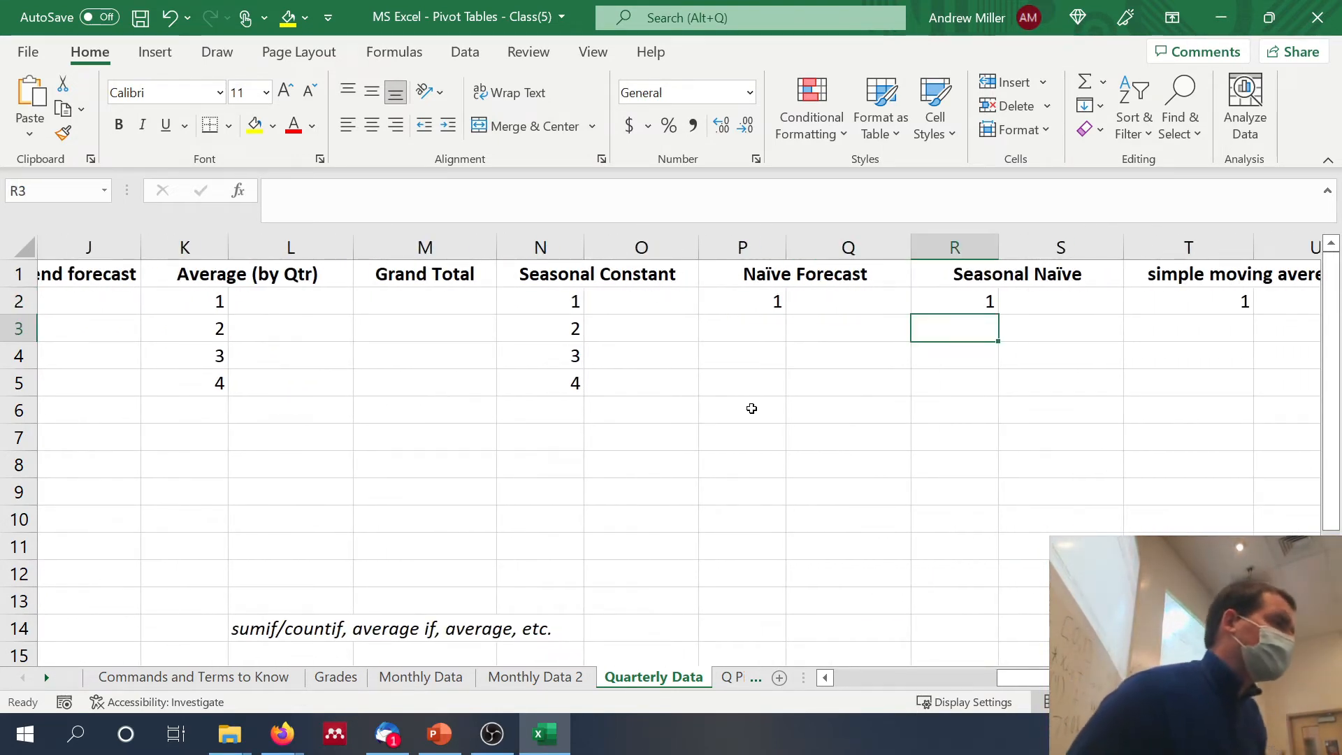
{"action": "left_click", "coordinate": [864, 293]}
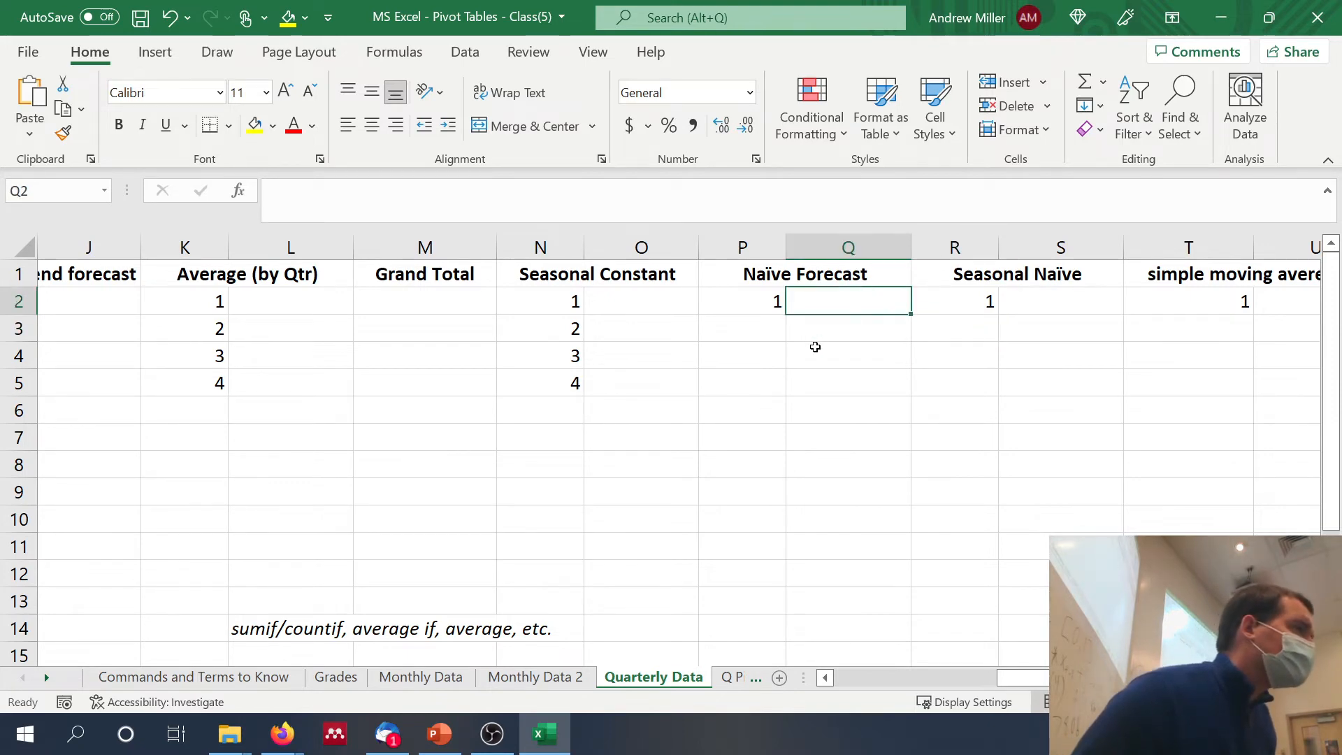
{"action": "scroll", "coordinate": [814, 347], "scroll_direction": "left", "scroll_amount": 5}
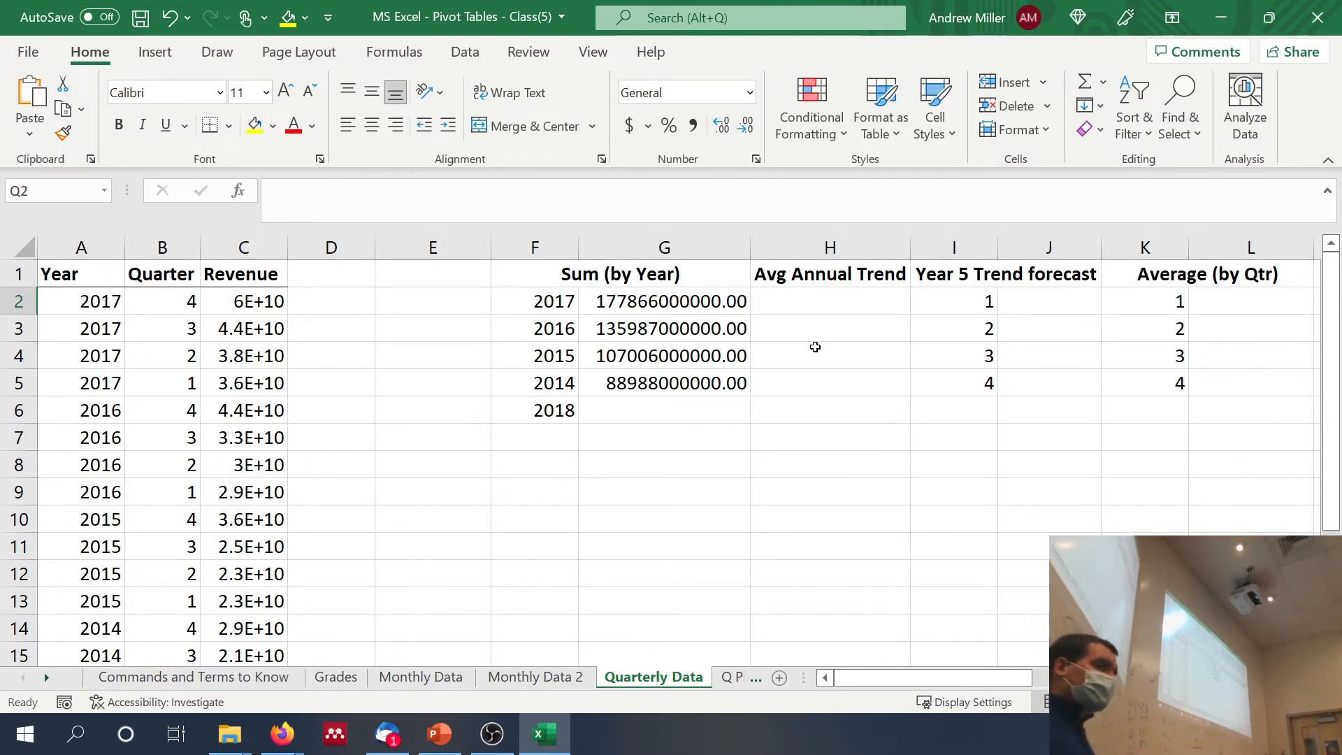
{"action": "scroll", "coordinate": [815, 347], "scroll_direction": "down", "scroll_amount": 1}
{"action": "scroll", "coordinate": [815, 346], "scroll_direction": "up", "scroll_amount": 1}
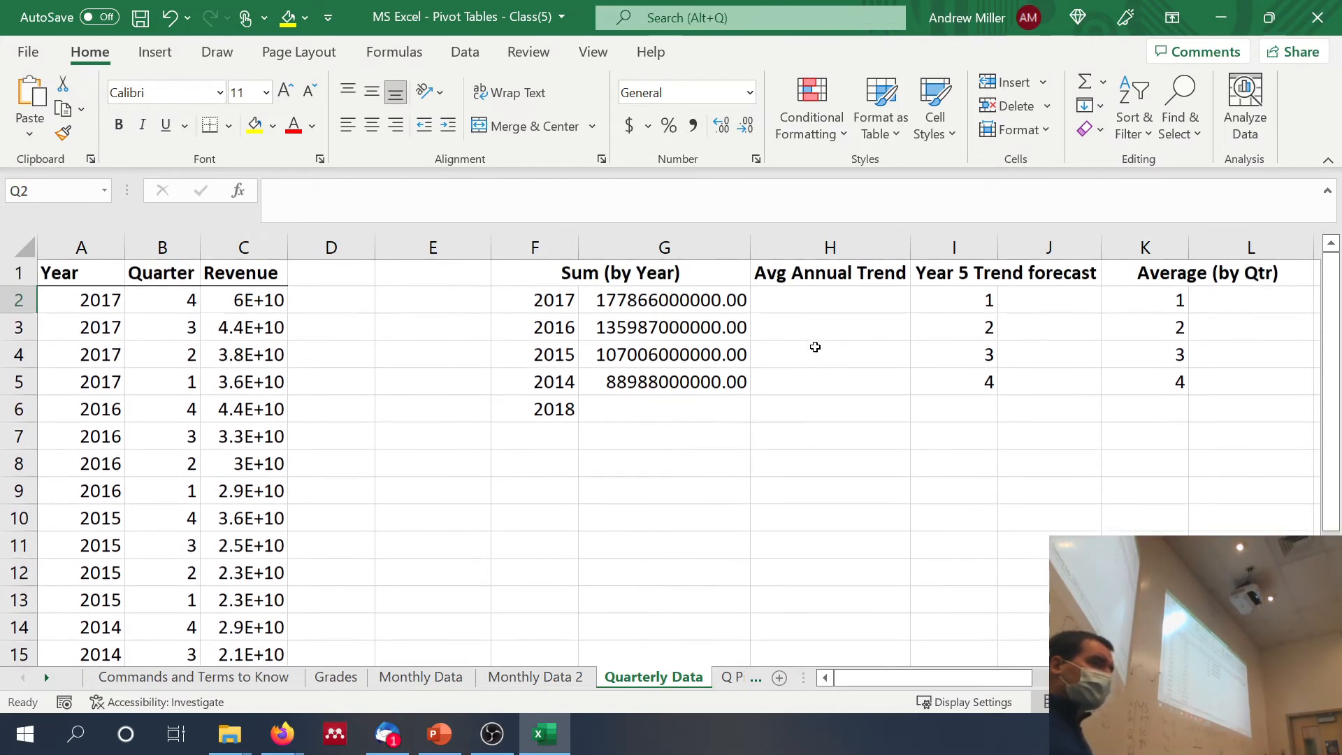
{"action": "scroll", "coordinate": [816, 347], "scroll_direction": "right", "scroll_amount": 6}
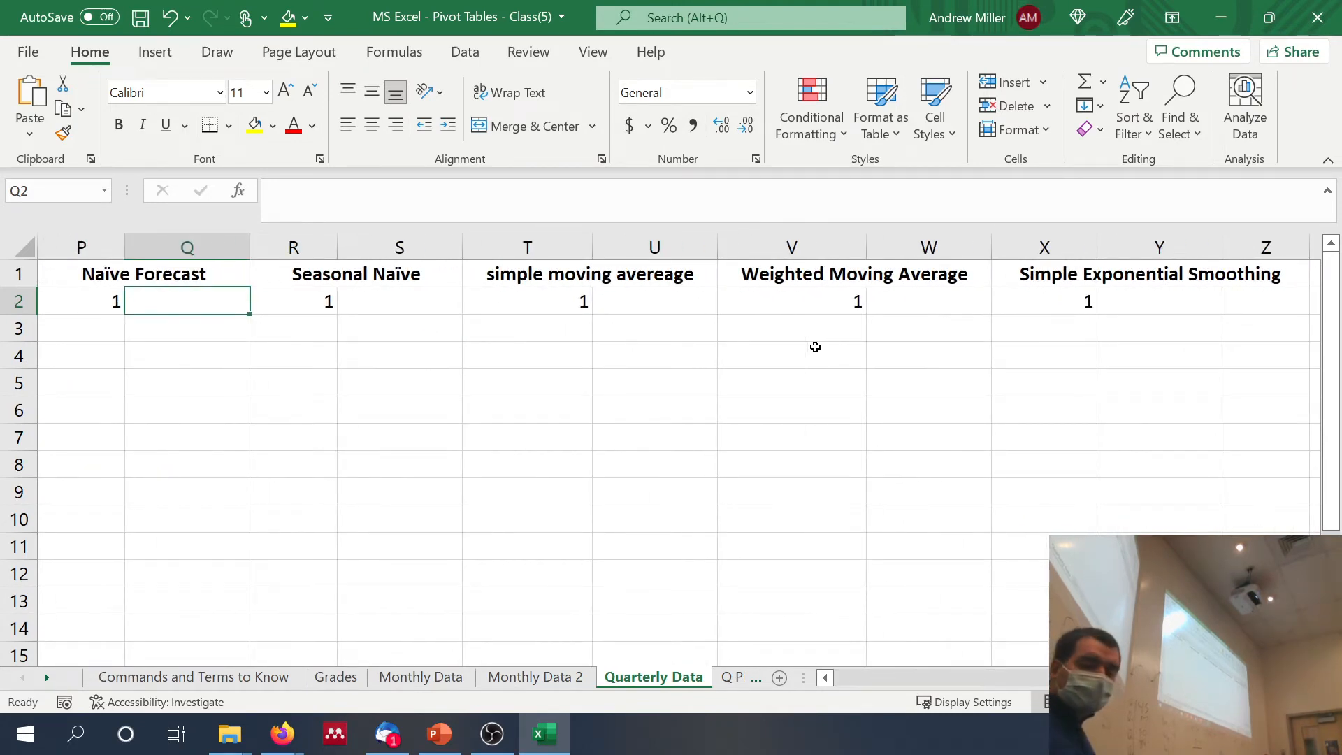
{"action": "type", "text": "="}
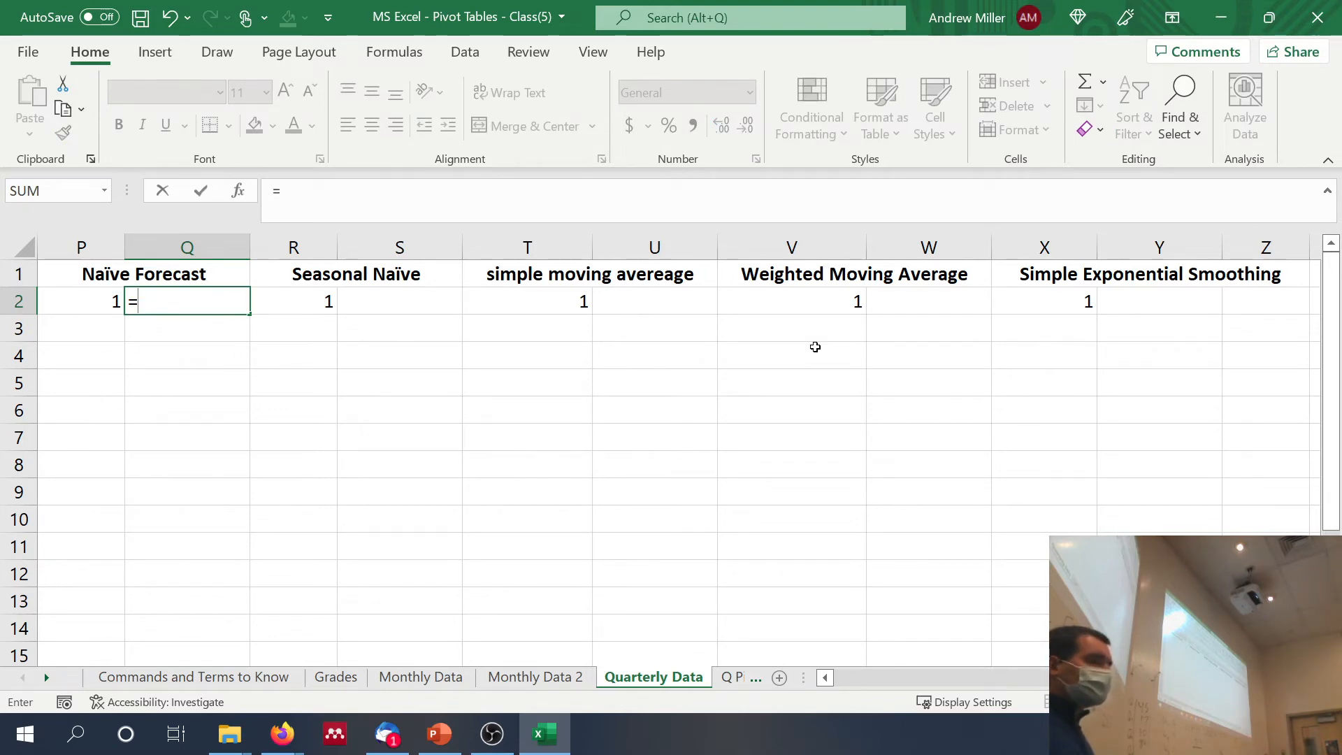
{"action": "scroll", "coordinate": [815, 346], "scroll_direction": "left", "scroll_amount": 5}
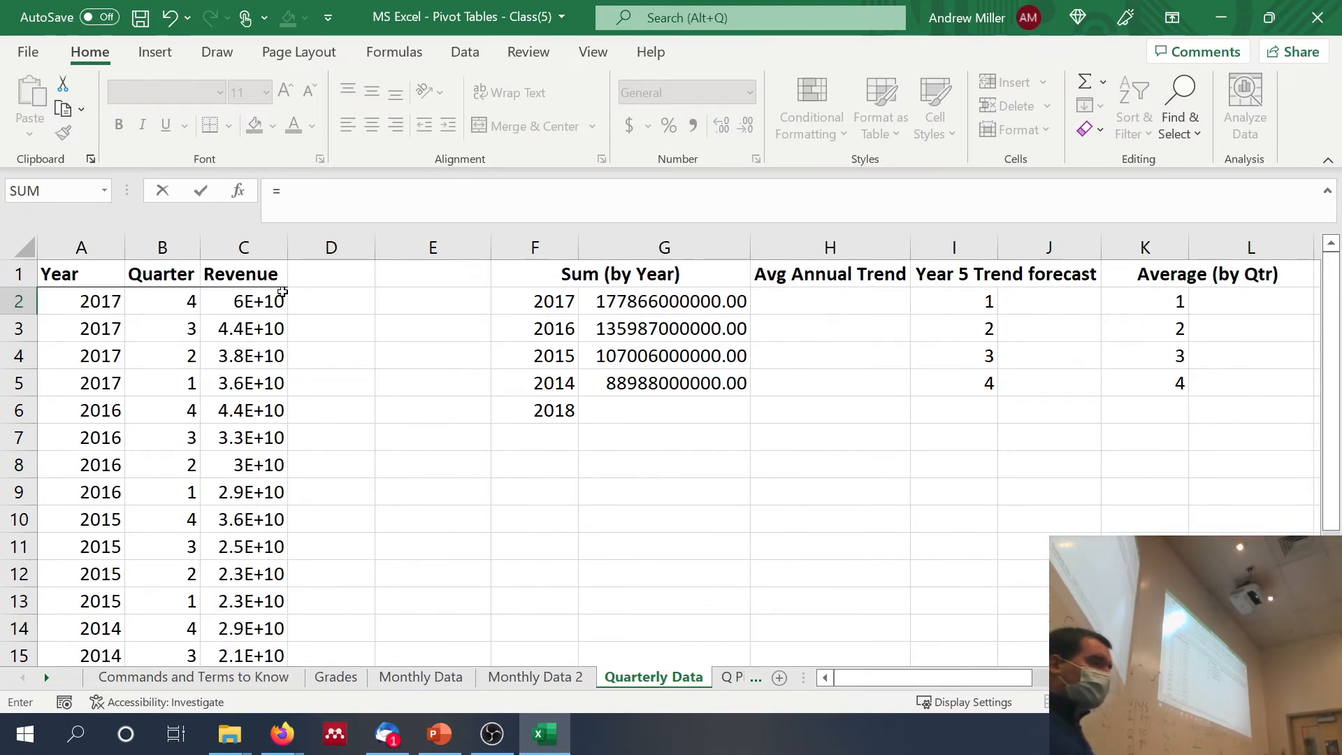
{"action": "left_click", "coordinate": [252, 304]}
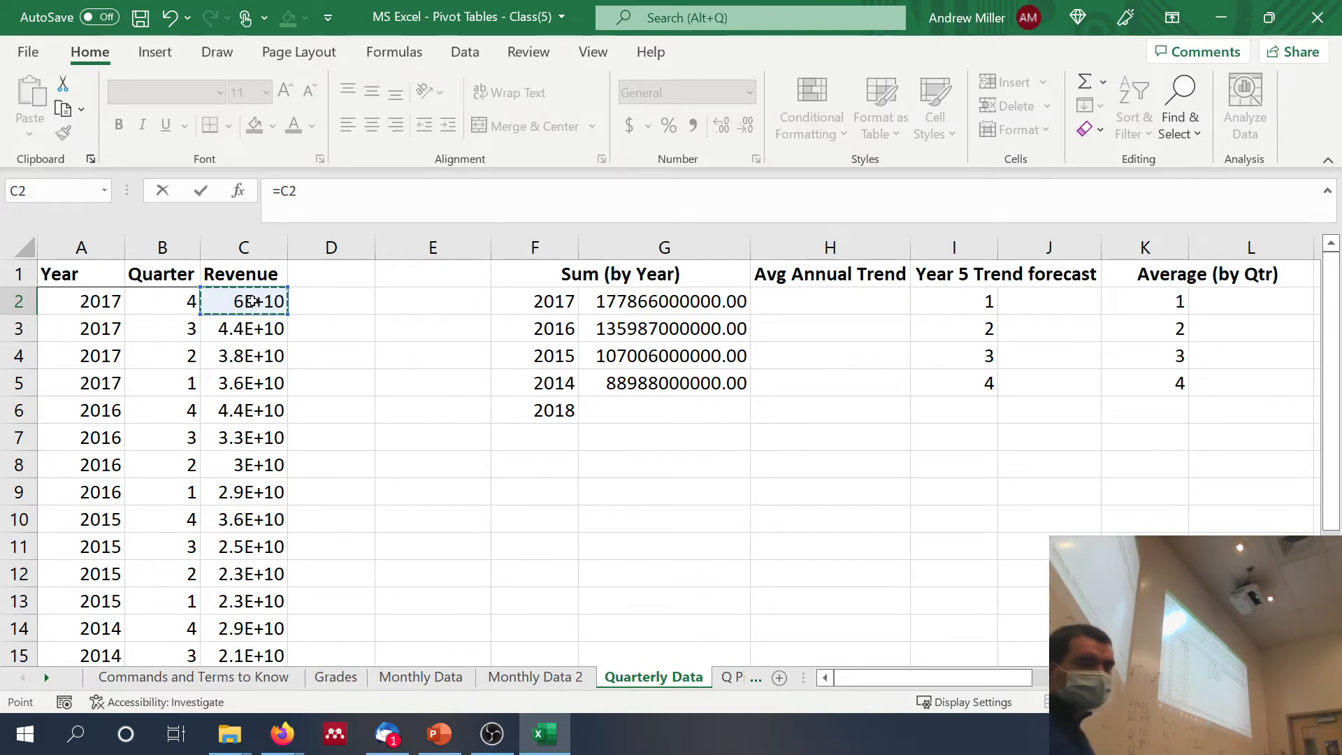
{"action": "key", "text": "Return"}
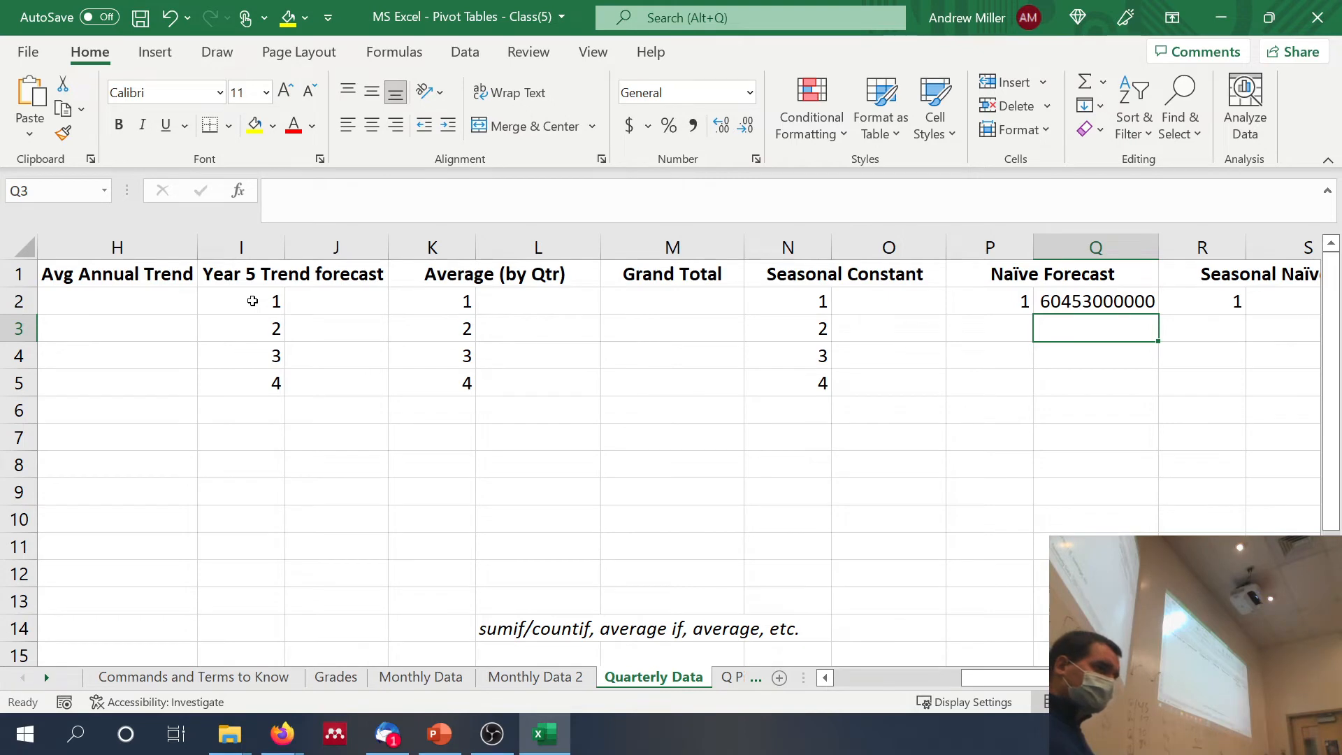
Step: Enter the seasonal naïve forecast for quarter 1 in S2 as a reference to the 2017 quarter 1 revenue, =C5
{"action": "scroll", "coordinate": [252, 300], "scroll_direction": "right", "scroll_amount": 3}
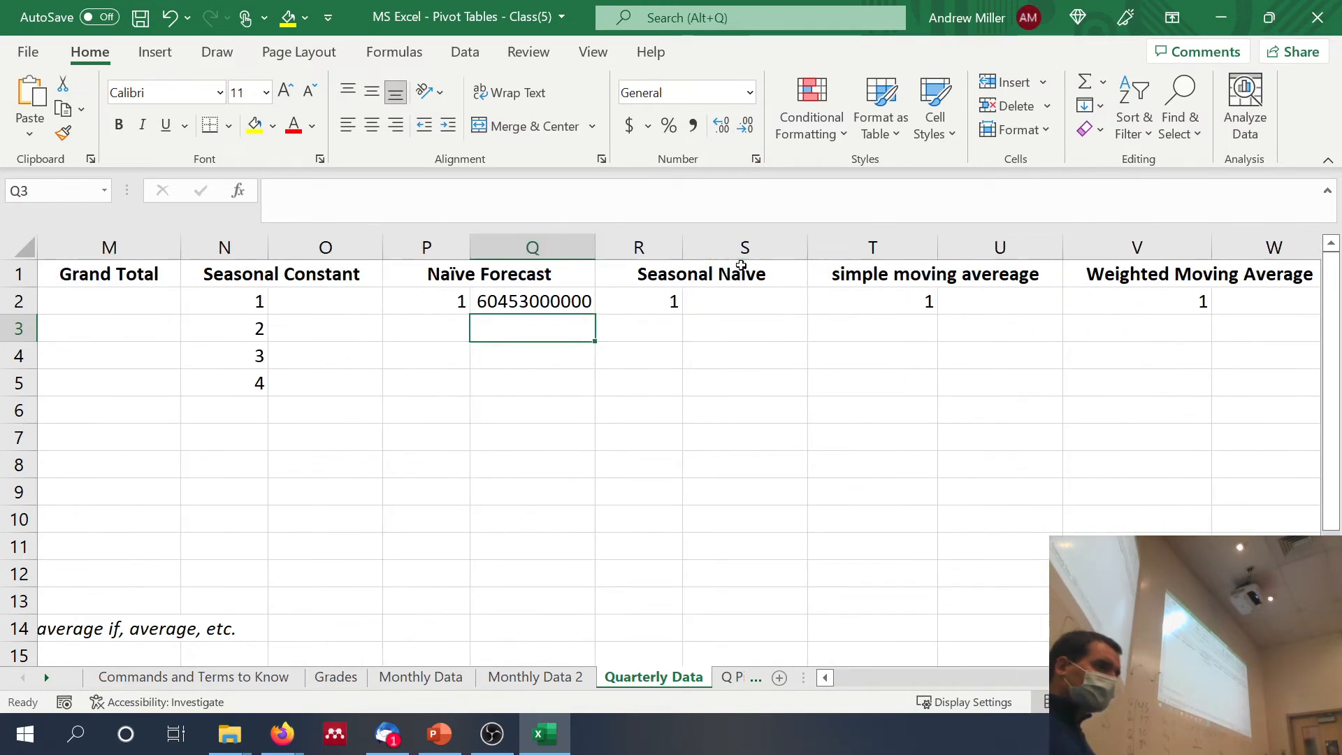
{"action": "left_click", "coordinate": [744, 302]}
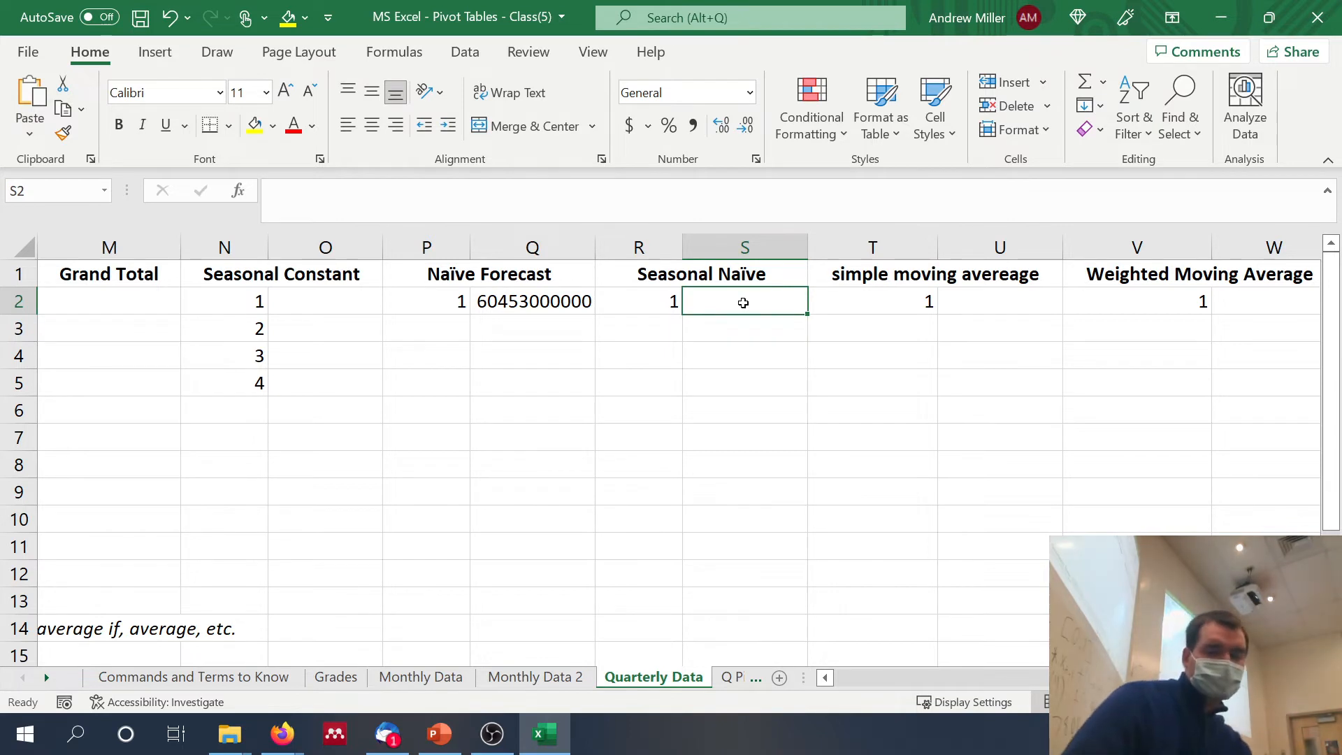
{"action": "type", "text": "="}
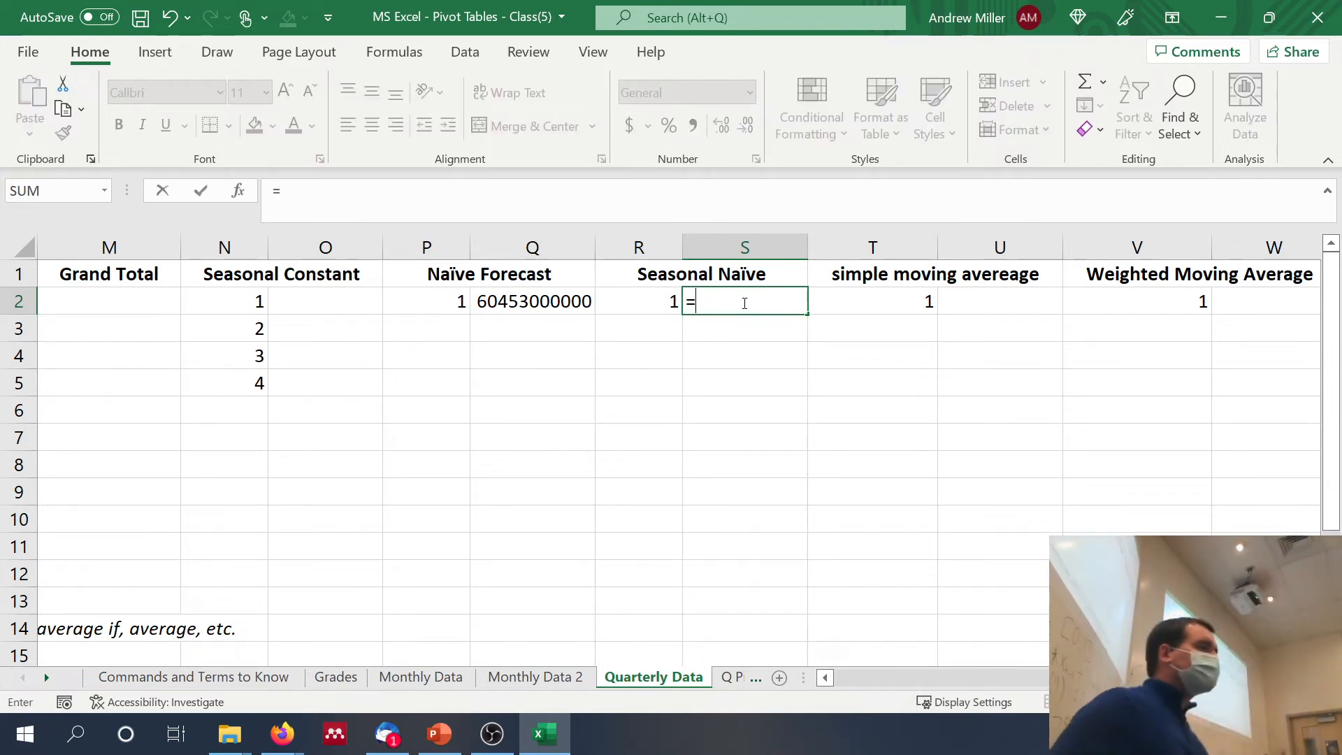
{"action": "key", "text": "Left"}
{"action": "key", "text": "Left"}
{"action": "key", "text": "Left"}
{"action": "key", "text": "Left"}
{"action": "key", "text": "Left"}
{"action": "key", "text": "Left"}
{"action": "key", "text": "Left"}
{"action": "key", "text": "Left"}
{"action": "key", "text": "Left"}
{"action": "key", "text": "Left"}
{"action": "key", "text": "Left"}
{"action": "key", "text": "Left"}
{"action": "key", "text": "Left"}
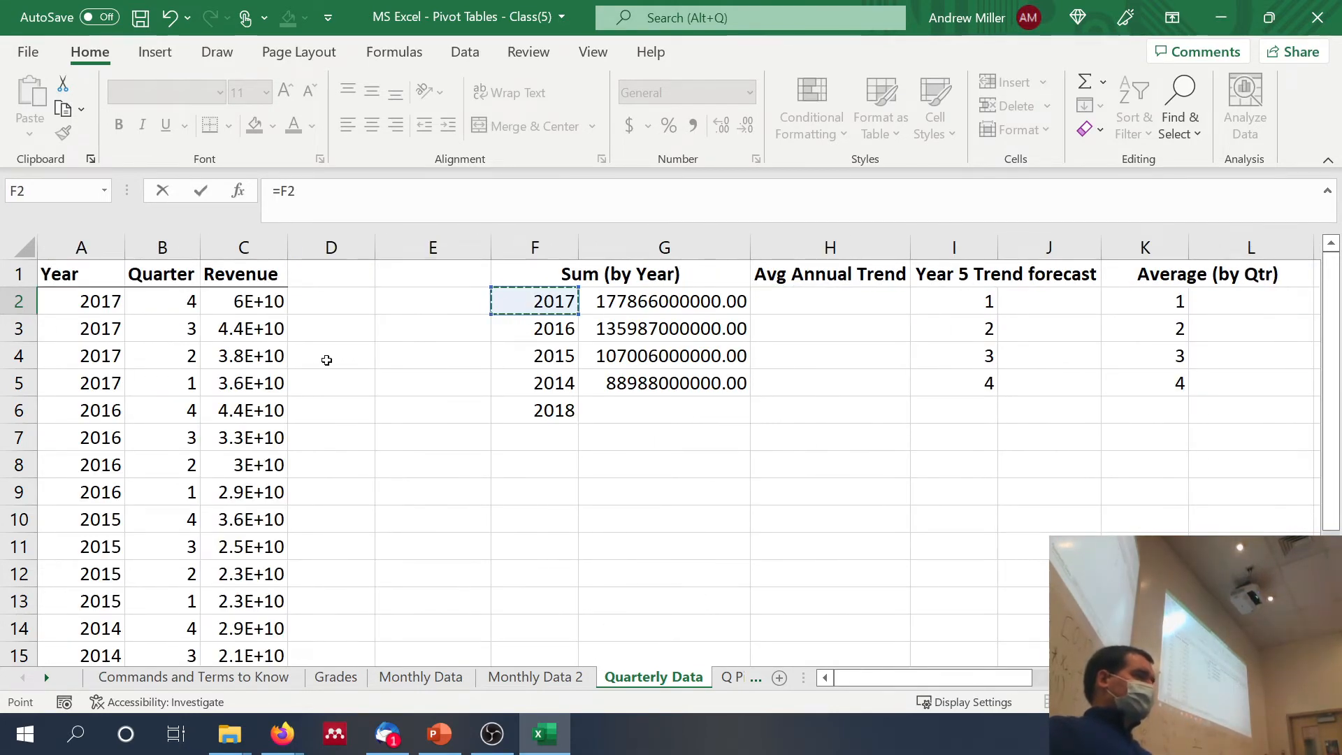
{"action": "left_click", "coordinate": [254, 383]}
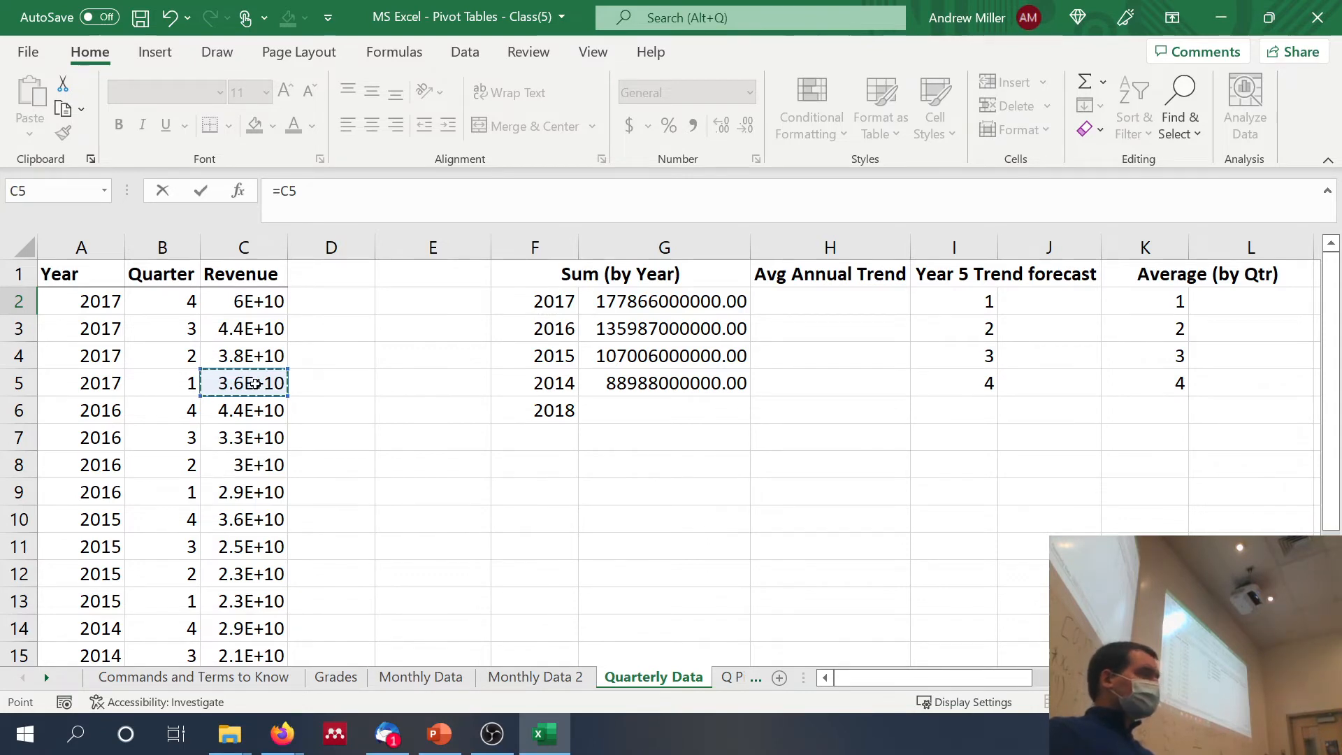
{"action": "key", "text": "Return"}
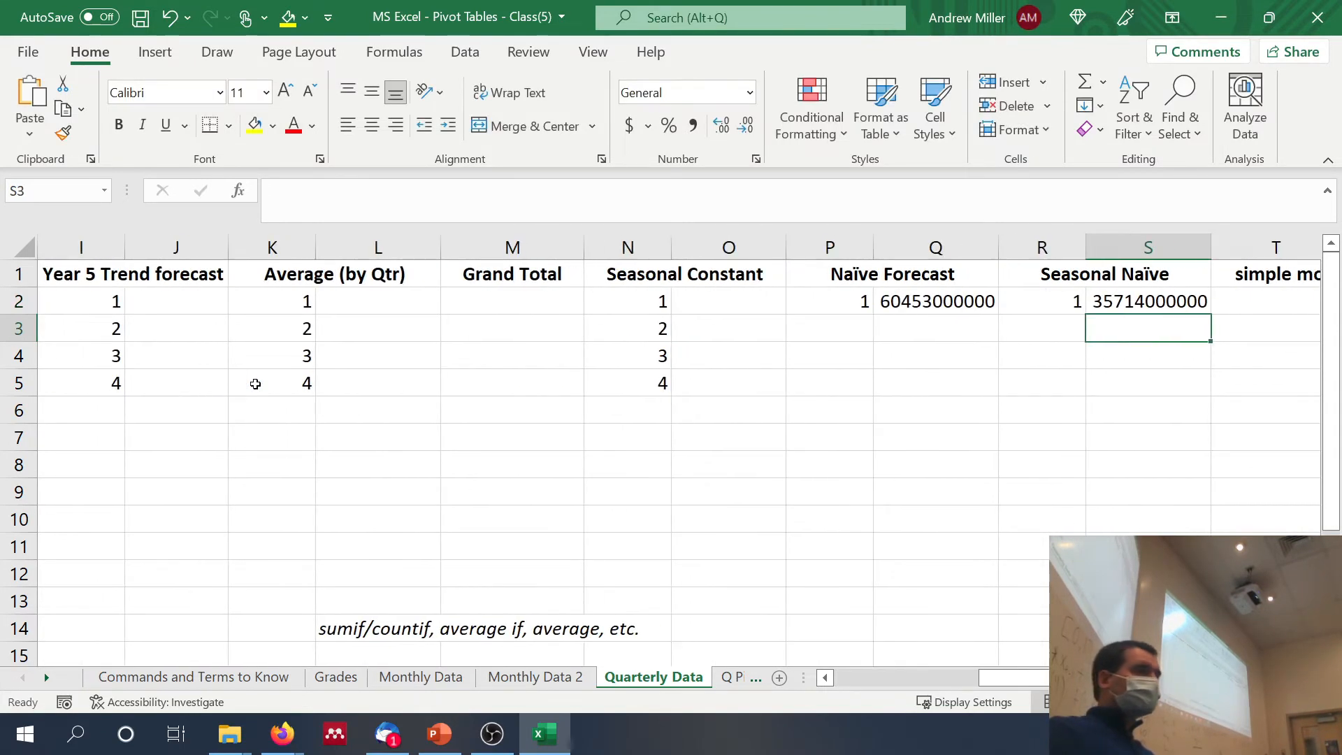
Step: Calculate the simple moving average forecast in U2 by averaging the three latest quarterly revenues, C2:C4
{"action": "scroll", "coordinate": [256, 384], "scroll_direction": "right", "scroll_amount": 3}
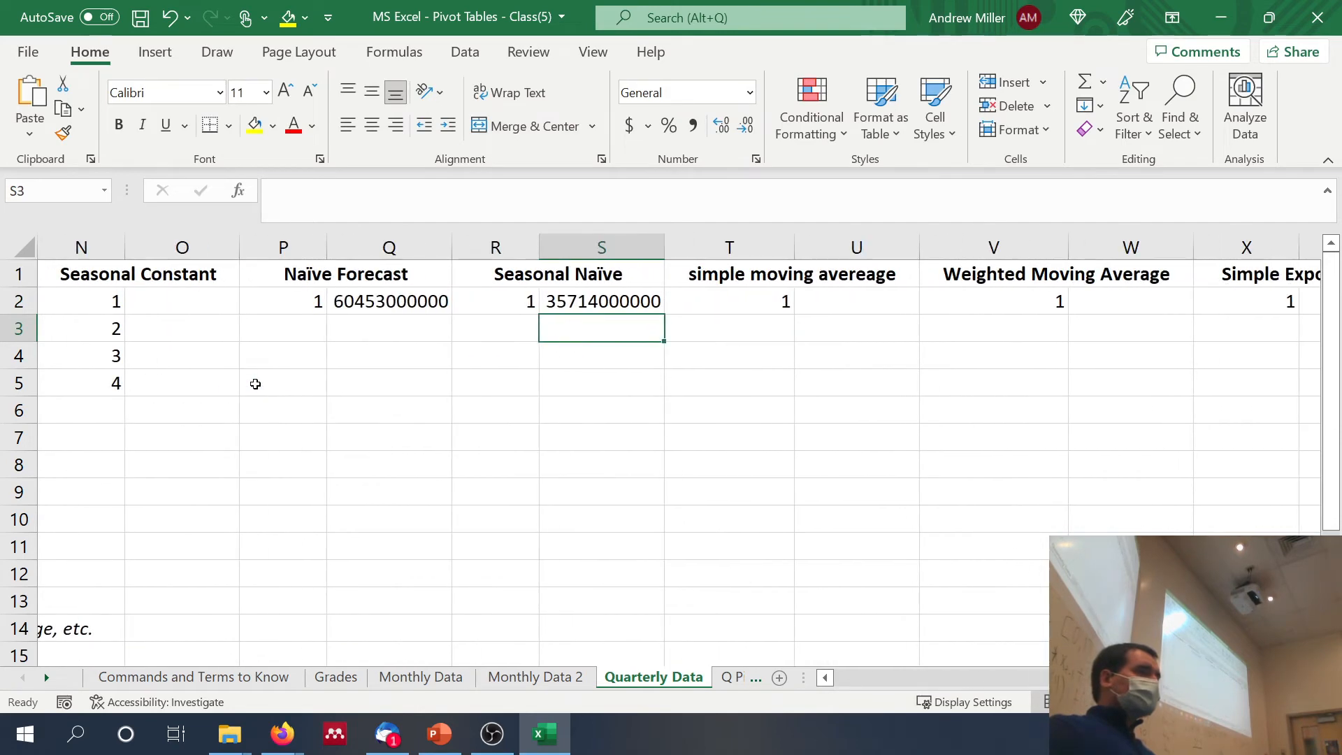
{"action": "left_click", "coordinate": [803, 298]}
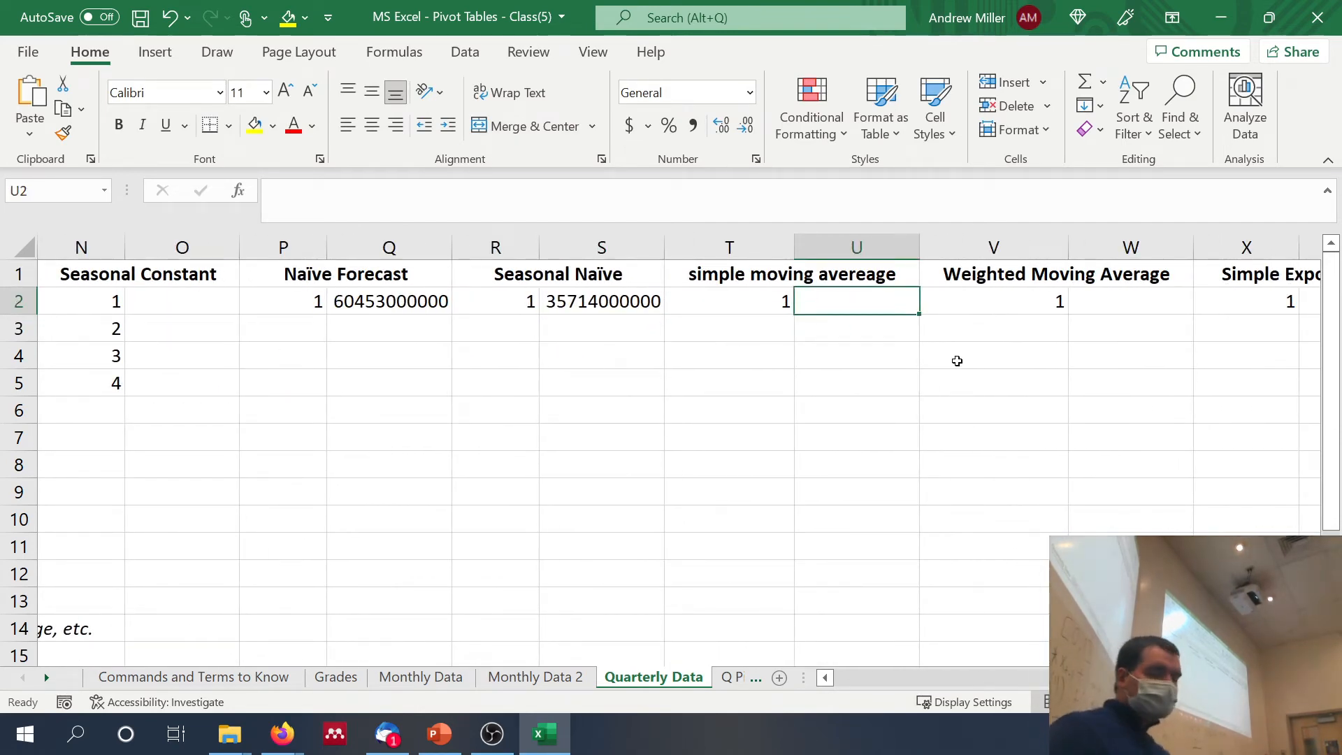
{"action": "type", "text": "=average("}
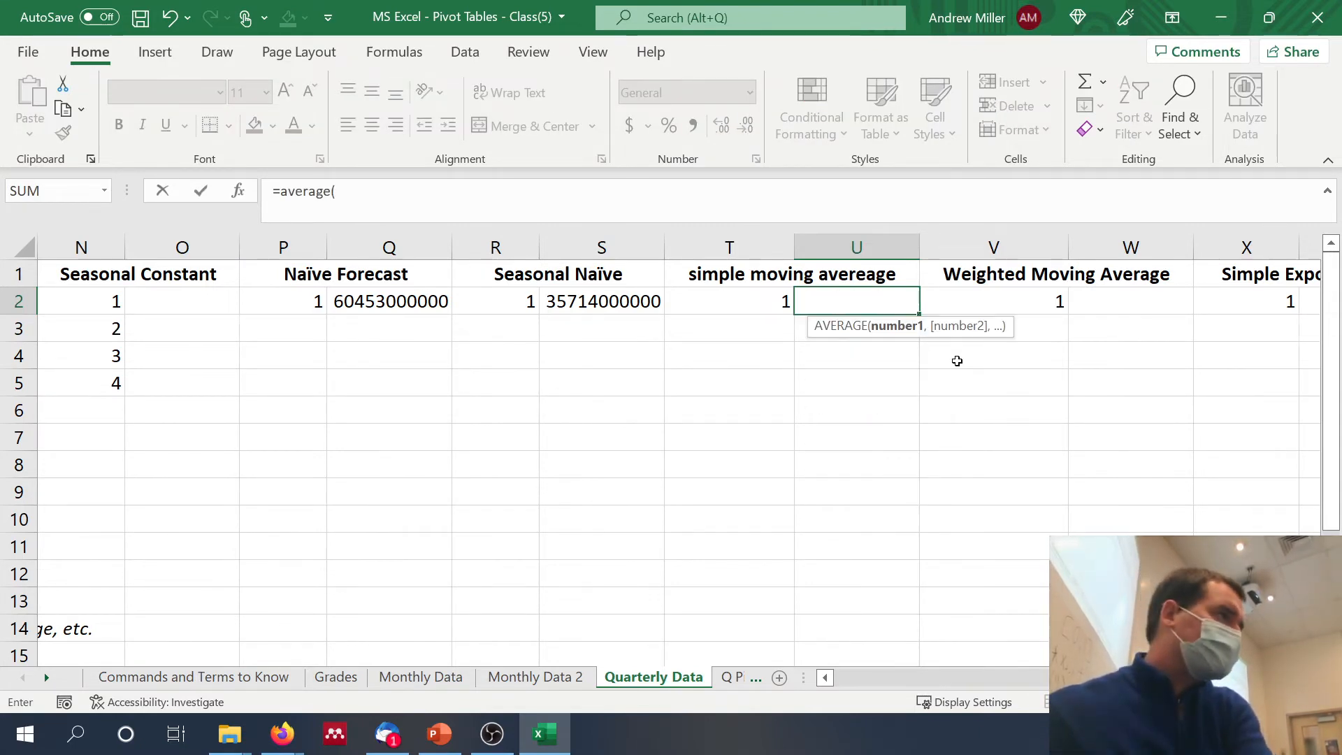
{"action": "scroll", "coordinate": [957, 361], "scroll_direction": "left", "scroll_amount": 5}
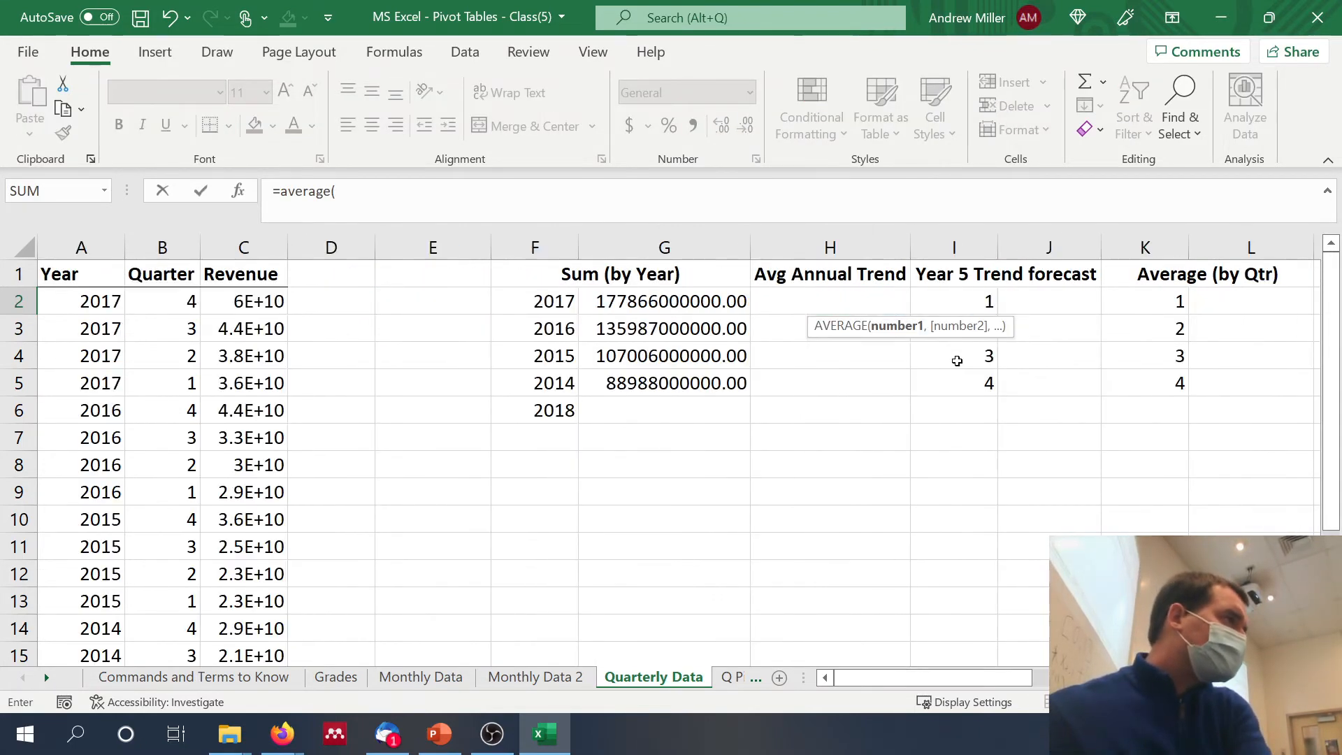
{"action": "left_click_drag", "start_coordinate": [279, 302], "coordinate": [278, 351]}
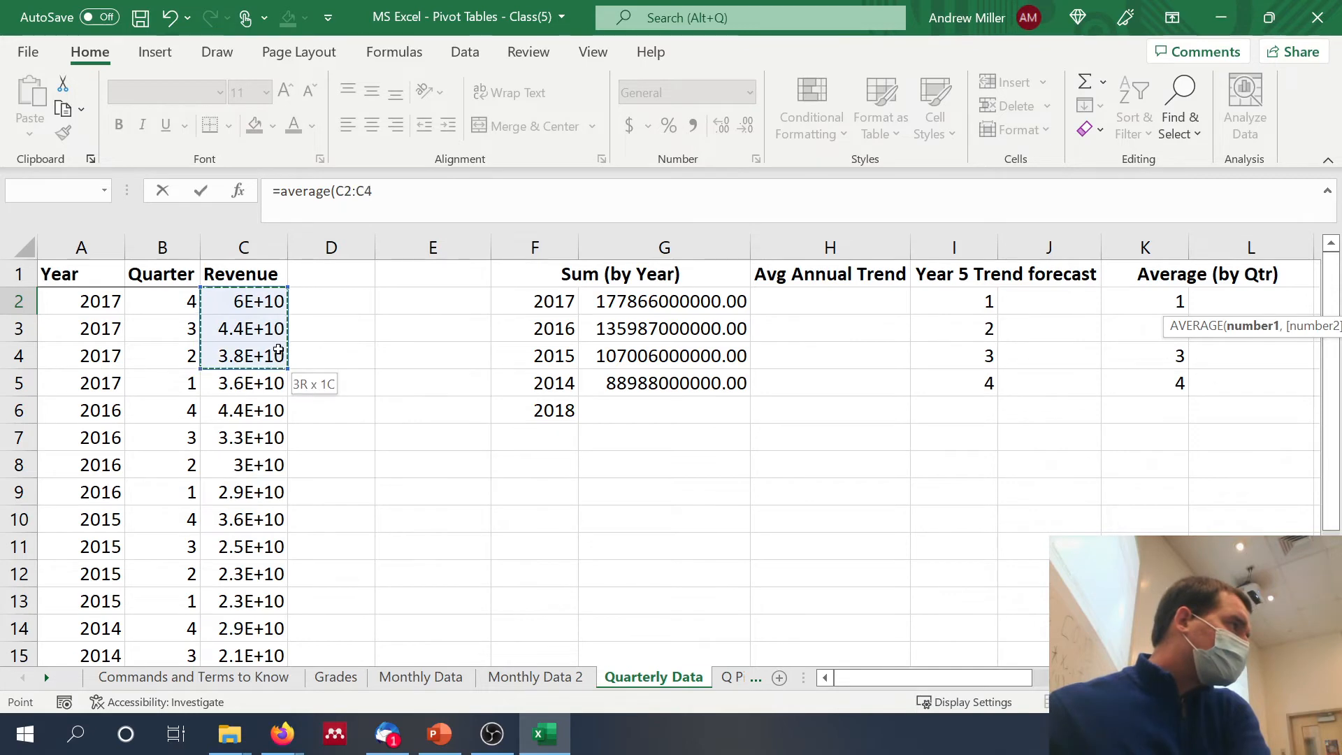
{"action": "key", "text": "Return"}
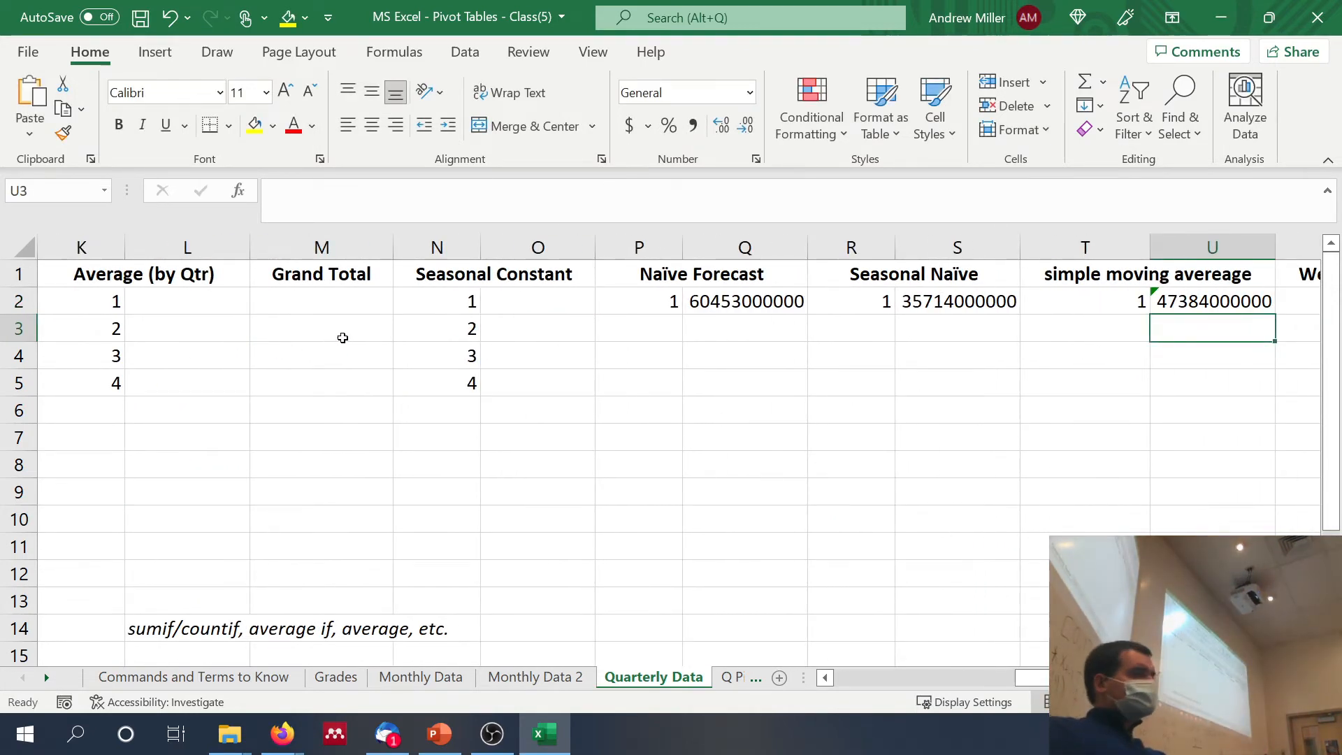
Step: Calculate the weighted moving average forecast in W2 from the three latest quarterly revenues with =.2*C2+.6*C3+.2*C4
{"action": "scroll", "coordinate": [490, 343], "scroll_direction": "right", "scroll_amount": 3}
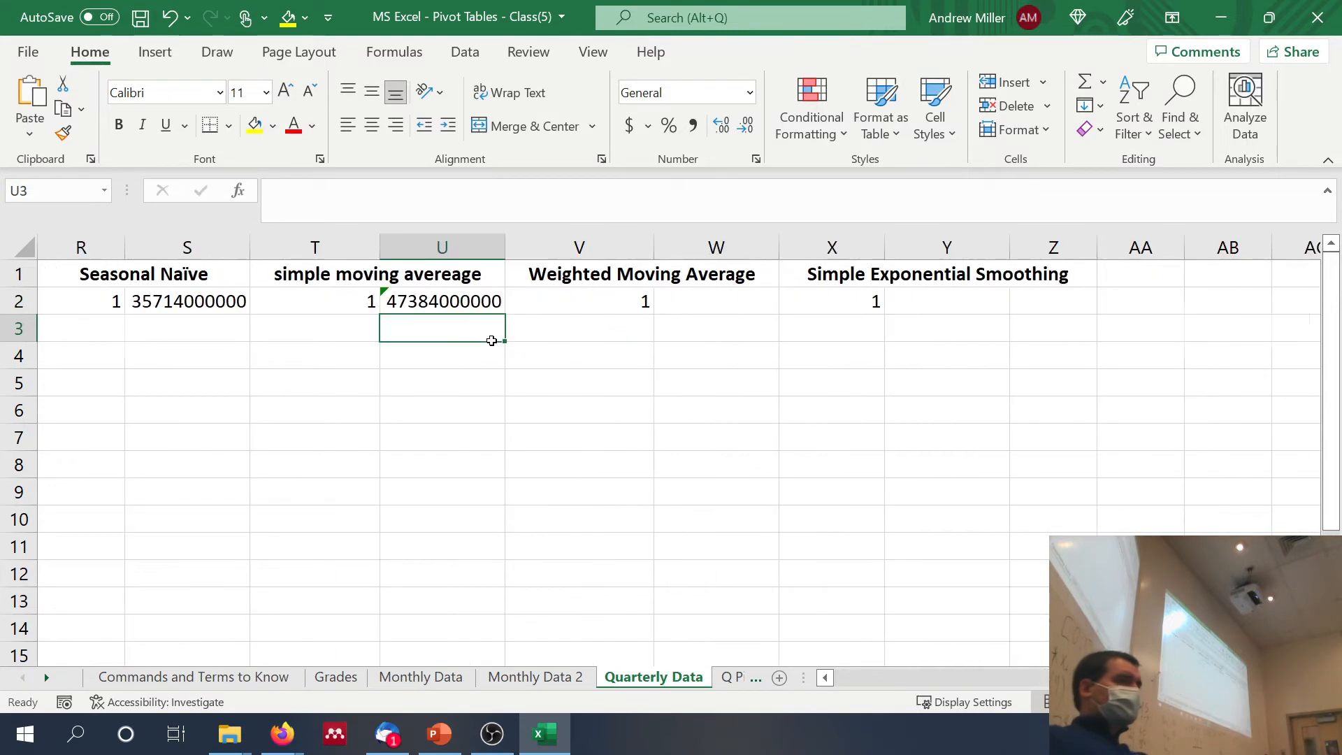
{"action": "left_click", "coordinate": [677, 292]}
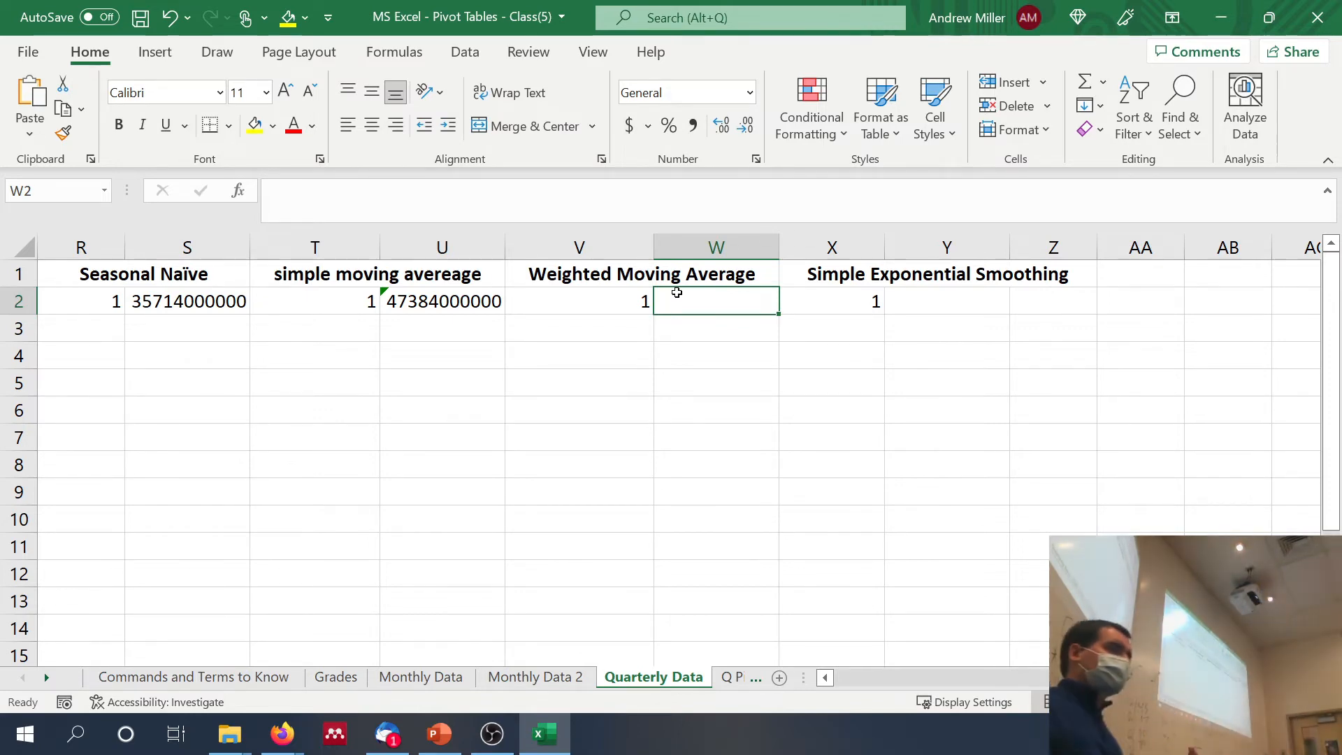
{"action": "scroll", "coordinate": [677, 292], "scroll_direction": "left", "scroll_amount": 6}
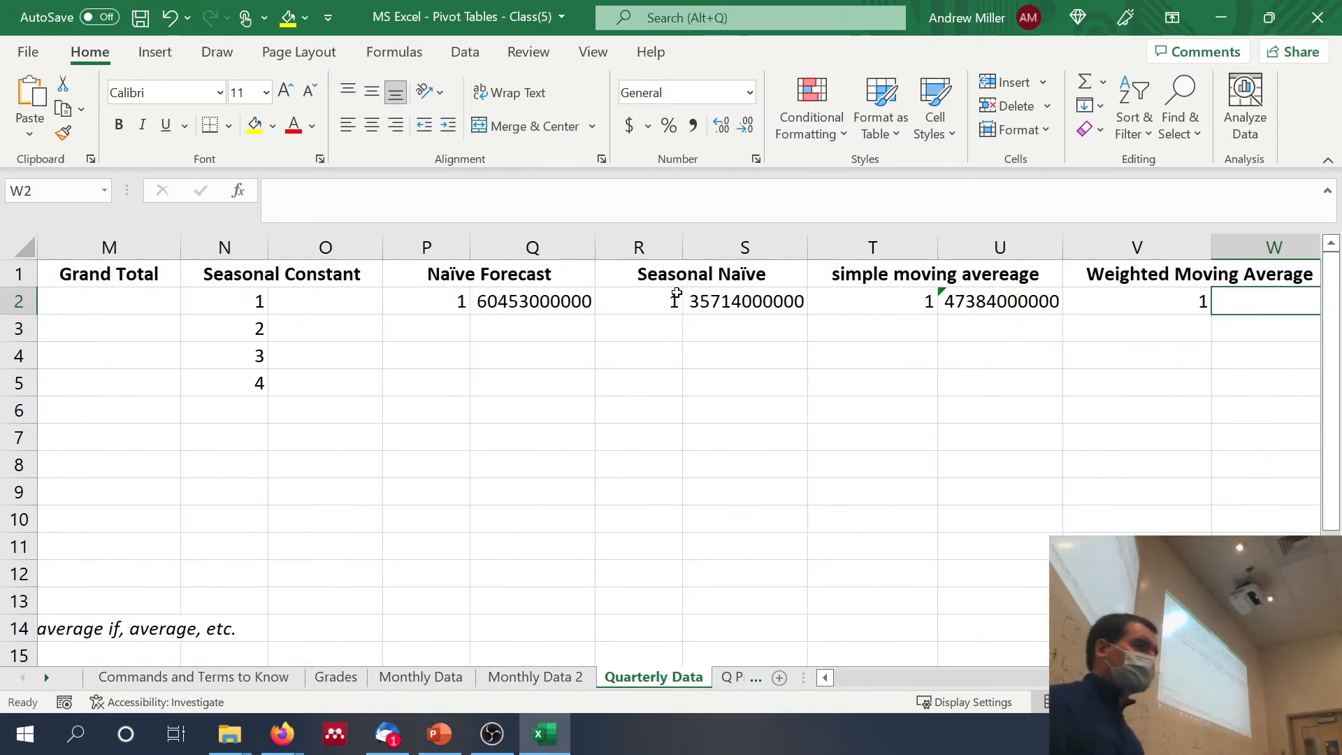
{"action": "left_click", "coordinate": [472, 204]}
{"action": "type", "text": "="}
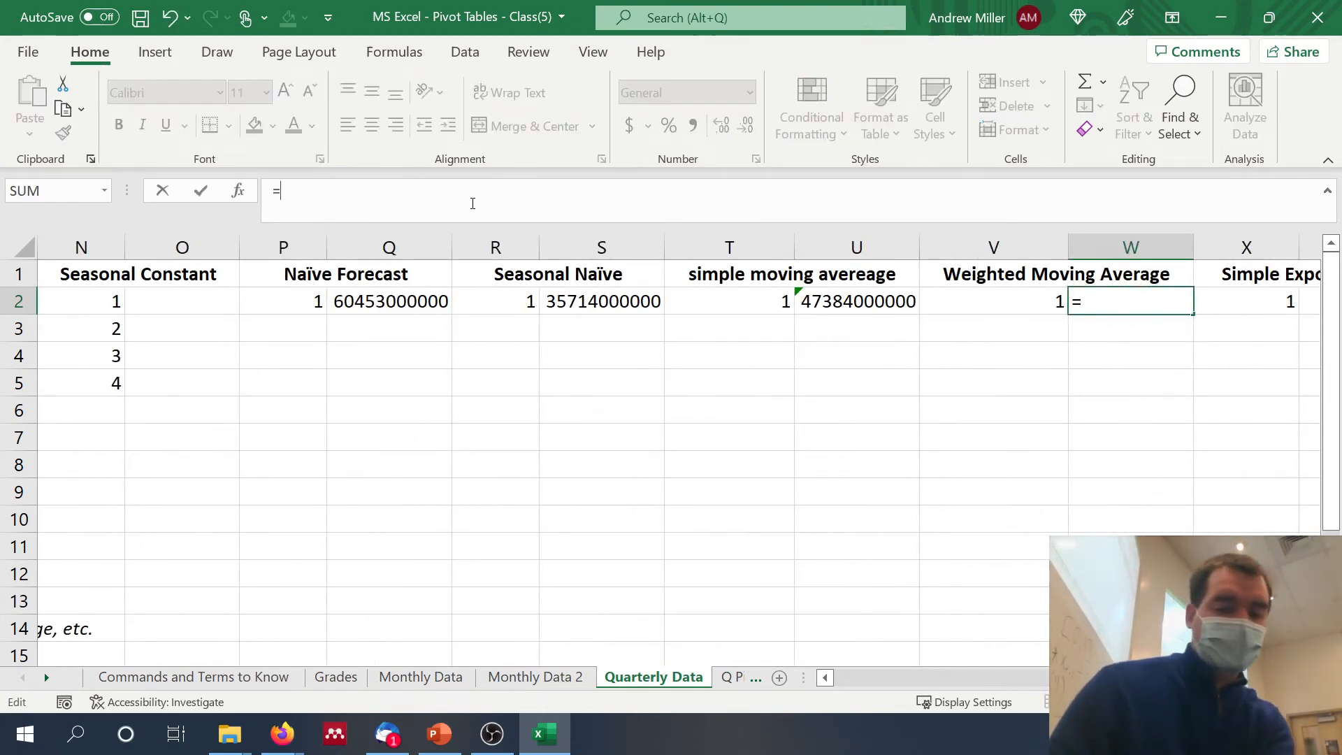
{"action": "type", "text": ".2"}
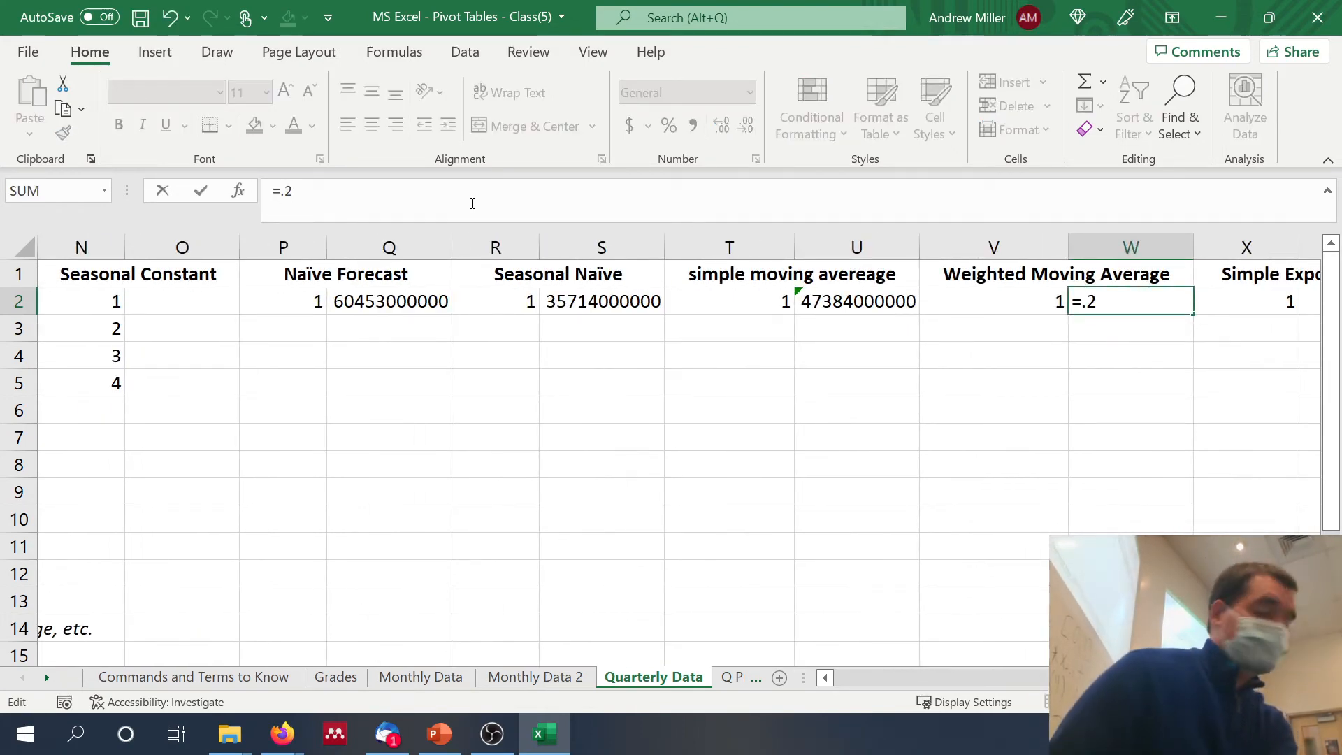
{"action": "type", "text": "*"}
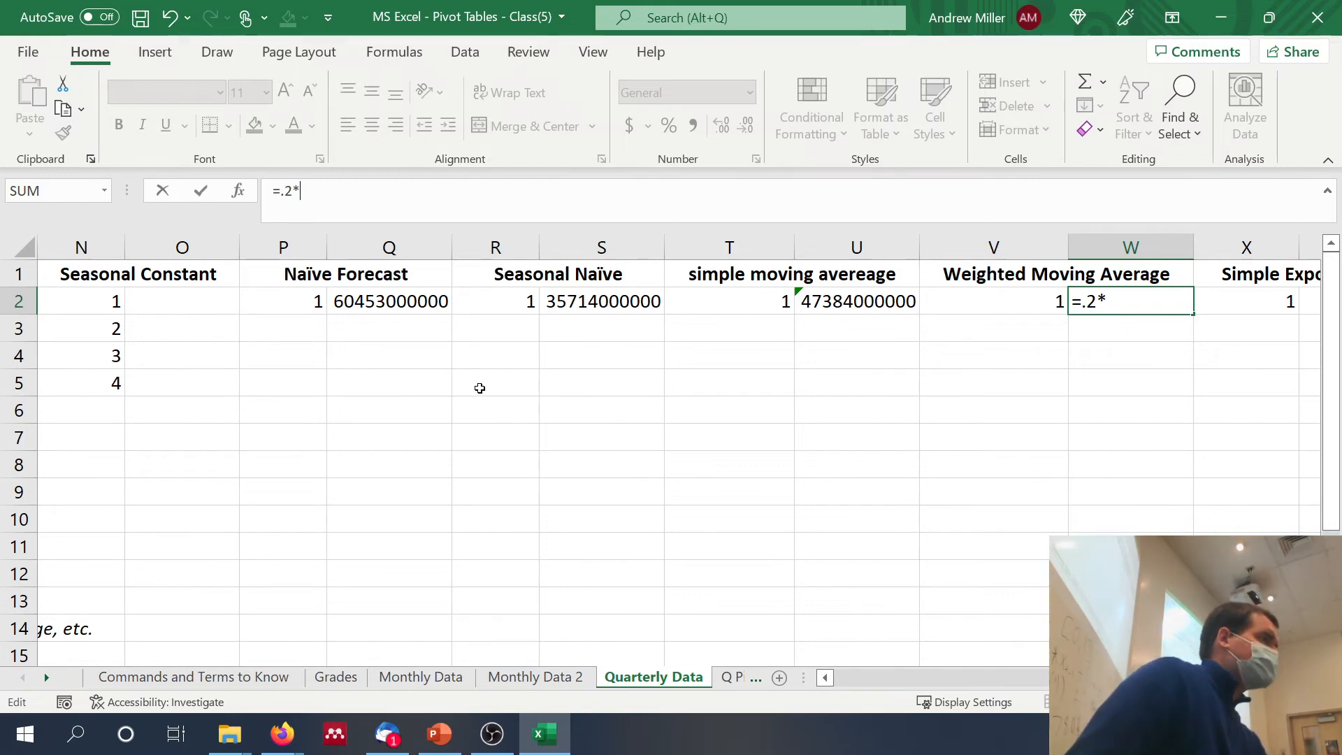
{"action": "scroll", "coordinate": [480, 388], "scroll_direction": "left", "scroll_amount": 5}
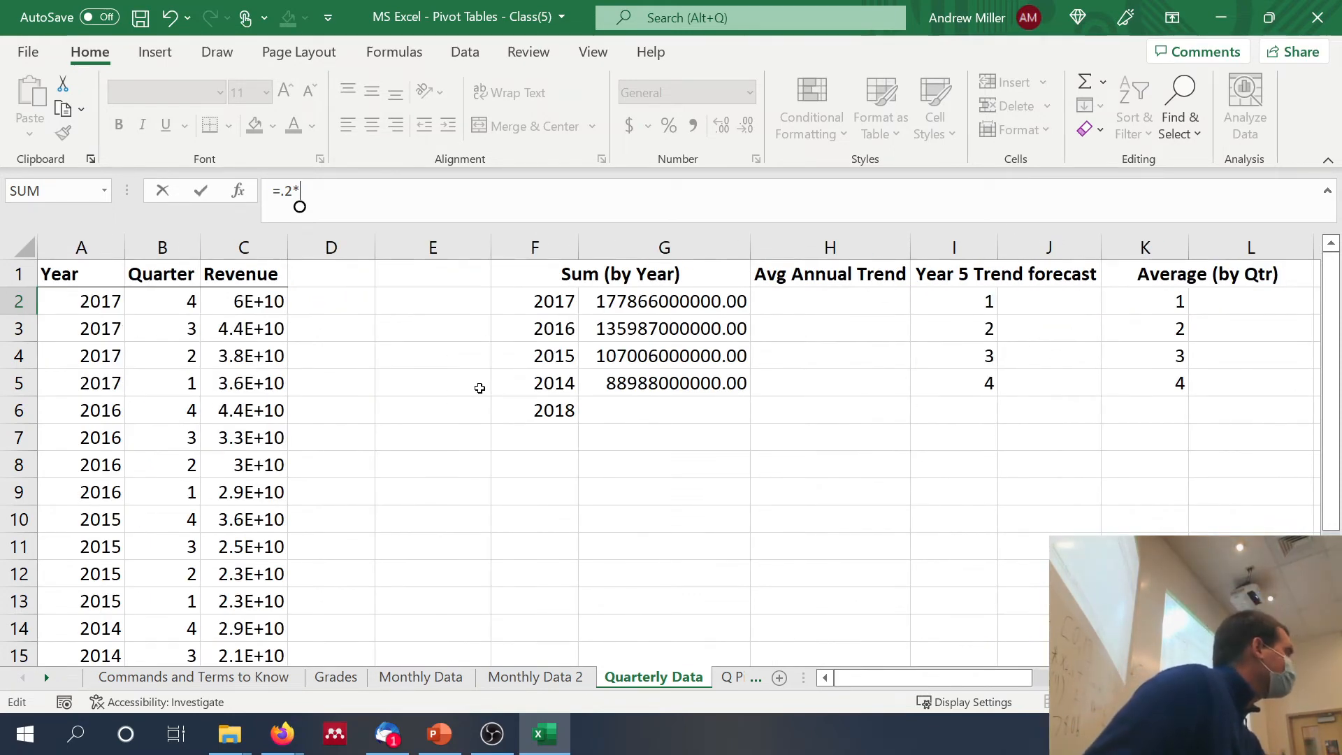
{"action": "left_click", "coordinate": [266, 301]}
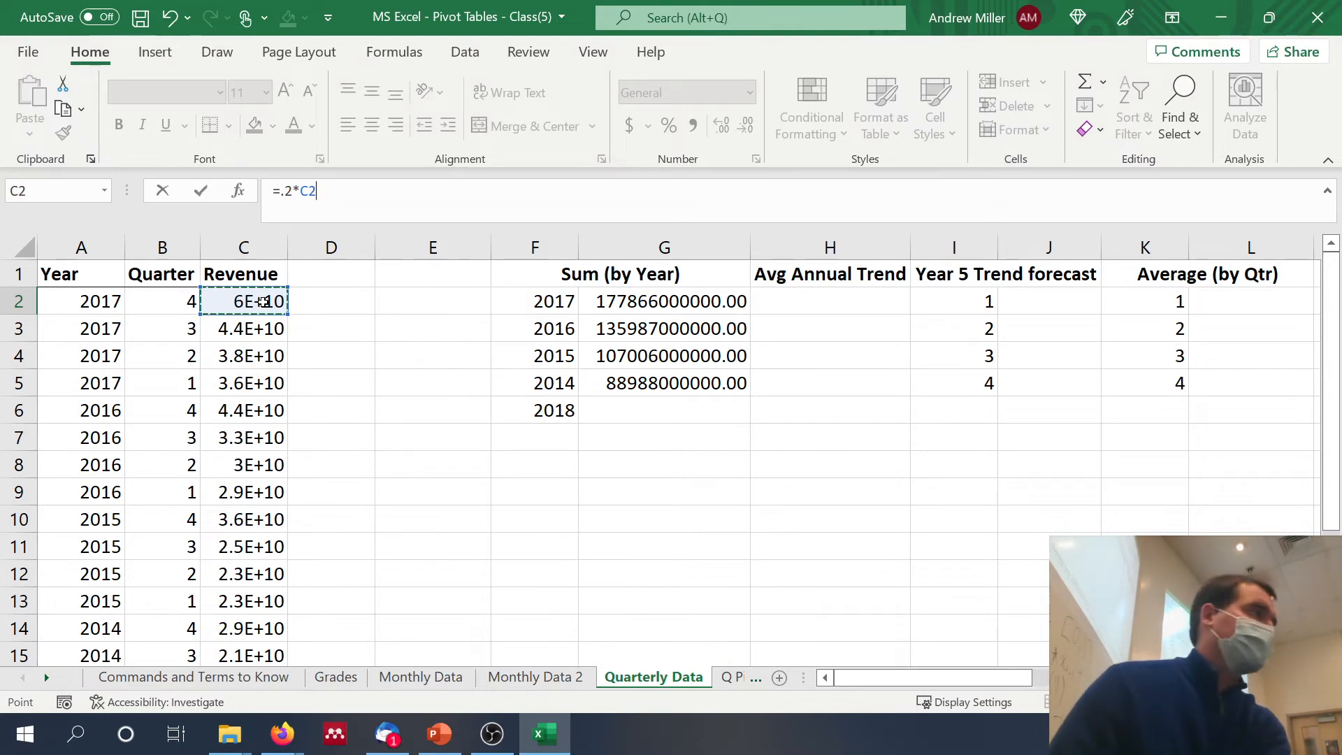
{"action": "type", "text": "+.6*"}
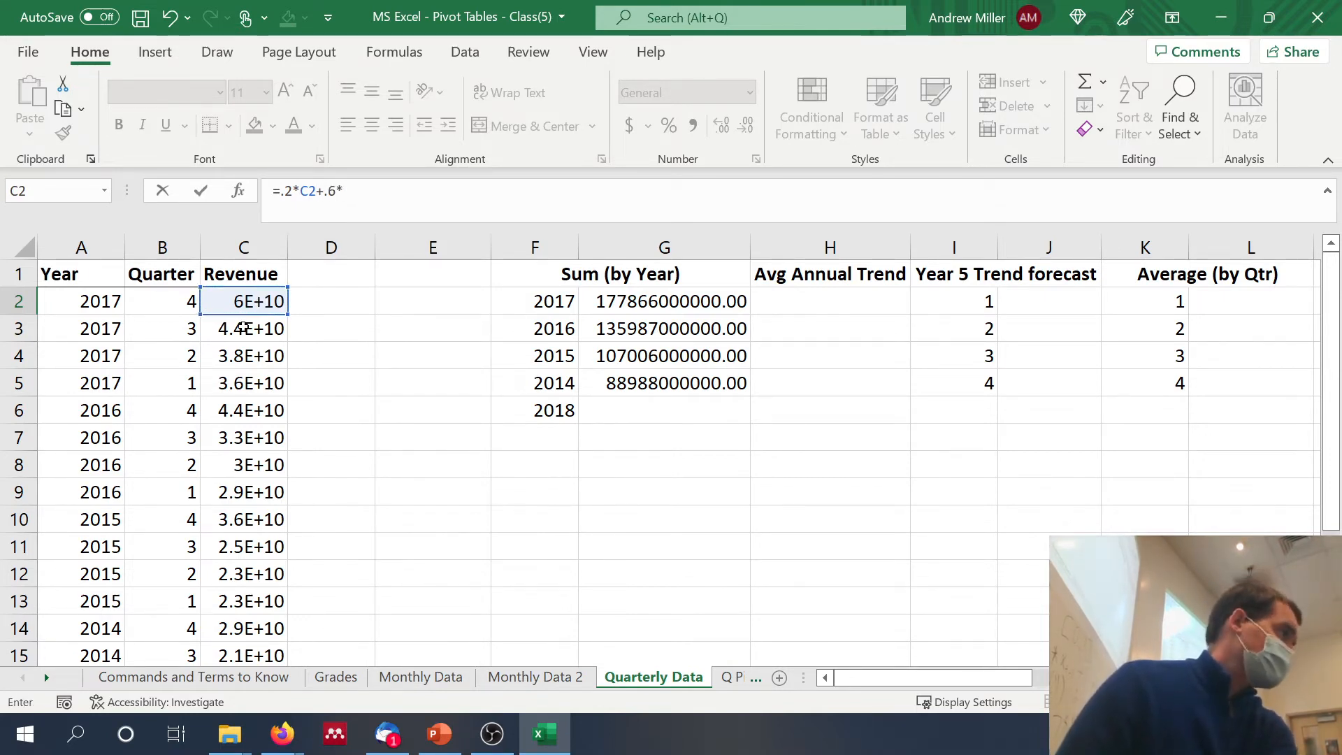
{"action": "left_click", "coordinate": [242, 328]}
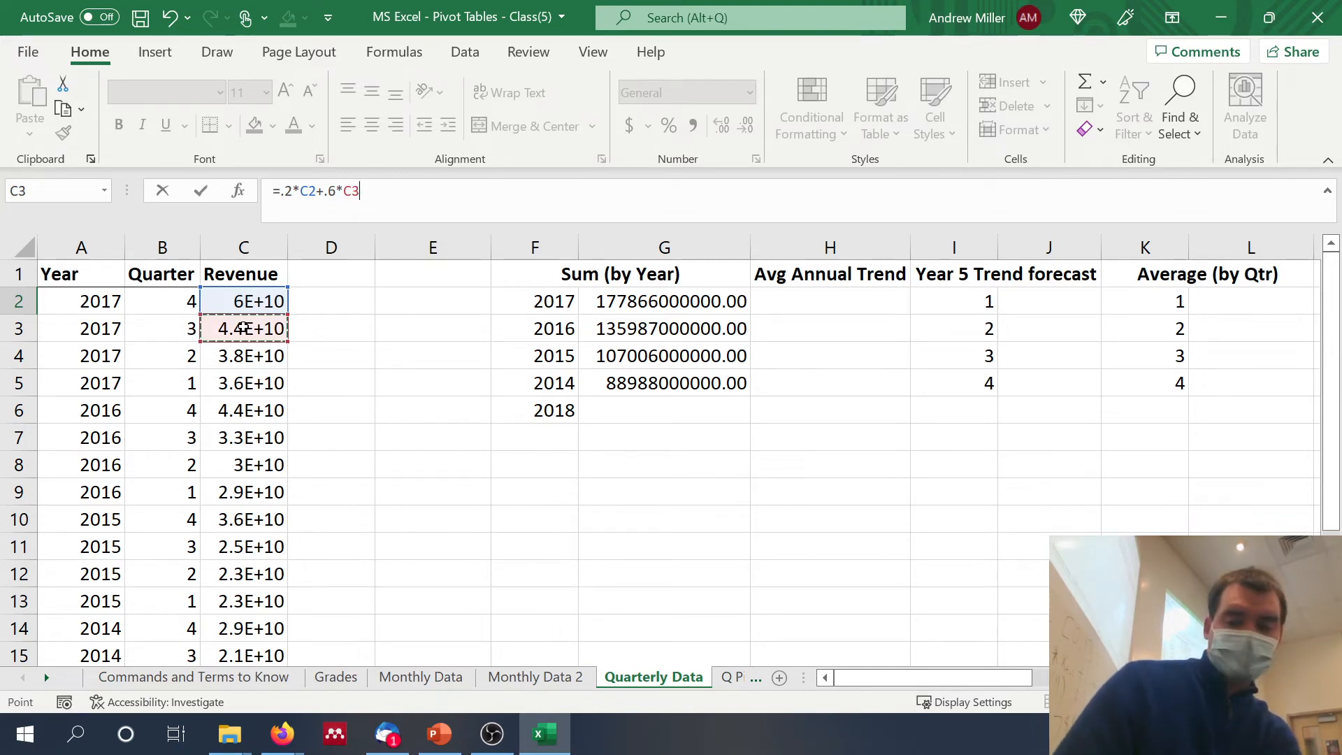
{"action": "type", "text": "+.2"}
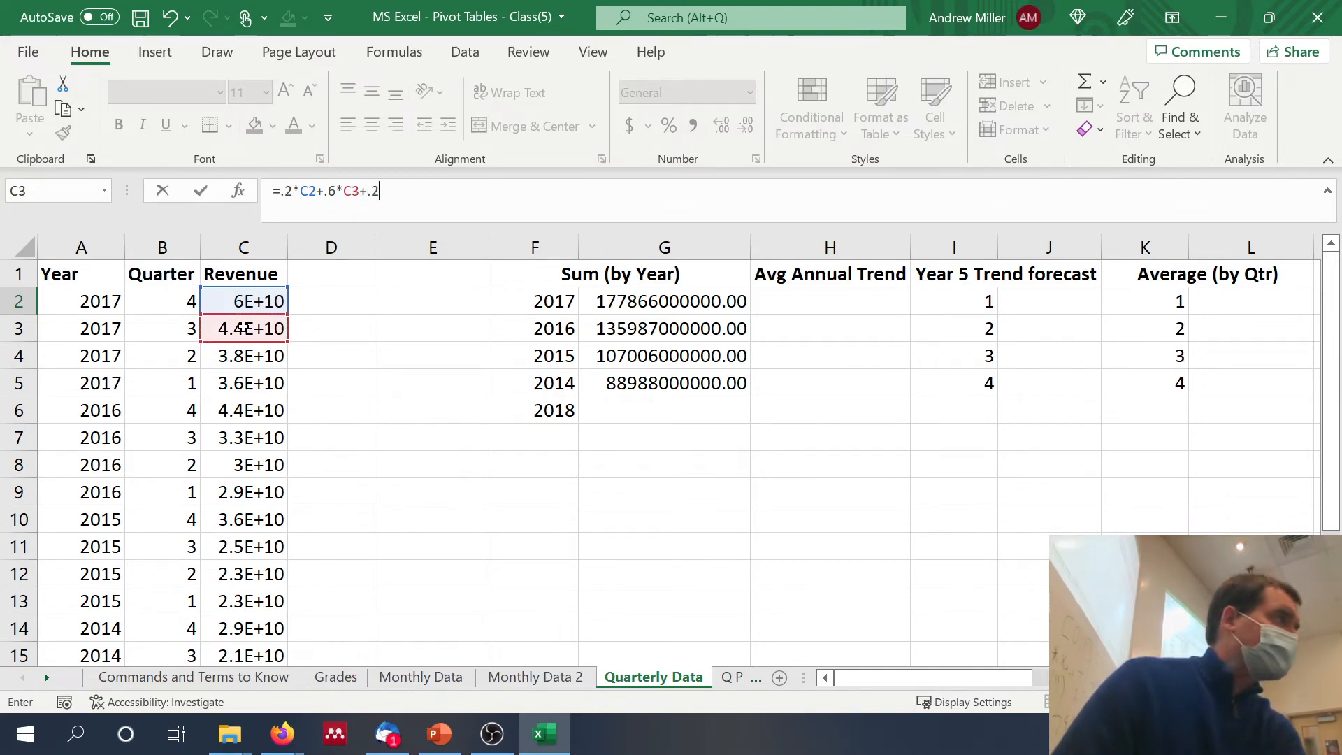
{"action": "type", "text": "*"}
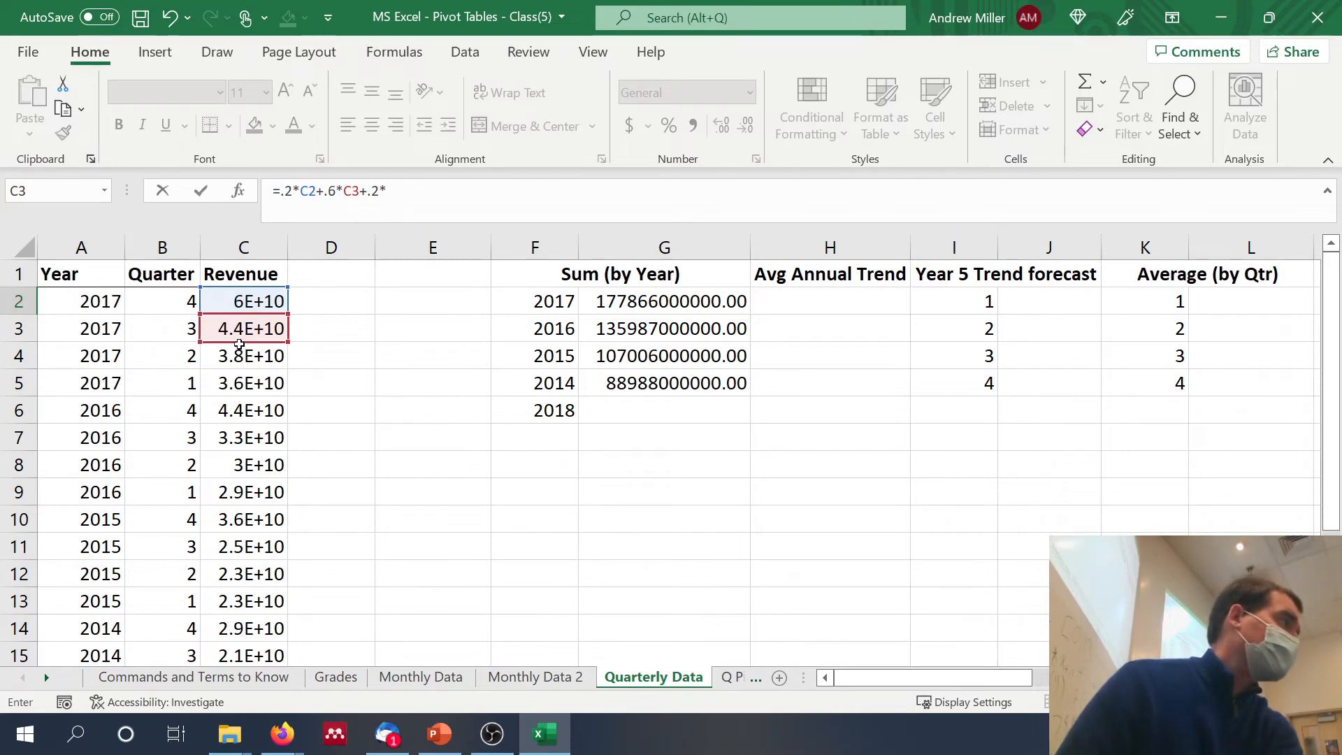
{"action": "left_click", "coordinate": [235, 350]}
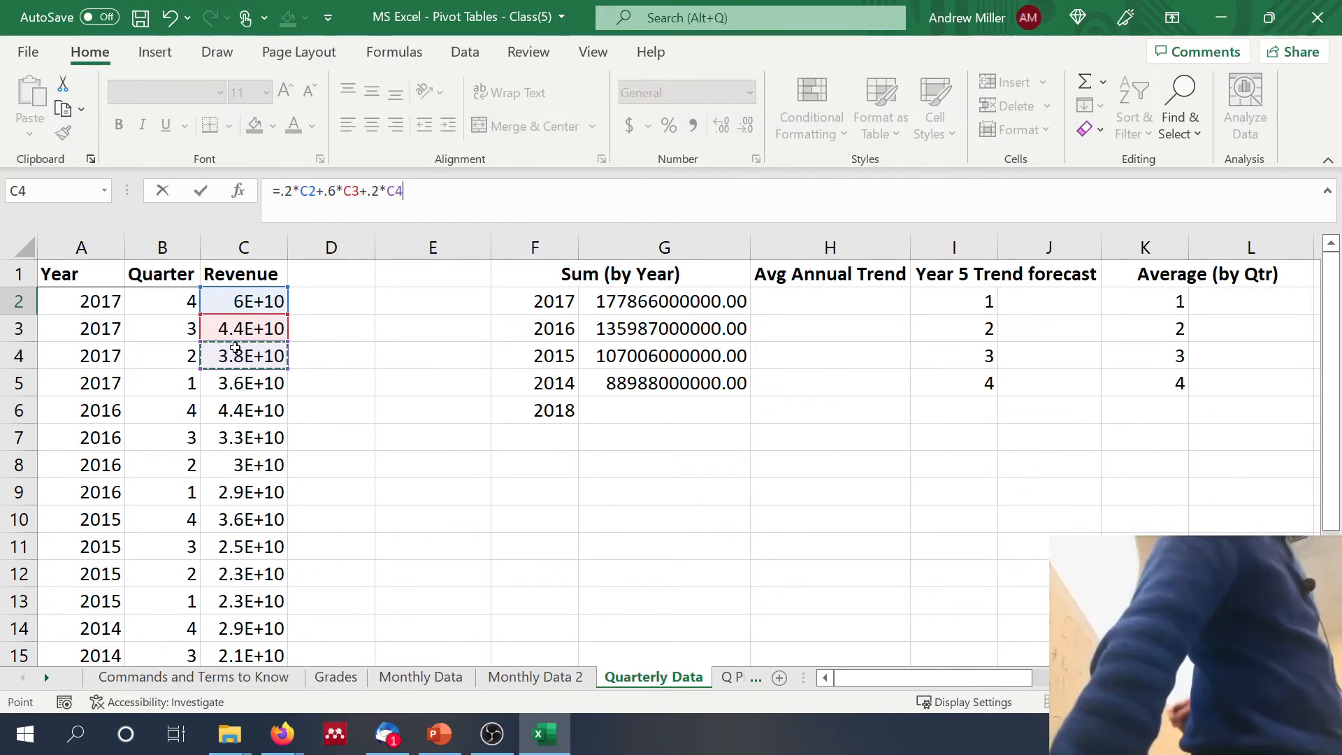
{"action": "key", "text": "Return"}
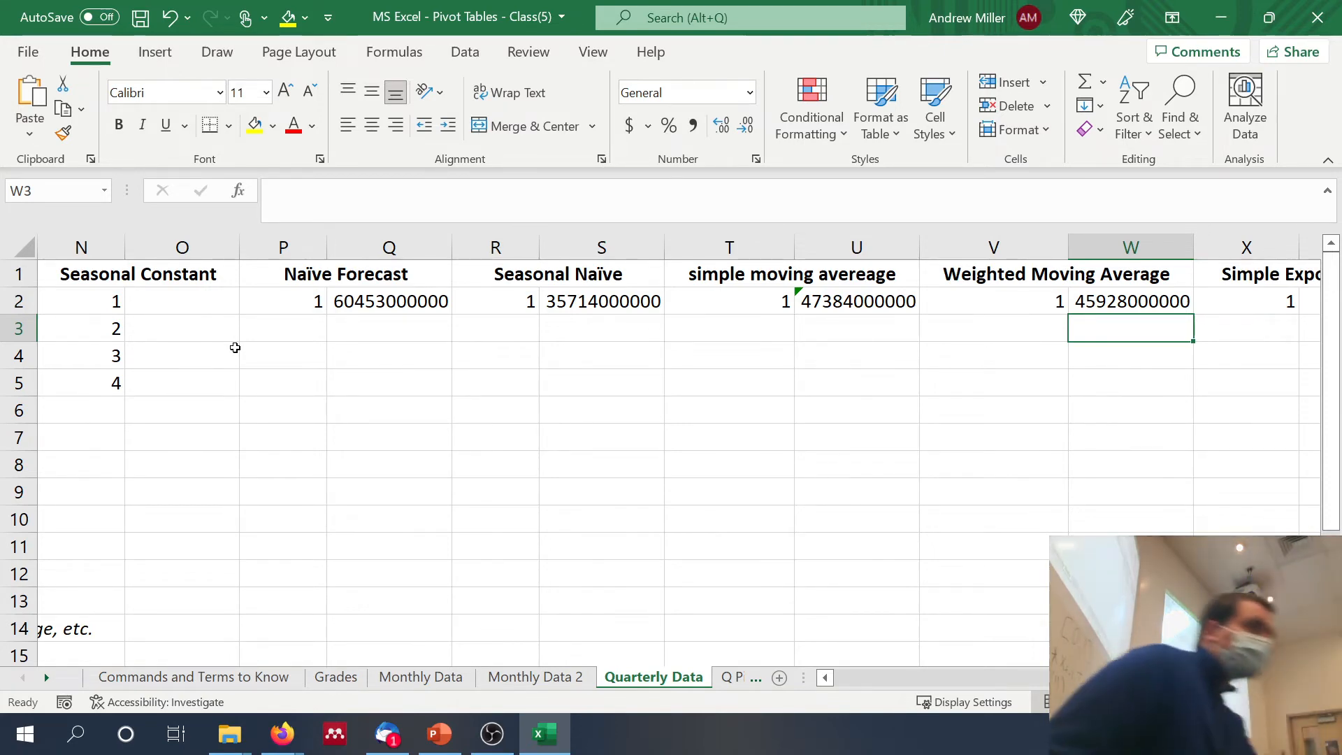
Step: Calculate the simple exponential smoothing forecast in Y2 from the latest revenue and the weighted moving average with =.7*C2+(1-.7)*W2
{"action": "scroll", "coordinate": [407, 326], "scroll_direction": "right", "scroll_amount": 3}
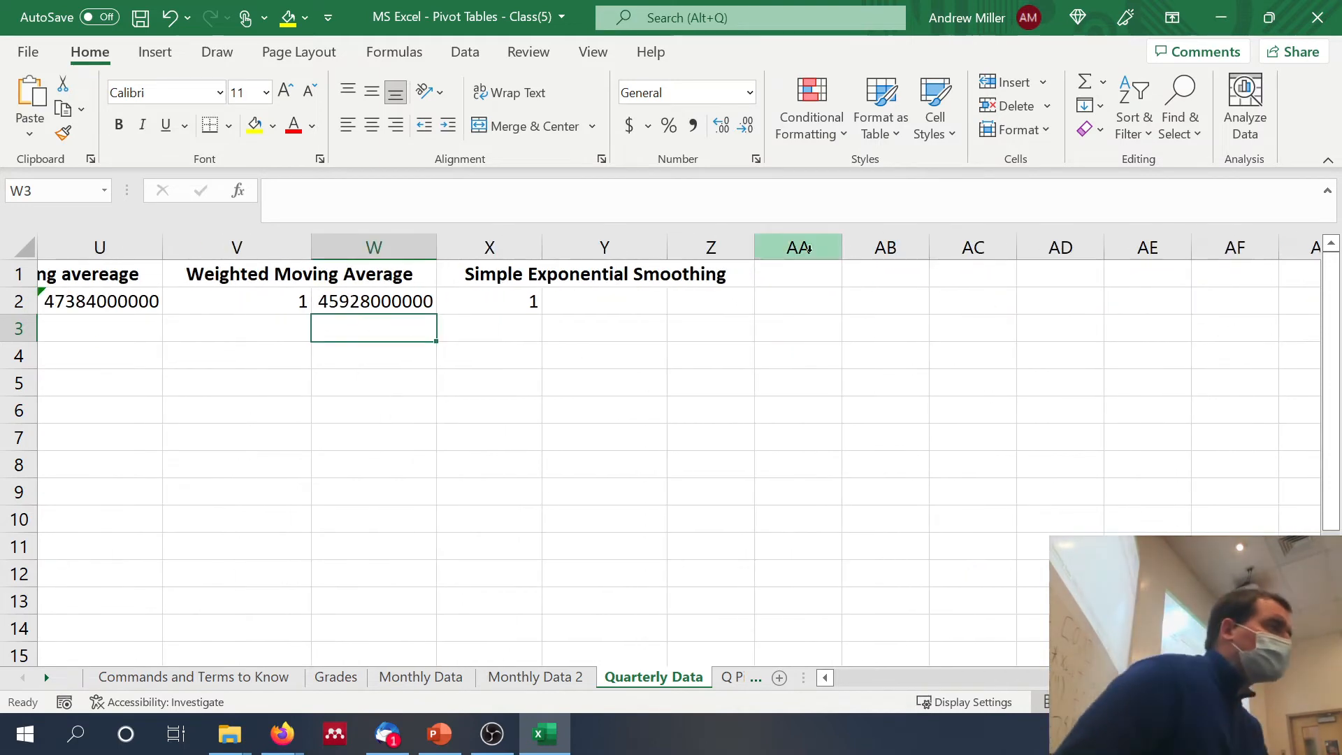
{"action": "left_click", "coordinate": [578, 304]}
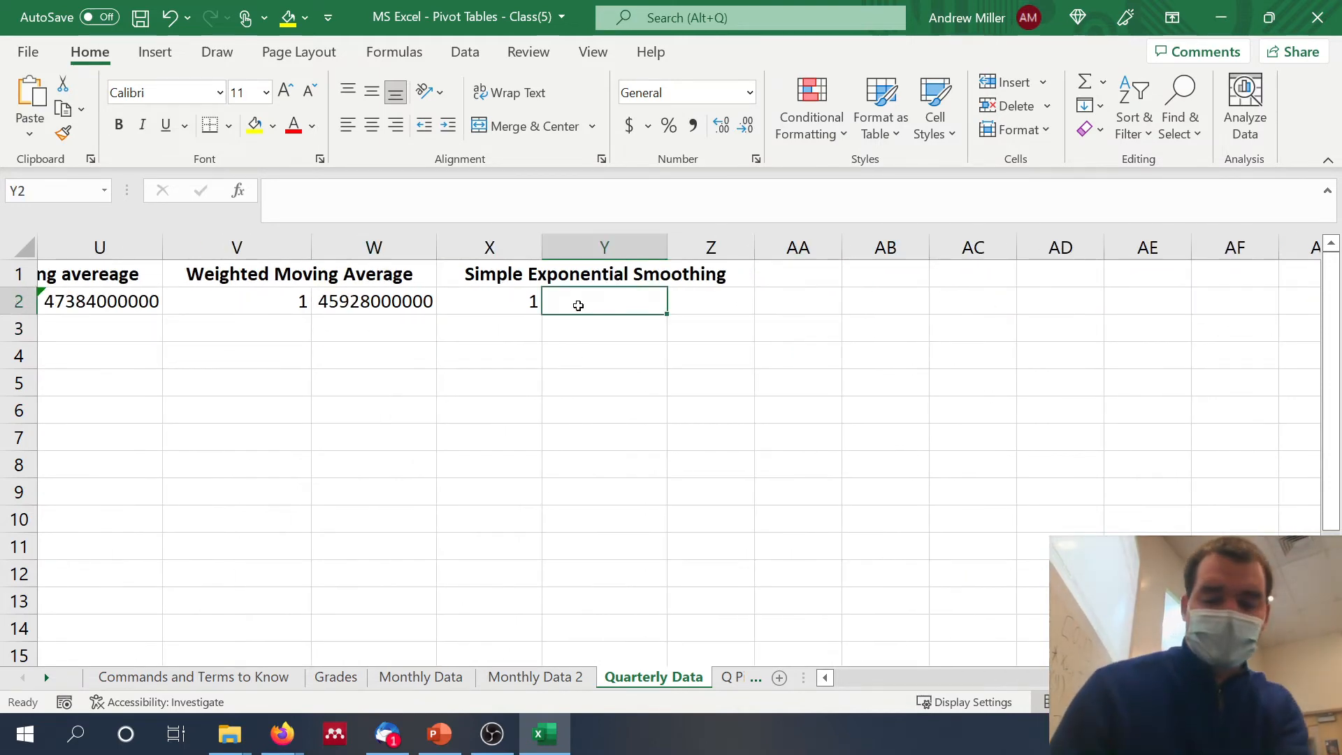
{"action": "type", "text": "=.7*"}
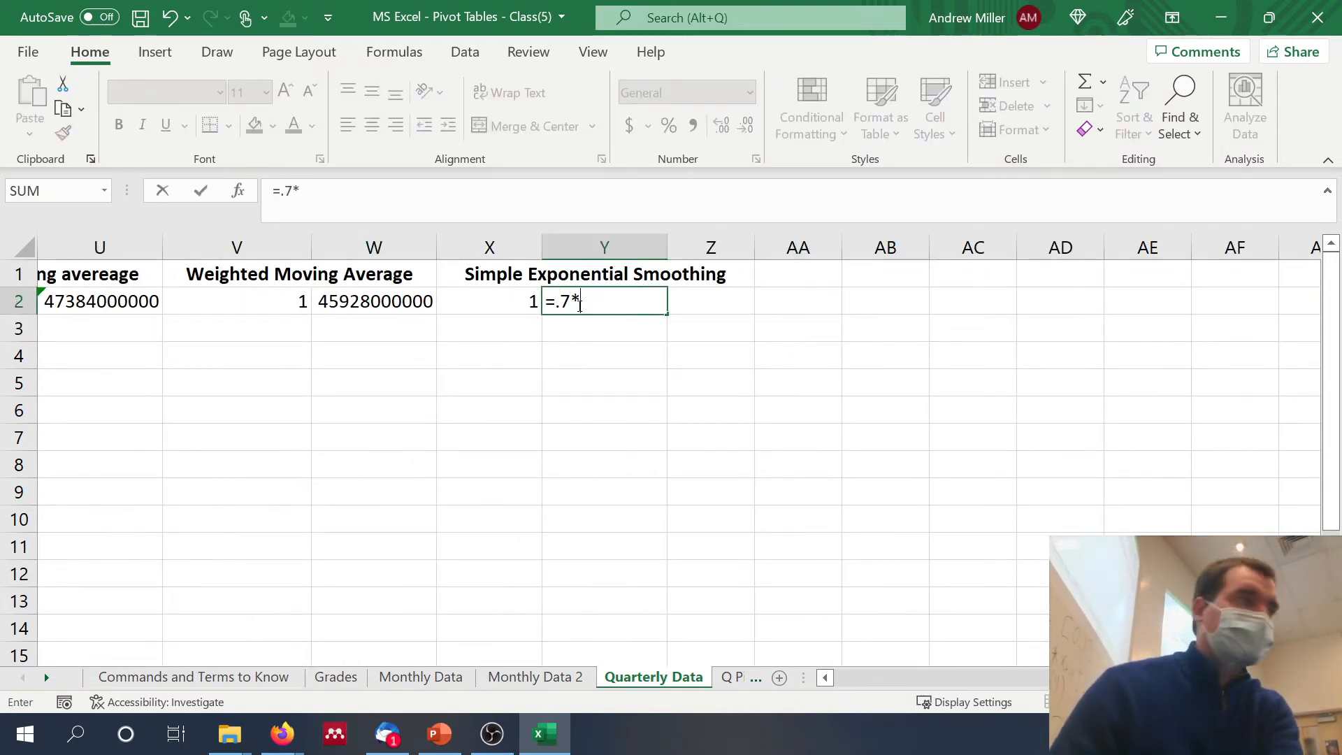
{"action": "scroll", "coordinate": [606, 369], "scroll_direction": "left", "scroll_amount": 8}
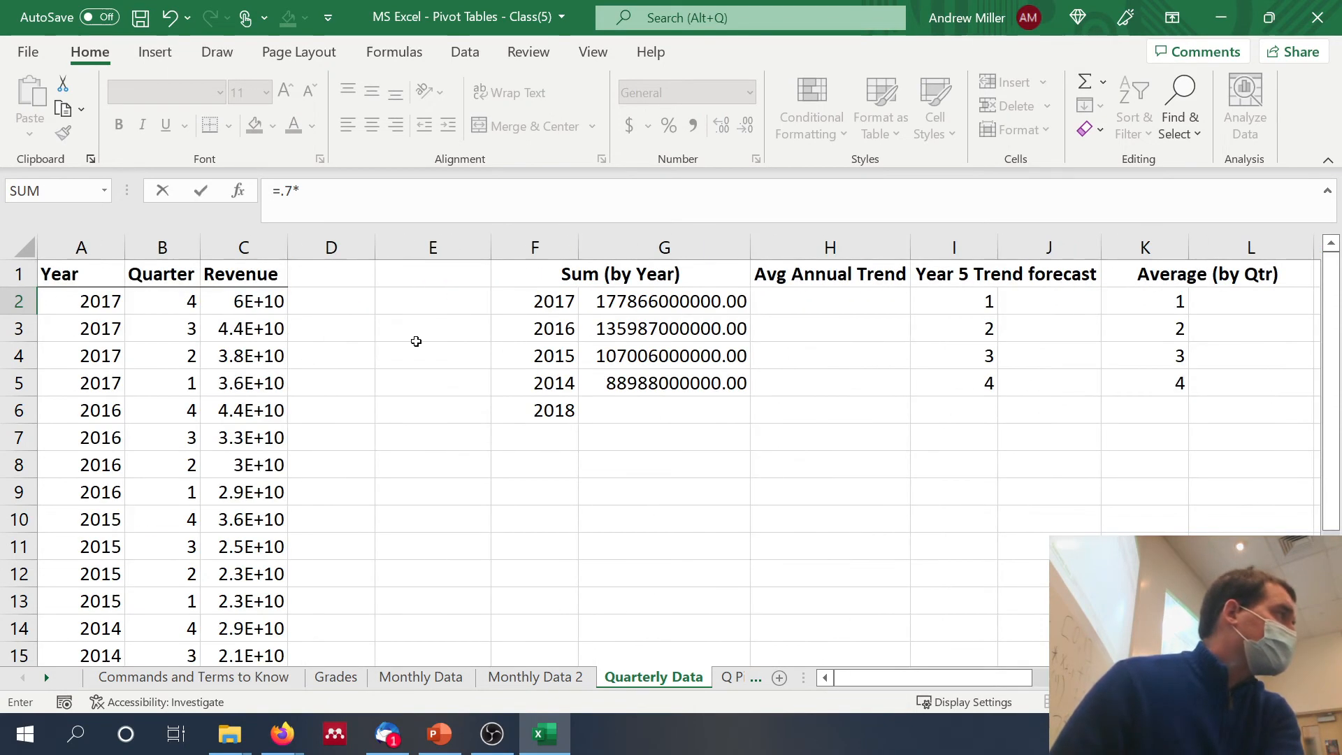
{"action": "left_click", "coordinate": [265, 301]}
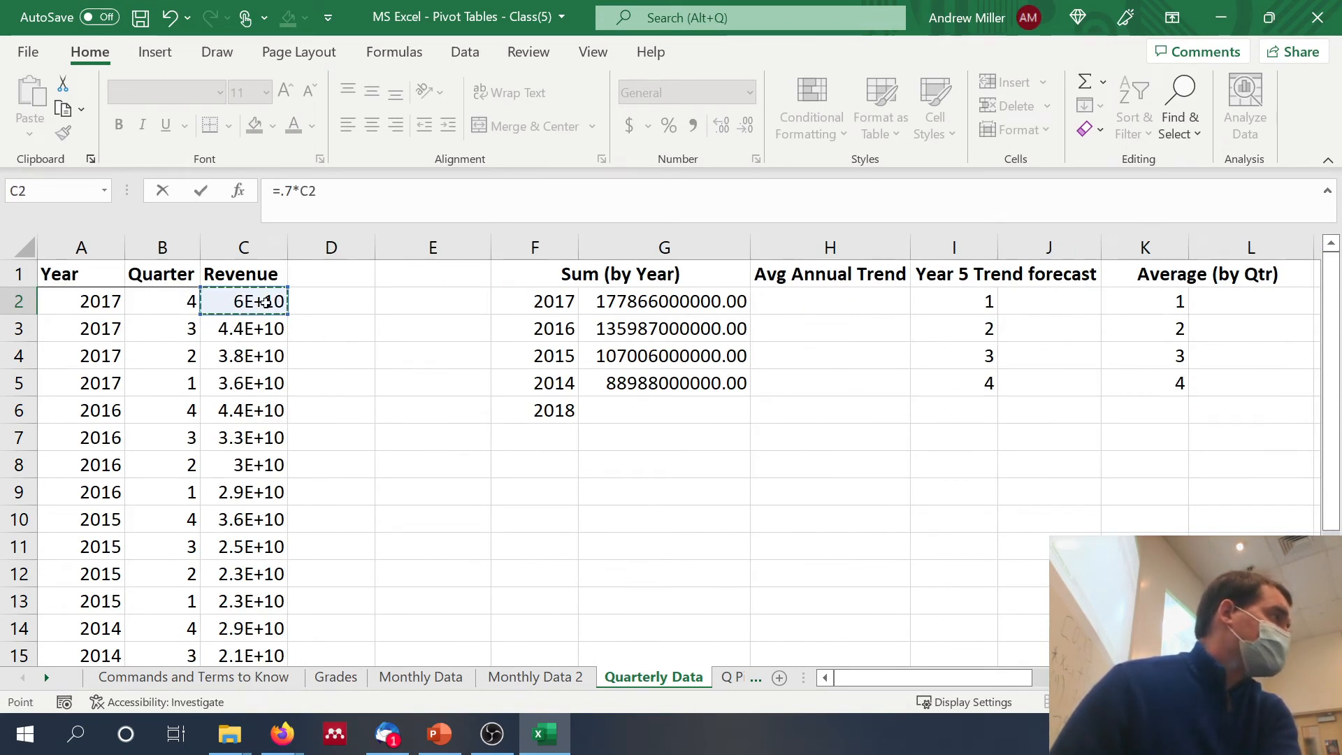
{"action": "type", "text": "+("}
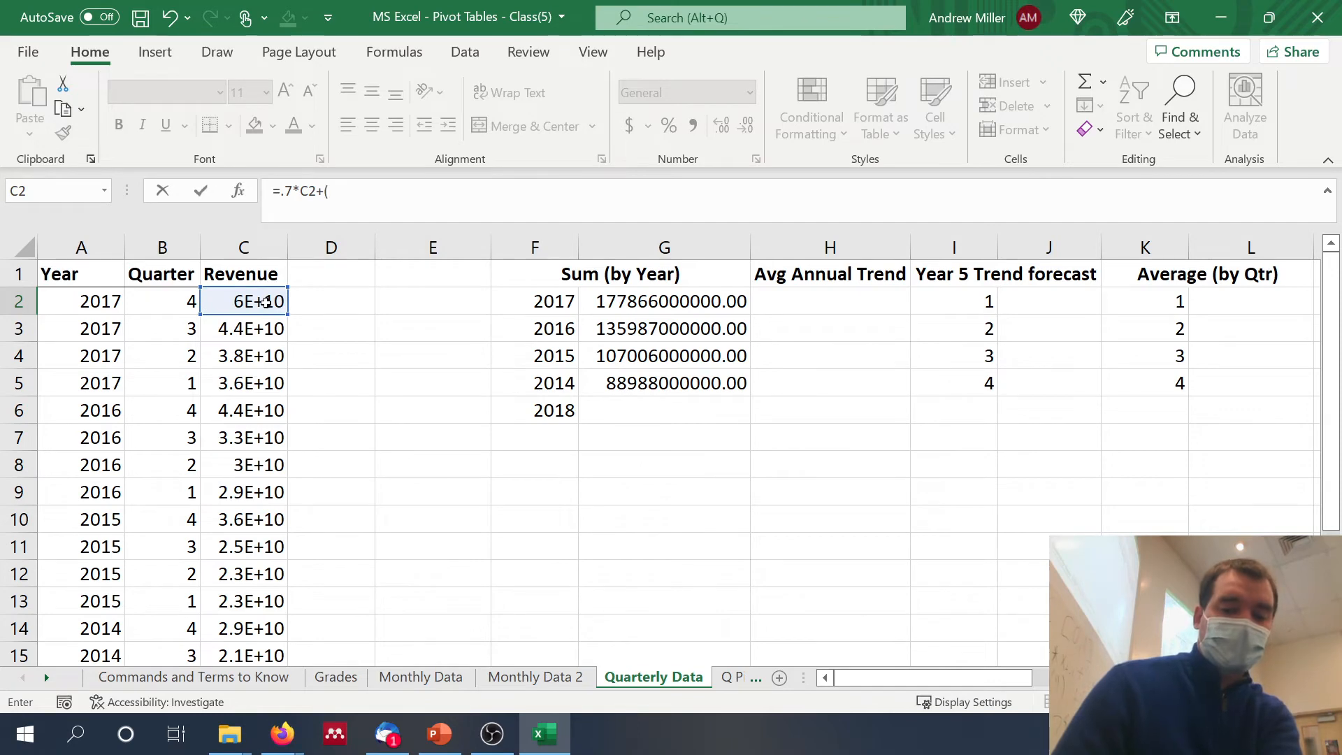
{"action": "type", "text": "1-.7)*"}
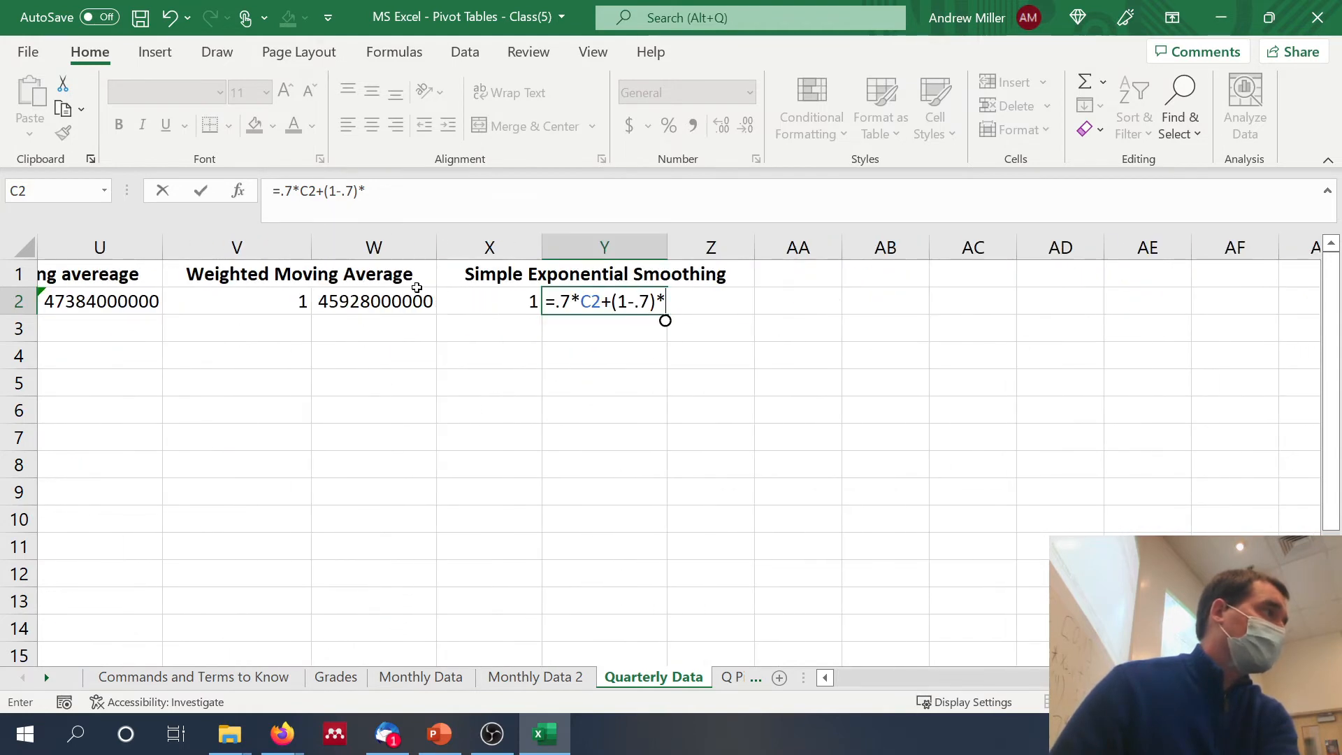
{"action": "left_click", "coordinate": [384, 302]}
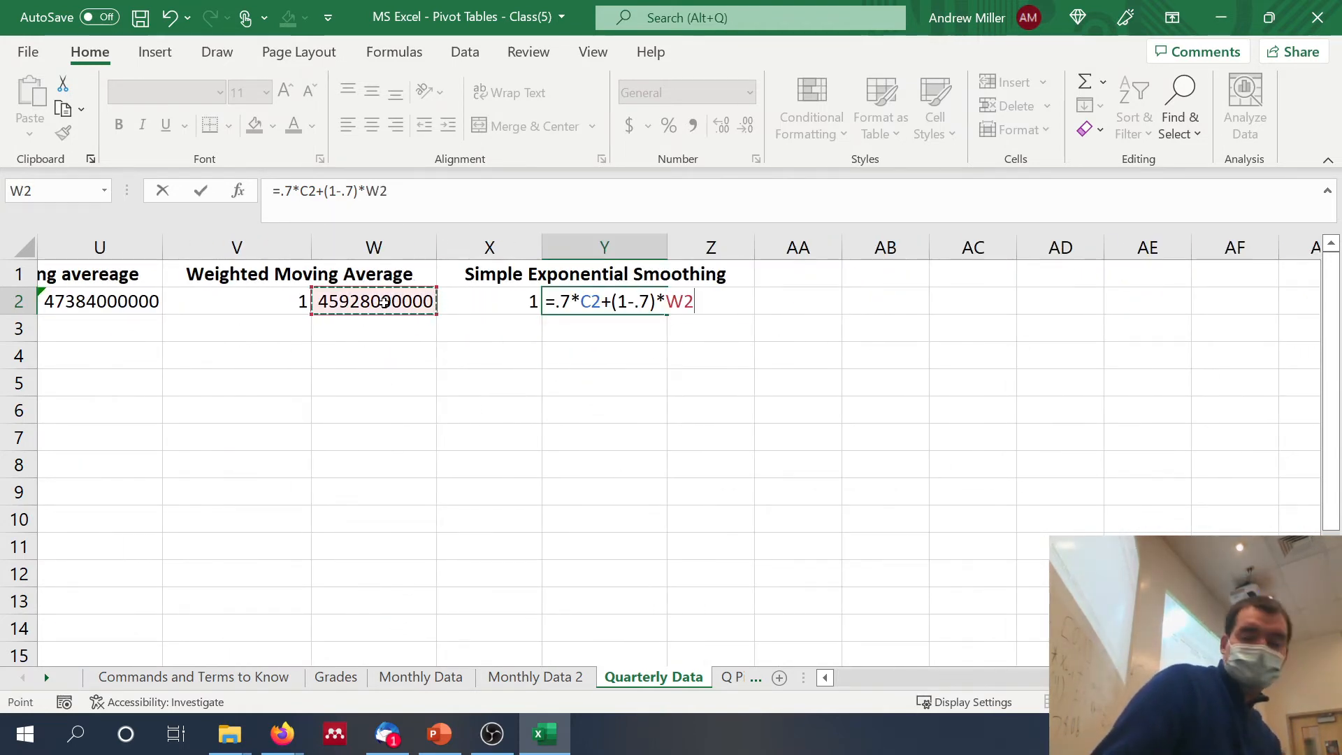
{"action": "key", "text": "Return"}
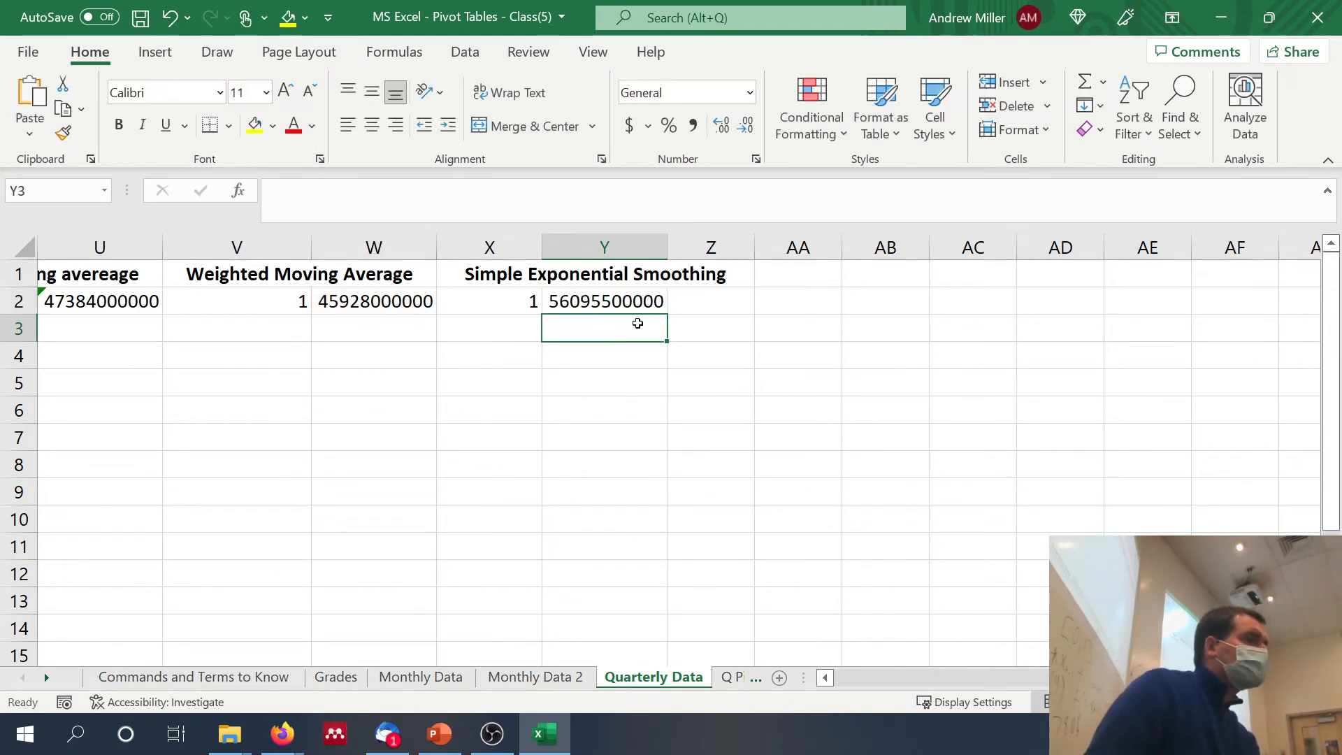
Step: Review the formulas behind the exponential smoothing forecast in Y2, the naïve forecast in Q2 and the 2017 revenue sum in G2
{"action": "left_click", "coordinate": [619, 302]}
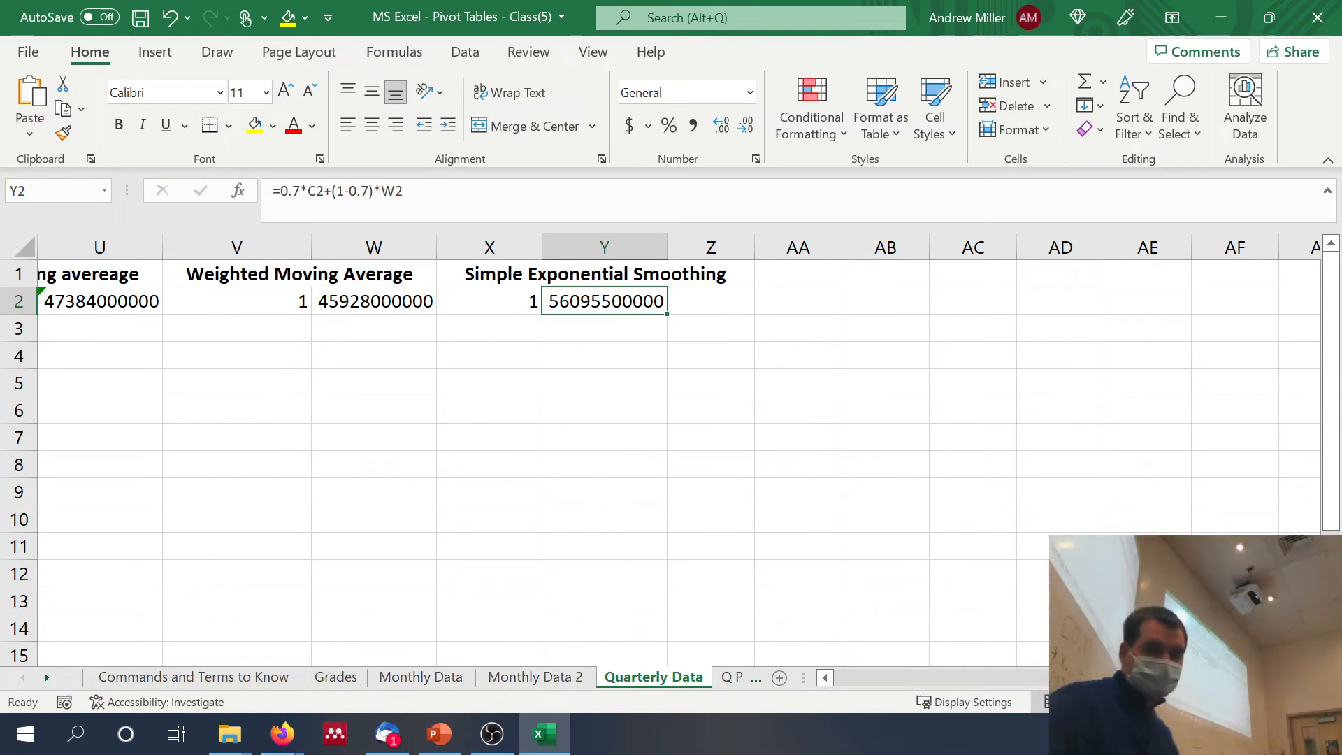
{"action": "key", "text": "alt+Tab"}
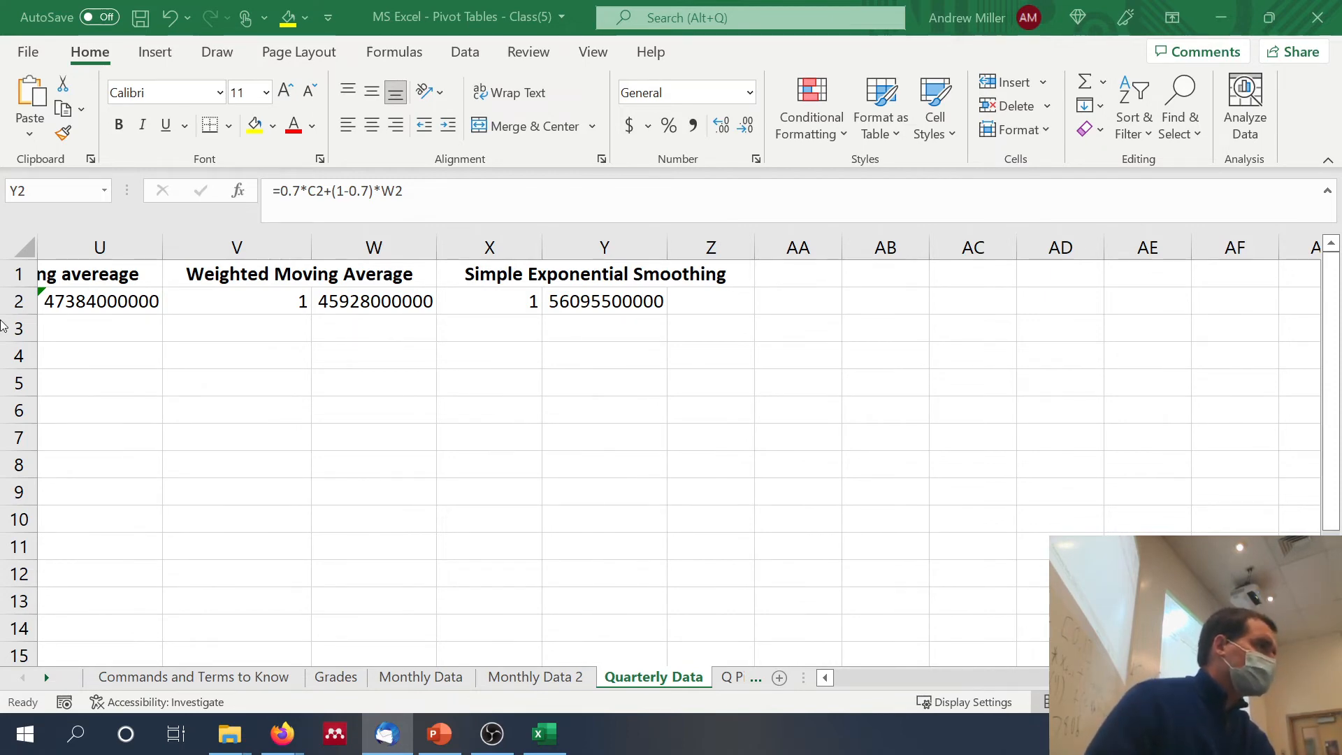
{"action": "scroll", "coordinate": [314, 471], "scroll_direction": "left", "scroll_amount": 5}
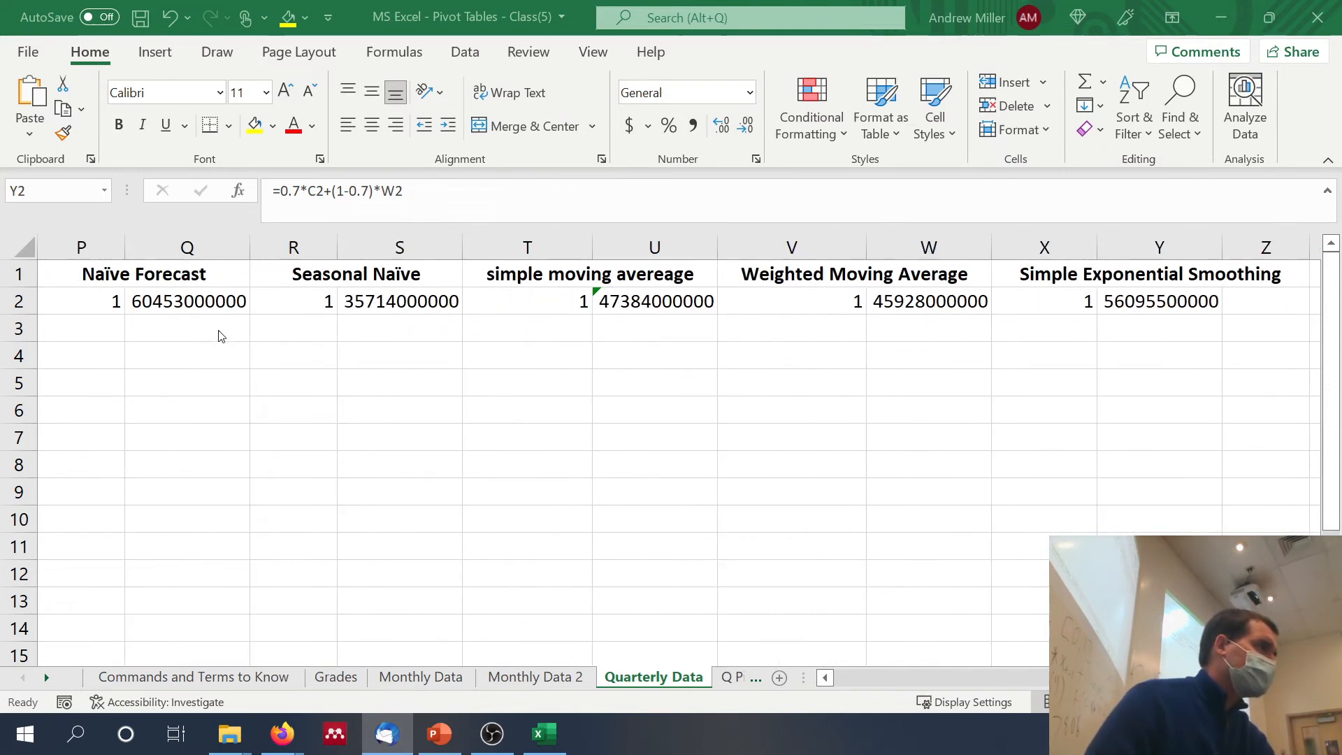
{"action": "key", "text": "F2"}
{"action": "key", "text": "Escape"}
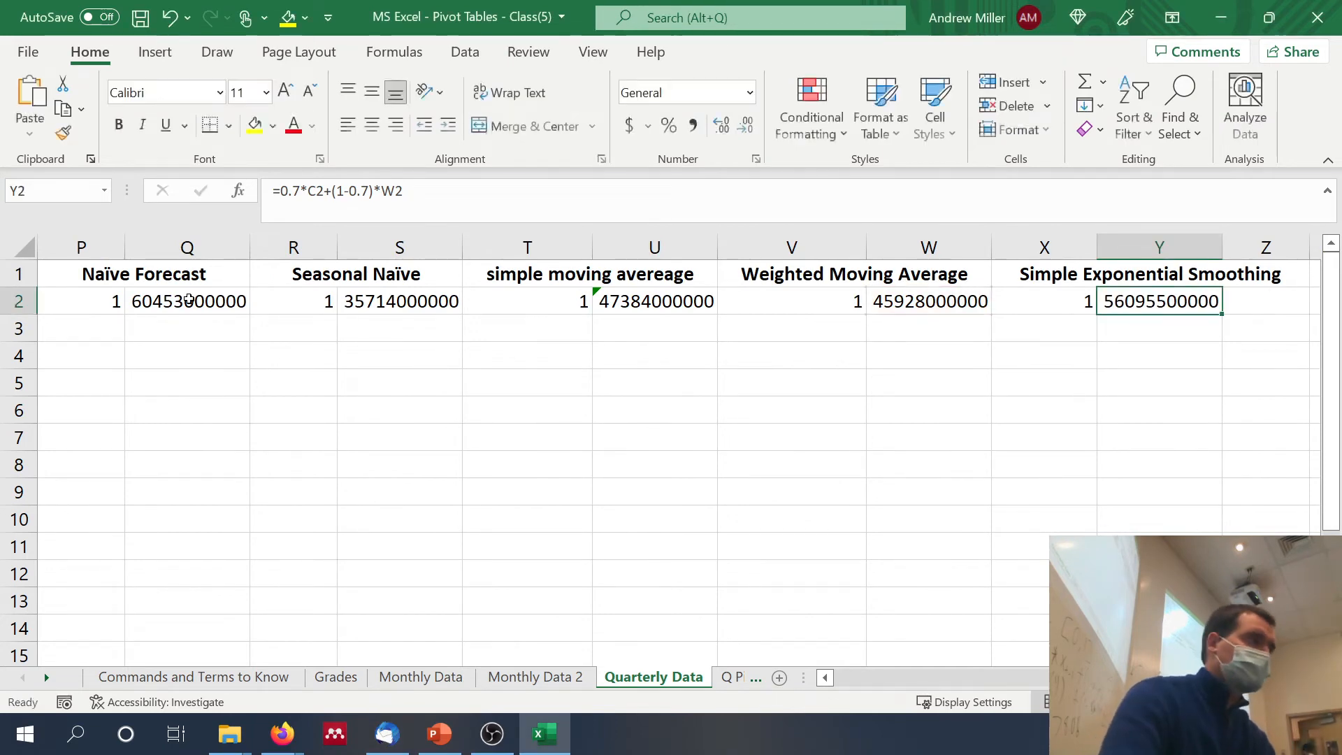
{"action": "left_click", "coordinate": [188, 299]}
{"action": "left_click", "coordinate": [374, 209]}
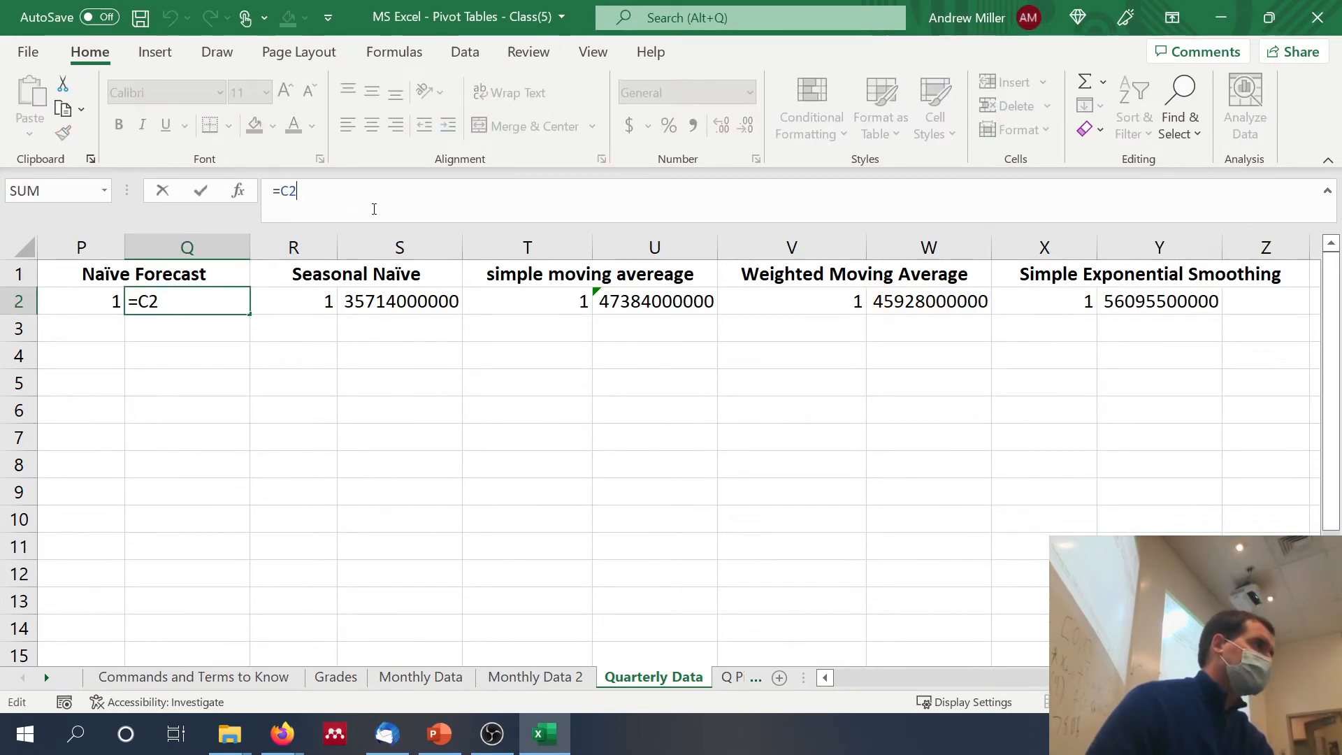
{"action": "scroll", "coordinate": [292, 414], "scroll_direction": "left", "scroll_amount": 5}
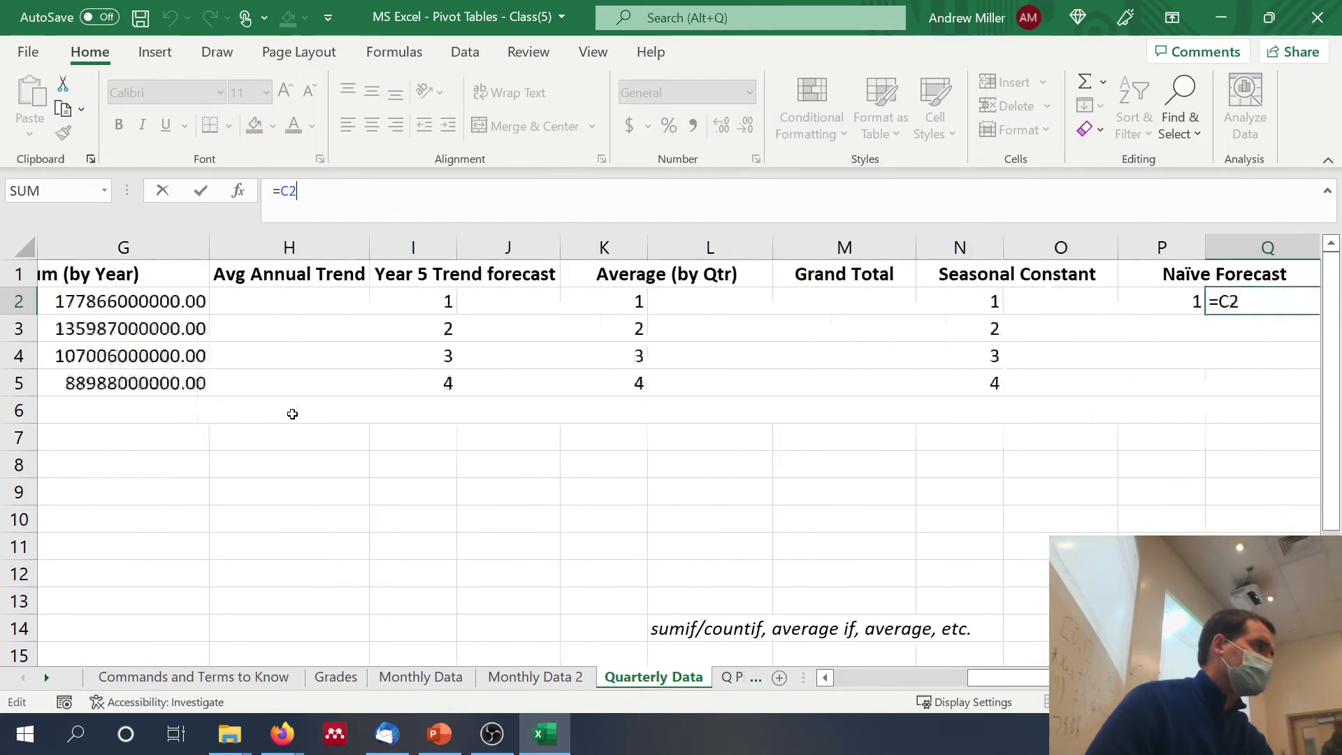
{"action": "scroll", "coordinate": [292, 414], "scroll_direction": "right", "scroll_amount": 3}
{"action": "scroll", "coordinate": [292, 414], "scroll_direction": "left", "scroll_amount": 5}
{"action": "scroll", "coordinate": [292, 414], "scroll_direction": "left", "scroll_amount": 2}
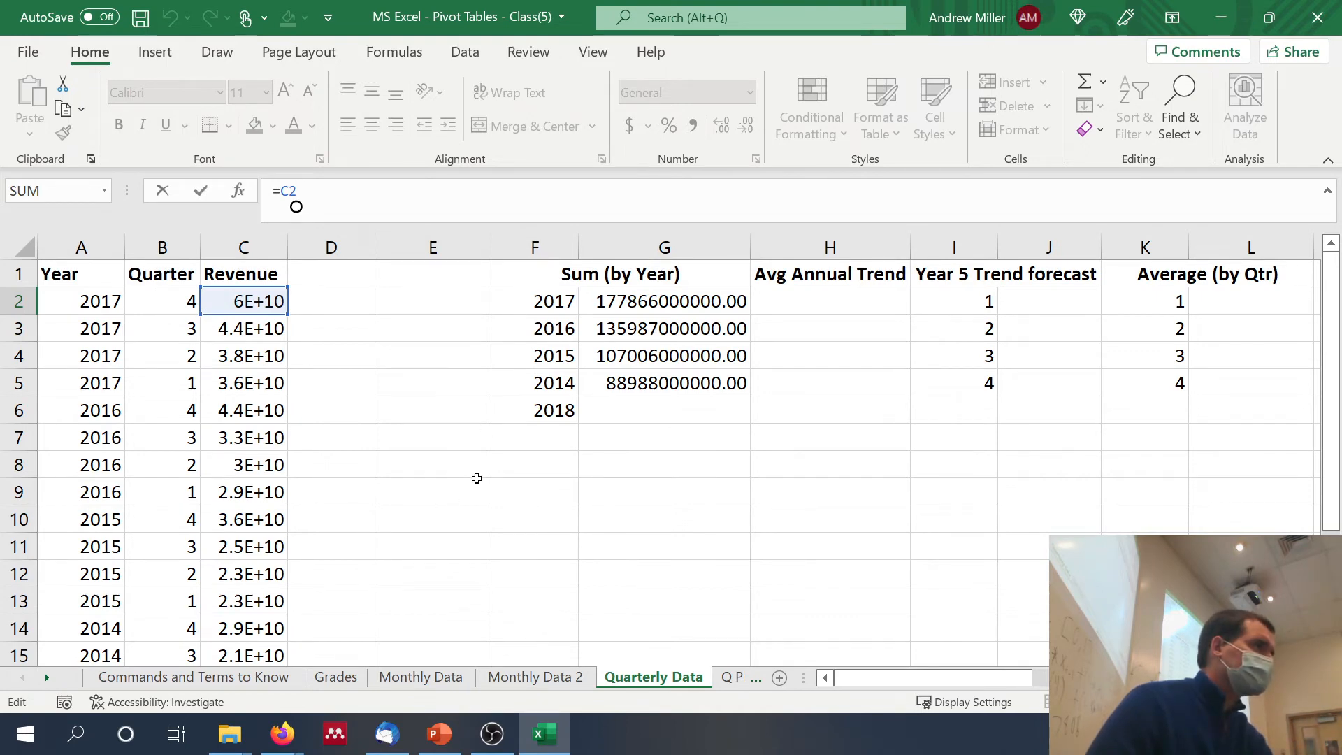
{"action": "left_click", "coordinate": [666, 306]}
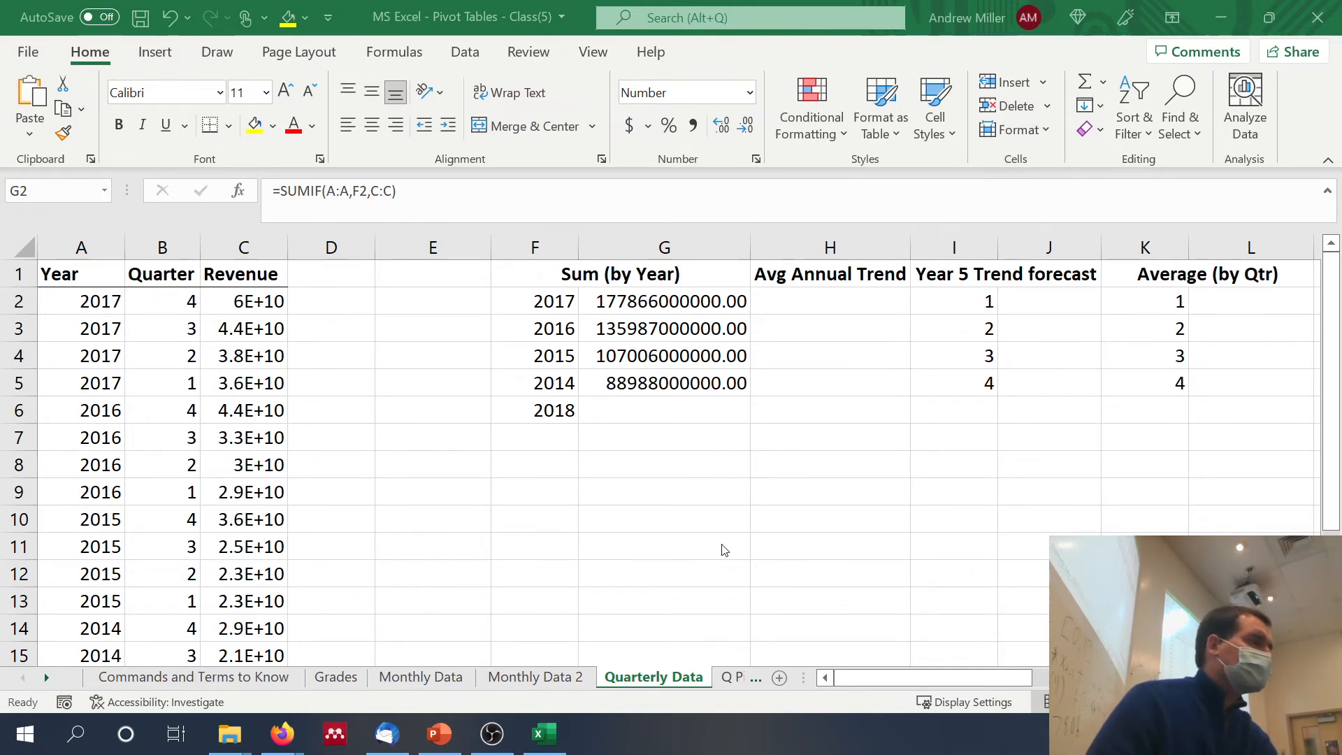
Step: Look through the three years of monthly counts and the forecast table layout on the Monthly Data 2 sheet
{"action": "left_click", "coordinate": [533, 677]}
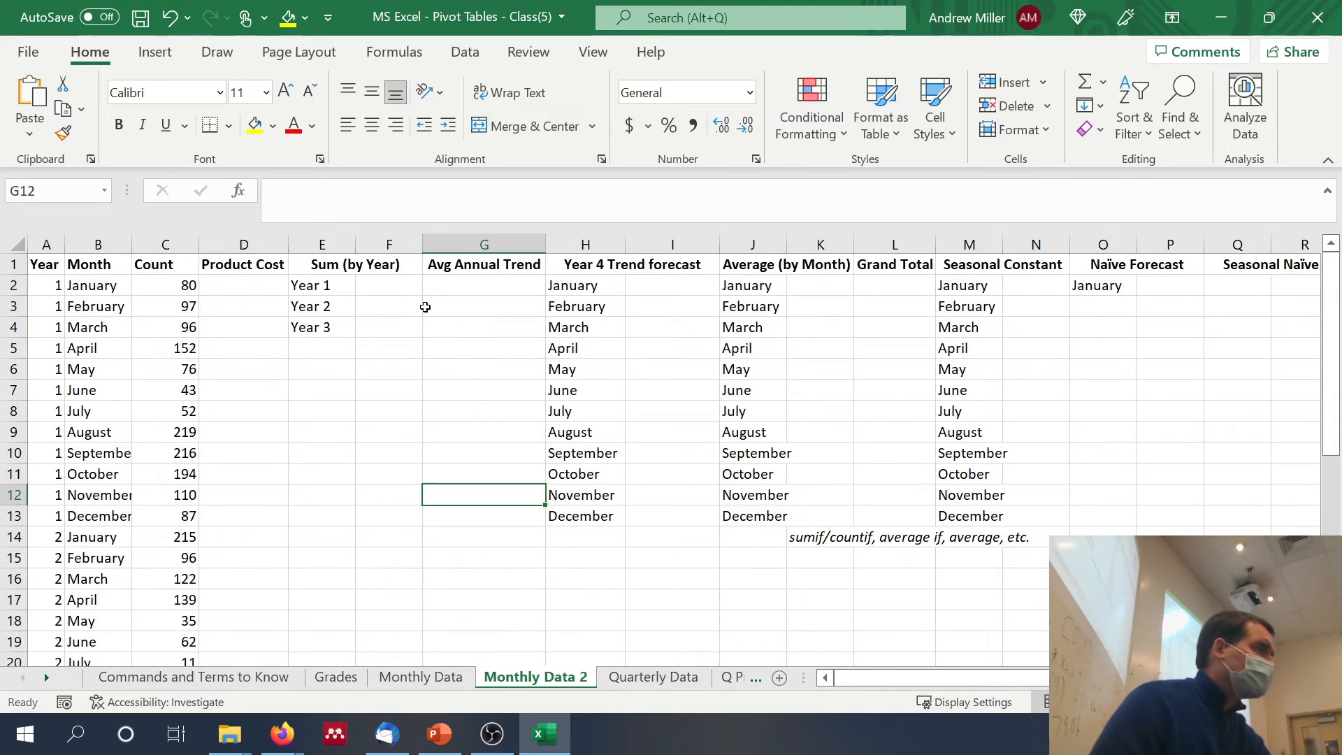
{"action": "scroll", "coordinate": [425, 307], "scroll_direction": "down", "scroll_amount": 8}
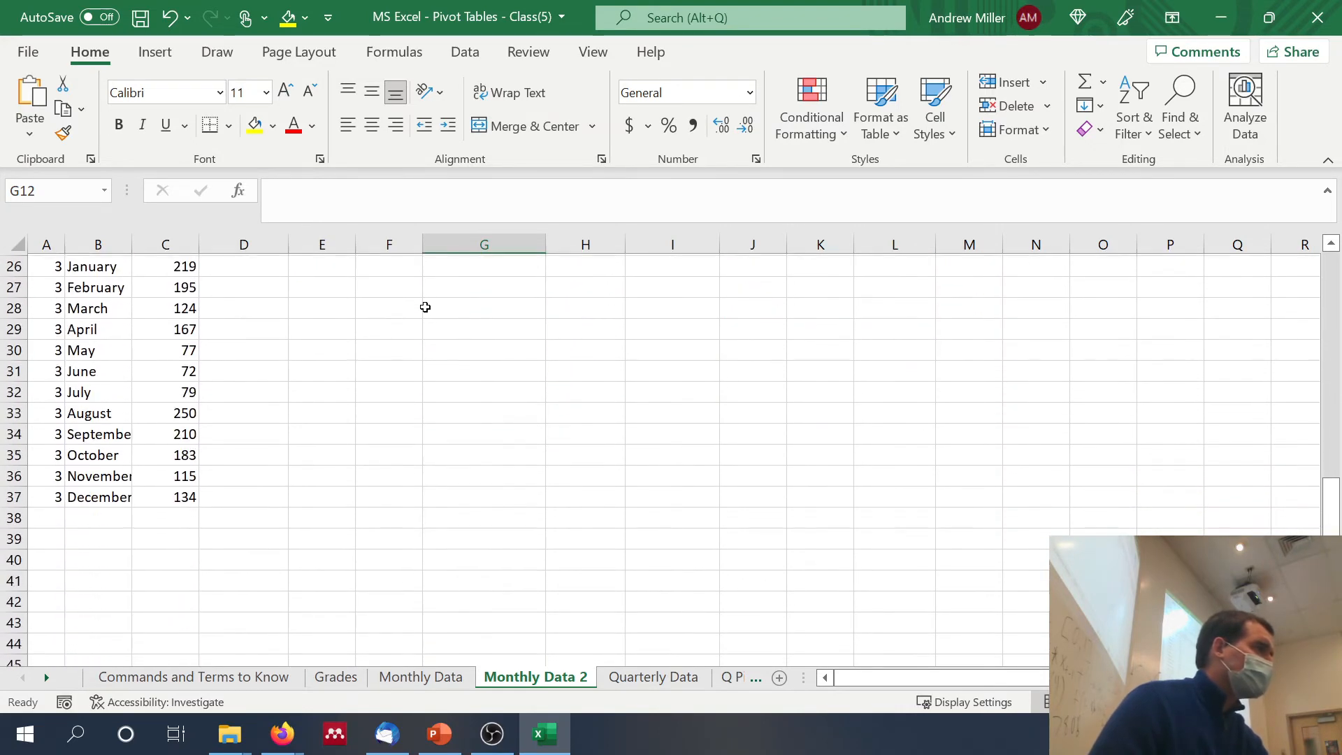
{"action": "scroll", "coordinate": [425, 307], "scroll_direction": "up", "scroll_amount": 1}
{"action": "scroll", "coordinate": [425, 307], "scroll_direction": "up", "scroll_amount": 8}
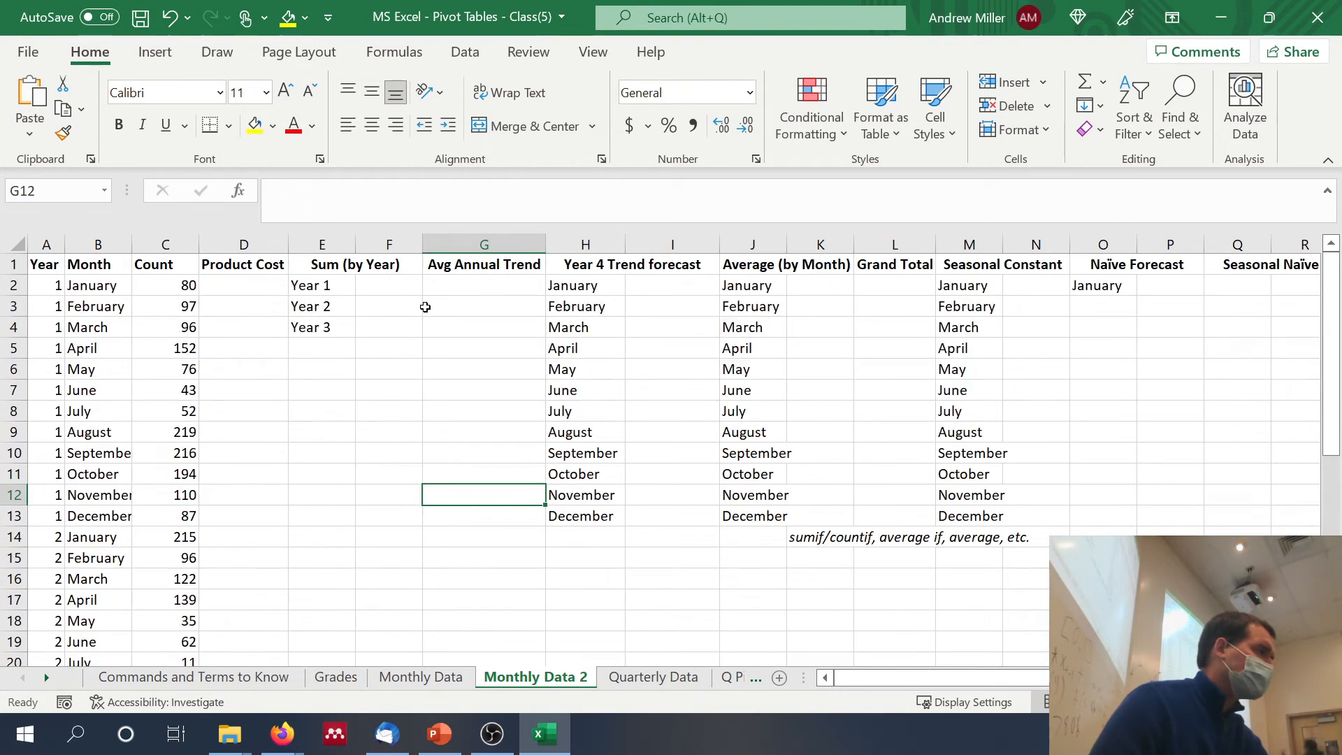
{"action": "scroll", "coordinate": [425, 307], "scroll_direction": "down", "scroll_amount": 2}
{"action": "scroll", "coordinate": [425, 307], "scroll_direction": "down", "scroll_amount": 1}
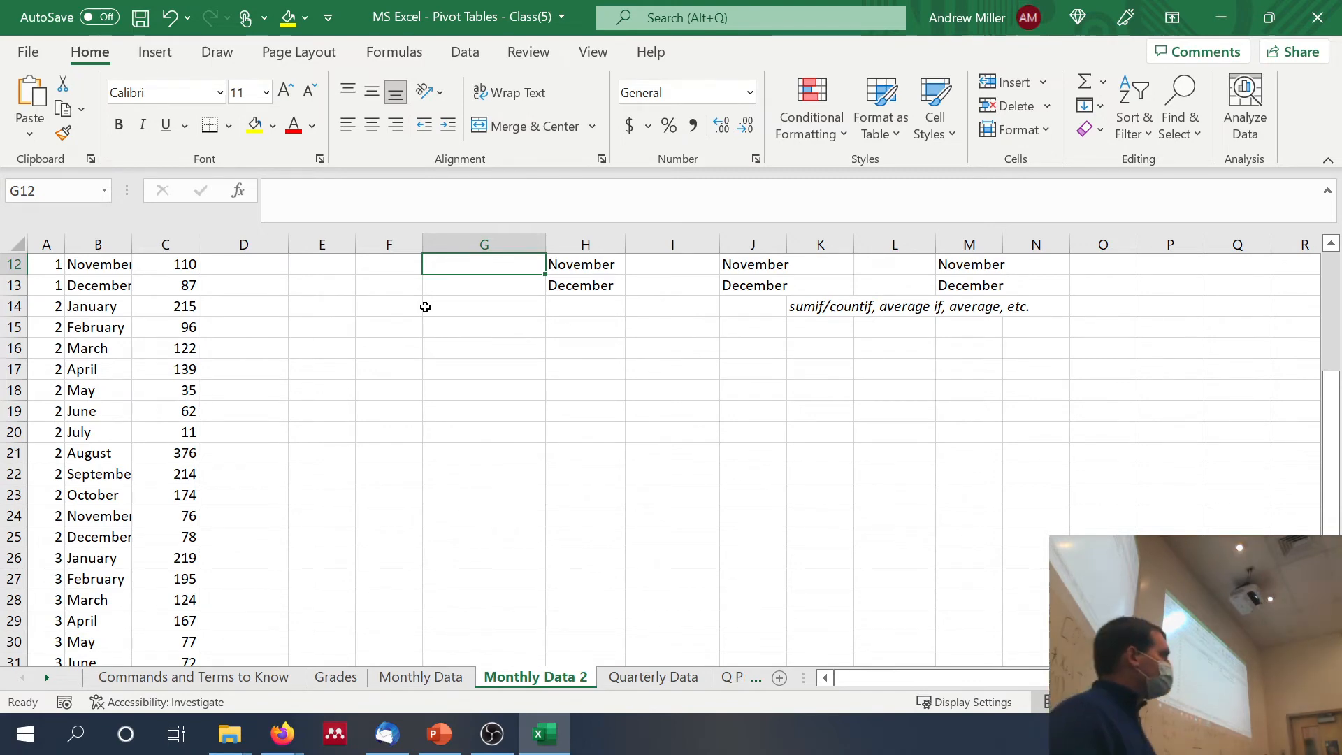
Step: Add the note "Each month has fixed costs of $7" in D38, just below the monthly data
{"action": "scroll", "coordinate": [366, 503], "scroll_direction": "up", "scroll_amount": 4}
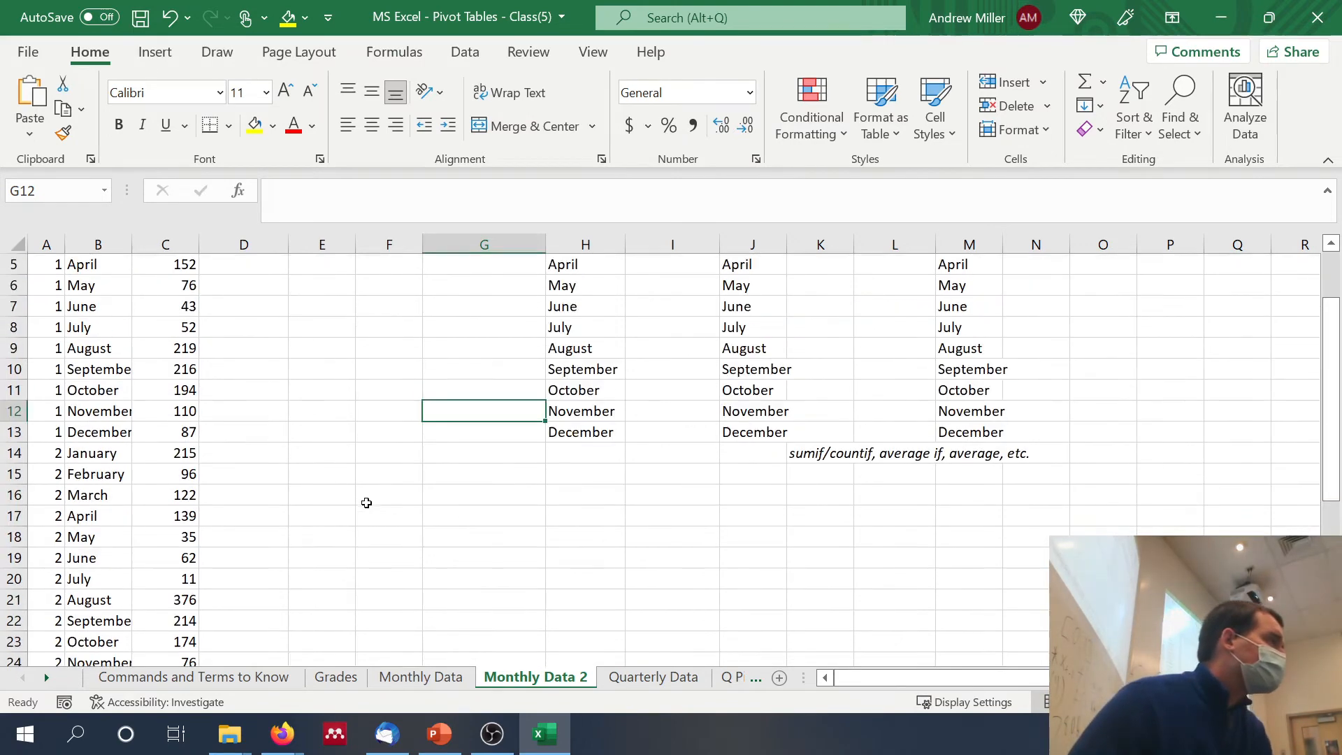
{"action": "scroll", "coordinate": [366, 503], "scroll_direction": "down", "scroll_amount": 6}
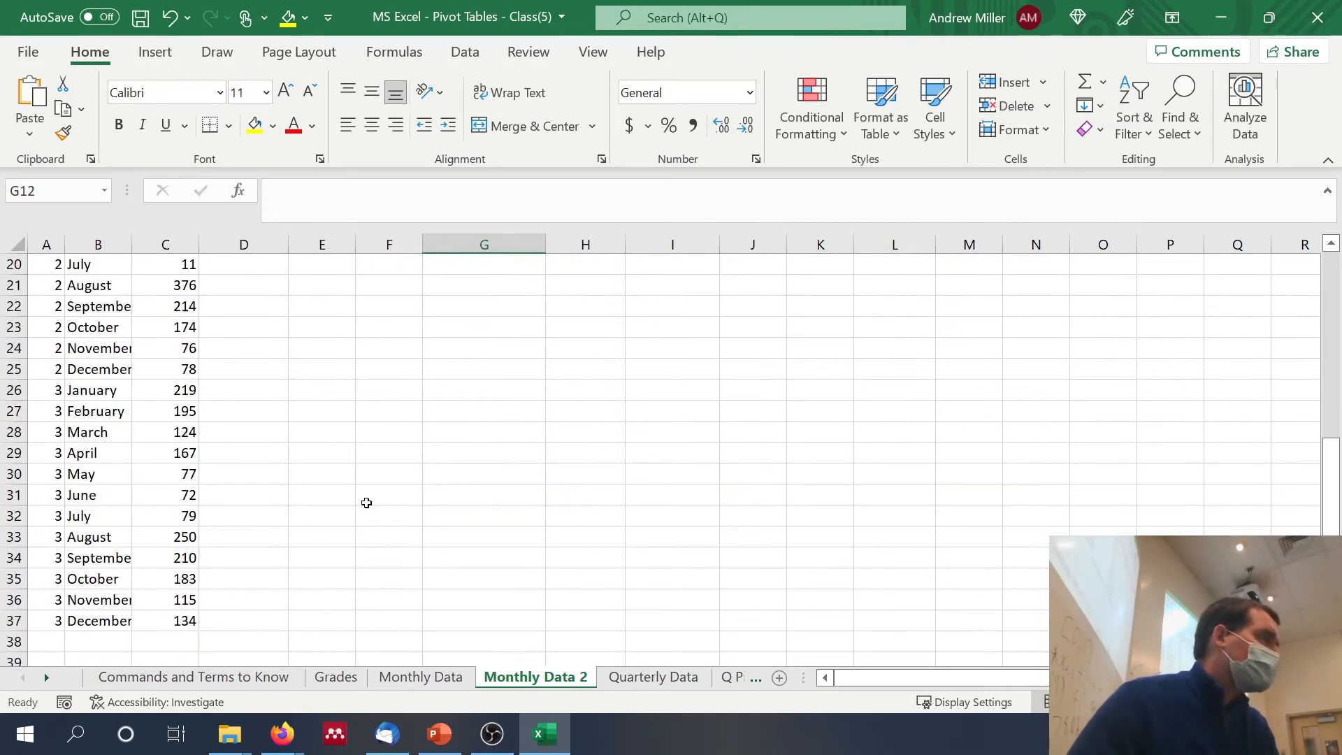
{"action": "left_click", "coordinate": [278, 641]}
{"action": "type", "text": "Each "}
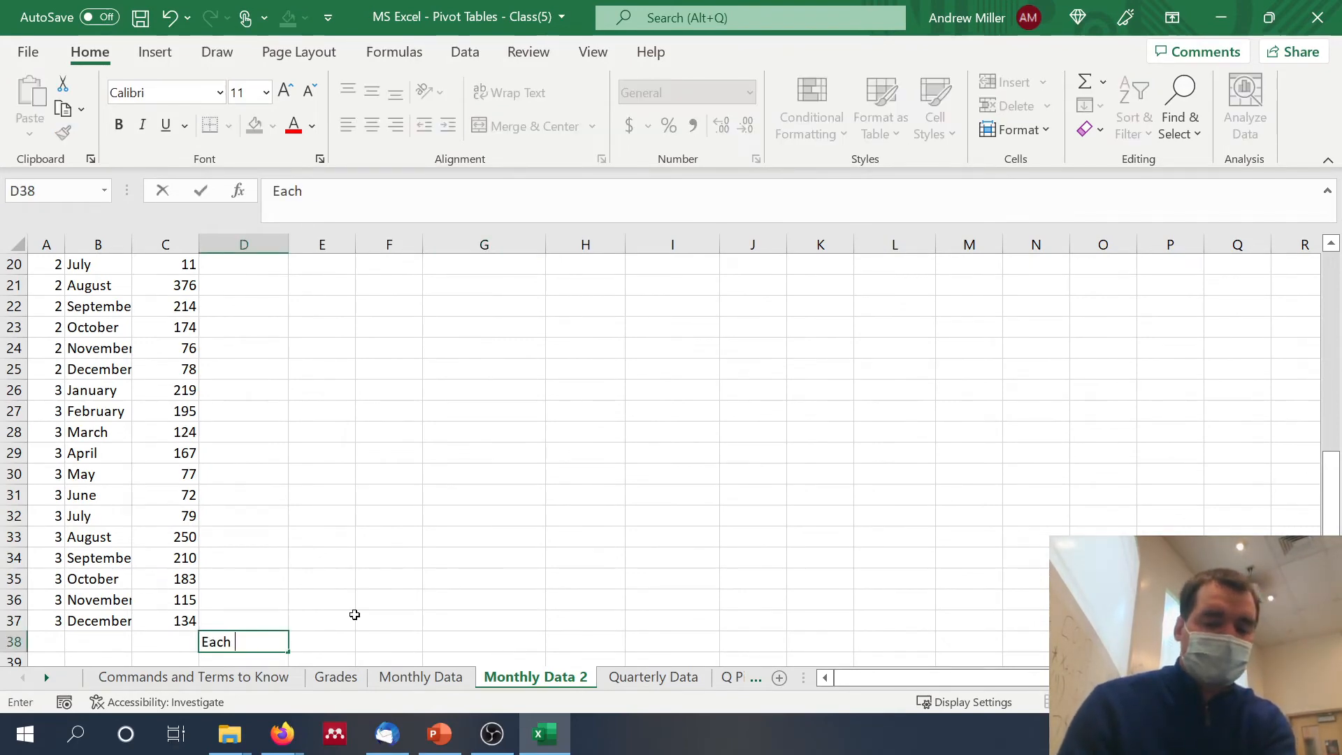
{"action": "type", "text": "month has fixed"}
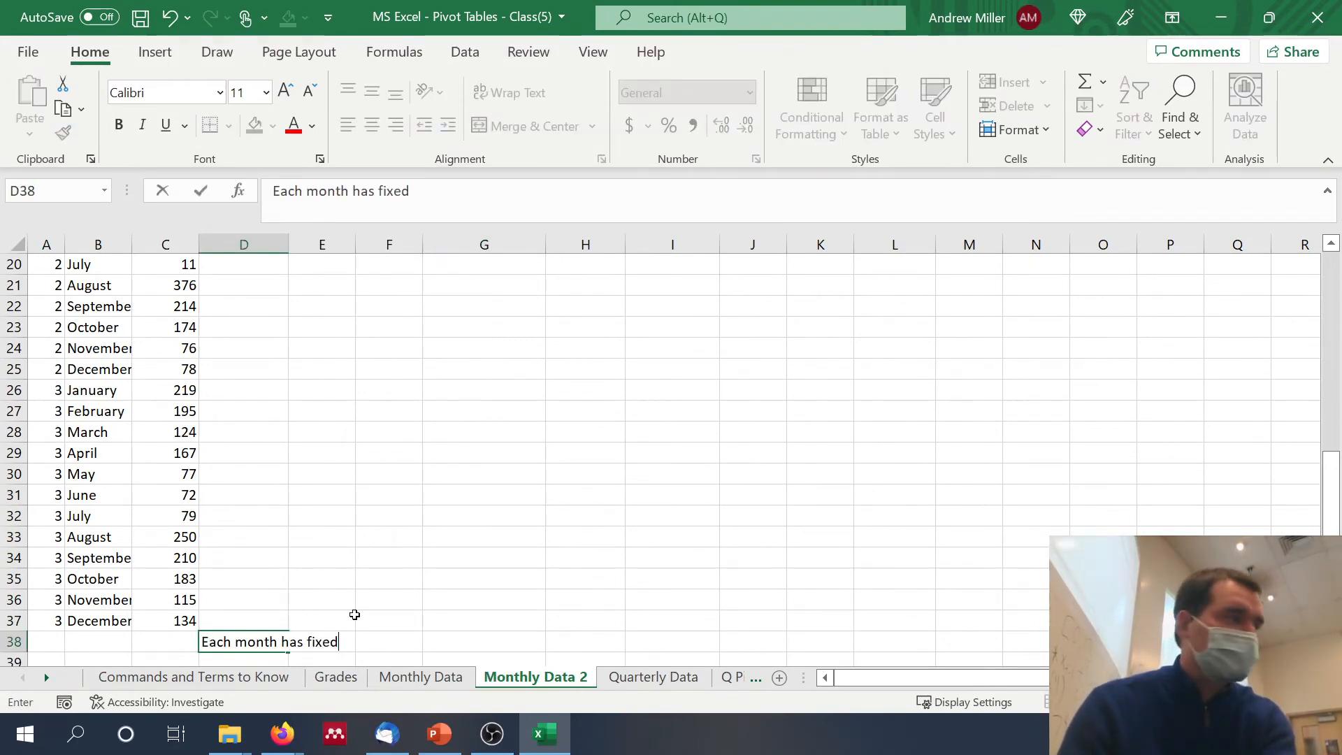
{"action": "type", "text": " costs of "}
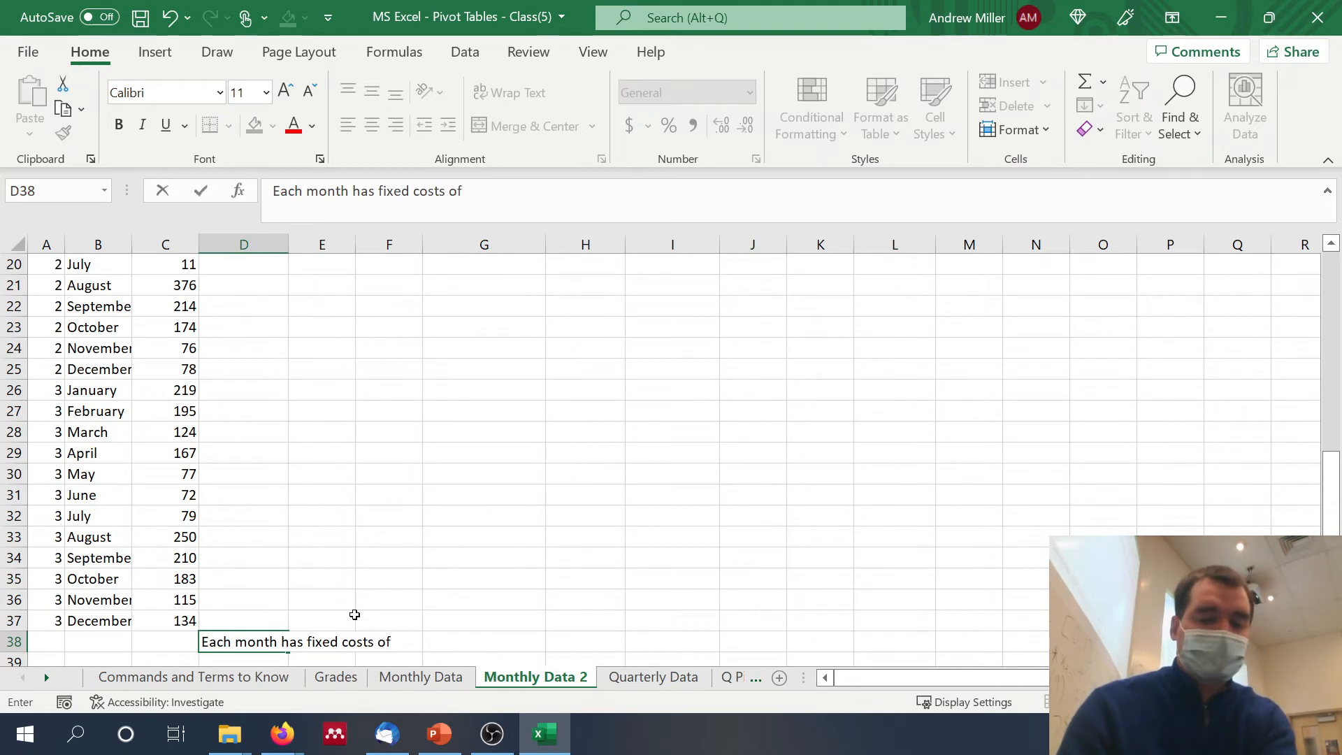
{"action": "type", "text": "$7"}
{"action": "scroll", "coordinate": [354, 614], "scroll_direction": "up", "scroll_amount": 5}
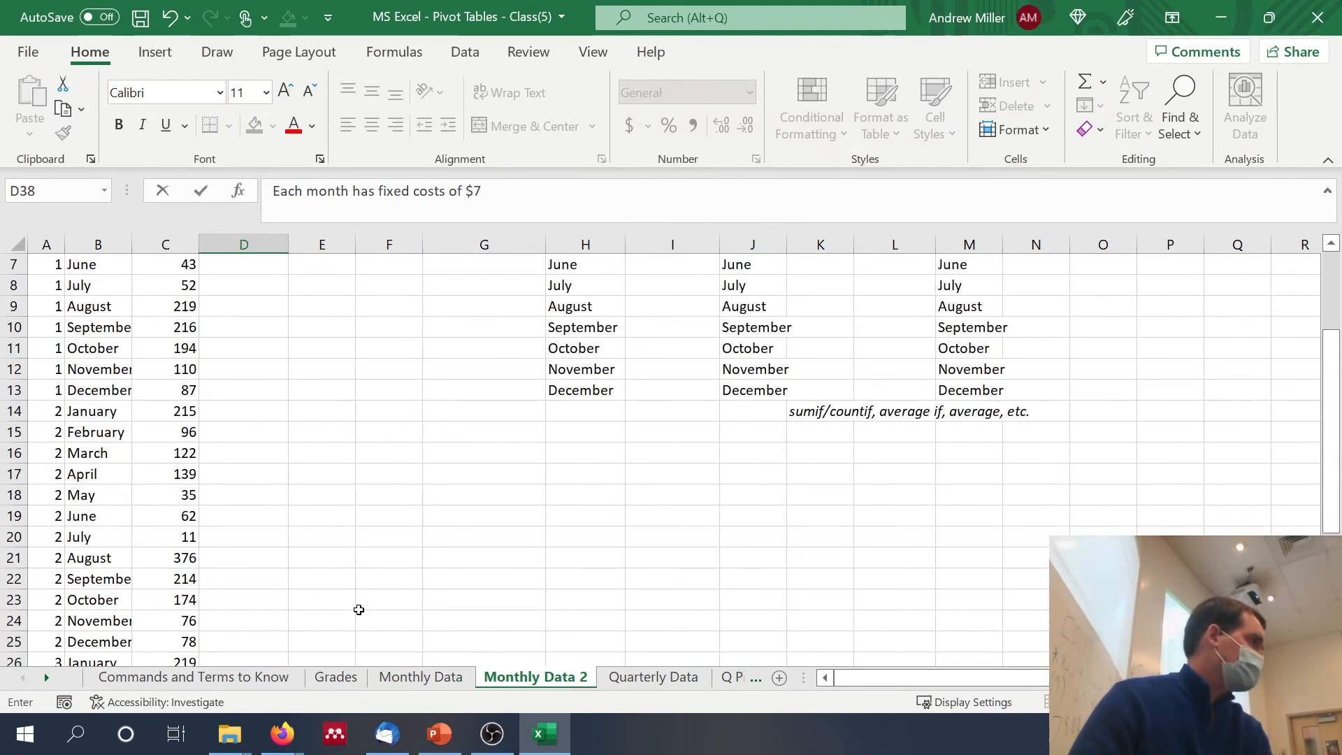
{"action": "scroll", "coordinate": [246, 421], "scroll_direction": "up", "scroll_amount": 1}
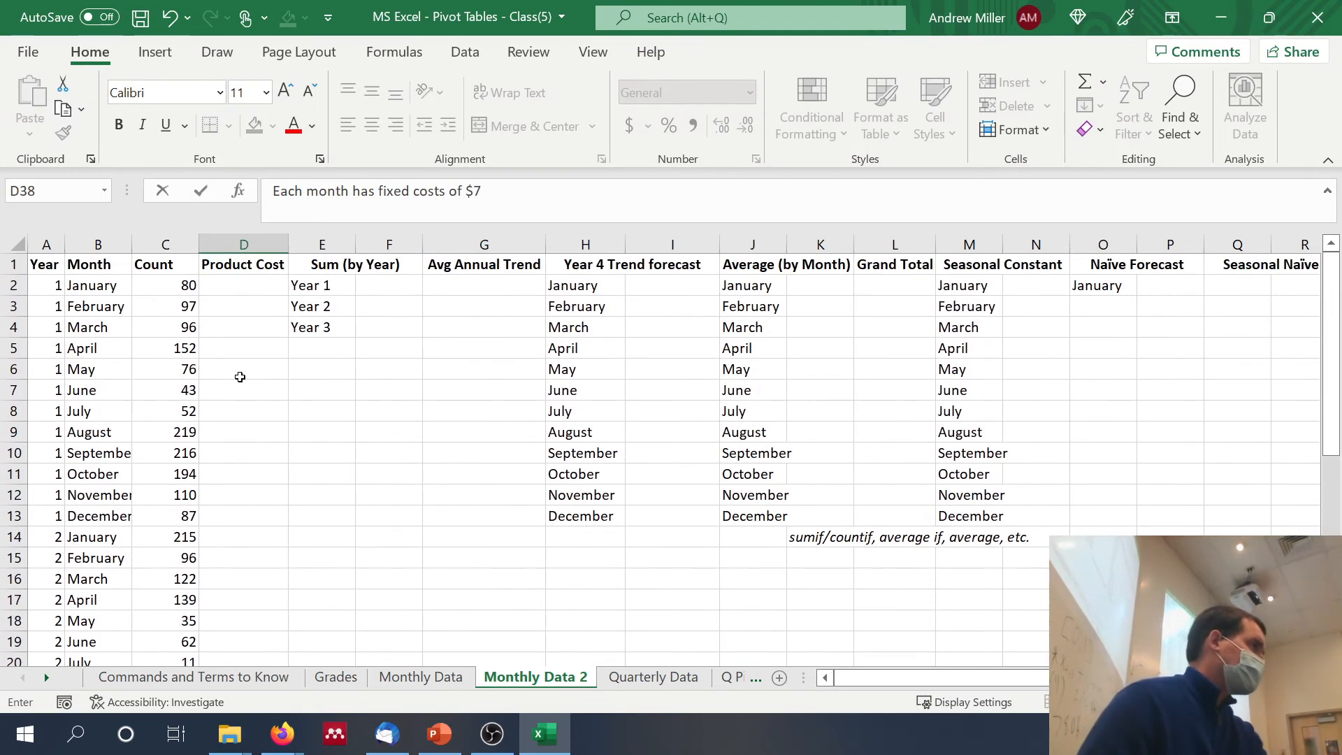
Step: Calculate the first January's product cost in D2 by dividing the fixed cost by the count with =7/C2
{"action": "left_click", "coordinate": [260, 286]}
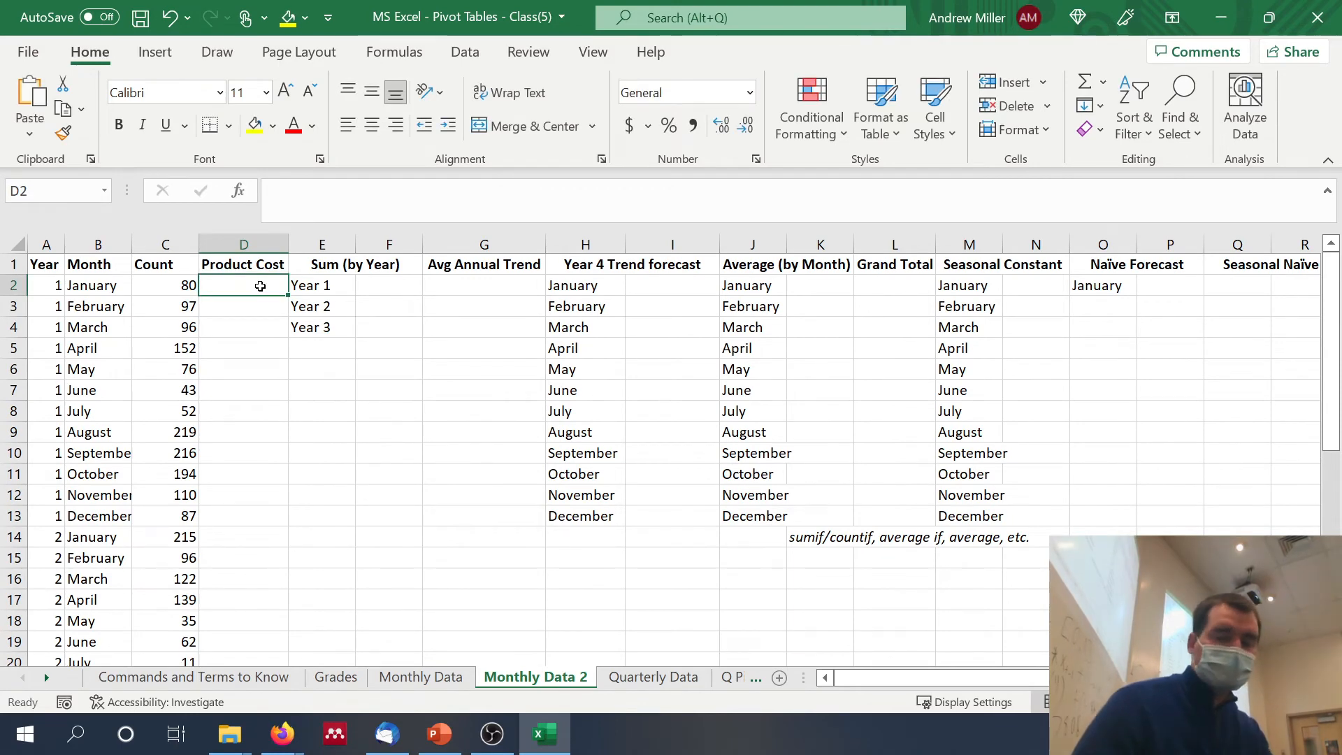
{"action": "type", "text": "="}
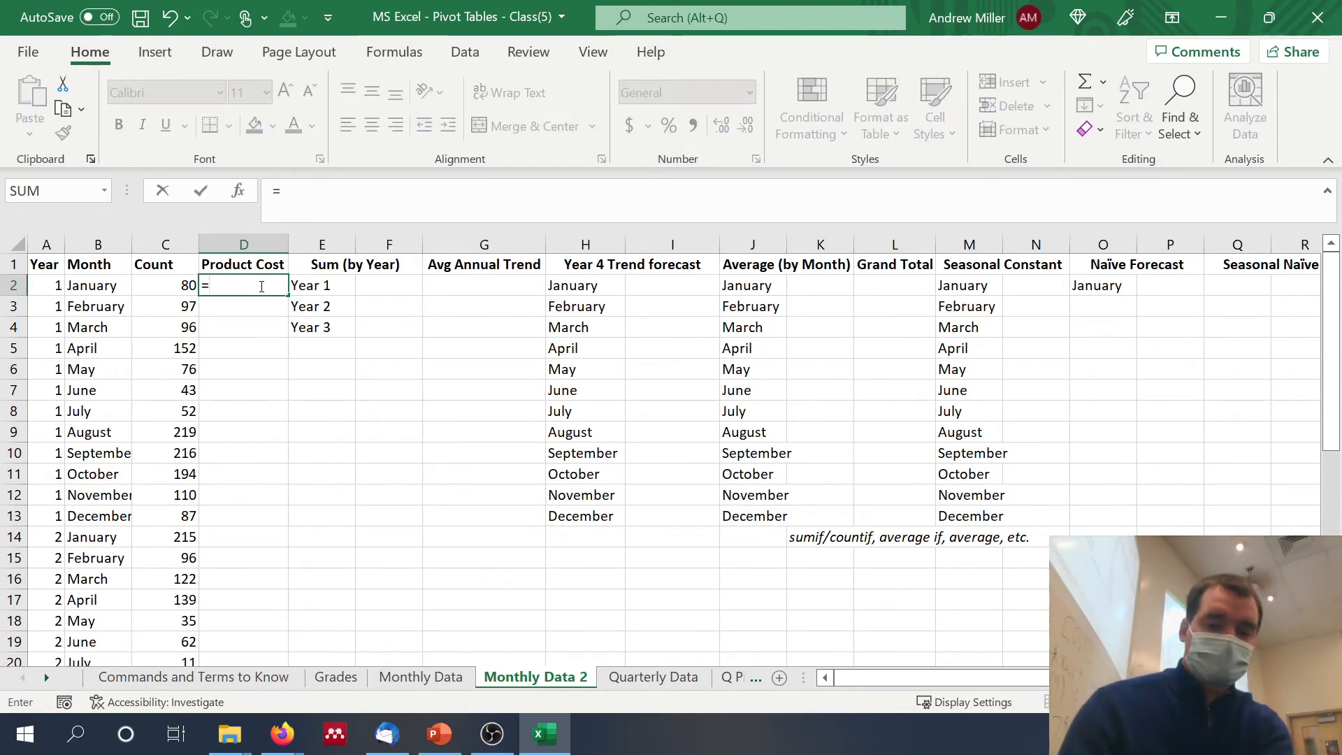
{"action": "type", "text": "7/"}
{"action": "left_click", "coordinate": [165, 280]}
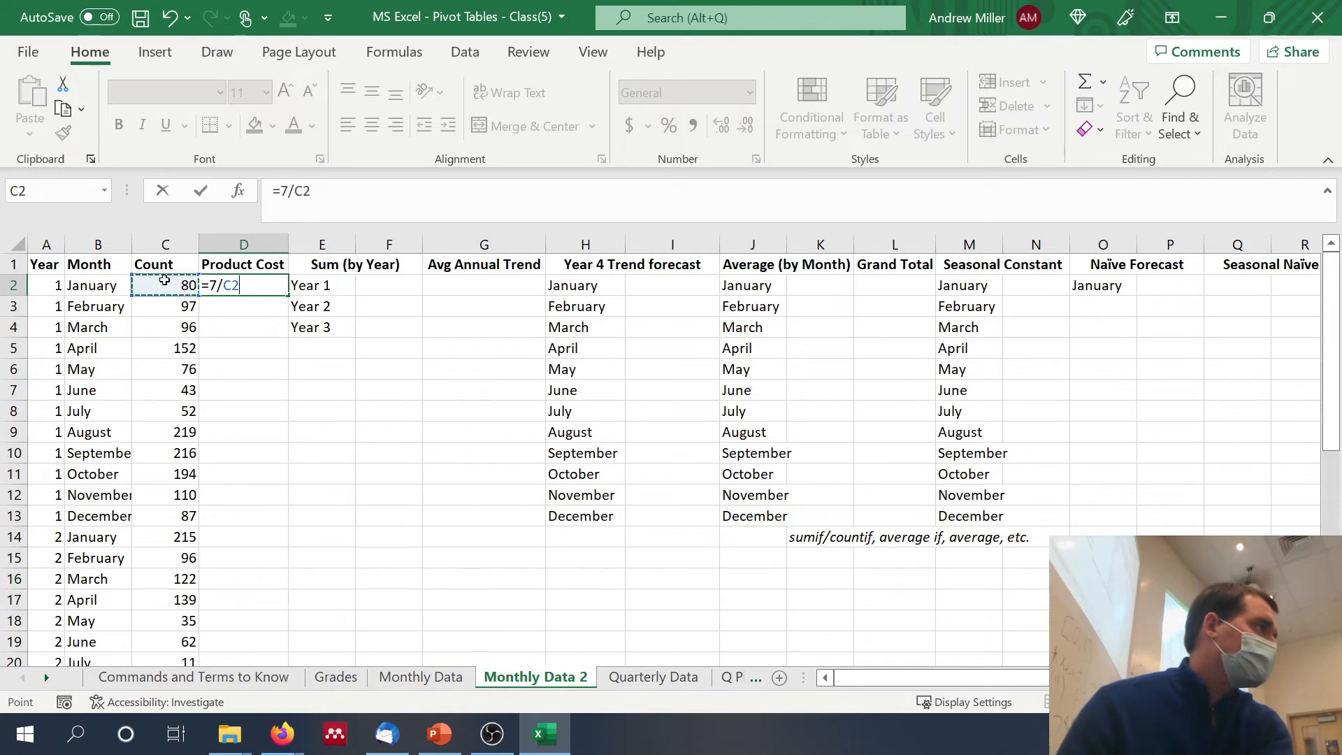
{"action": "key", "text": "Return"}
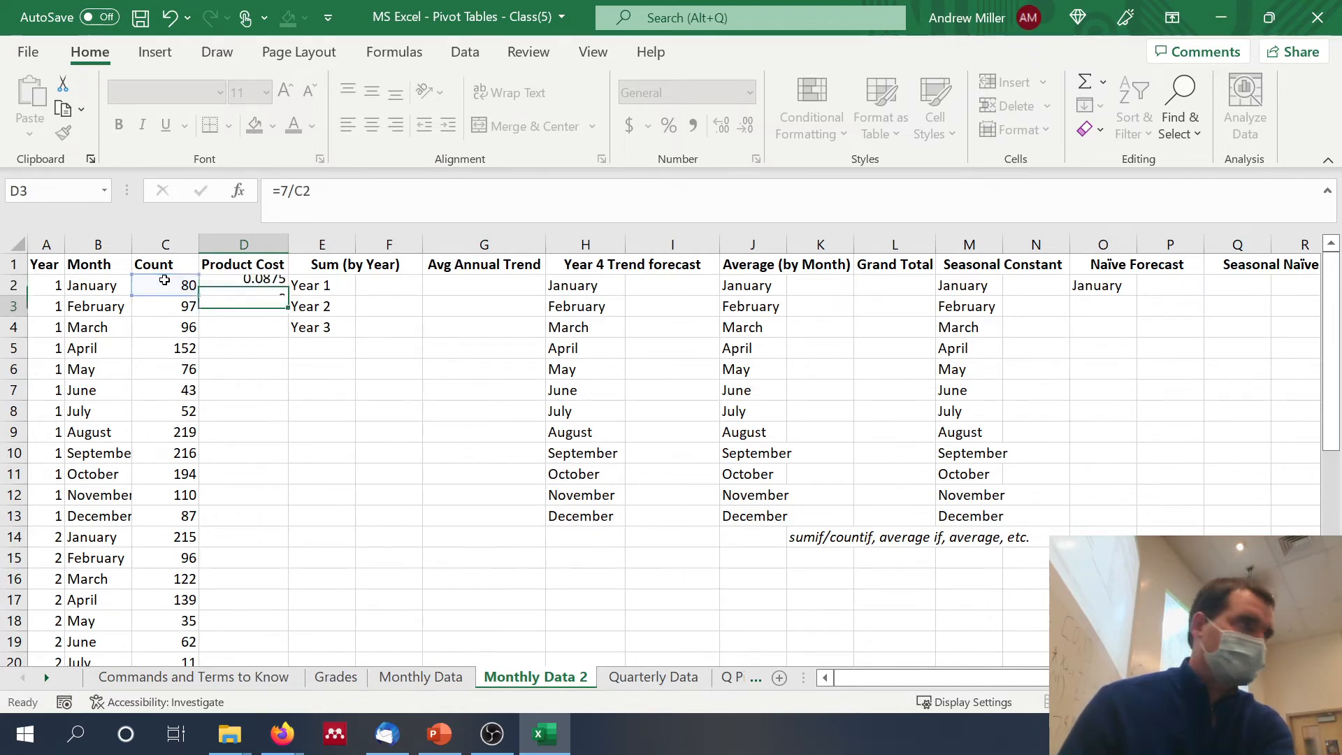
Step: Fill the product cost formula from D2 down through all the monthly rows
{"action": "left_click", "coordinate": [239, 284]}
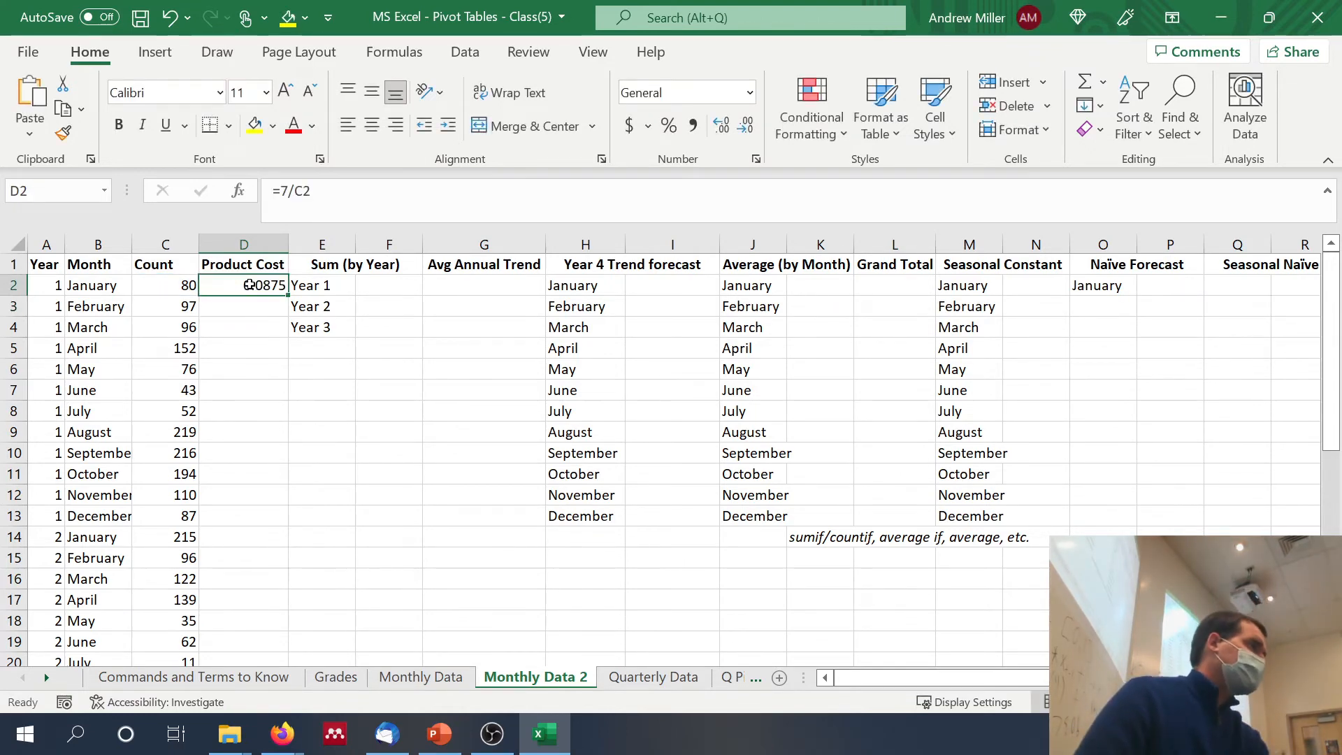
{"action": "double_click", "coordinate": [288, 297]}
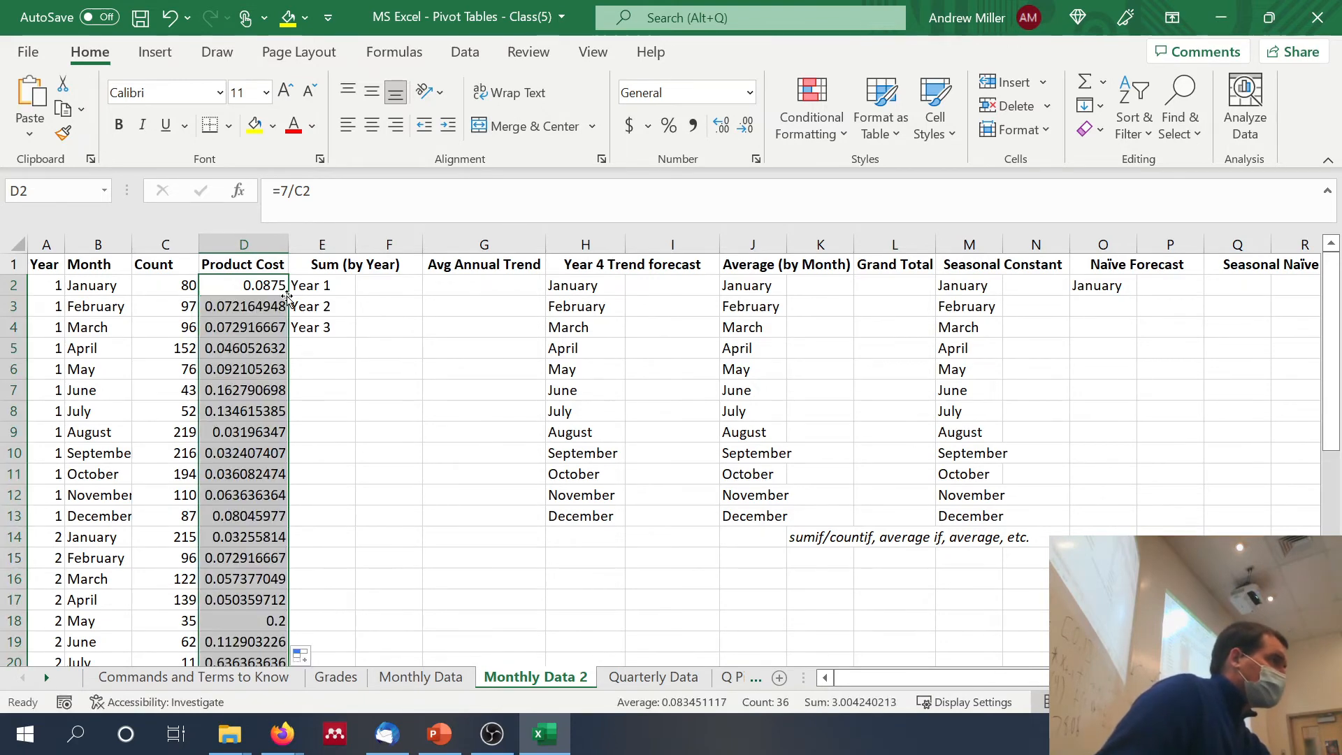
{"action": "left_click", "coordinate": [371, 404]}
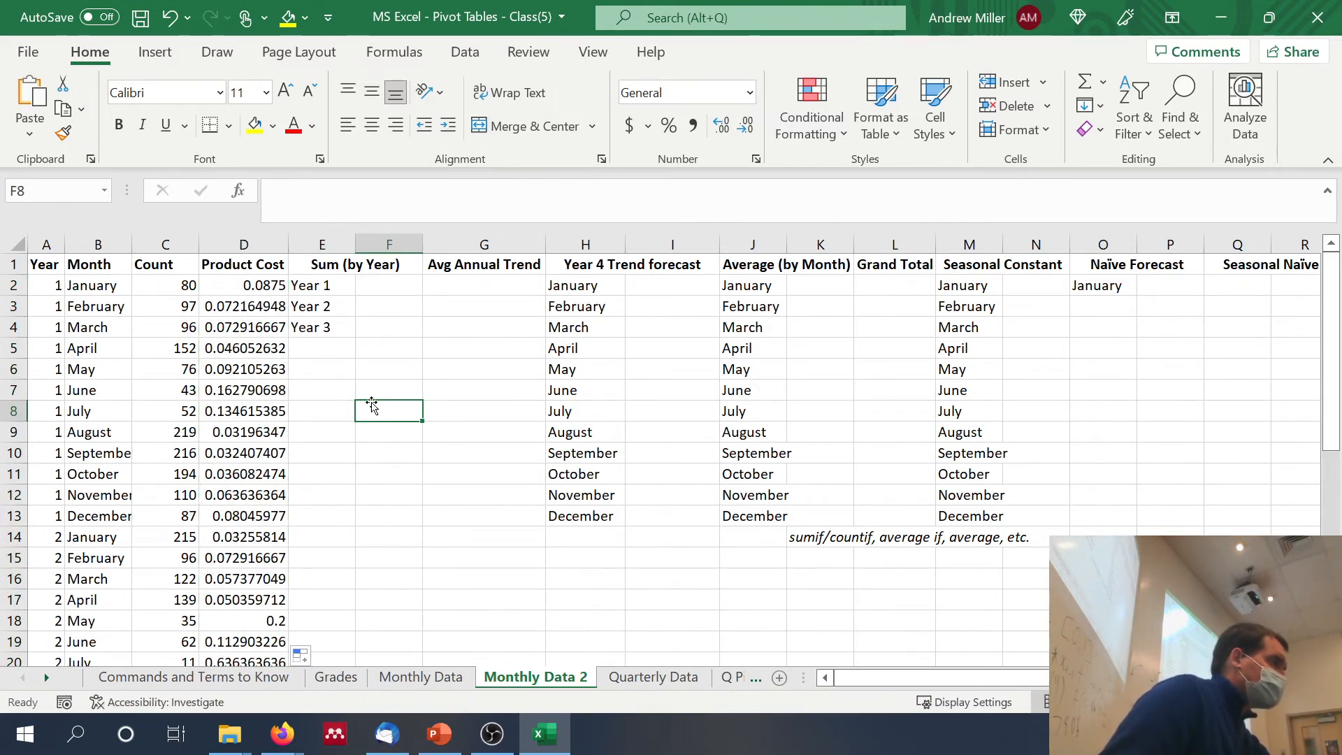
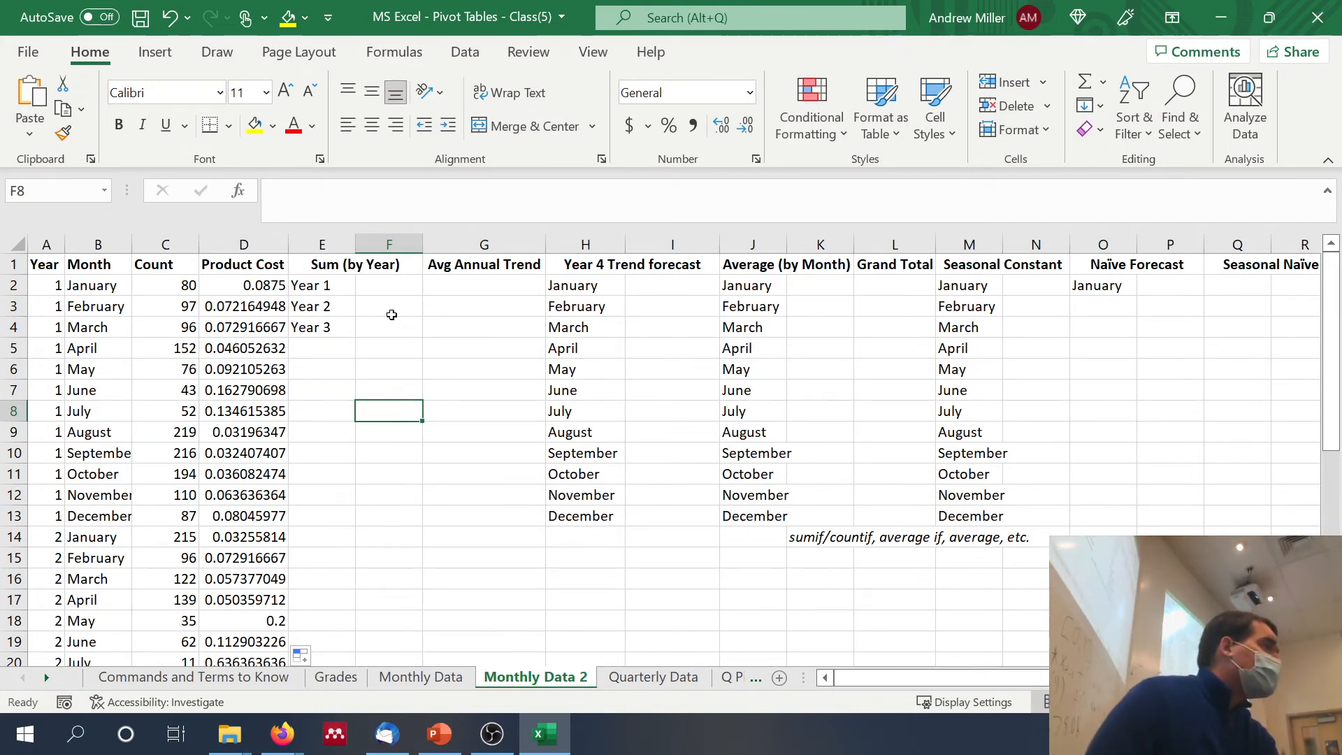
Step: Sum the Year 1 counts in F2 with =SUMIF(A:A,1,C:C)
{"action": "left_click", "coordinate": [386, 292]}
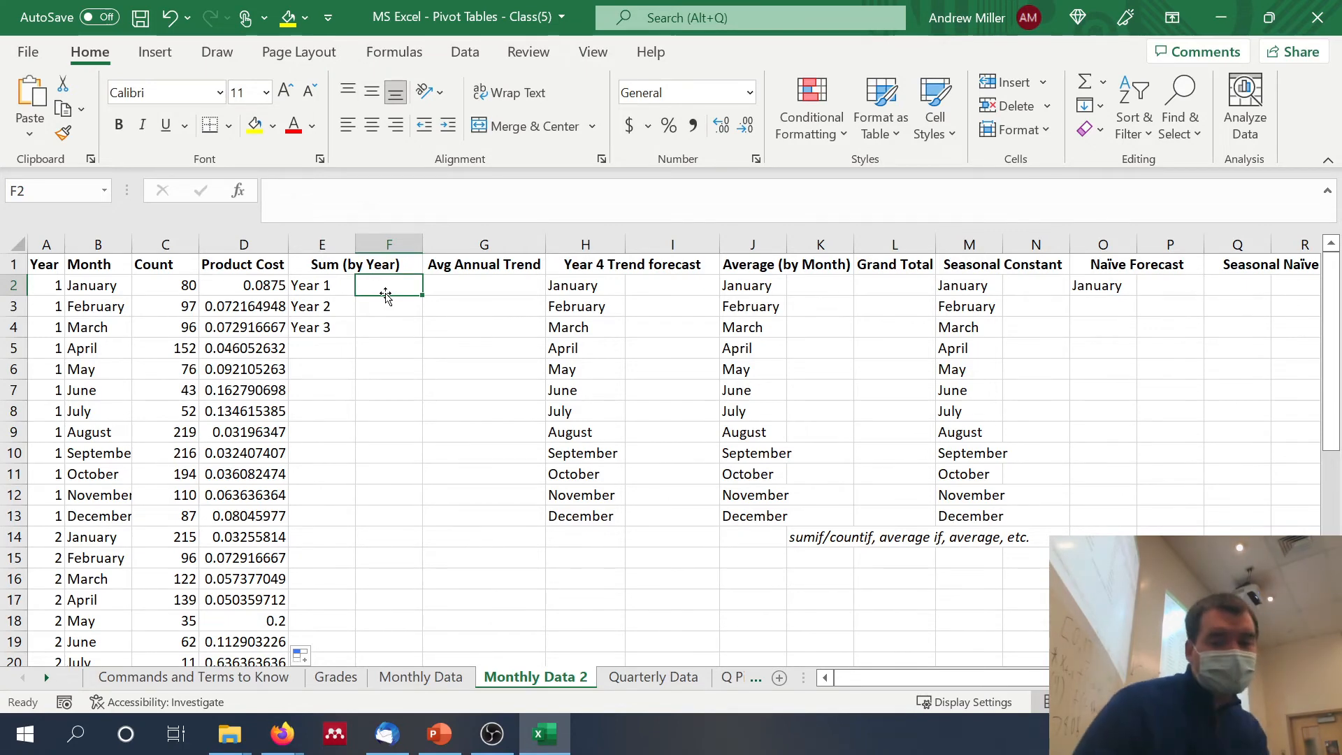
{"action": "type", "text": "=sumif("}
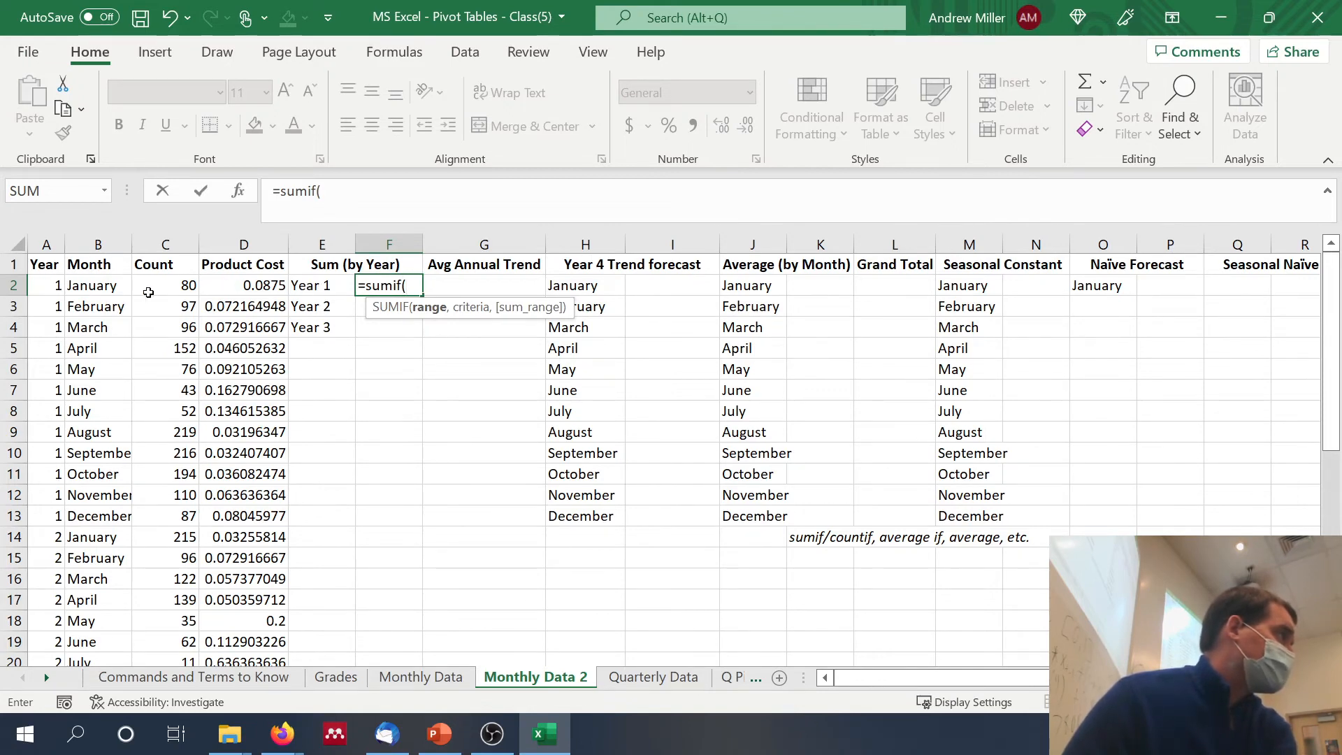
{"action": "left_click", "coordinate": [37, 238]}
{"action": "type", "text": ","}
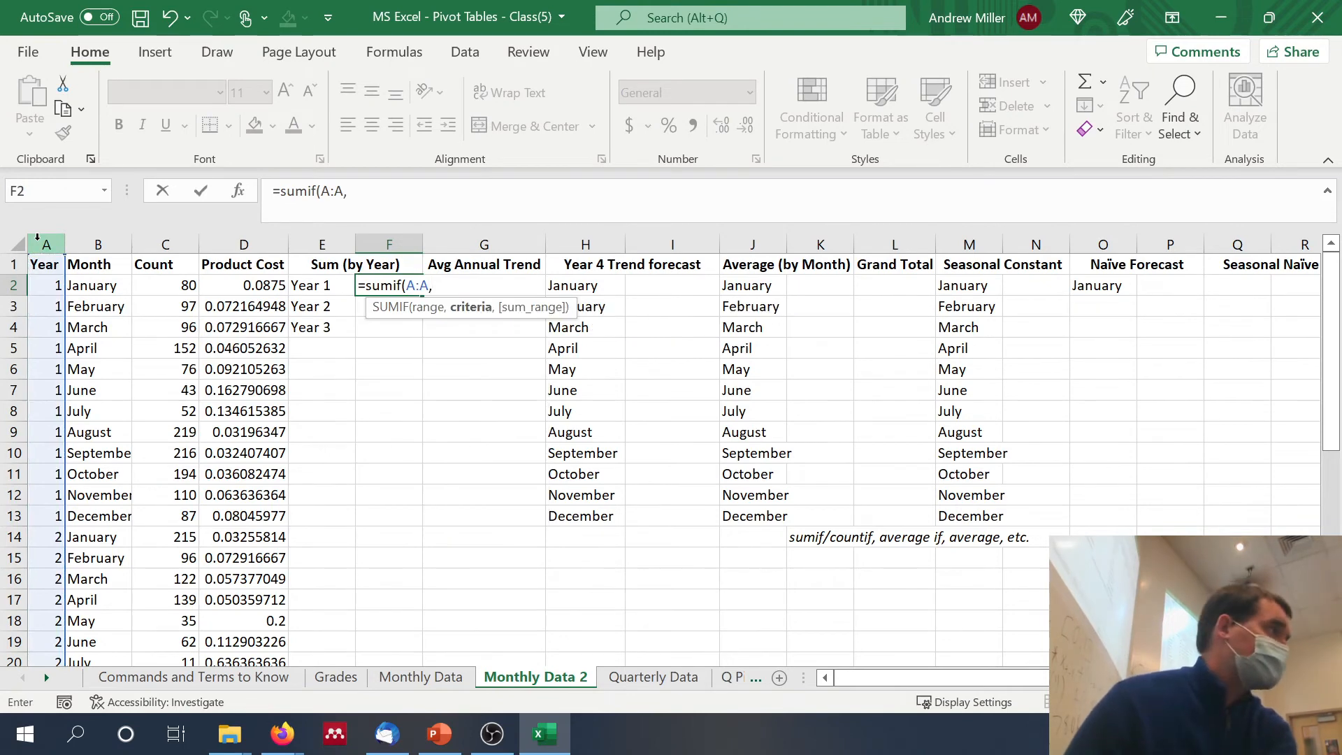
{"action": "type", "text": "1,"}
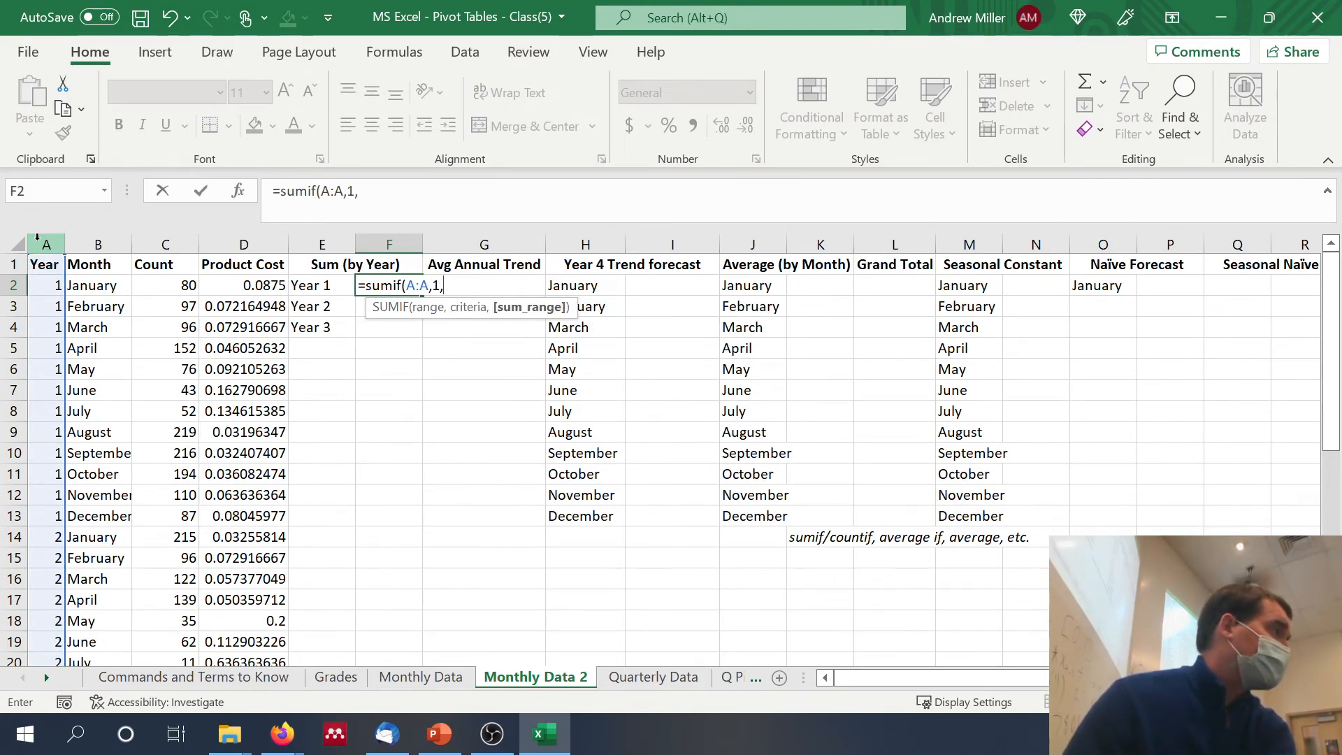
{"action": "left_click", "coordinate": [158, 238]}
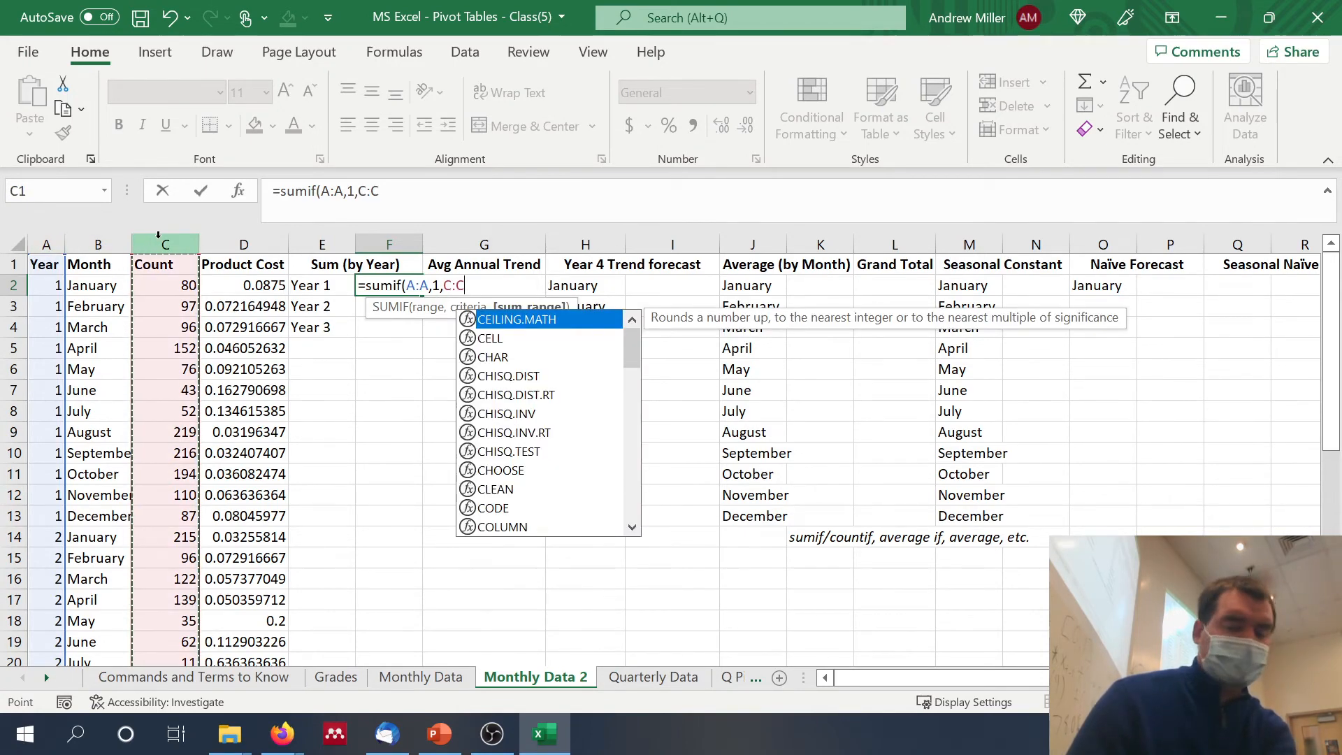
{"action": "type", "text": ")"}
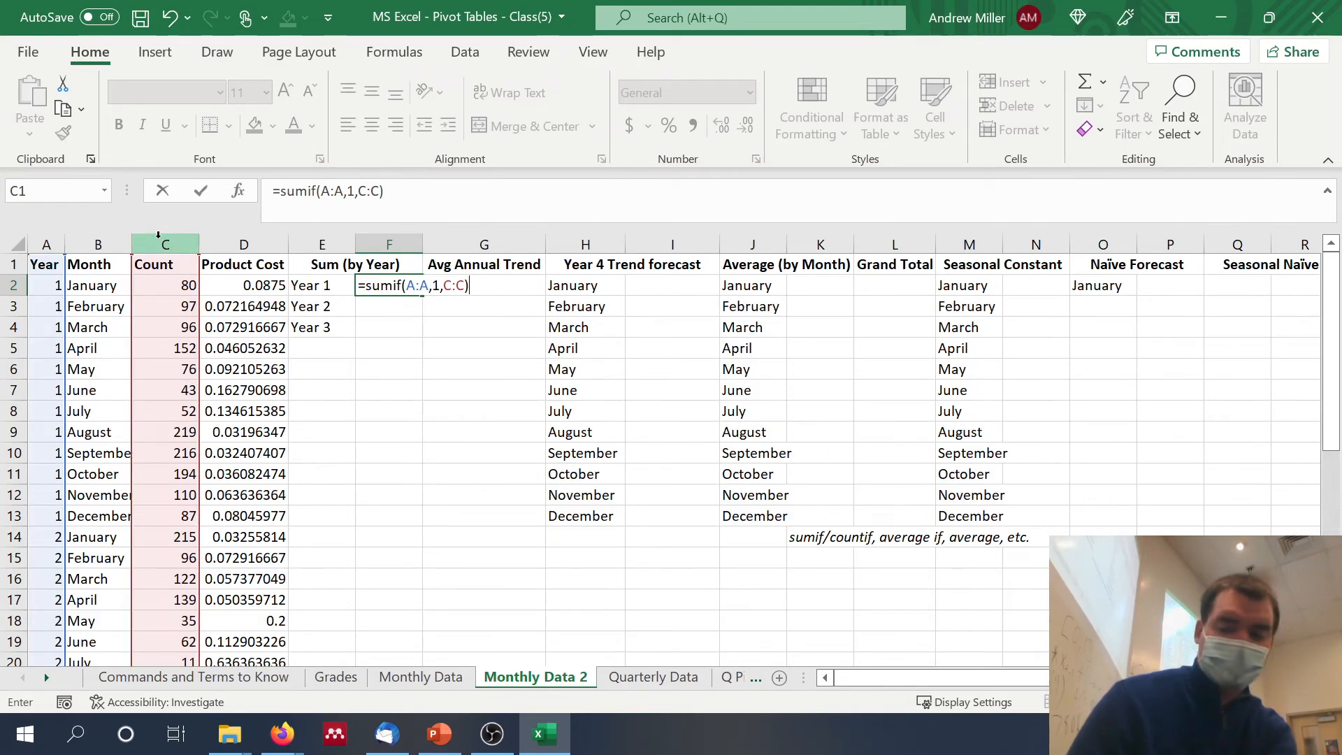
{"action": "key", "text": "Return"}
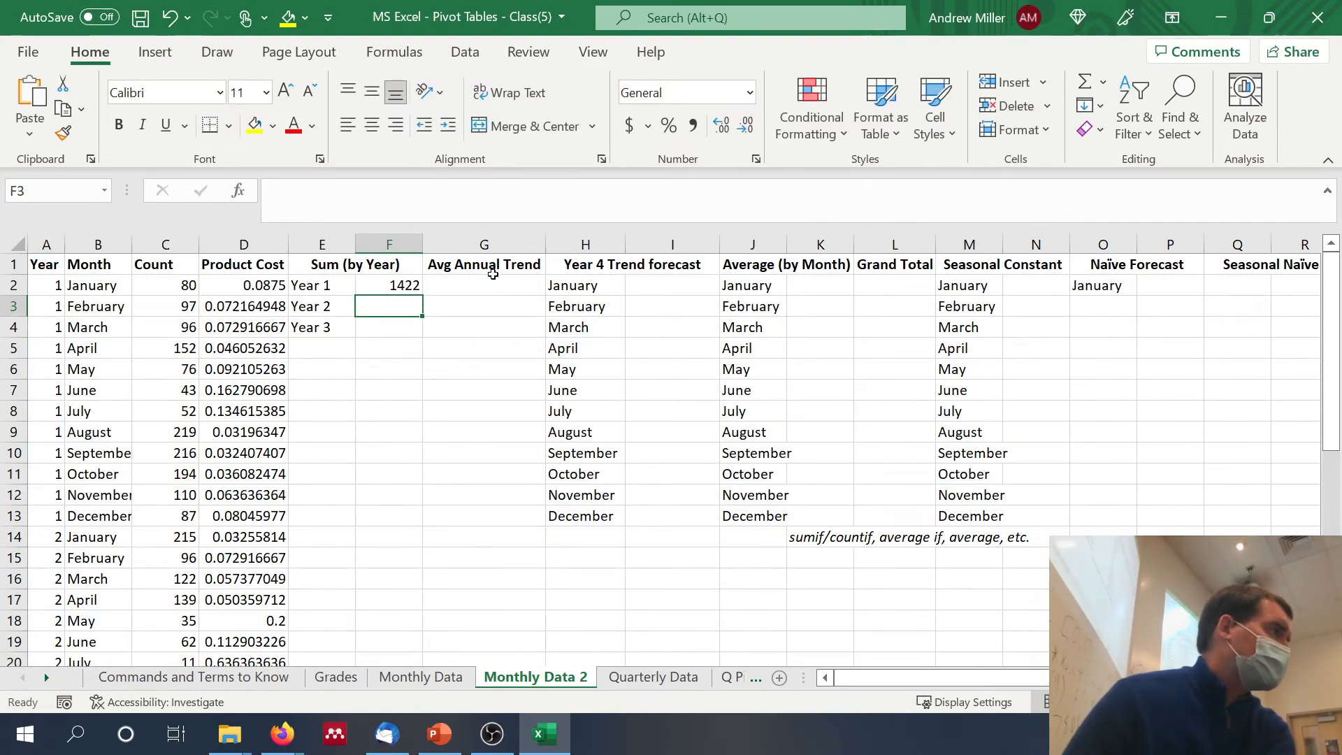
Step: Fill the Year 1 sum formula down to F4 and change the criterion in F3 to 2 for Year 2
{"action": "left_click", "coordinate": [415, 290]}
{"action": "left_click_drag", "start_coordinate": [418, 292], "coordinate": [411, 334]}
{"action": "left_click", "coordinate": [404, 305]}
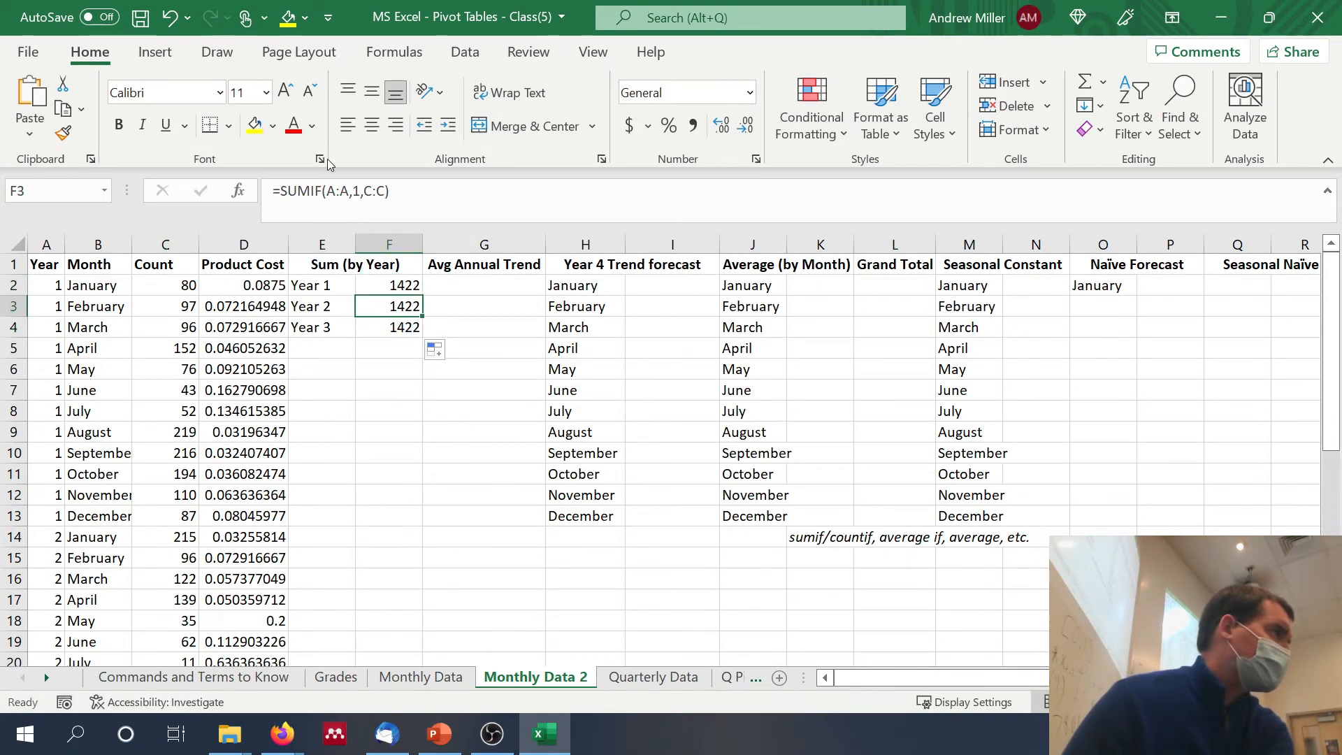
{"action": "left_click", "coordinate": [358, 196]}
{"action": "key", "text": "BackSpace"}
{"action": "type", "text": "2"}
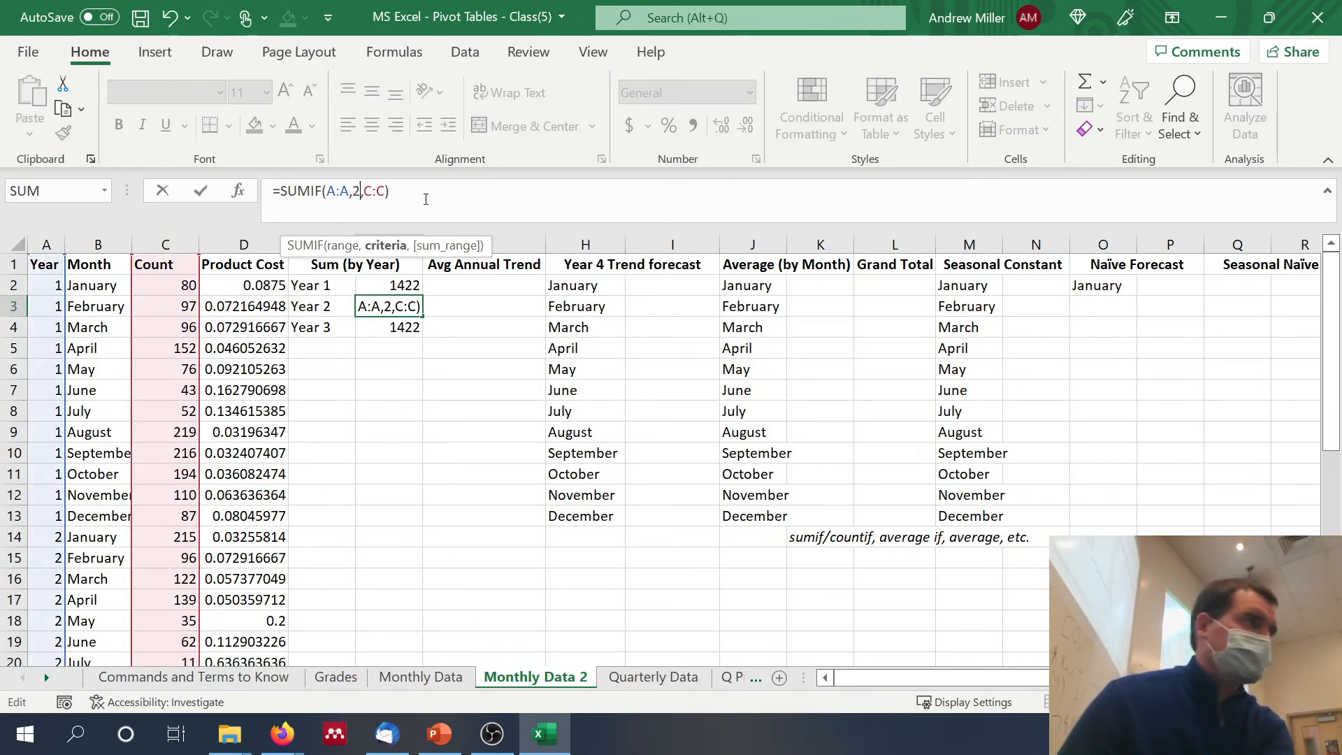
{"action": "key", "text": "Return"}
Step: Change the SUMIF criterion in F4 to 3 so it sums the Year 3 counts
{"action": "left_click", "coordinate": [385, 191]}
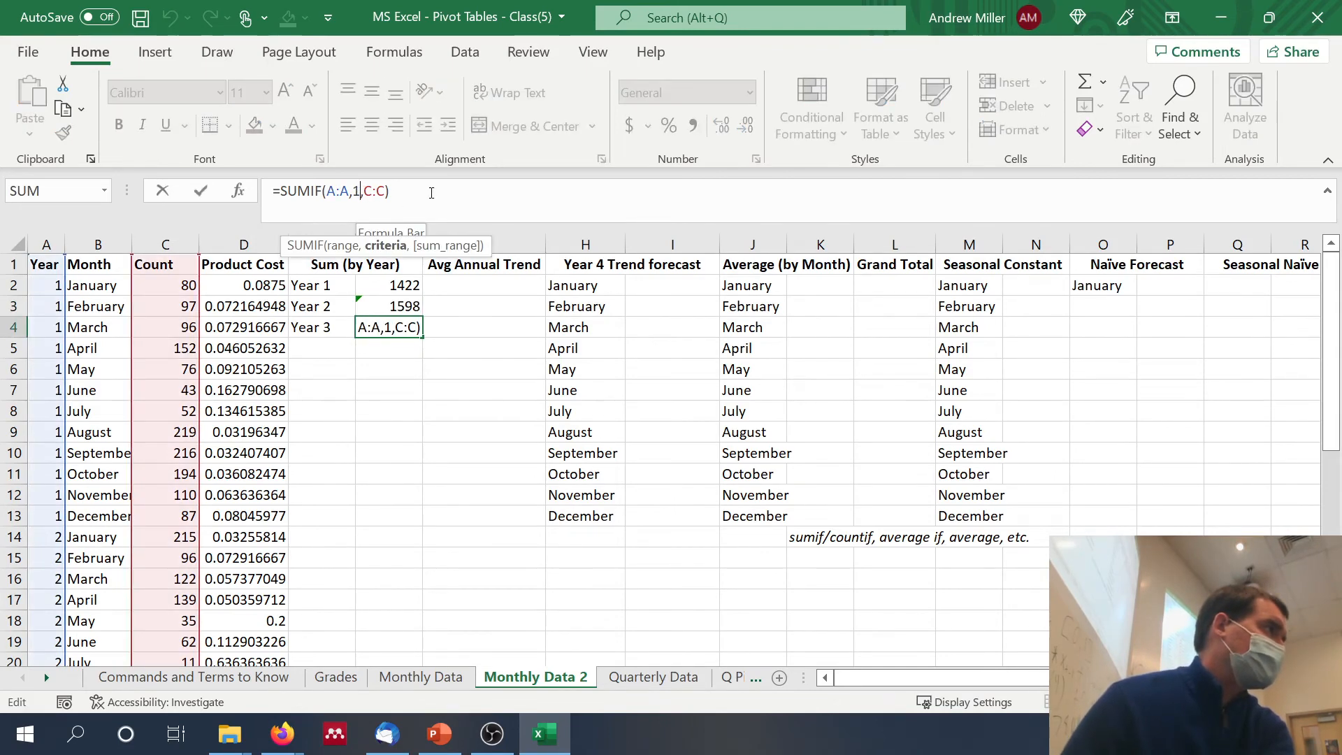
{"action": "key", "text": "Left"}
{"action": "key", "text": "Left"}
{"action": "key", "text": "Left"}
{"action": "key", "text": "BackSpace"}
{"action": "type", "text": "3"}
{"action": "key", "text": "Return"}
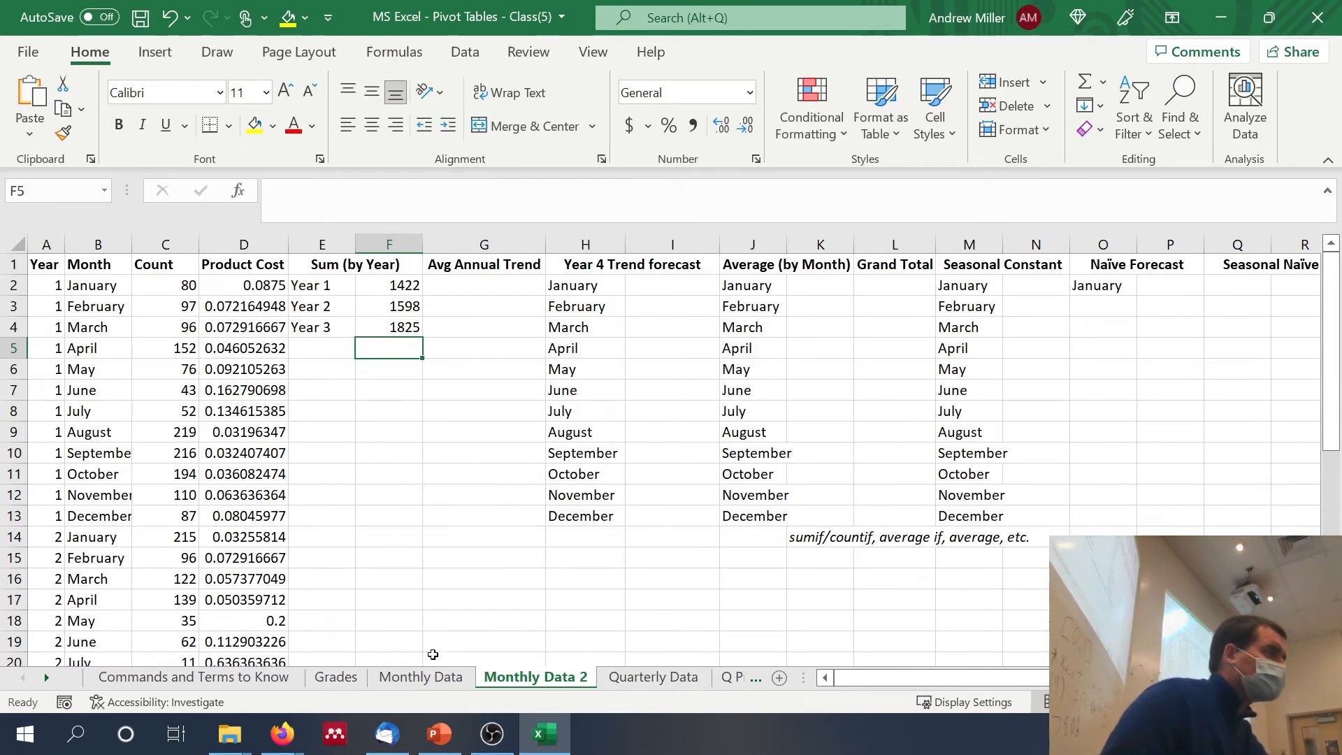
Step: Check the completed Monthly Data sheet for reference, then look over the empty forecast columns on Monthly Data 2
{"action": "left_click", "coordinate": [420, 677]}
{"action": "scroll", "coordinate": [421, 658], "scroll_direction": "left", "scroll_amount": 6}
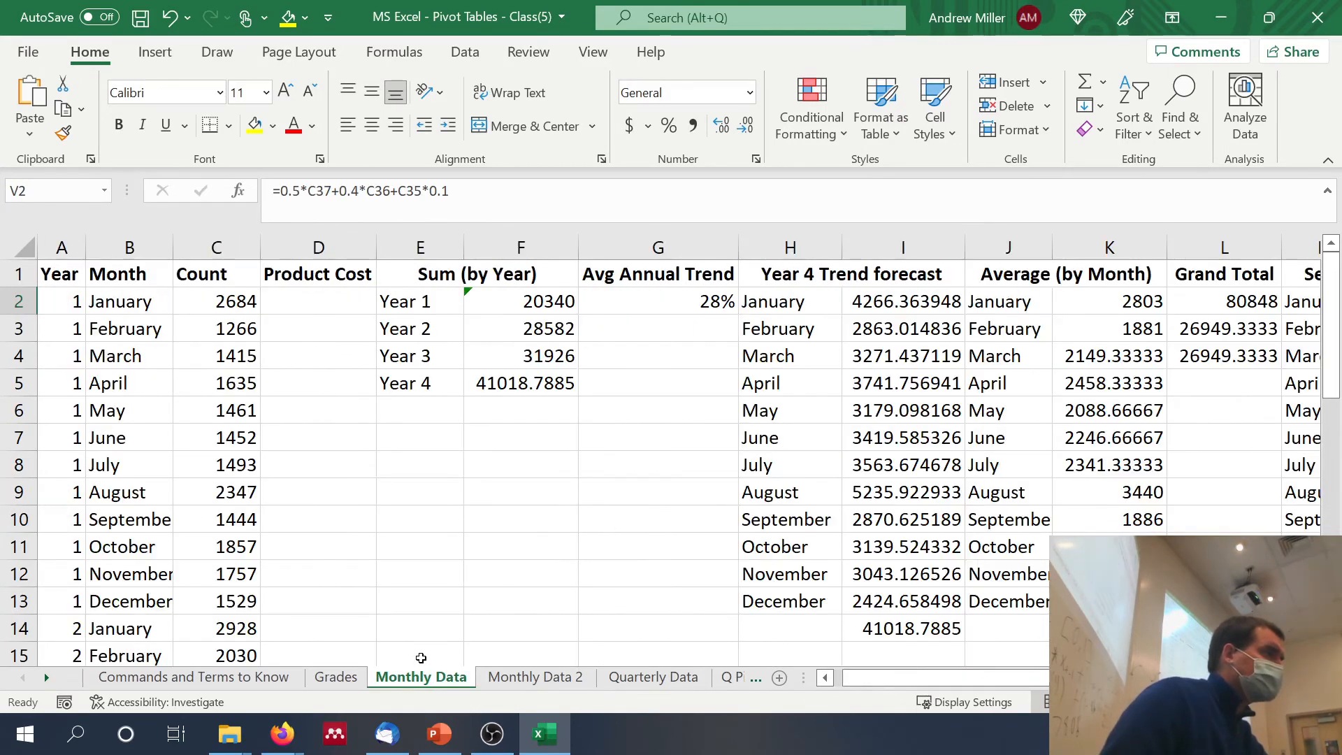
{"action": "left_click", "coordinate": [506, 678]}
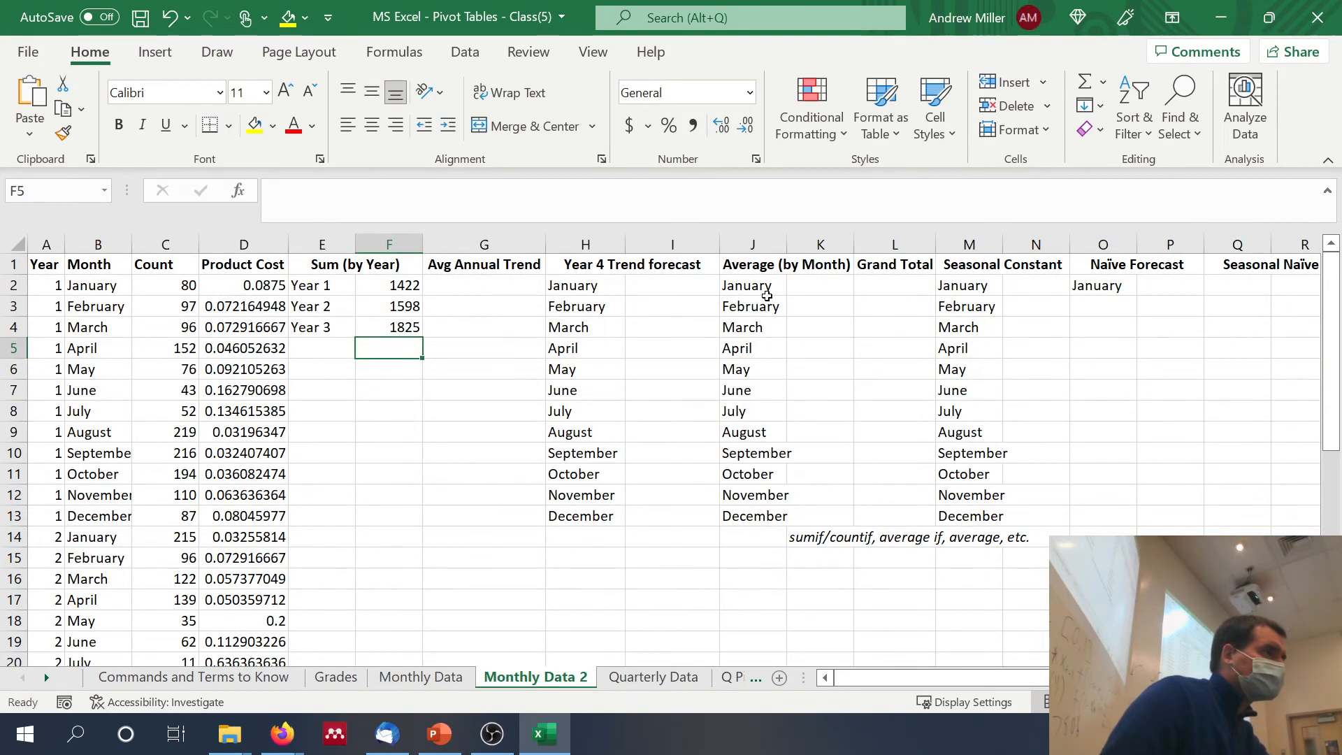
{"action": "scroll", "coordinate": [1030, 296], "scroll_direction": "right", "scroll_amount": 3}
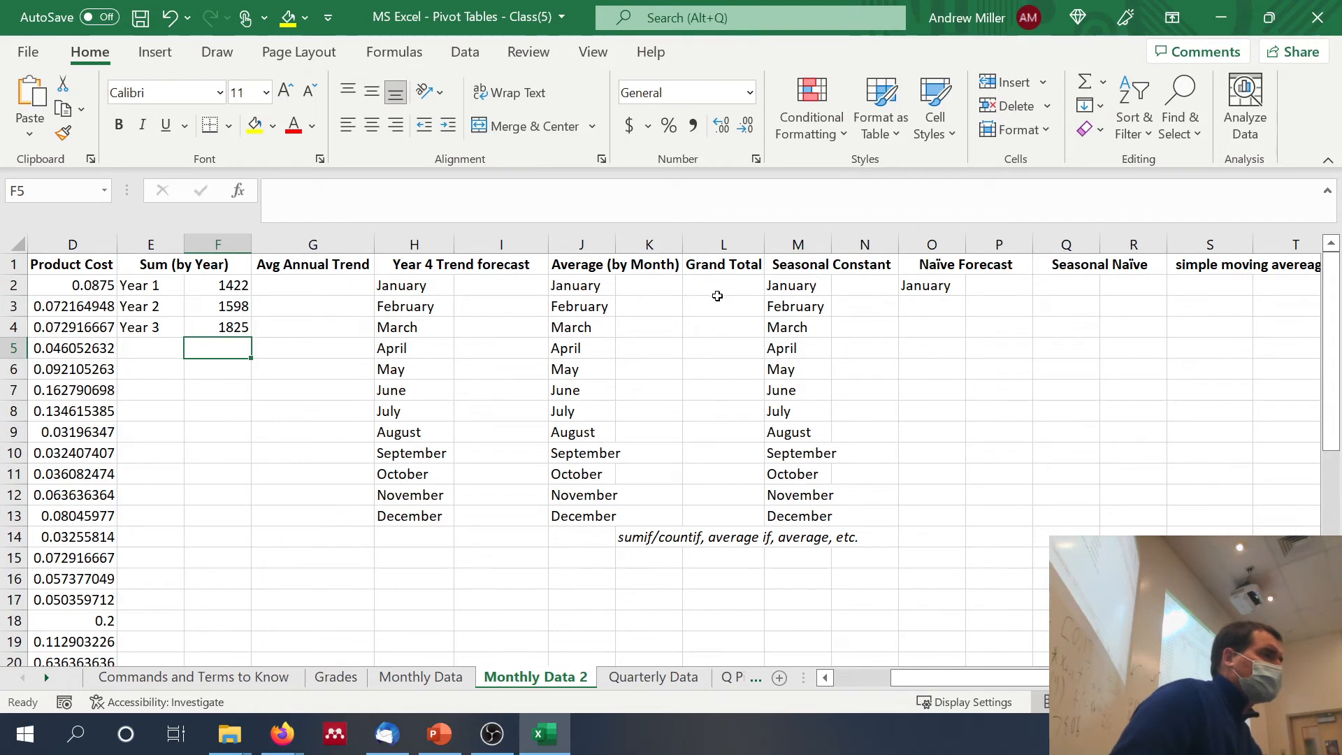
{"action": "left_click", "coordinate": [855, 288]}
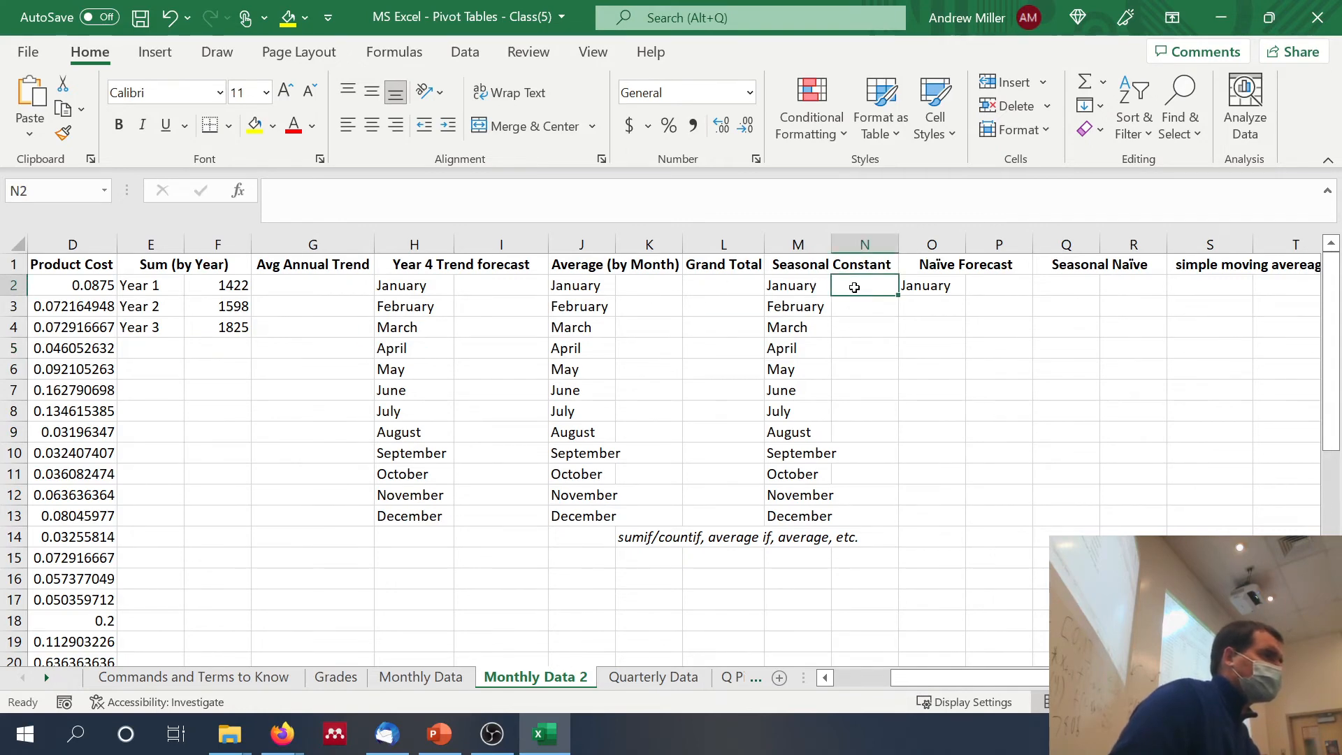
{"action": "scroll", "coordinate": [854, 287], "scroll_direction": "right", "scroll_amount": 2}
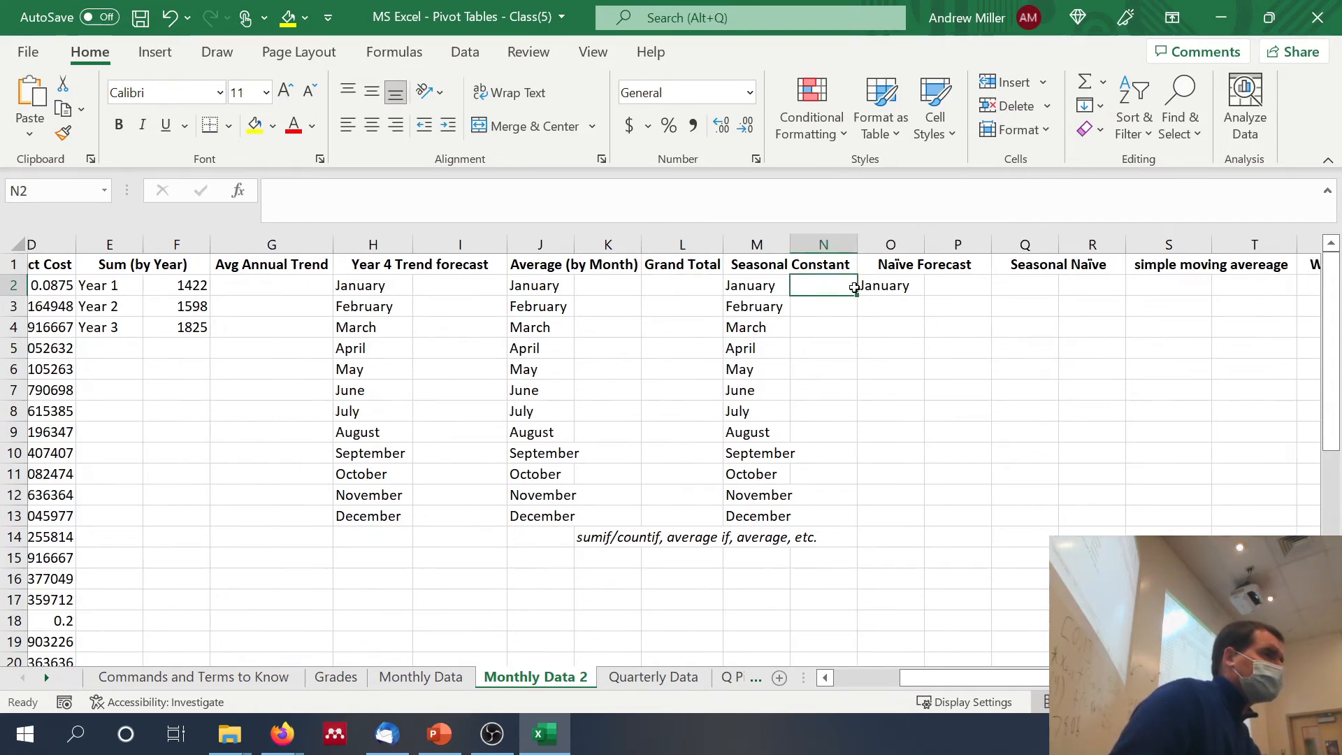
Step: Enter January's naïve forecast in P2 as =C37, referencing the Year 3 December count
{"action": "left_click", "coordinate": [895, 286]}
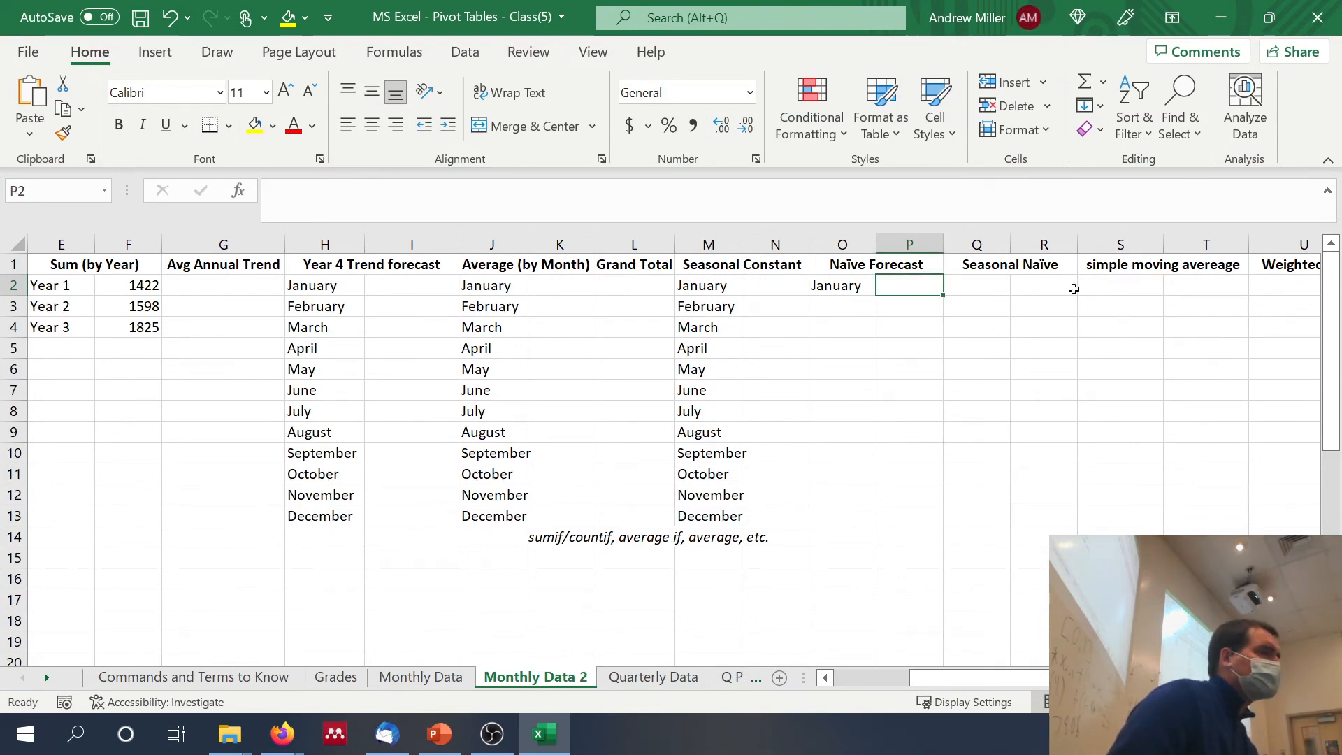
{"action": "scroll", "coordinate": [1074, 289], "scroll_direction": "left", "scroll_amount": 4}
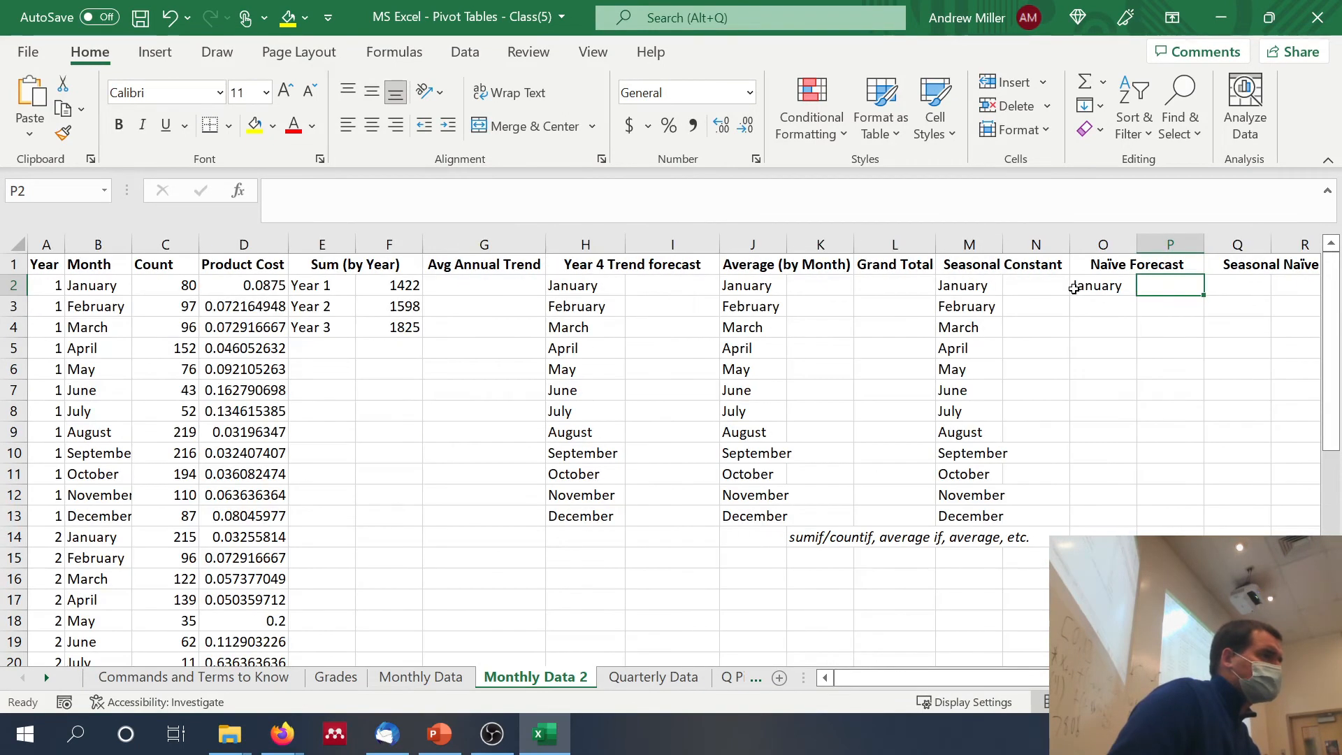
{"action": "scroll", "coordinate": [1074, 289], "scroll_direction": "down", "scroll_amount": 3}
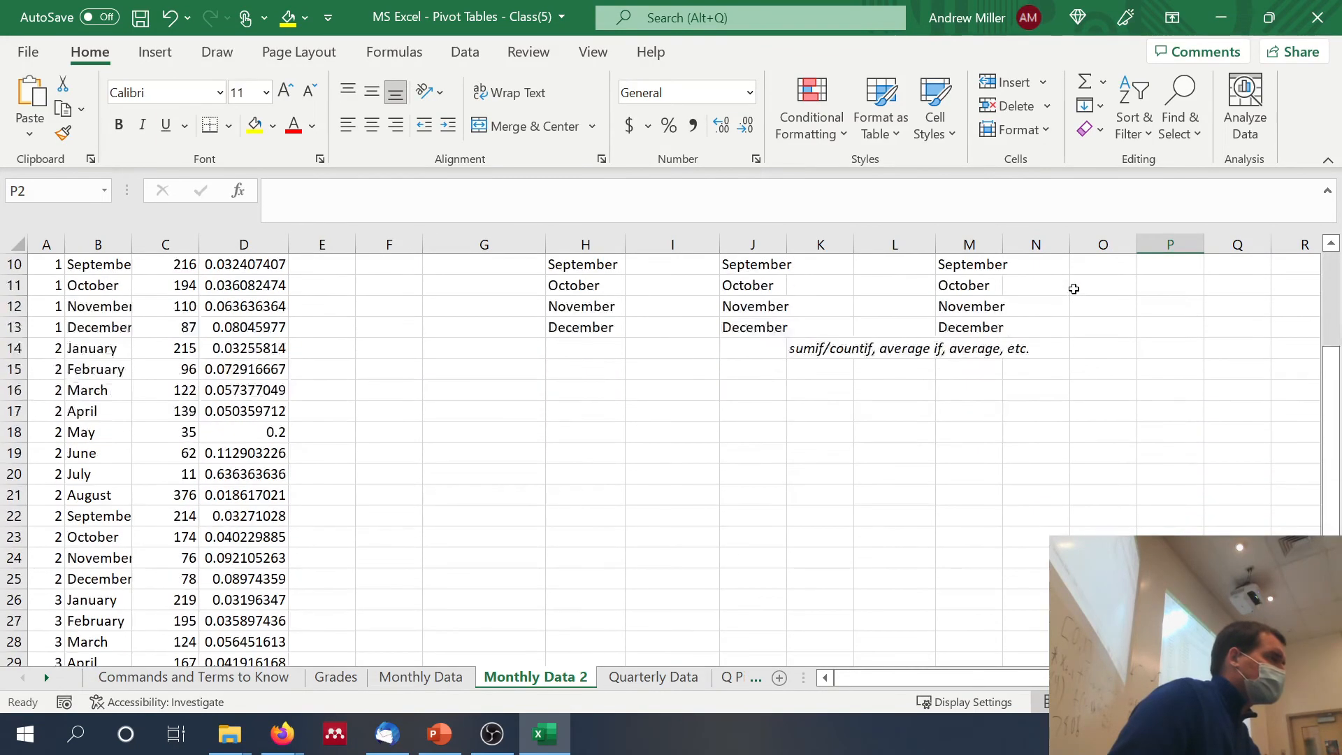
{"action": "scroll", "coordinate": [1074, 288], "scroll_direction": "up", "scroll_amount": 3}
{"action": "scroll", "coordinate": [1074, 289], "scroll_direction": "down", "scroll_amount": 1}
{"action": "scroll", "coordinate": [1074, 289], "scroll_direction": "up", "scroll_amount": 3}
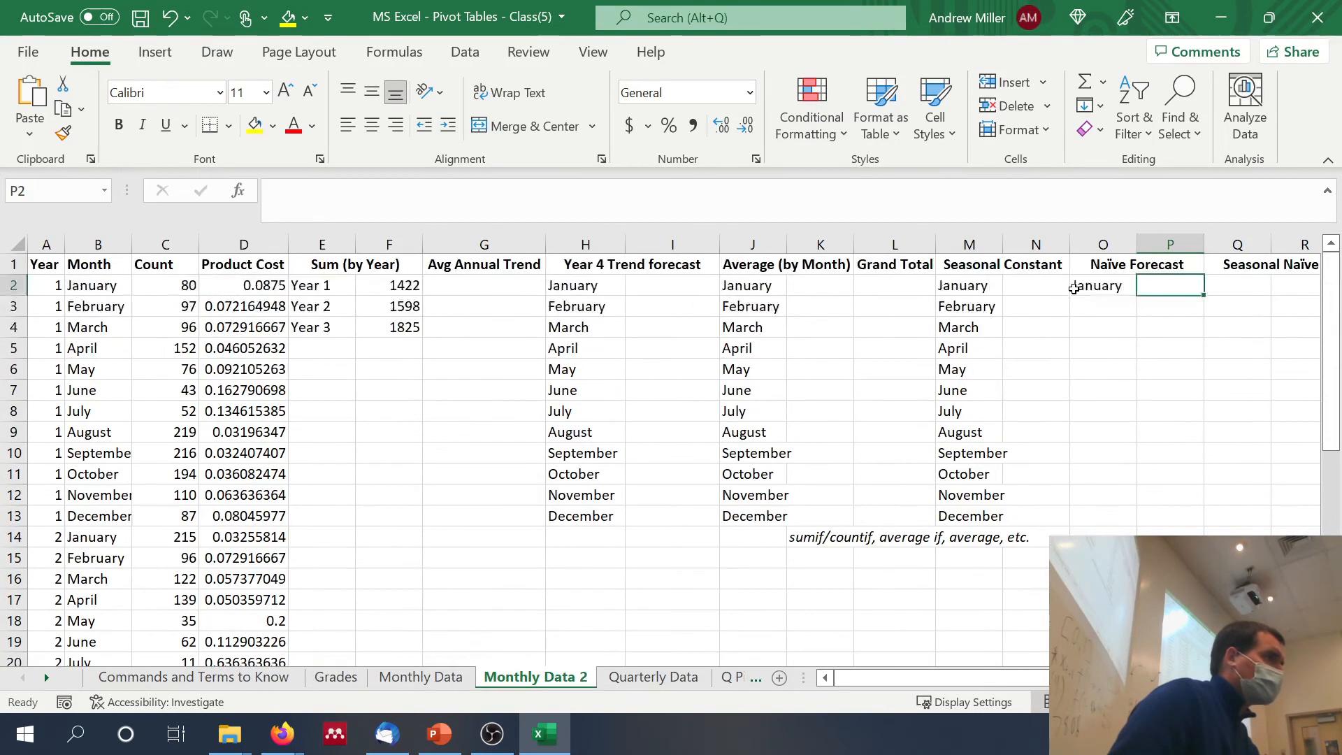
{"action": "type", "text": "="}
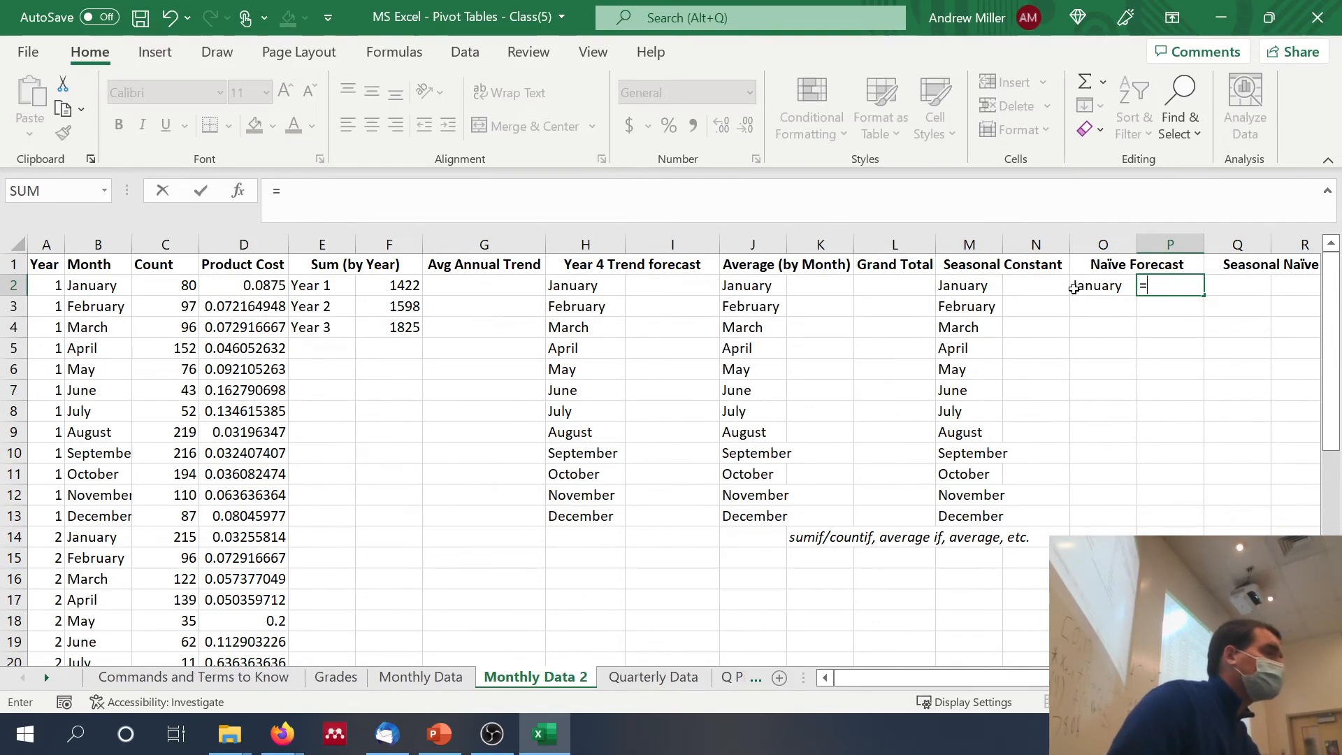
{"action": "scroll", "coordinate": [1074, 288], "scroll_direction": "down", "scroll_amount": 5}
{"action": "scroll", "coordinate": [1074, 288], "scroll_direction": "down", "scroll_amount": 3}
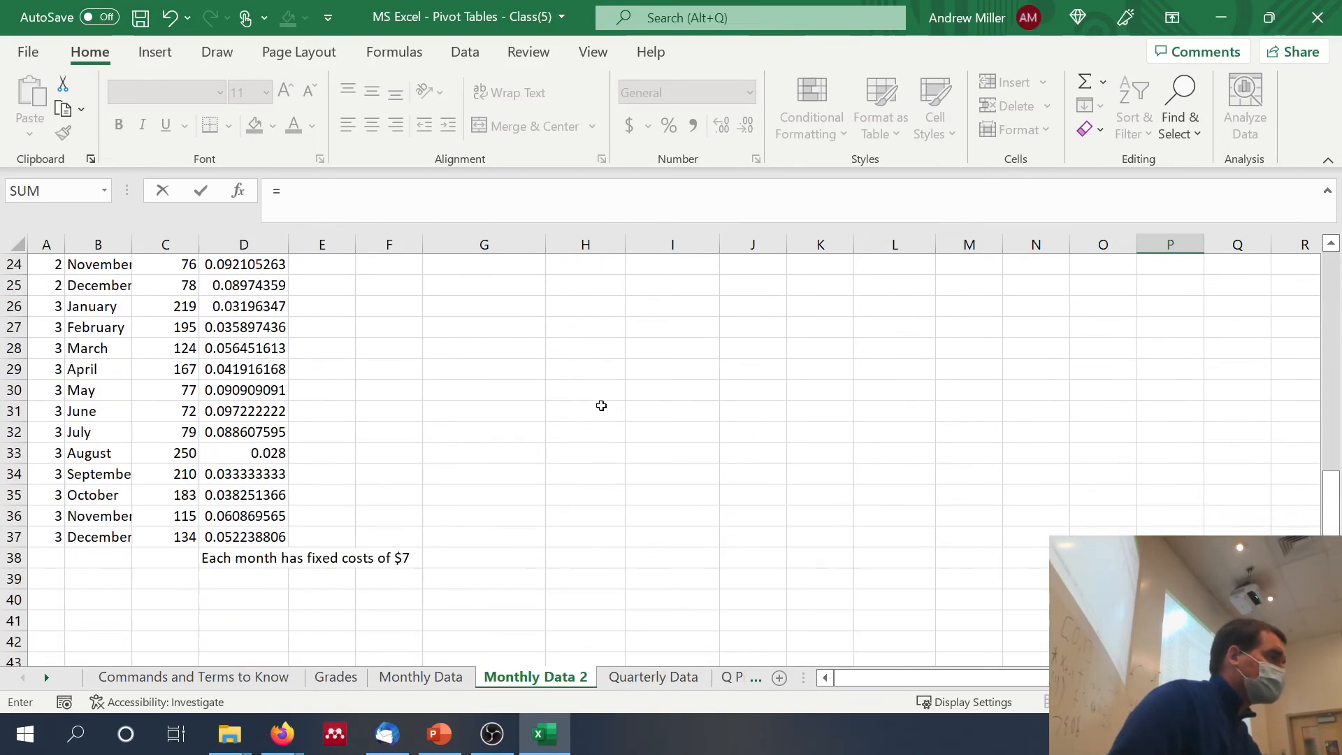
{"action": "left_click", "coordinate": [166, 538]}
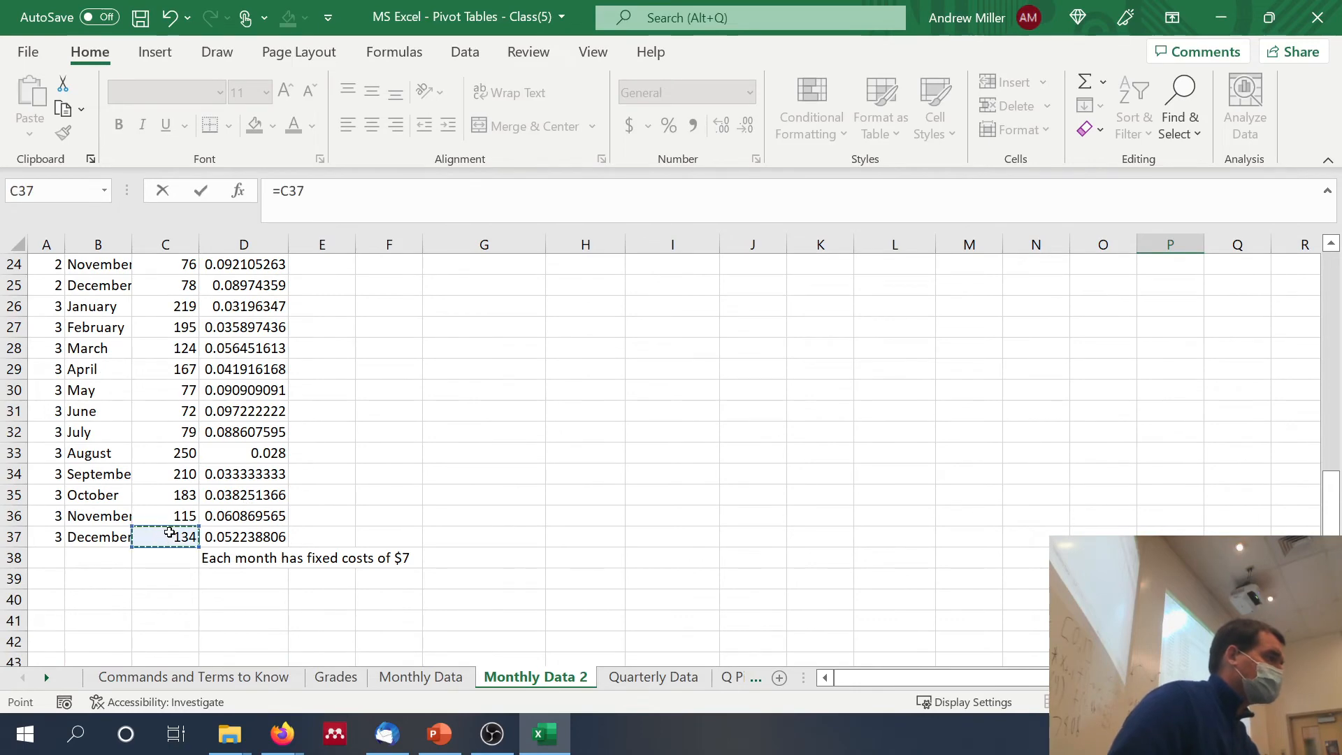
{"action": "key", "text": "Return"}
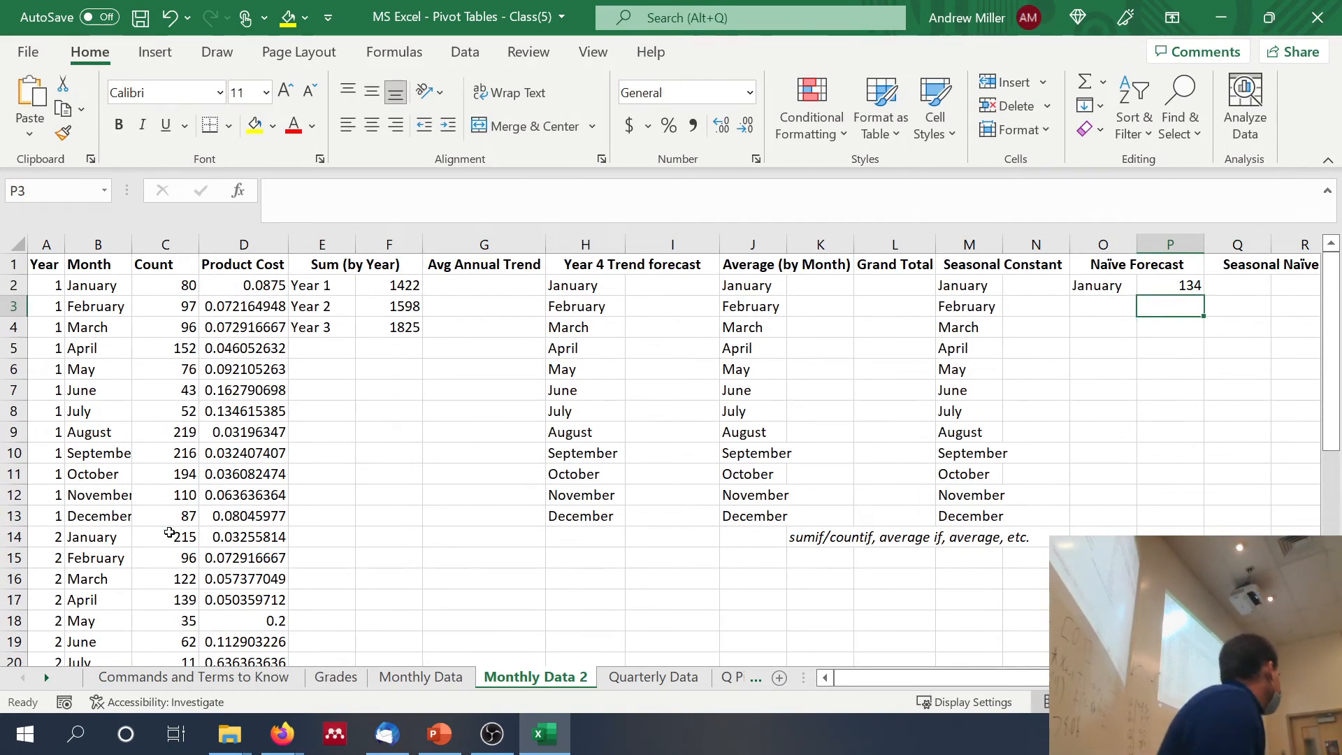
Step: Add the label "March y2" in O3, under January in the Naïve Forecast section
{"action": "scroll", "coordinate": [169, 533], "scroll_direction": "right", "scroll_amount": 5}
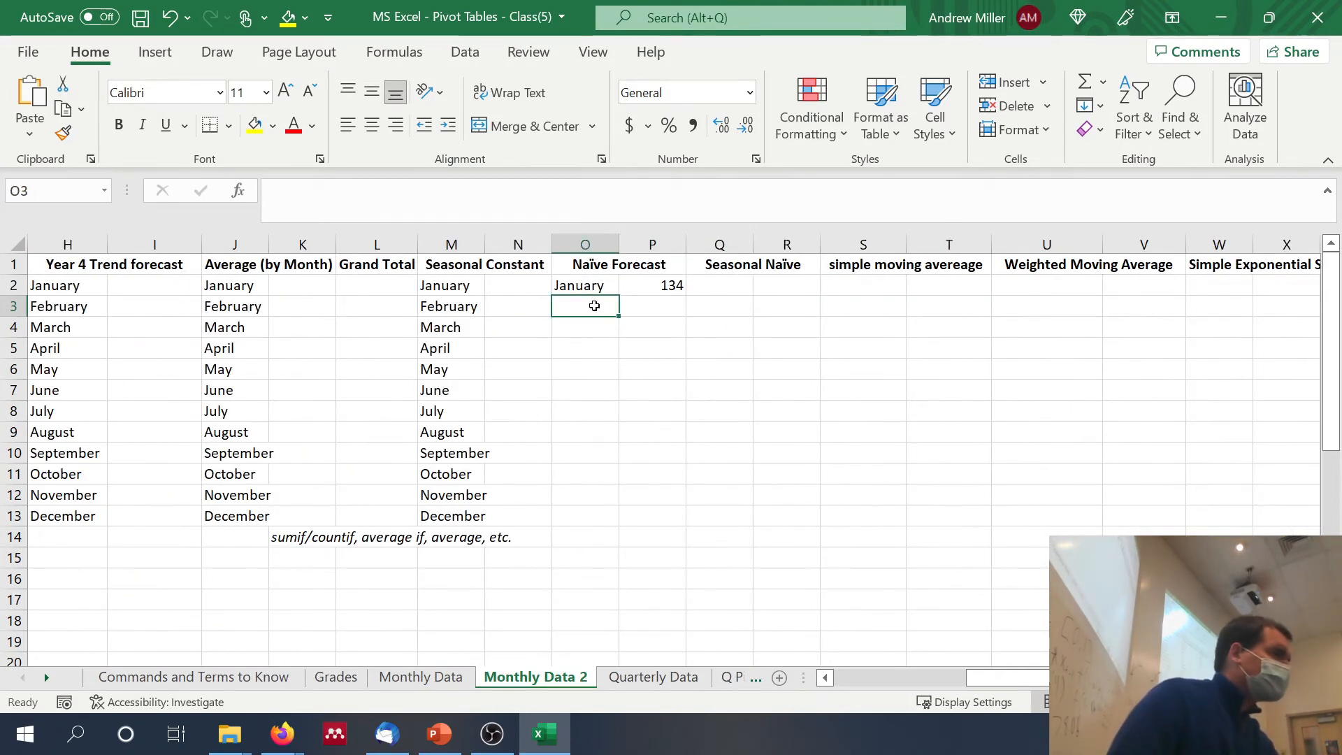
{"action": "left_click", "coordinate": [594, 306]}
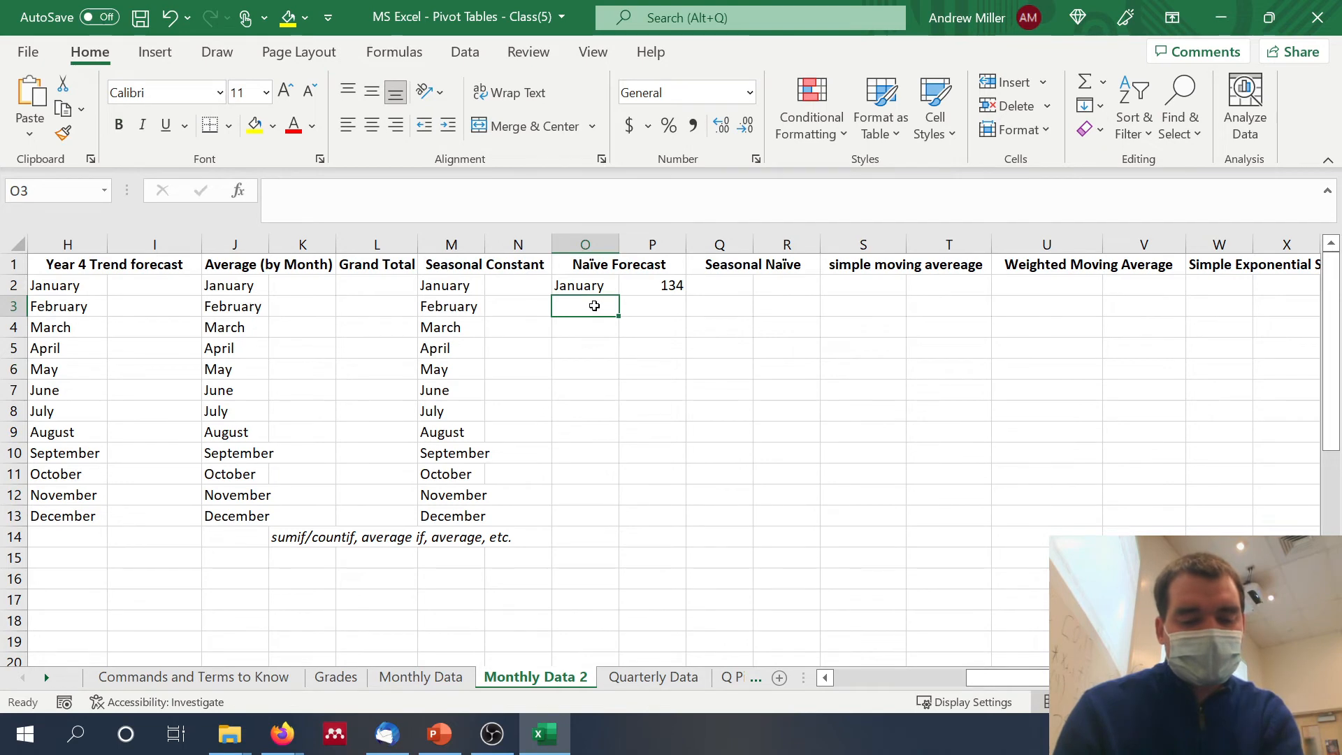
{"action": "type", "text": "March"}
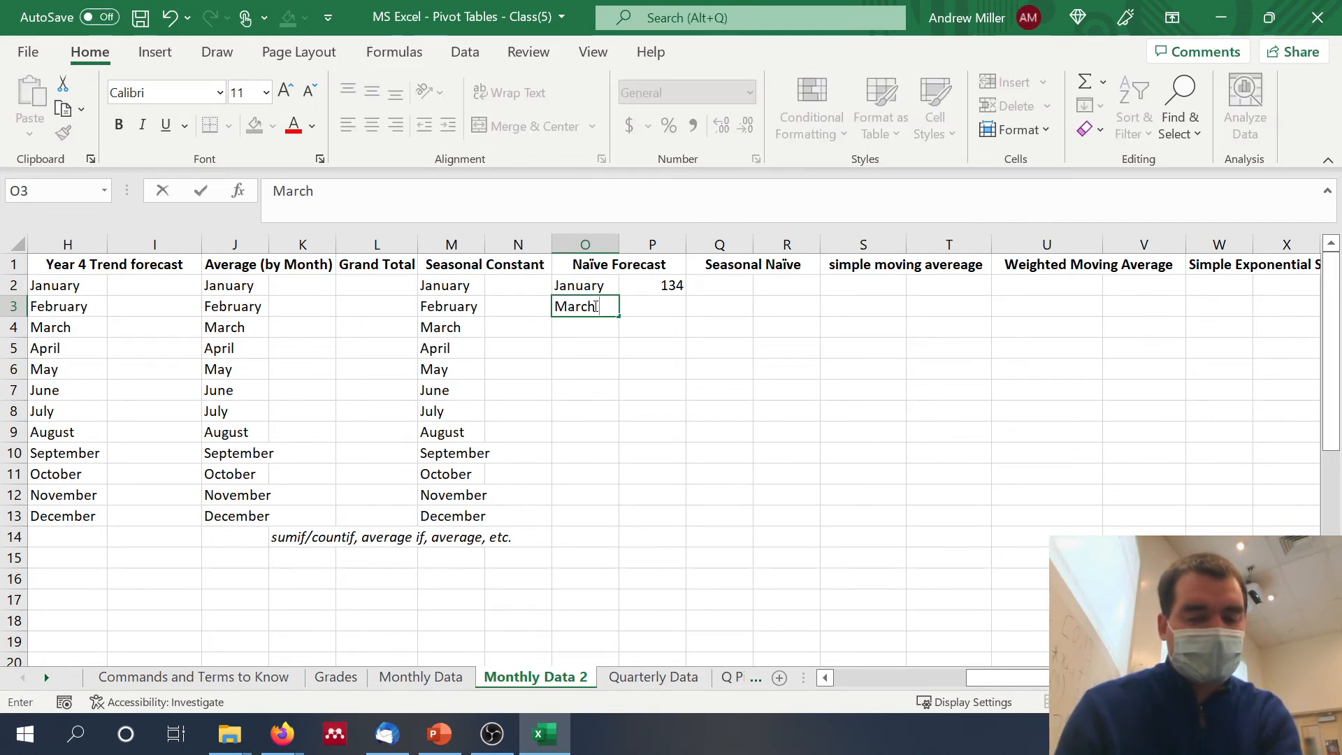
{"action": "type", "text": " 2"}
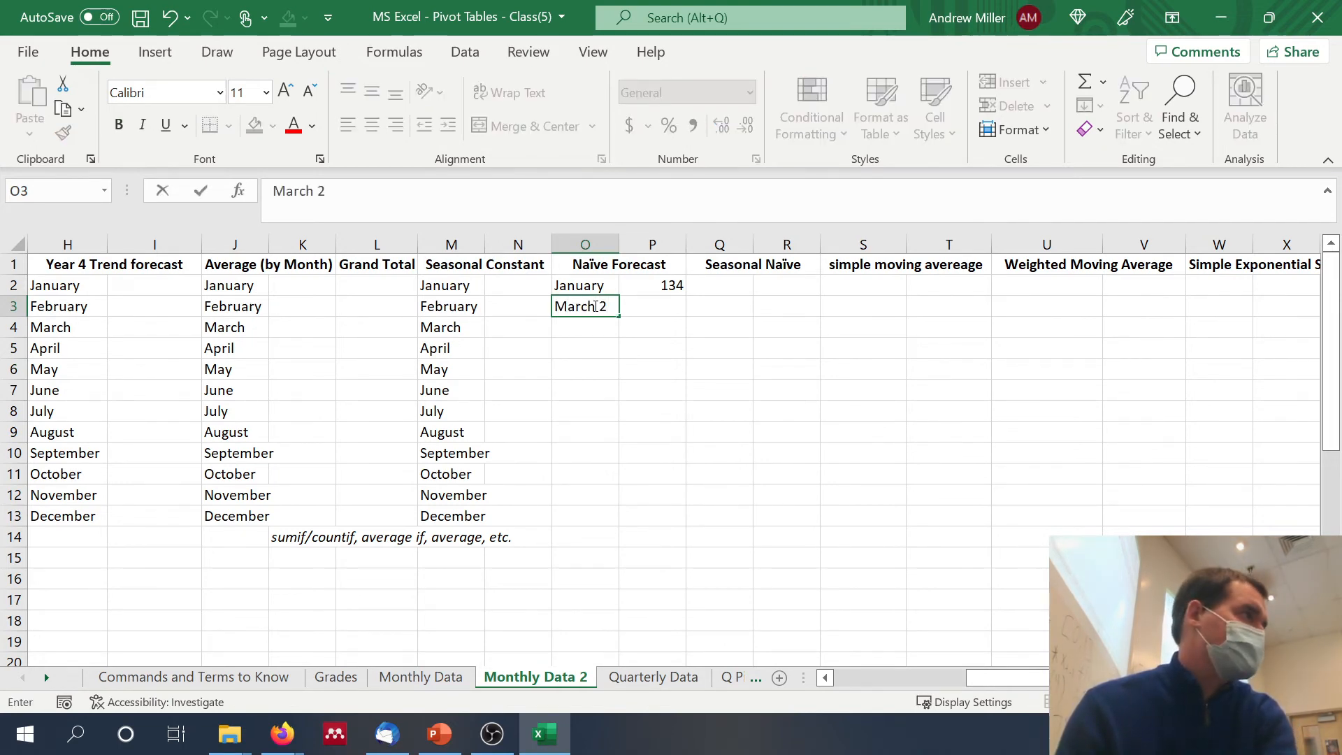
{"action": "type", "text": " y2"}
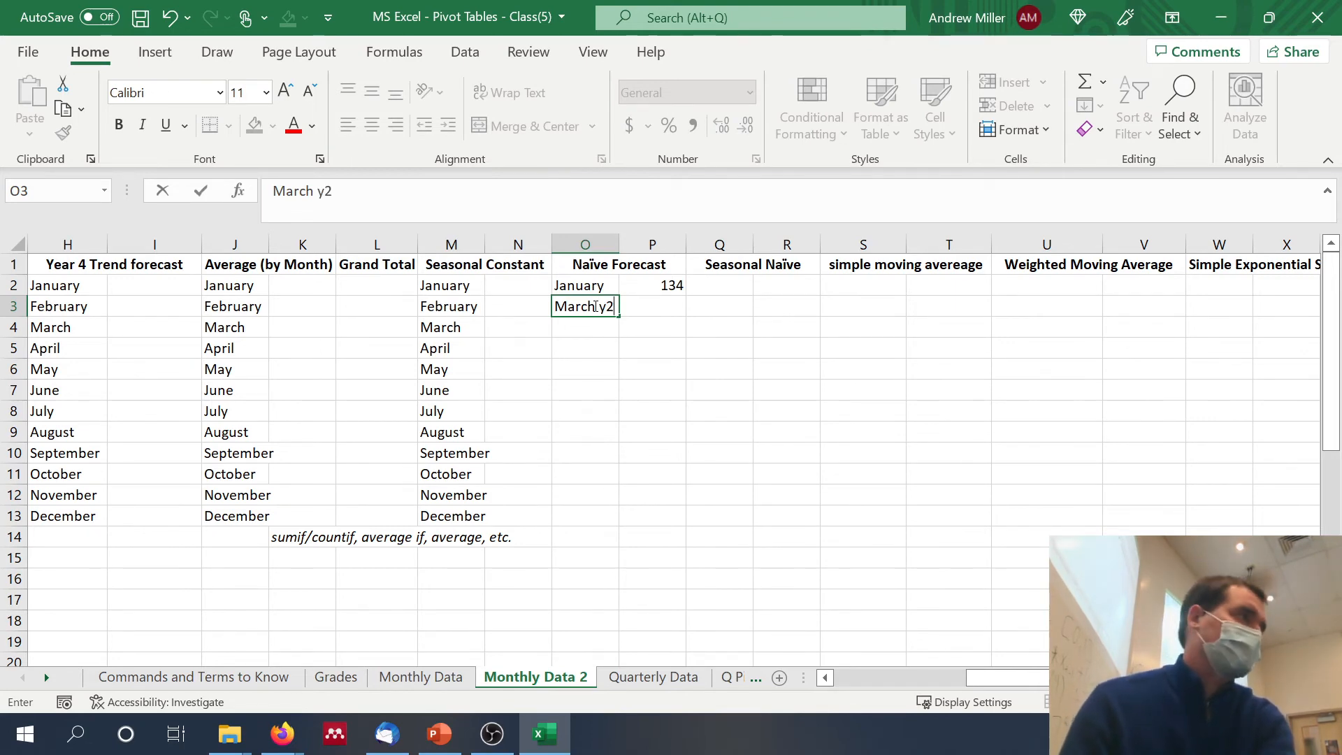
{"action": "key", "text": "Tab"}
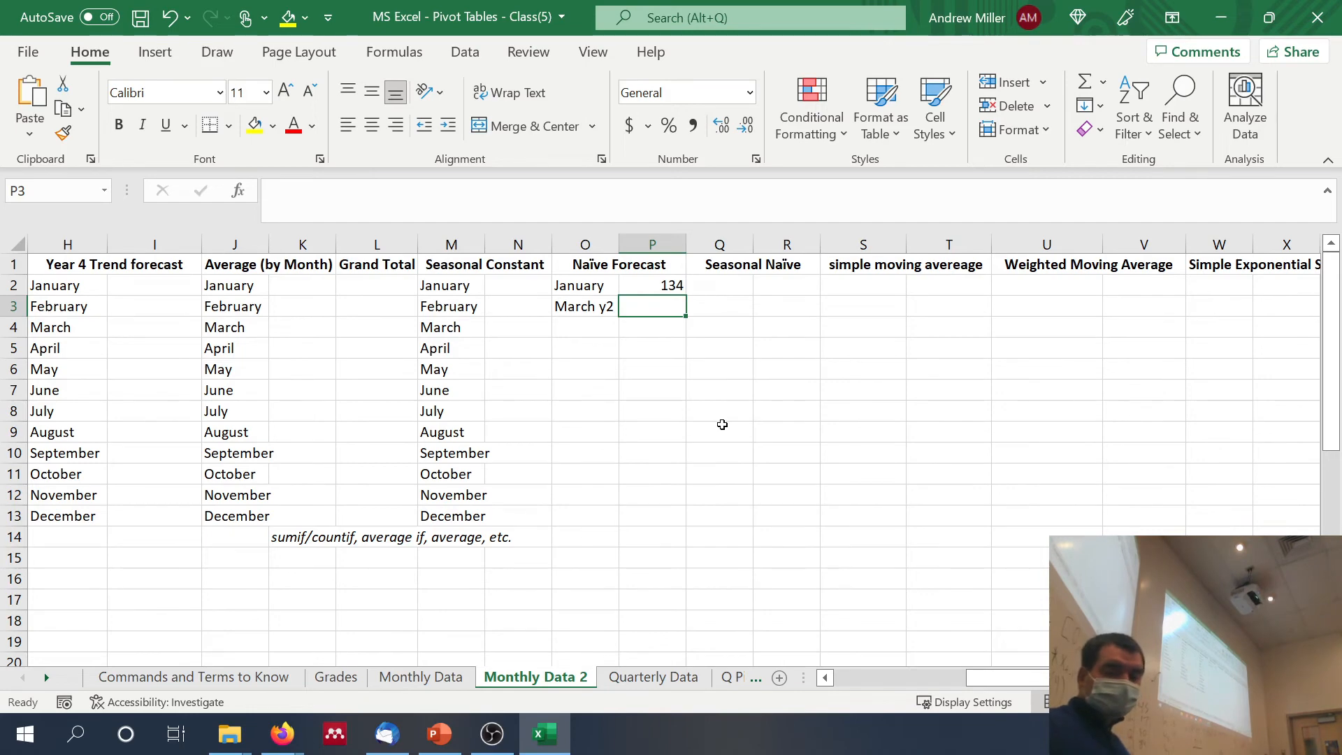
Step: Enter the naïve forecast for March of Year 2 in P3 as =C15, referencing the Year 2 February count
{"action": "type", "text": "="}
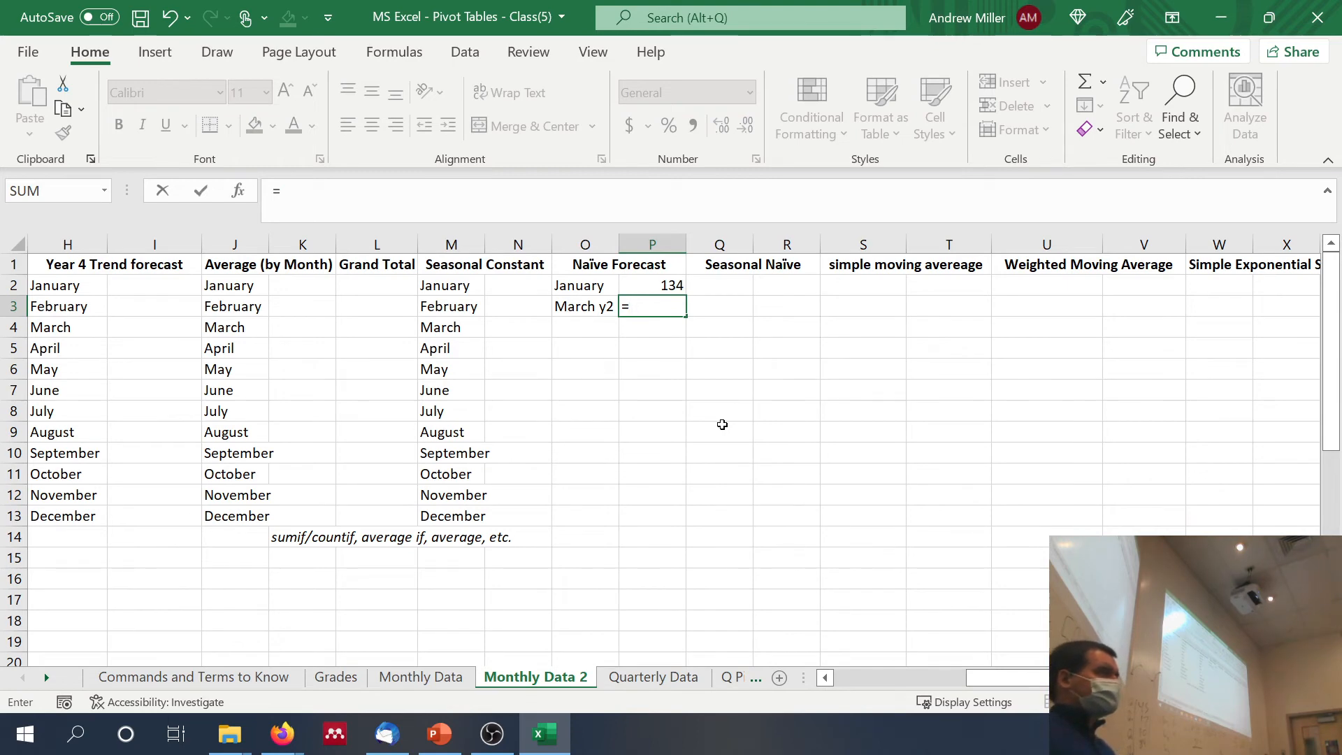
{"action": "scroll", "coordinate": [722, 424], "scroll_direction": "left", "scroll_amount": 5}
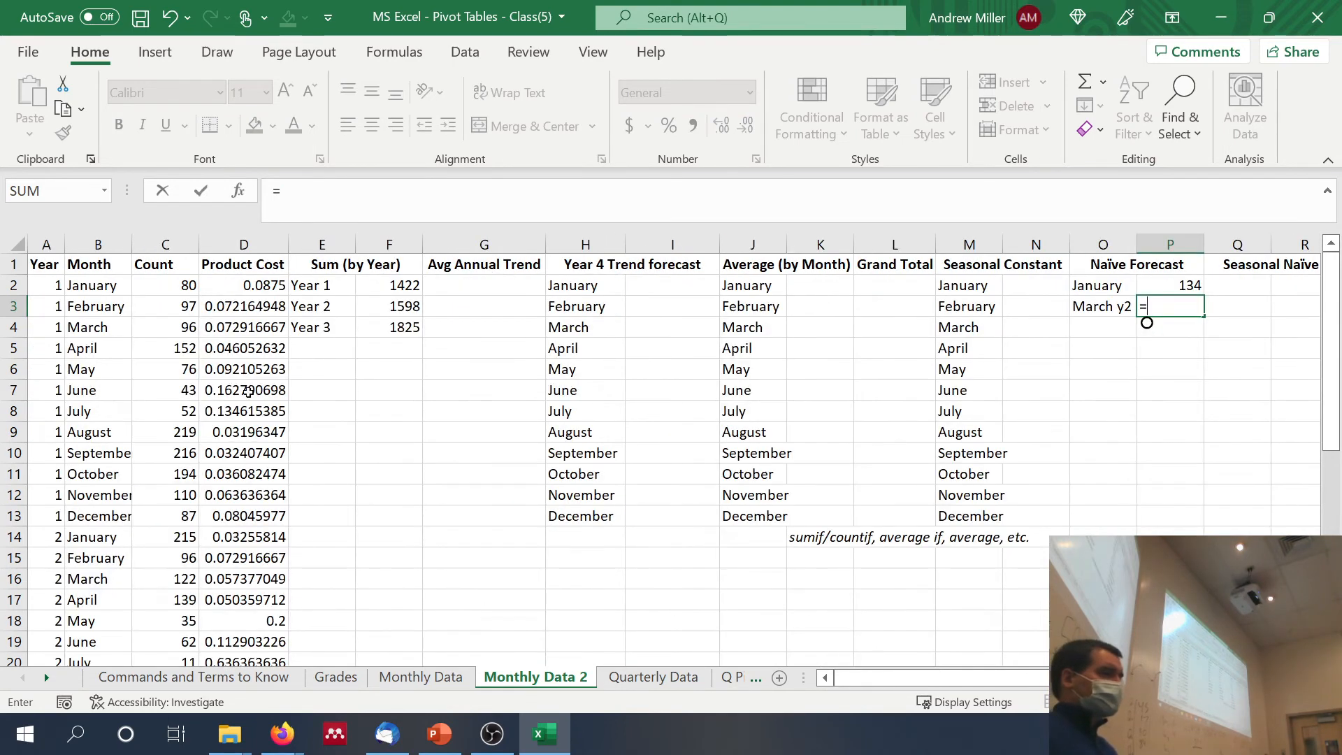
{"action": "scroll", "coordinate": [275, 427], "scroll_direction": "down", "scroll_amount": 1}
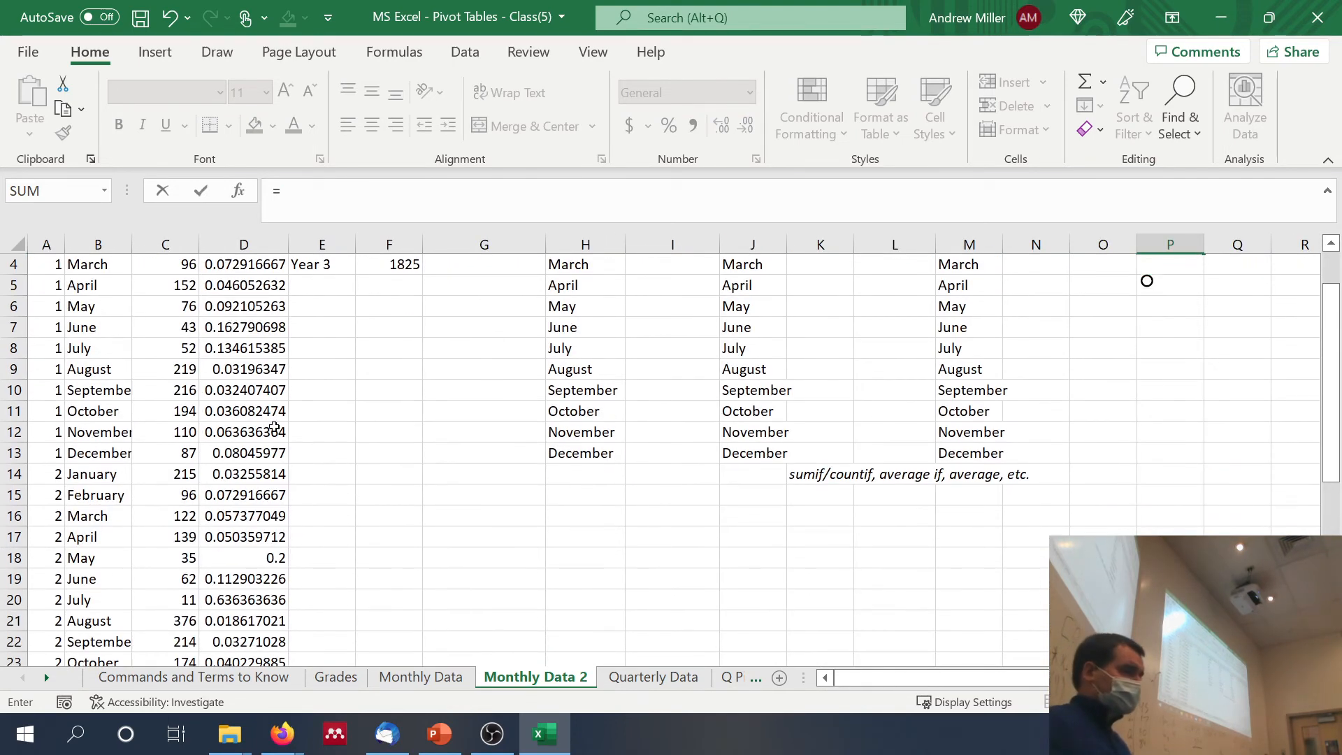
{"action": "left_click", "coordinate": [174, 494]}
{"action": "key", "text": "Return"}
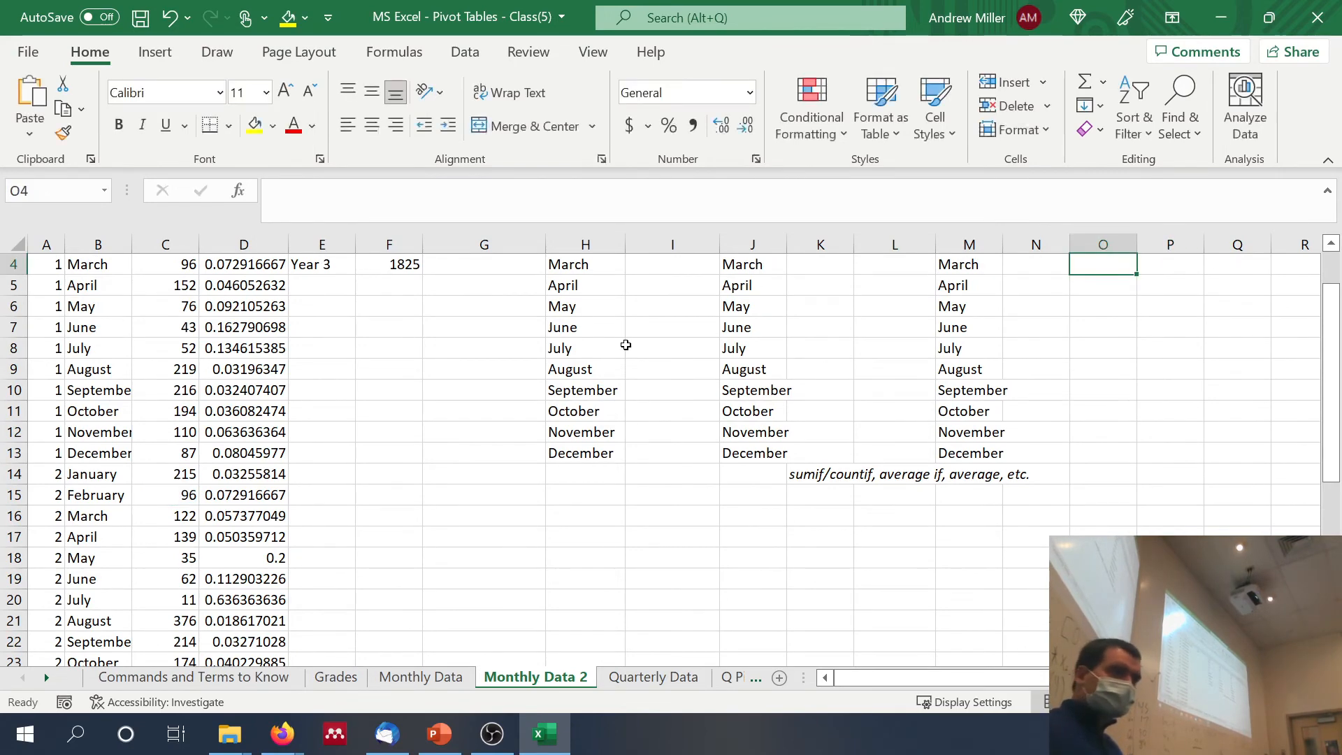
{"action": "scroll", "coordinate": [1252, 497], "scroll_direction": "up", "scroll_amount": 1}
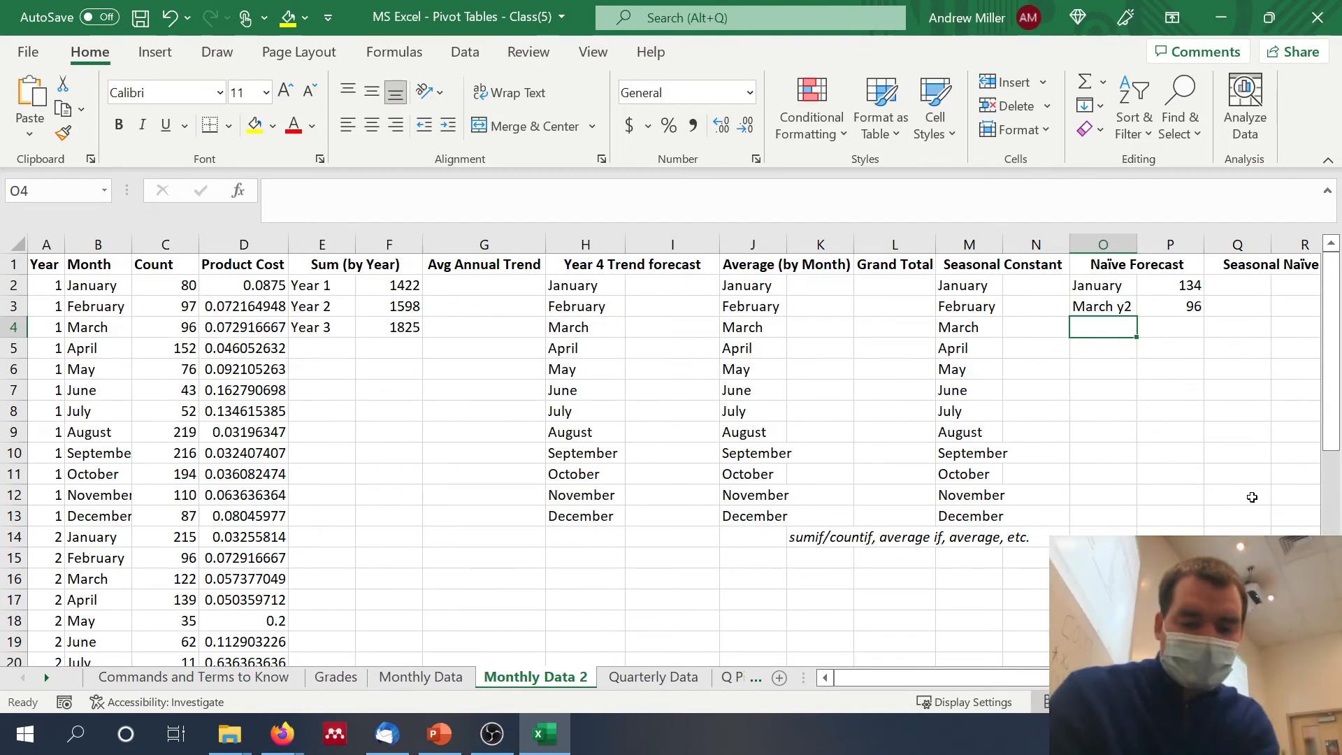
Step: Add the label "June y3" in O4, below March y2 in the Naïve Forecast section
{"action": "type", "text": "June"}
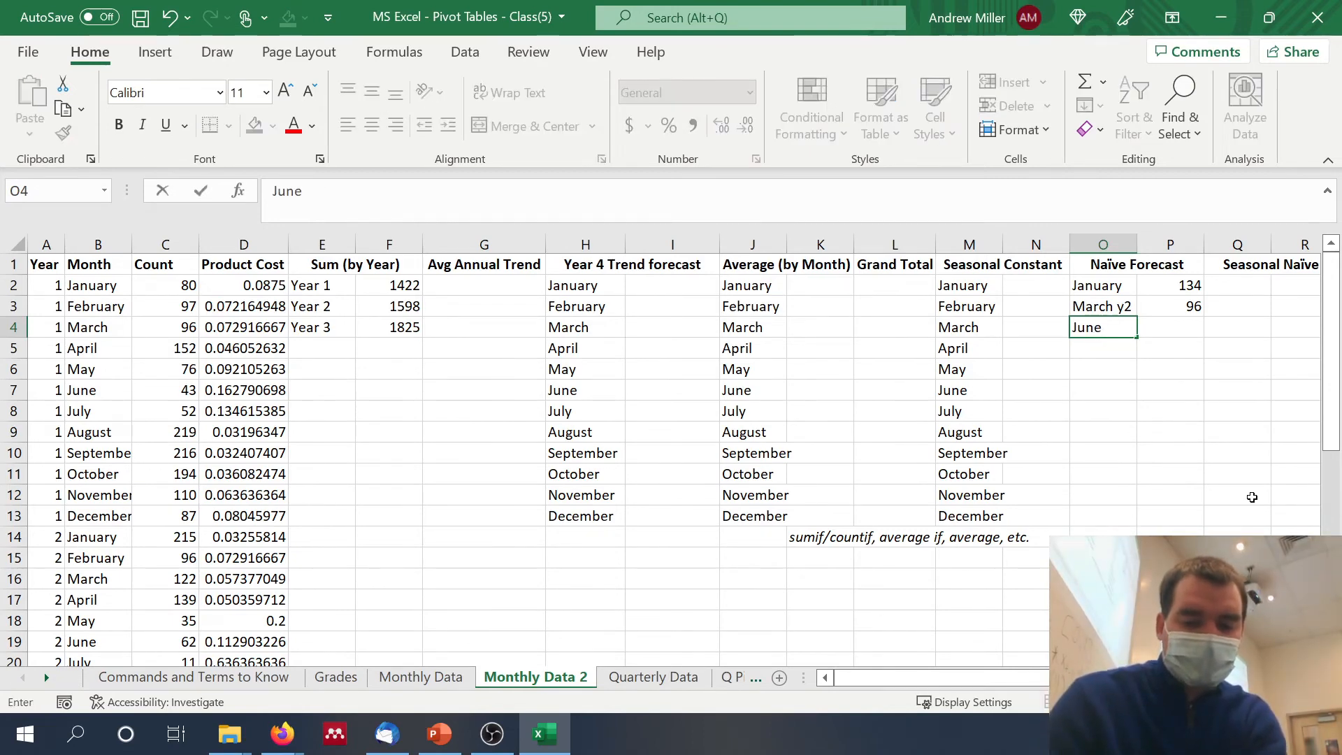
{"action": "type", "text": " y3"}
{"action": "key", "text": "Tab"}
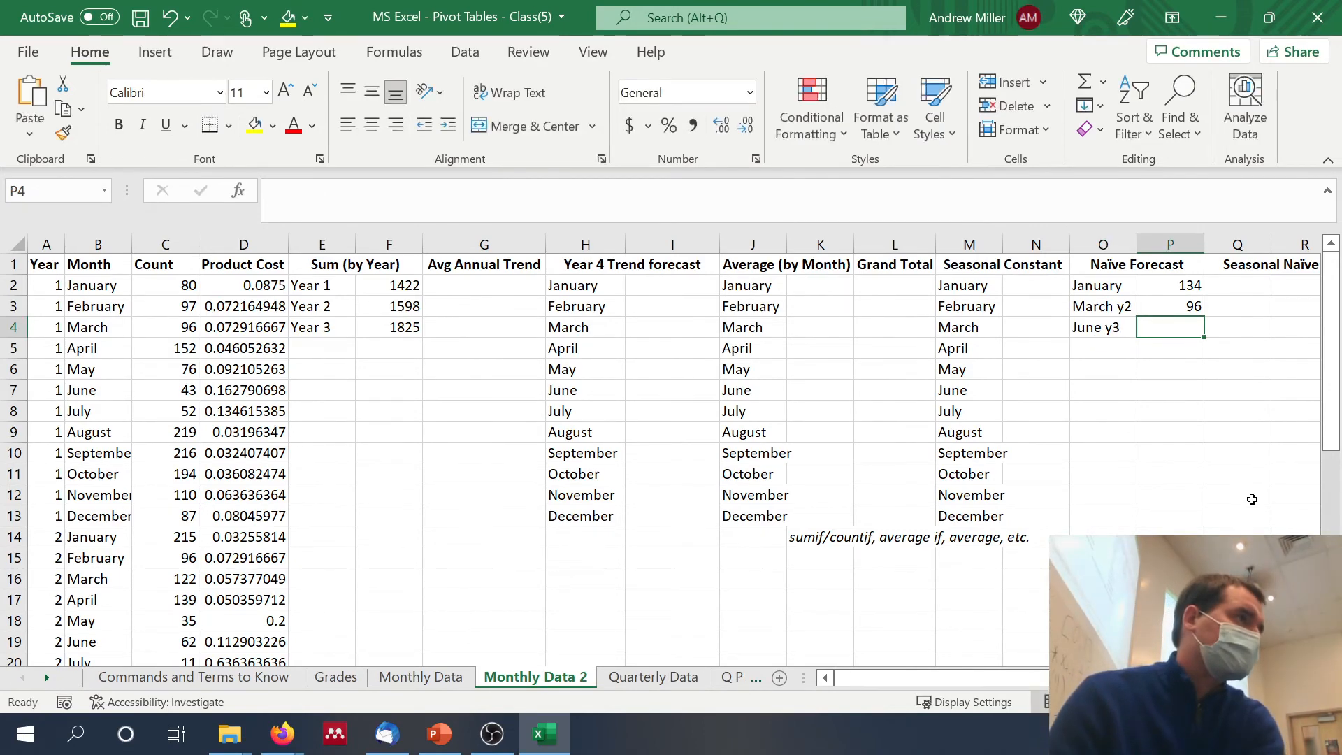
Step: Enter the naïve forecast for June of Year 3 in P4 as =C30, referencing the Year 3 May count
{"action": "type", "text": "="}
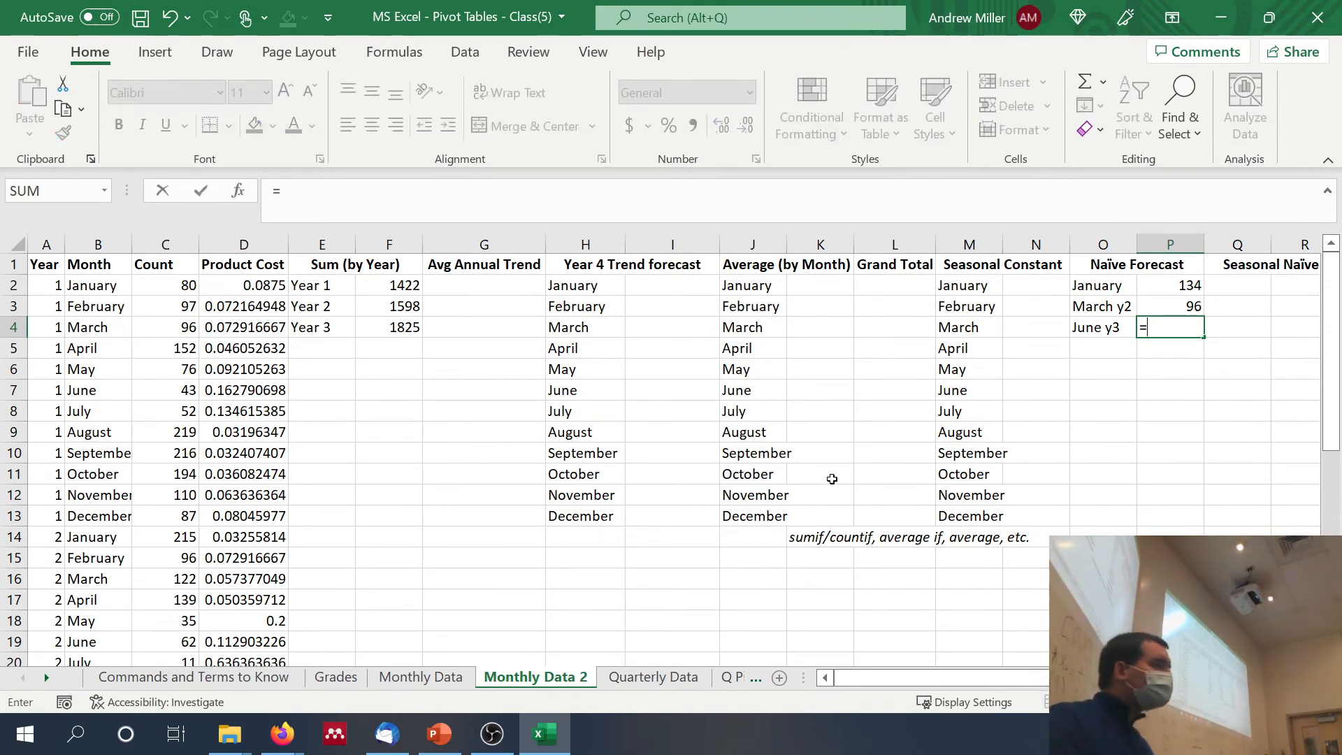
{"action": "scroll", "coordinate": [197, 503], "scroll_direction": "down", "scroll_amount": 4}
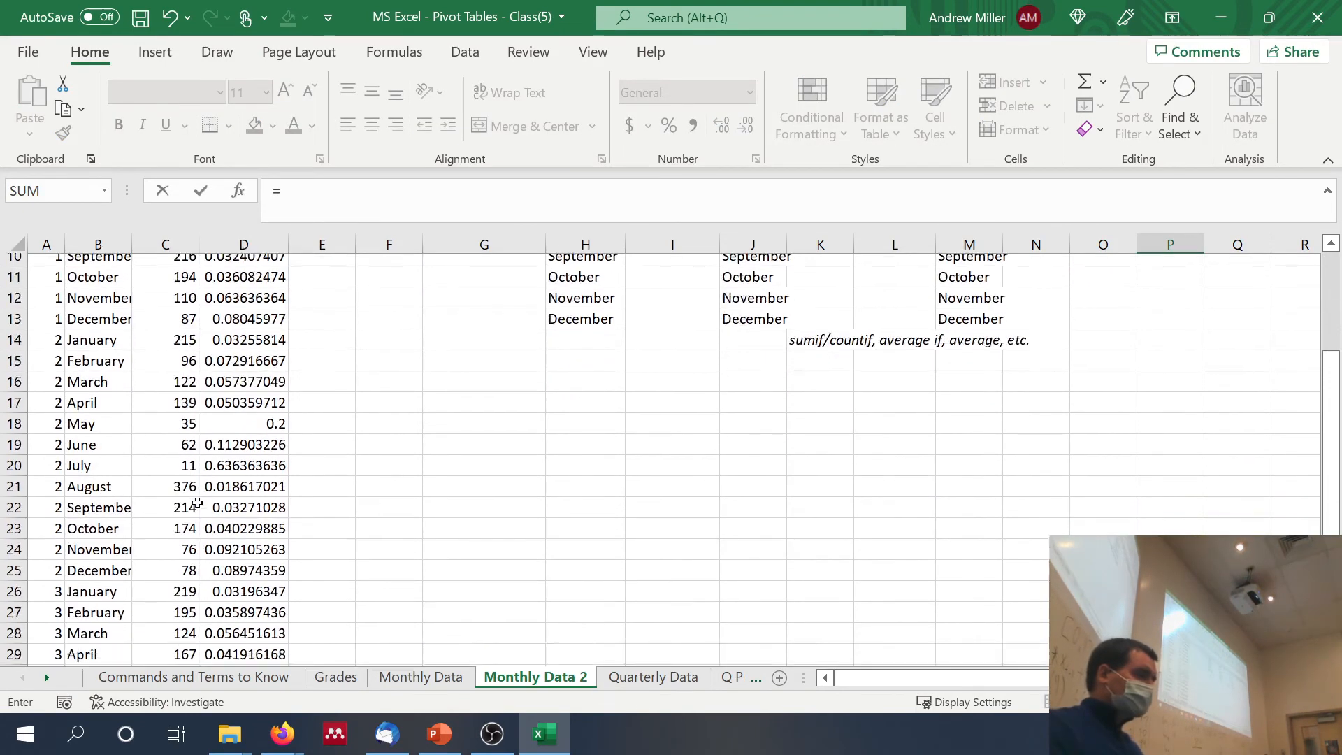
{"action": "scroll", "coordinate": [198, 502], "scroll_direction": "down", "scroll_amount": 2}
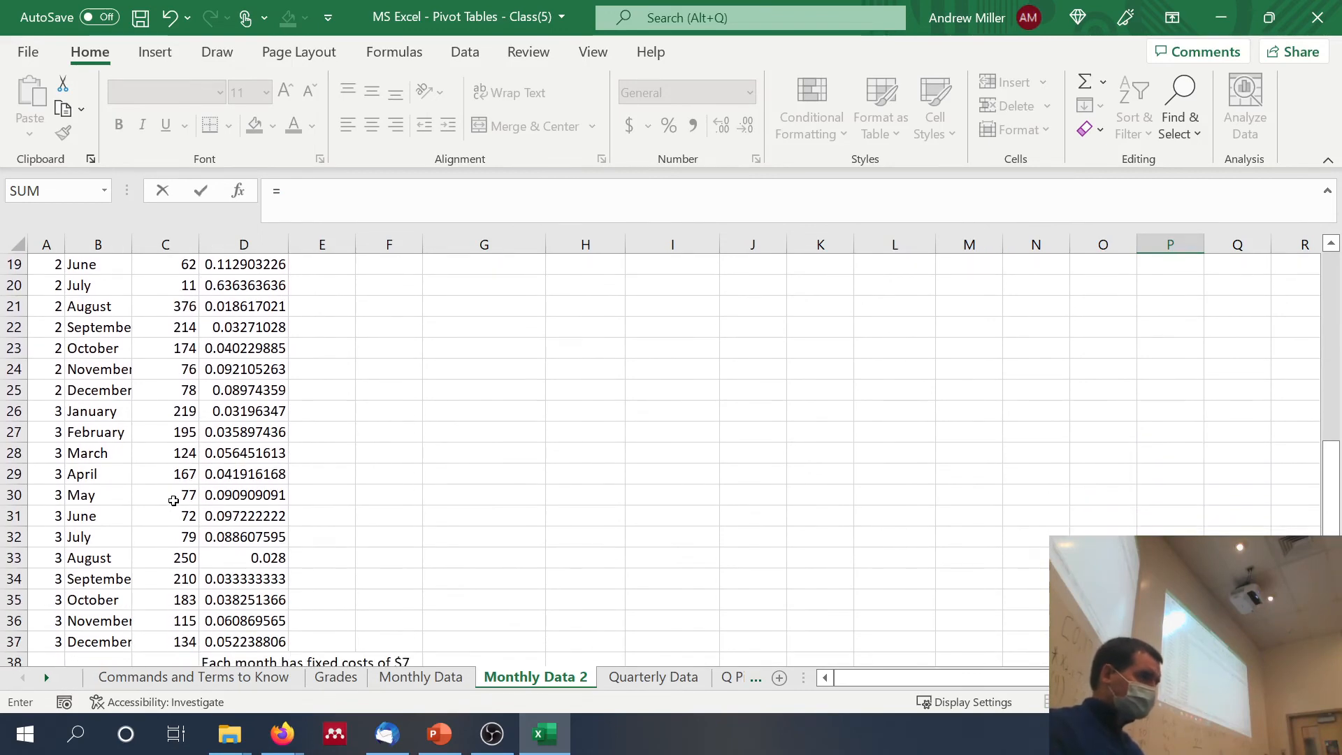
{"action": "left_click", "coordinate": [177, 498]}
{"action": "key", "text": "Return"}
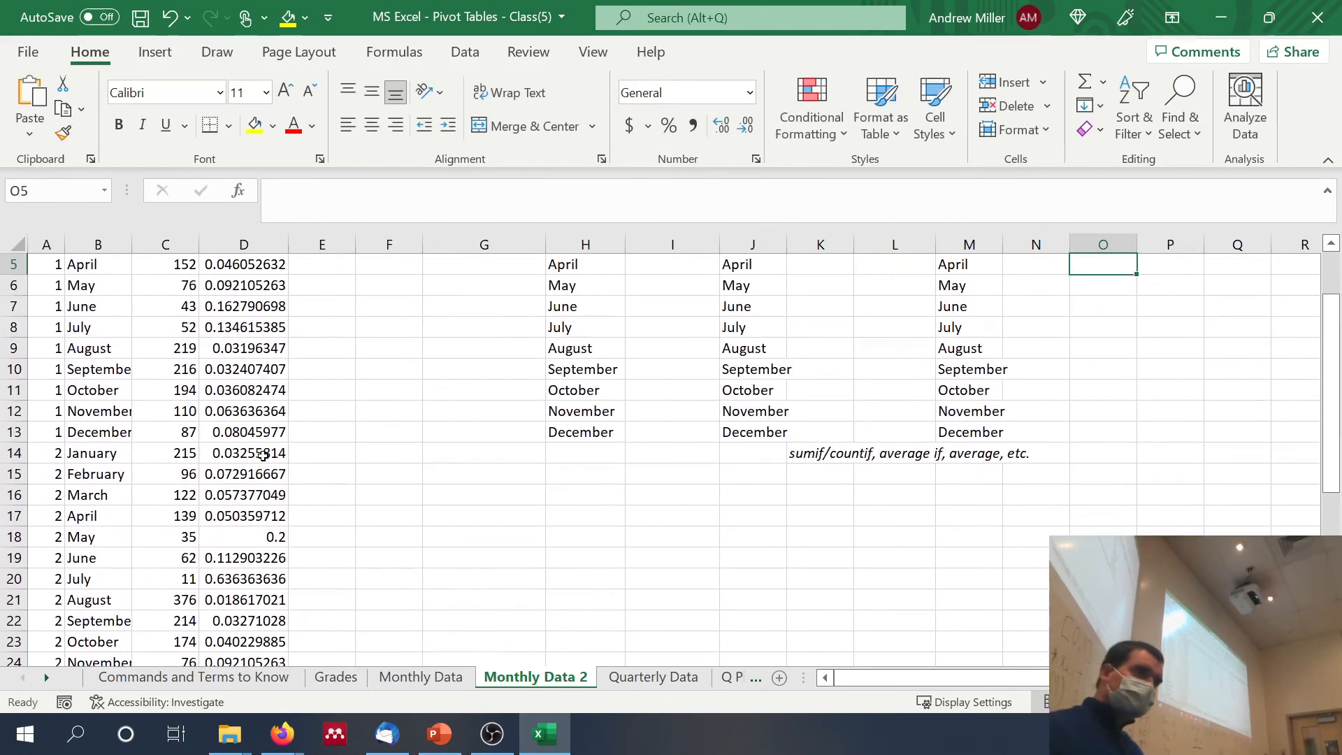
{"action": "scroll", "coordinate": [263, 456], "scroll_direction": "up", "scroll_amount": 2}
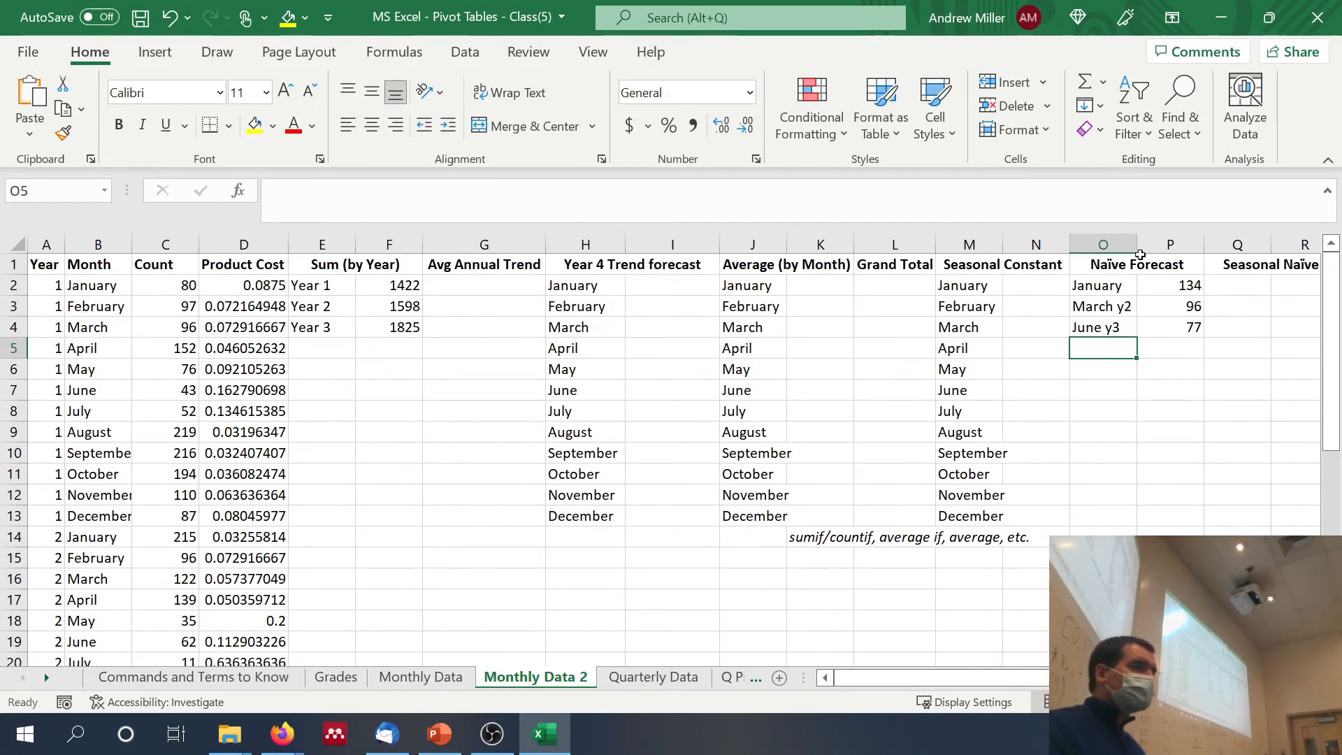
Step: Copy the three month labels from O2:O4 into Q2:Q4 of the Seasonal Naïve section
{"action": "left_click_drag", "start_coordinate": [1111, 284], "coordinate": [1111, 325]}
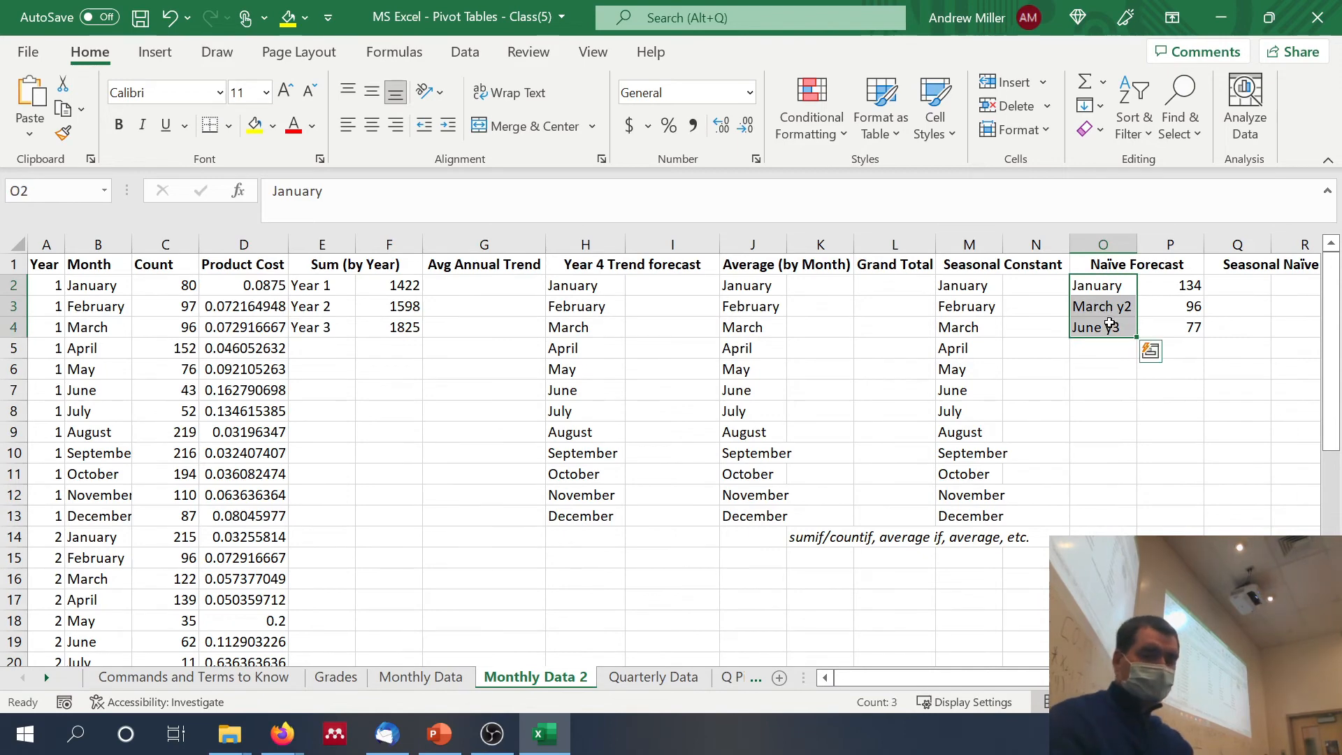
{"action": "key", "text": "ctrl+c"}
{"action": "scroll", "coordinate": [1112, 324], "scroll_direction": "right", "scroll_amount": 3}
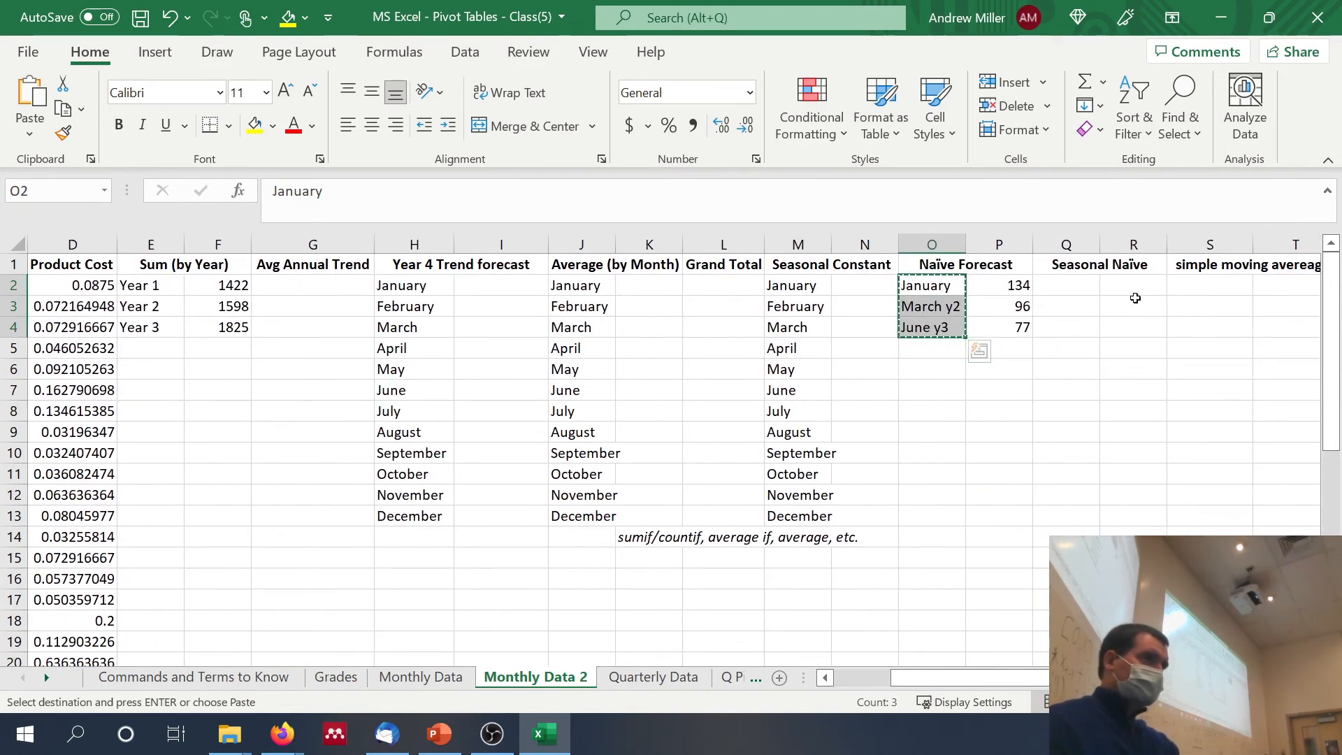
{"action": "left_click", "coordinate": [1083, 281]}
{"action": "key", "text": "ctrl+v"}
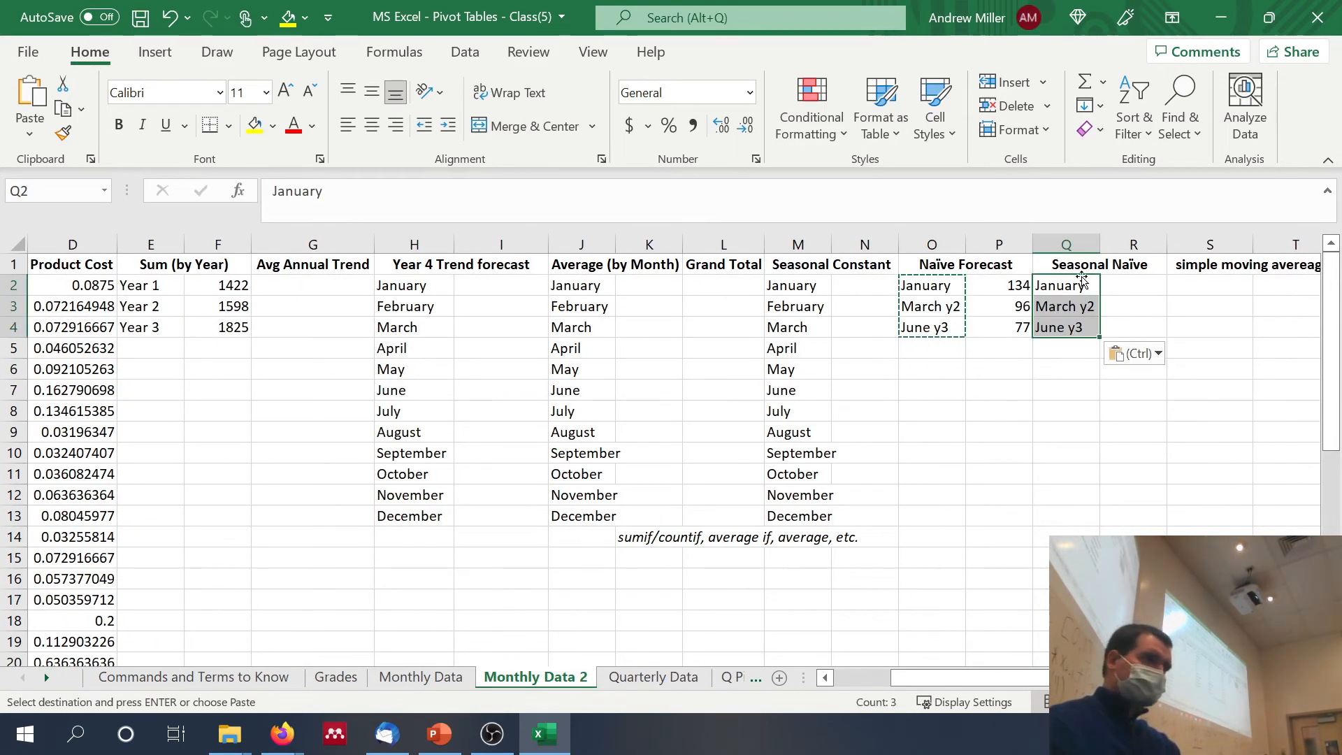
Step: Enter January's seasonal naïve forecast in R2 as =C26, referencing the Year 3 January count
{"action": "left_click", "coordinate": [1121, 285]}
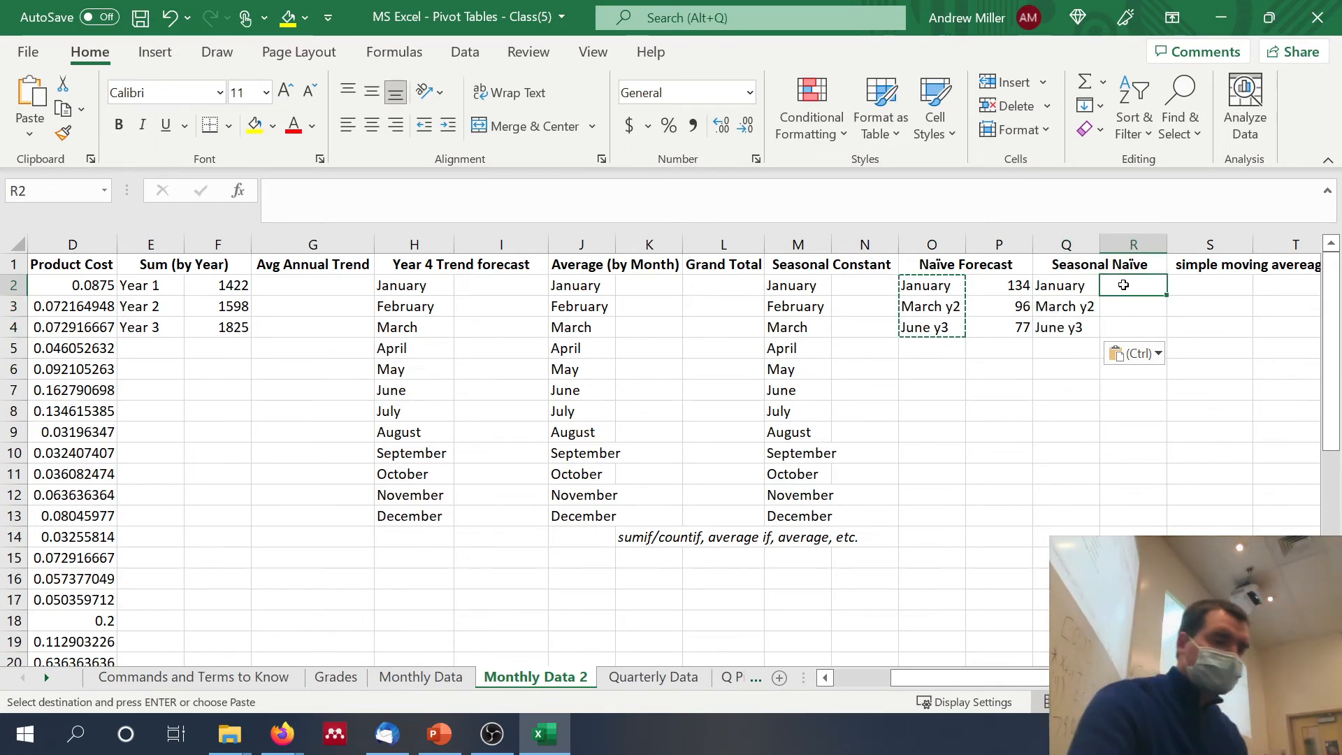
{"action": "key", "text": "Escape"}
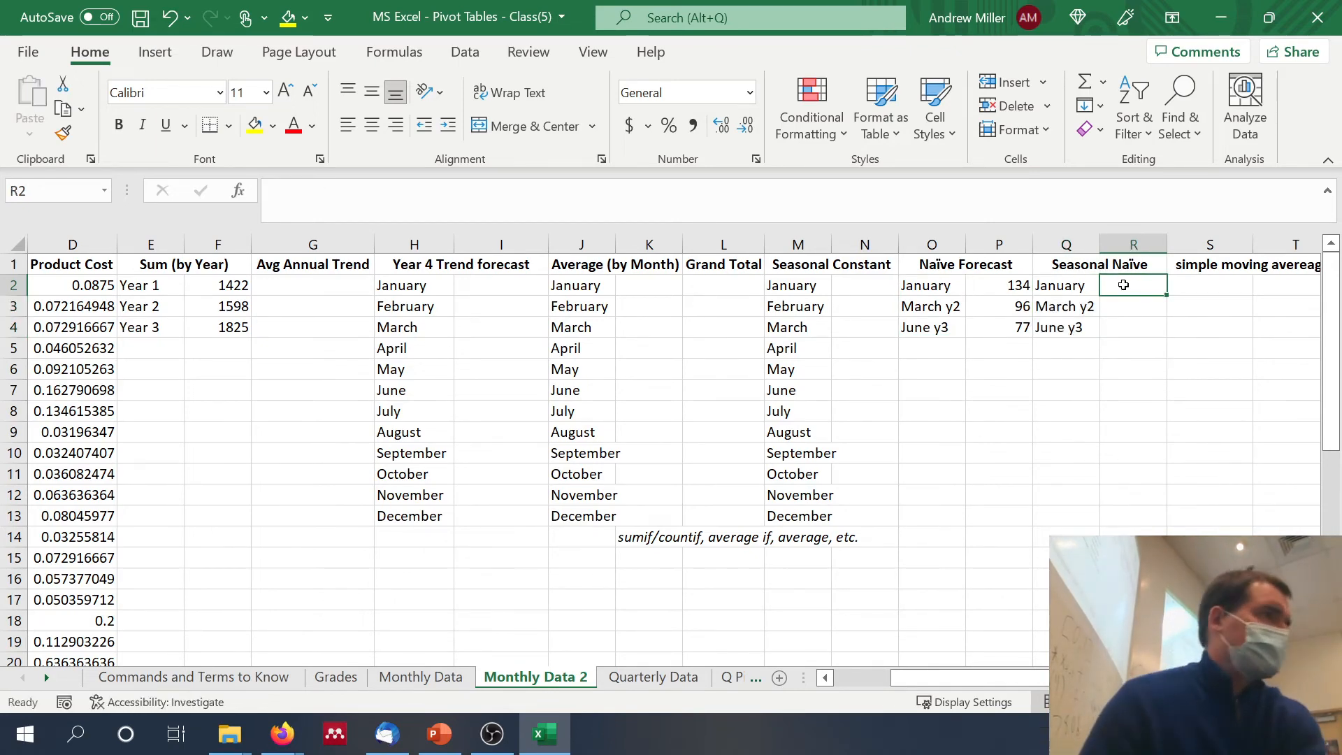
{"action": "type", "text": "="}
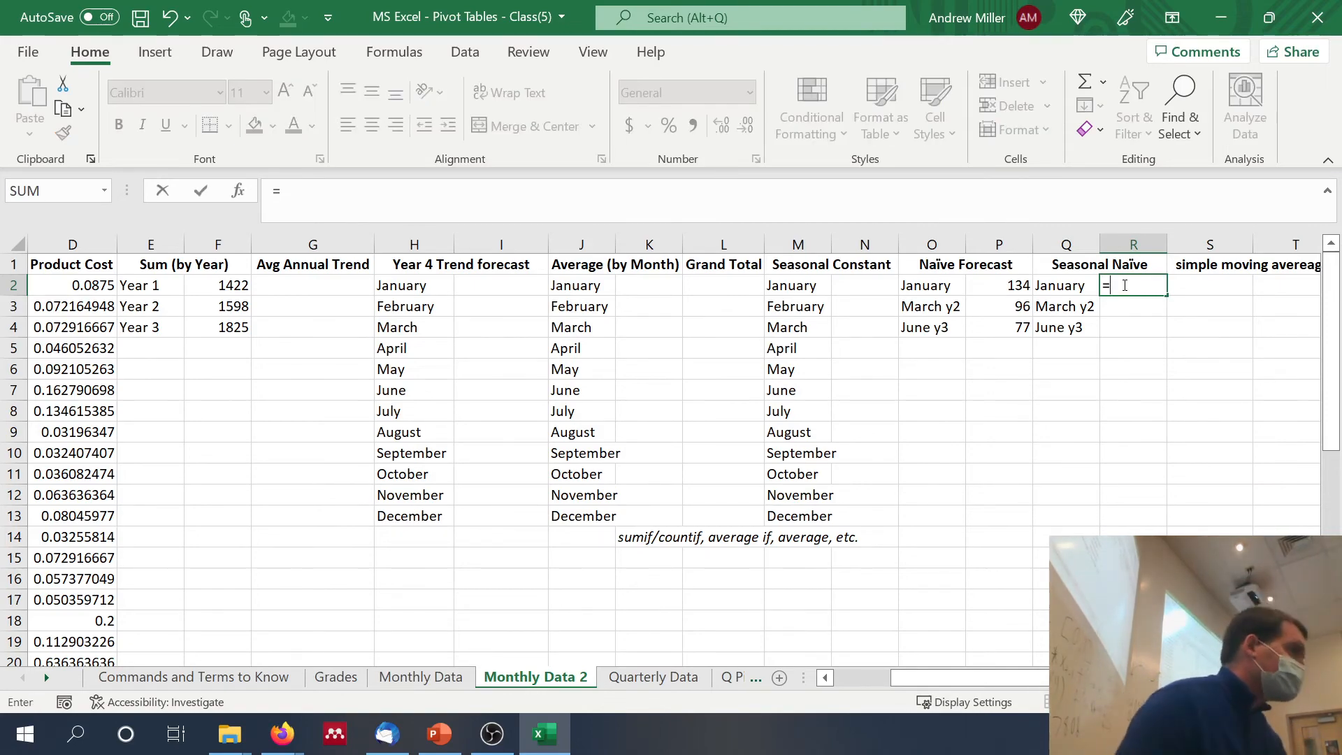
{"action": "scroll", "coordinate": [877, 447], "scroll_direction": "left", "scroll_amount": 2}
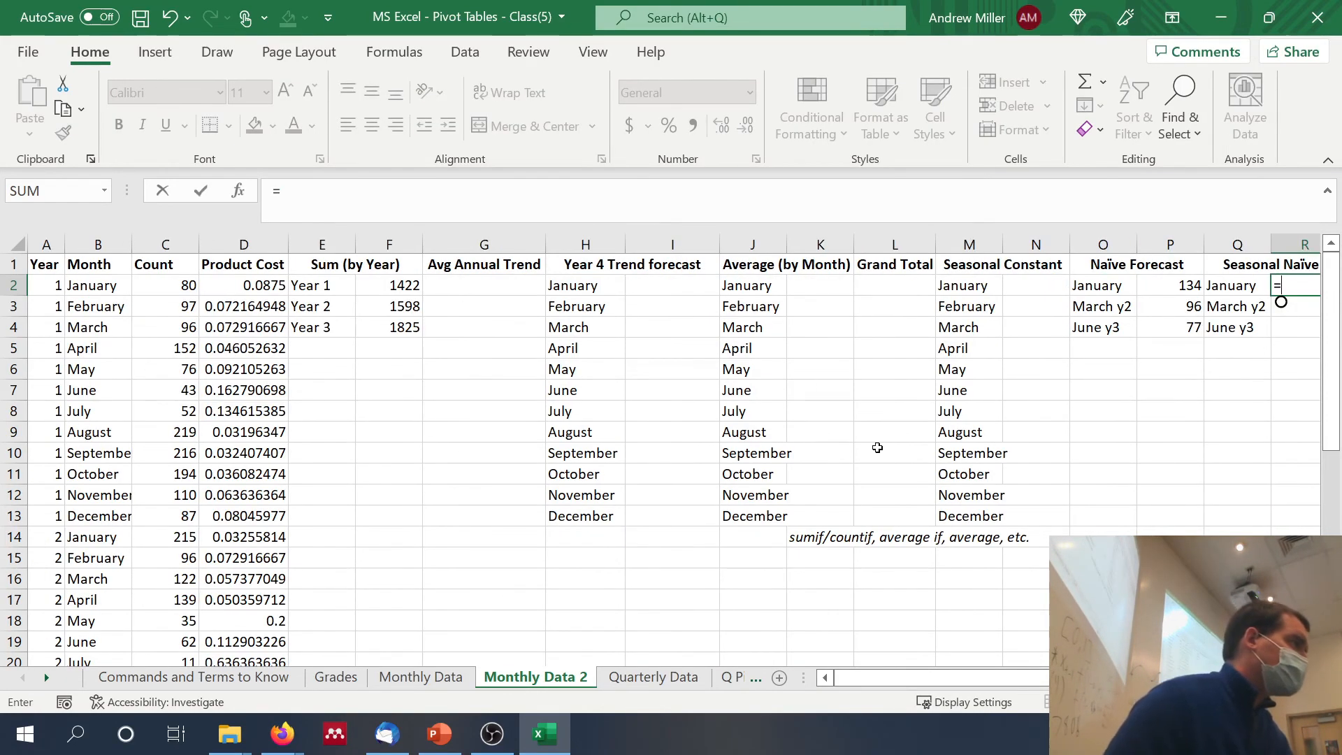
{"action": "scroll", "coordinate": [877, 448], "scroll_direction": "down", "scroll_amount": 6}
{"action": "scroll", "coordinate": [877, 447], "scroll_direction": "down", "scroll_amount": 3}
{"action": "scroll", "coordinate": [877, 447], "scroll_direction": "up", "scroll_amount": 1}
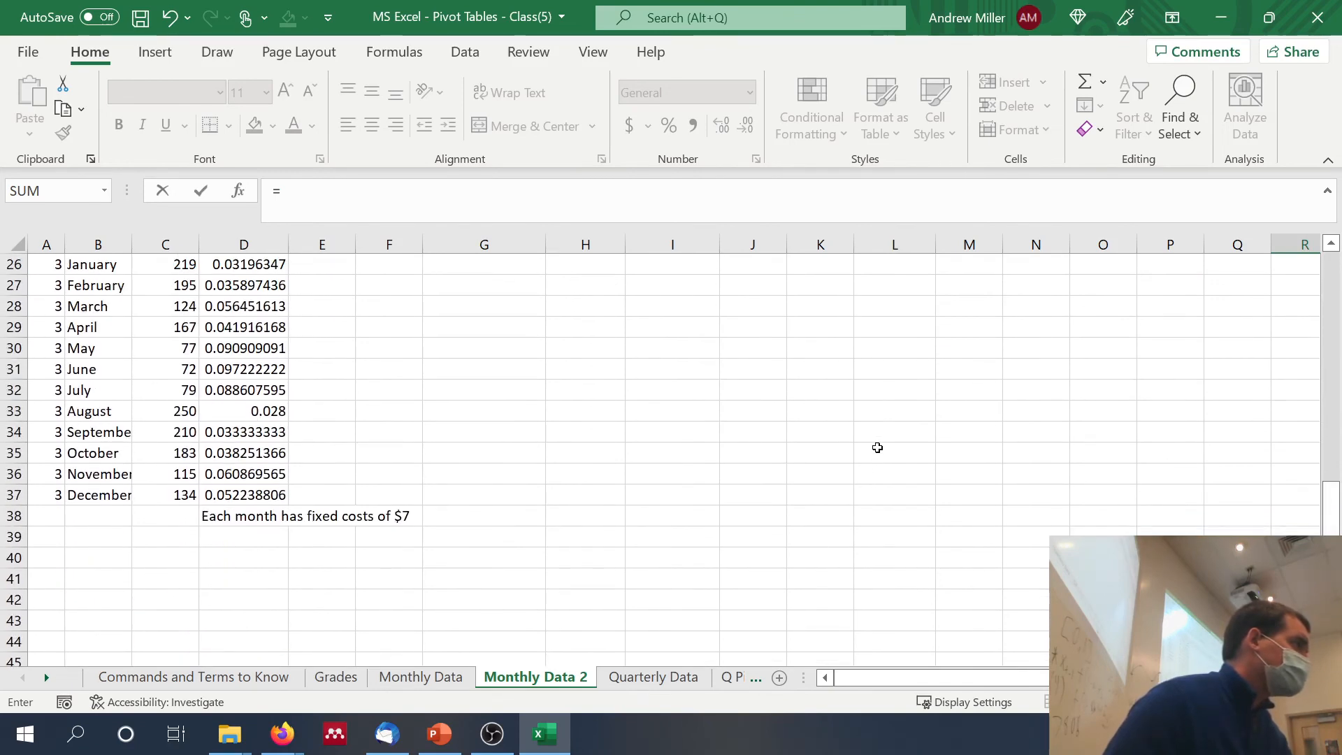
{"action": "left_click", "coordinate": [183, 264]}
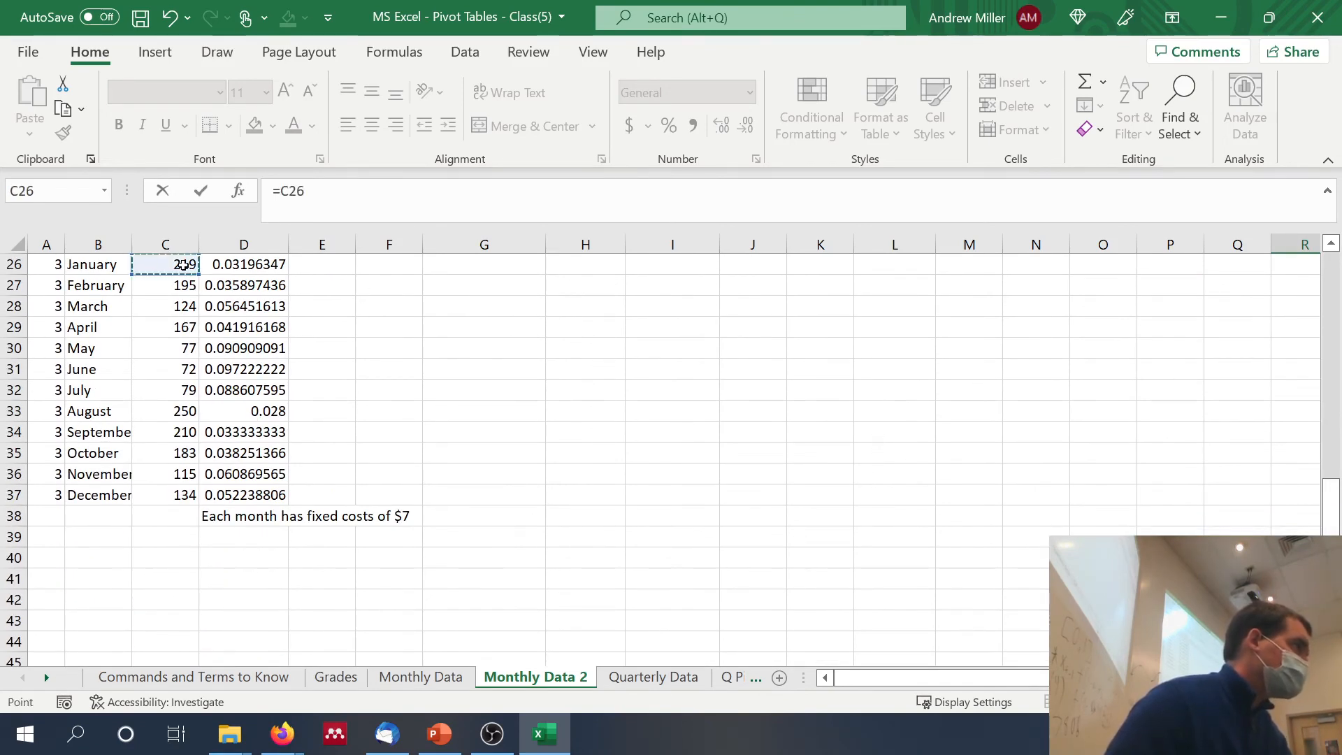
{"action": "key", "text": "Return"}
{"action": "scroll", "coordinate": [747, 398], "scroll_direction": "up", "scroll_amount": 1}
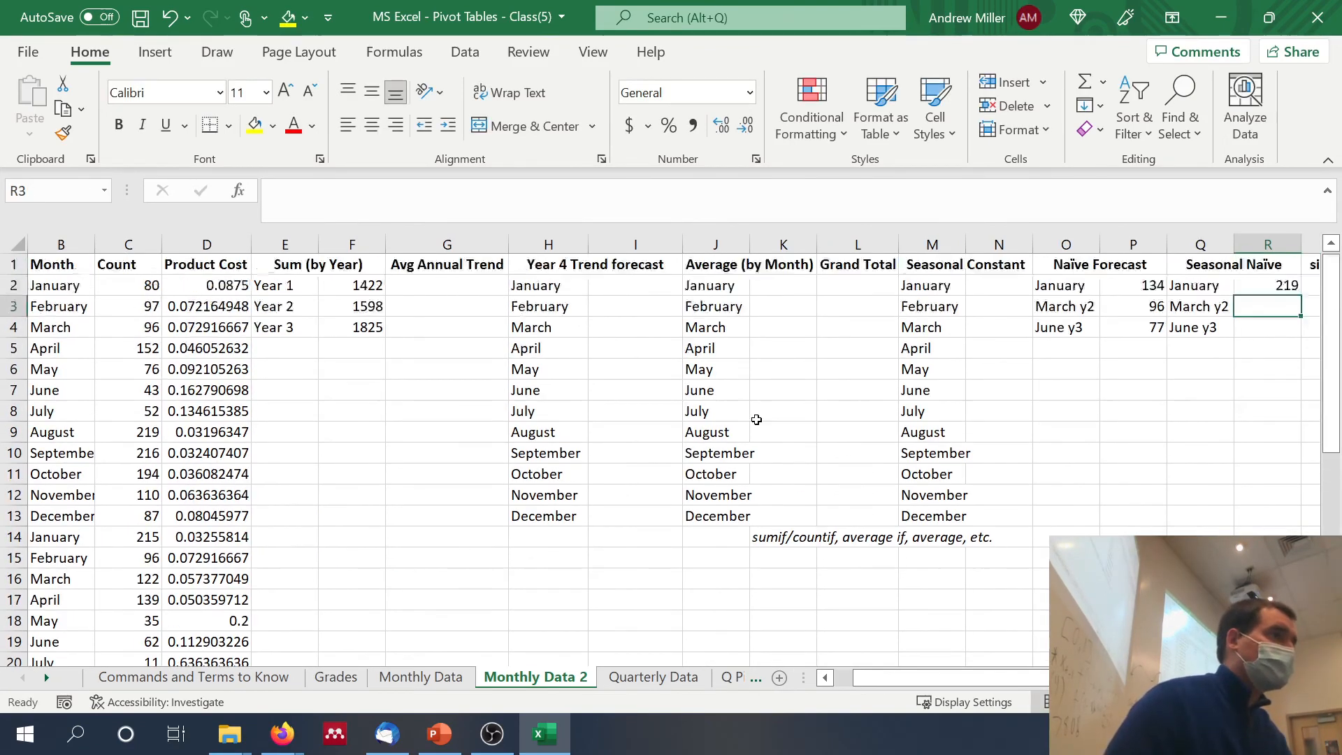
Step: Enter the seasonal naïve forecast for March of Year 2 in R3 as =C4, referencing the Year 1 March count
{"action": "type", "text": "="}
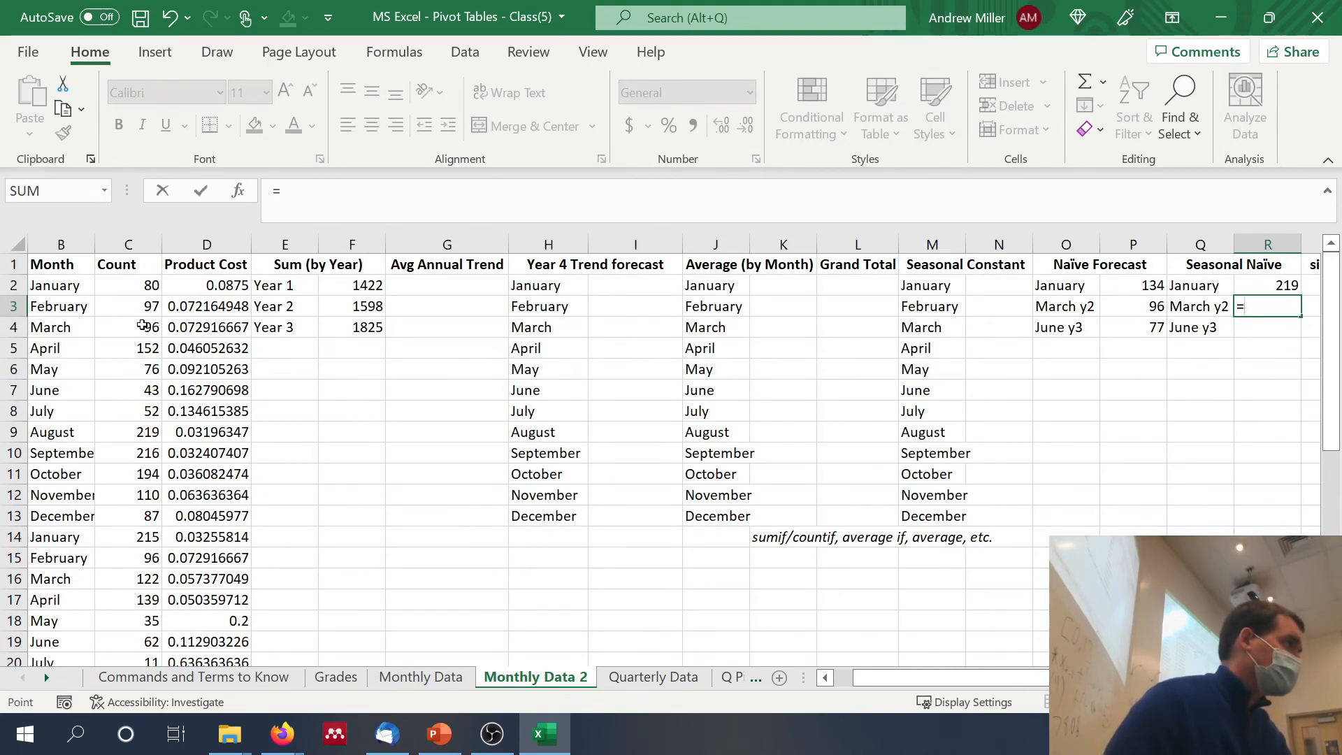
{"action": "left_click", "coordinate": [142, 325]}
{"action": "key", "text": "Return"}
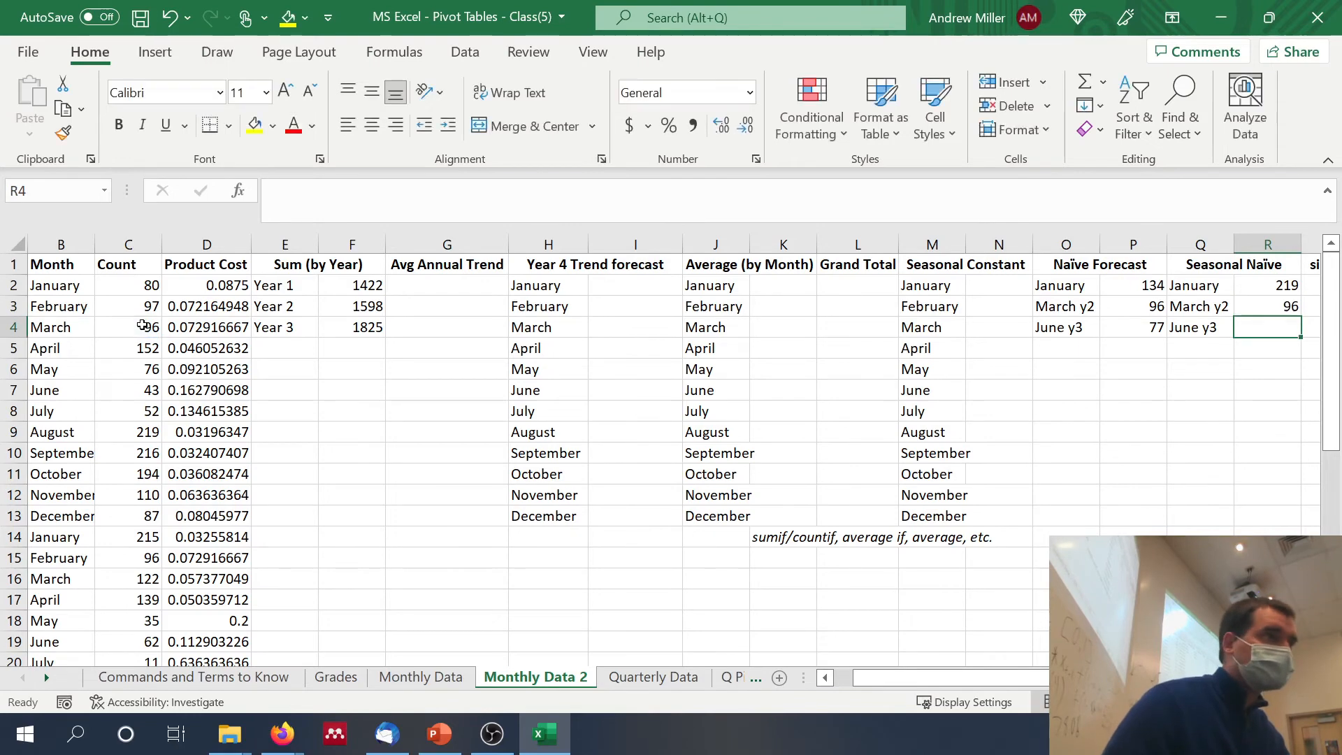
Step: Enter the seasonal naïve forecast for June of Year 3 in R4 as =C19, referencing the Year 2 June count
{"action": "type", "text": "="}
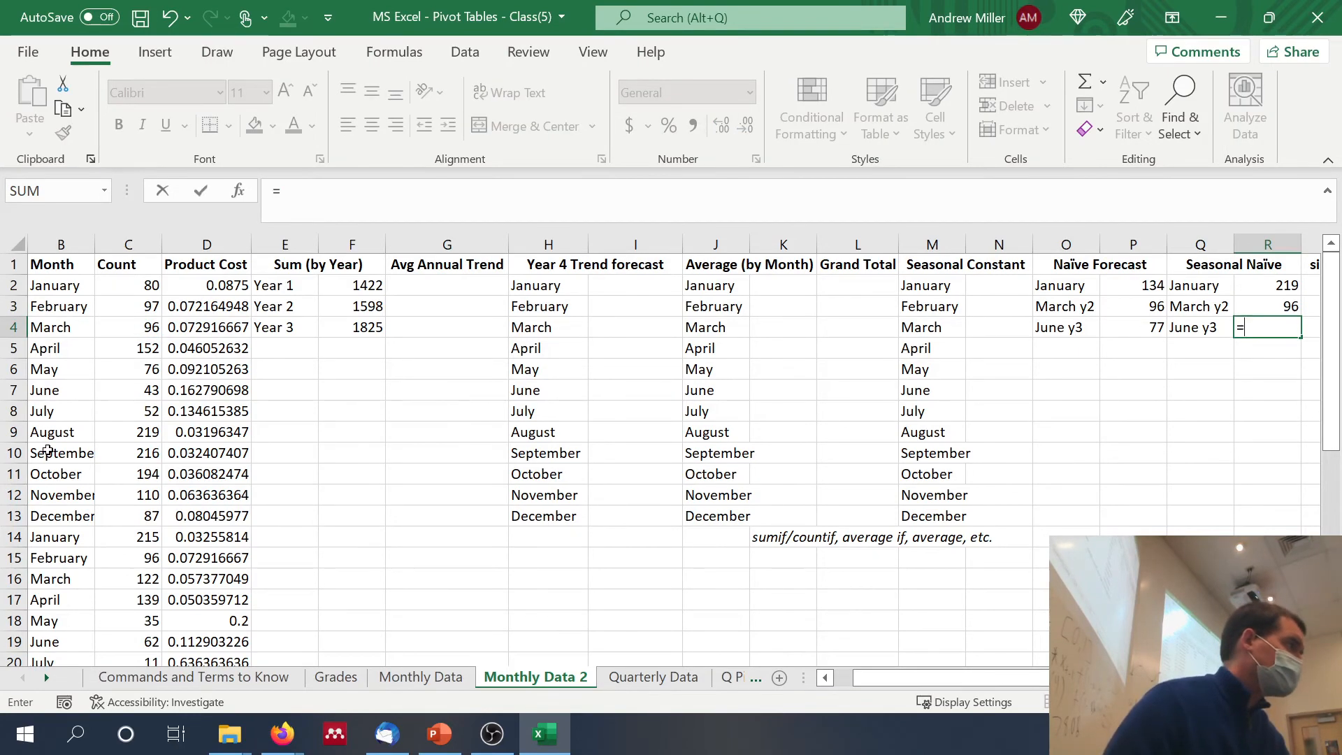
{"action": "scroll", "coordinate": [45, 440], "scroll_direction": "down", "scroll_amount": 4}
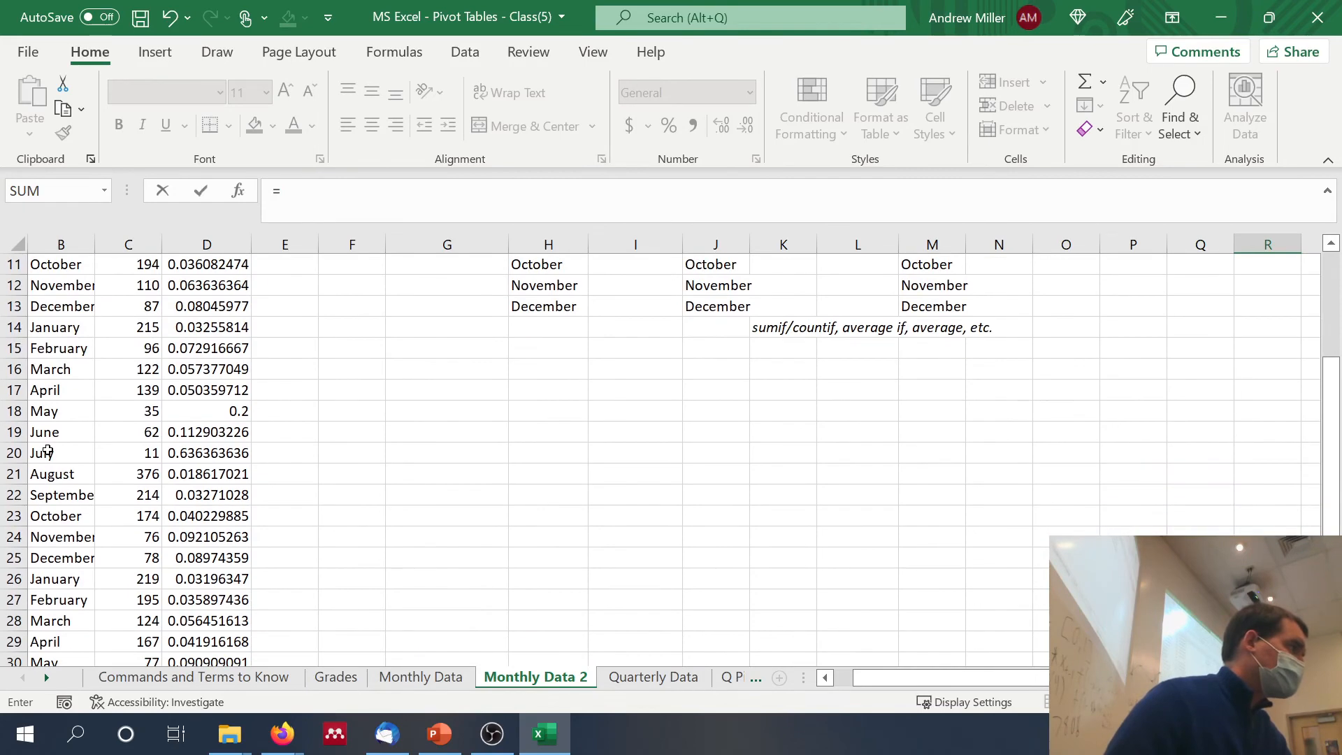
{"action": "left_click", "coordinate": [127, 432]}
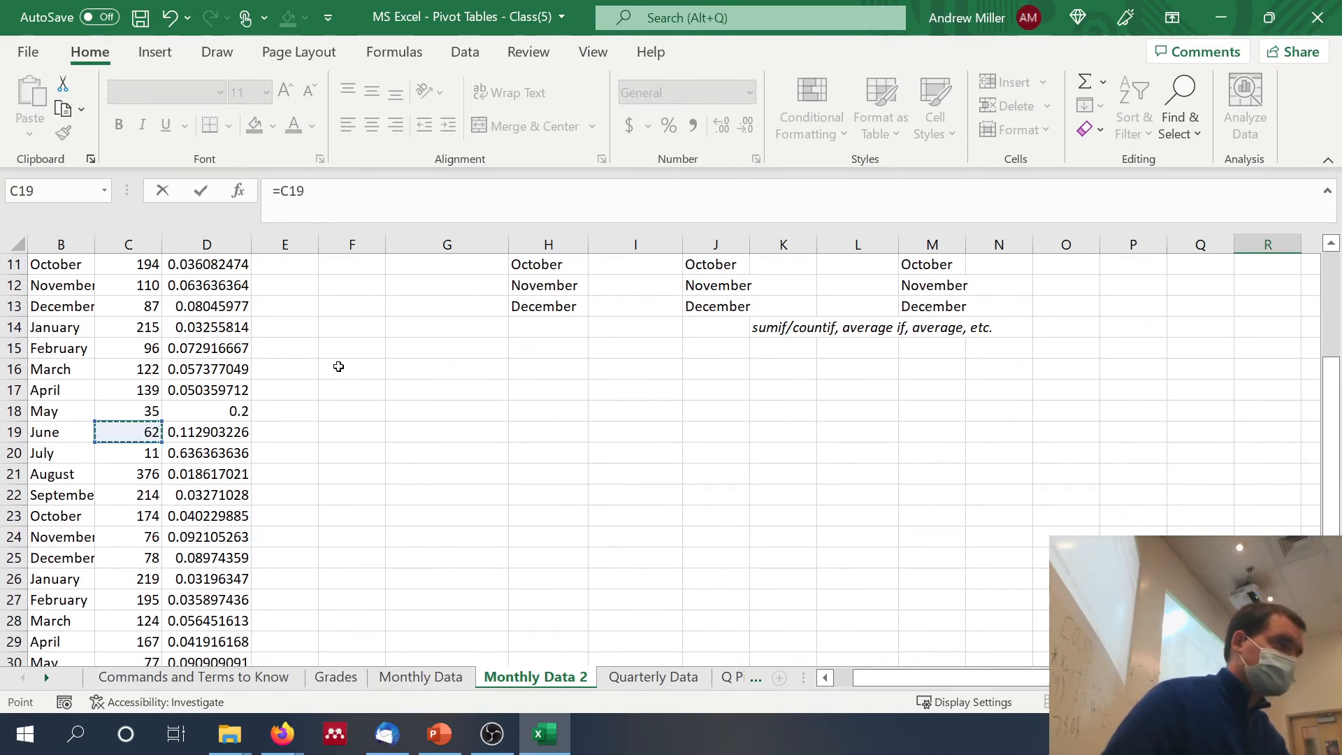
{"action": "key", "text": "Return"}
{"action": "scroll", "coordinate": [558, 383], "scroll_direction": "up", "scroll_amount": 2}
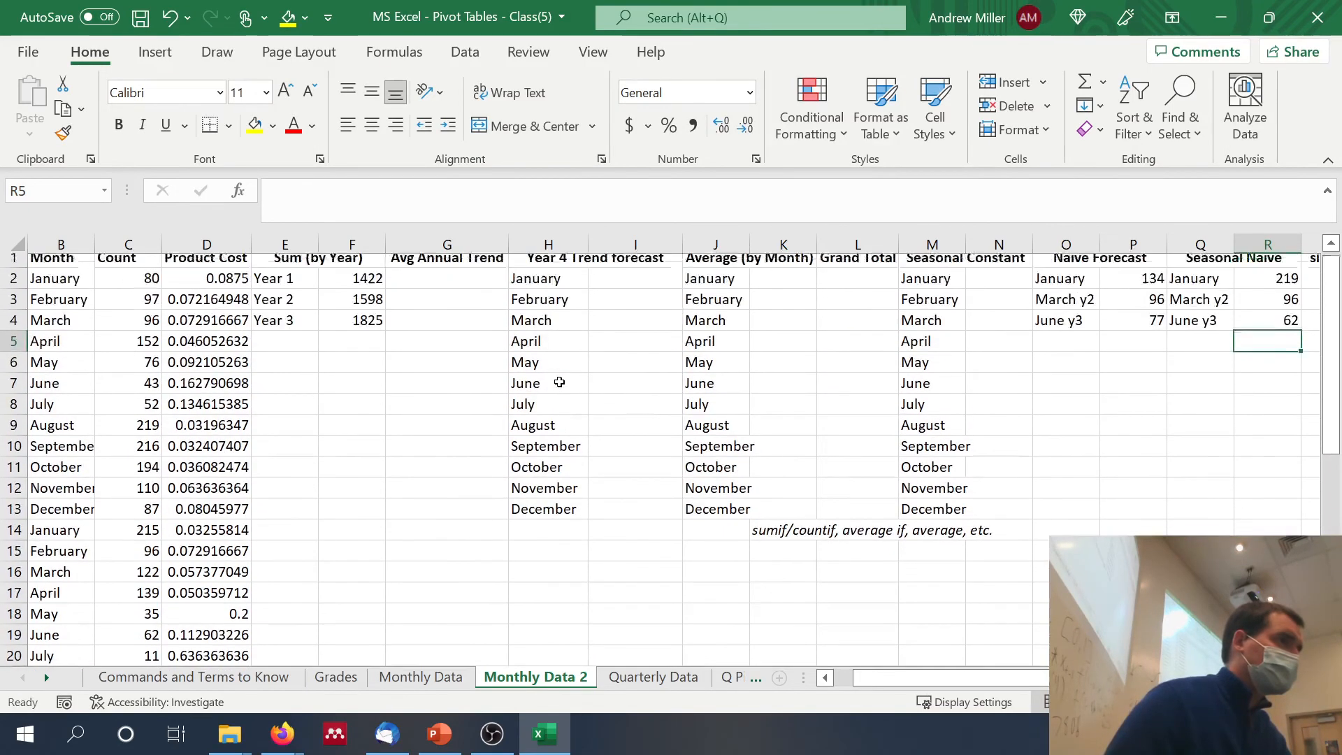
{"action": "scroll", "coordinate": [594, 477], "scroll_direction": "down", "scroll_amount": 3}
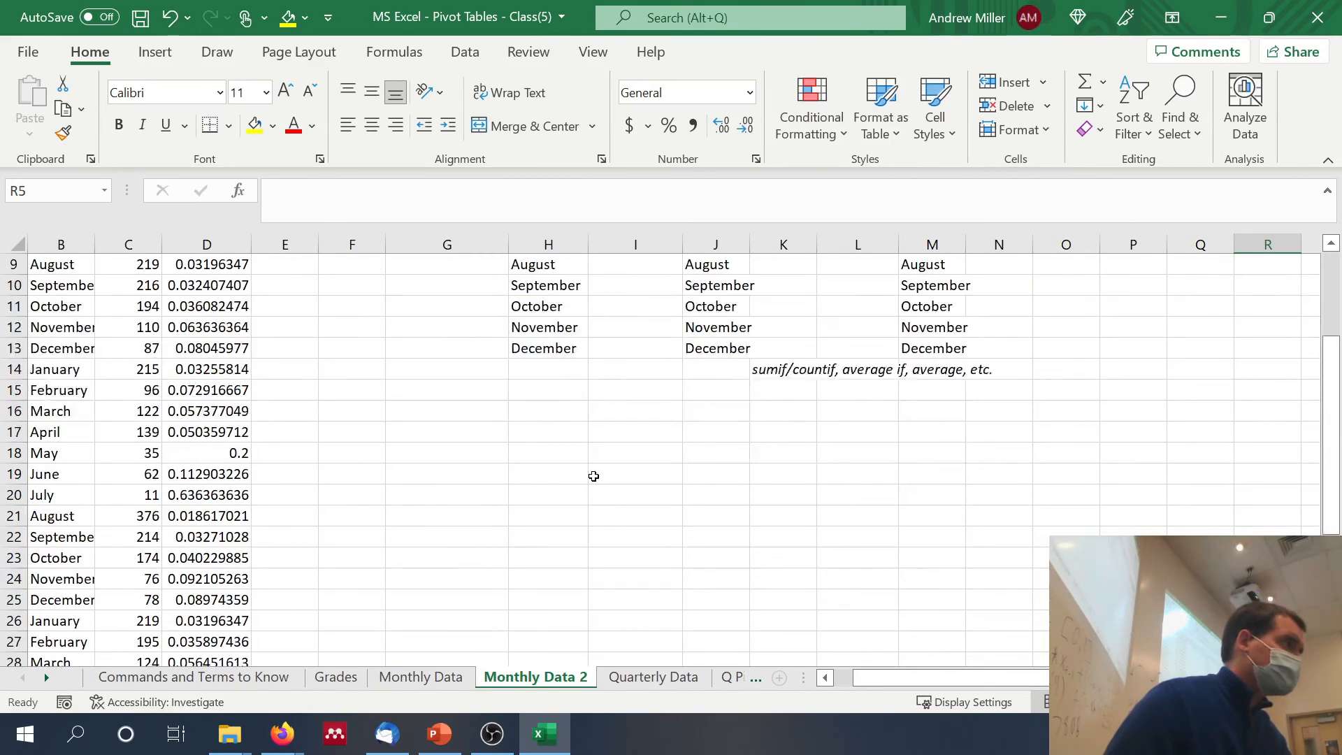
{"action": "scroll", "coordinate": [594, 476], "scroll_direction": "up", "scroll_amount": 3}
{"action": "scroll", "coordinate": [594, 476], "scroll_direction": "left", "scroll_amount": 1}
{"action": "scroll", "coordinate": [594, 476], "scroll_direction": "down", "scroll_amount": 2}
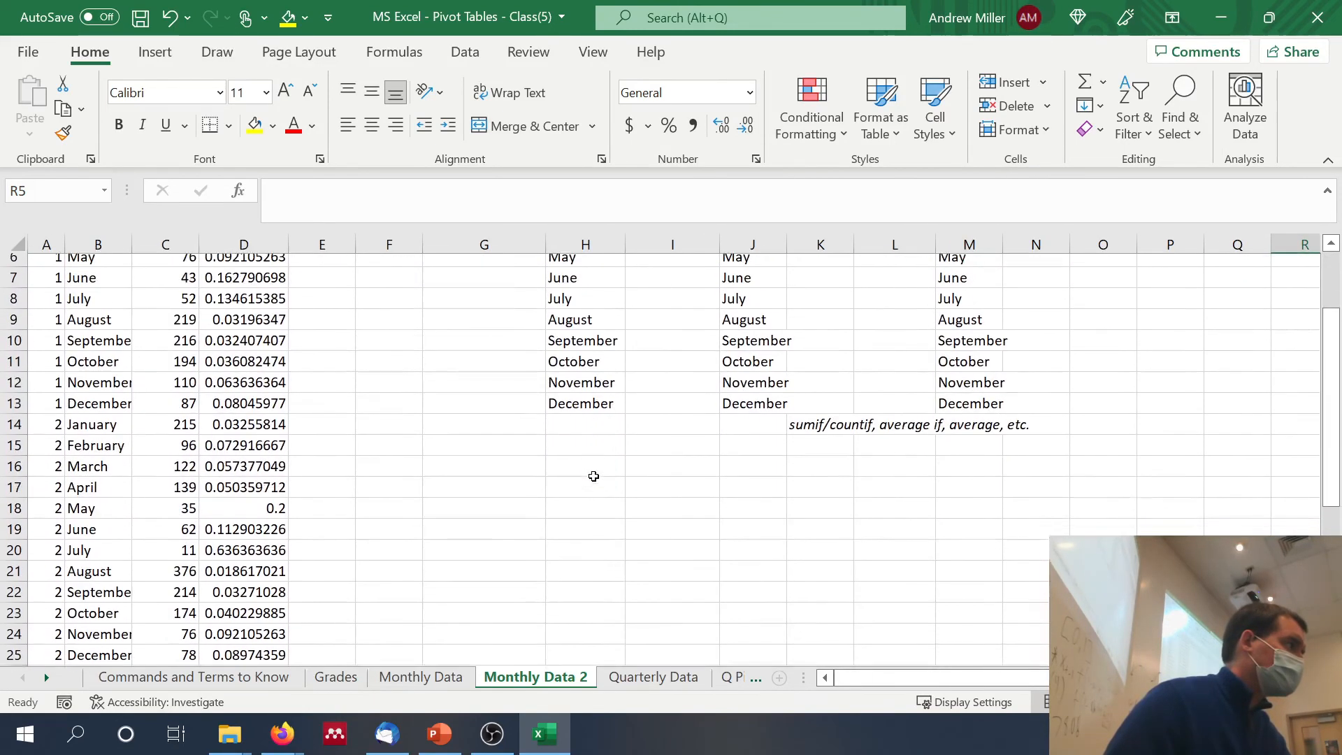
{"action": "scroll", "coordinate": [593, 477], "scroll_direction": "up", "scroll_amount": 2}
Step: Copy the three month labels from Q2:Q4 into S2:S4 of the simple moving average section
{"action": "scroll", "coordinate": [594, 476], "scroll_direction": "right", "scroll_amount": 4}
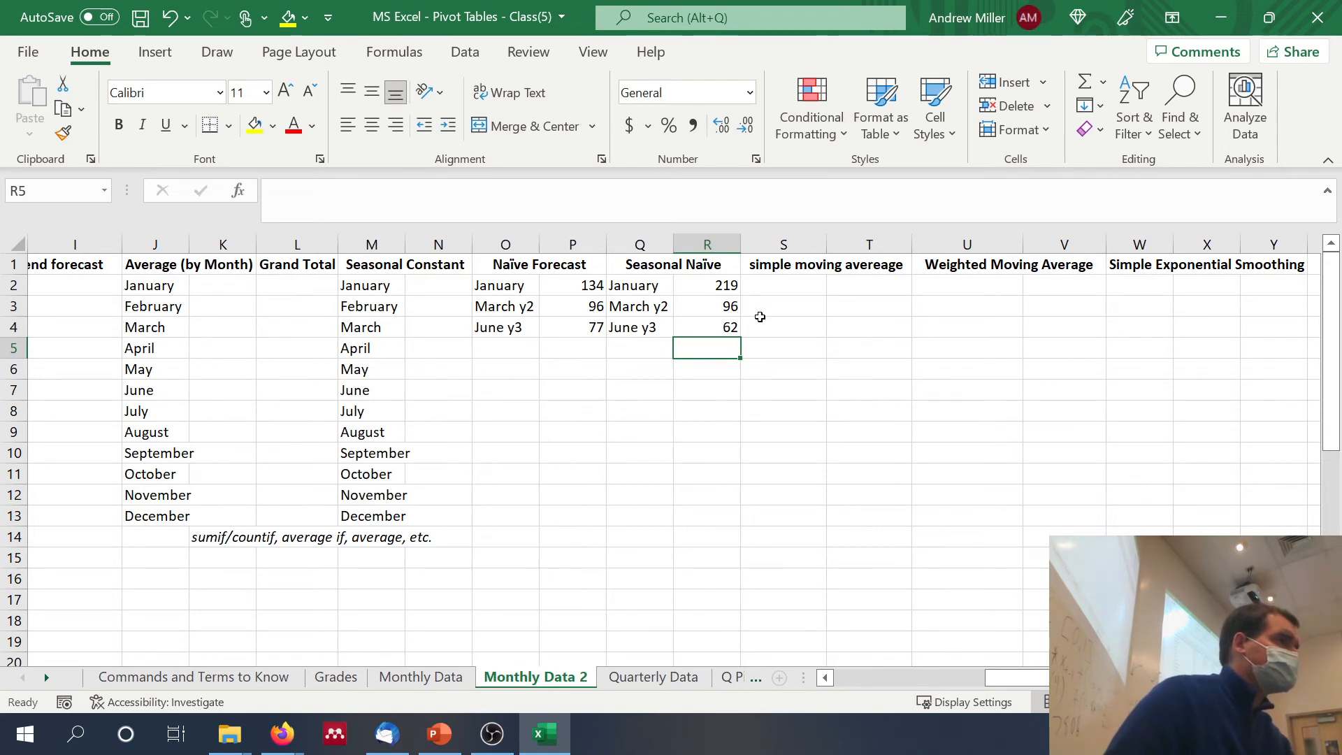
{"action": "left_click_drag", "start_coordinate": [636, 287], "coordinate": [647, 329]}
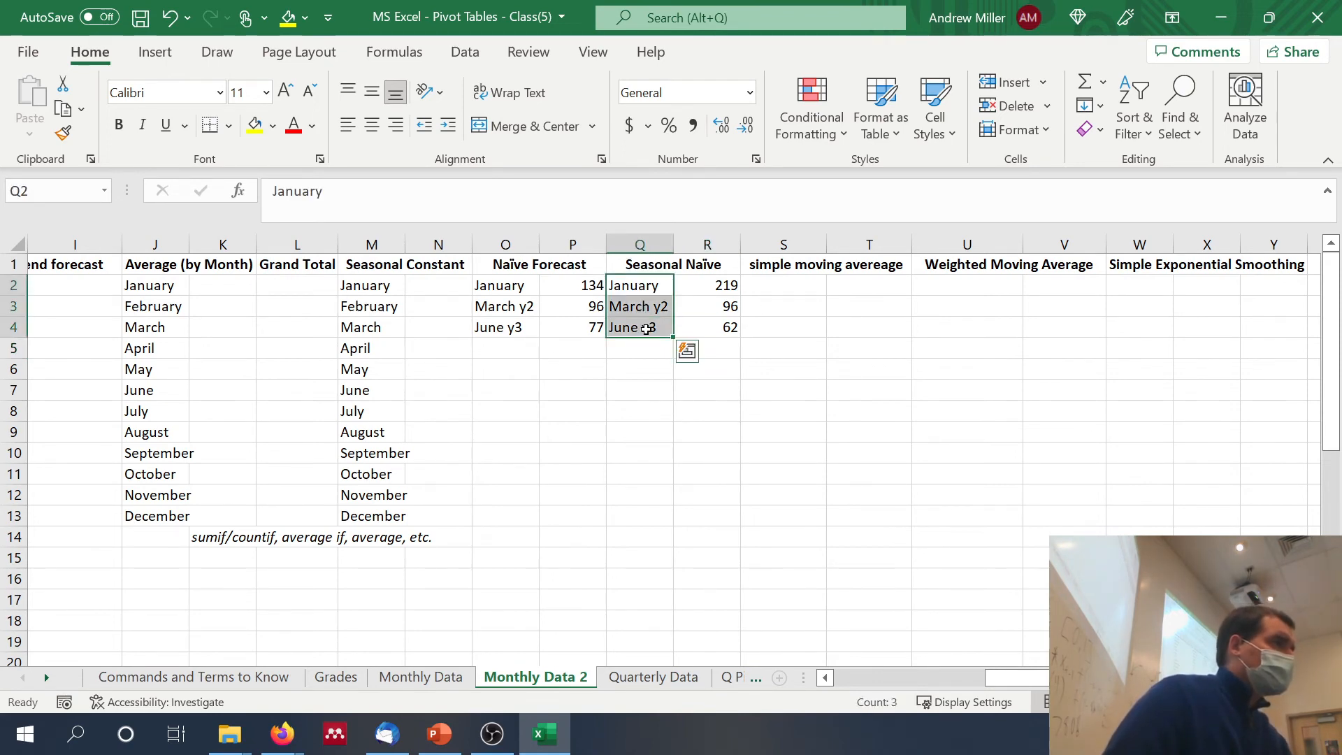
{"action": "key", "text": "ctrl+c"}
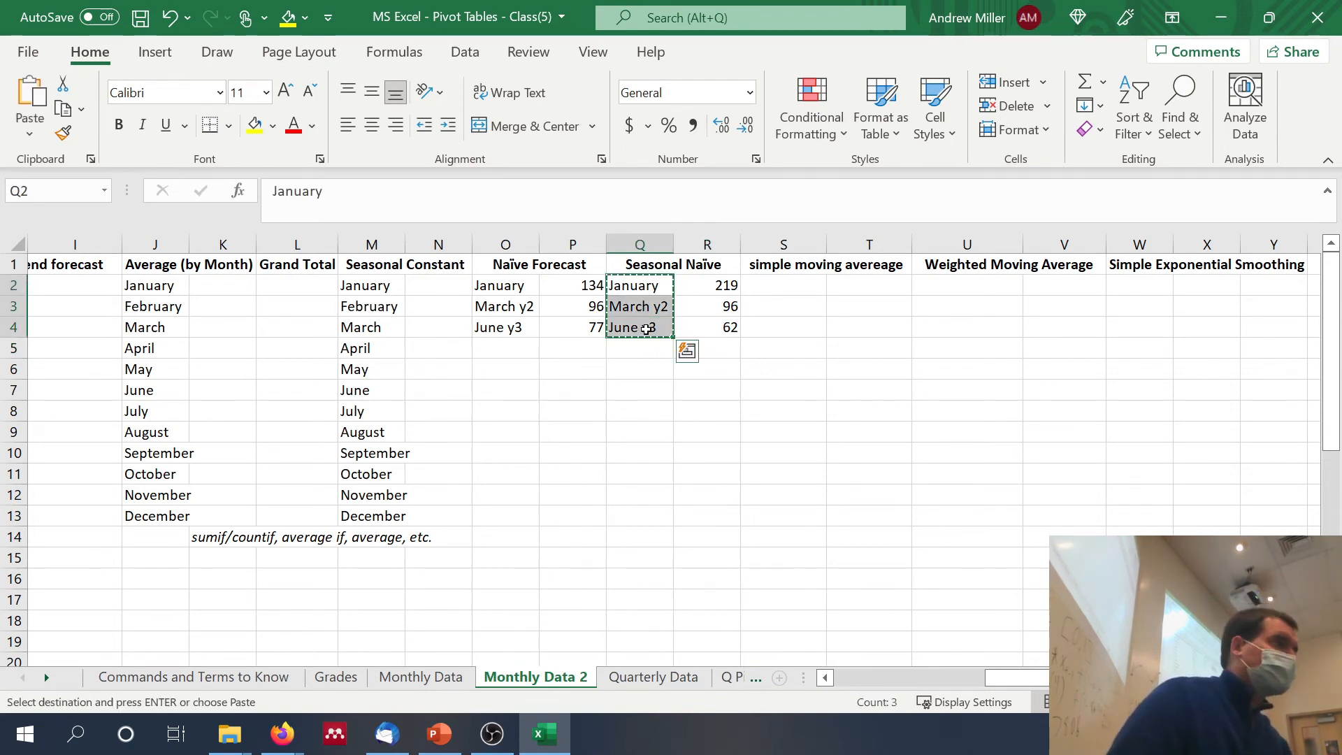
{"action": "left_click", "coordinate": [785, 283]}
{"action": "key", "text": "ctrl+v"}
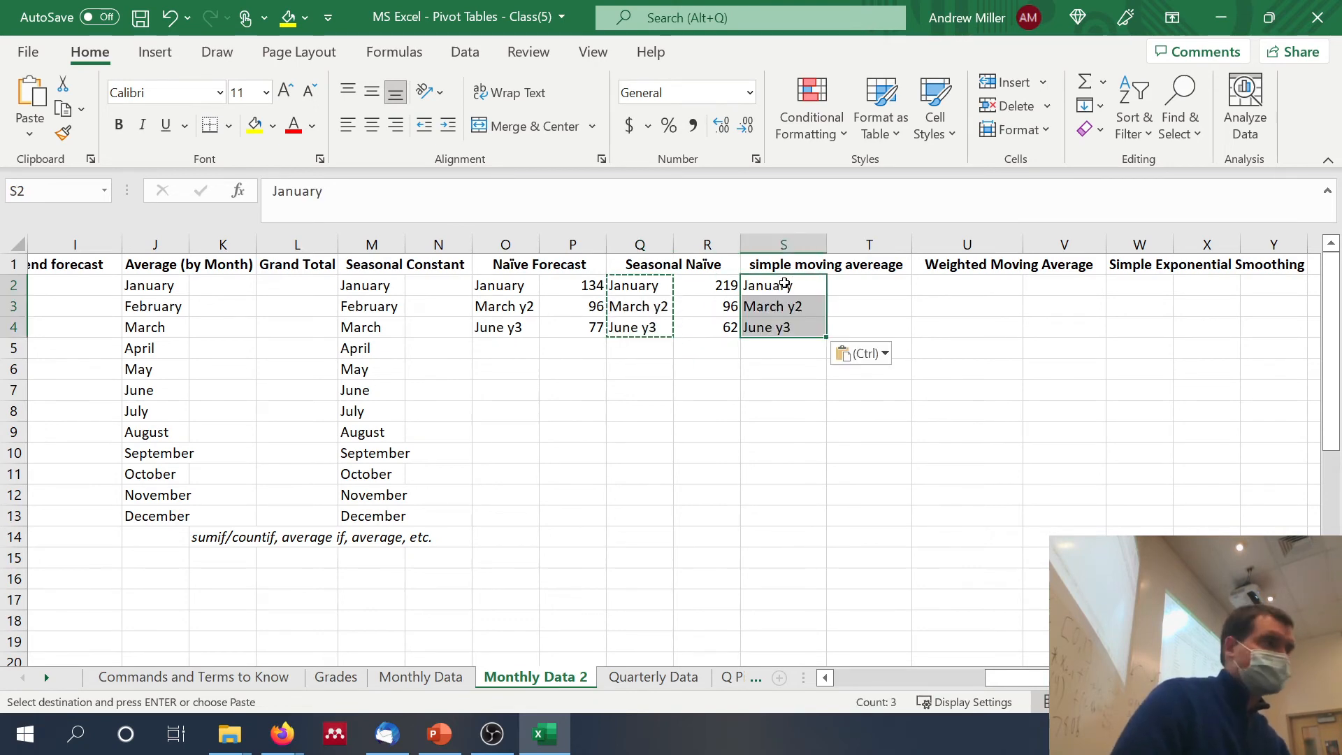
Step: Change the January label in S2 of the simple moving average section to "January y4"
{"action": "left_click", "coordinate": [804, 279]}
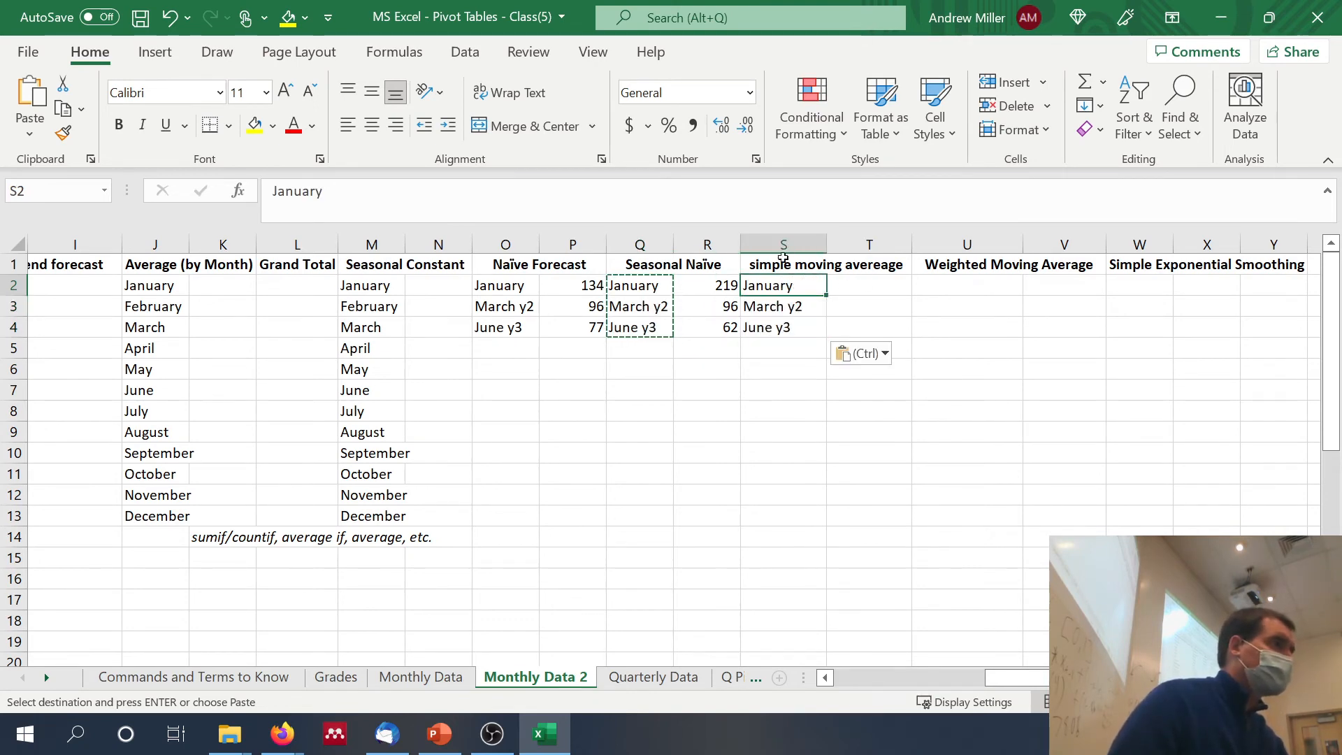
{"action": "left_click", "coordinate": [752, 181]}
{"action": "type", "text": "y4"}
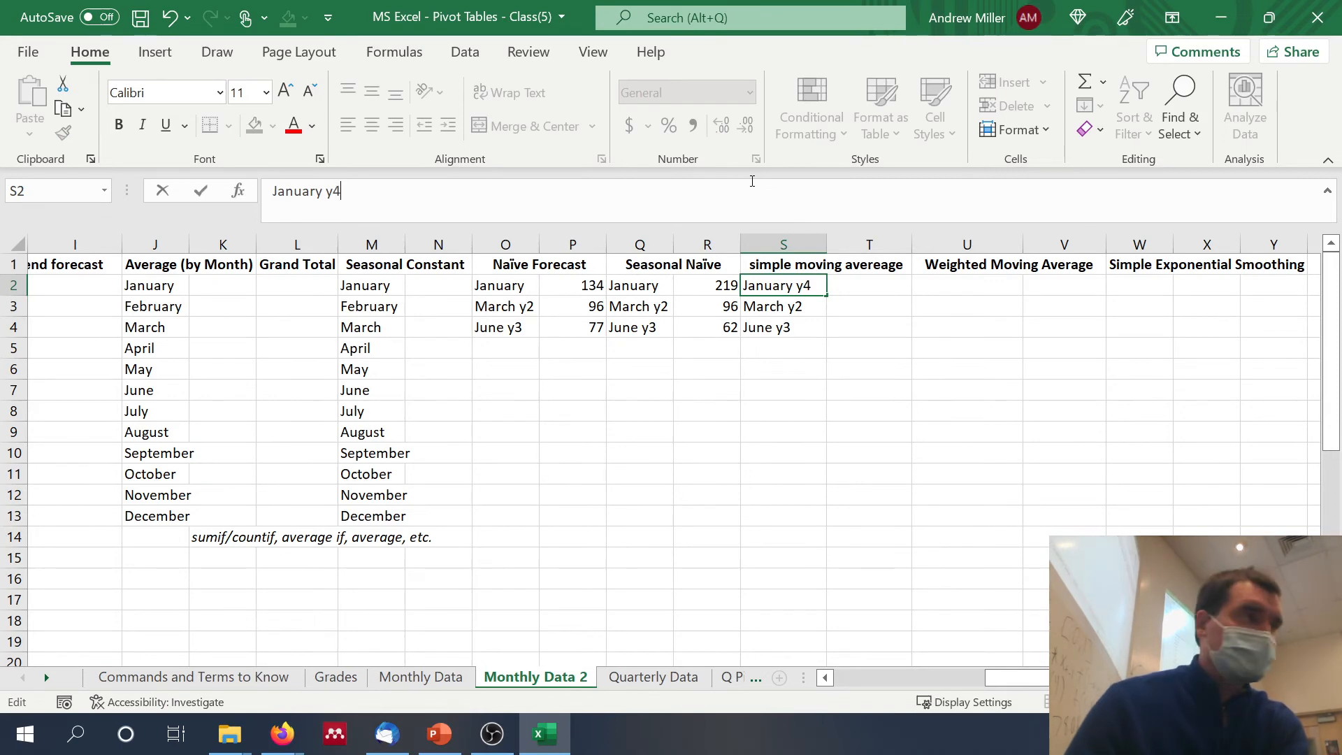
{"action": "key", "text": "ctrl+Return"}
{"action": "key", "text": "Down"}
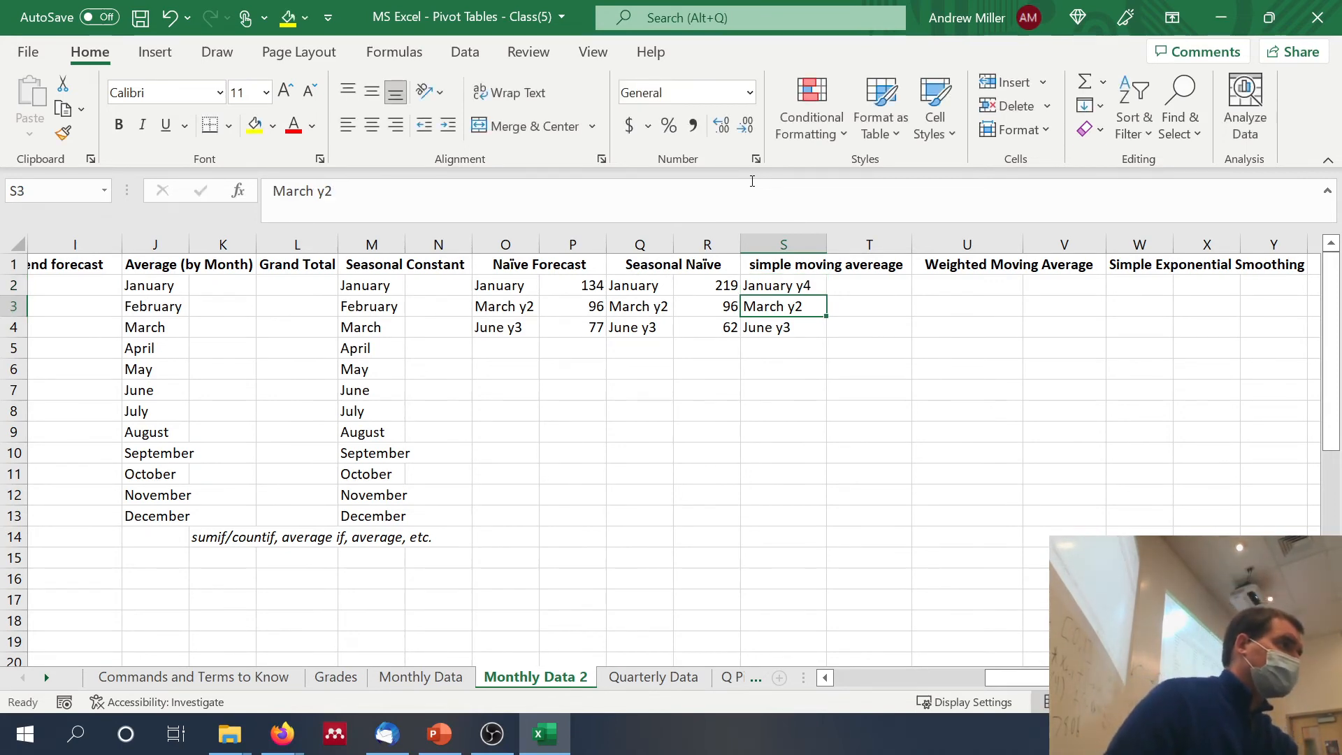
{"action": "key", "text": "Down"}
Step: Enter the simple moving average forecast for January of Year 4 in T2 as =average(C35:C37), covering the October to December Year 3 counts
{"action": "left_click", "coordinate": [888, 282]}
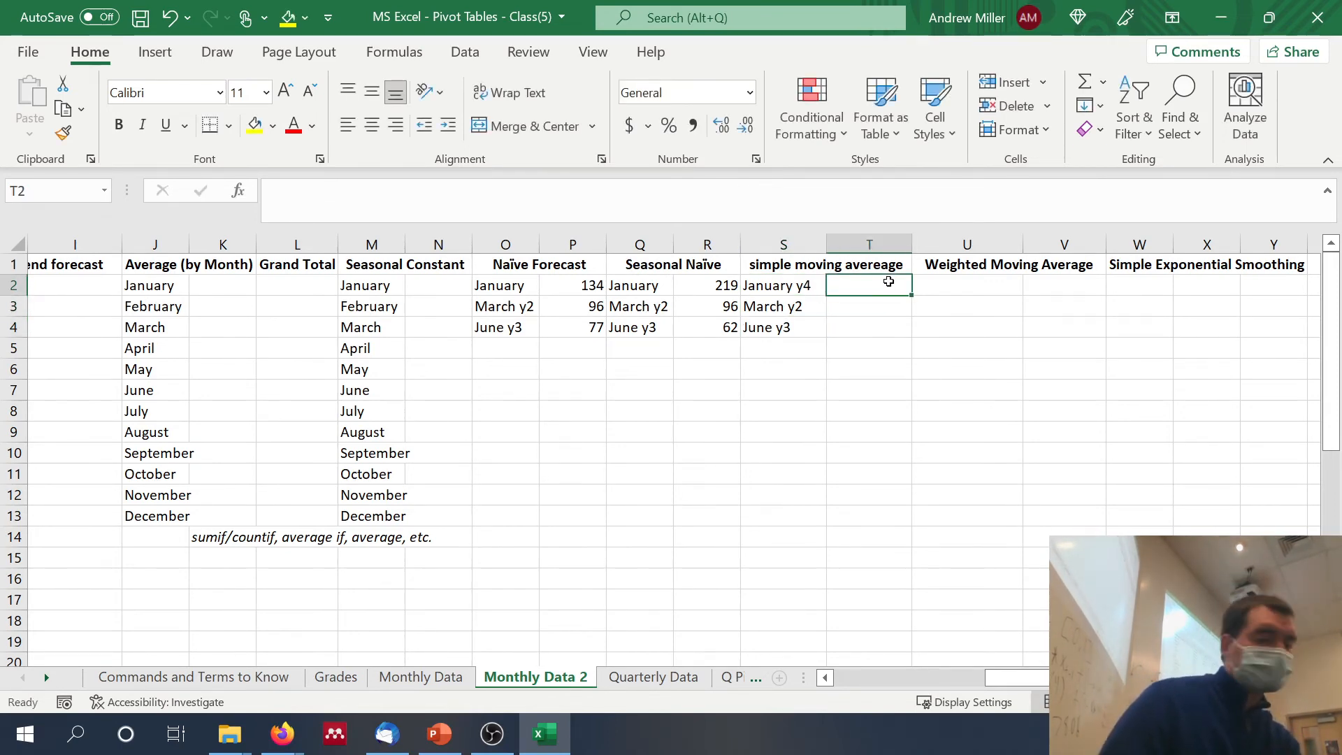
{"action": "type", "text": "=average("}
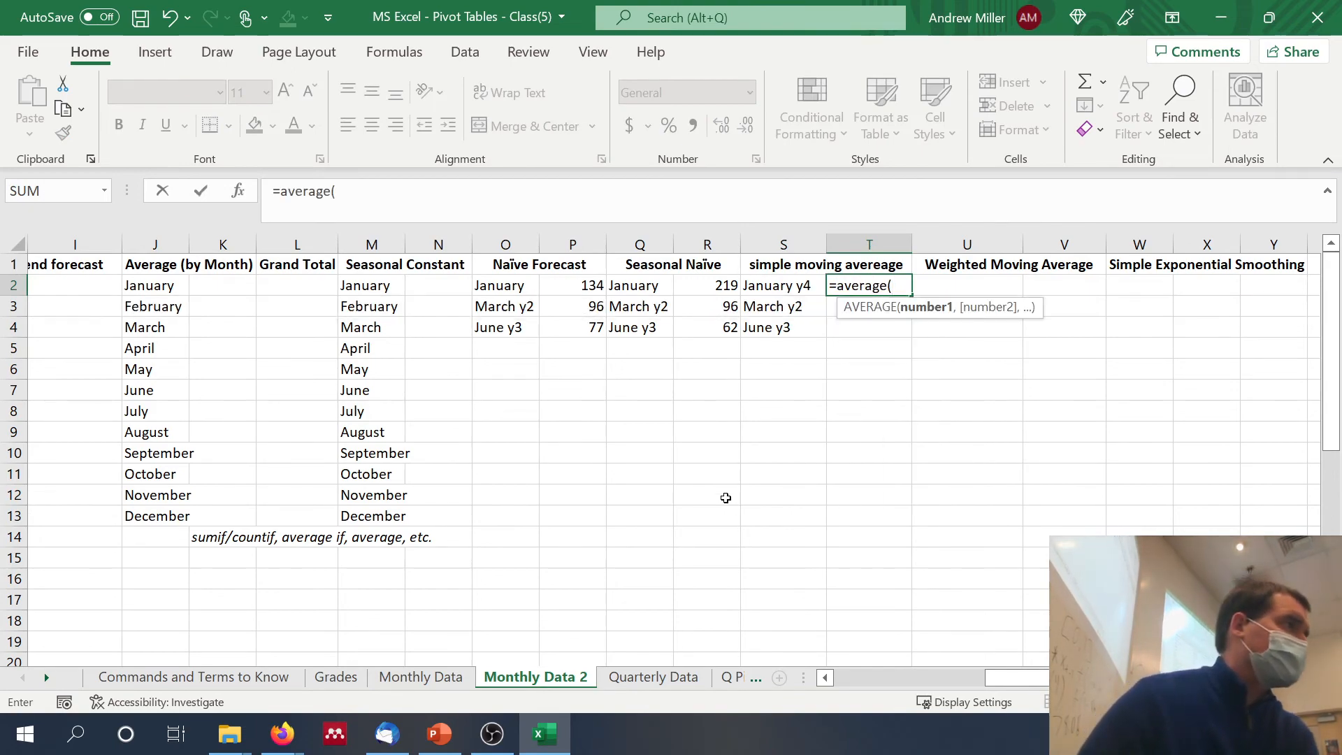
{"action": "scroll", "coordinate": [726, 498], "scroll_direction": "left", "scroll_amount": 3}
{"action": "scroll", "coordinate": [726, 498], "scroll_direction": "down", "scroll_amount": 7}
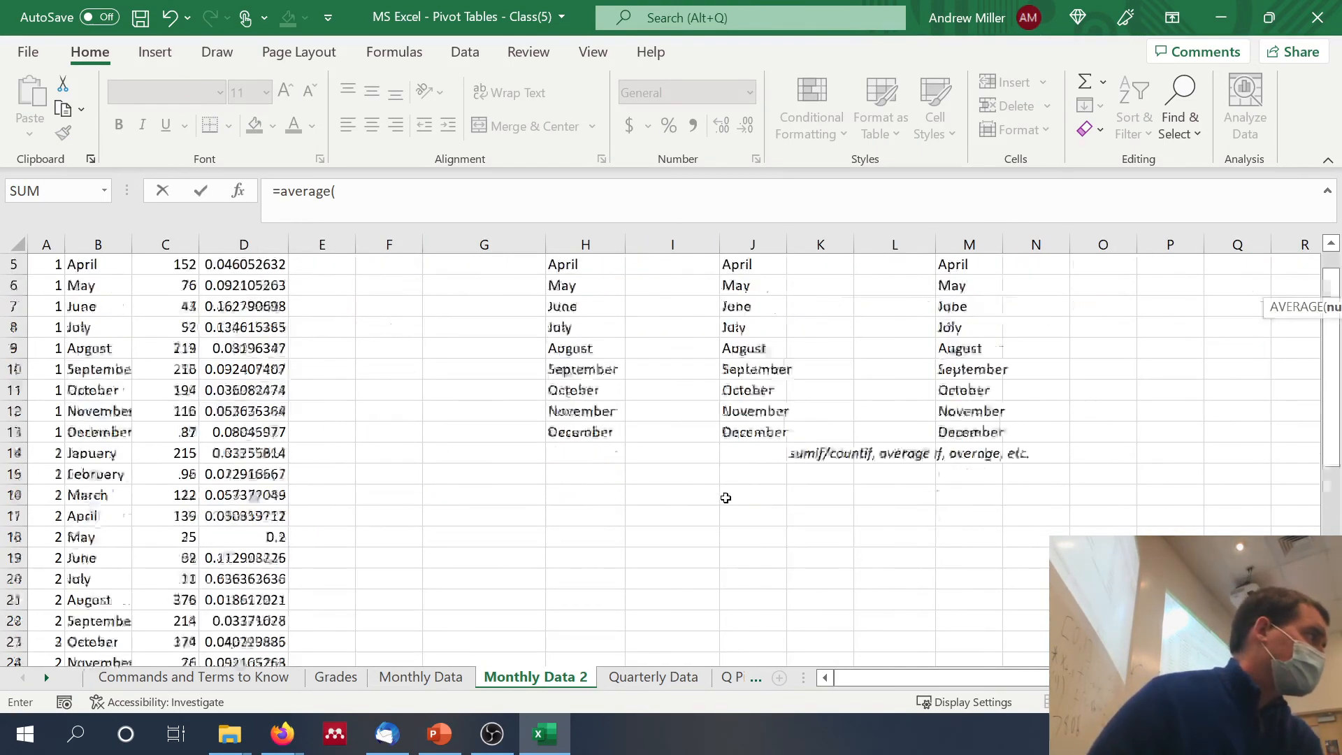
{"action": "scroll", "coordinate": [725, 498], "scroll_direction": "down", "scroll_amount": 1}
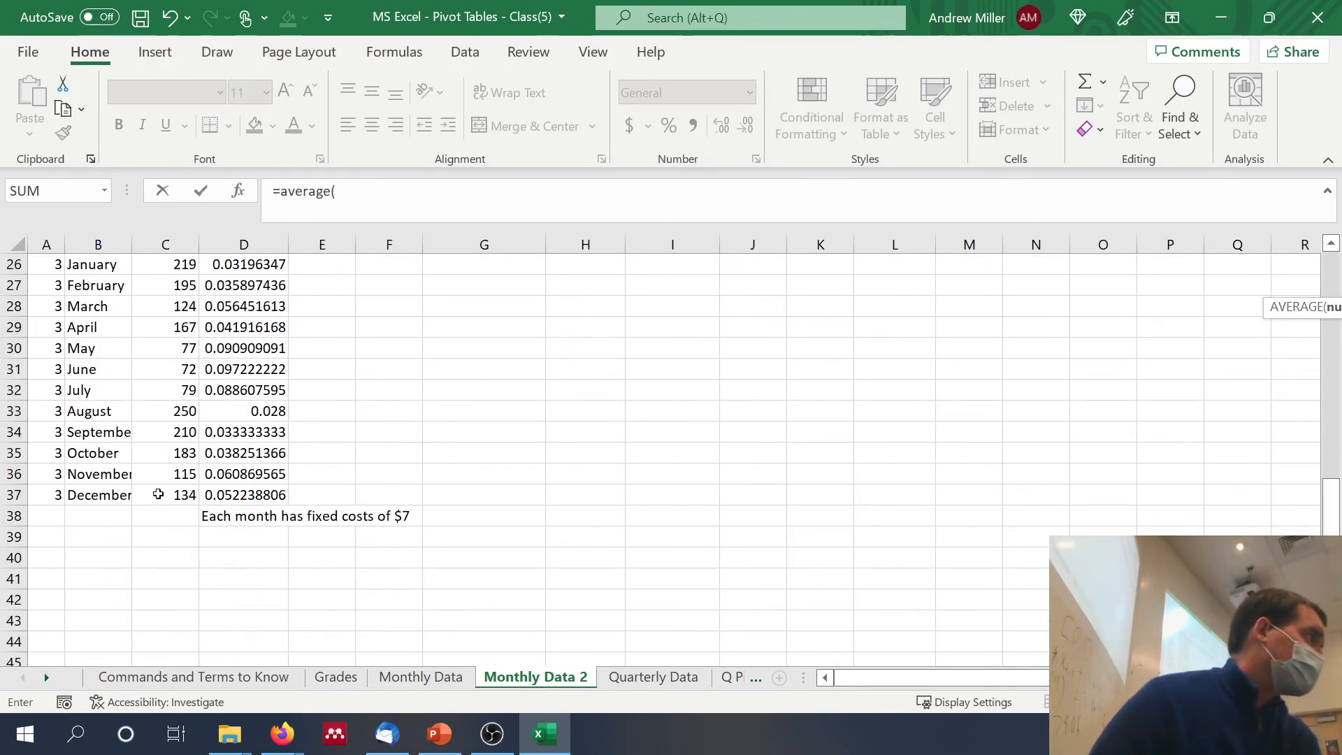
{"action": "left_click_drag", "start_coordinate": [162, 494], "coordinate": [161, 457]}
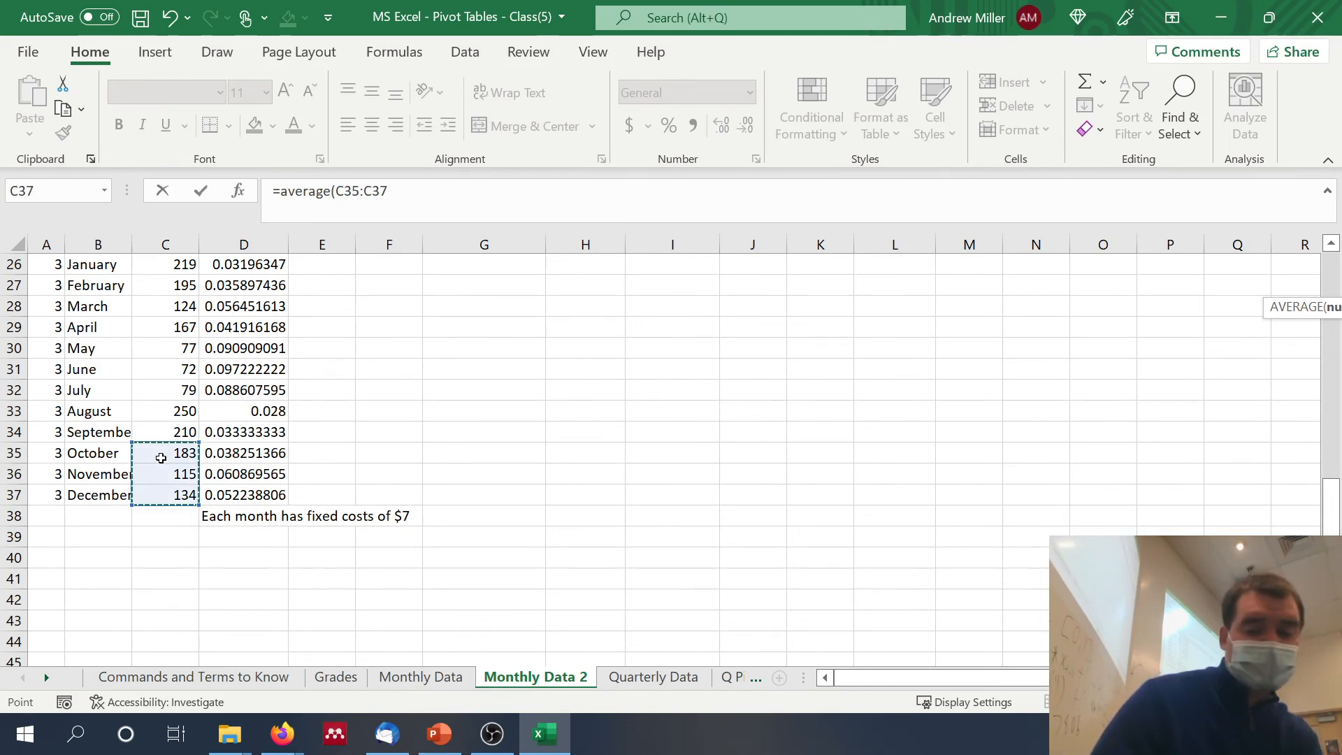
{"action": "type", "text": ")"}
{"action": "key", "text": "Return"}
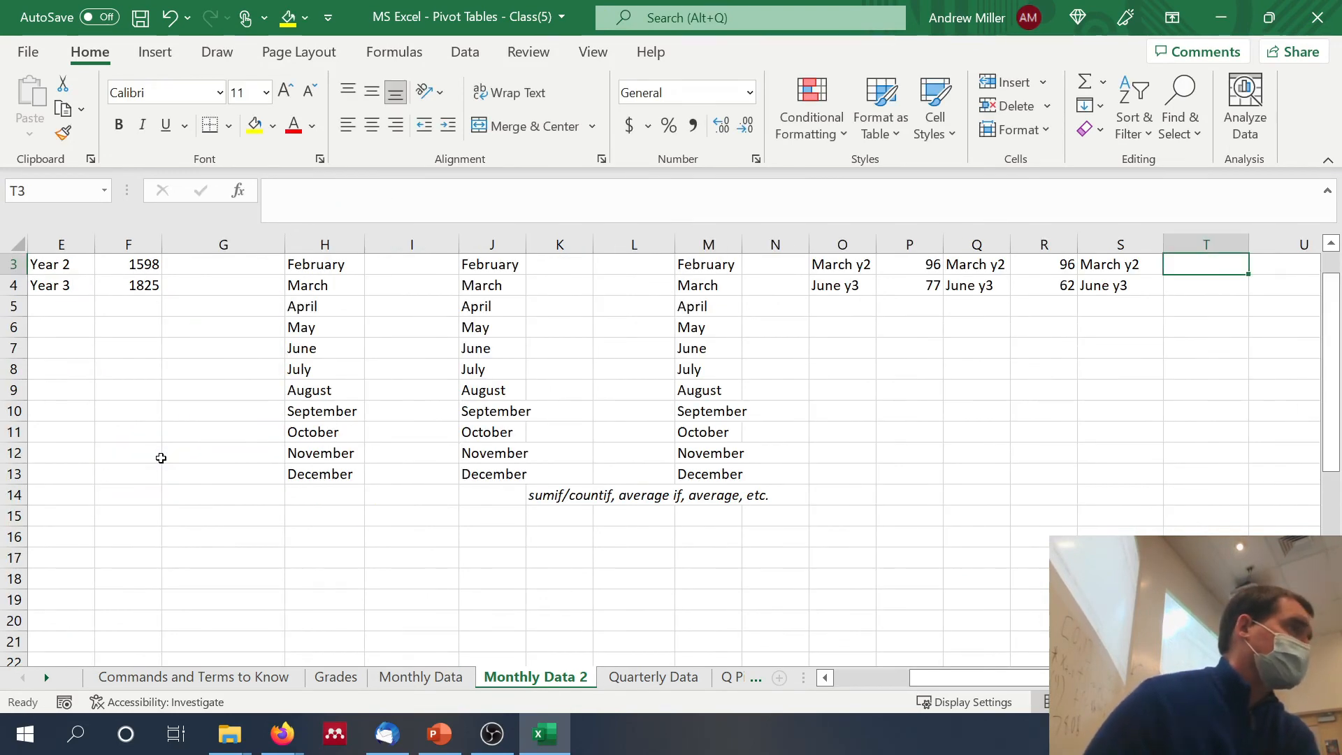
Step: Enter the simple moving average forecast for March of Year 2 in T3 as =average(C13:C15), covering the three preceding months
{"action": "type", "text": "="}
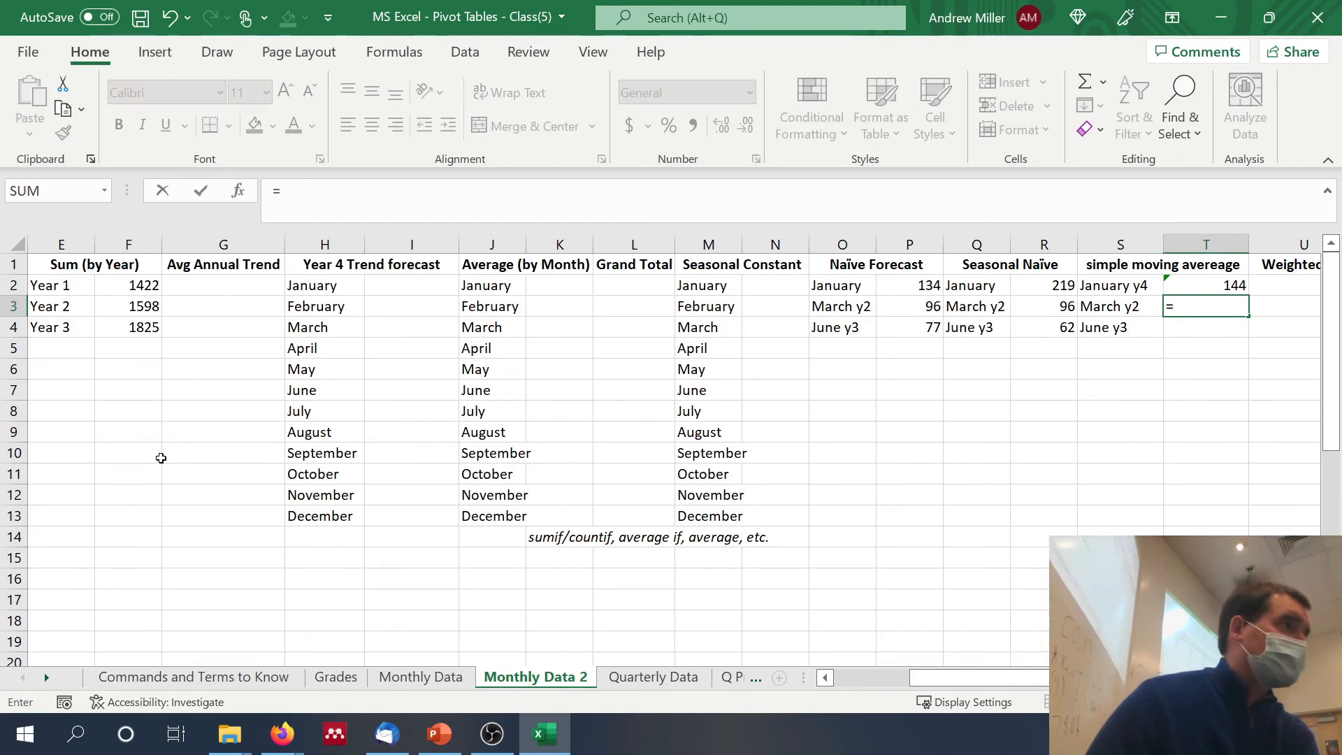
{"action": "scroll", "coordinate": [744, 485], "scroll_direction": "left", "scroll_amount": 3}
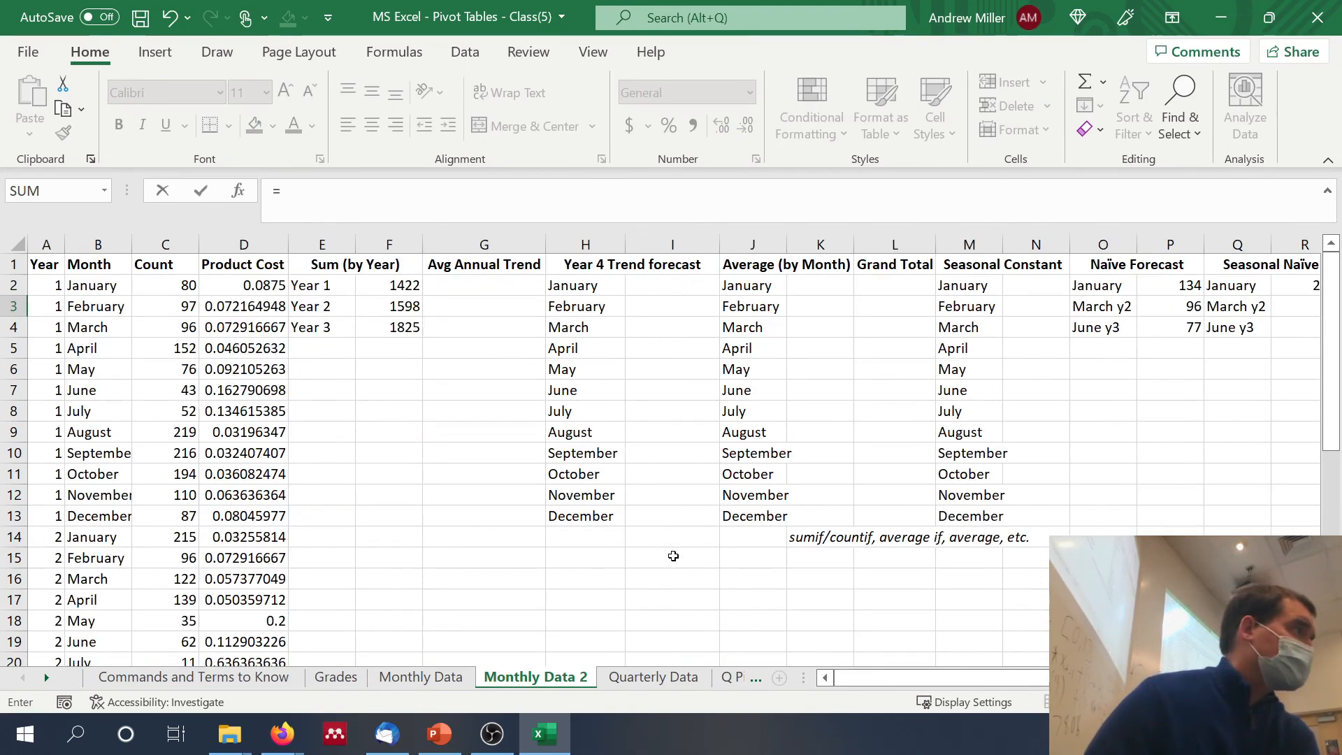
{"action": "scroll", "coordinate": [493, 473], "scroll_direction": "right", "scroll_amount": 4}
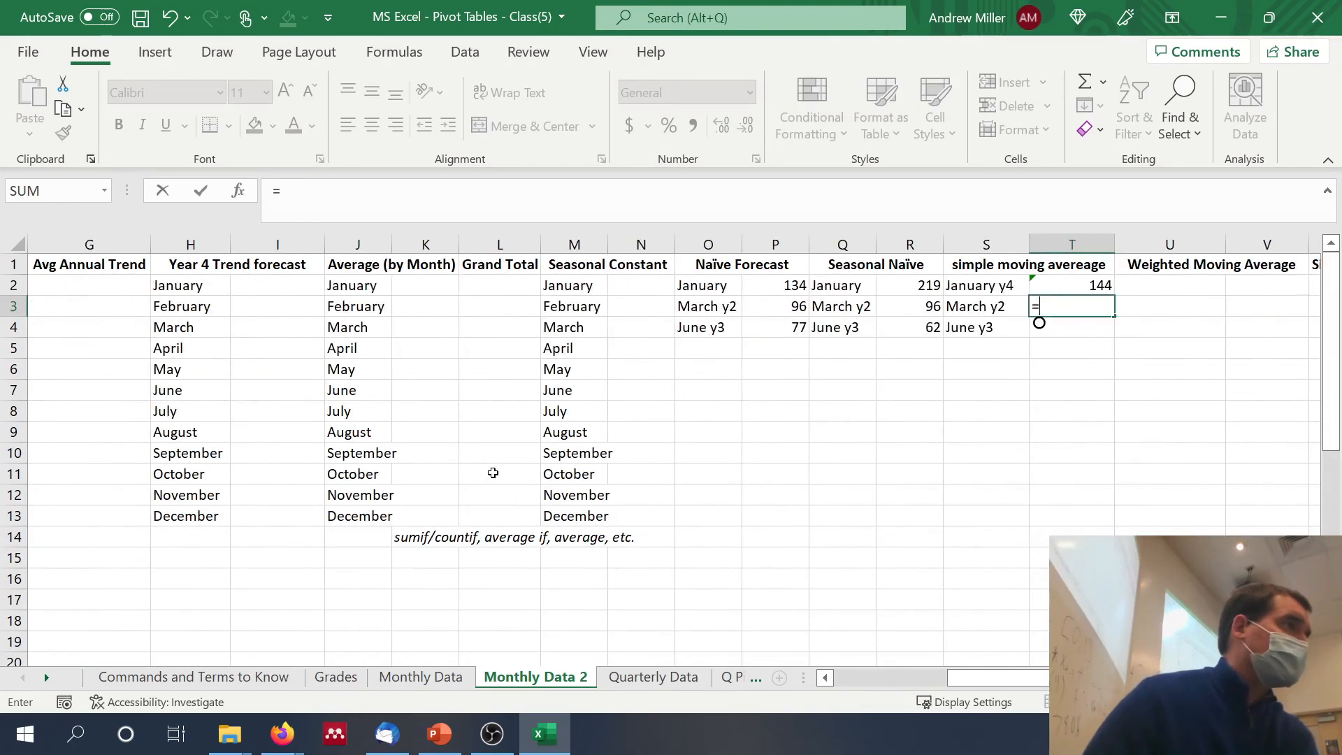
{"action": "scroll", "coordinate": [493, 473], "scroll_direction": "left", "scroll_amount": 3}
{"action": "scroll", "coordinate": [493, 473], "scroll_direction": "right", "scroll_amount": 8}
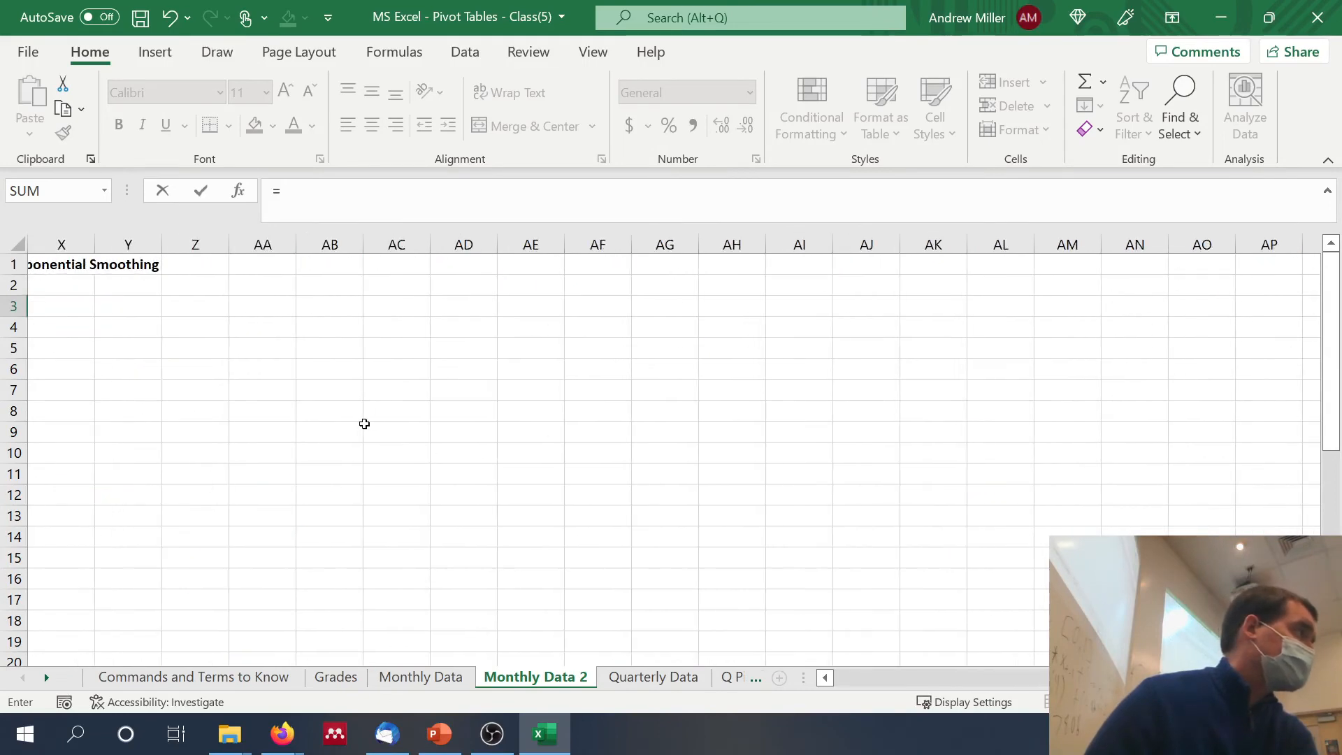
{"action": "scroll", "coordinate": [365, 424], "scroll_direction": "left", "scroll_amount": 8}
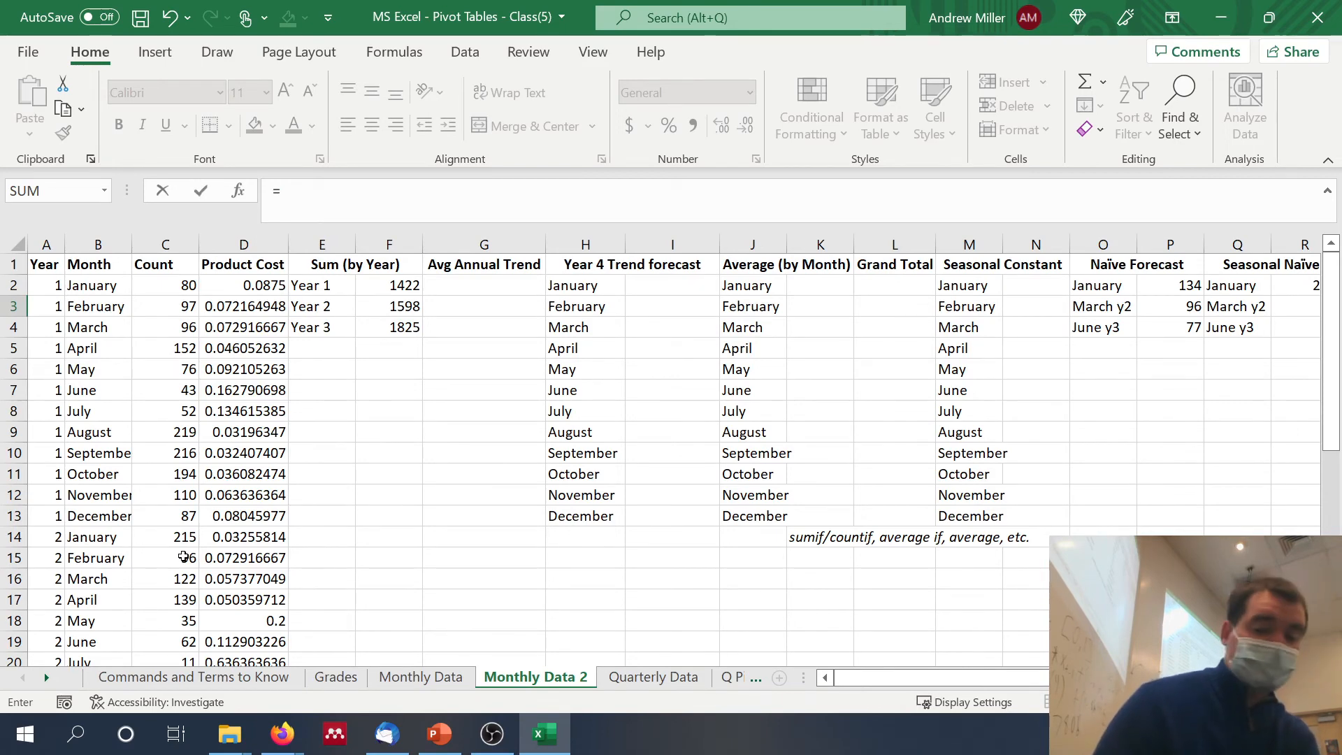
{"action": "type", "text": "avera"}
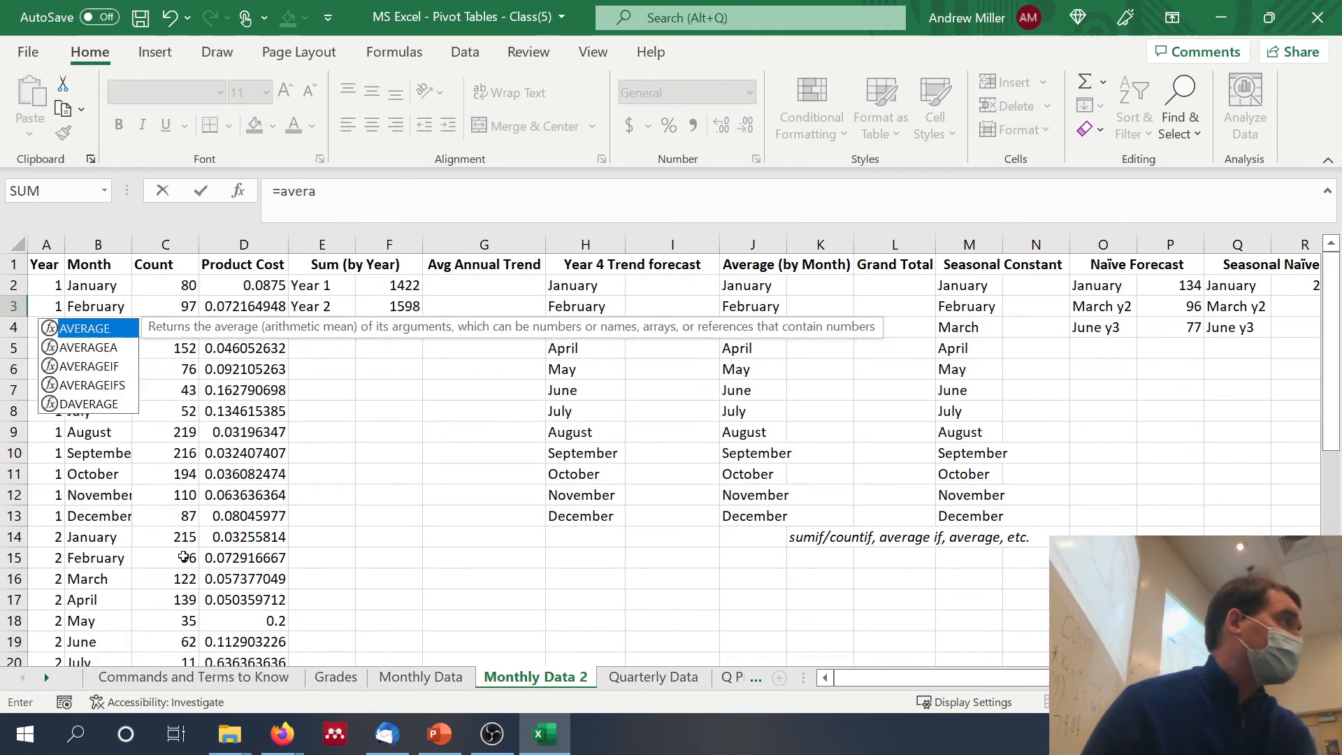
{"action": "type", "text": "ge("}
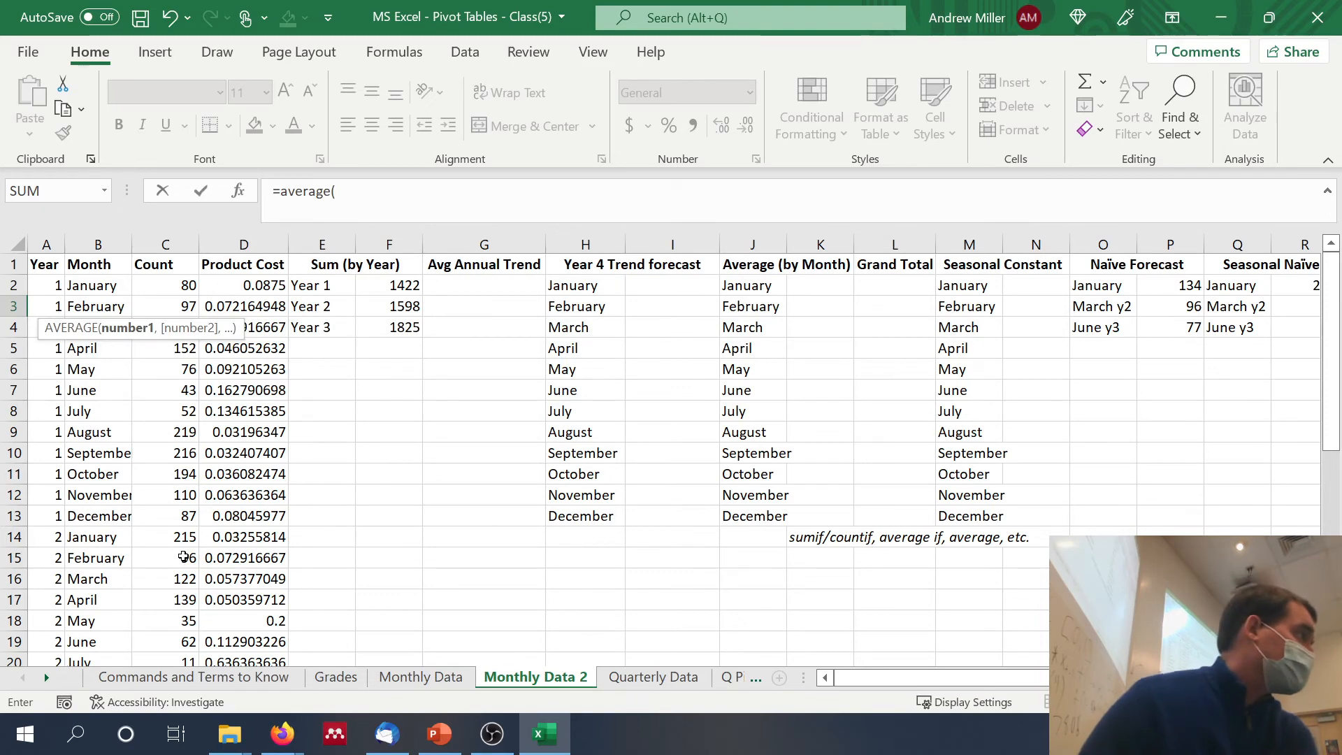
{"action": "left_click_drag", "start_coordinate": [151, 557], "coordinate": [164, 521]}
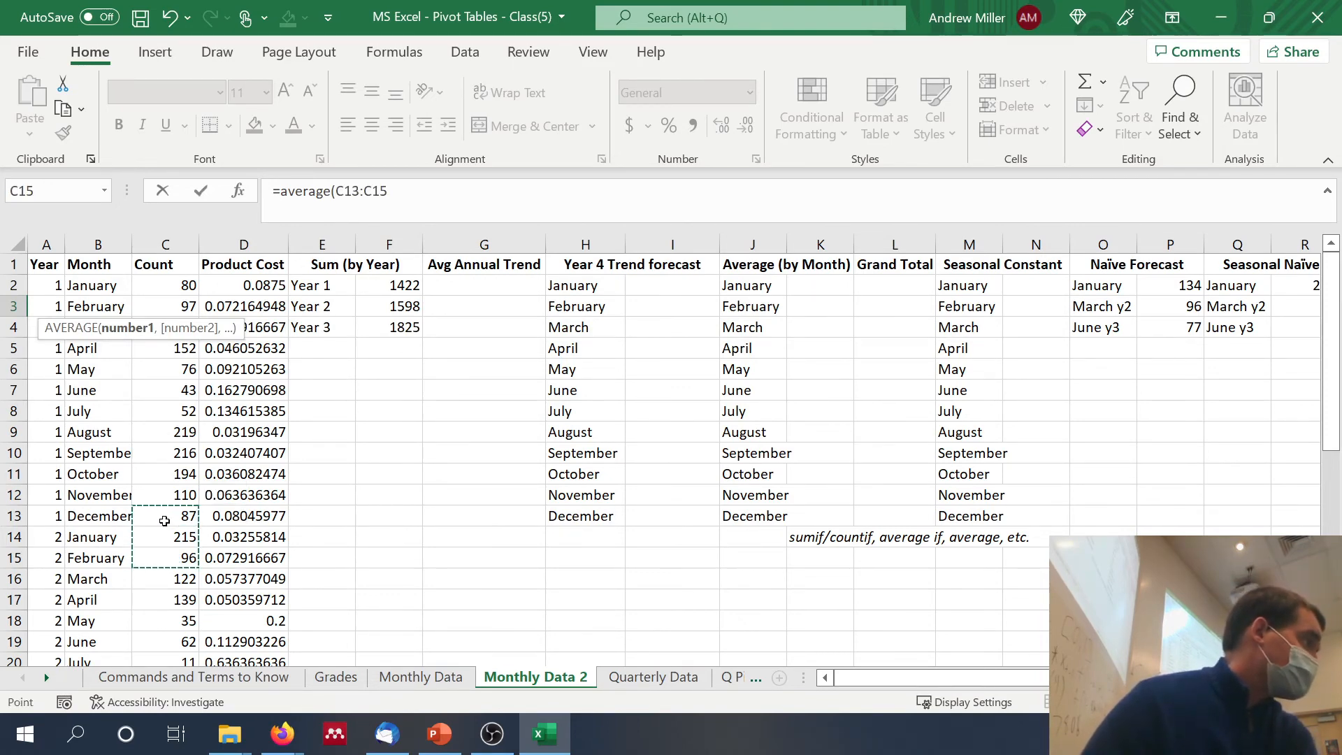
{"action": "type", "text": ")"}
{"action": "key", "text": "Return"}
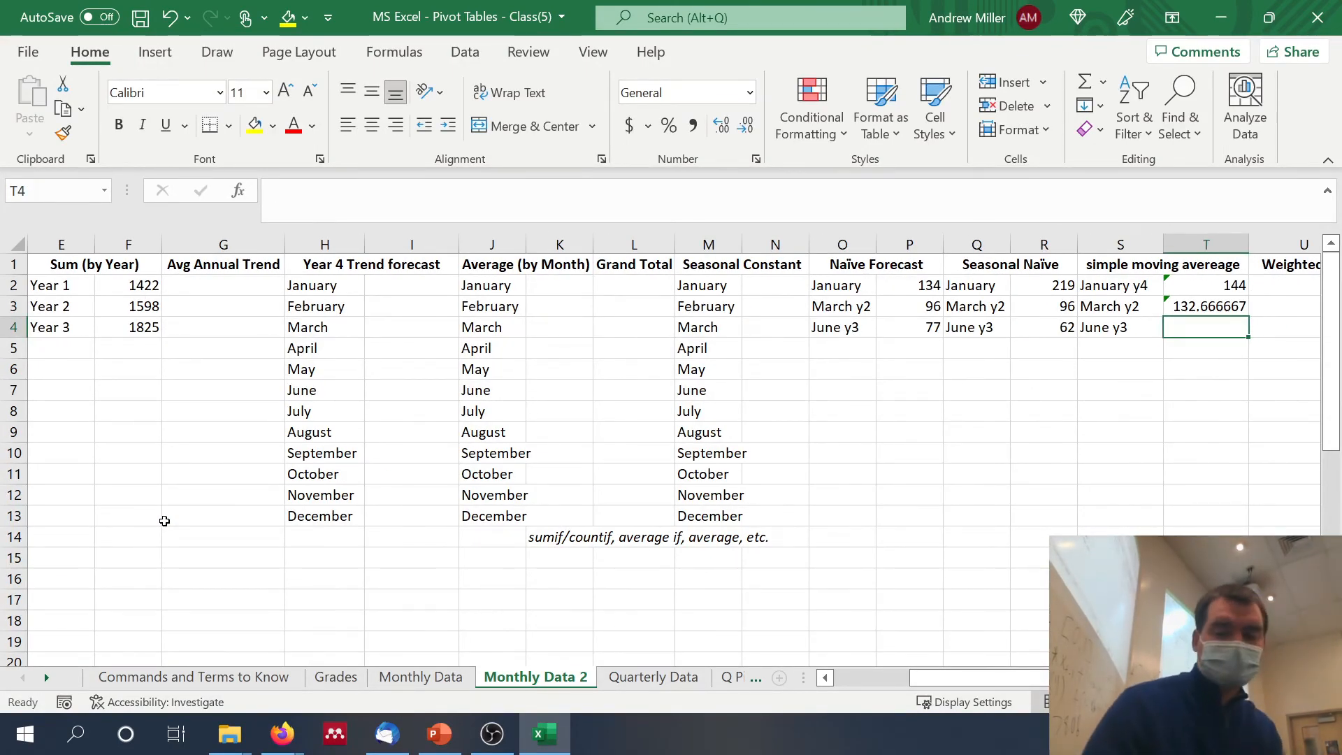
Step: Enter the simple moving average forecast for June of Year 3 in T4 by averaging the March to May Year 3 counts in C28:C30
{"action": "type", "text": "="}
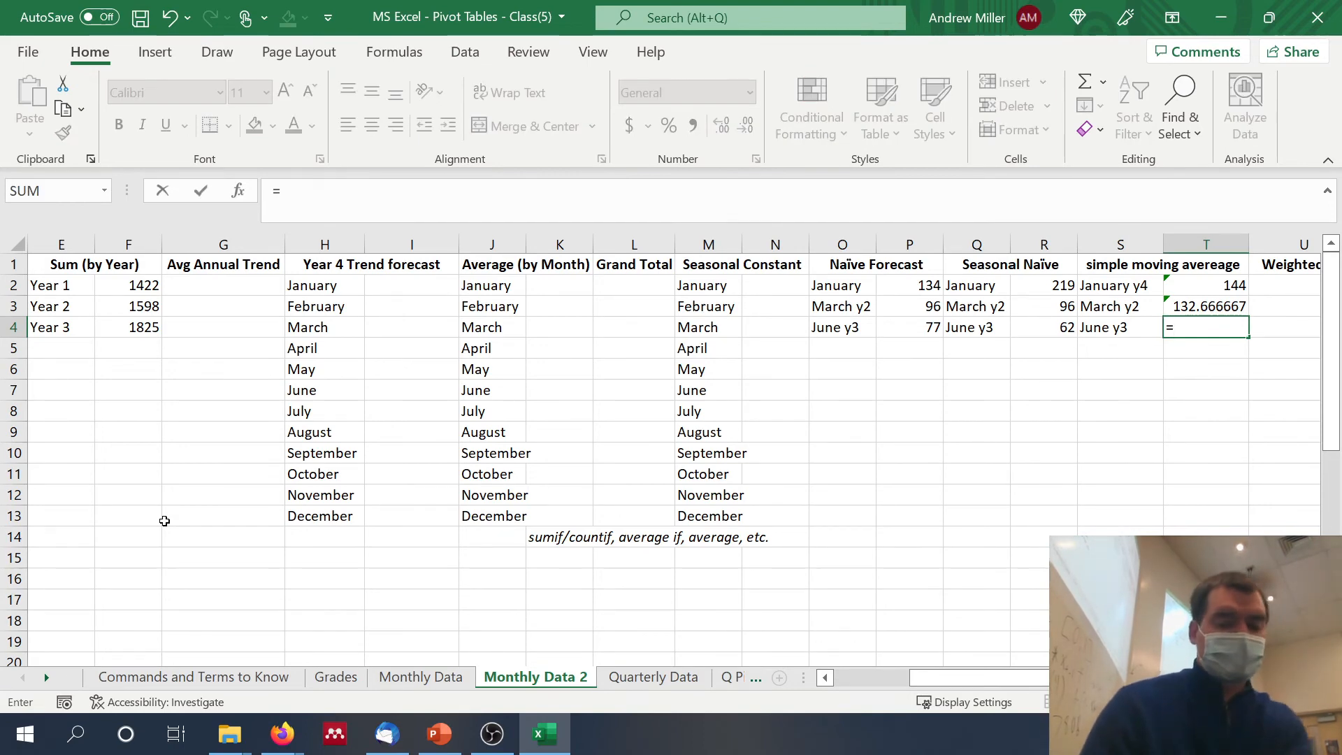
{"action": "type", "text": "average"}
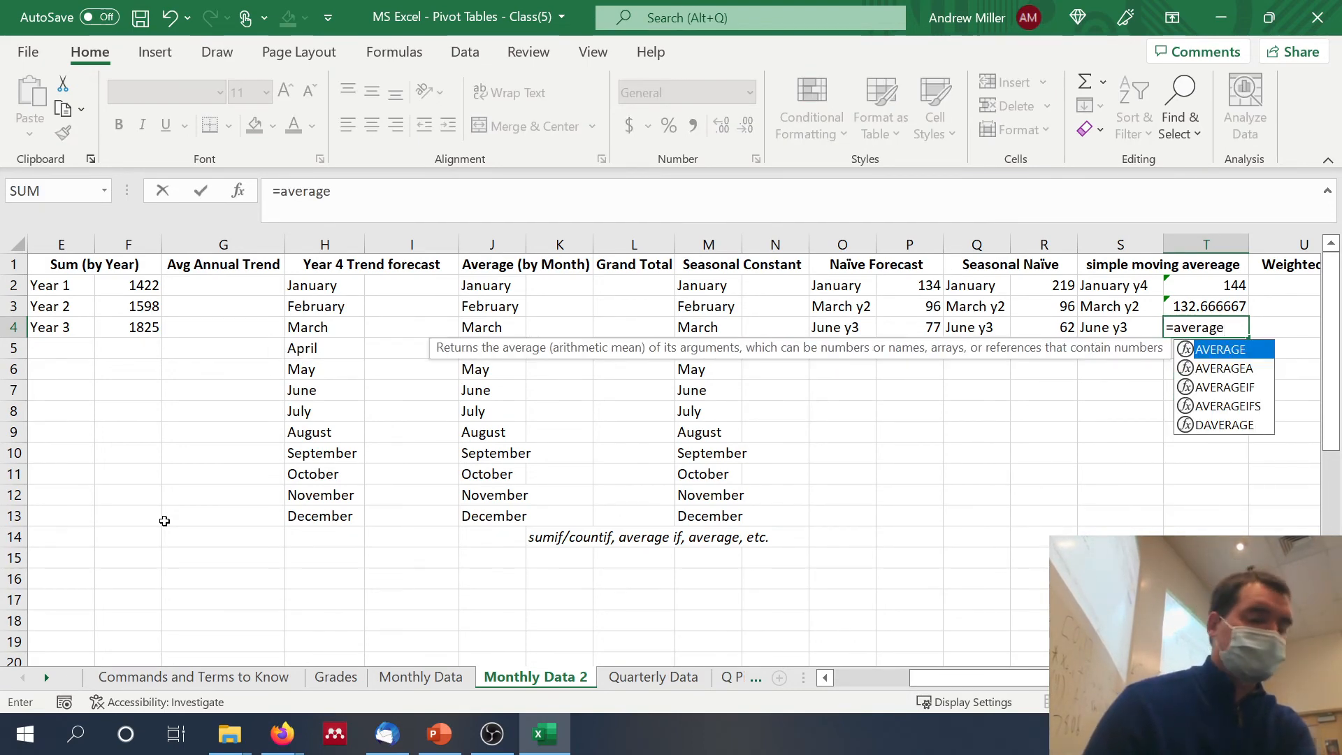
{"action": "type", "text": "("}
{"action": "scroll", "coordinate": [384, 507], "scroll_direction": "left", "scroll_amount": 2}
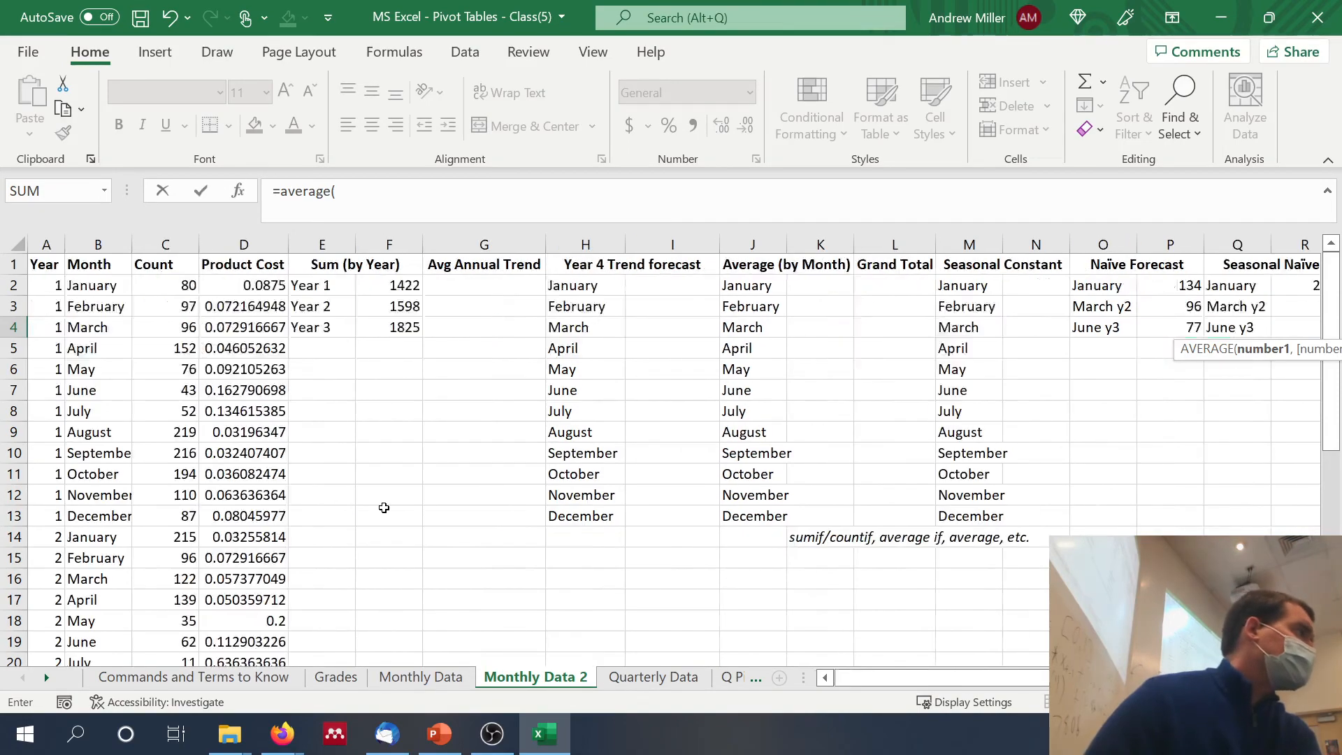
{"action": "scroll", "coordinate": [383, 508], "scroll_direction": "down", "scroll_amount": 2}
{"action": "scroll", "coordinate": [384, 507], "scroll_direction": "up", "scroll_amount": 2}
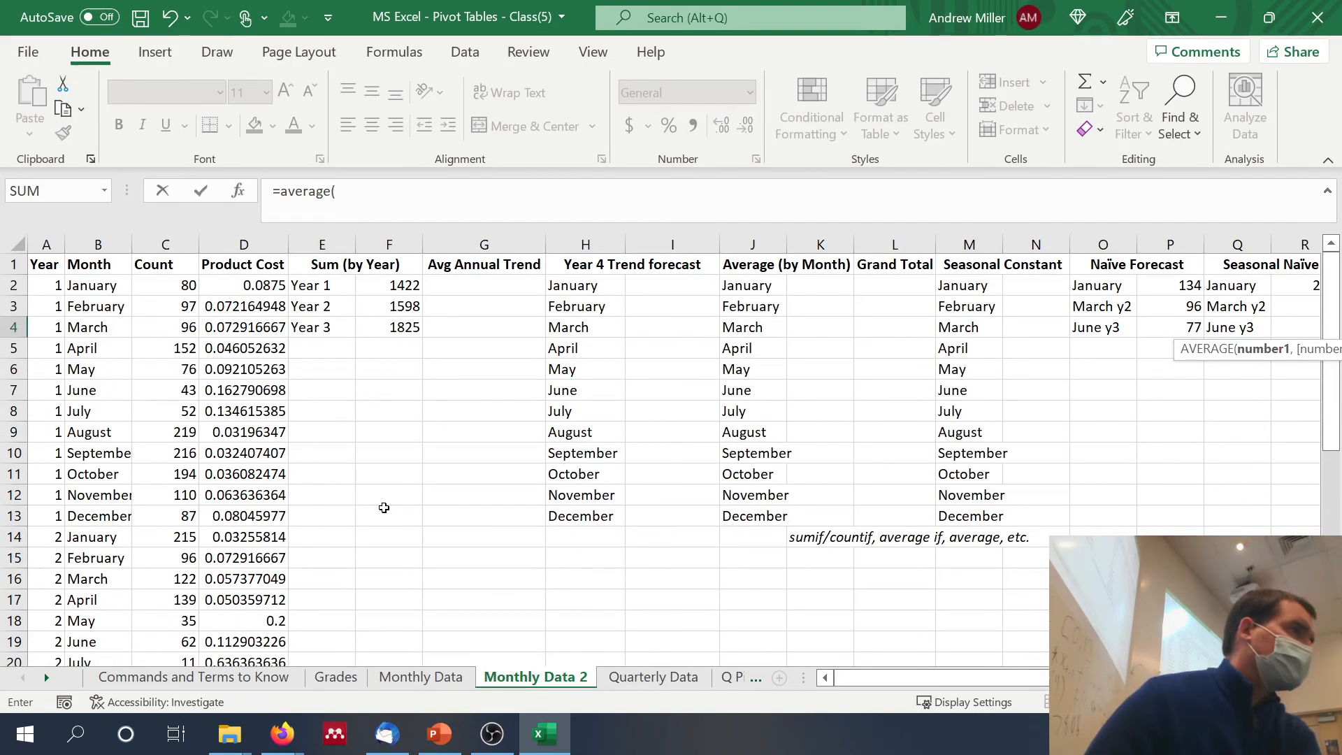
{"action": "scroll", "coordinate": [384, 507], "scroll_direction": "down", "scroll_amount": 4}
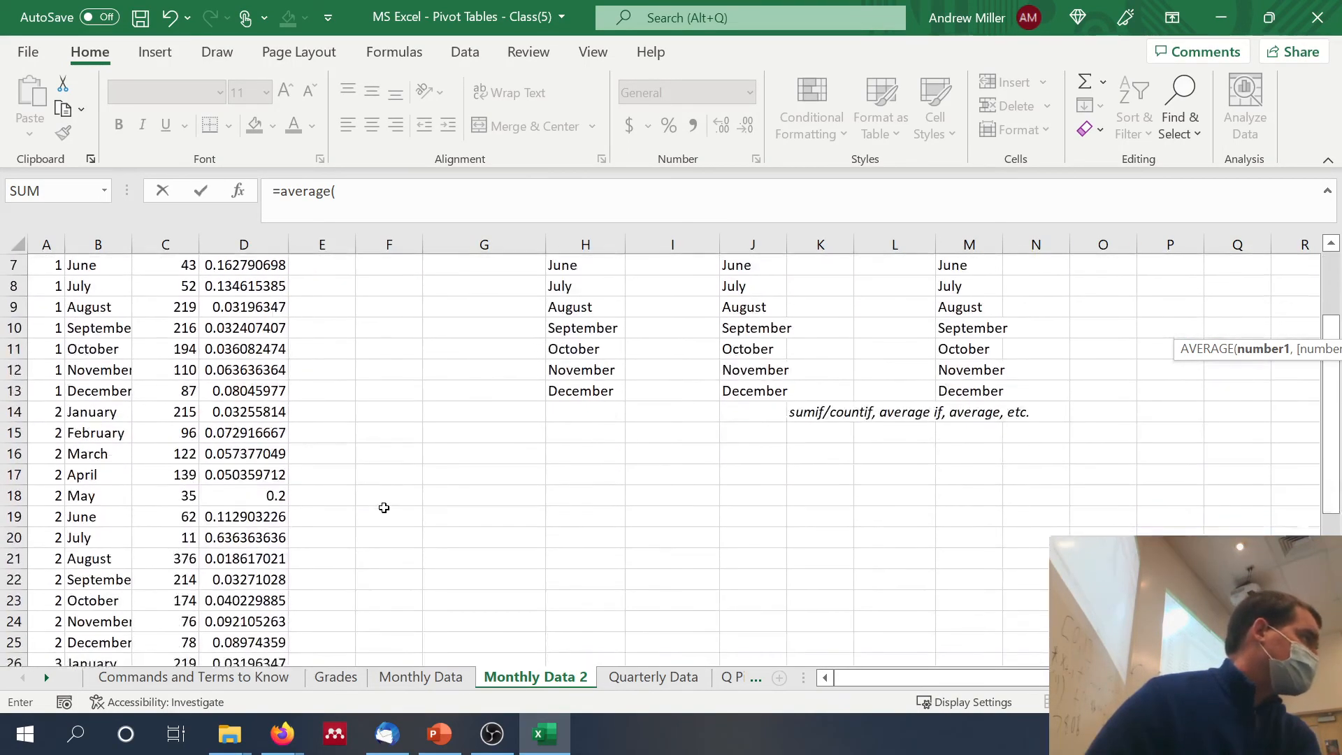
{"action": "scroll", "coordinate": [383, 507], "scroll_direction": "down", "scroll_amount": 3}
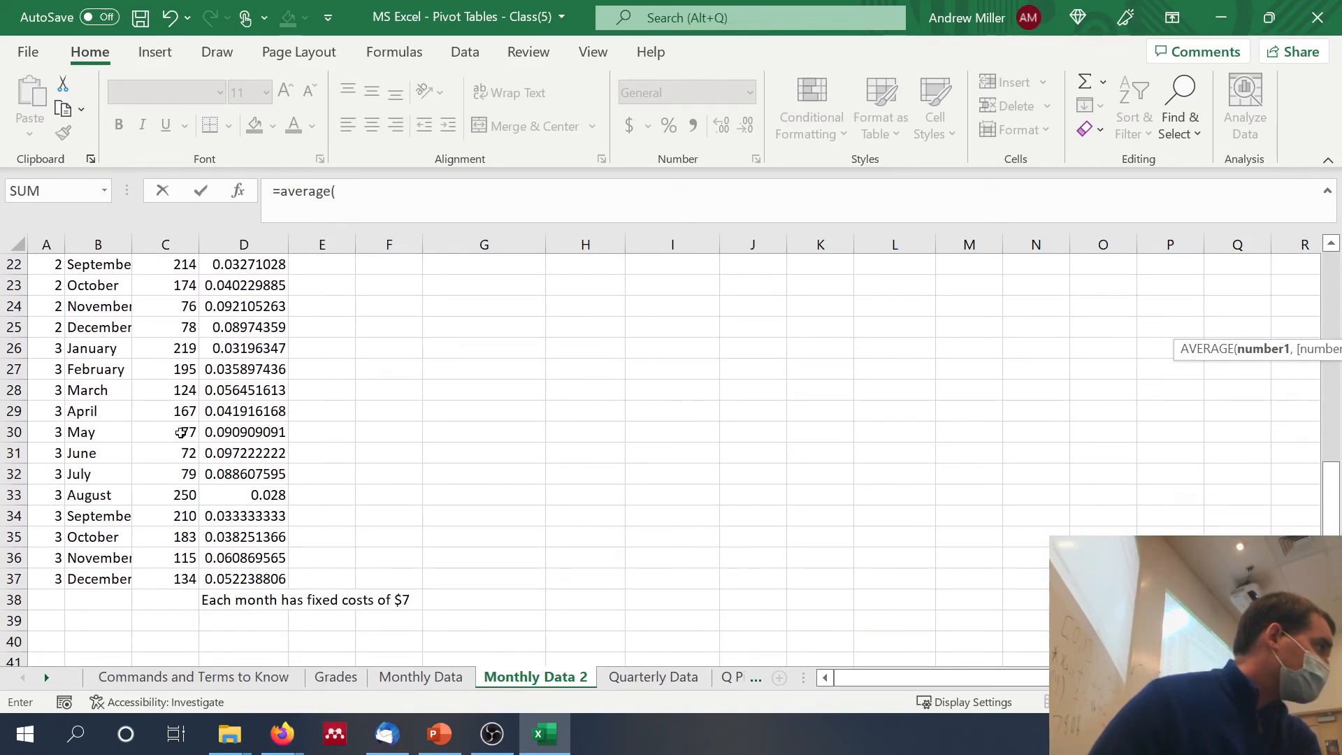
{"action": "left_click_drag", "start_coordinate": [183, 431], "coordinate": [178, 395]}
{"action": "key", "text": "Return"}
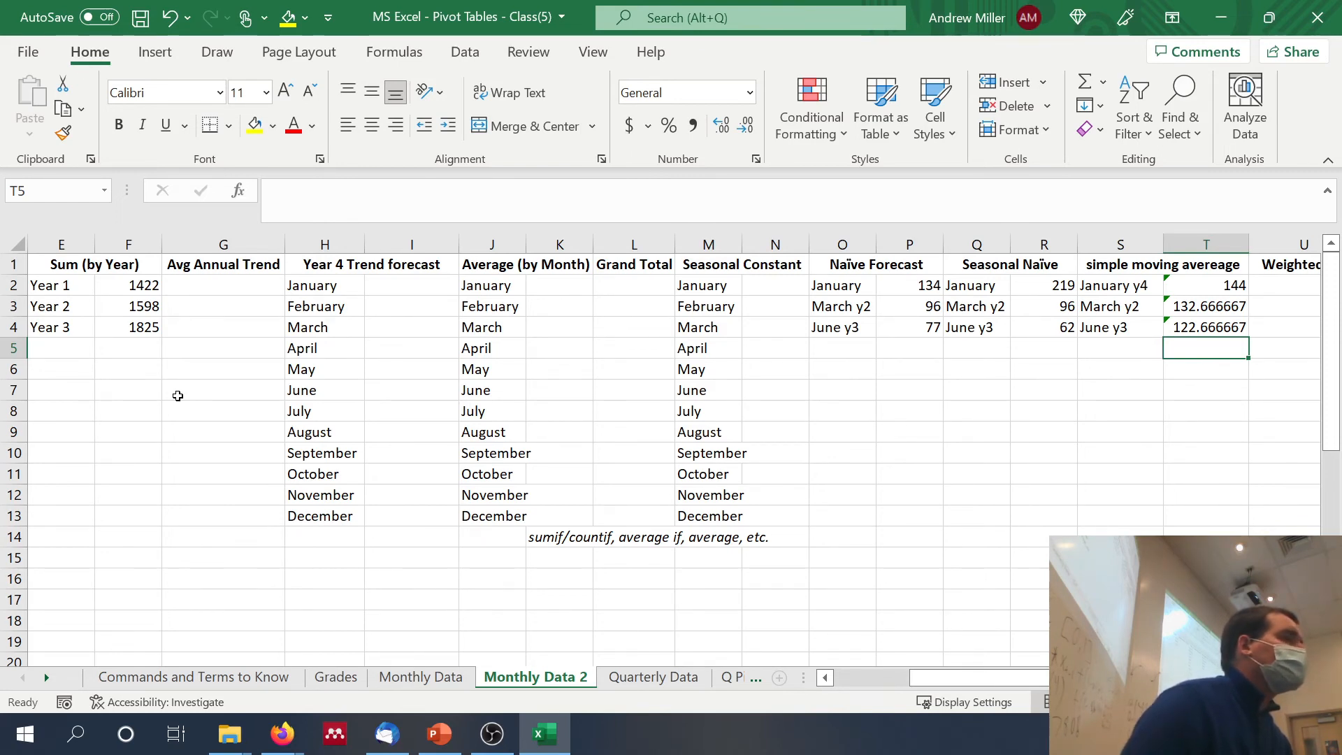
Step: Move the three month labels from S2:S4 to U2:U4 in the weighted moving average section
{"action": "scroll", "coordinate": [178, 396], "scroll_direction": "right", "scroll_amount": 4}
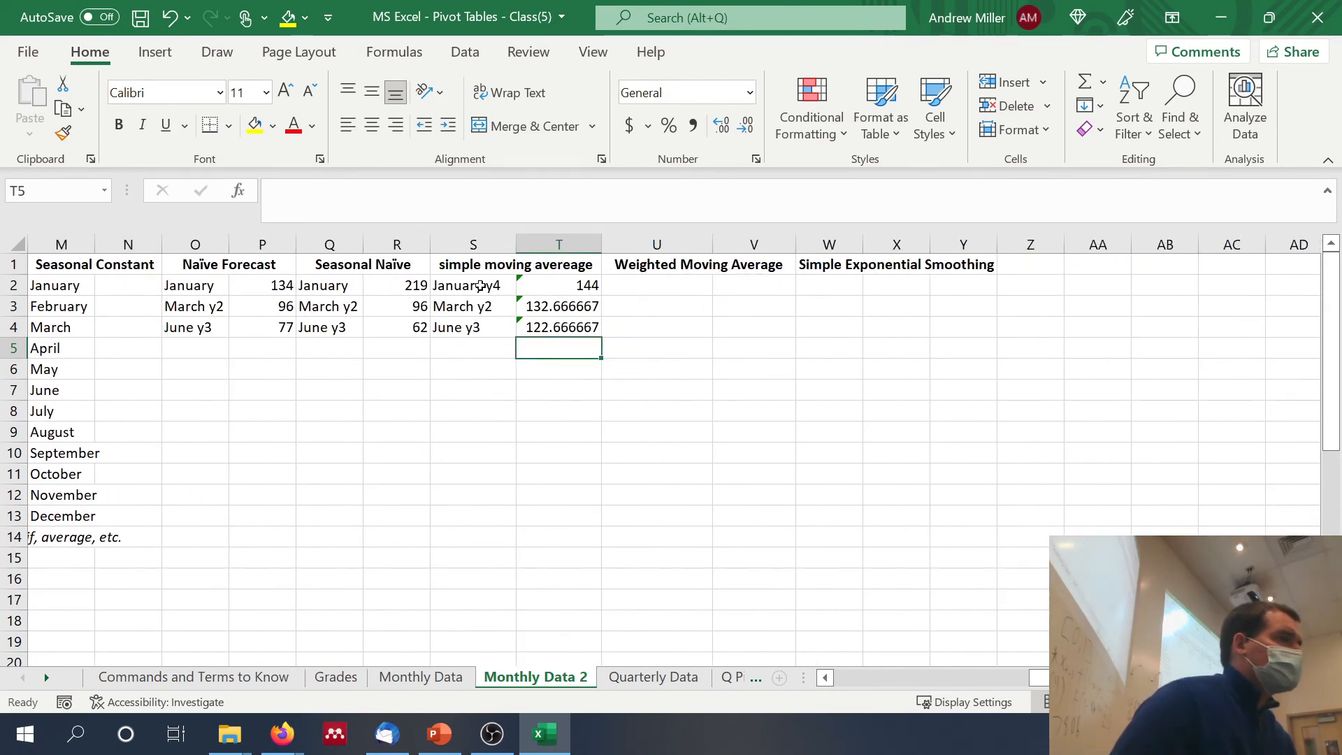
{"action": "left_click_drag", "start_coordinate": [482, 283], "coordinate": [487, 325]}
{"action": "key", "text": "ctrl+c"}
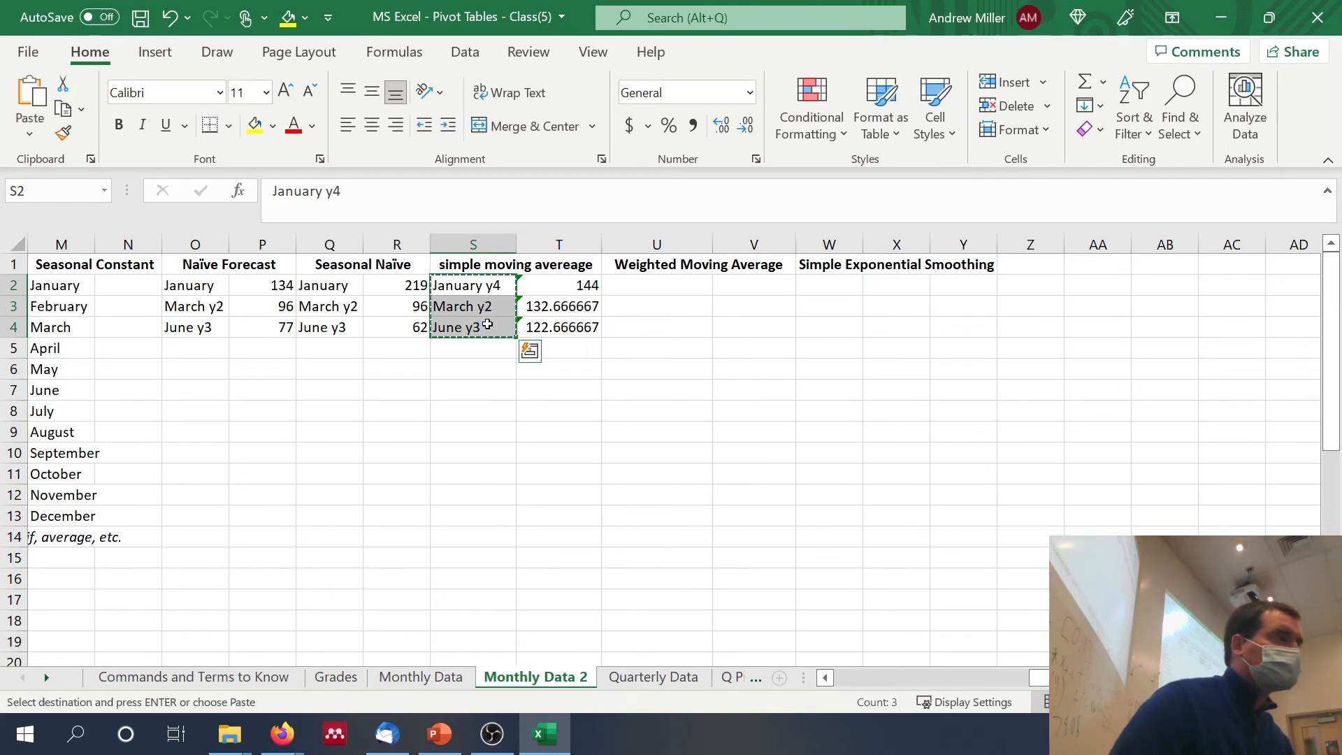
{"action": "left_click", "coordinate": [624, 287]}
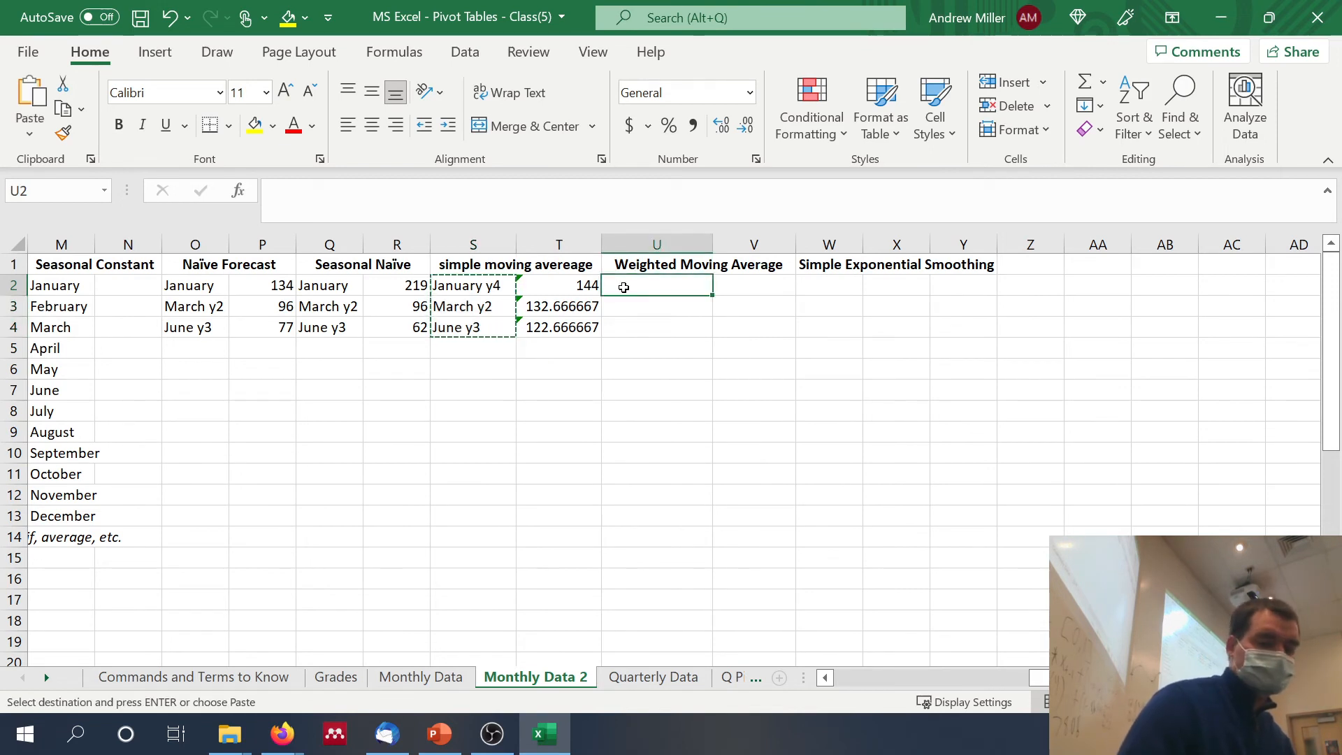
{"action": "key", "text": "ctrl+v"}
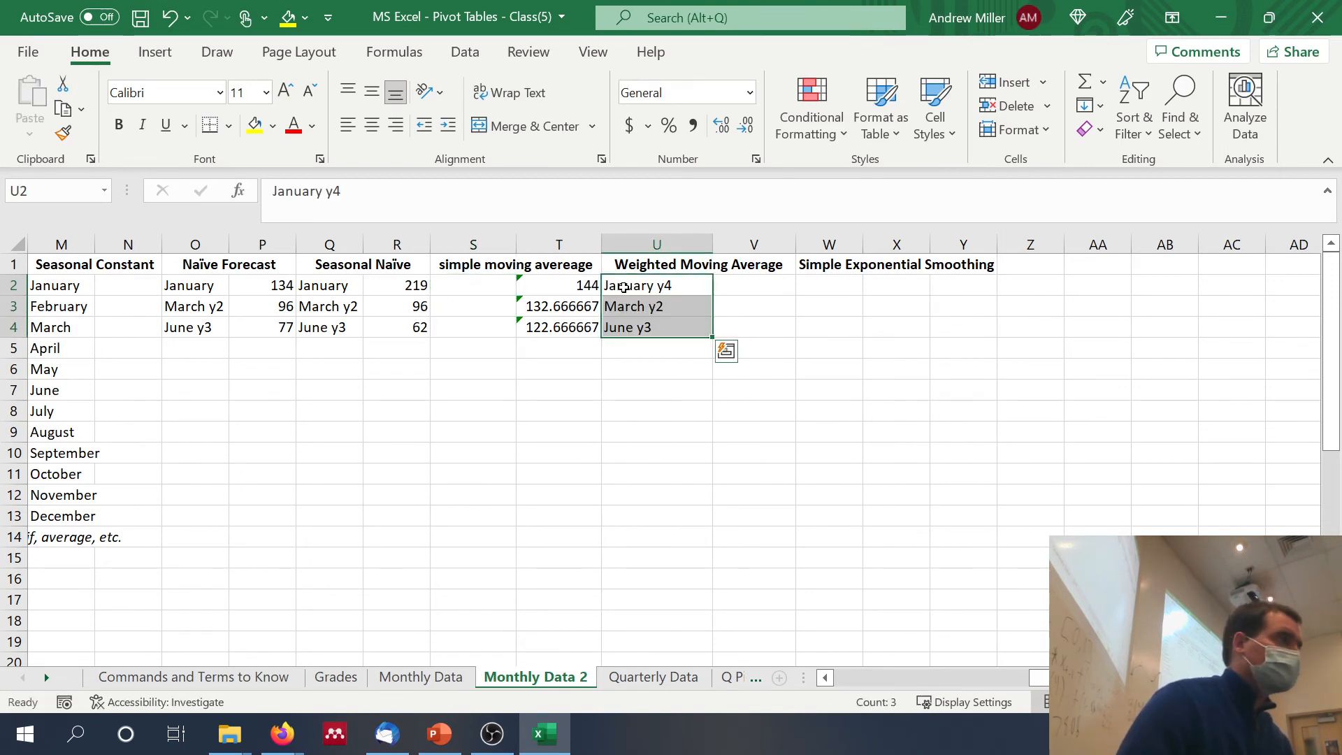
Step: Copy the month labels from U2:U4 back into S2:S4 of the simple moving average section
{"action": "key", "text": "ctrl+c"}
{"action": "left_click", "coordinate": [459, 283]}
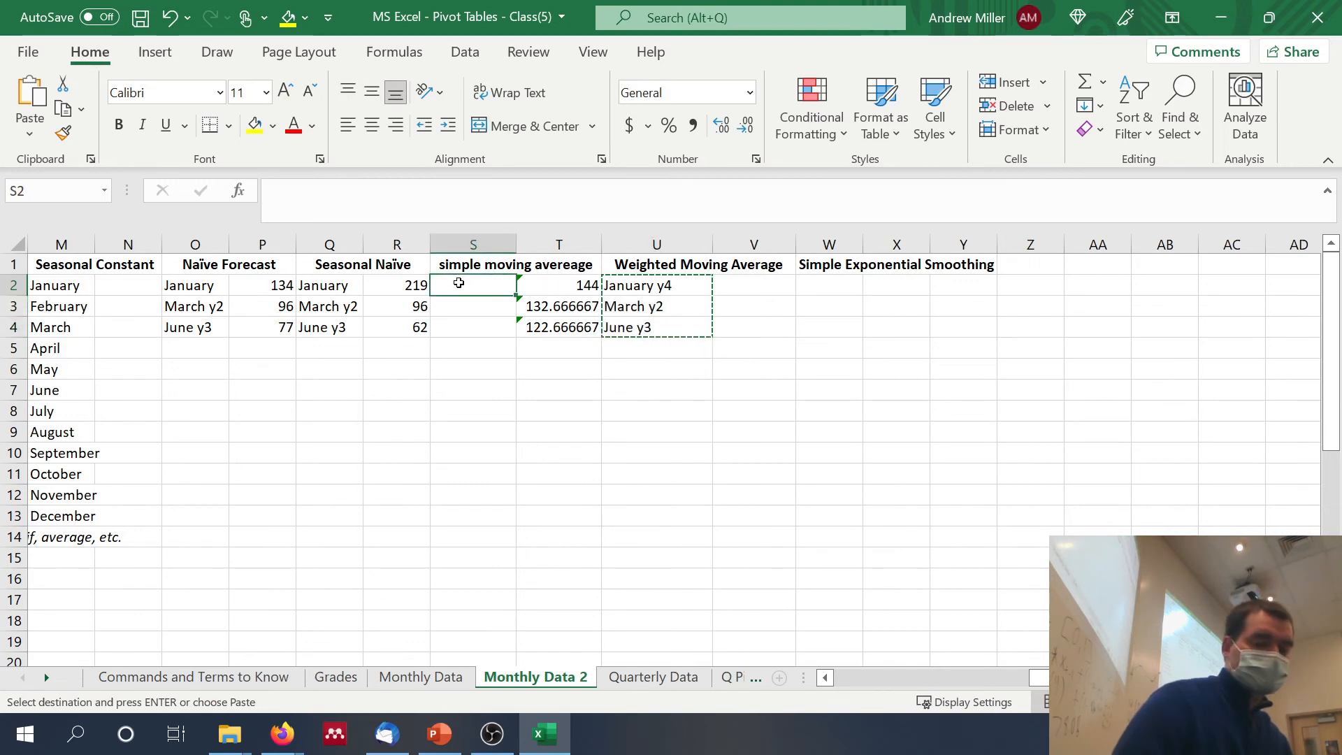
{"action": "key", "text": "ctrl+v"}
{"action": "left_click", "coordinate": [848, 323]}
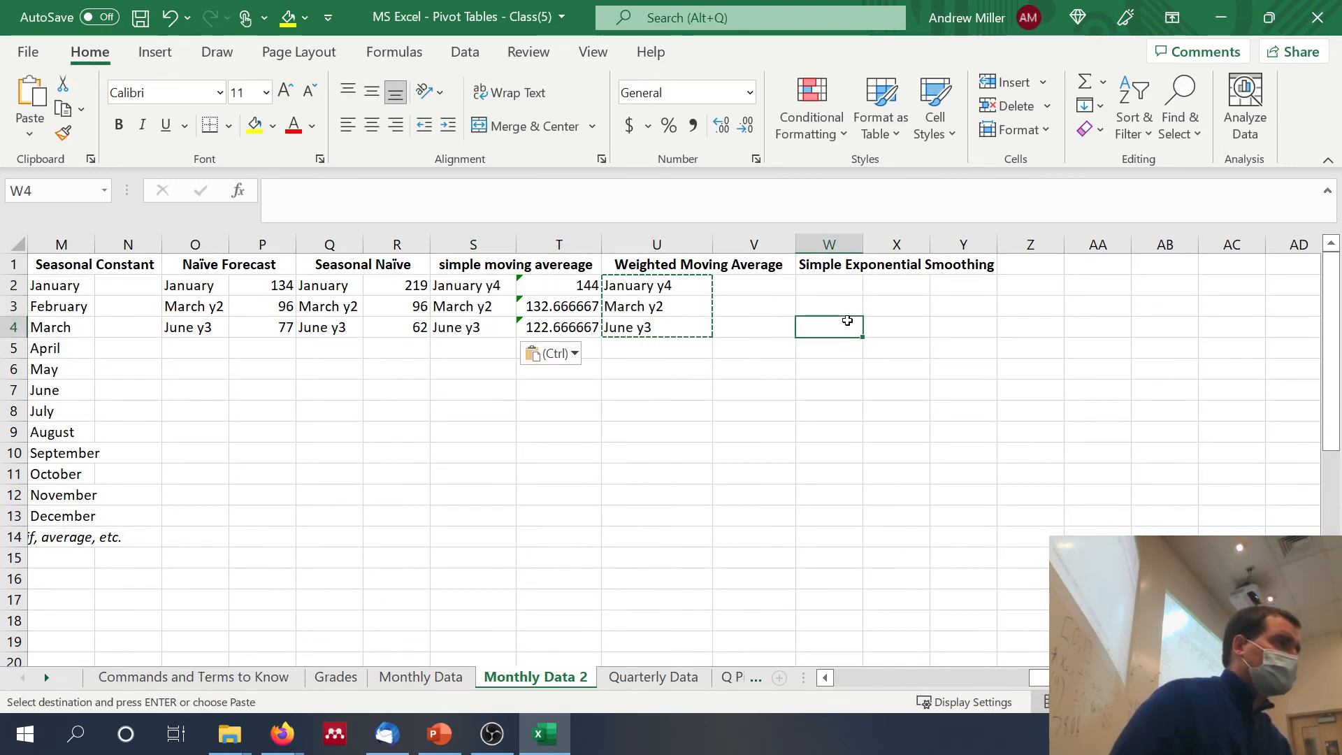
Step: Enter the weighted moving average forecast for January of Year 4 in V2 as =.1*C37+.6*C36+.3*C35
{"action": "left_click", "coordinate": [740, 282]}
{"action": "key", "text": "Escape"}
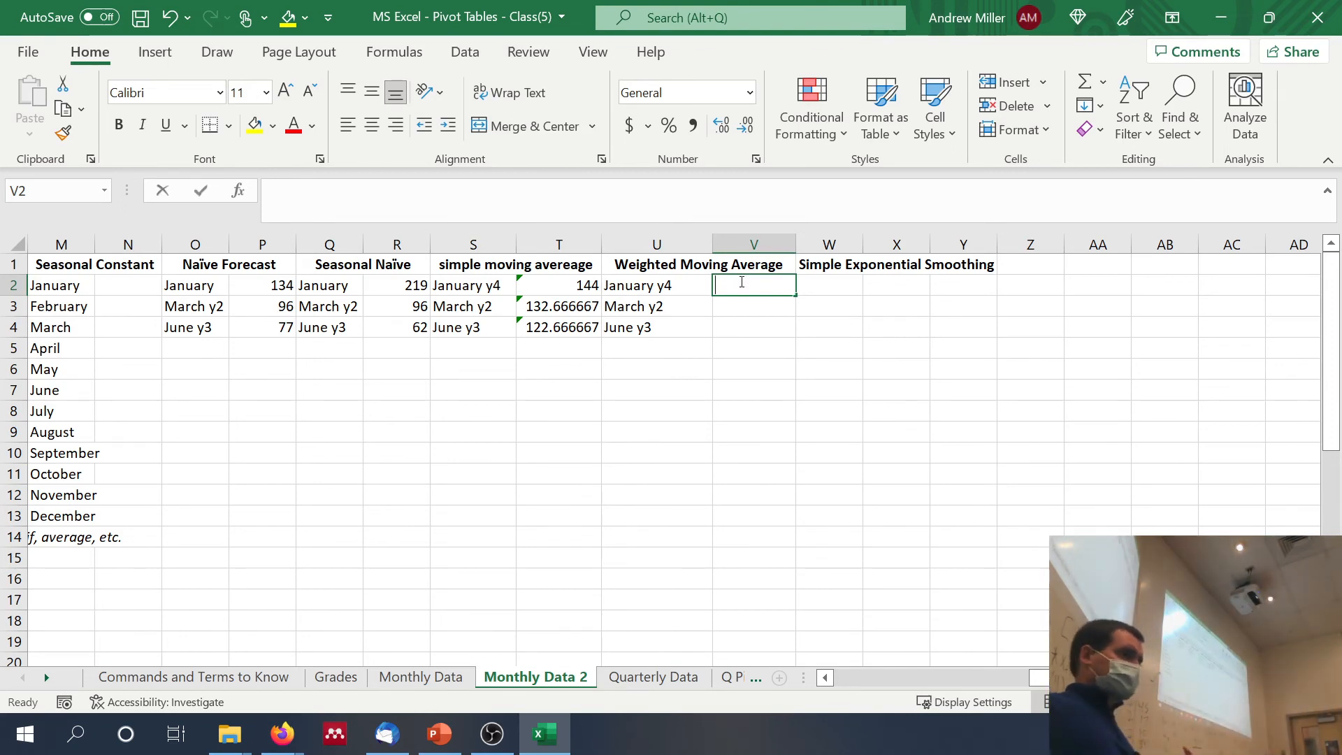
{"action": "type", "text": "="}
{"action": "key", "text": "Left"}
{"action": "key", "text": "Left"}
{"action": "key", "text": "Left"}
{"action": "key", "text": "Left"}
{"action": "key", "text": "Left"}
{"action": "key", "text": "Left"}
{"action": "key", "text": "Left"}
{"action": "key", "text": "Left"}
{"action": "key", "text": "Left"}
{"action": "key", "text": "Left"}
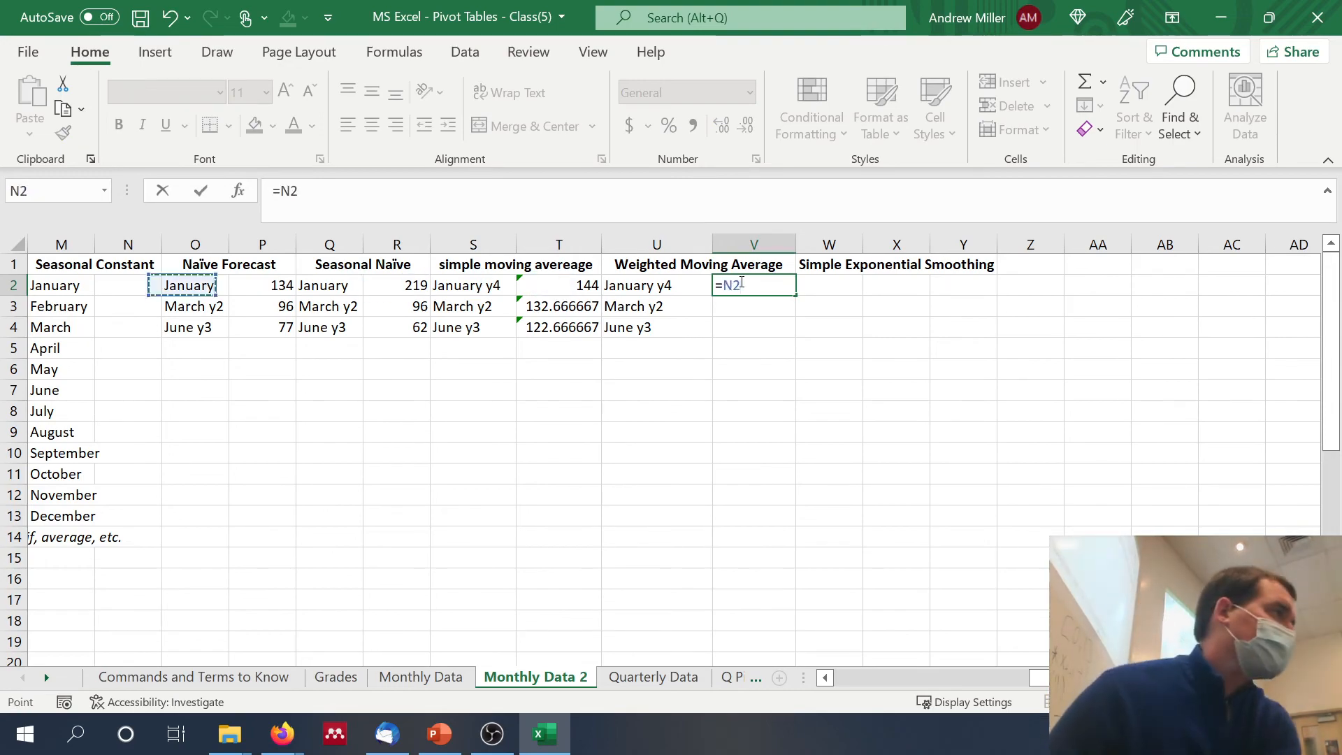
{"action": "scroll", "coordinate": [917, 286], "scroll_direction": "left", "scroll_amount": 5}
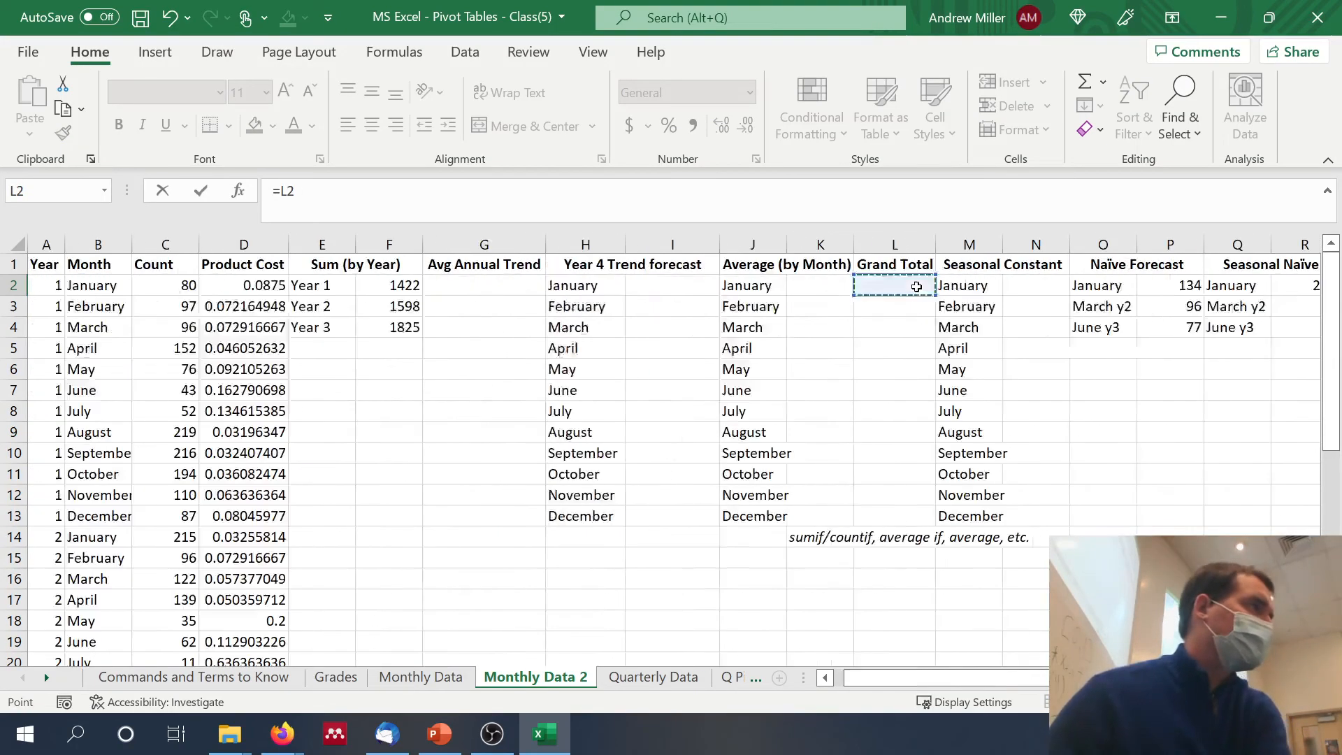
{"action": "scroll", "coordinate": [916, 286], "scroll_direction": "down", "scroll_amount": 10}
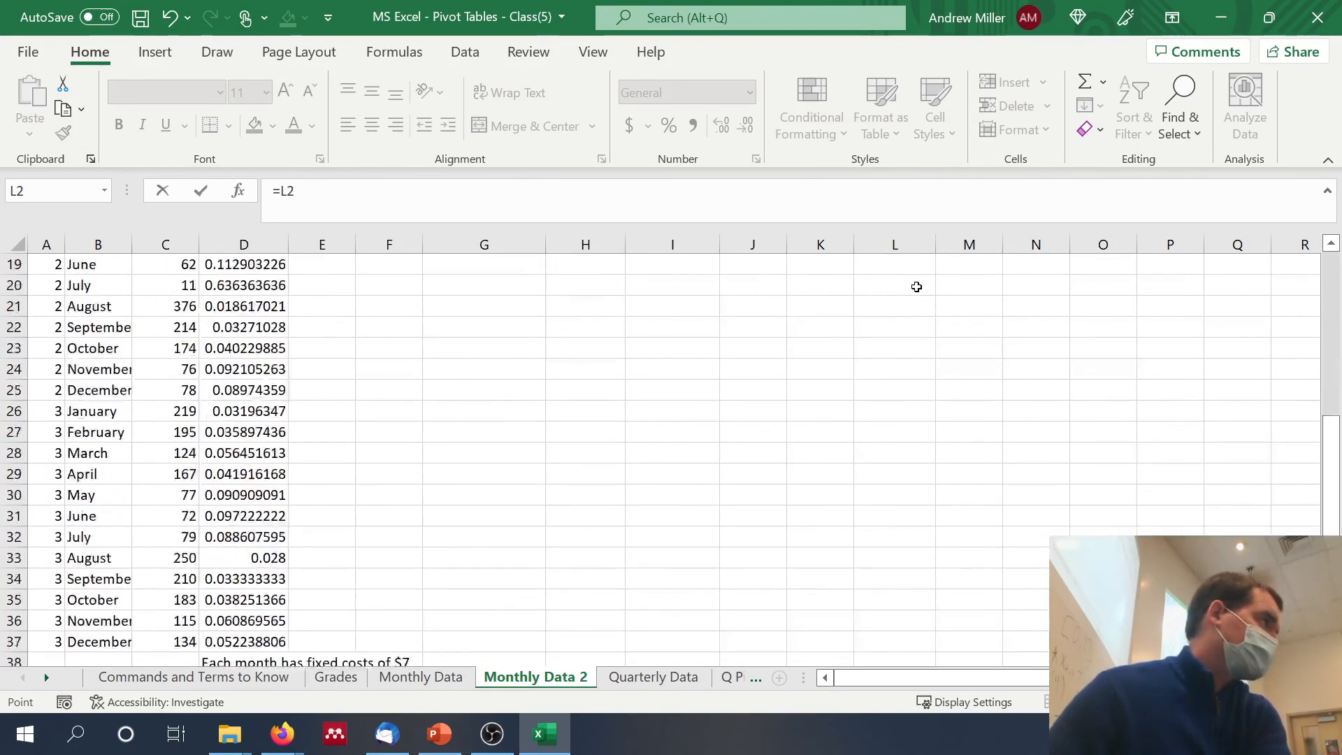
{"action": "left_click", "coordinate": [646, 212]}
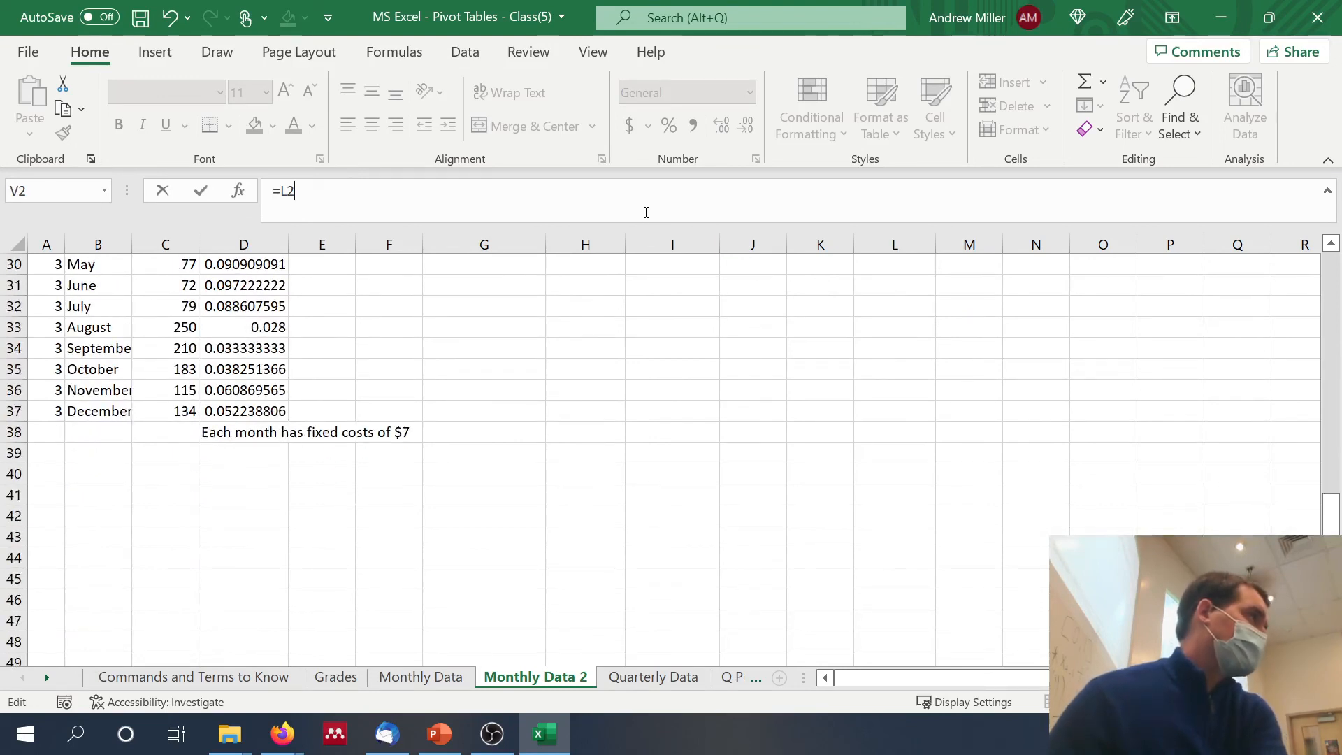
{"action": "key", "text": "BackSpace"}
{"action": "key", "text": "BackSpace"}
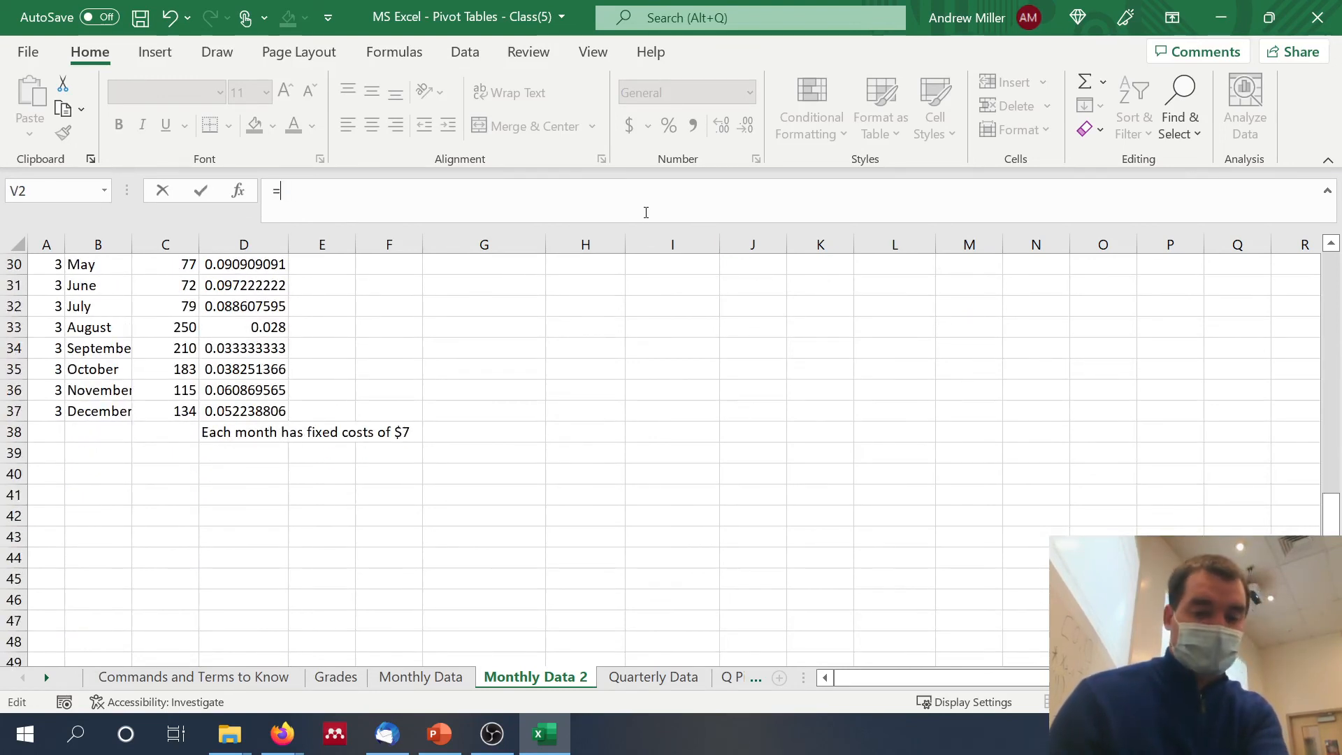
{"action": "type", "text": ".1"}
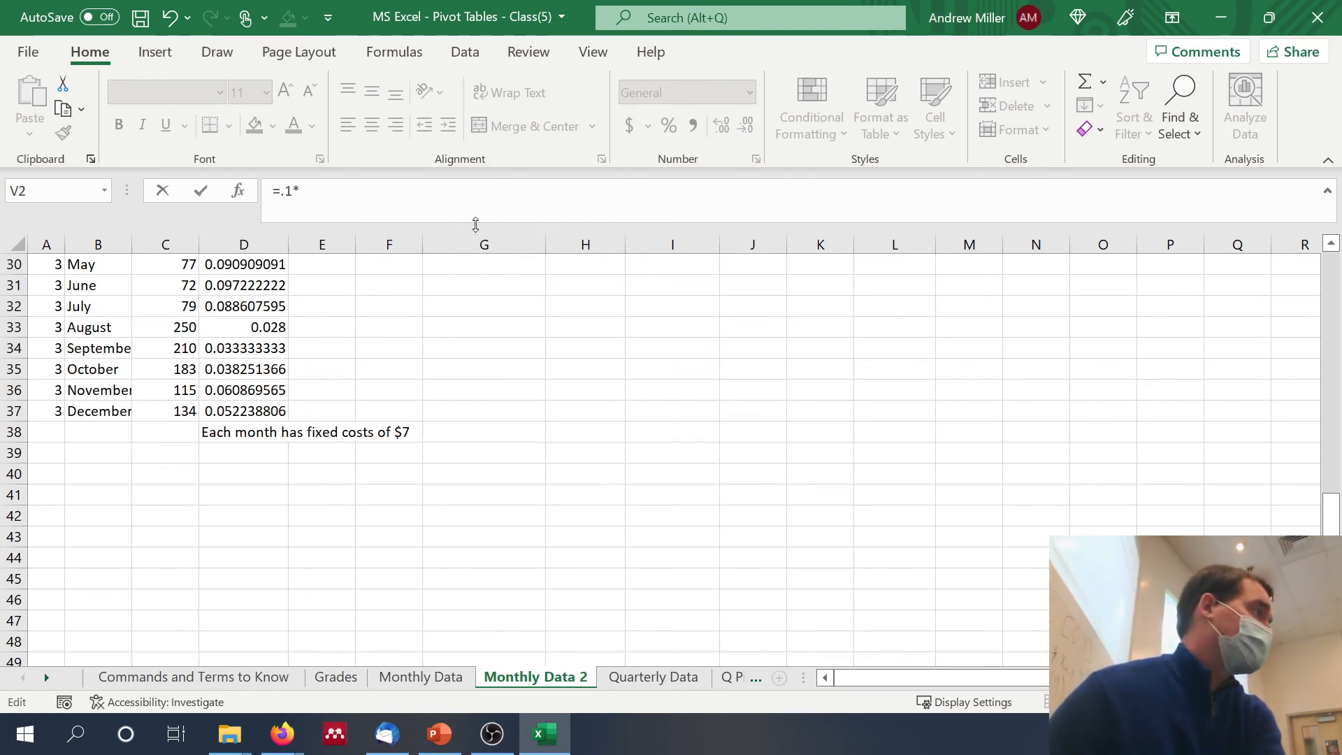
{"action": "type", "text": "*"}
{"action": "left_click", "coordinate": [165, 415]}
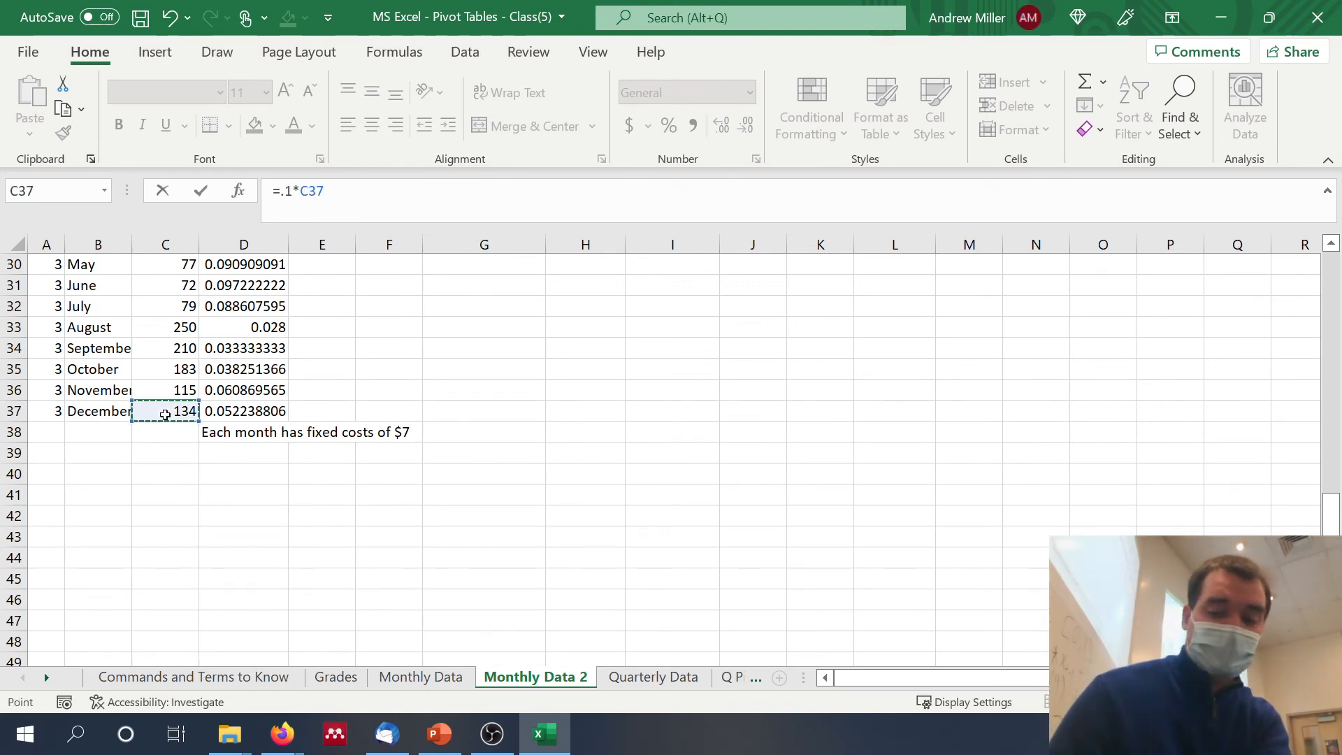
{"action": "type", "text": "+"}
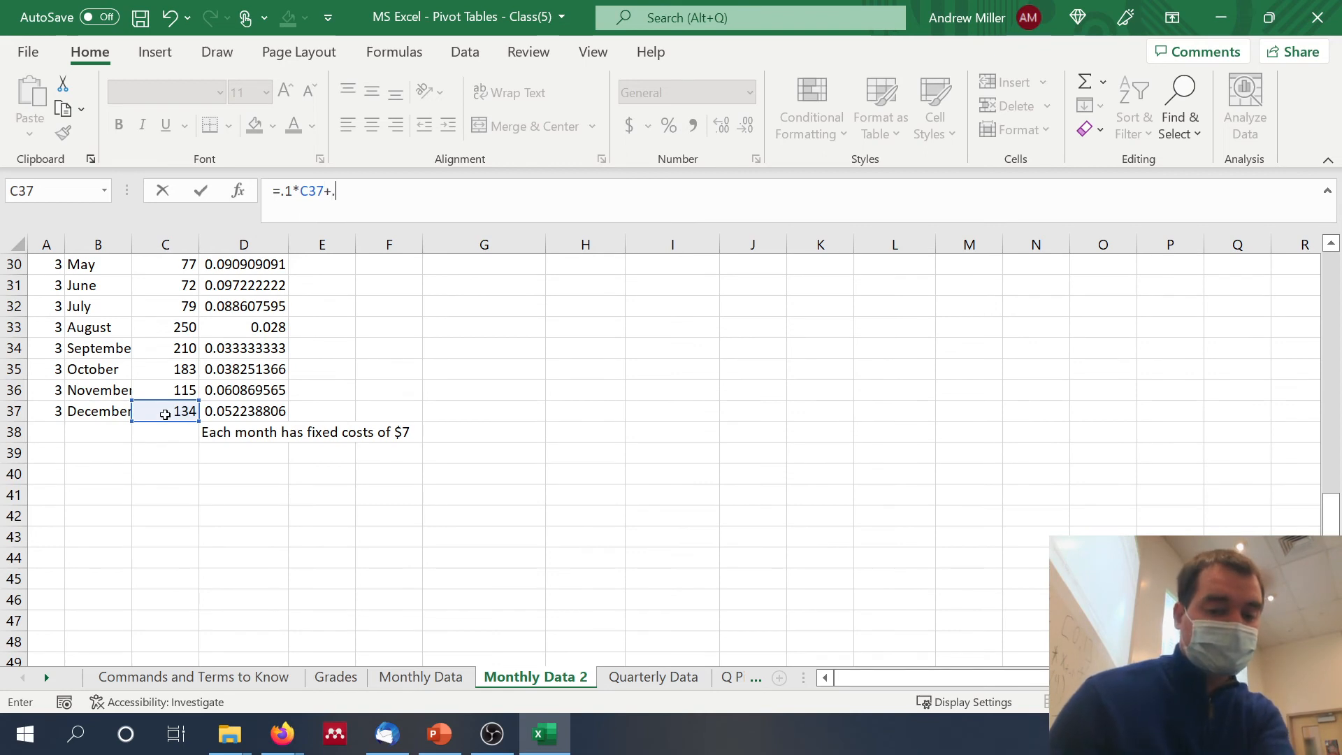
{"action": "type", "text": ".6*"}
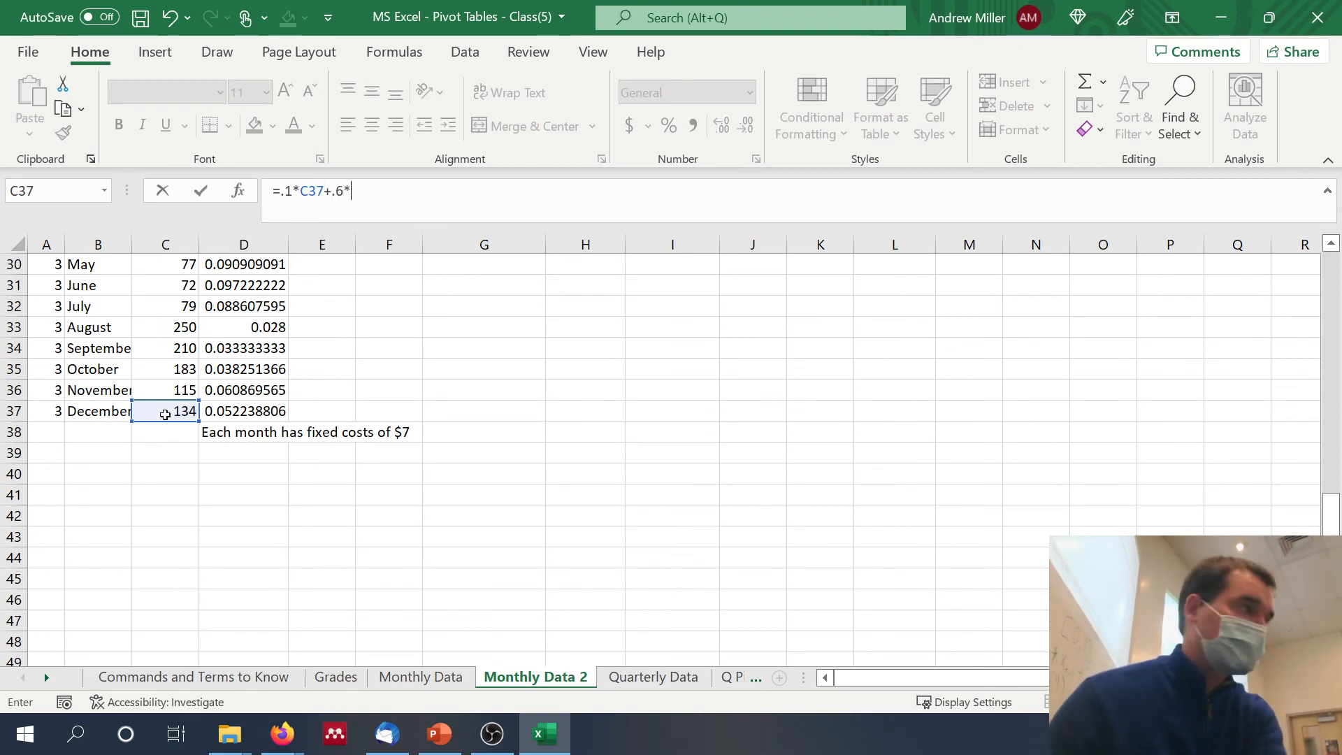
{"action": "left_click", "coordinate": [162, 393]}
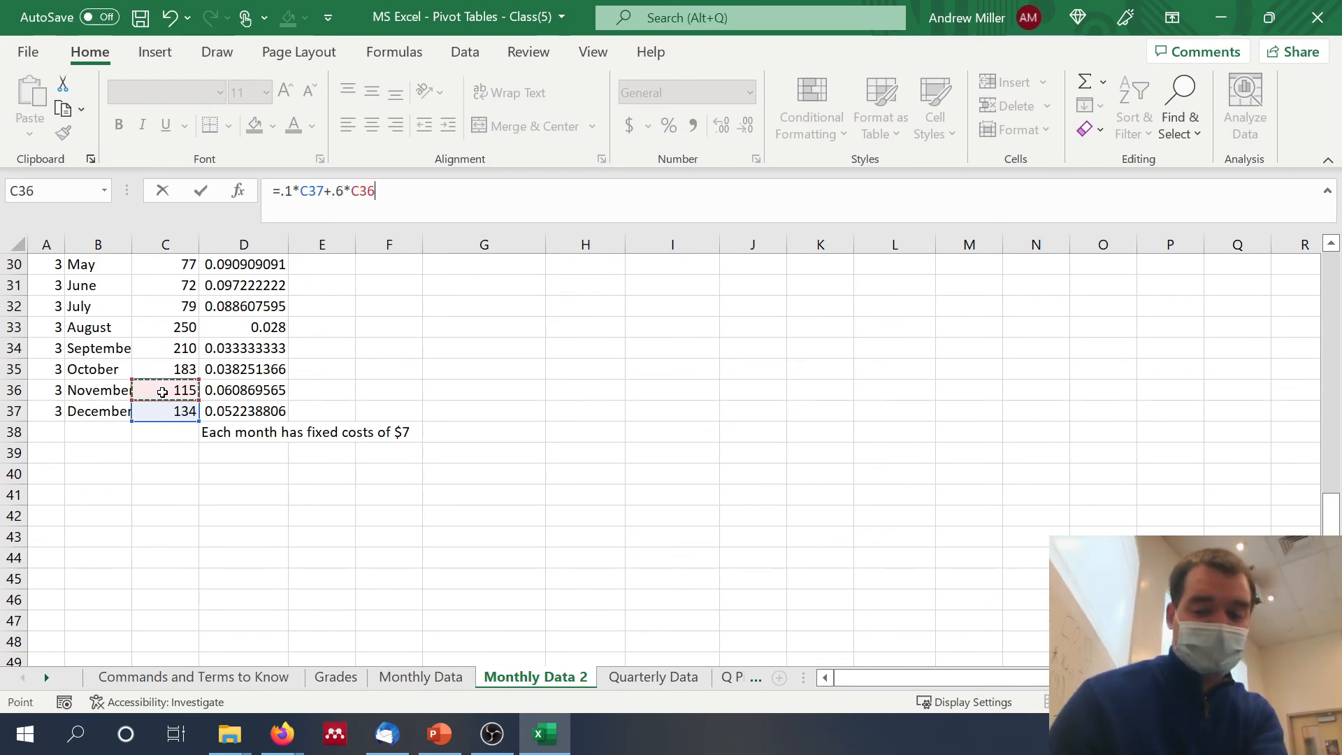
{"action": "type", "text": "+"}
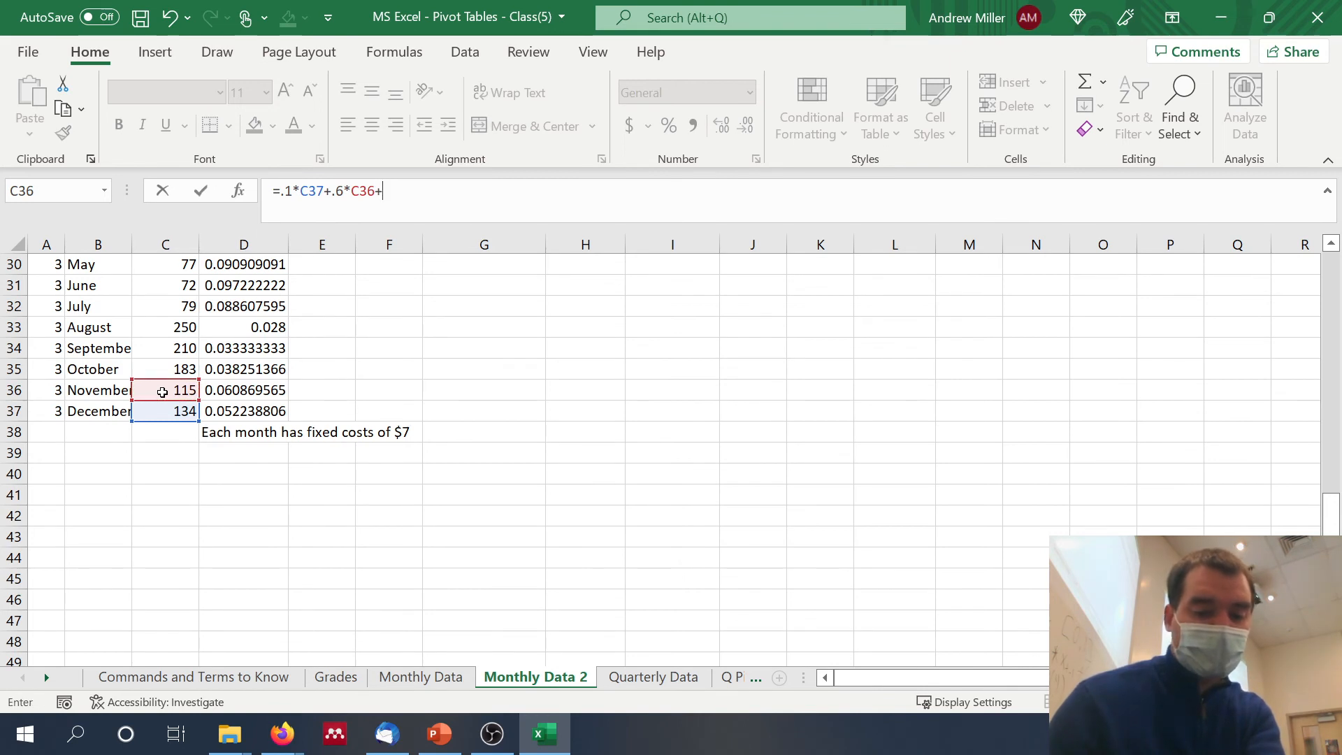
{"action": "type", "text": "."}
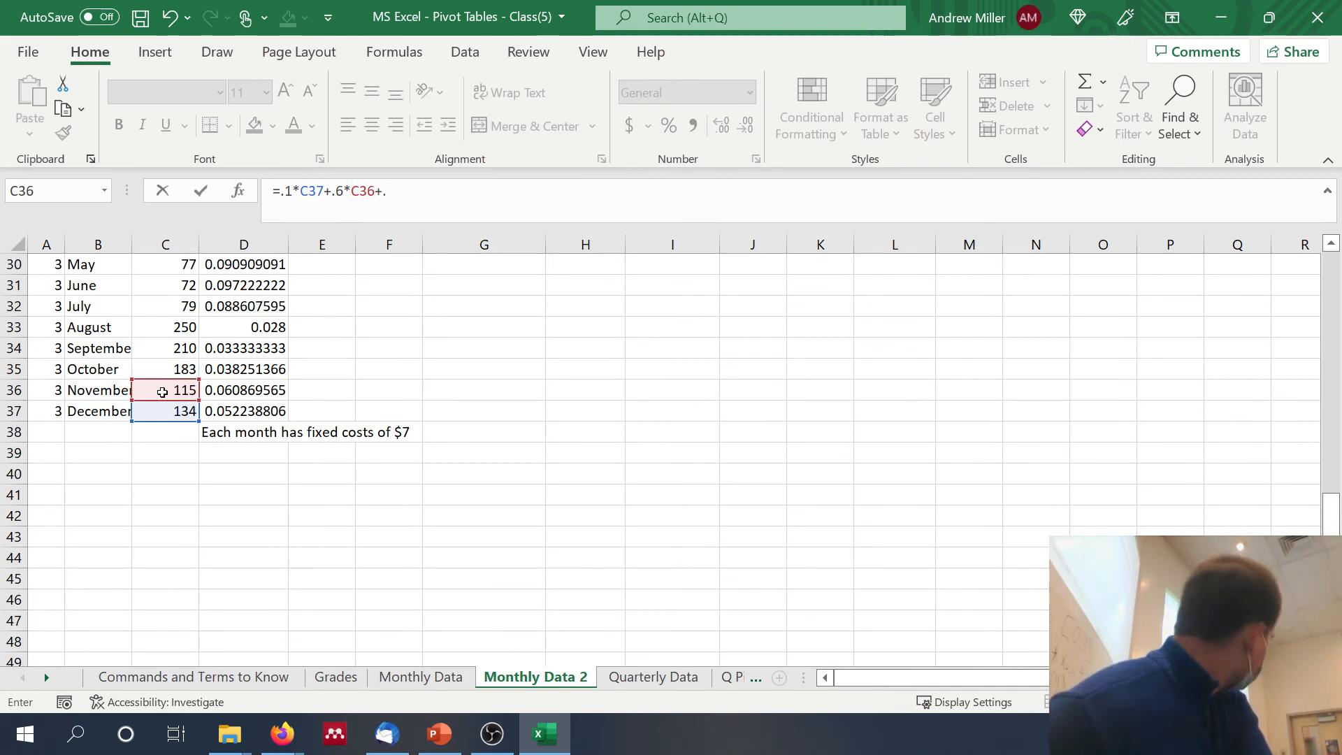
{"action": "type", "text": "3*"}
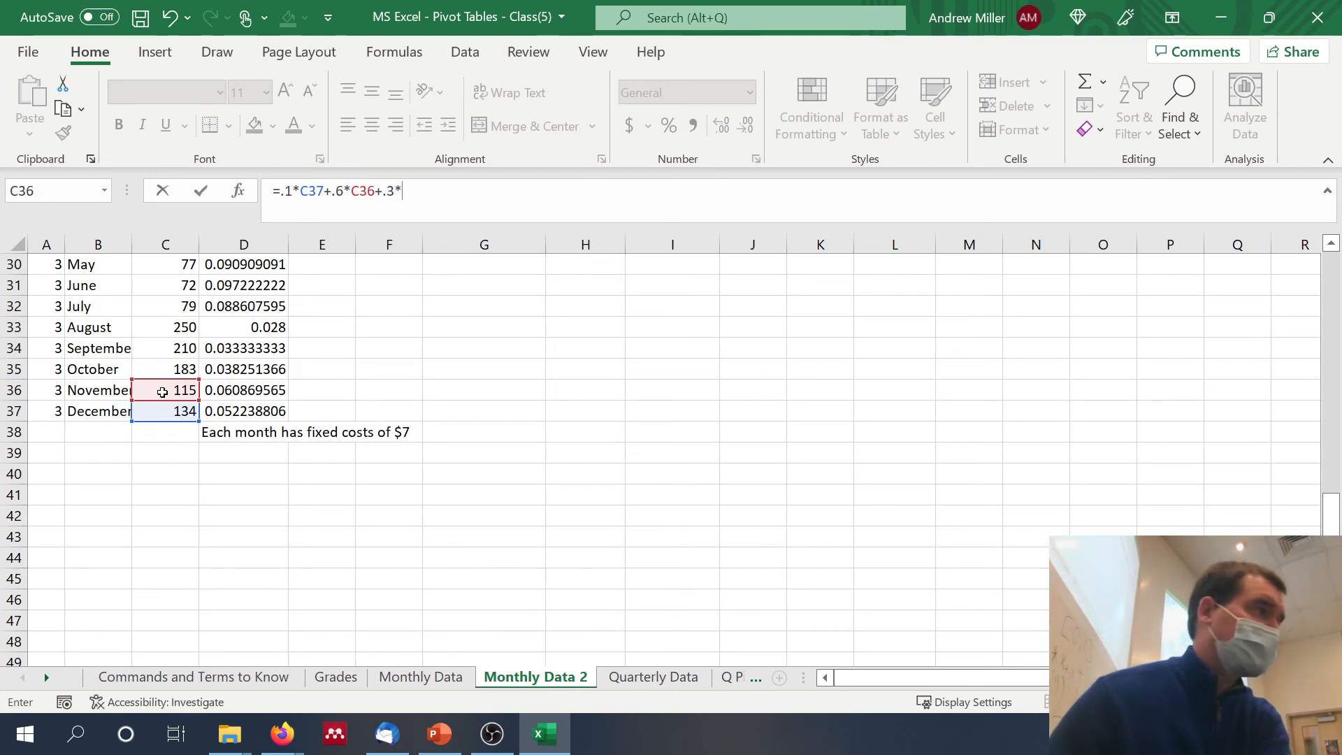
{"action": "left_click", "coordinate": [174, 369]}
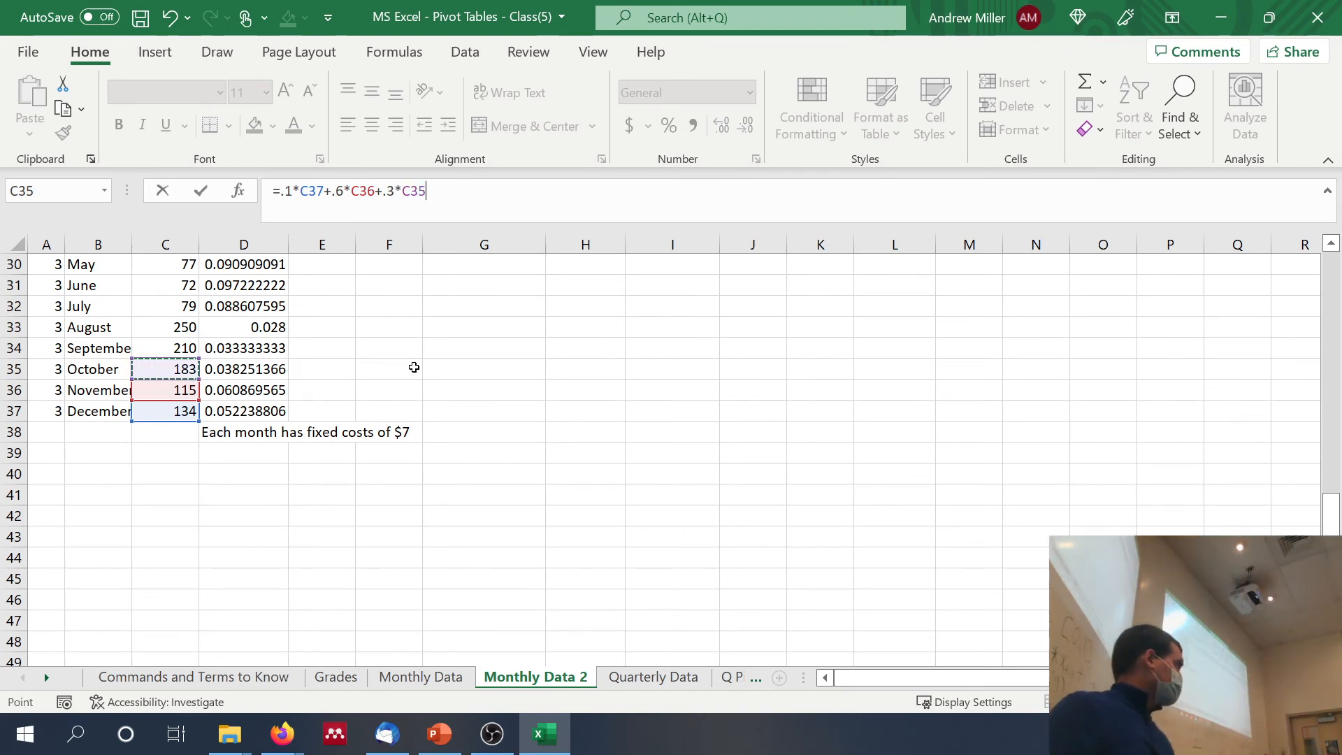
{"action": "key", "text": "Return"}
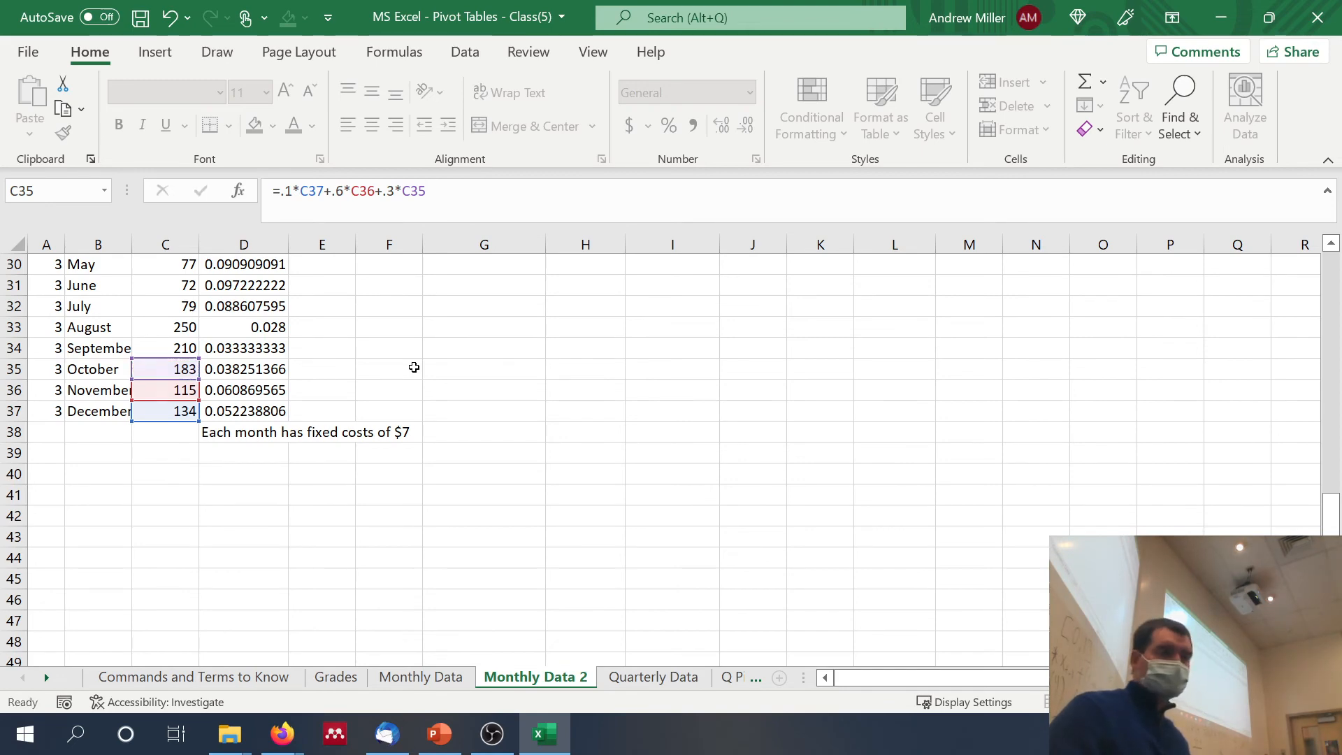
Step: Enter the weighted moving average forecast for March of Year 2 in V3 as =.1*C15+.6*C14+.3*C13
{"action": "scroll", "coordinate": [414, 367], "scroll_direction": "up", "scroll_amount": 1}
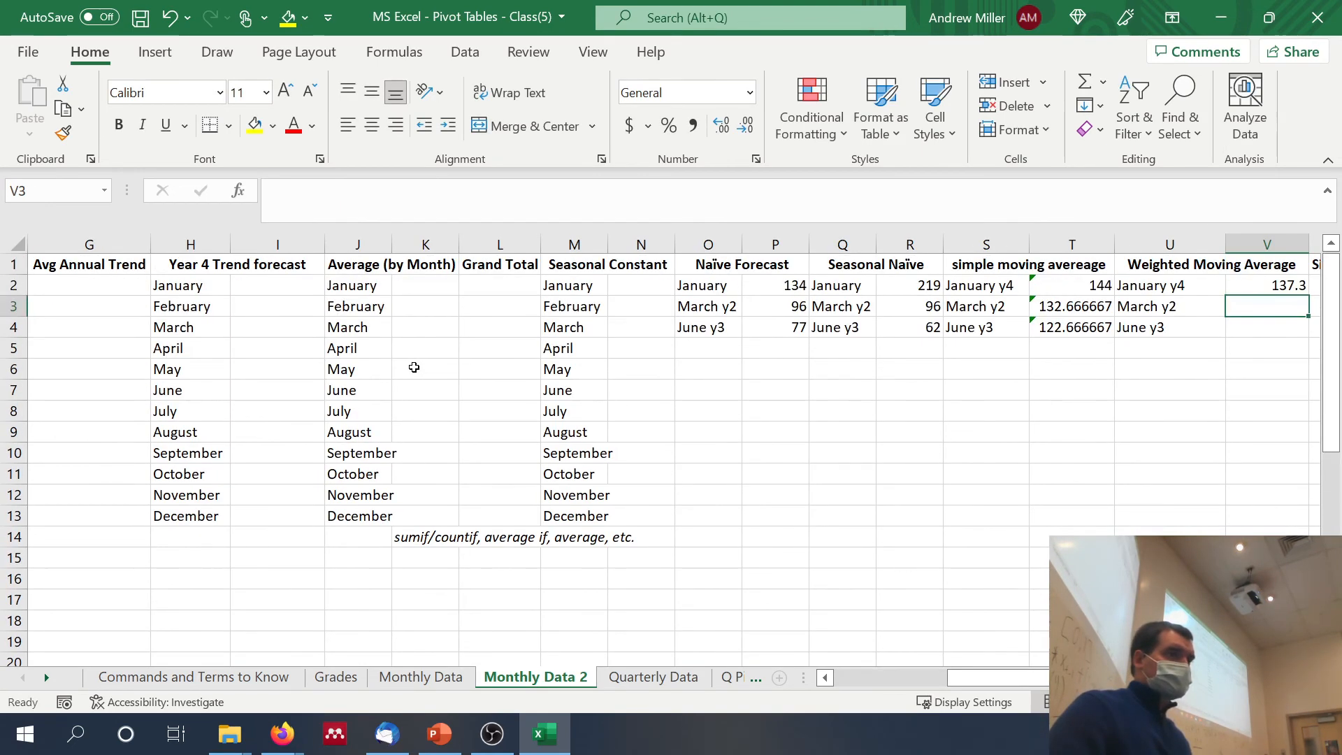
{"action": "type", "text": "="}
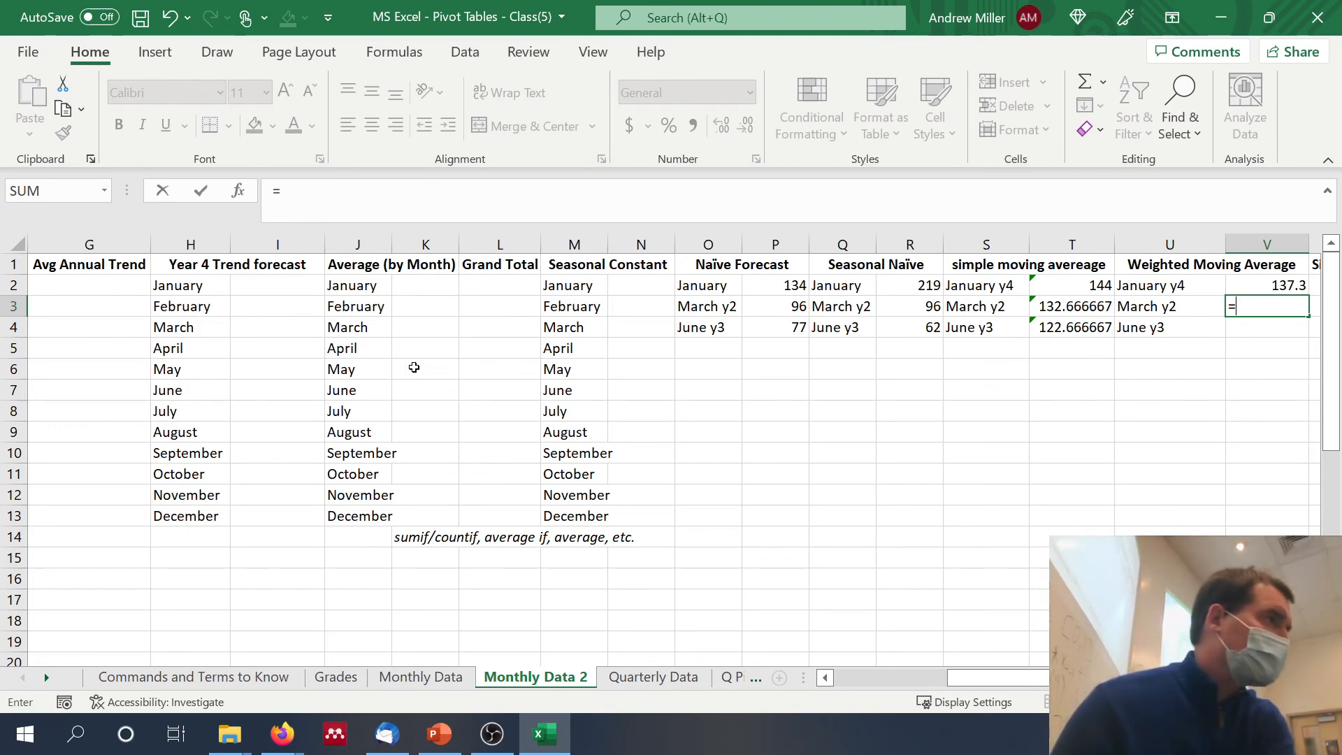
{"action": "scroll", "coordinate": [411, 364], "scroll_direction": "left", "scroll_amount": 3}
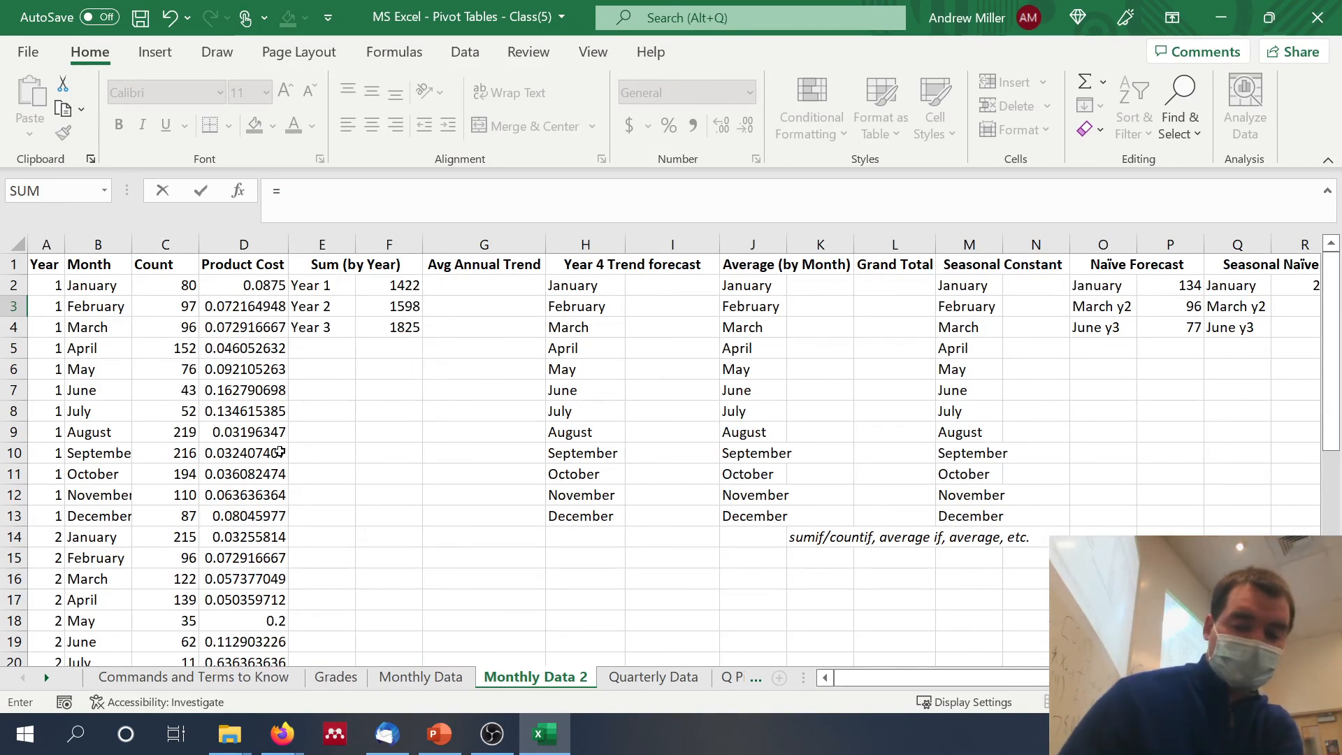
{"action": "type", "text": ".1*"}
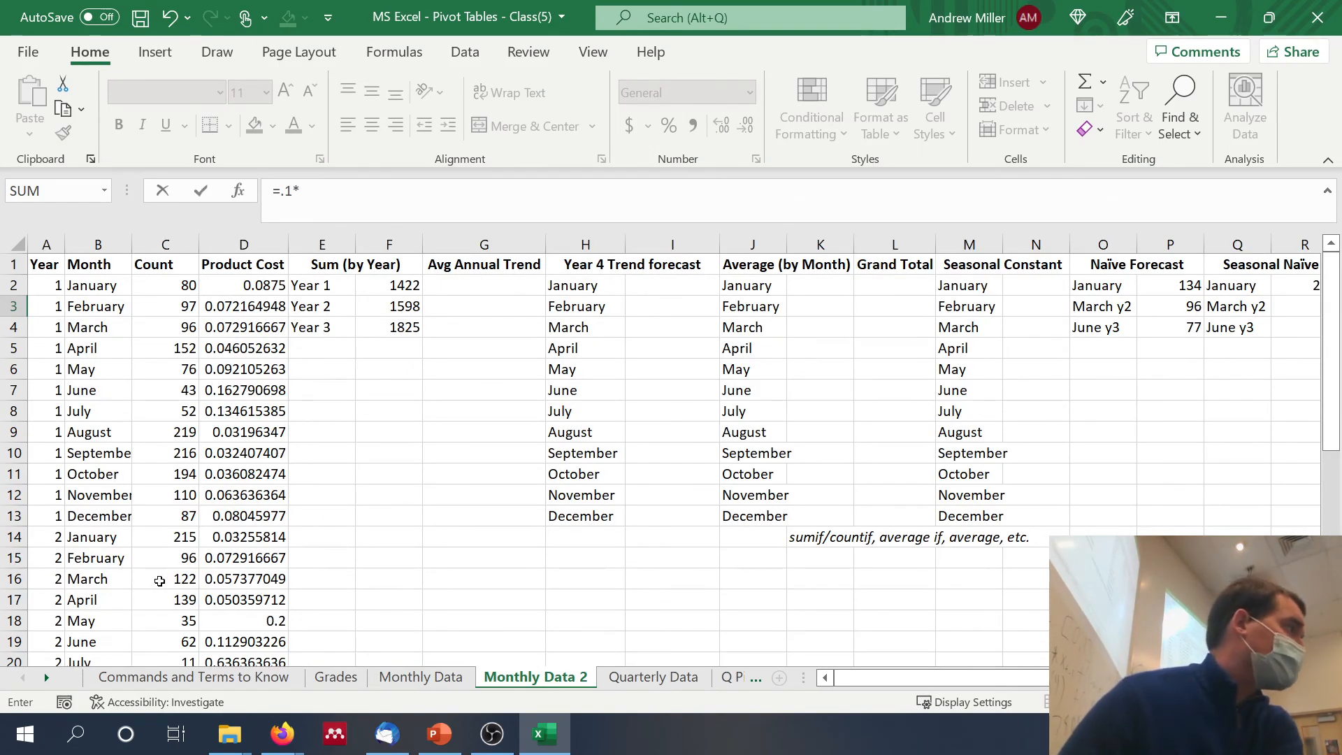
{"action": "left_click", "coordinate": [180, 559]}
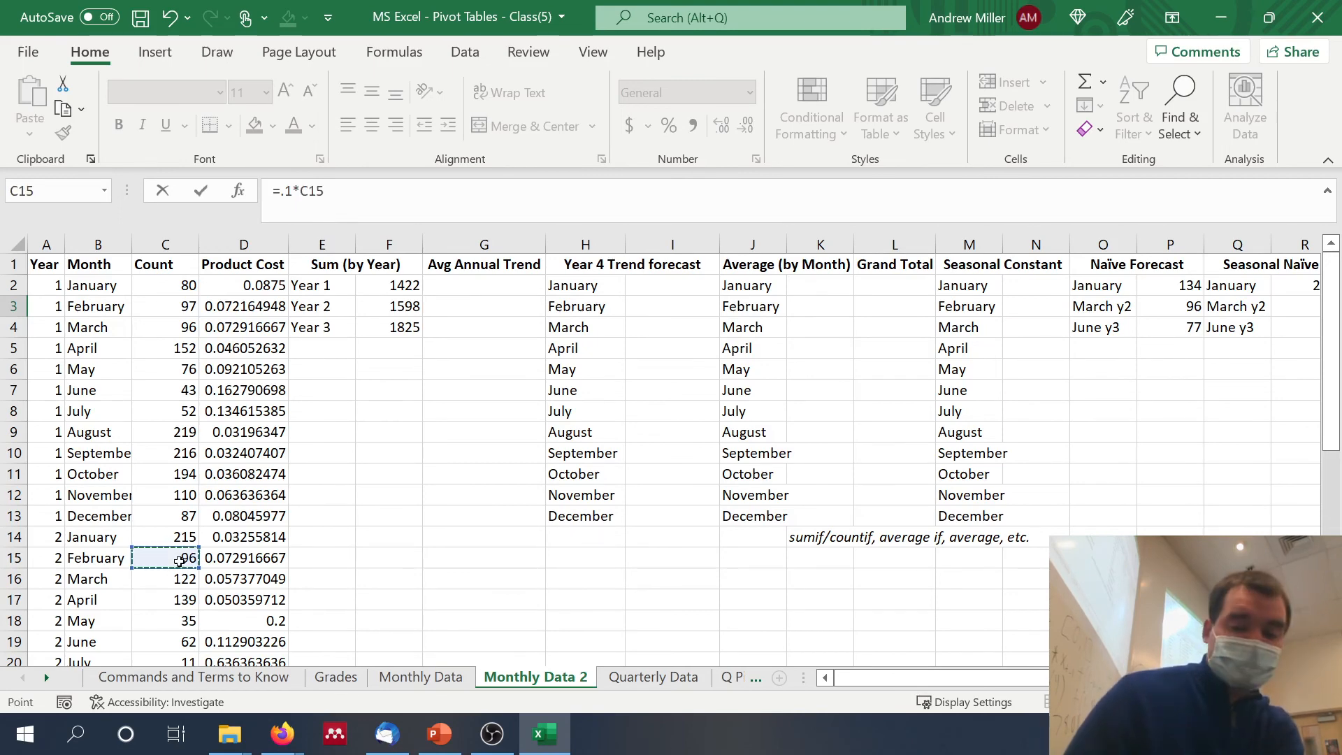
{"action": "type", "text": "+"}
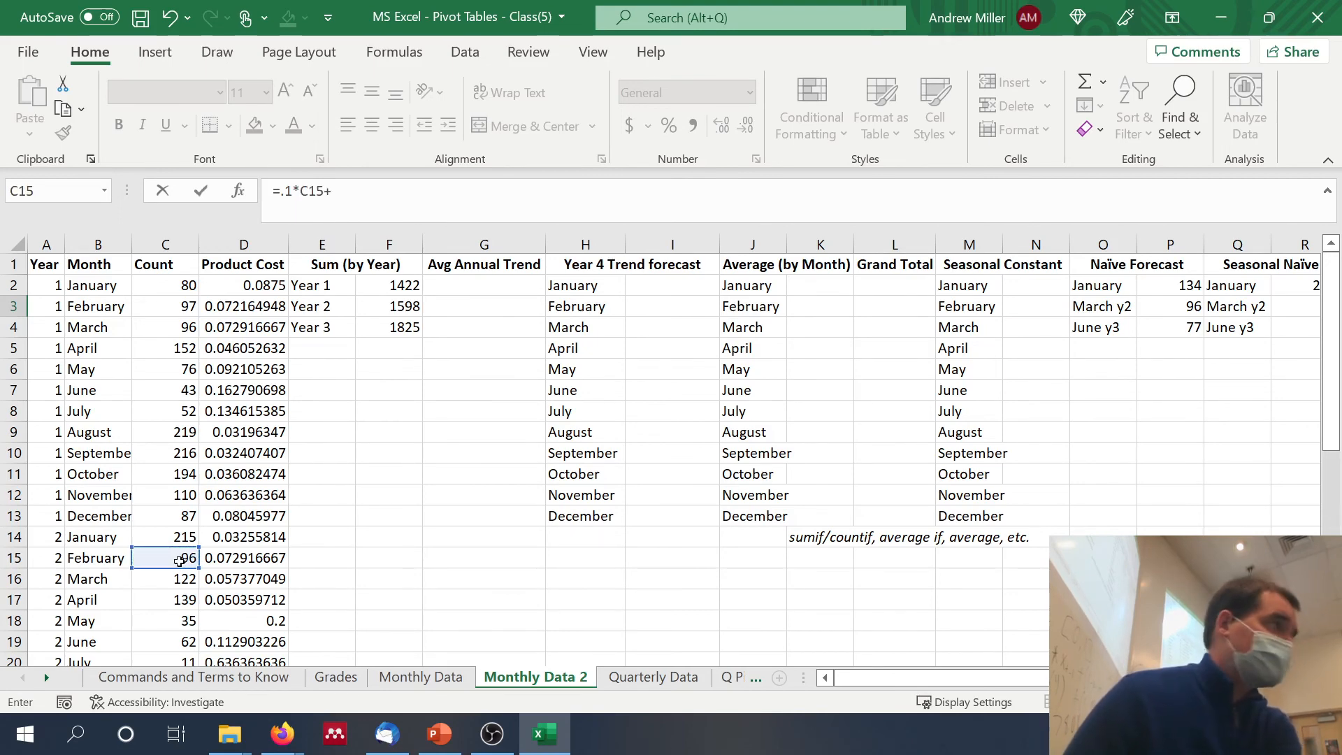
{"action": "type", "text": ".6*"}
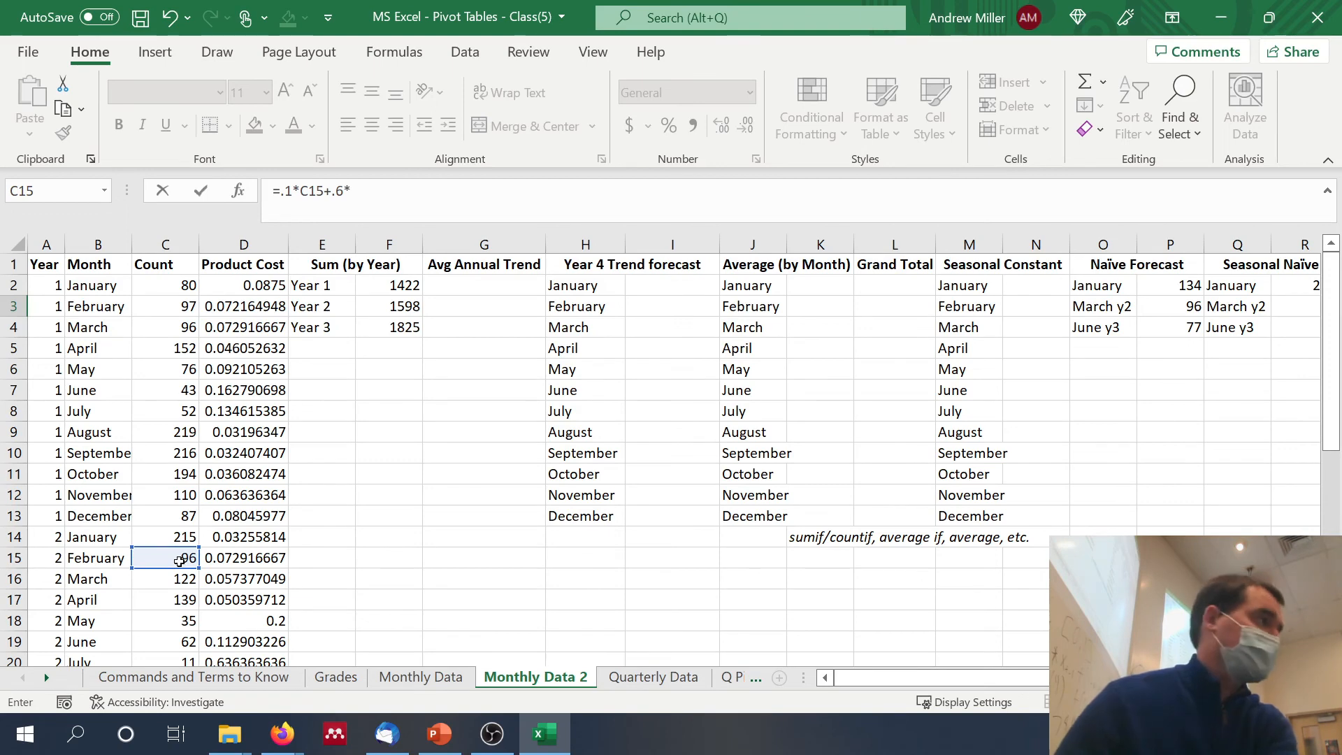
{"action": "left_click", "coordinate": [173, 536]}
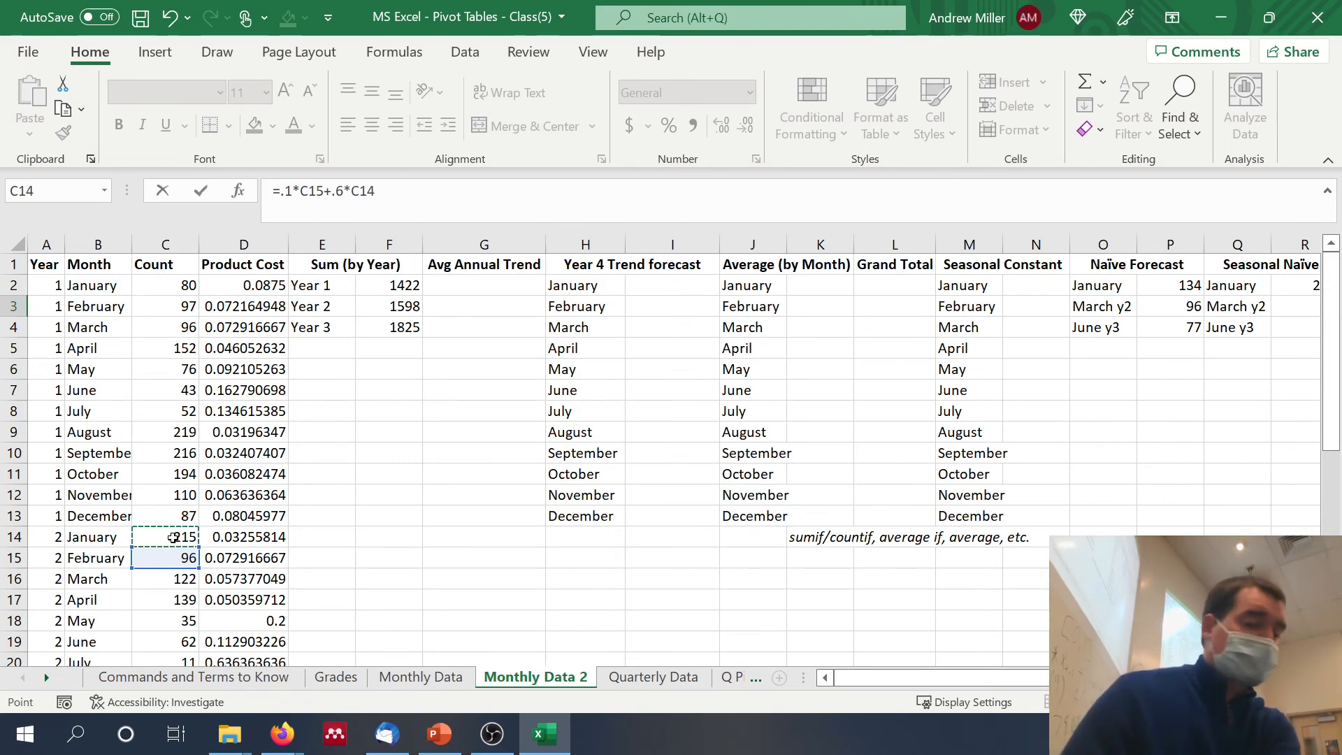
{"action": "type", "text": "+"}
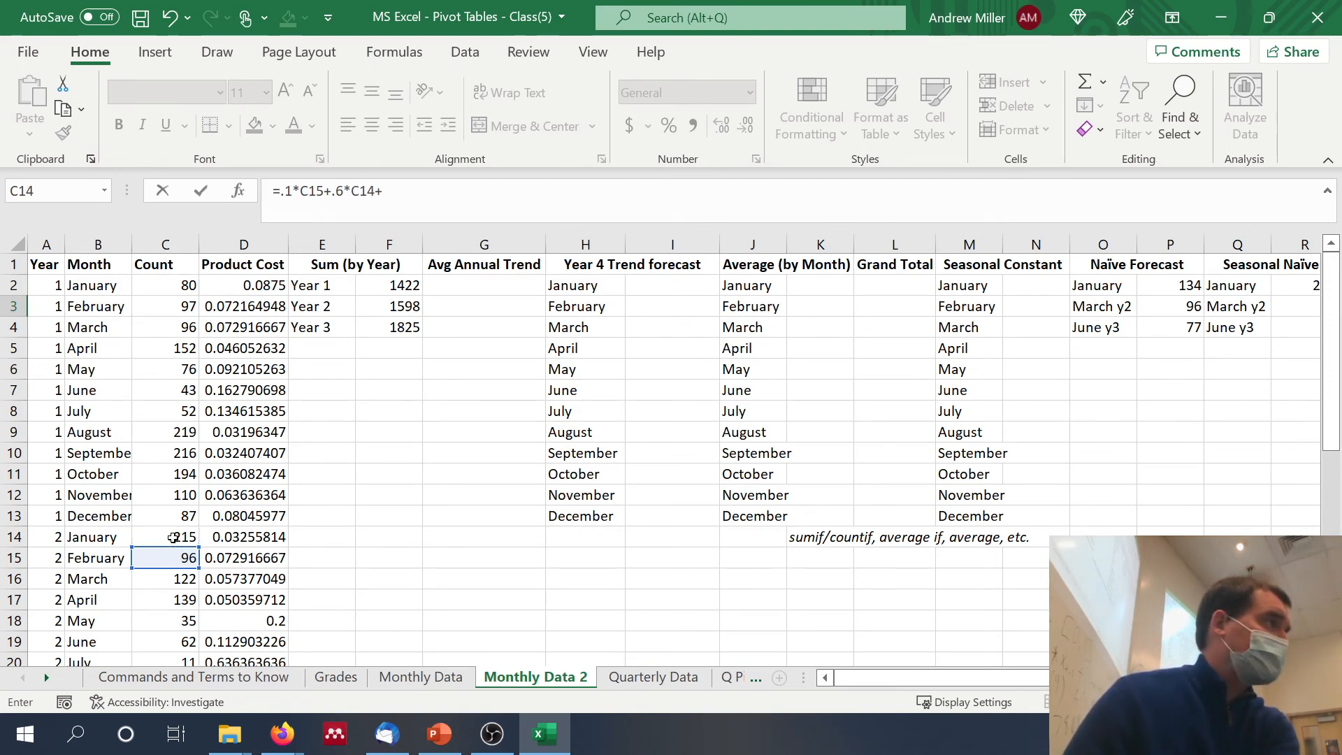
{"action": "type", "text": ".3"}
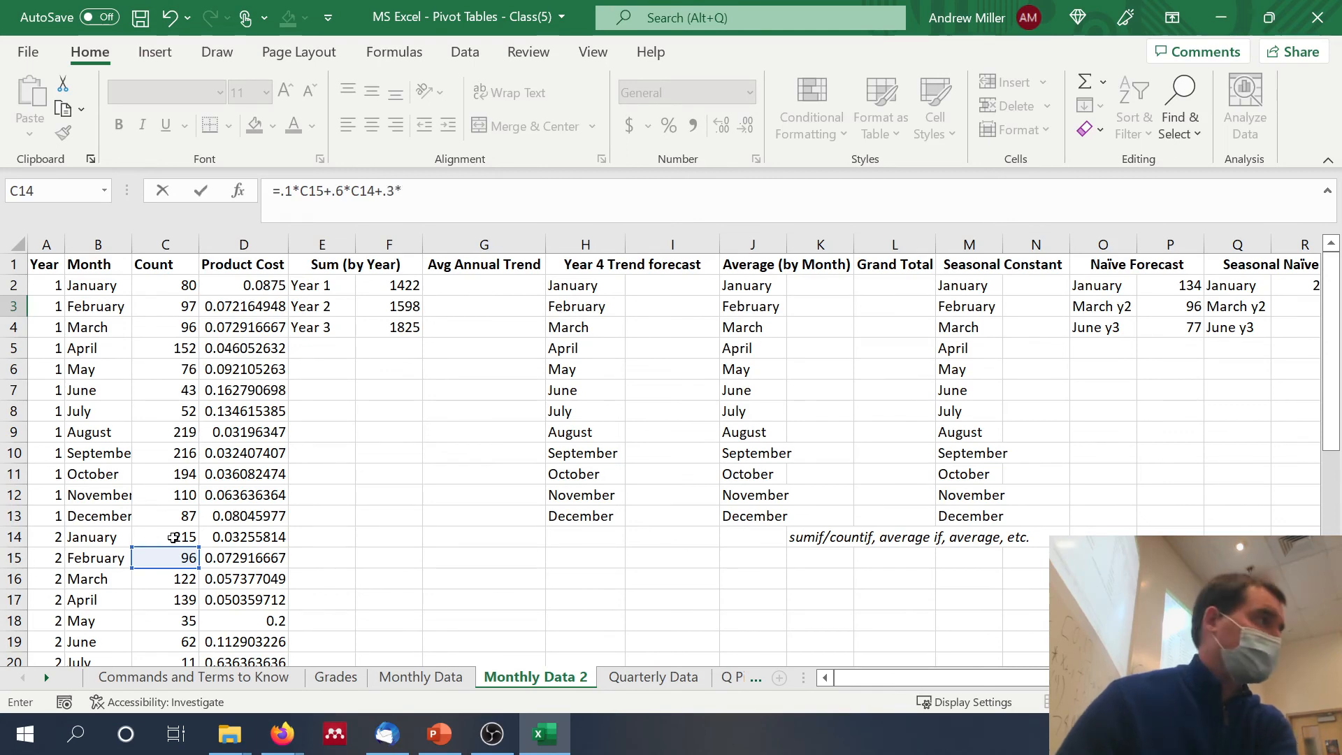
{"action": "type", "text": "*"}
{"action": "left_click", "coordinate": [179, 517]}
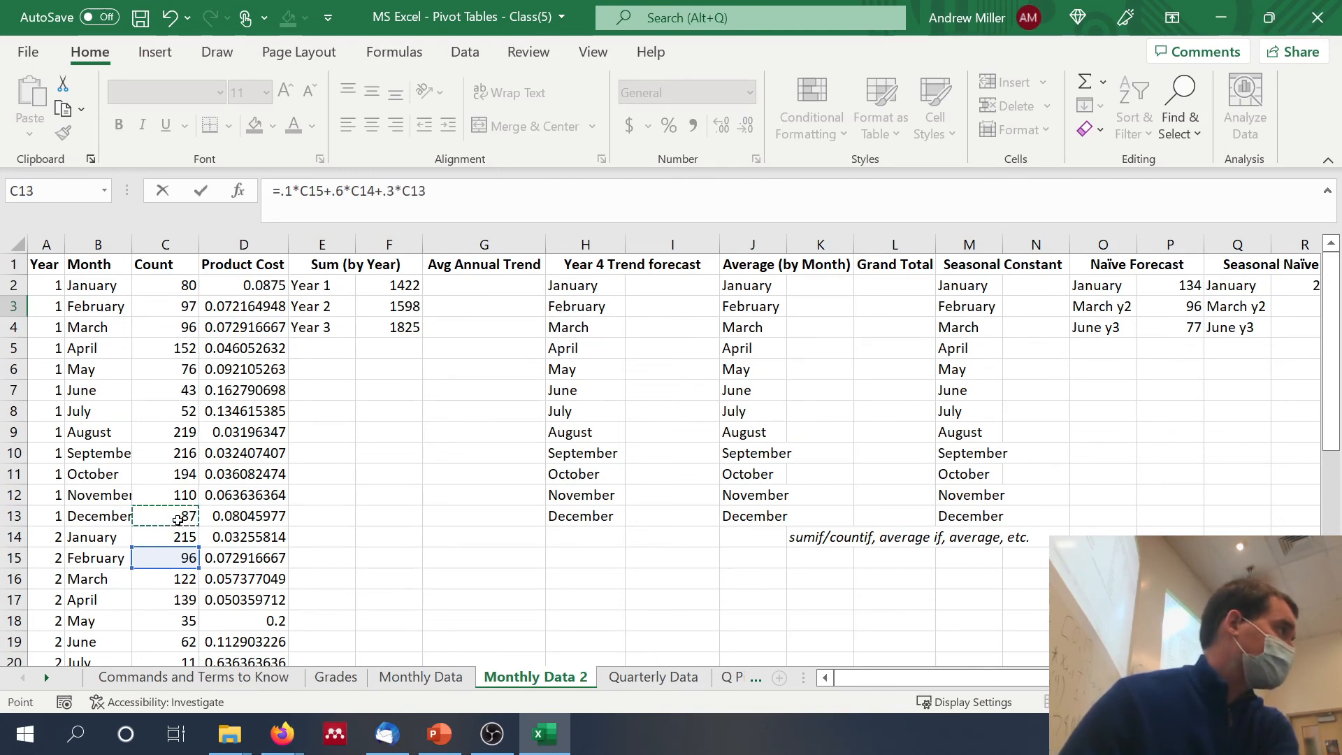
{"action": "left_click", "coordinate": [544, 193]}
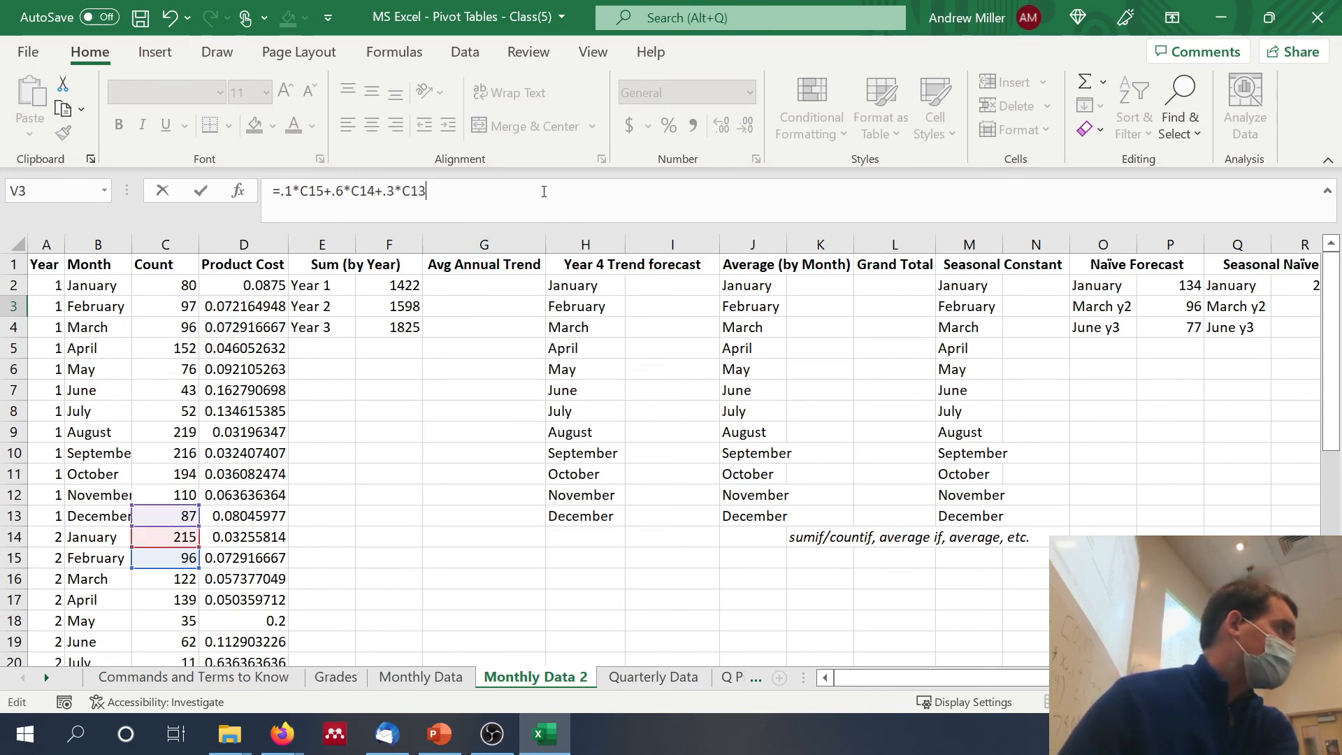
{"action": "key", "text": "Return"}
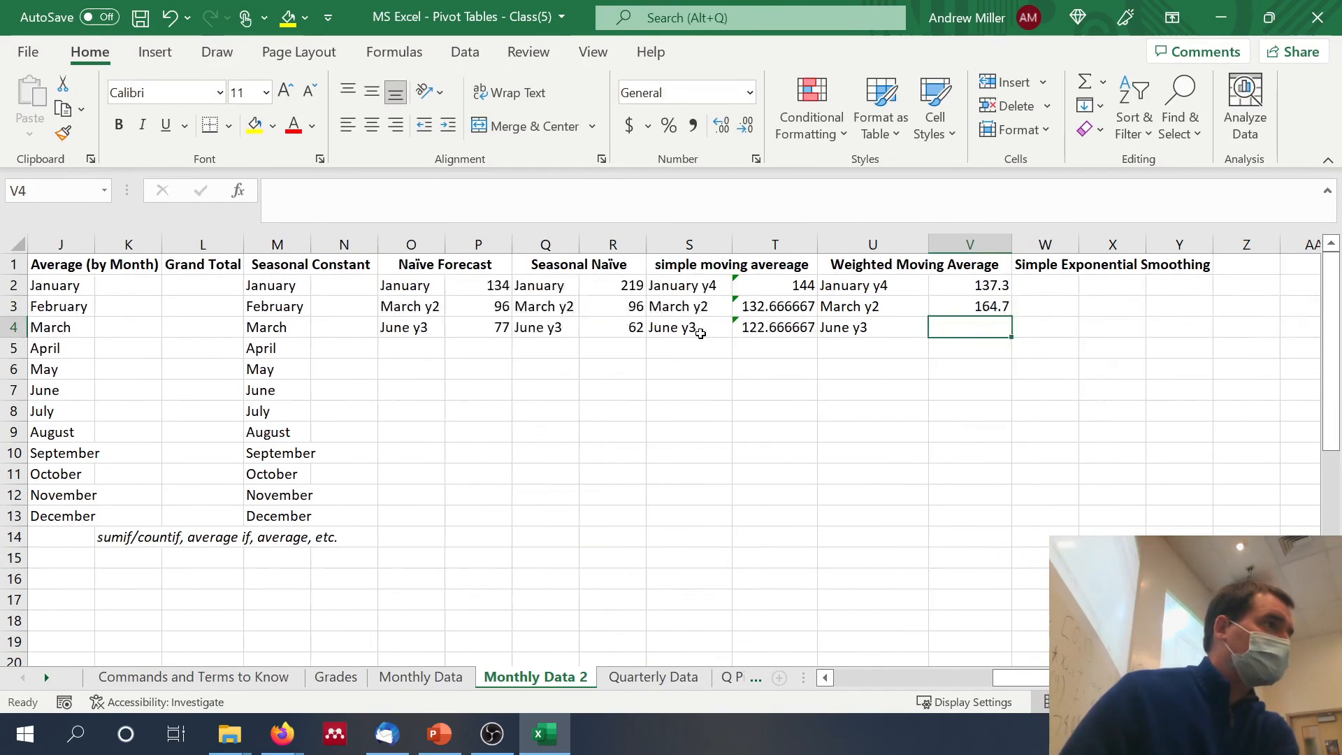
Step: Enter the weighted moving average forecast for June of Year 3 in V4 as =.1*C30+.6*C29+.3*C28
{"action": "scroll", "coordinate": [699, 329], "scroll_direction": "right", "scroll_amount": 3}
{"action": "type", "text": "="}
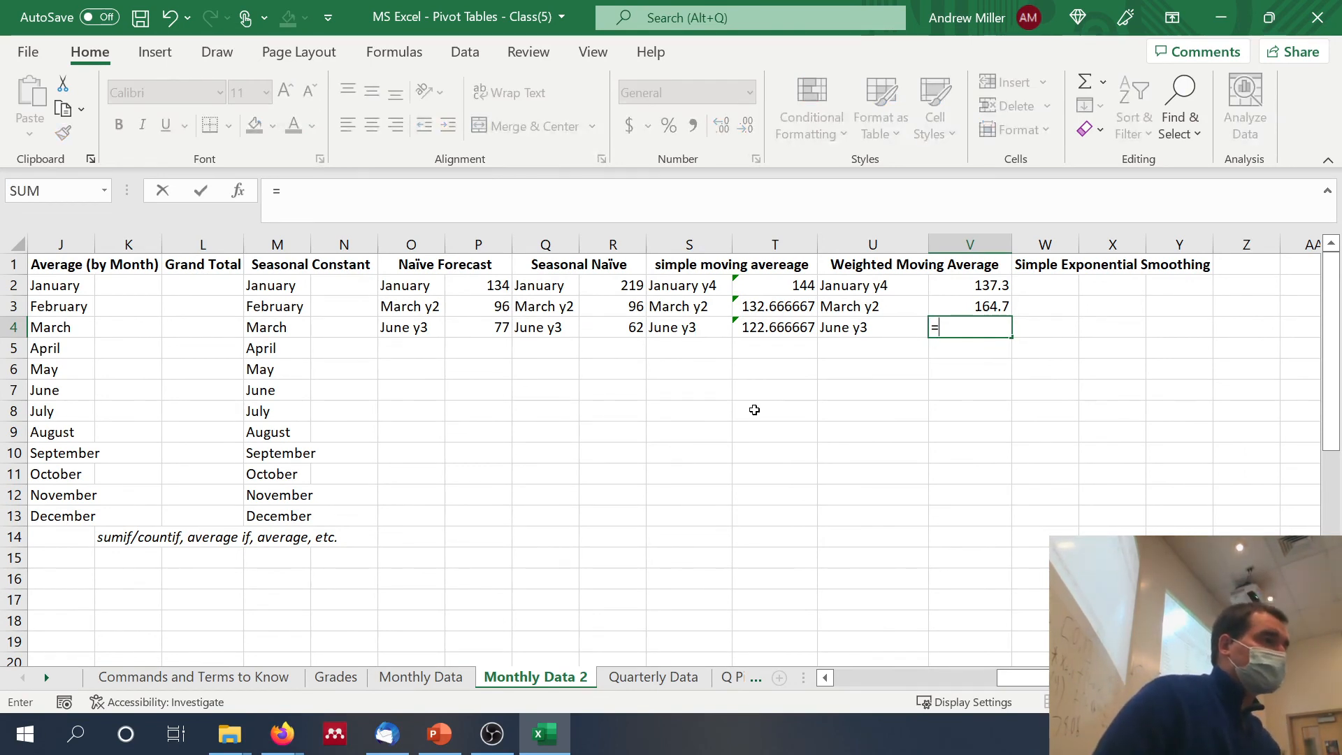
{"action": "scroll", "coordinate": [754, 411], "scroll_direction": "left", "scroll_amount": 9}
{"action": "scroll", "coordinate": [755, 411], "scroll_direction": "right", "scroll_amount": 6}
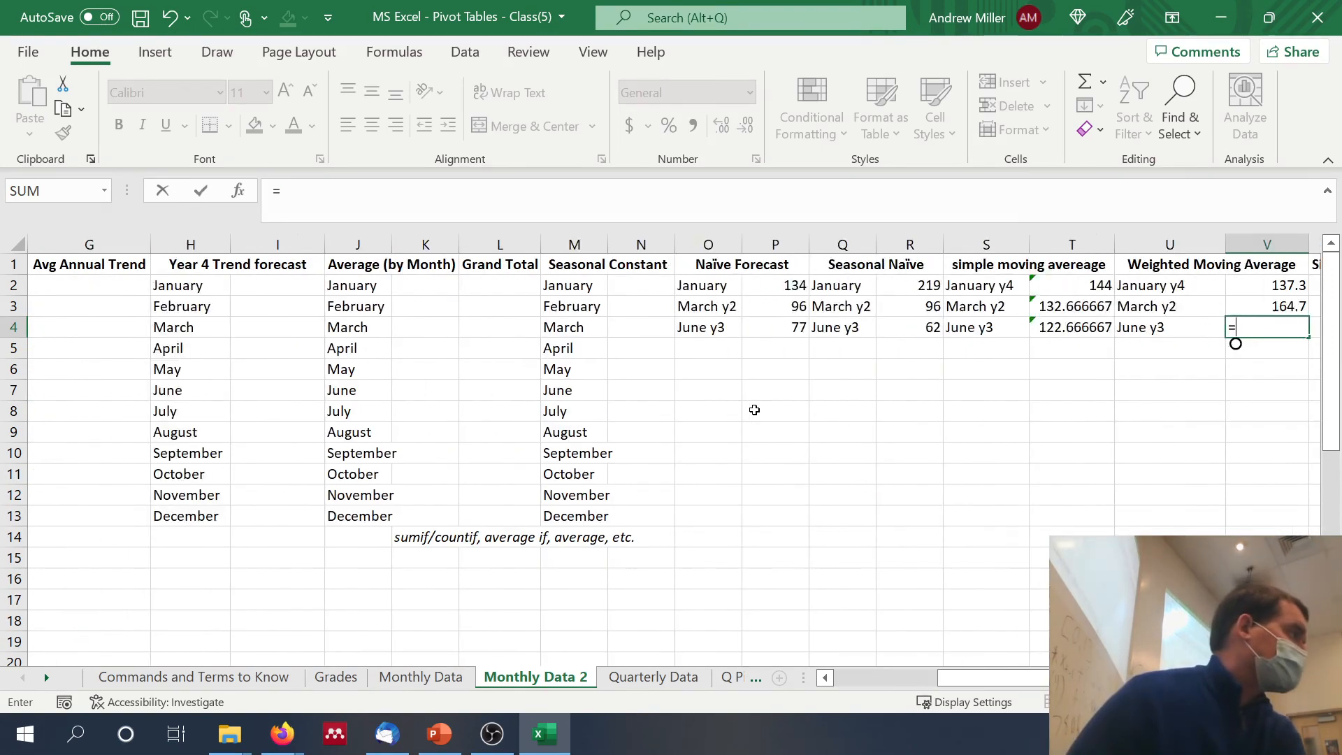
{"action": "scroll", "coordinate": [755, 410], "scroll_direction": "left", "scroll_amount": 6}
{"action": "scroll", "coordinate": [754, 411], "scroll_direction": "down", "scroll_amount": 6}
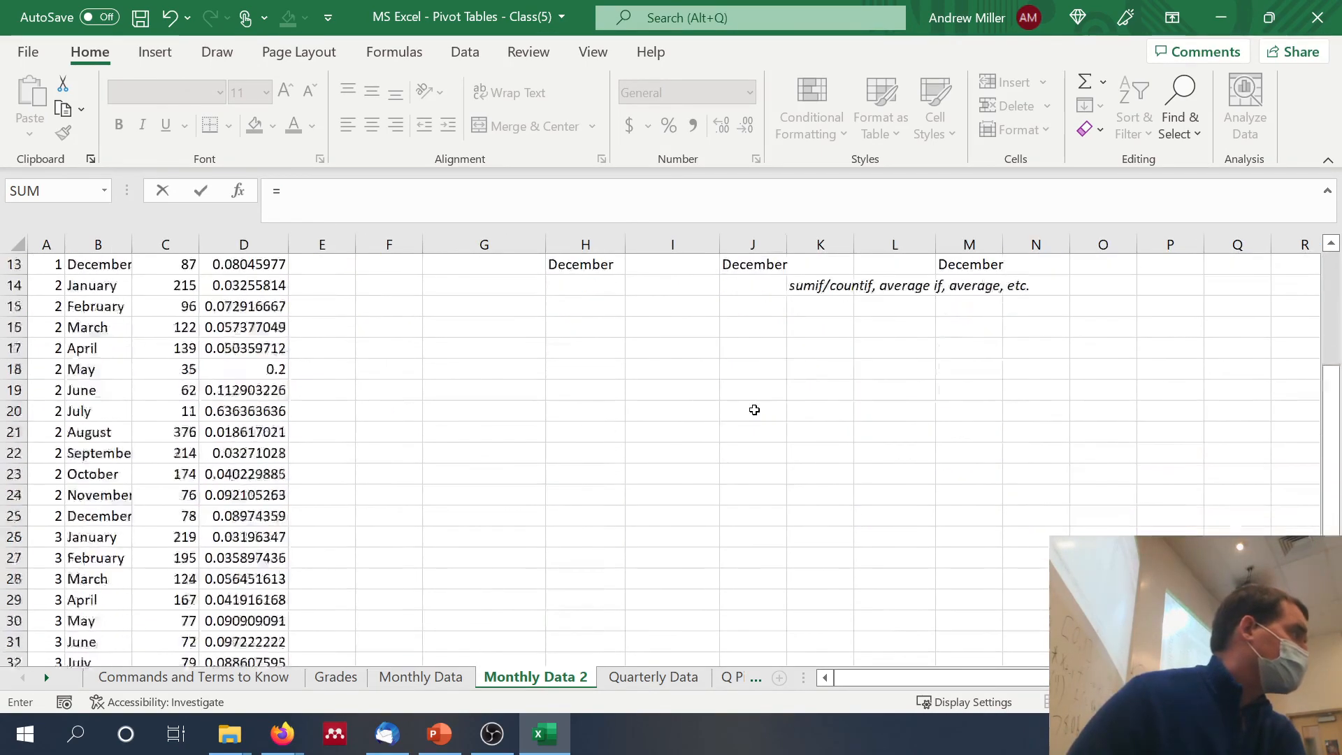
{"action": "scroll", "coordinate": [755, 410], "scroll_direction": "down", "scroll_amount": 1}
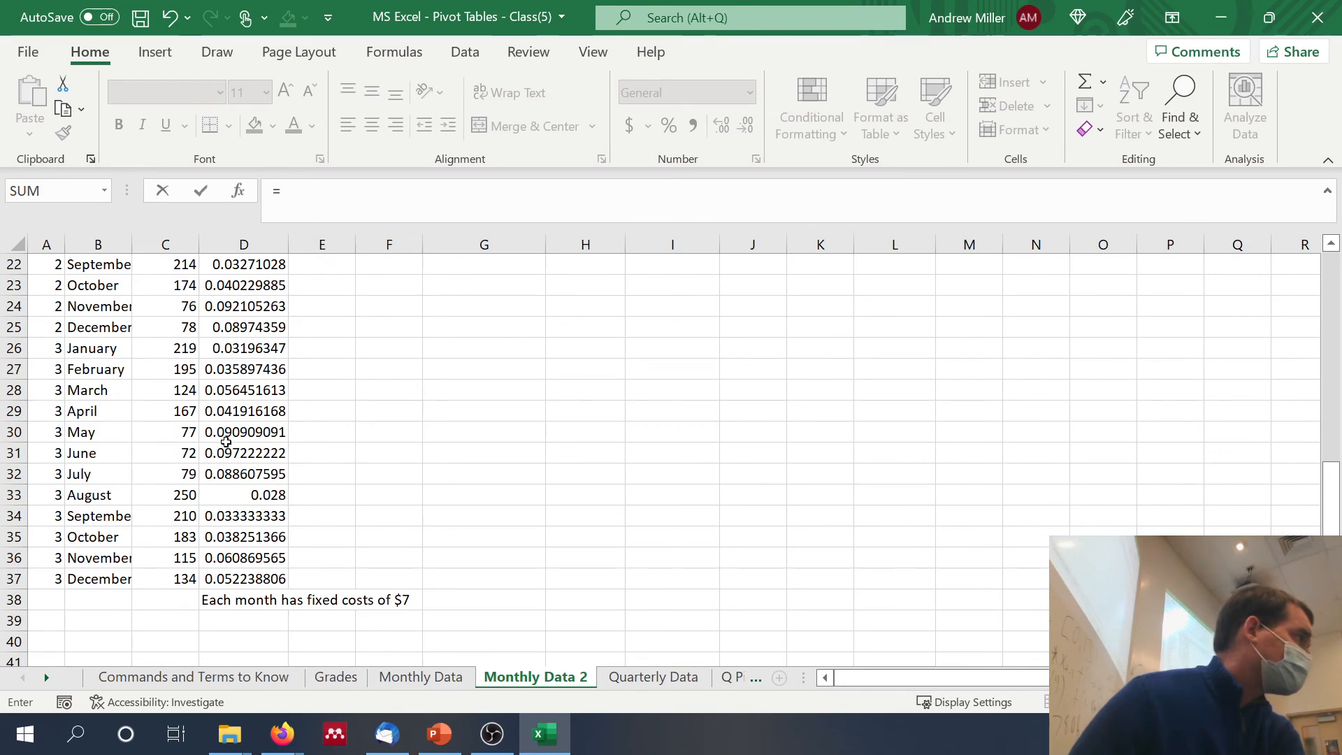
{"action": "left_click", "coordinate": [349, 190]}
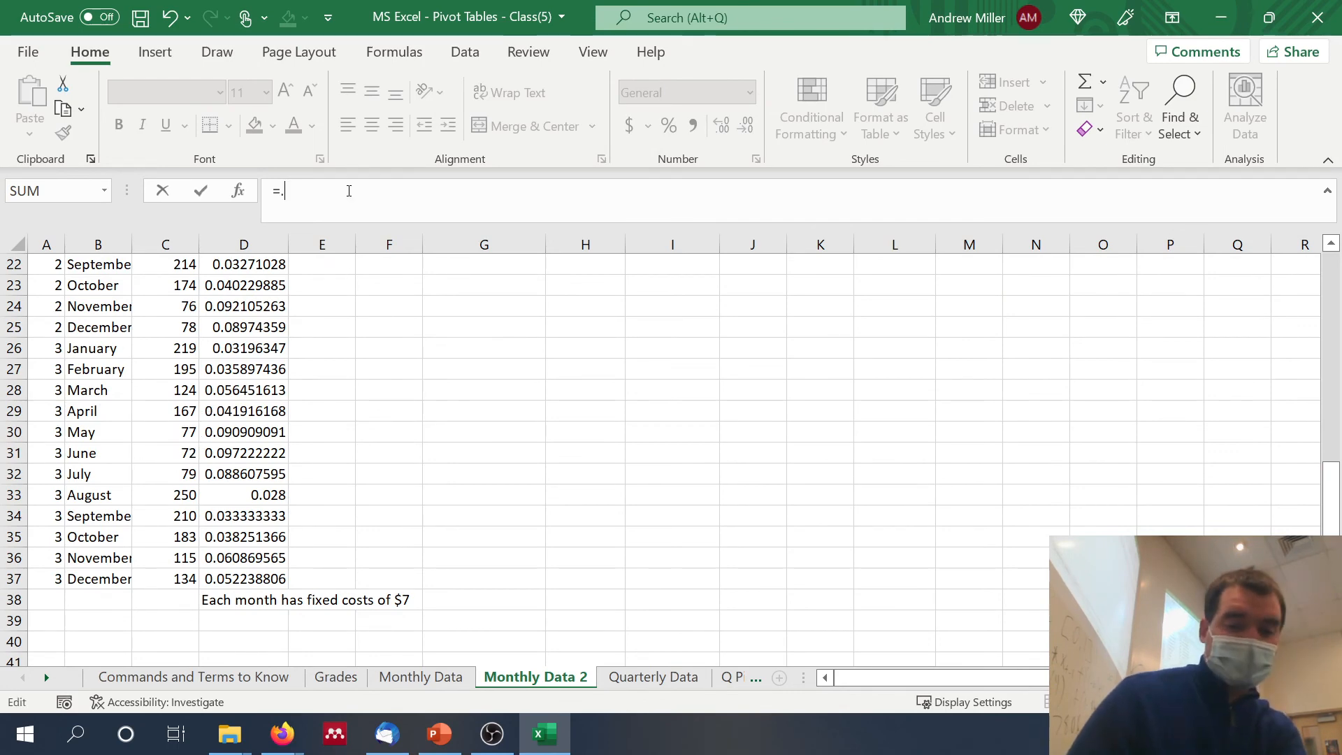
{"action": "type", "text": ".1*"}
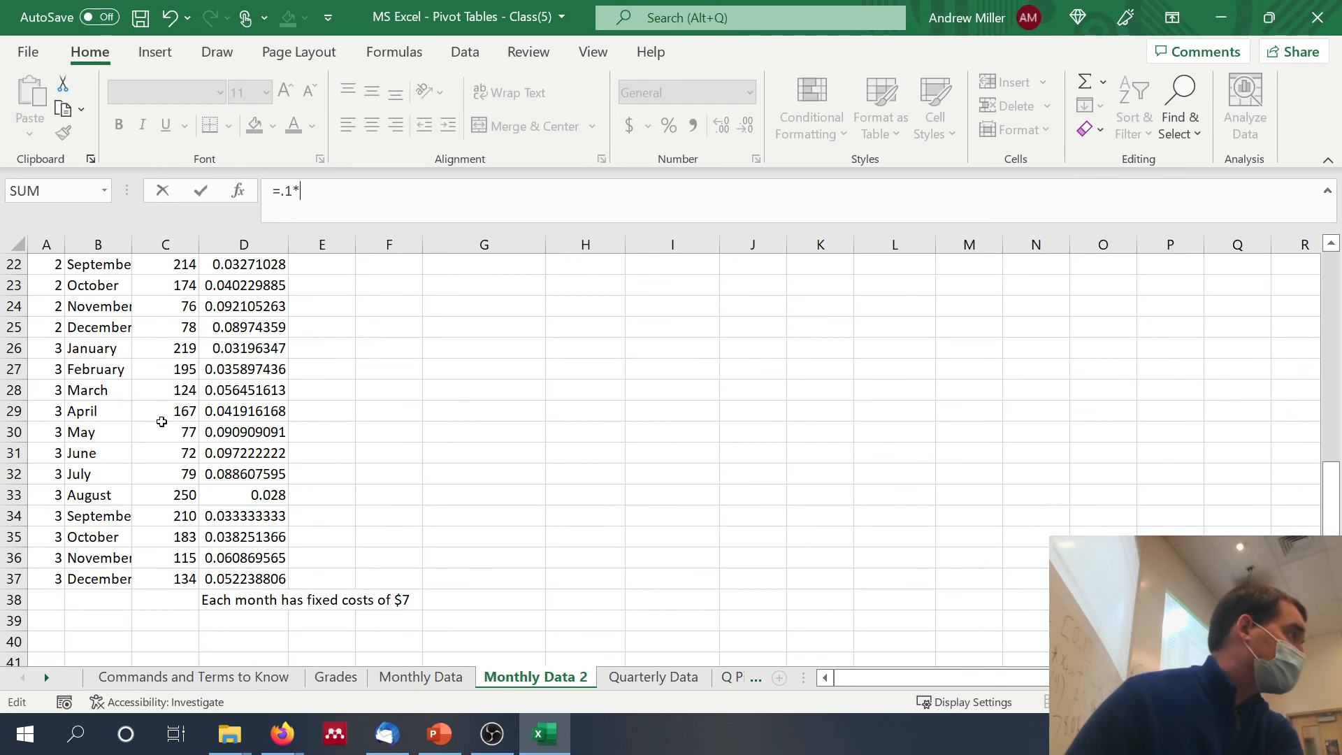
{"action": "left_click", "coordinate": [166, 432]}
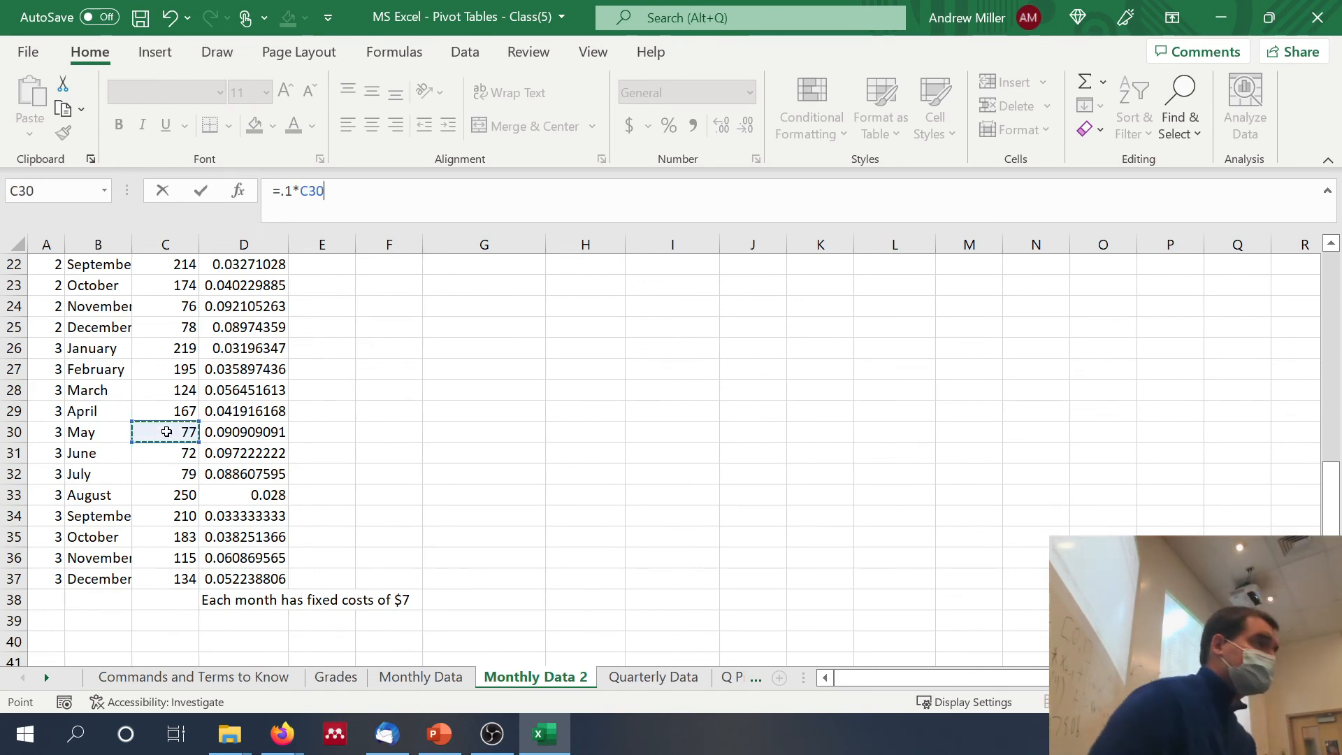
{"action": "type", "text": "+.6*"}
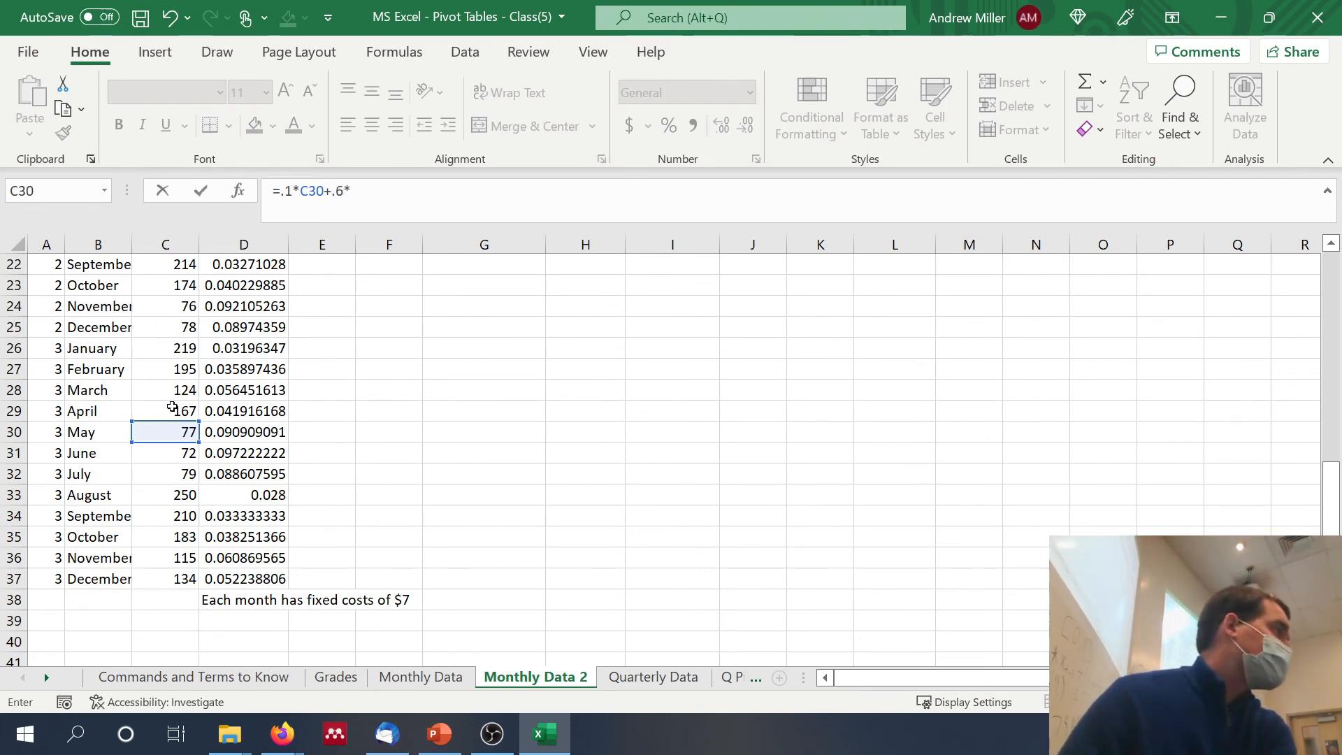
{"action": "left_click", "coordinate": [172, 408]}
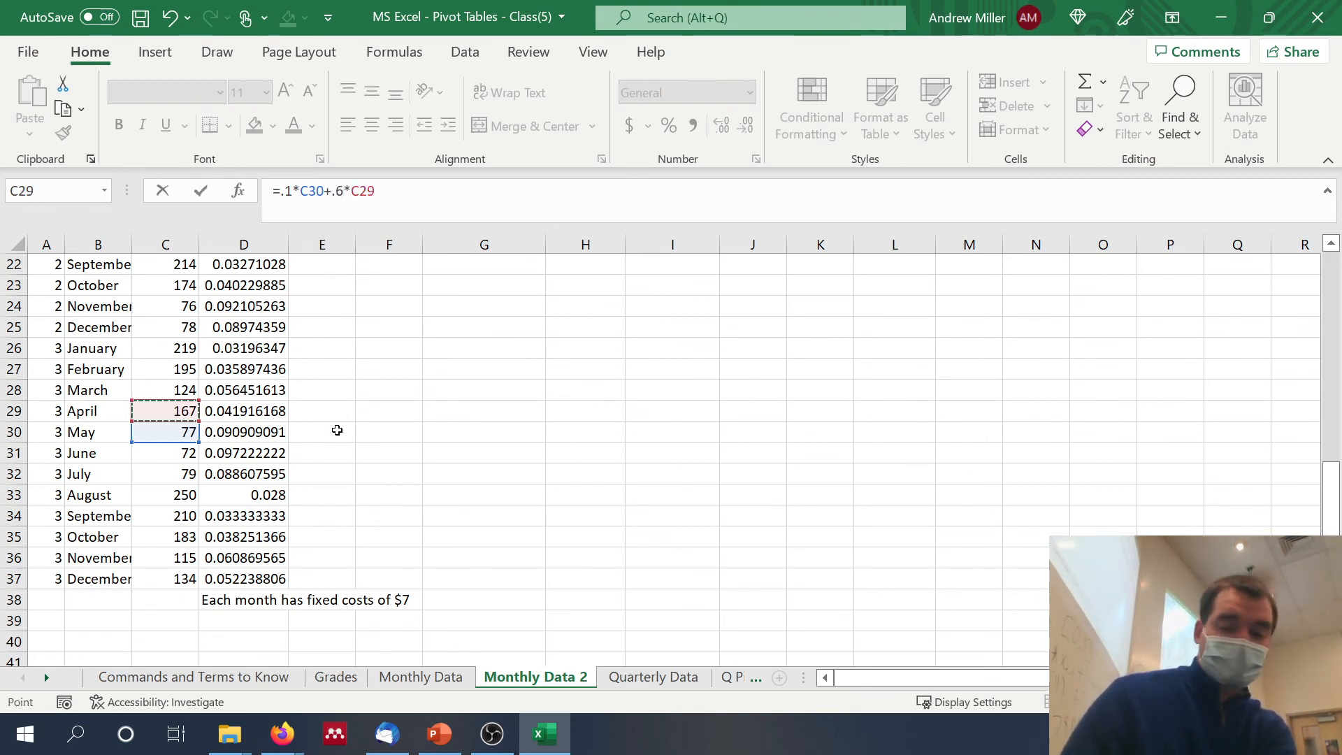
{"action": "type", "text": "+"}
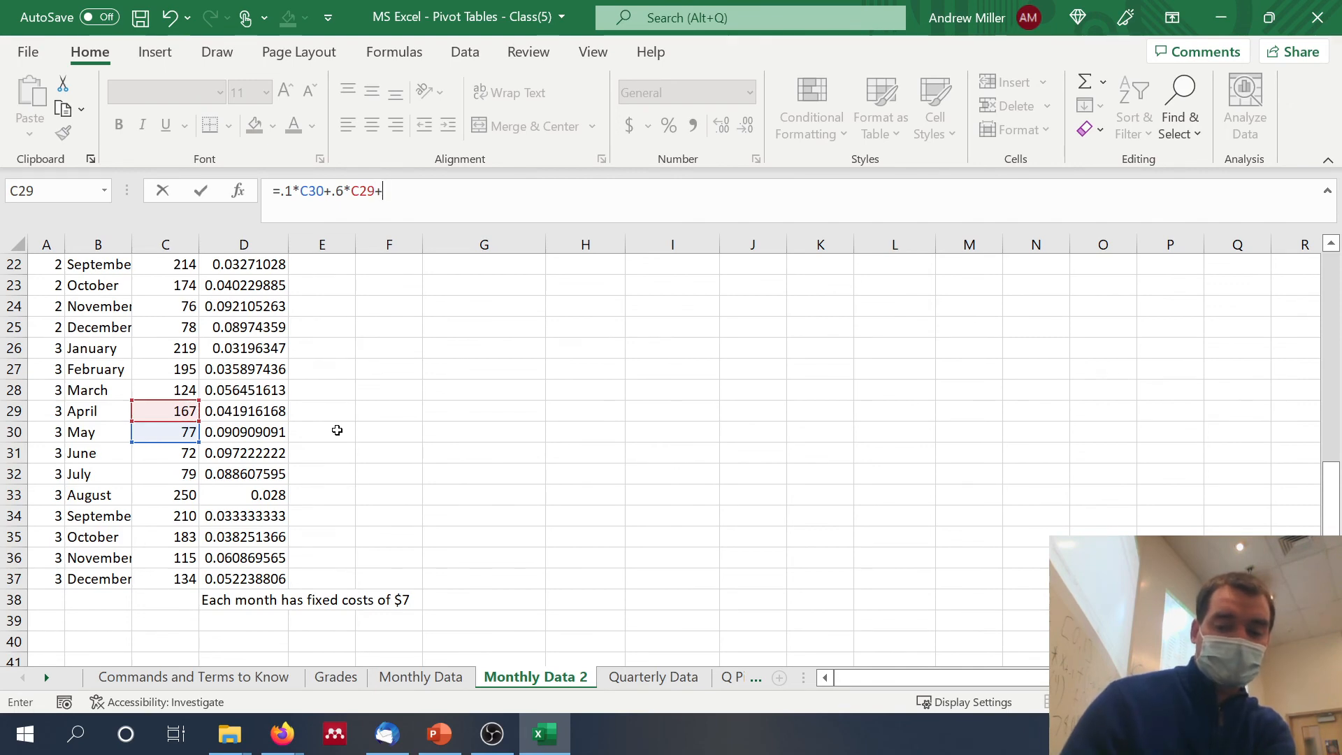
{"action": "type", "text": ".3"}
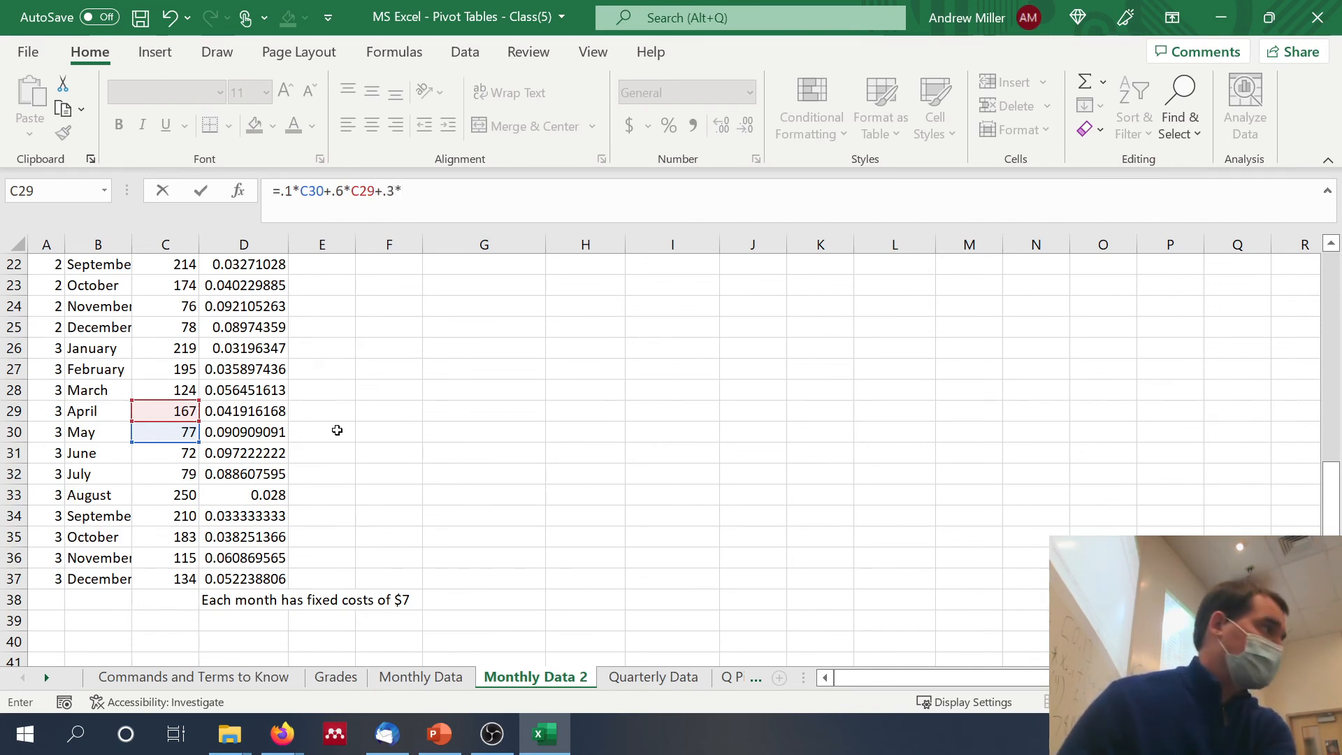
{"action": "type", "text": "*"}
{"action": "left_click", "coordinate": [159, 386]}
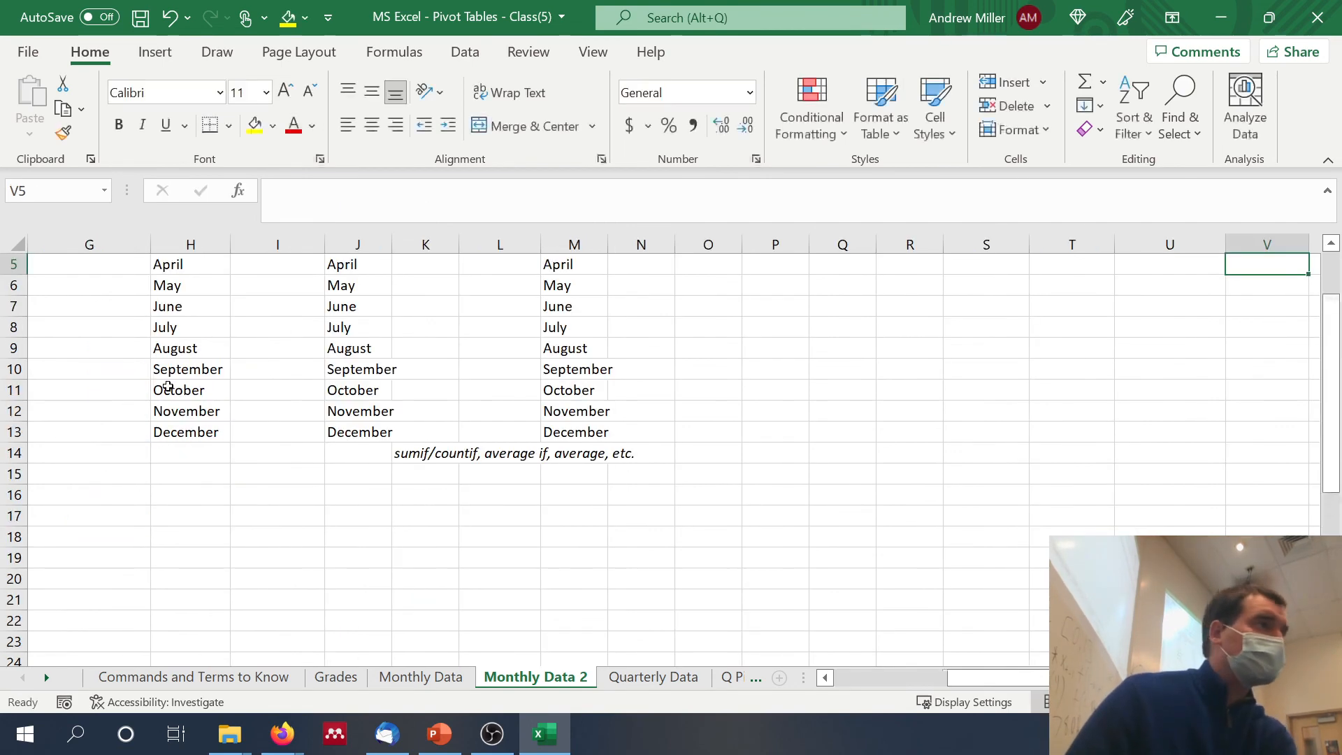
{"action": "scroll", "coordinate": [384, 517], "scroll_direction": "up", "scroll_amount": 2}
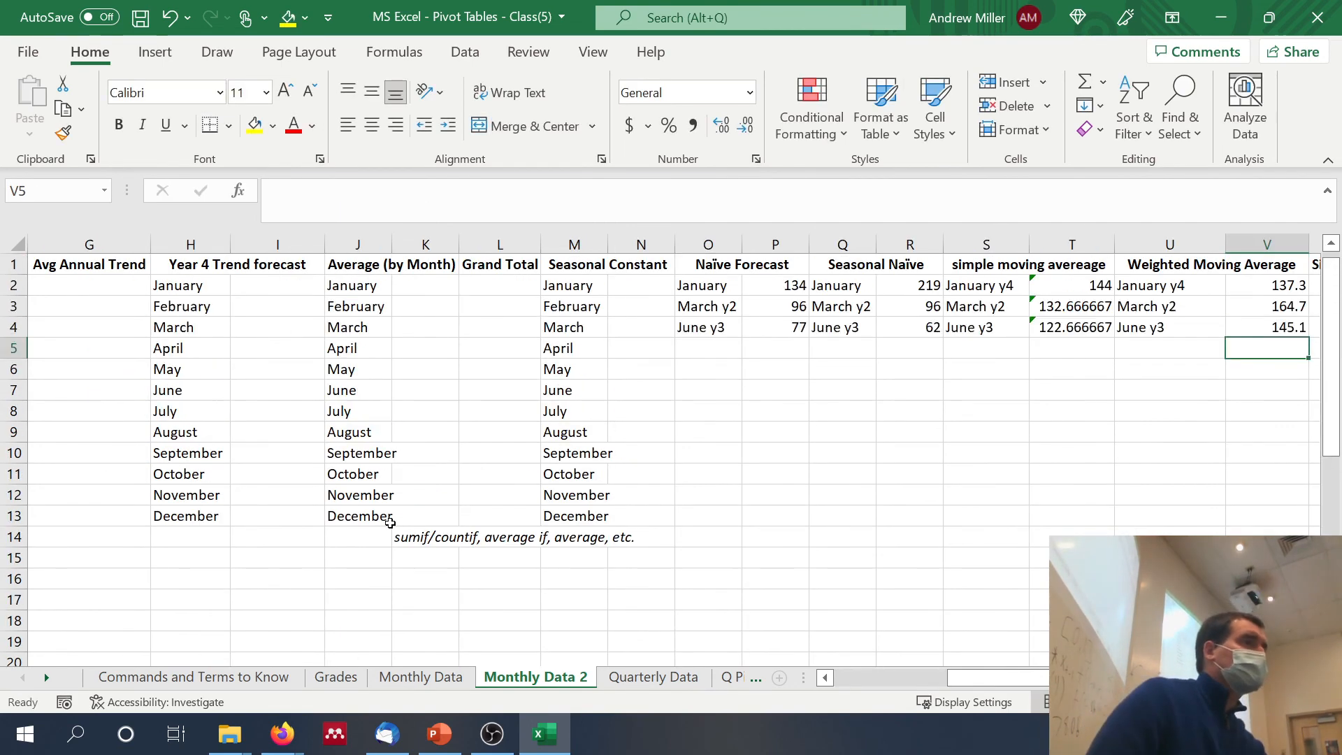
Step: Copy the three month labels from U2:U4 to W2:W4 in the simple exponential smoothing section
{"action": "scroll", "coordinate": [390, 523], "scroll_direction": "right", "scroll_amount": 2}
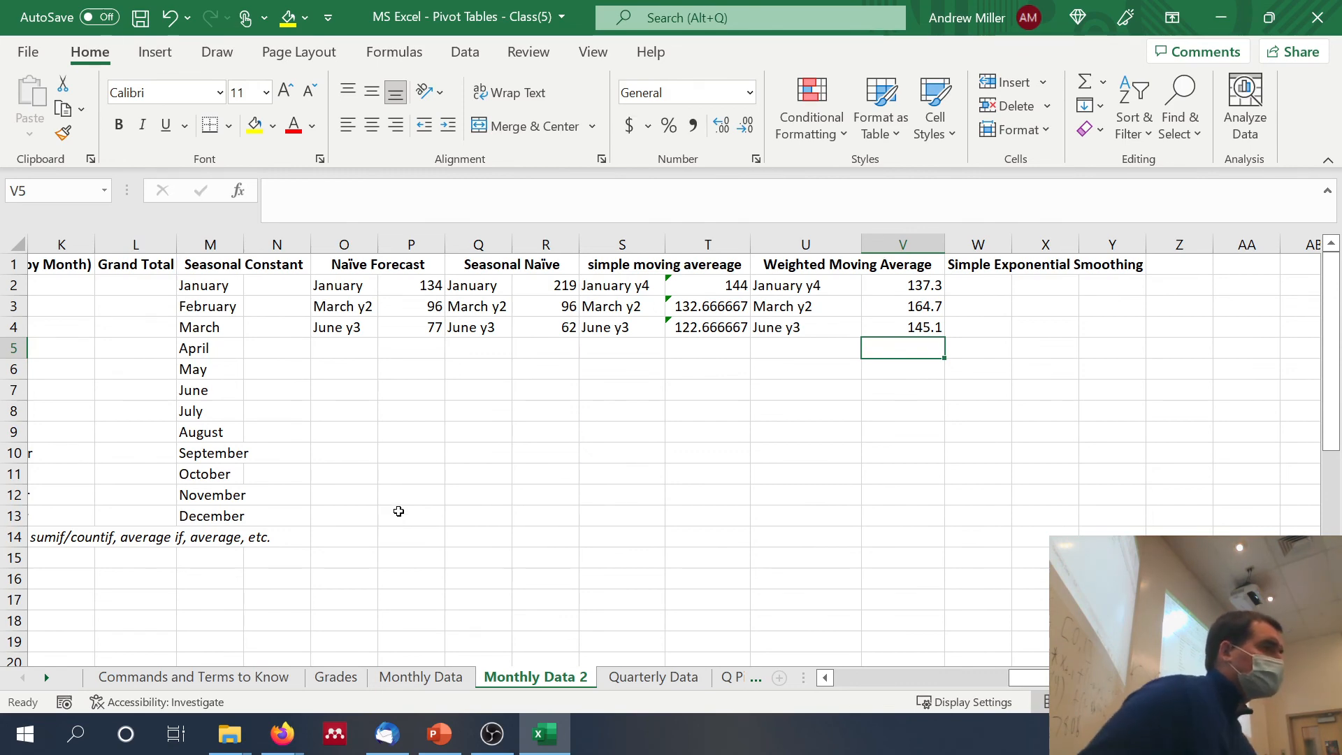
{"action": "left_click_drag", "start_coordinate": [797, 286], "coordinate": [797, 326]}
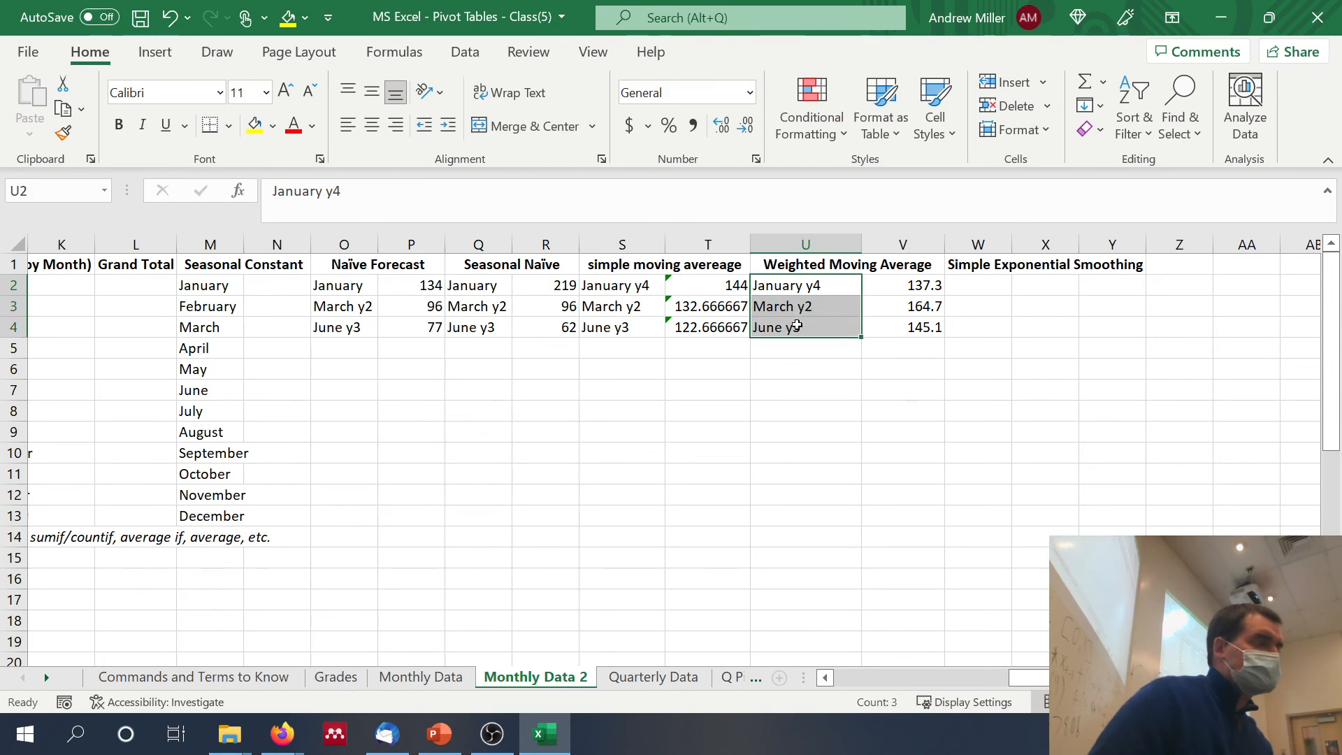
{"action": "key", "text": "ctrl+c"}
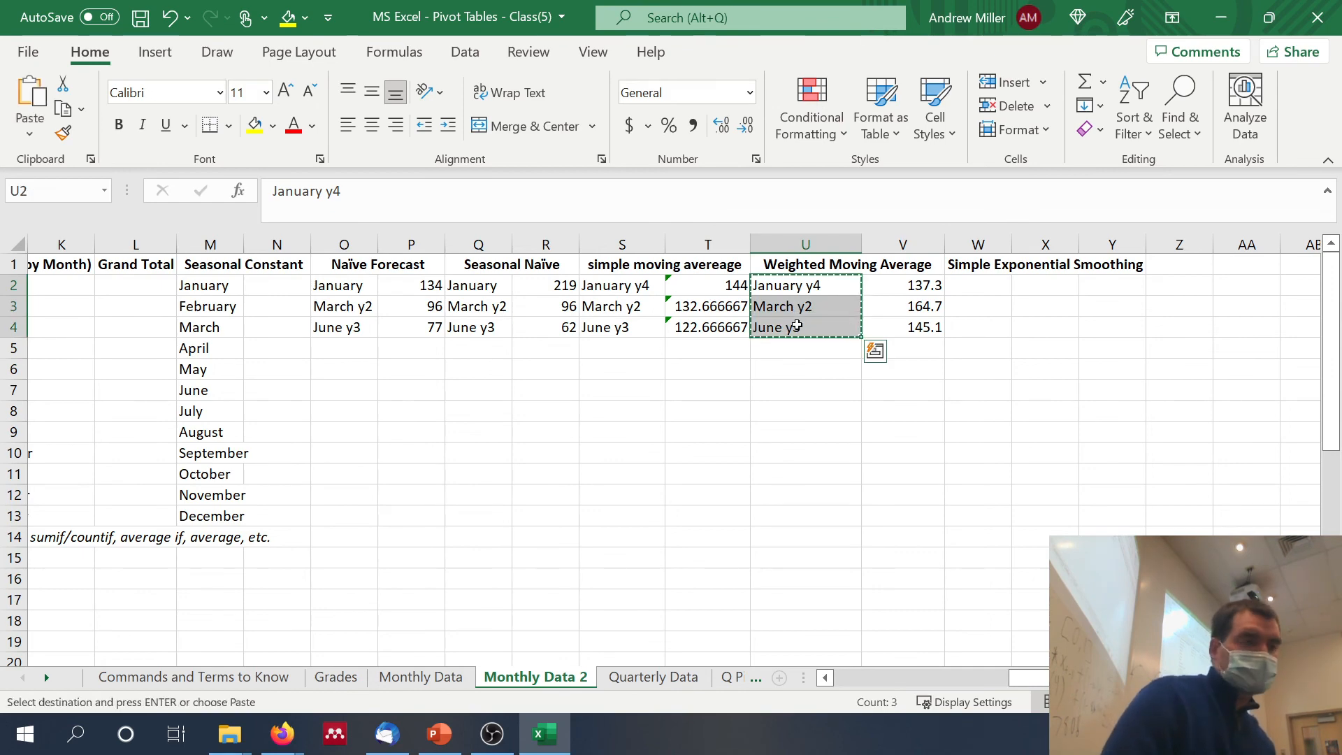
{"action": "left_click", "coordinate": [976, 284]}
{"action": "key", "text": "ctrl+v"}
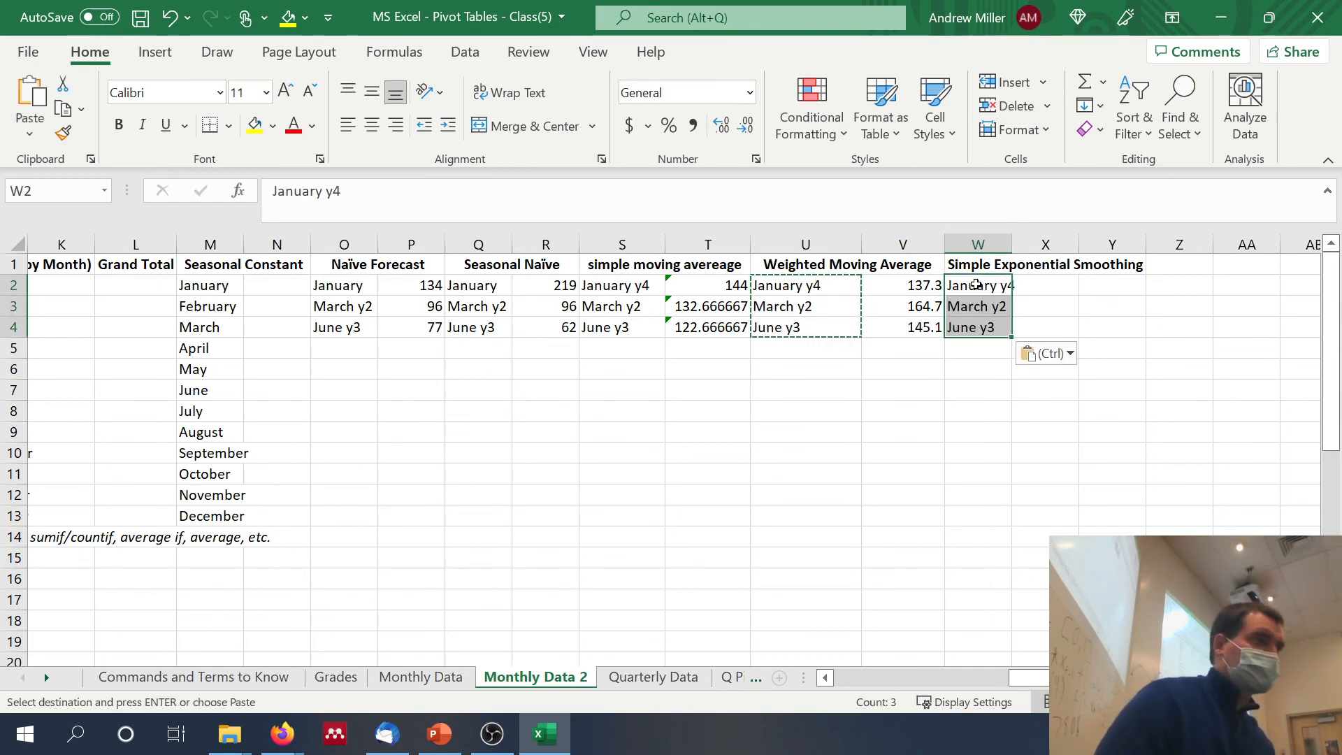
Step: Enter the simple exponential smoothing forecast for January of Year 4 in X2 as =0.5*C37+(1-.5)*V2
{"action": "left_click", "coordinate": [1044, 286]}
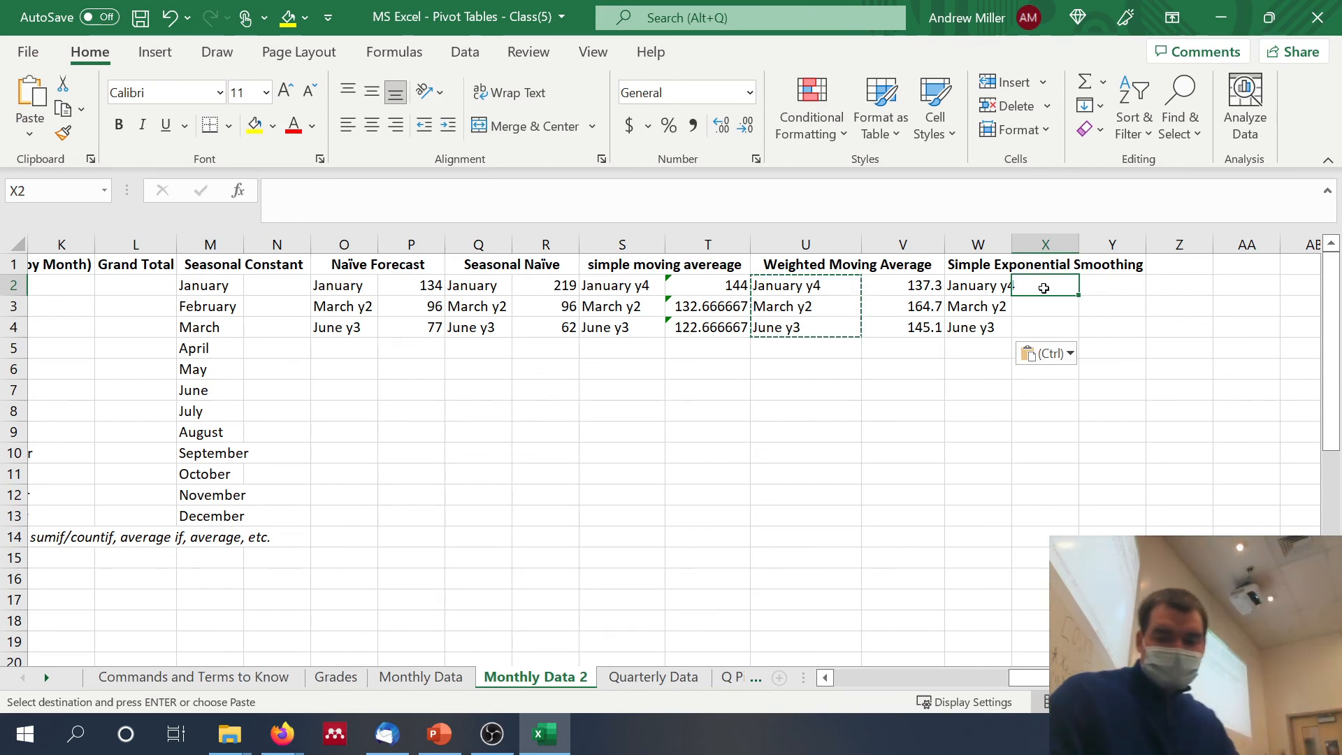
{"action": "type", "text": "=.5"}
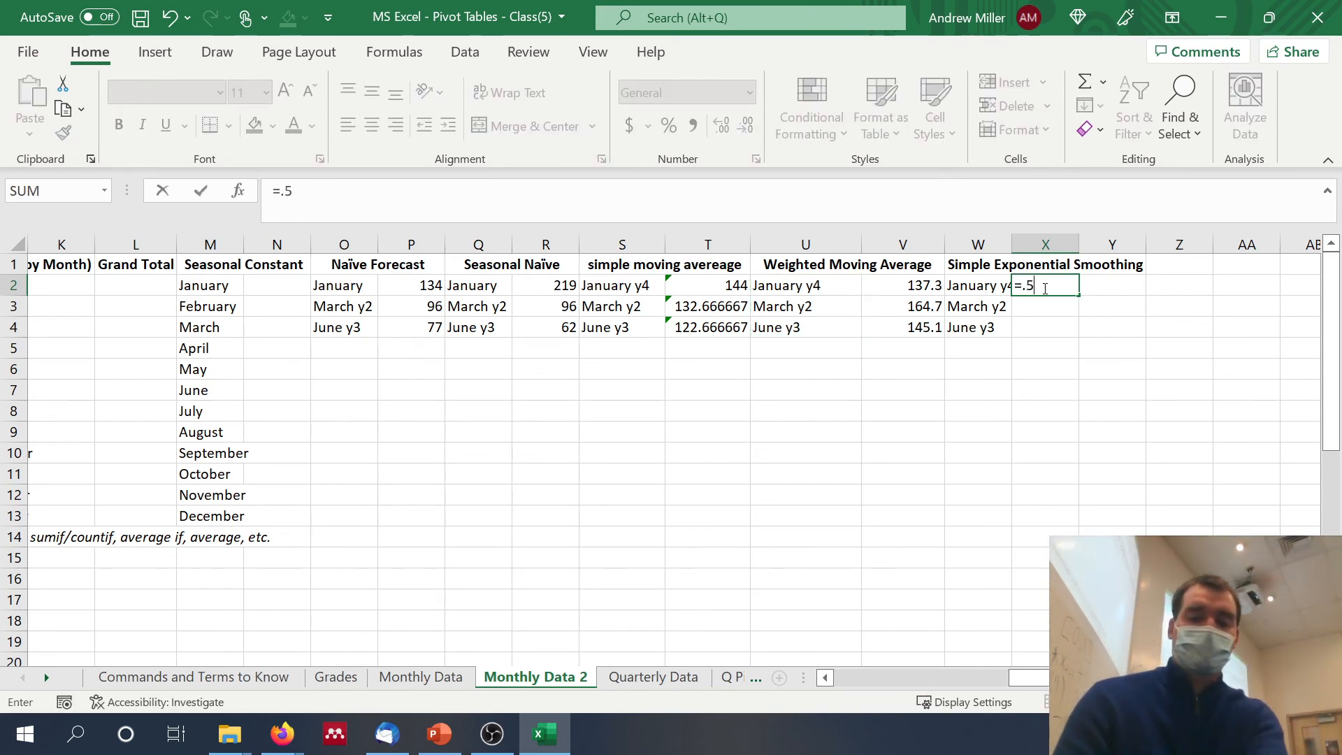
{"action": "key", "text": "Left"}
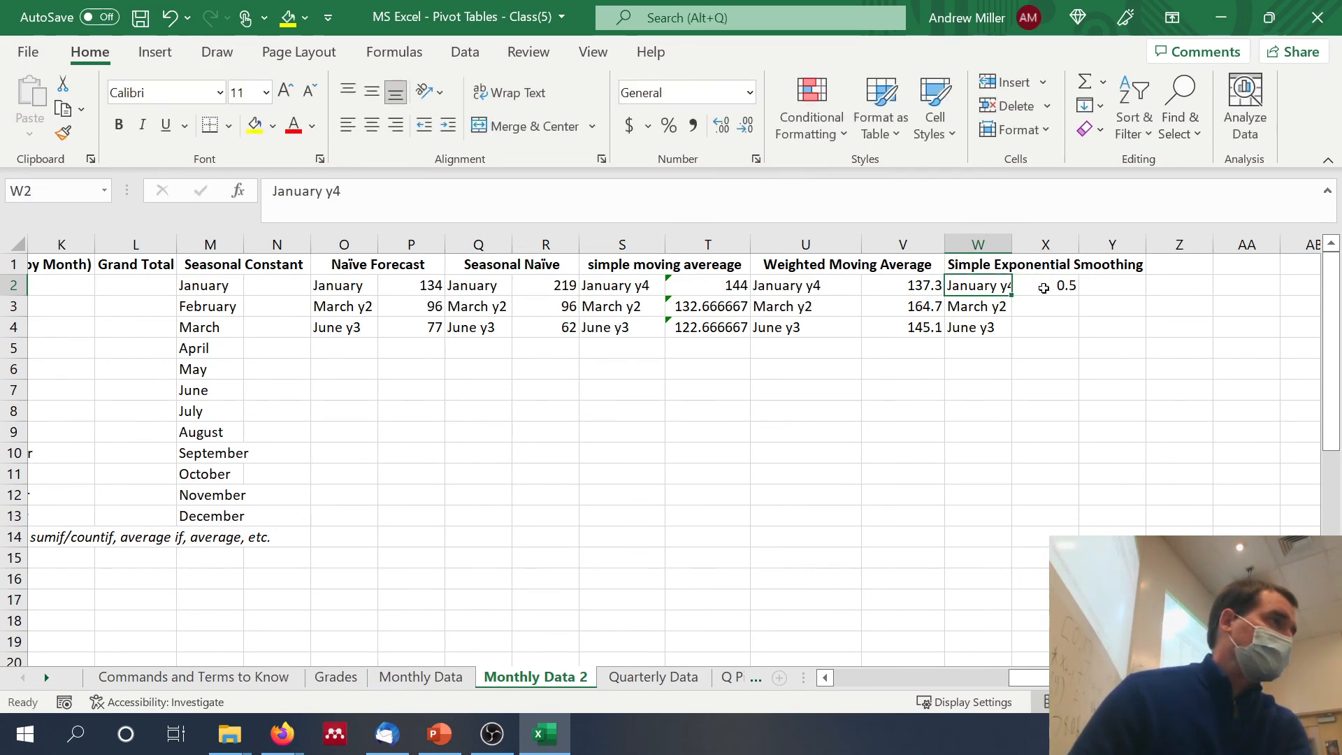
{"action": "left_click", "coordinate": [1070, 288]}
{"action": "scroll", "coordinate": [552, 421], "scroll_direction": "left", "scroll_amount": 5}
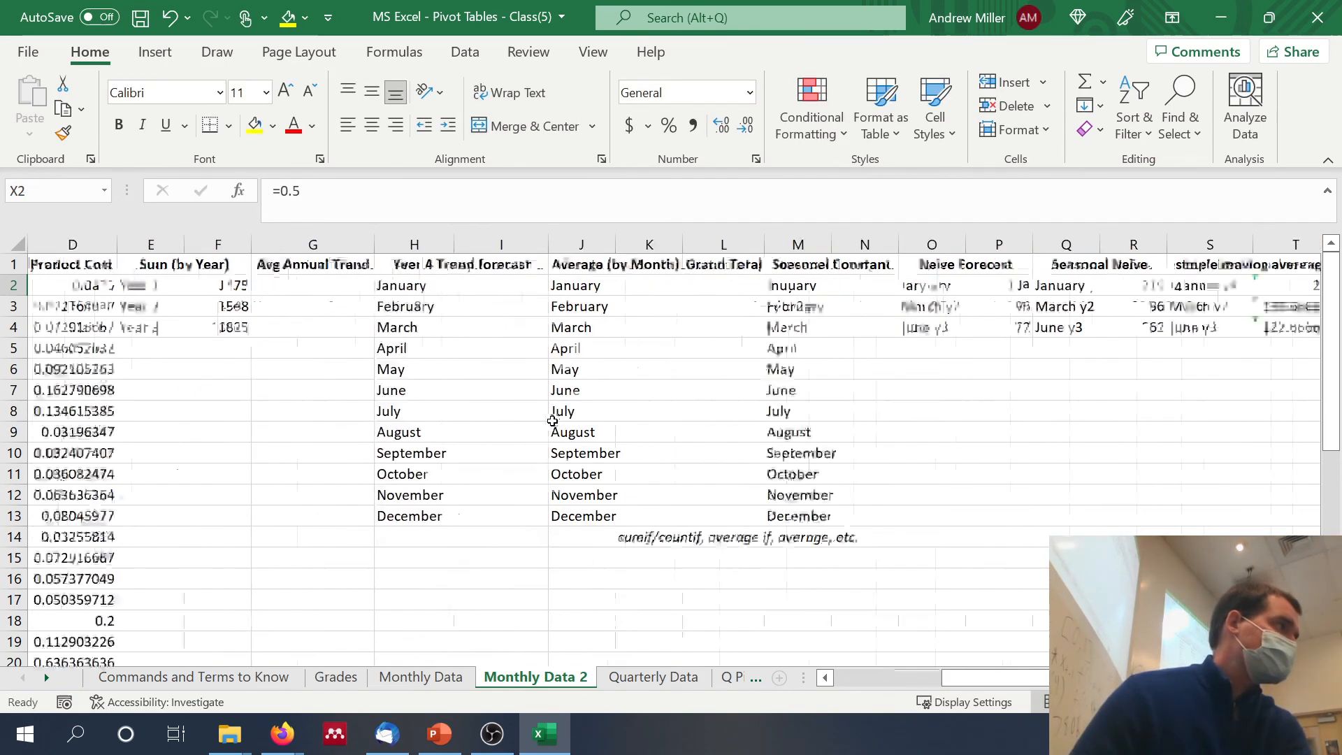
{"action": "scroll", "coordinate": [429, 423], "scroll_direction": "down", "scroll_amount": 8}
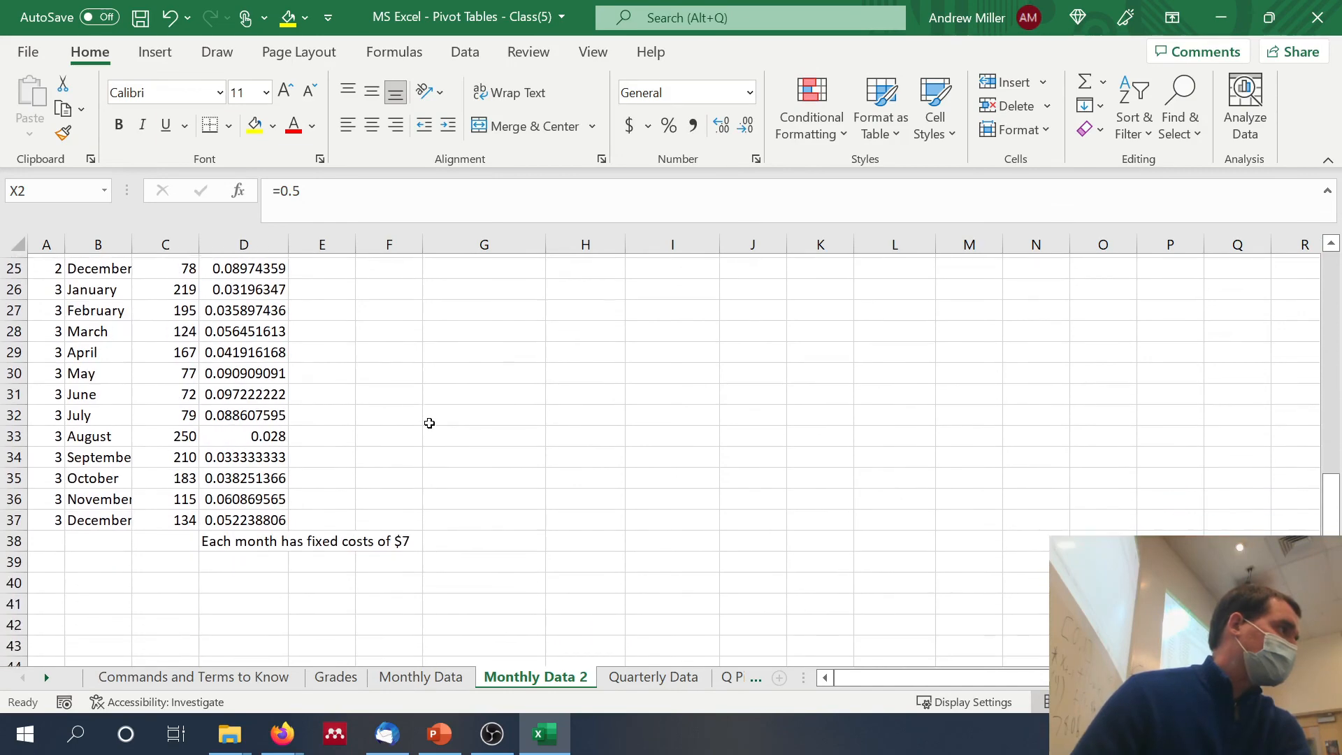
{"action": "left_click", "coordinate": [404, 223]}
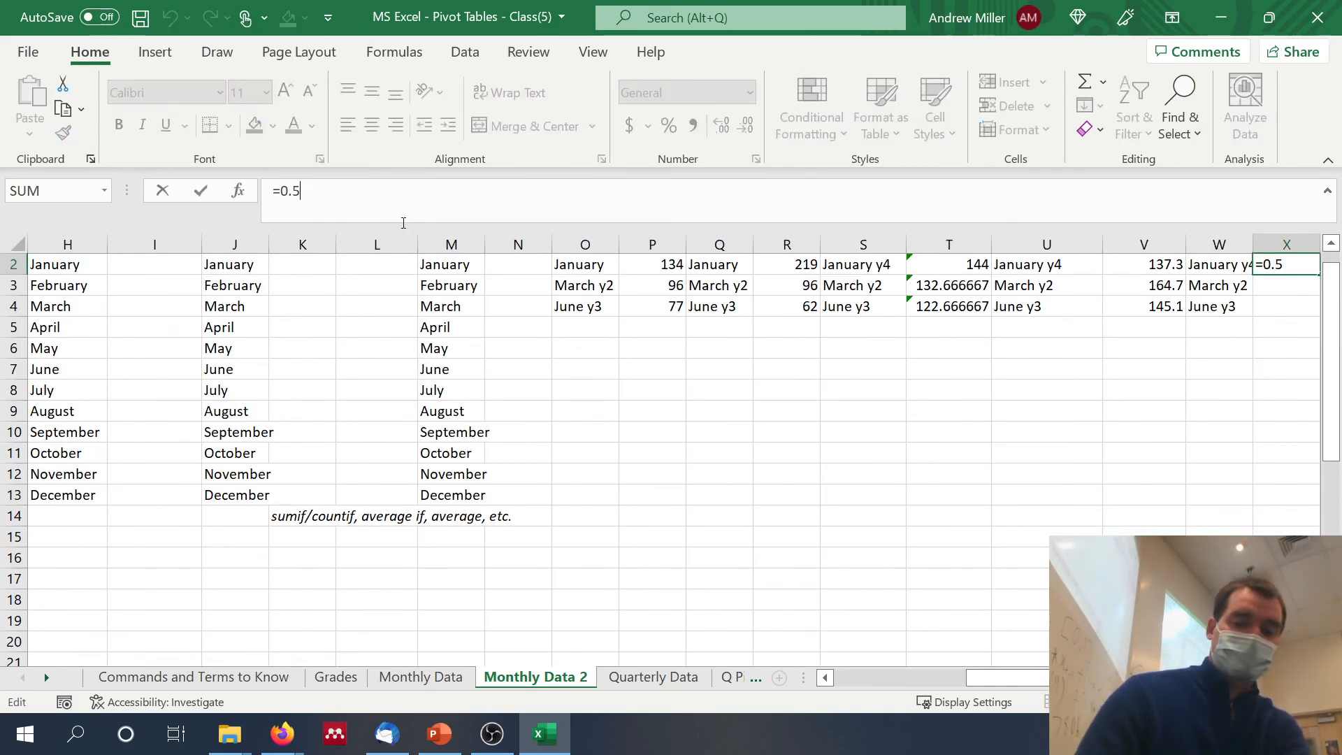
{"action": "type", "text": "*"}
{"action": "scroll", "coordinate": [248, 490], "scroll_direction": "left", "scroll_amount": 4}
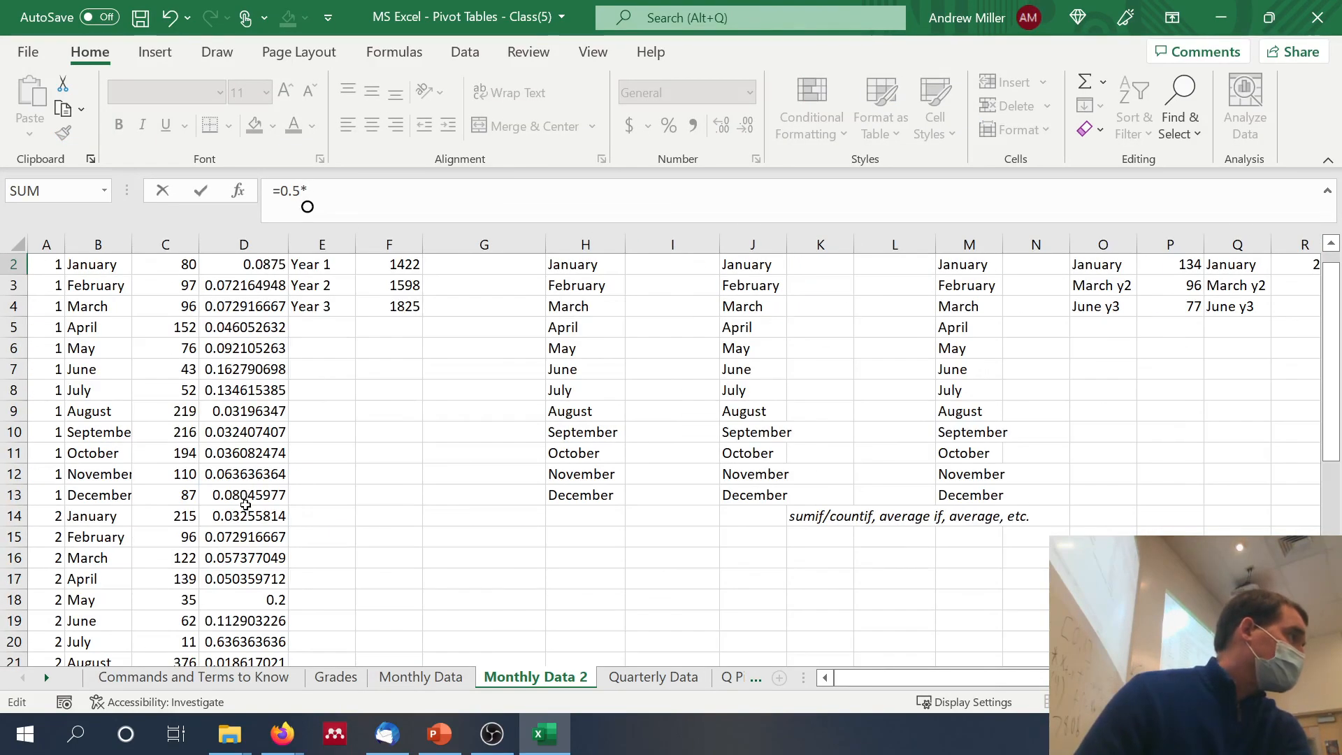
{"action": "scroll", "coordinate": [245, 505], "scroll_direction": "down", "scroll_amount": 13}
{"action": "scroll", "coordinate": [245, 505], "scroll_direction": "up", "scroll_amount": 2}
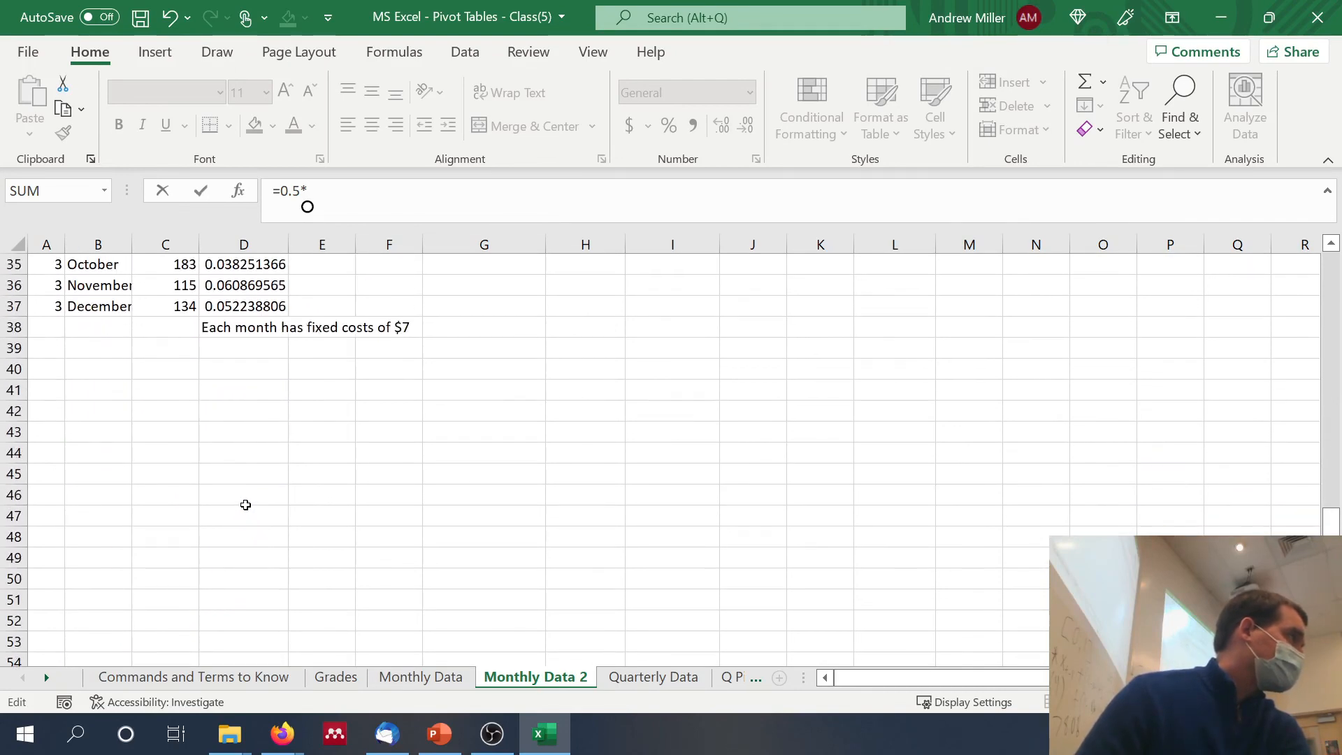
{"action": "left_click", "coordinate": [190, 310]}
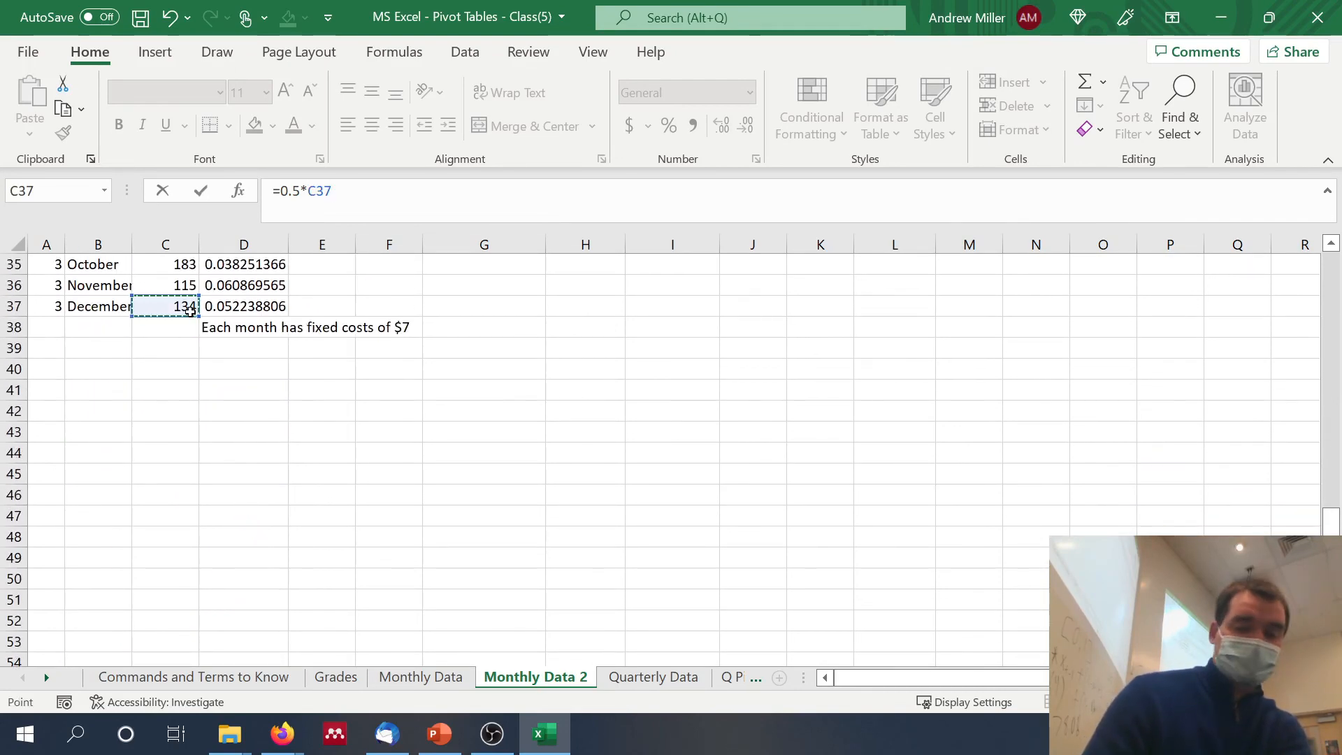
{"action": "type", "text": "+("}
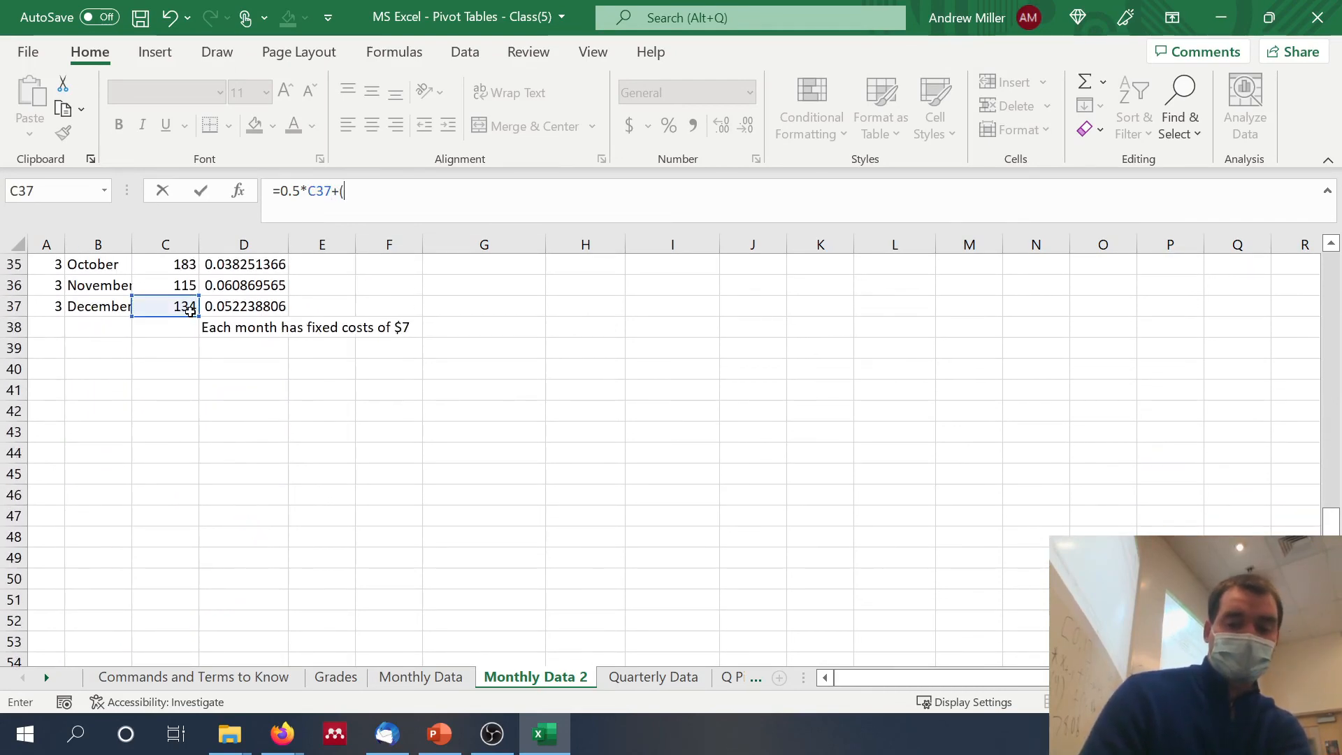
{"action": "type", "text": "1."}
{"action": "key", "text": "BackSpace"}
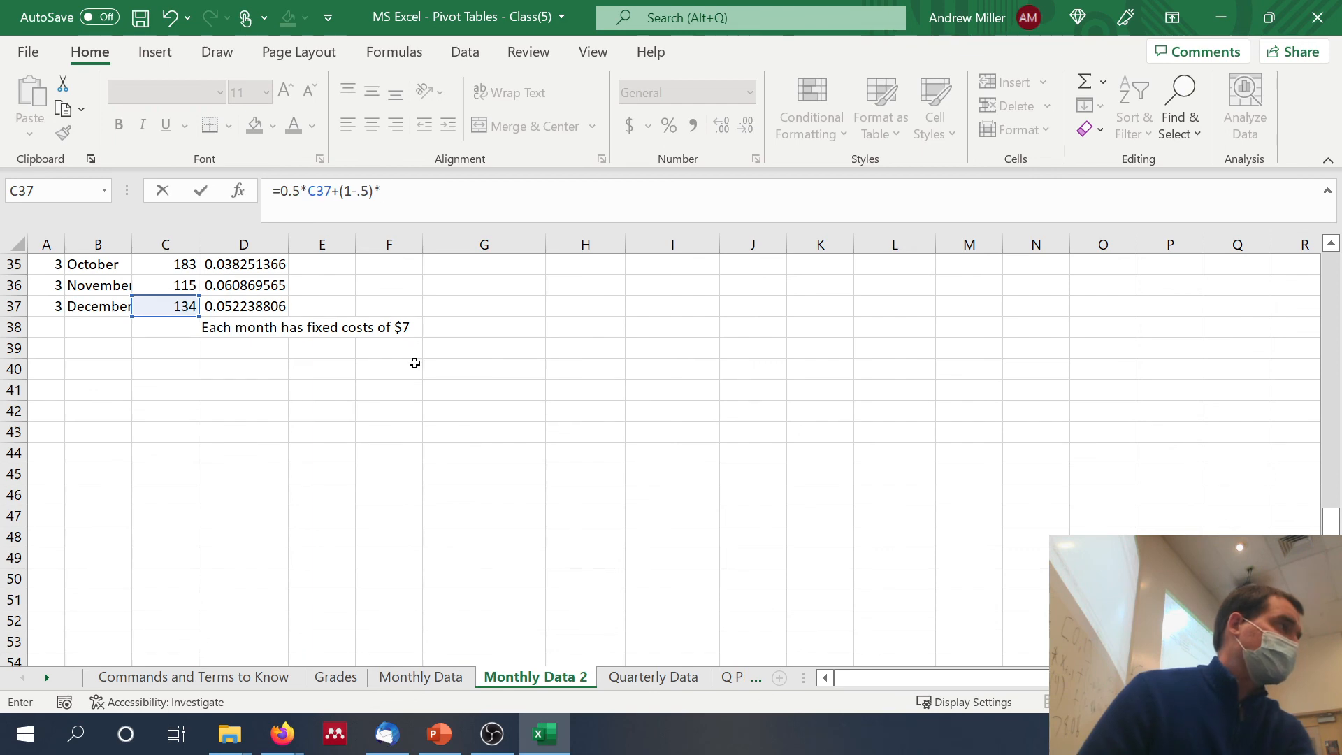
{"action": "scroll", "coordinate": [415, 363], "scroll_direction": "up", "scroll_amount": 11}
{"action": "scroll", "coordinate": [414, 363], "scroll_direction": "right", "scroll_amount": 15}
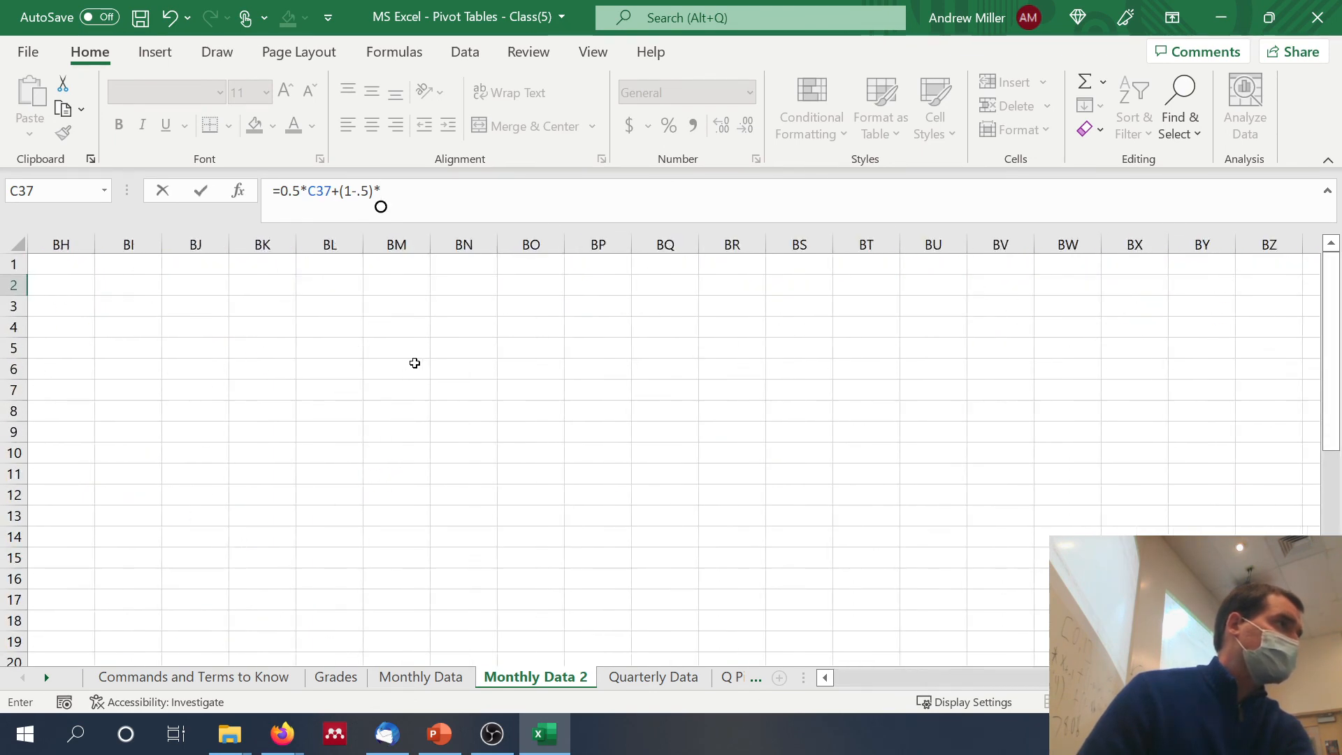
{"action": "scroll", "coordinate": [415, 363], "scroll_direction": "left", "scroll_amount": 8}
{"action": "scroll", "coordinate": [414, 363], "scroll_direction": "left", "scroll_amount": 8}
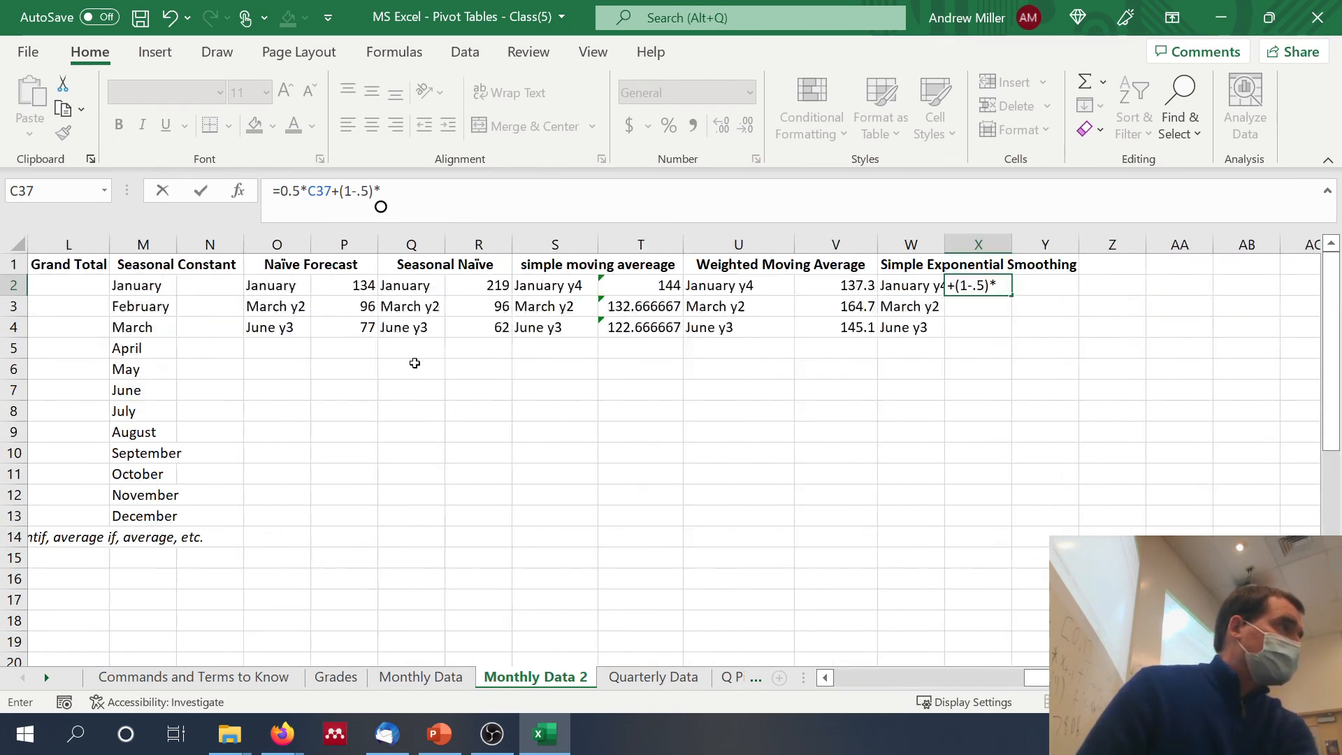
{"action": "left_click", "coordinate": [854, 286]}
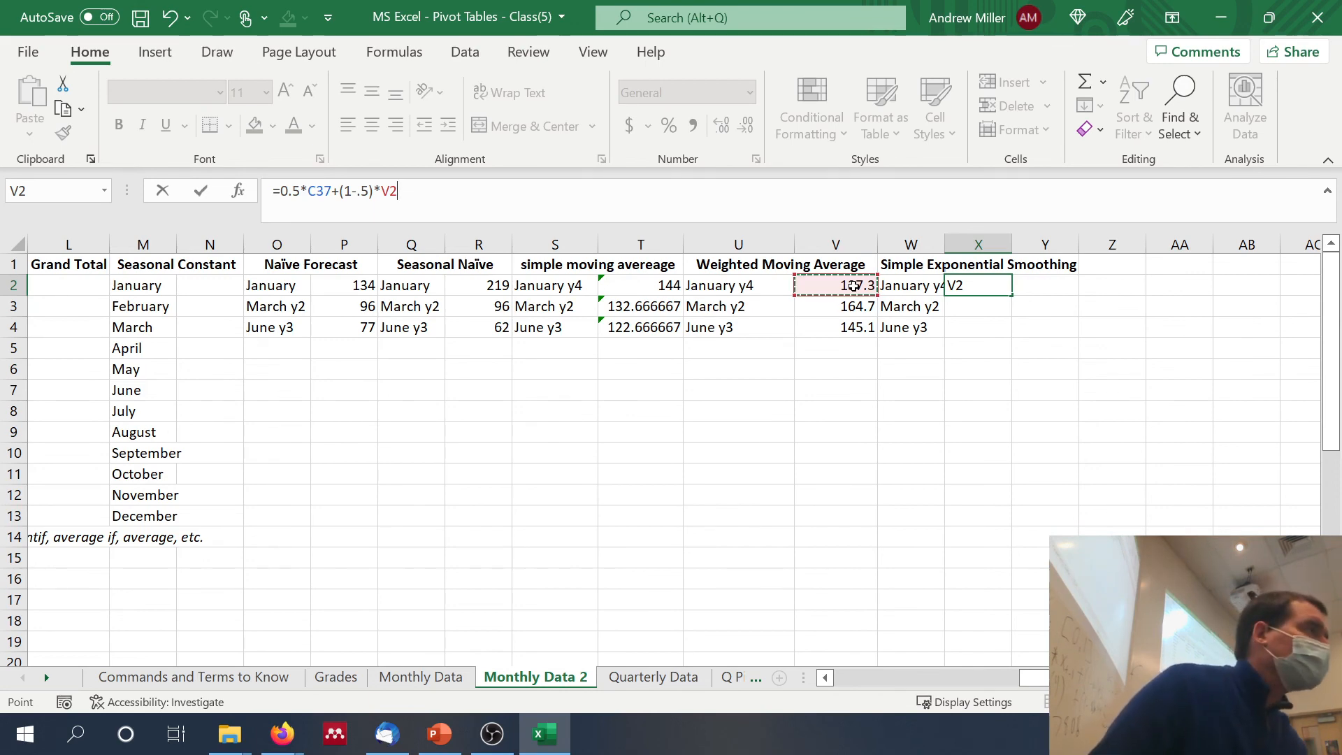
{"action": "key", "text": "Return"}
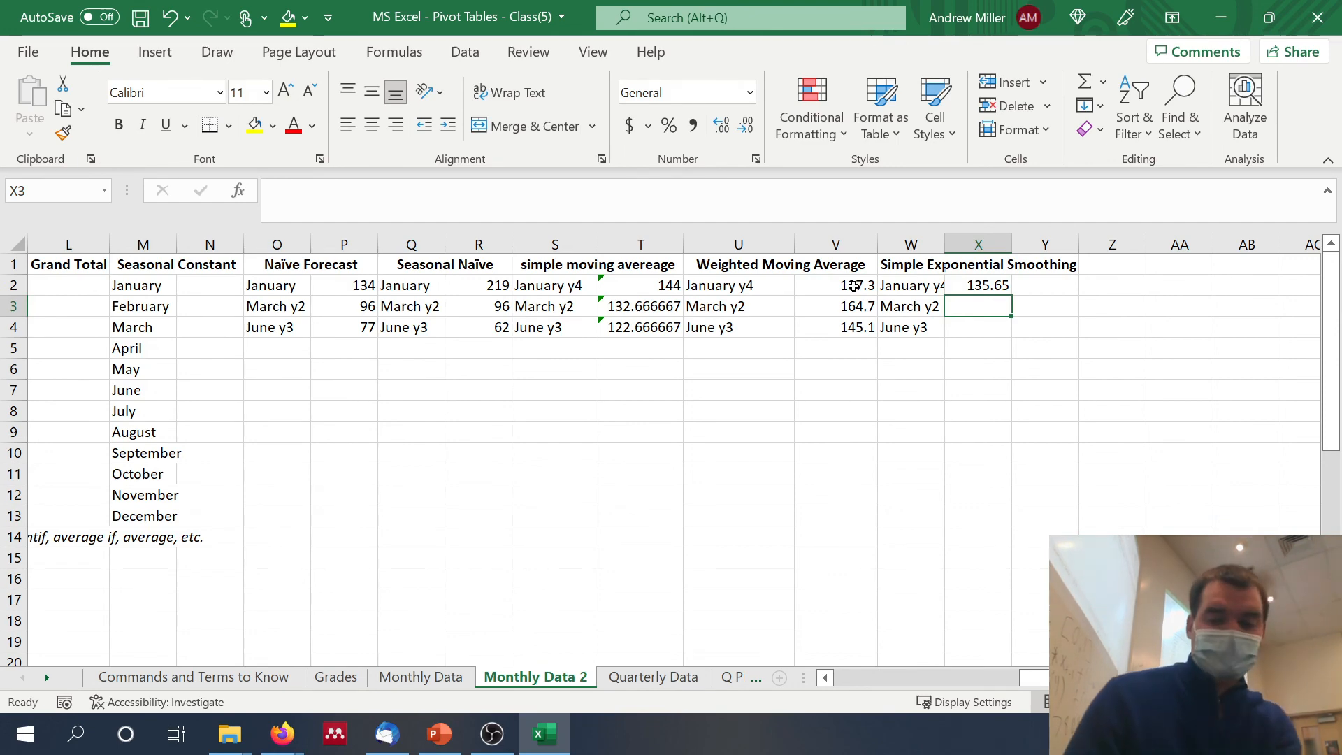
Step: Begin the March of Year 2 exponential smoothing forecast in X3 with .5* and locate the February of Year 2 count in column C
{"action": "type", "text": ".5"}
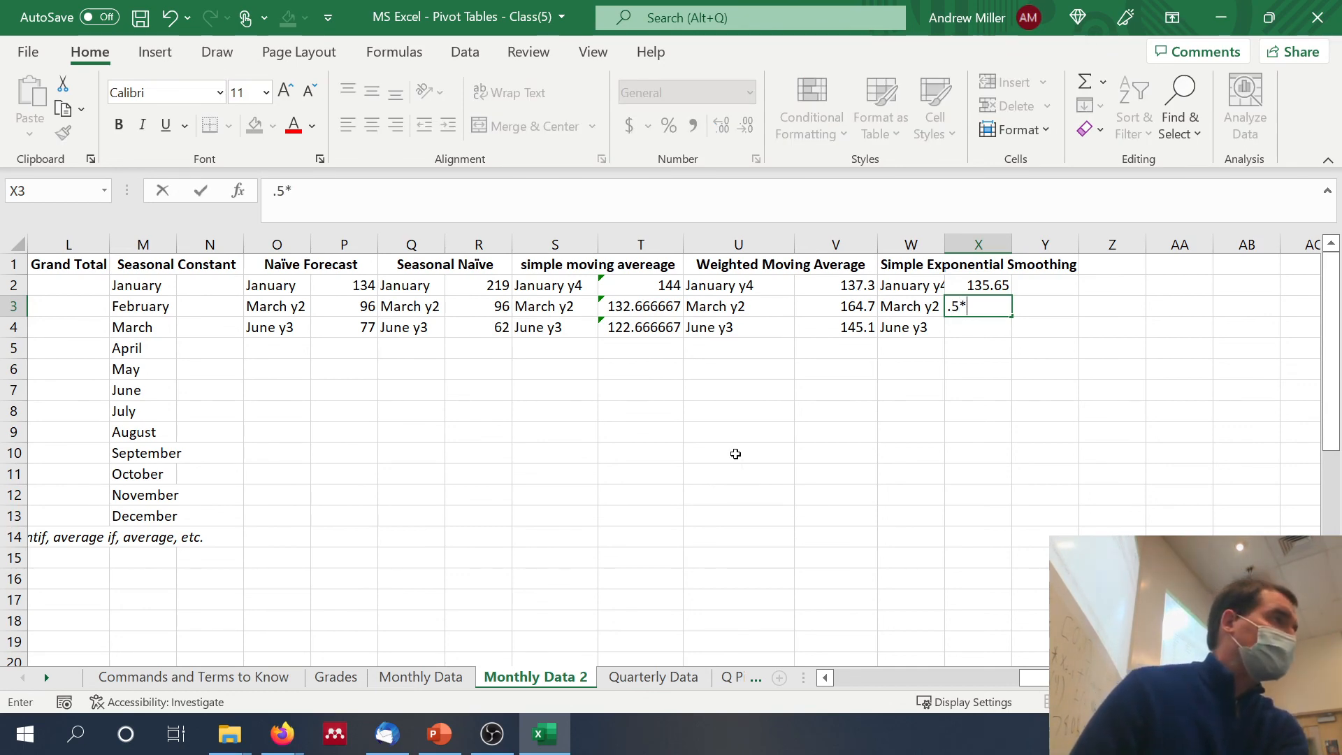
{"action": "type", "text": "*"}
{"action": "scroll", "coordinate": [735, 454], "scroll_direction": "left", "scroll_amount": 5}
{"action": "scroll", "coordinate": [736, 453], "scroll_direction": "down", "scroll_amount": 1}
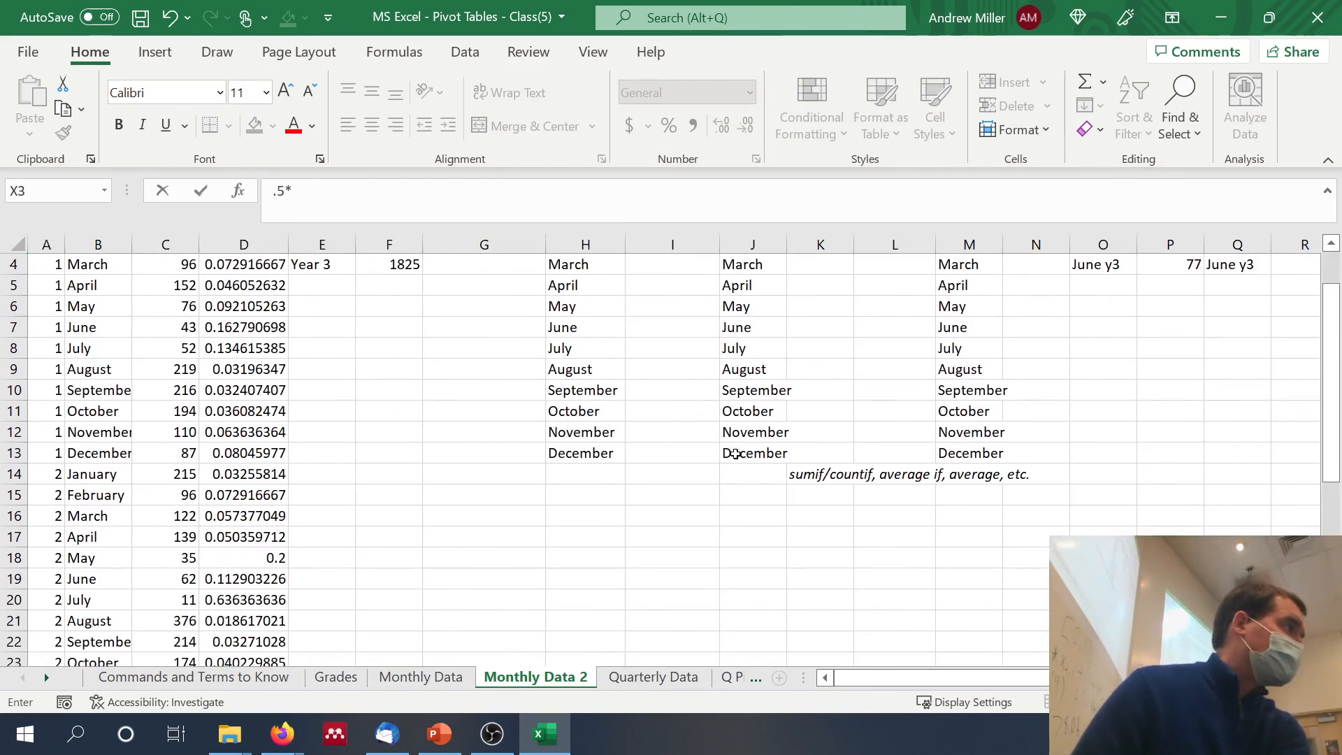
{"action": "key", "text": "Escape"}
{"action": "left_click", "coordinate": [187, 495]}
{"action": "scroll", "coordinate": [870, 453], "scroll_direction": "right", "scroll_amount": 1}
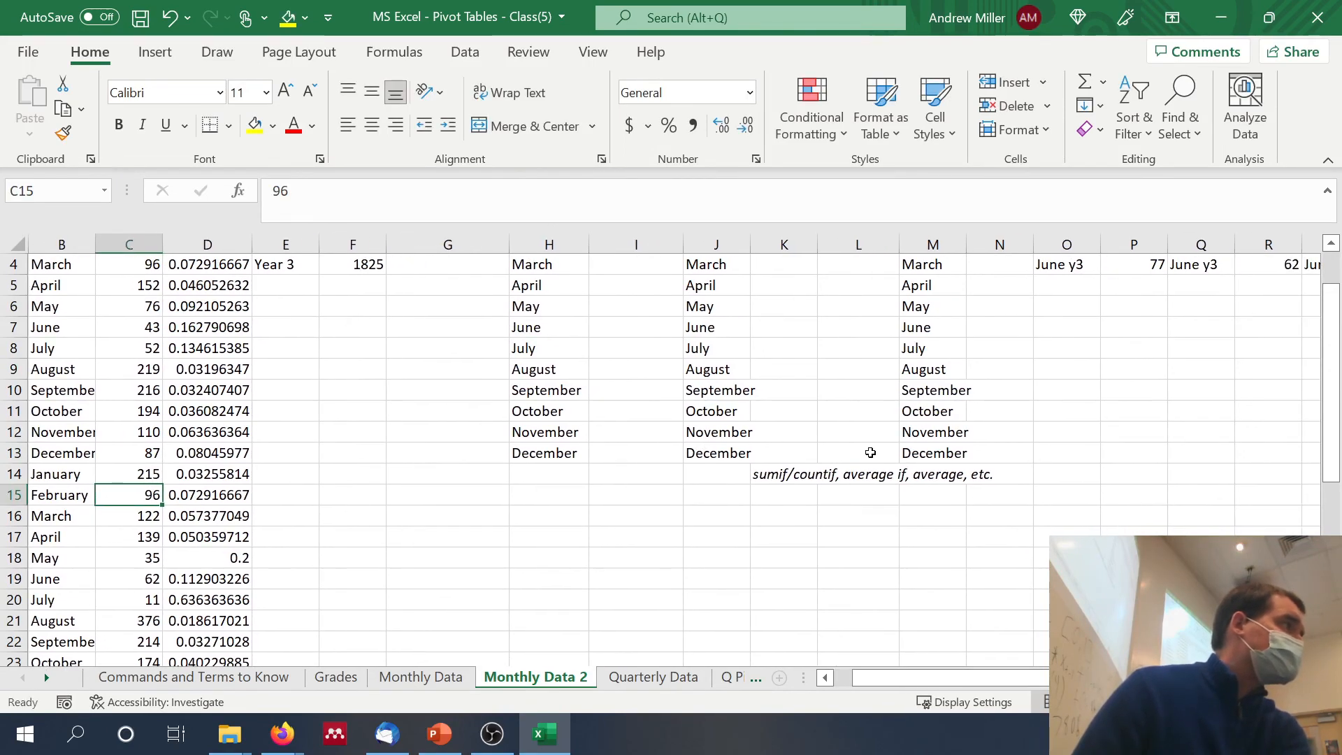
{"action": "scroll", "coordinate": [870, 453], "scroll_direction": "left", "scroll_amount": 1}
{"action": "scroll", "coordinate": [870, 453], "scroll_direction": "right", "scroll_amount": 18}
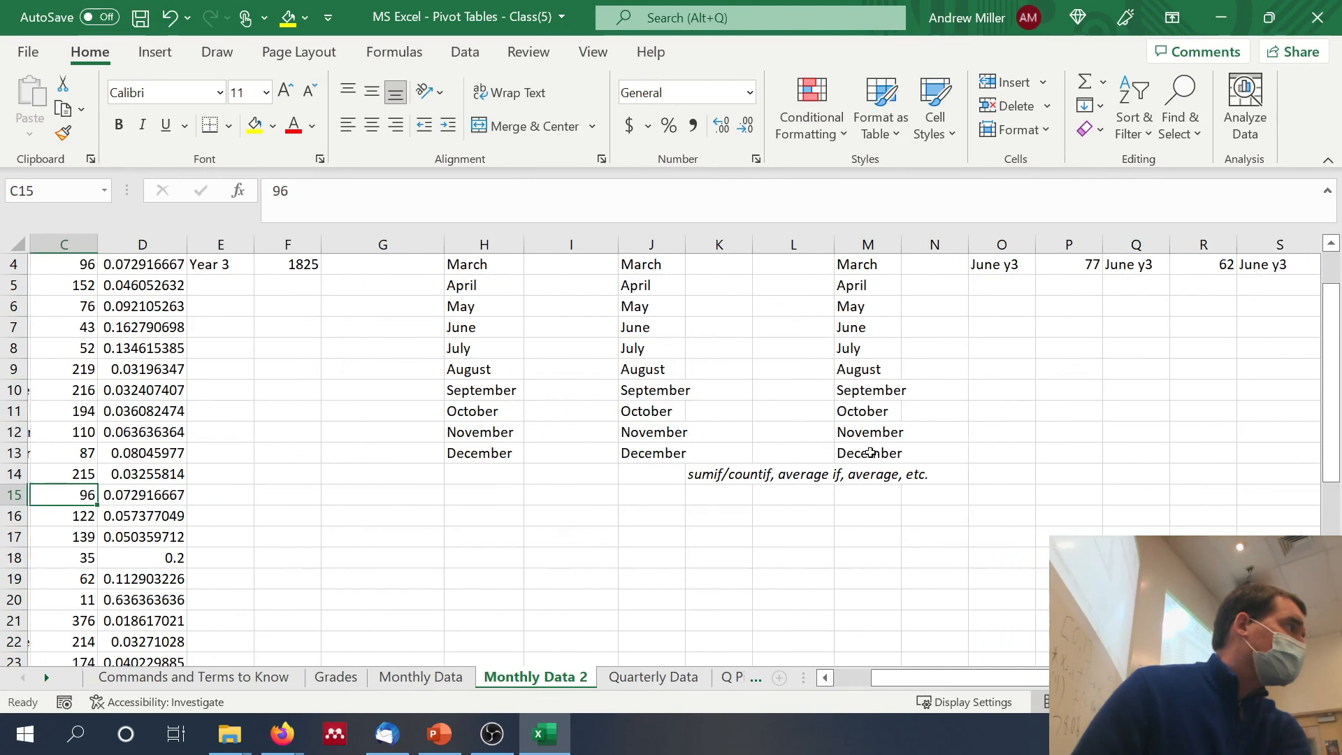
{"action": "scroll", "coordinate": [870, 453], "scroll_direction": "left", "scroll_amount": 2}
{"action": "scroll", "coordinate": [869, 452], "scroll_direction": "up", "scroll_amount": 1}
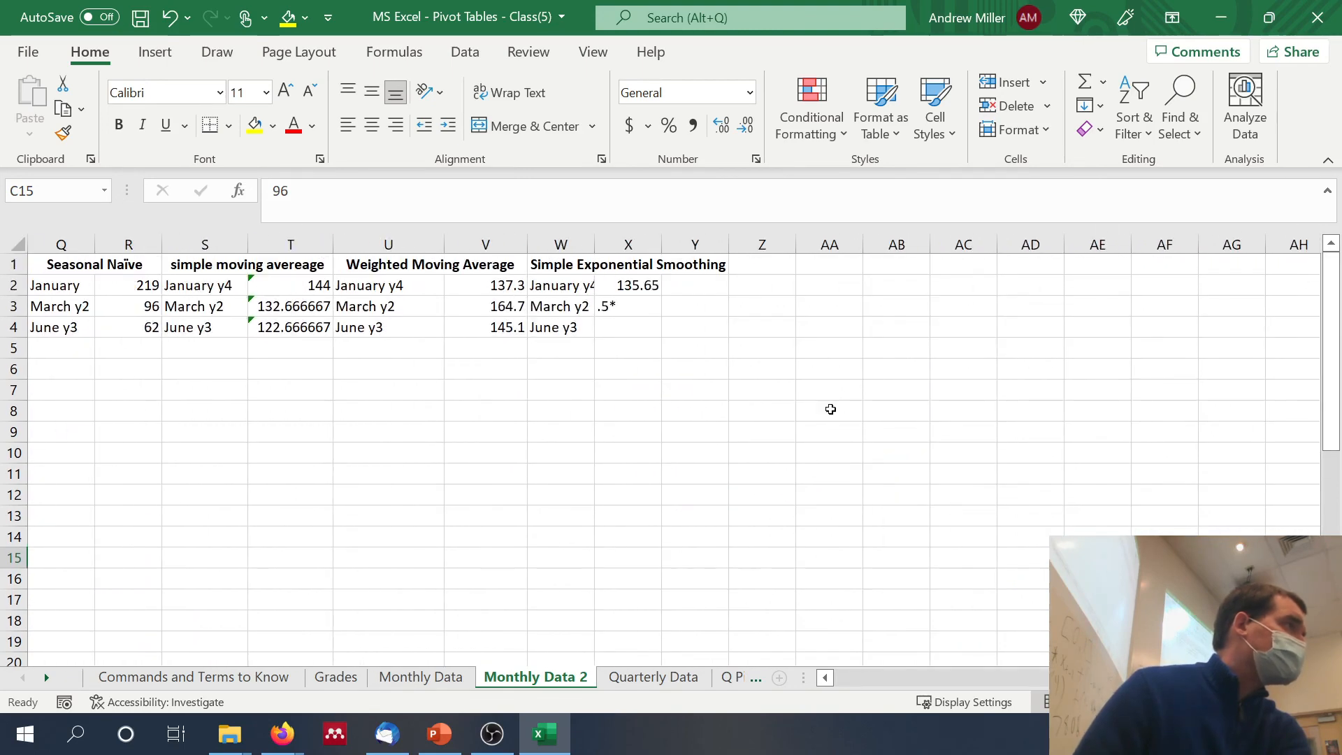
{"action": "left_click", "coordinate": [686, 282]}
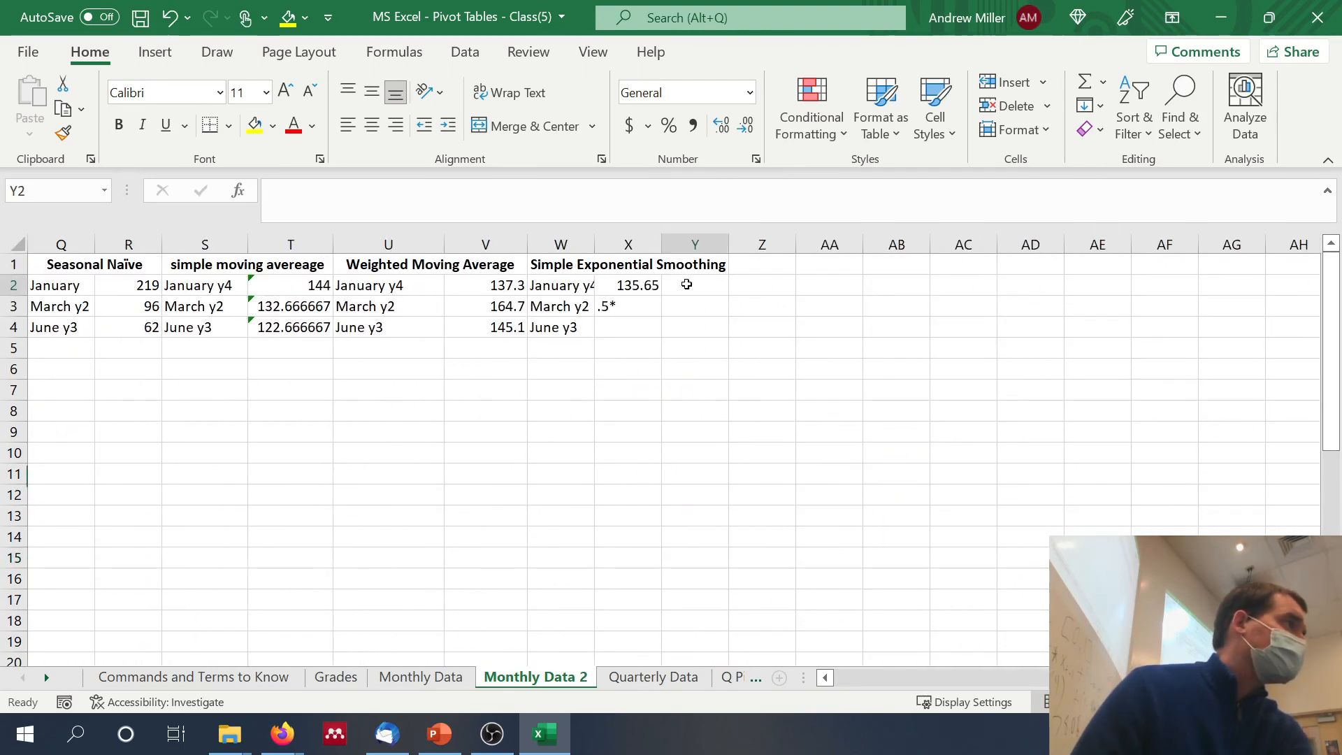
Step: Turn the X3 entry into the complete March of Year 2 smoothing formula =.5*C15+(1-.5)*V3
{"action": "left_click", "coordinate": [629, 307]}
{"action": "left_click", "coordinate": [277, 193]}
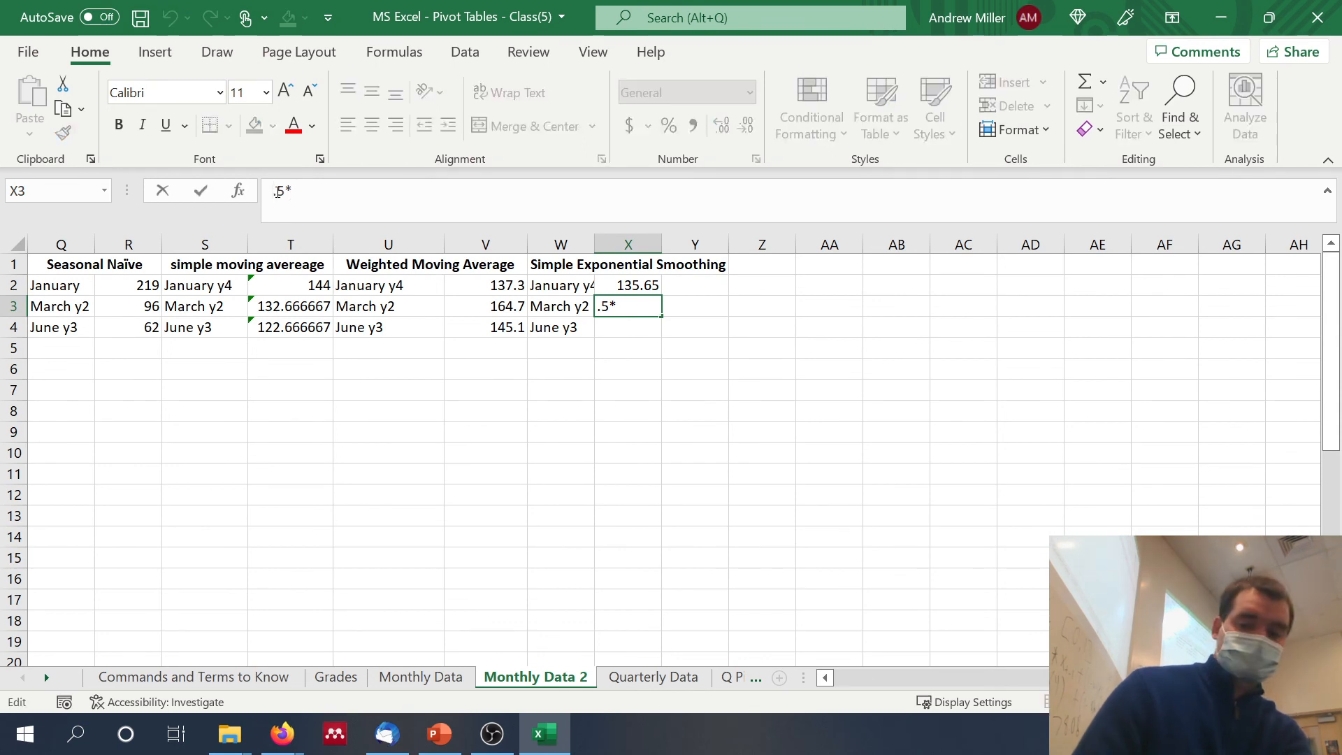
{"action": "type", "text": "="}
{"action": "left_click", "coordinate": [325, 192]}
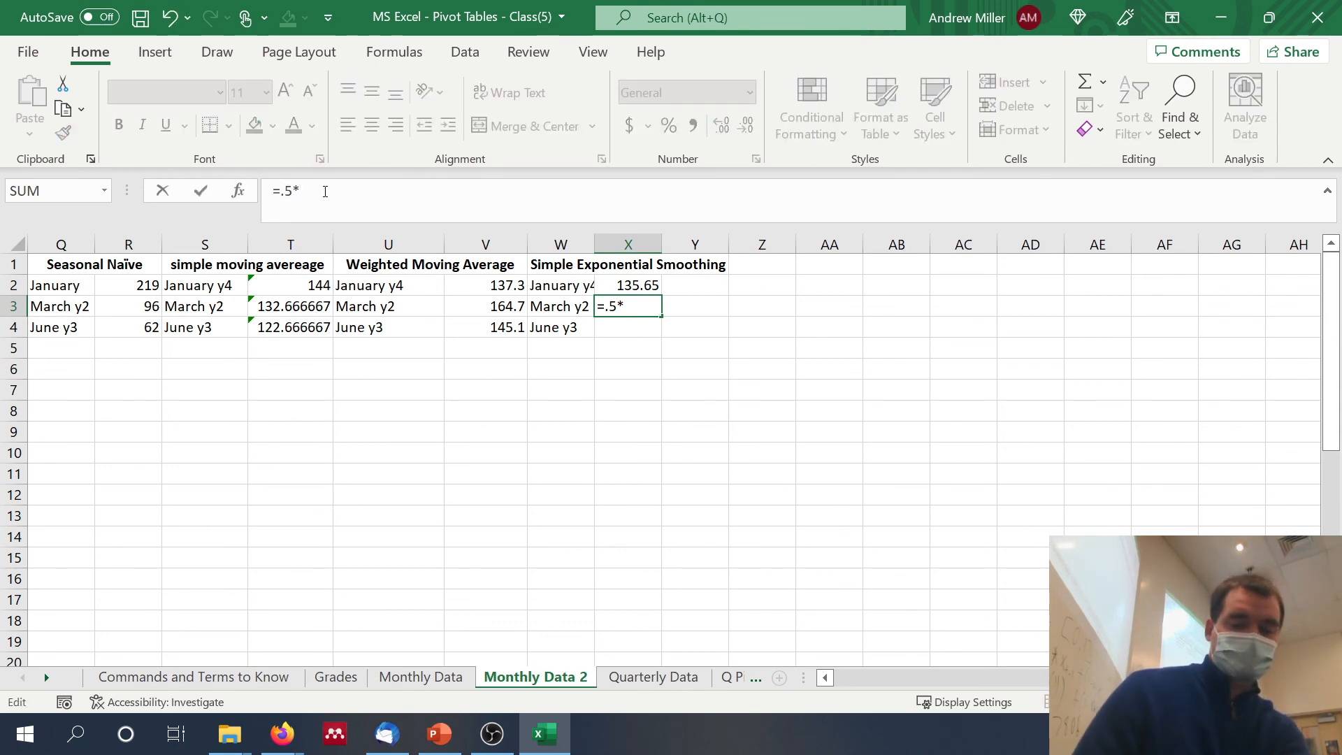
{"action": "type", "text": "C15"}
{"action": "type", "text": "*"}
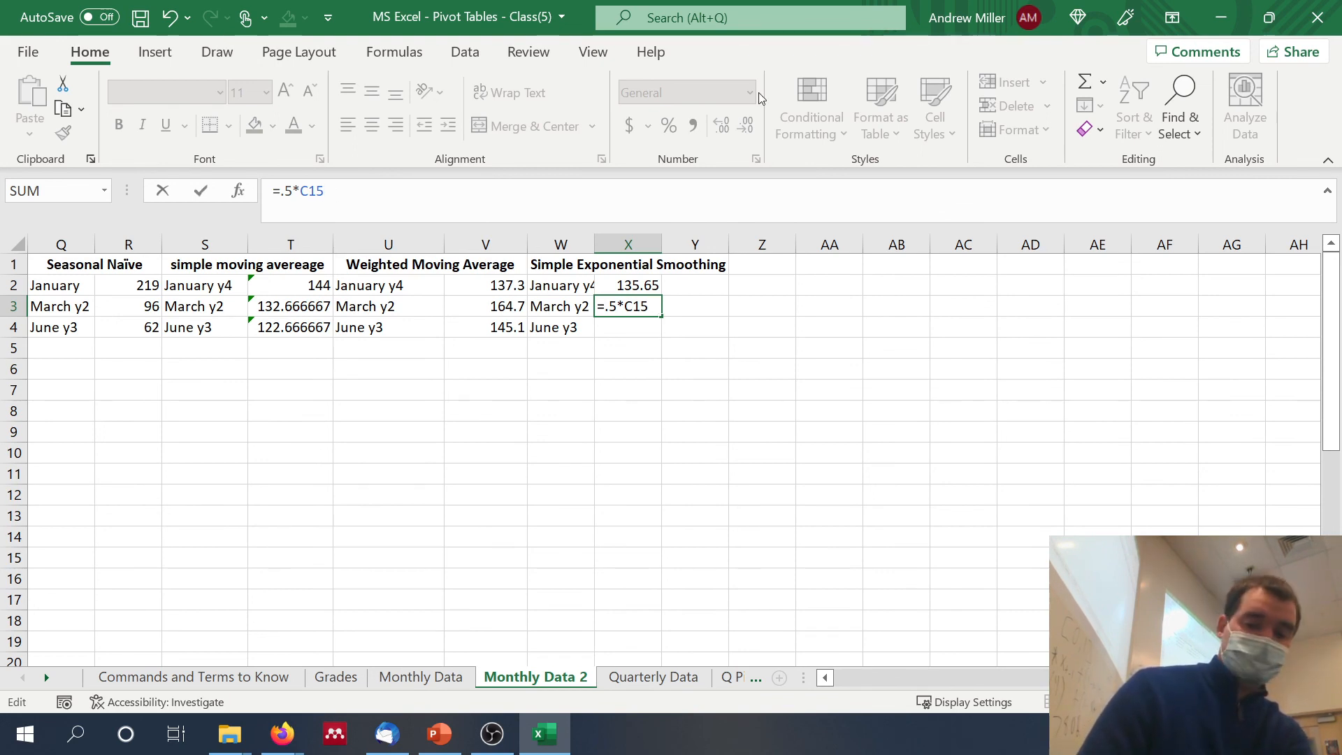
{"action": "type", "text": "+(1-.5)*"}
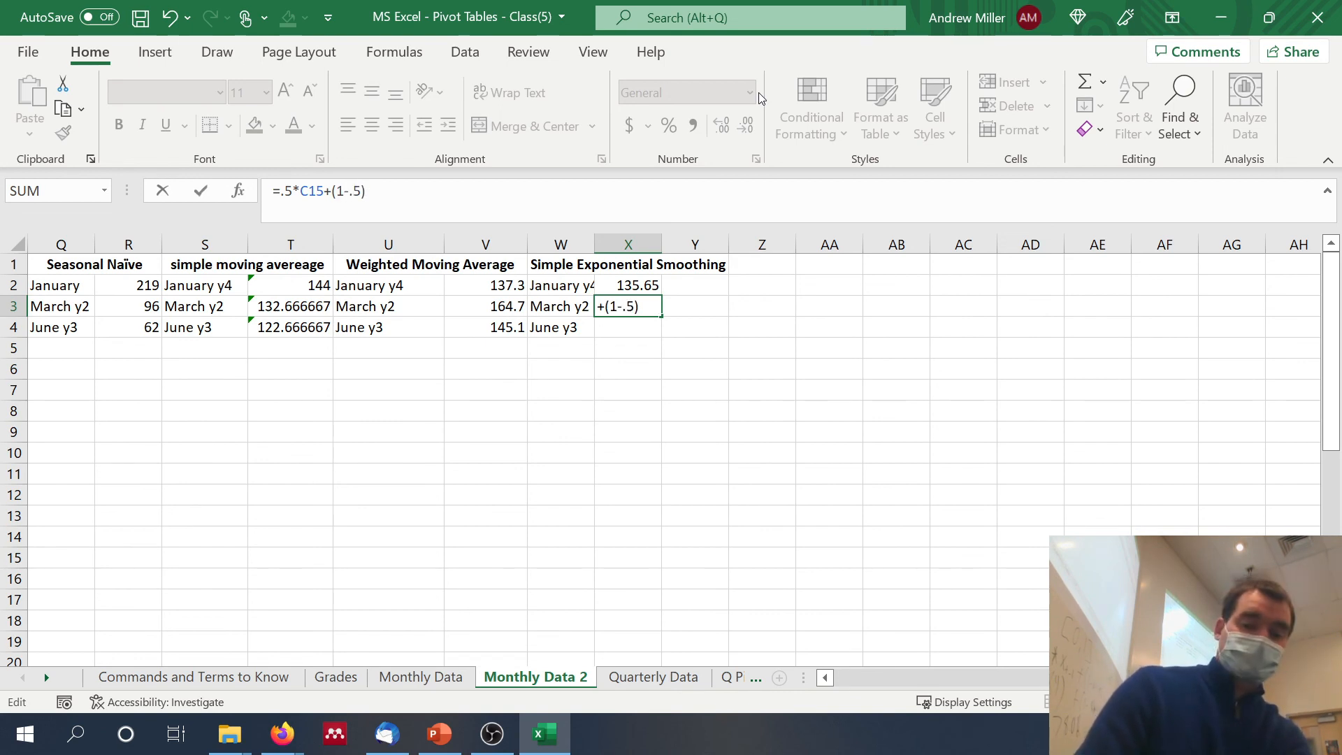
{"action": "left_click", "coordinate": [496, 305]}
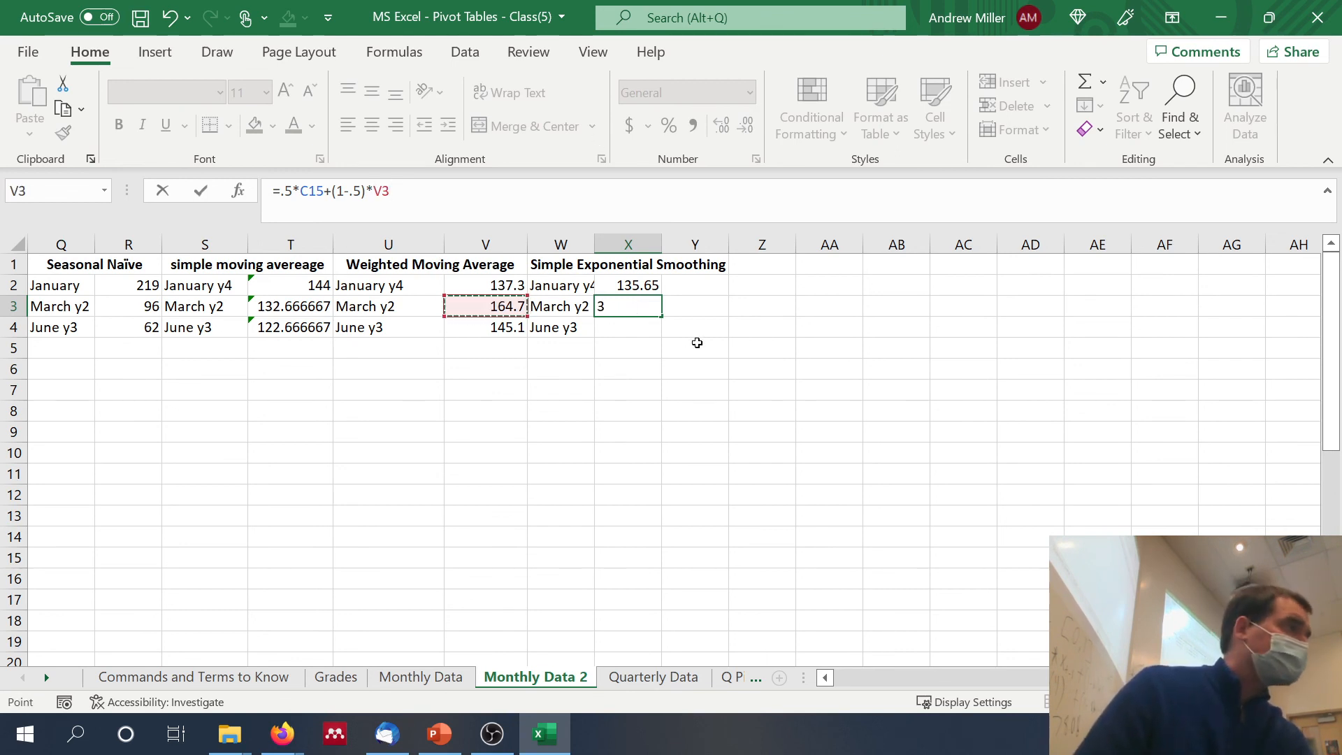
{"action": "key", "text": "Return"}
Step: Enter the simple exponential smoothing forecast for June of Year 3 in X4 as =.5*C30+(1-.5)*V4
{"action": "type", "text": "="}
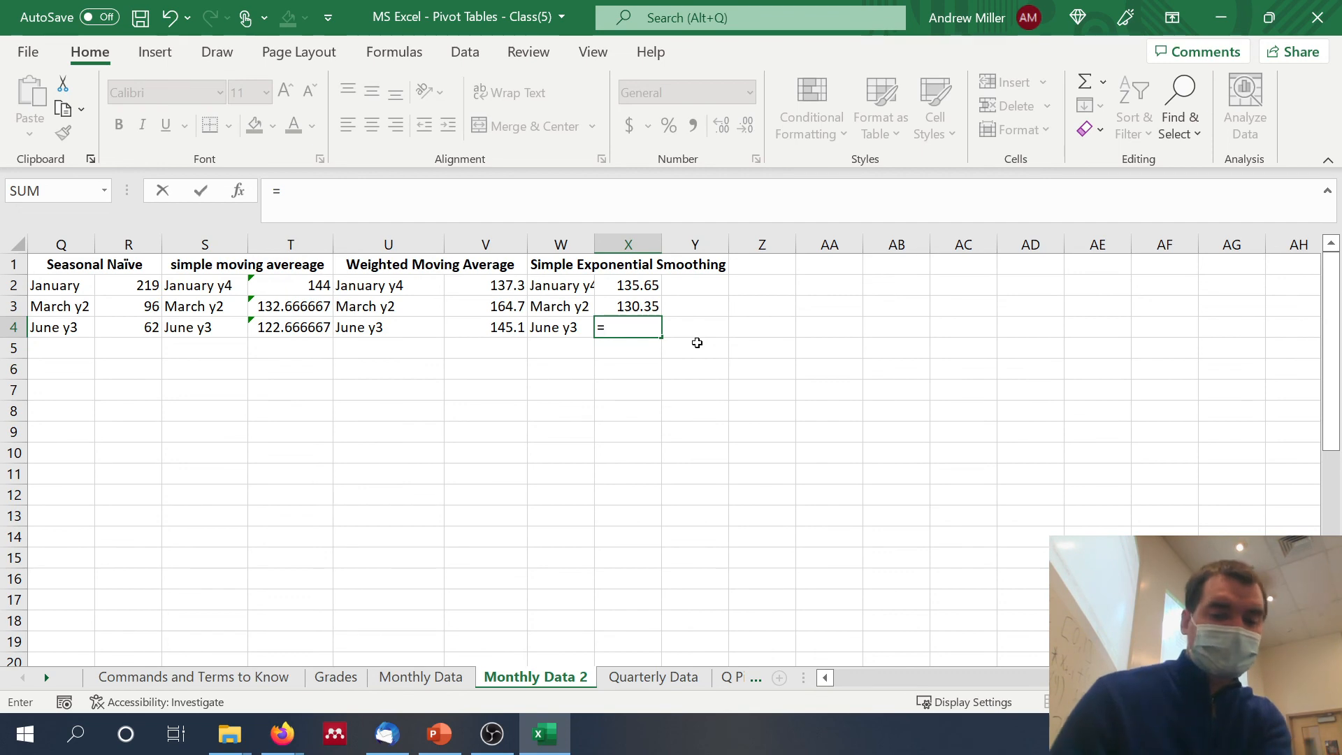
{"action": "type", "text": ".5"}
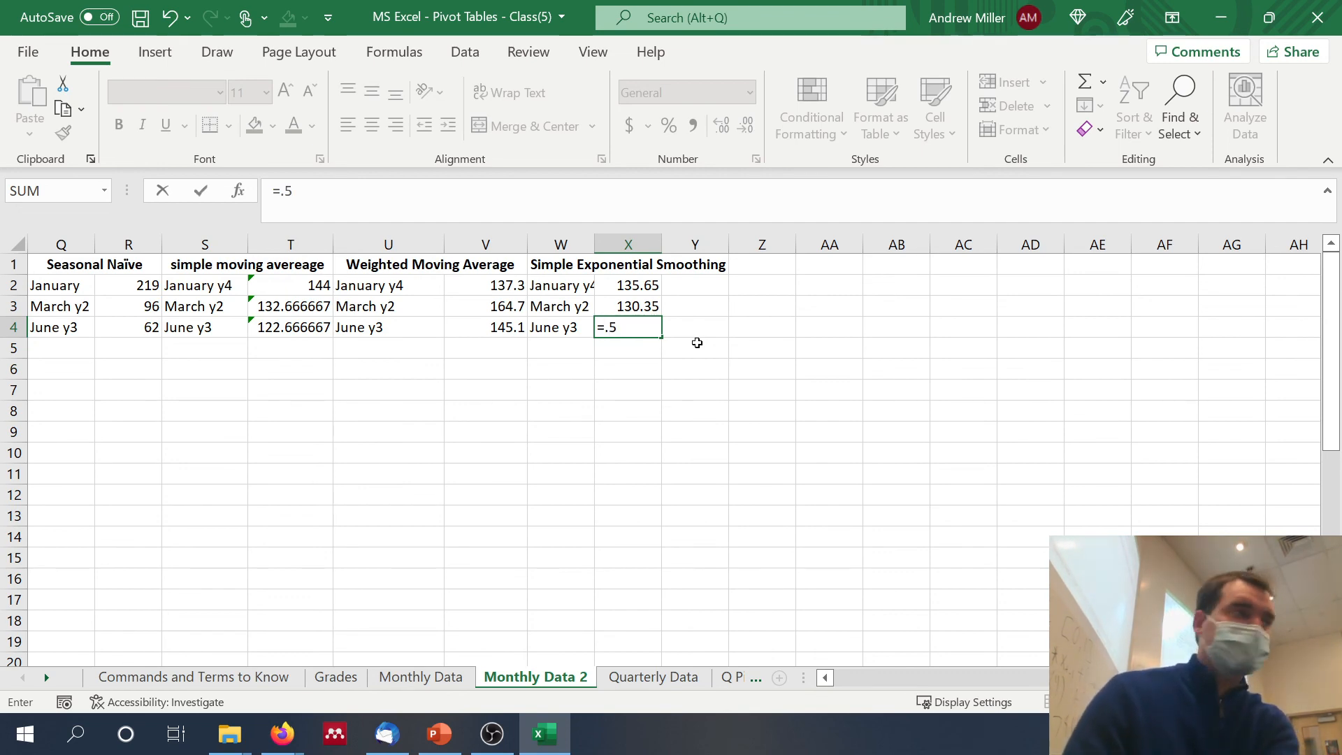
{"action": "type", "text": "*"}
{"action": "scroll", "coordinate": [596, 366], "scroll_direction": "left", "scroll_amount": 10}
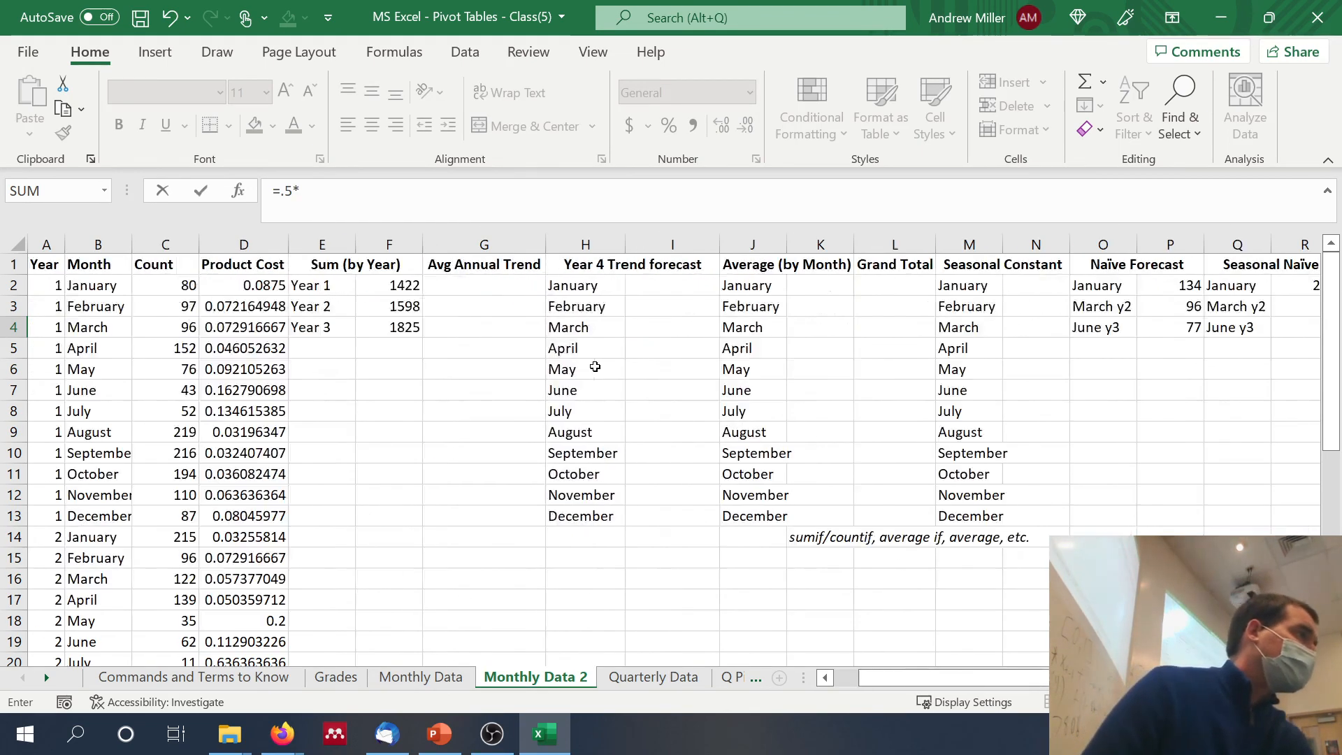
{"action": "scroll", "coordinate": [595, 366], "scroll_direction": "right", "scroll_amount": 1}
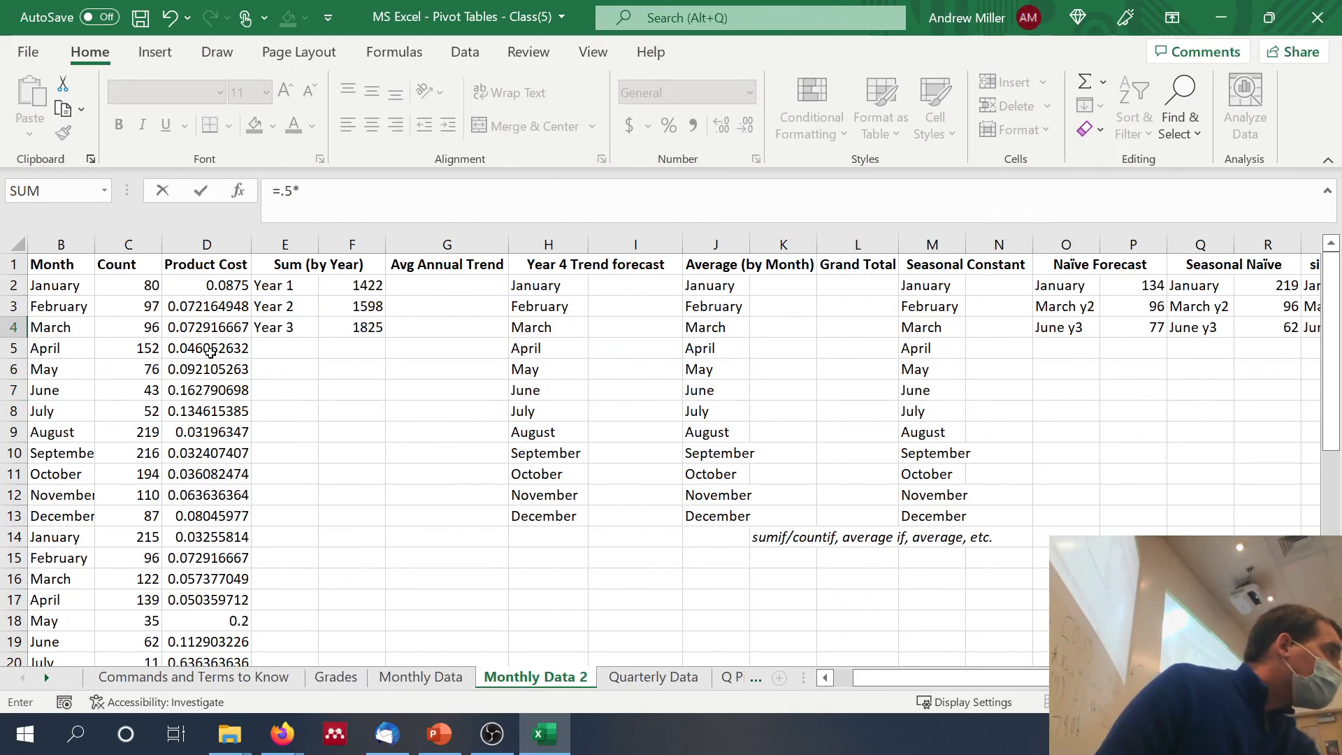
{"action": "scroll", "coordinate": [188, 418], "scroll_direction": "down", "scroll_amount": 6}
{"action": "scroll", "coordinate": [184, 428], "scroll_direction": "left", "scroll_amount": 1}
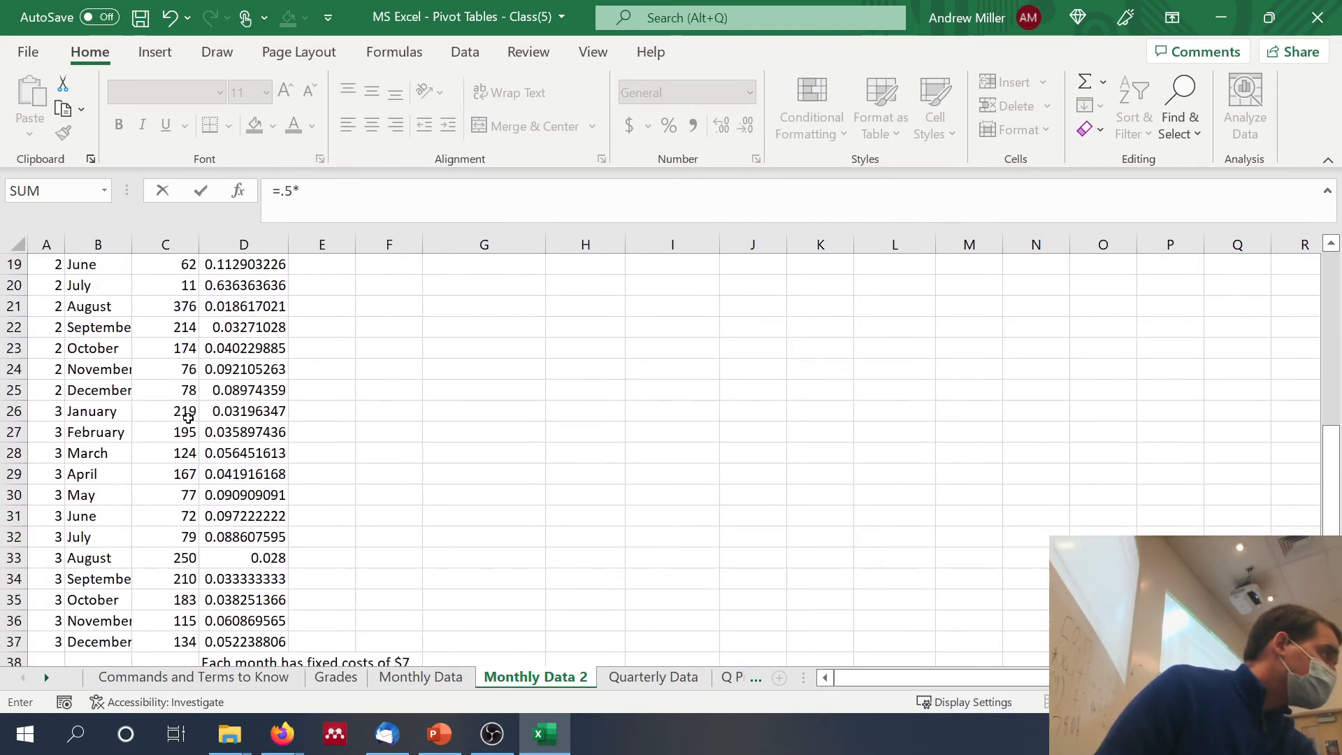
{"action": "left_click", "coordinate": [173, 469]}
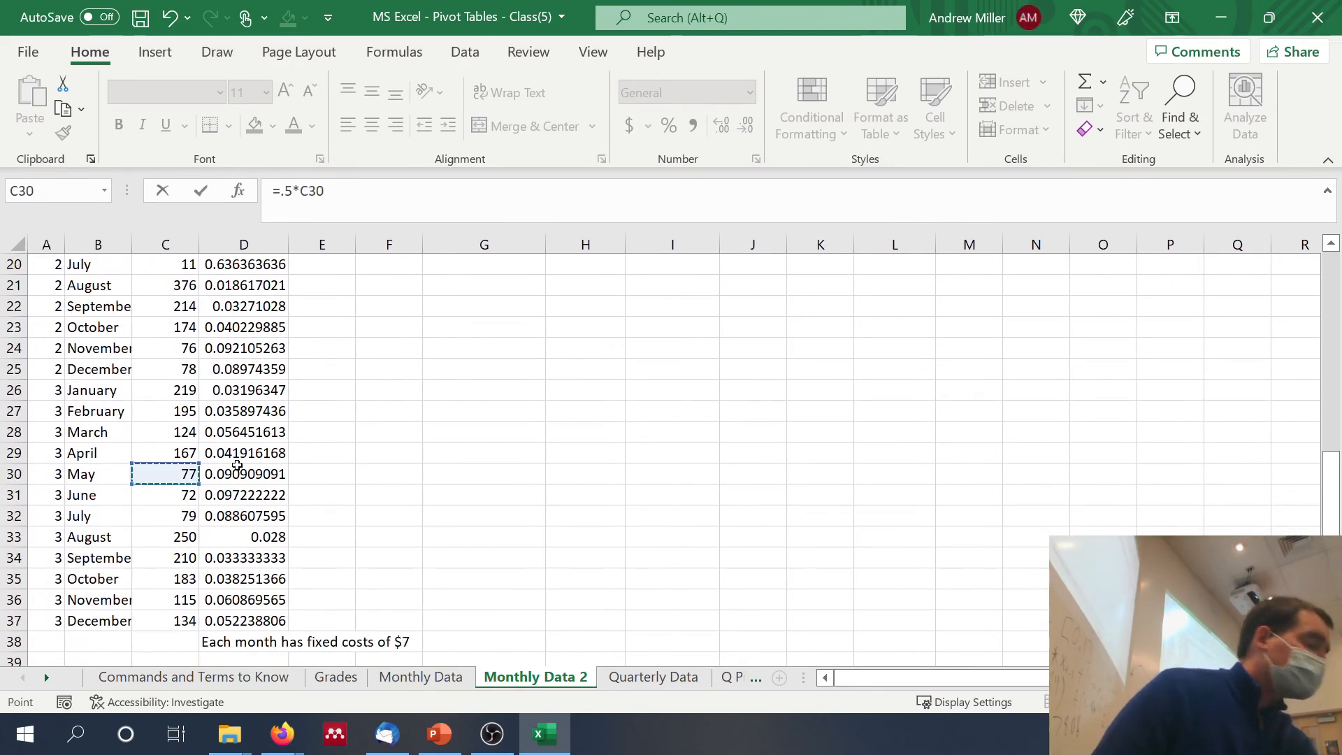
{"action": "type", "text": "+(1-.5"}
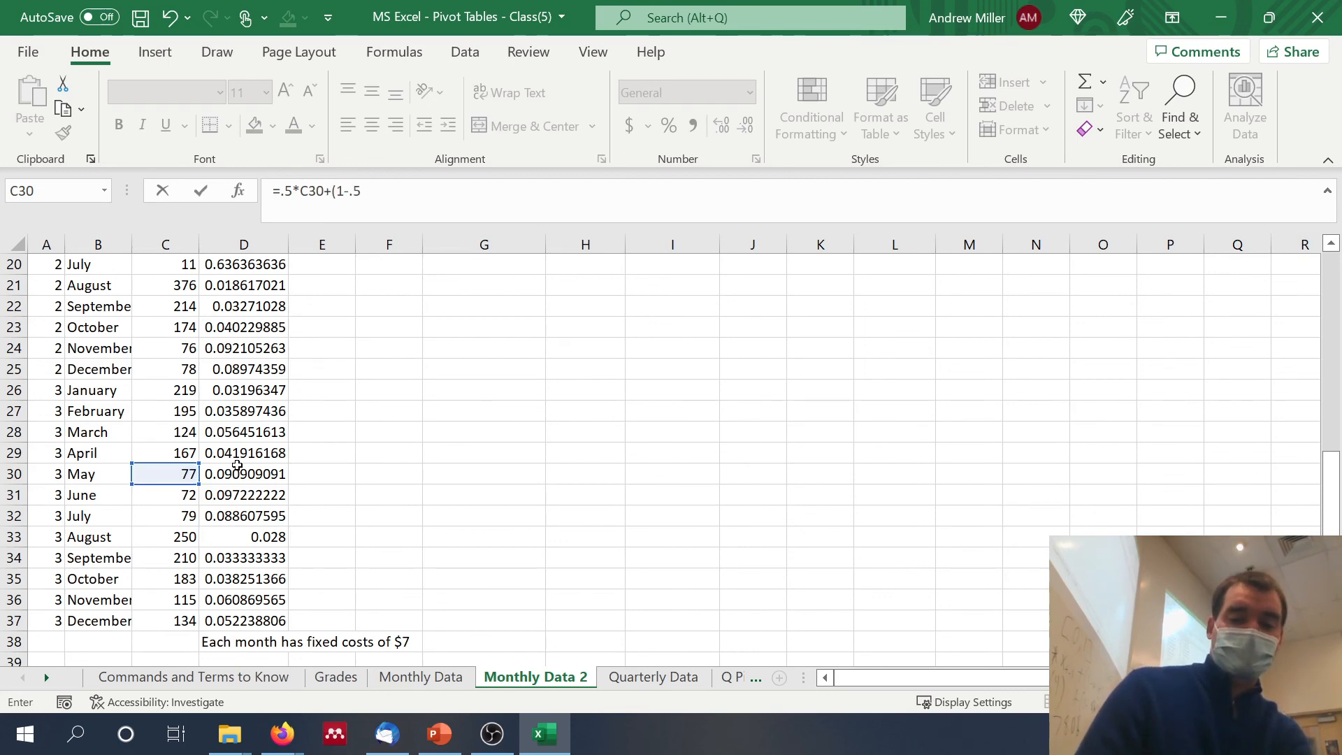
{"action": "type", "text": ")*"}
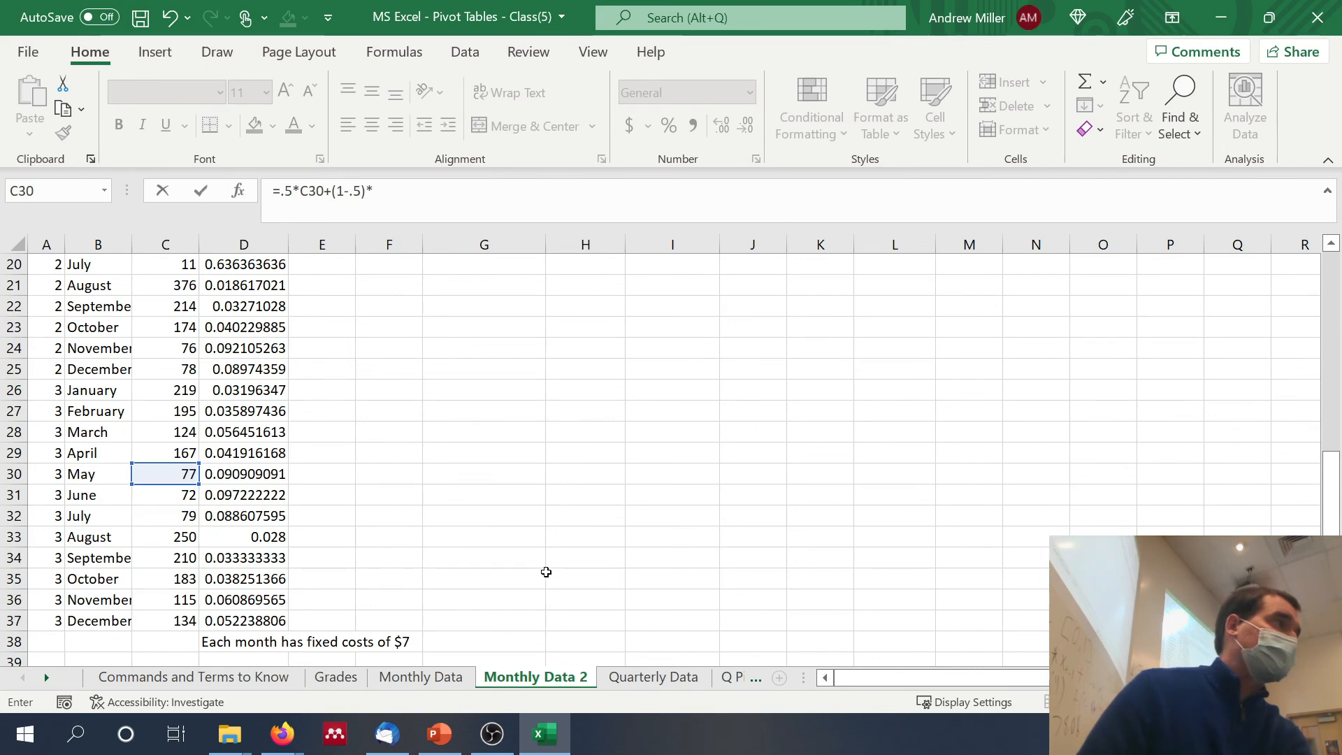
{"action": "scroll", "coordinate": [545, 573], "scroll_direction": "up", "scroll_amount": 6}
{"action": "scroll", "coordinate": [545, 572], "scroll_direction": "right", "scroll_amount": 5}
{"action": "left_click", "coordinate": [915, 331]}
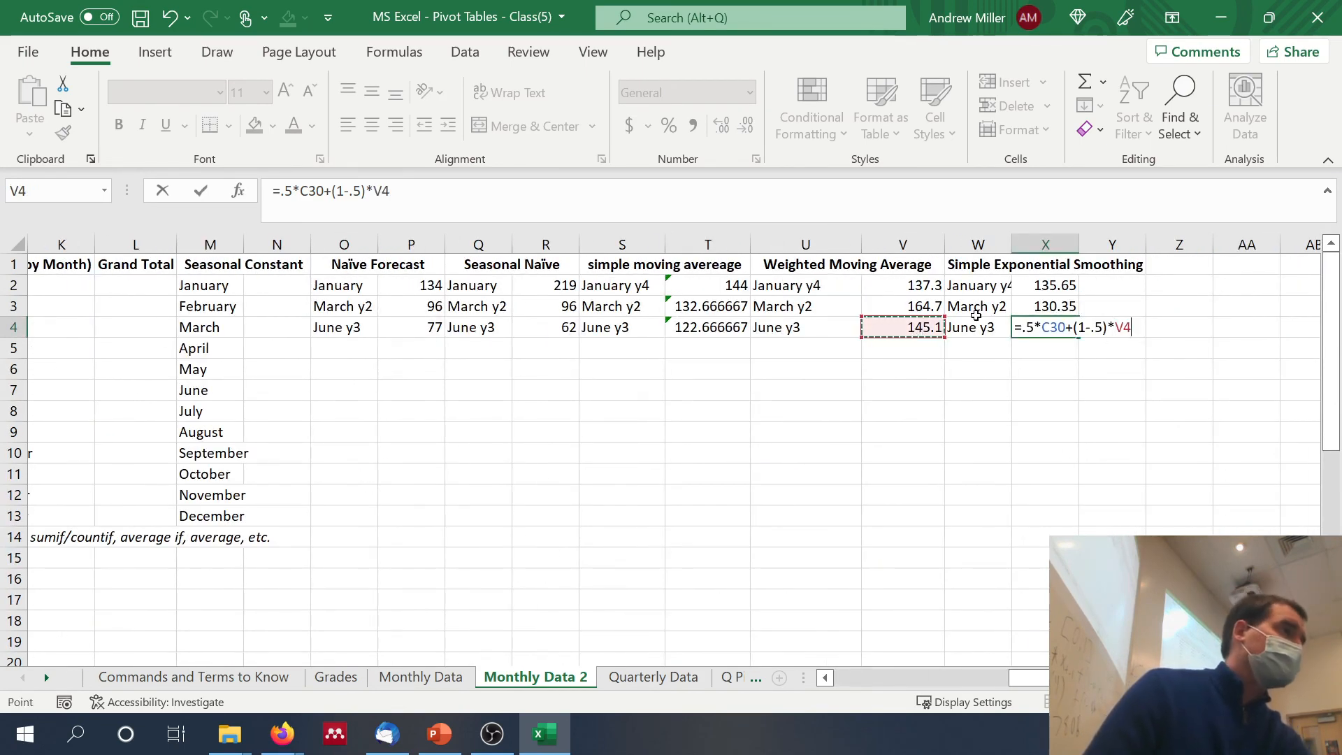
{"action": "key", "text": "Return"}
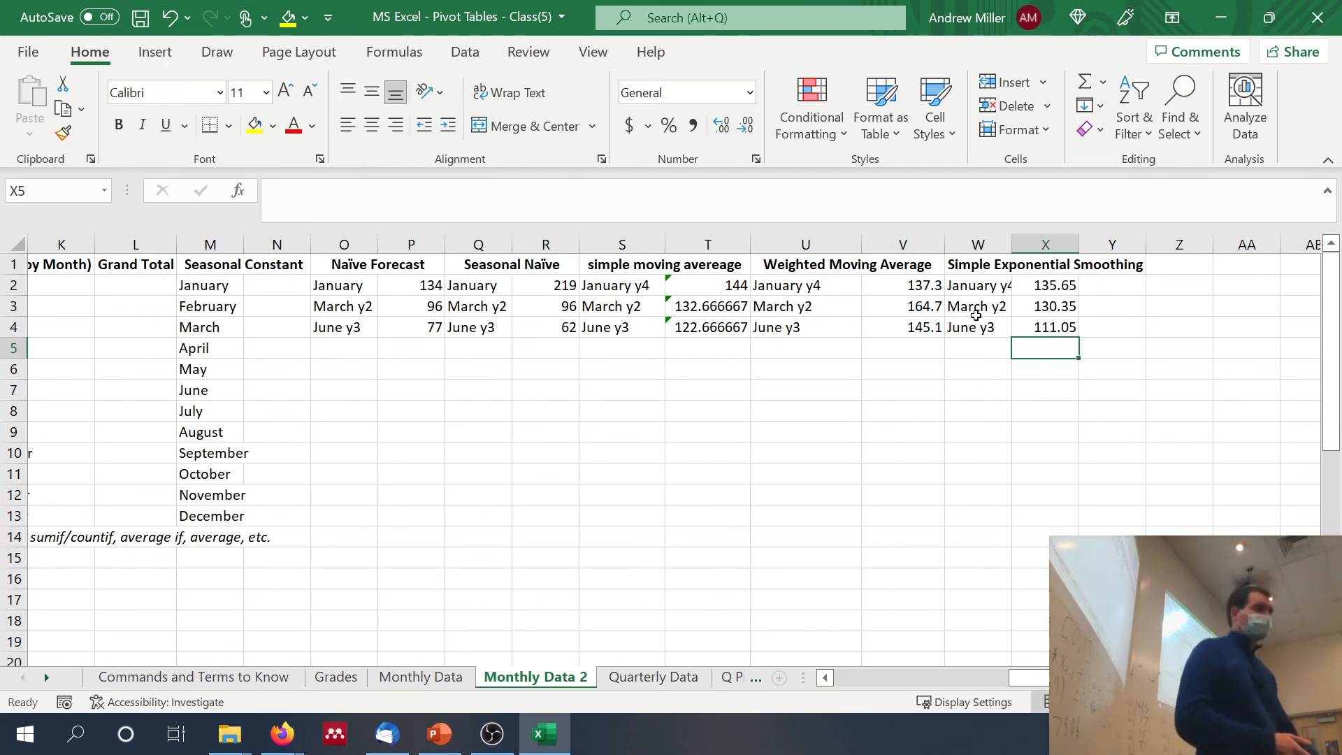
{"action": "left_click", "coordinate": [493, 734]}
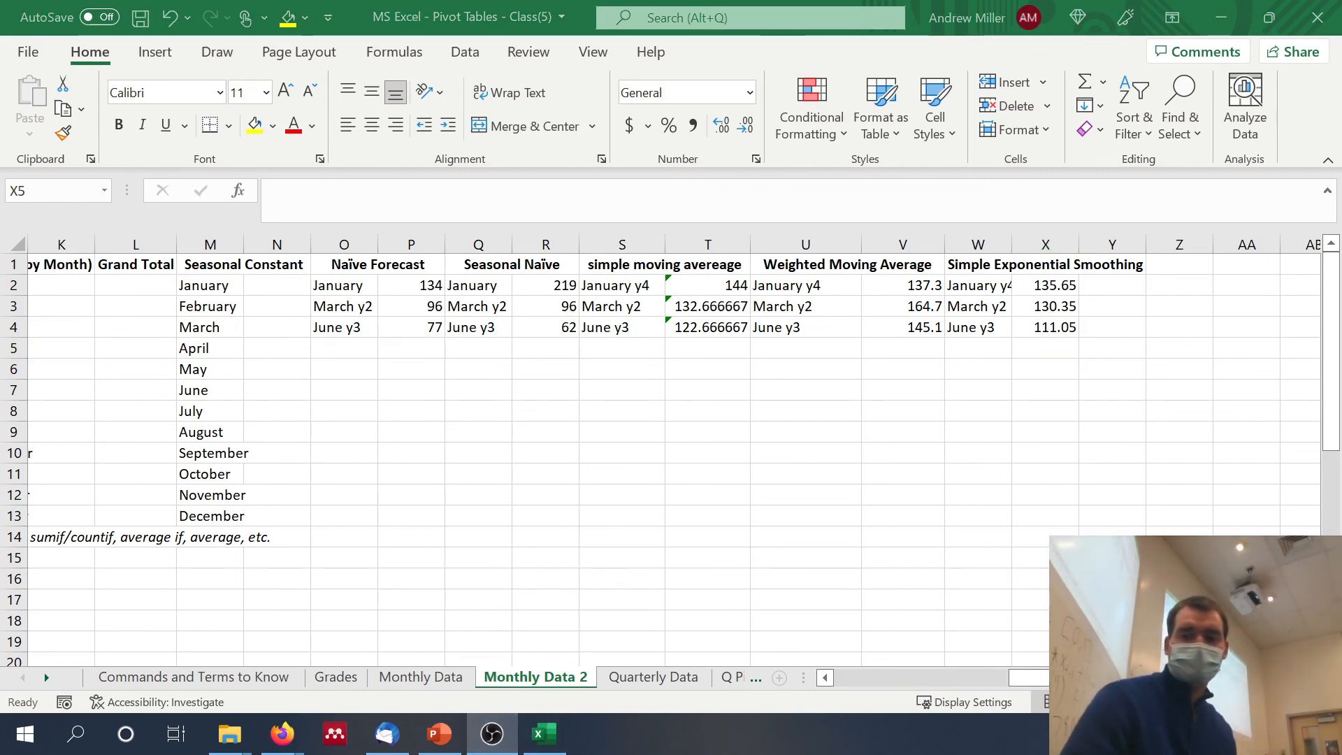